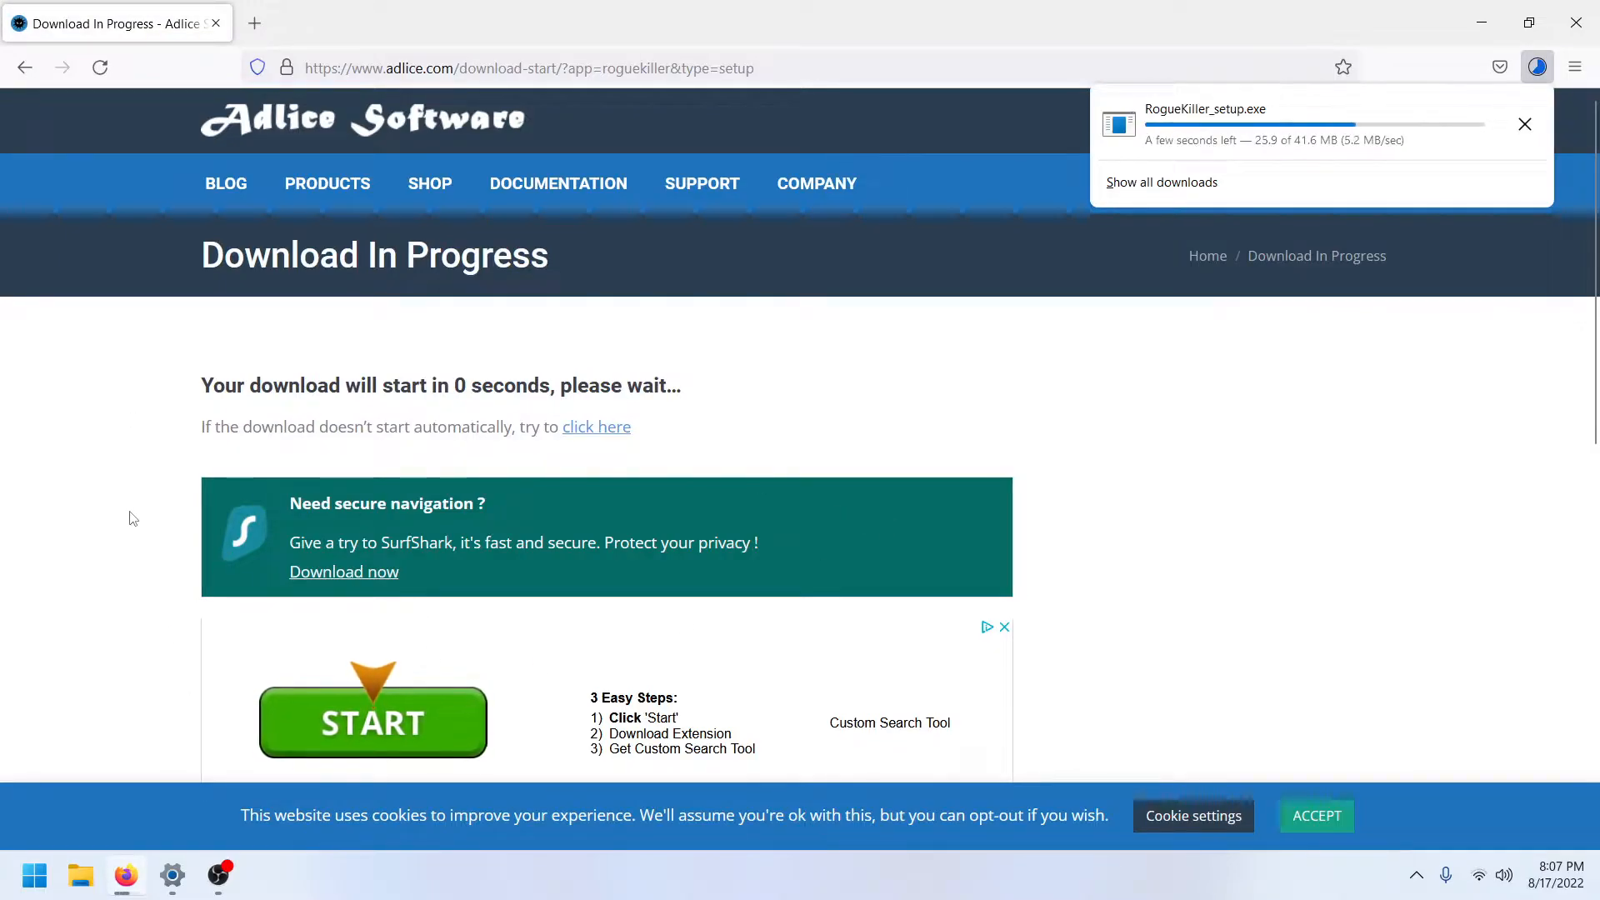
Step: Run the downloaded RogueKiller_setup file from the Downloads folder as administrator and accept English as the setup language
left_click(1525, 119)
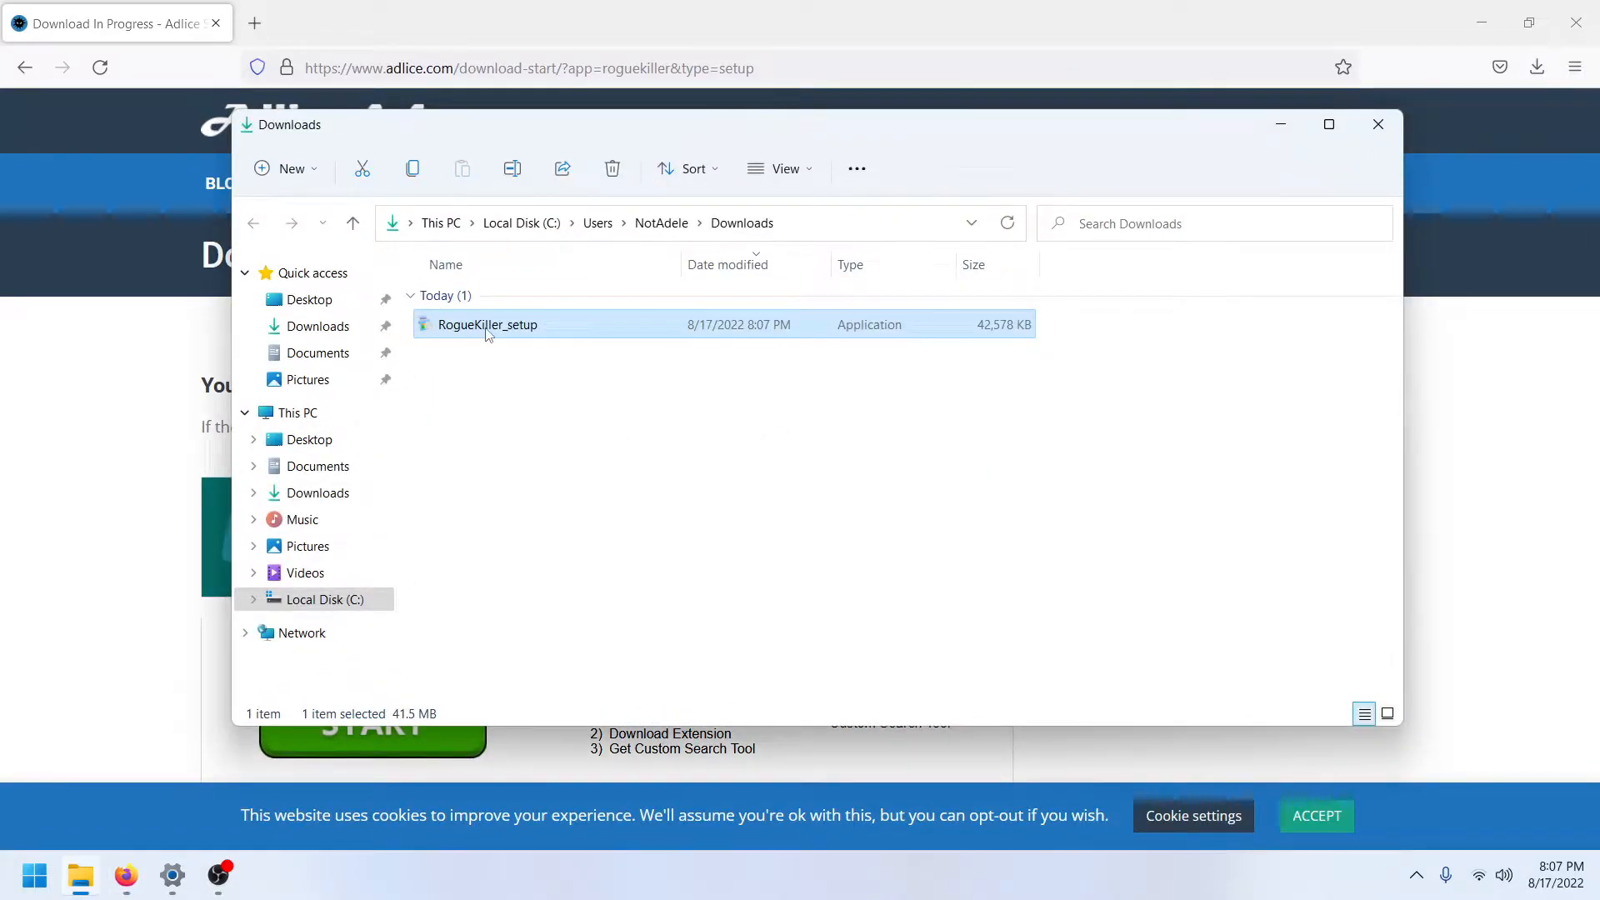
right_click(490, 330)
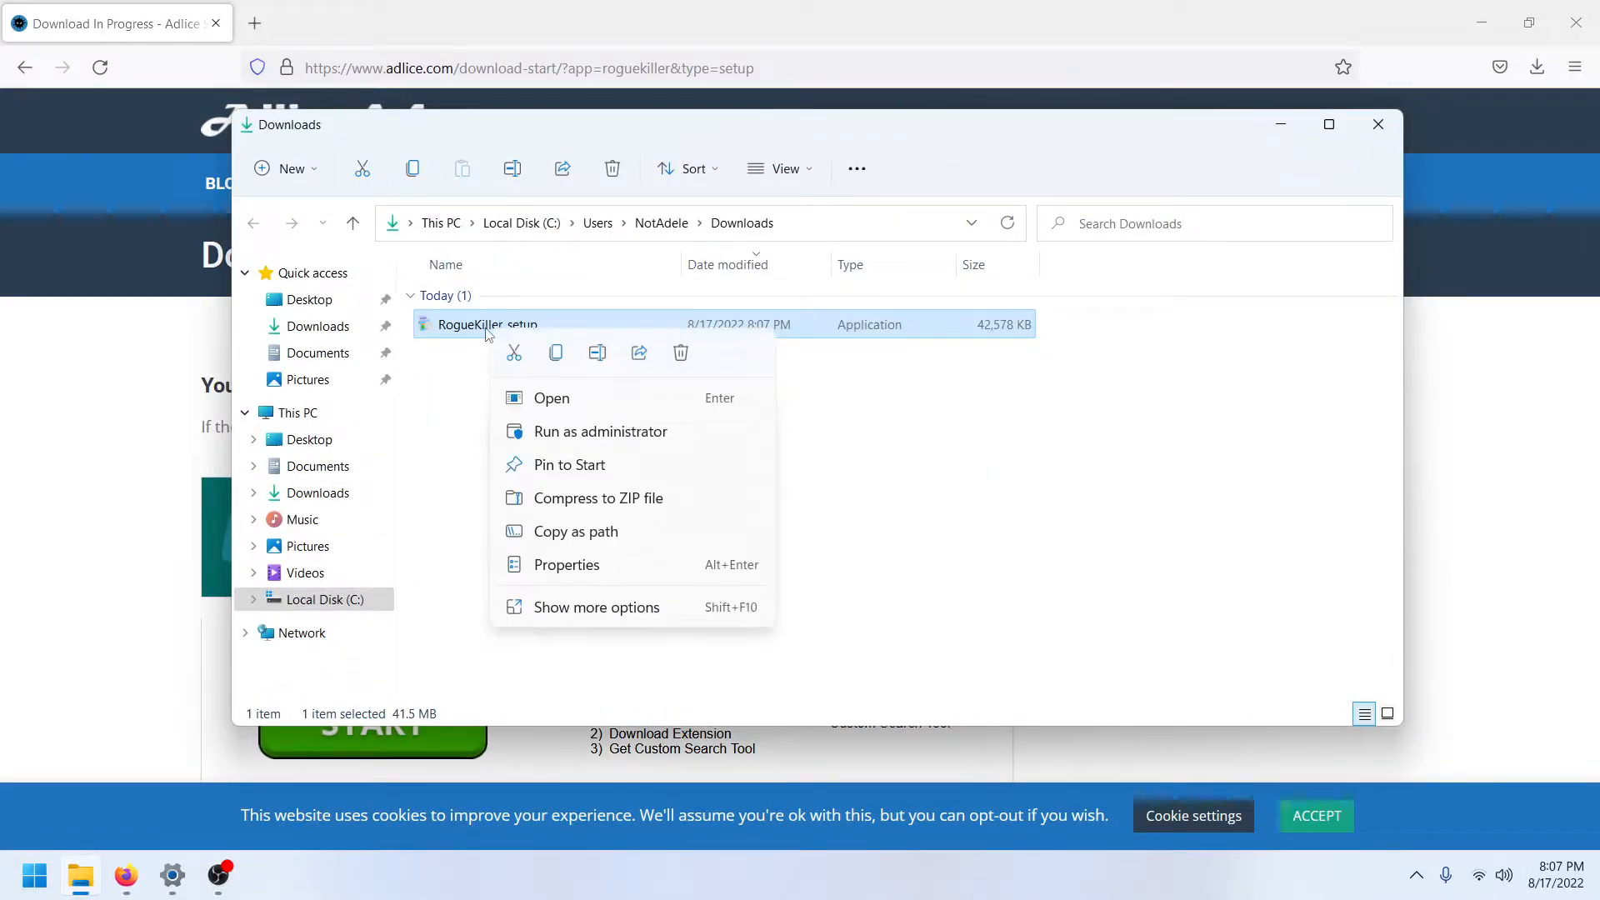
left_click(587, 432)
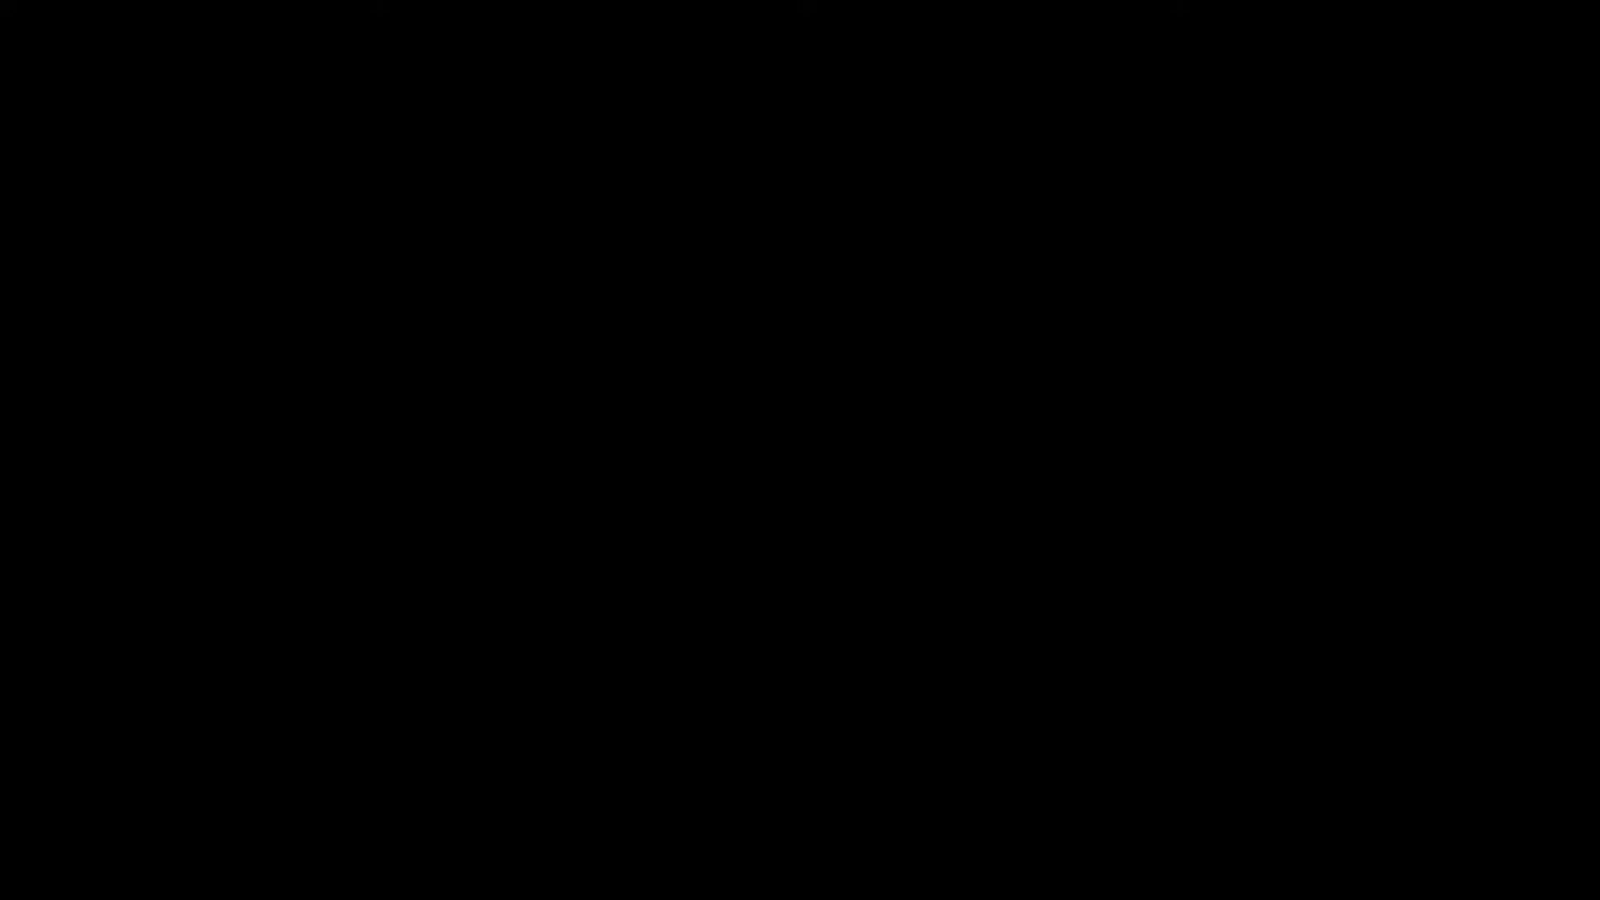
left_click(927, 565)
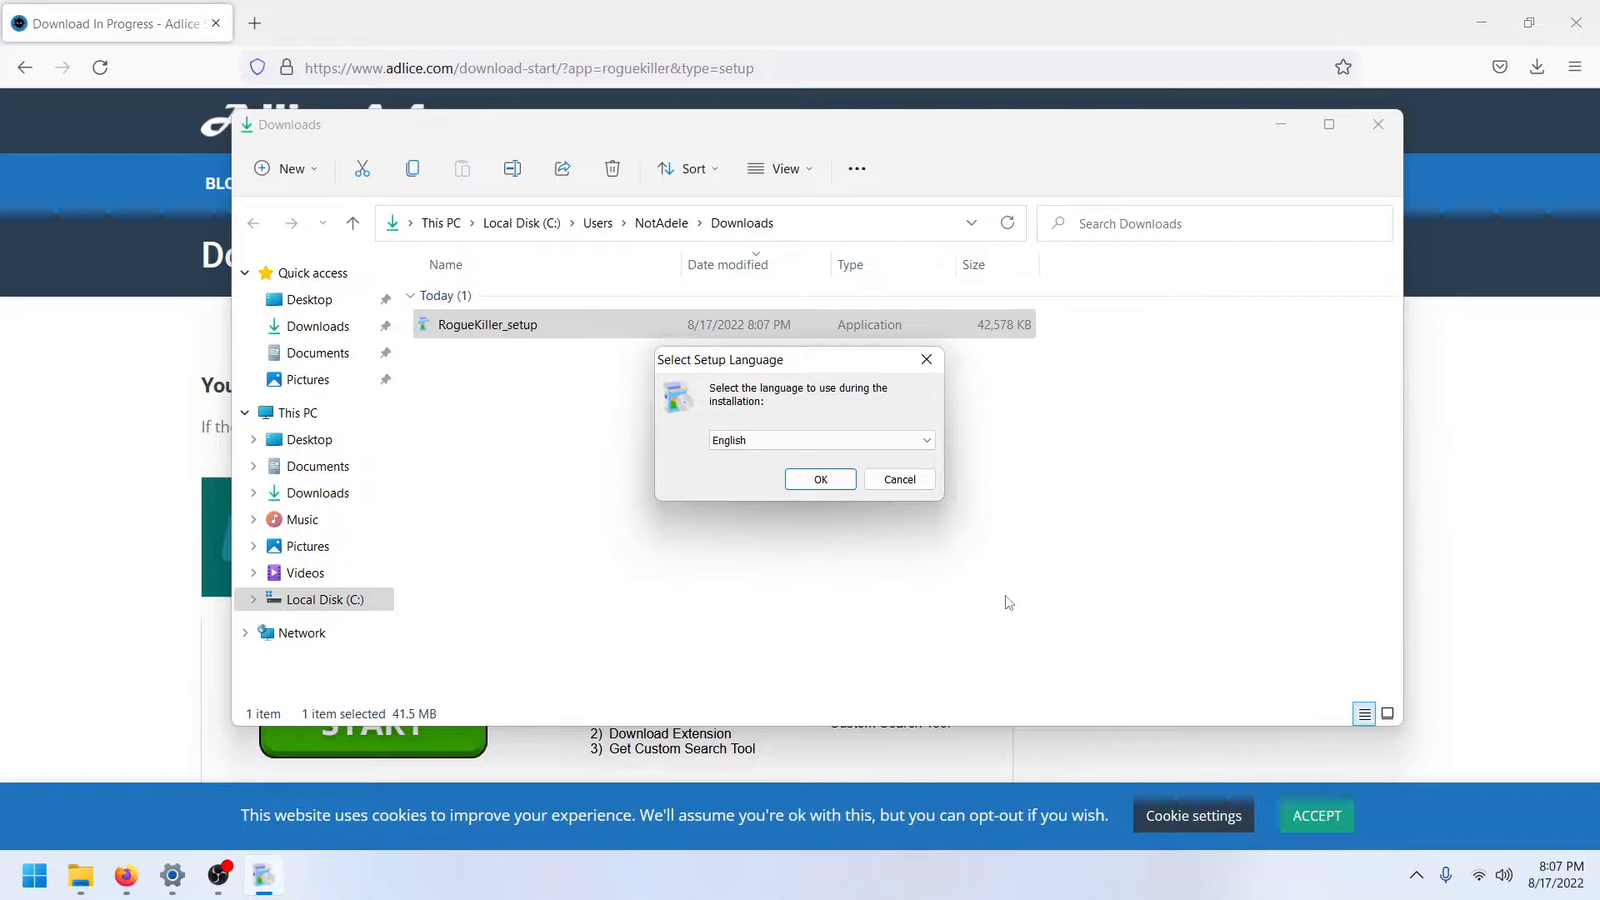
left_click(820, 482)
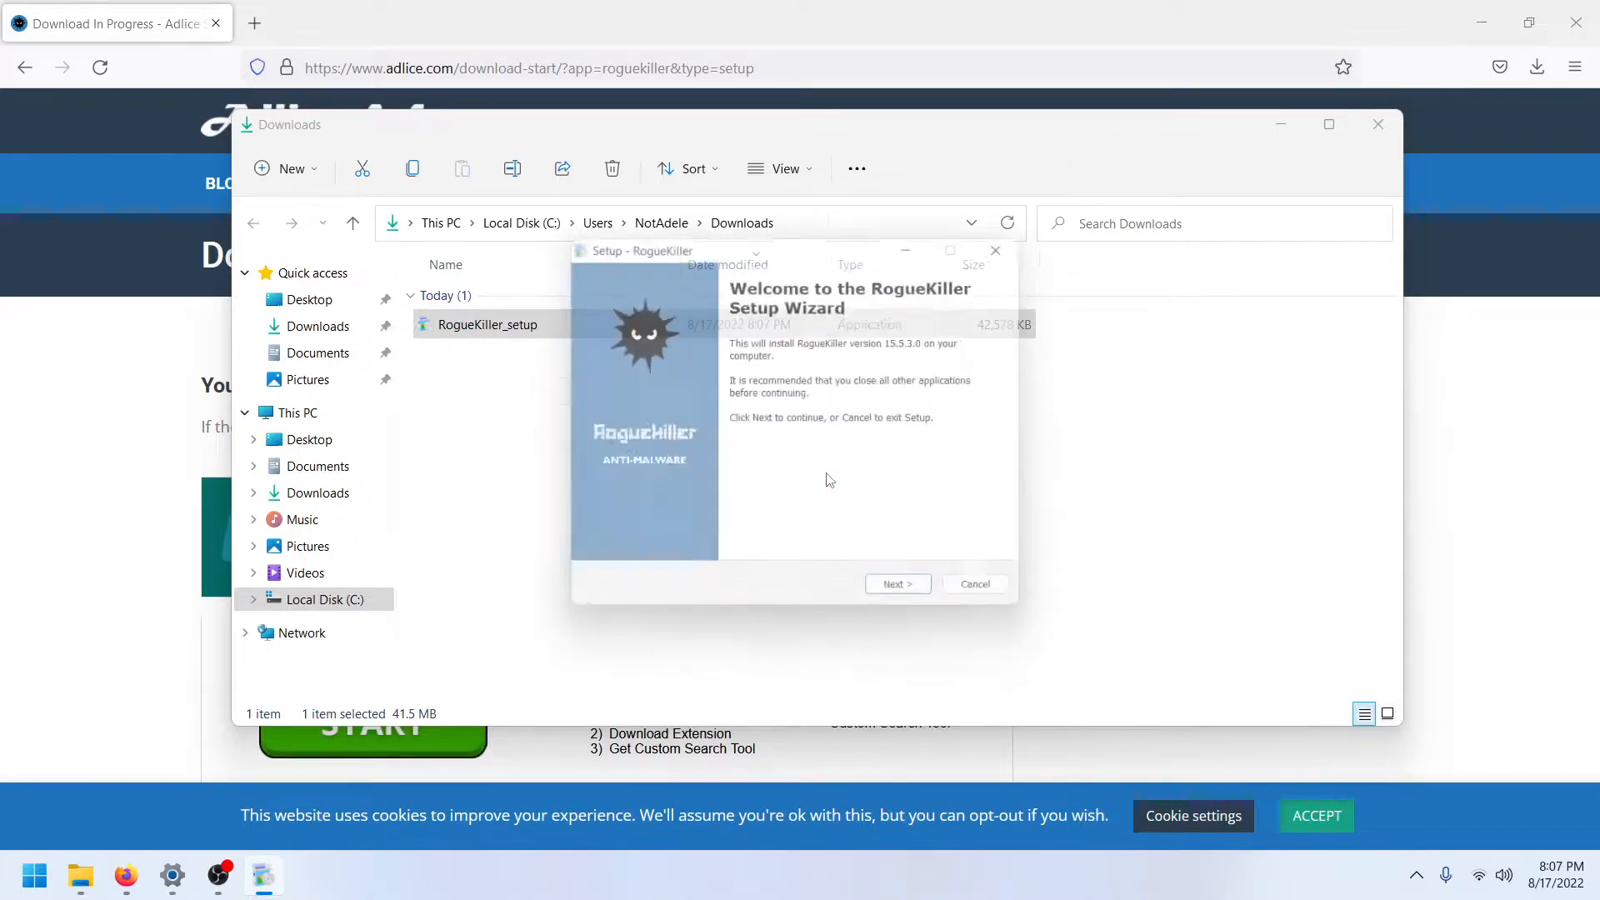
Step: Install RogueKiller with the default options, accepting the license agreement and keeping the RogueKiller Start Menu folder, and finish the setup wizard
left_click(900, 601)
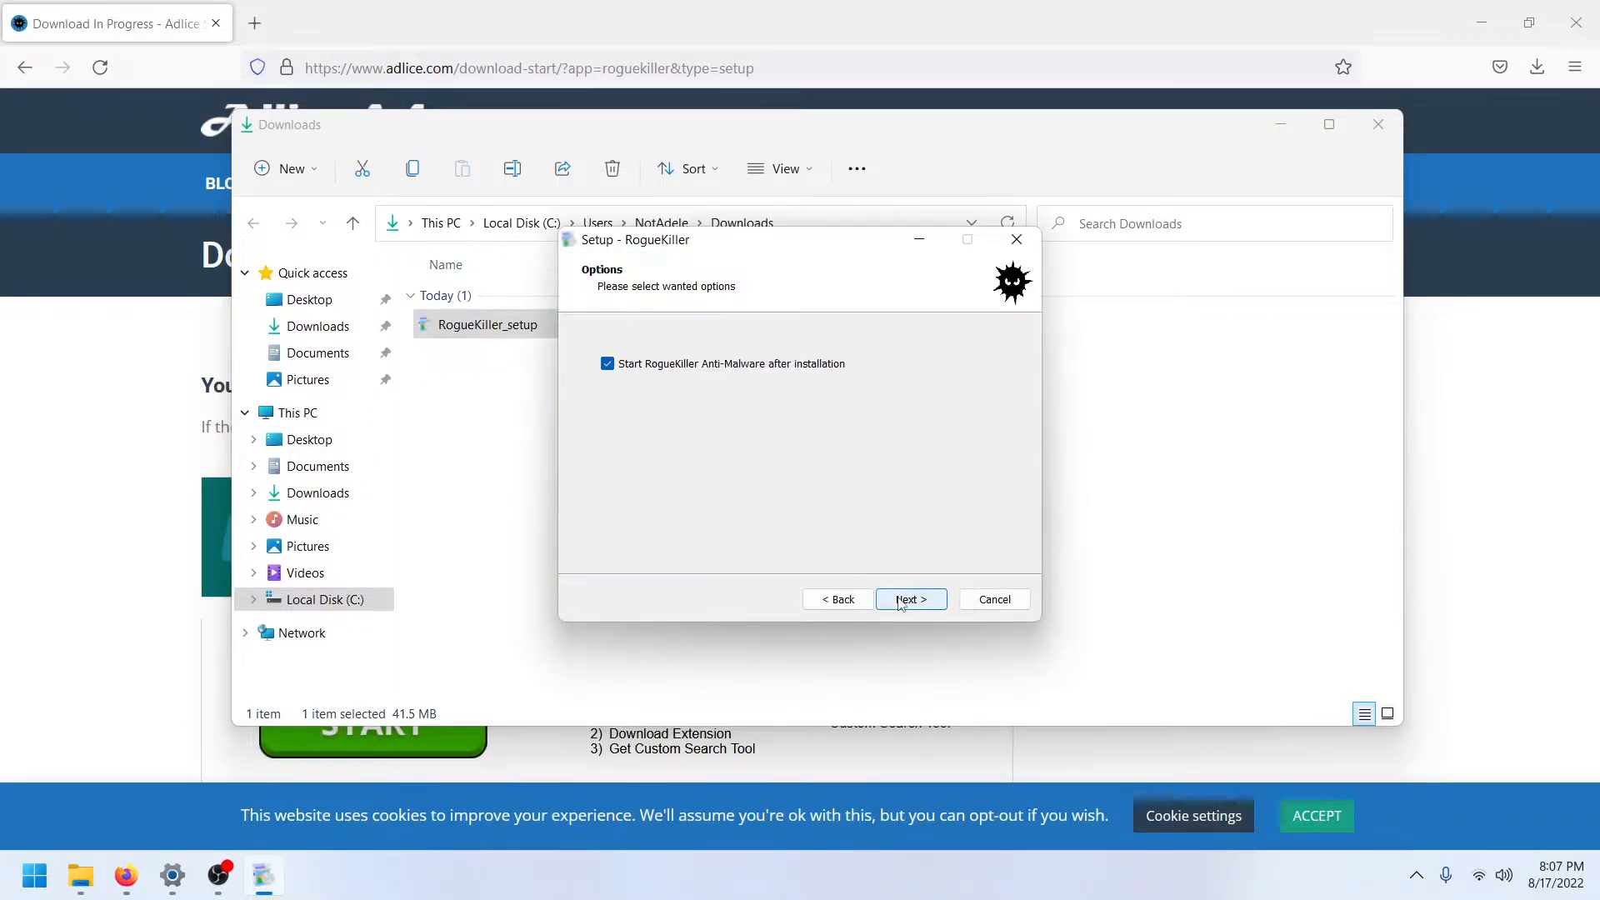
left_click(902, 602)
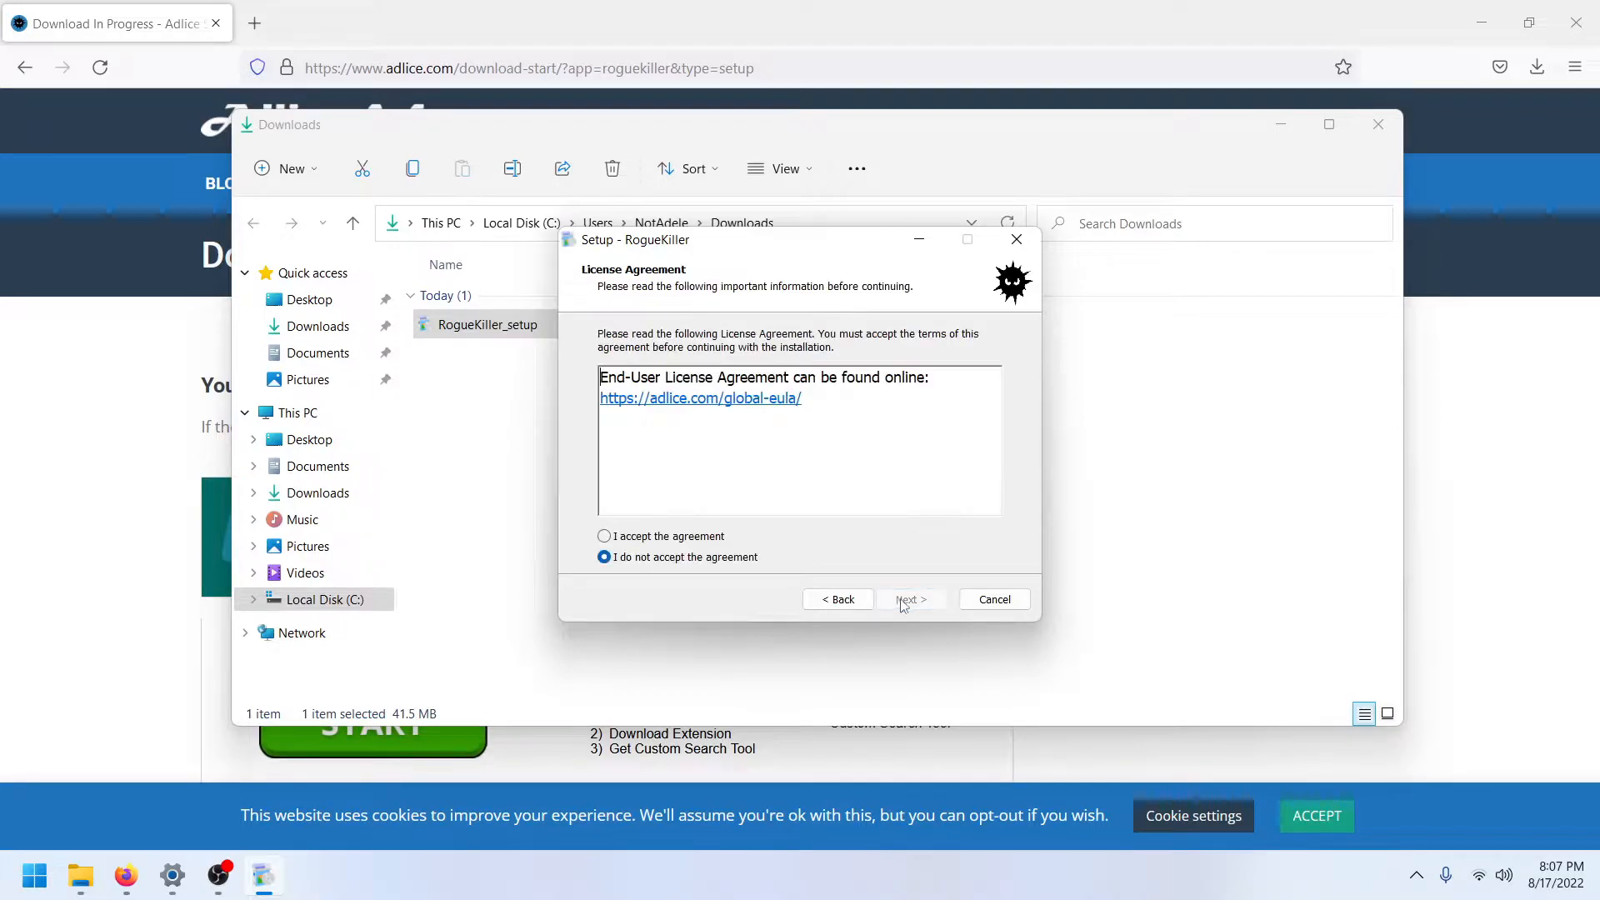
left_click(722, 538)
left_click(906, 602)
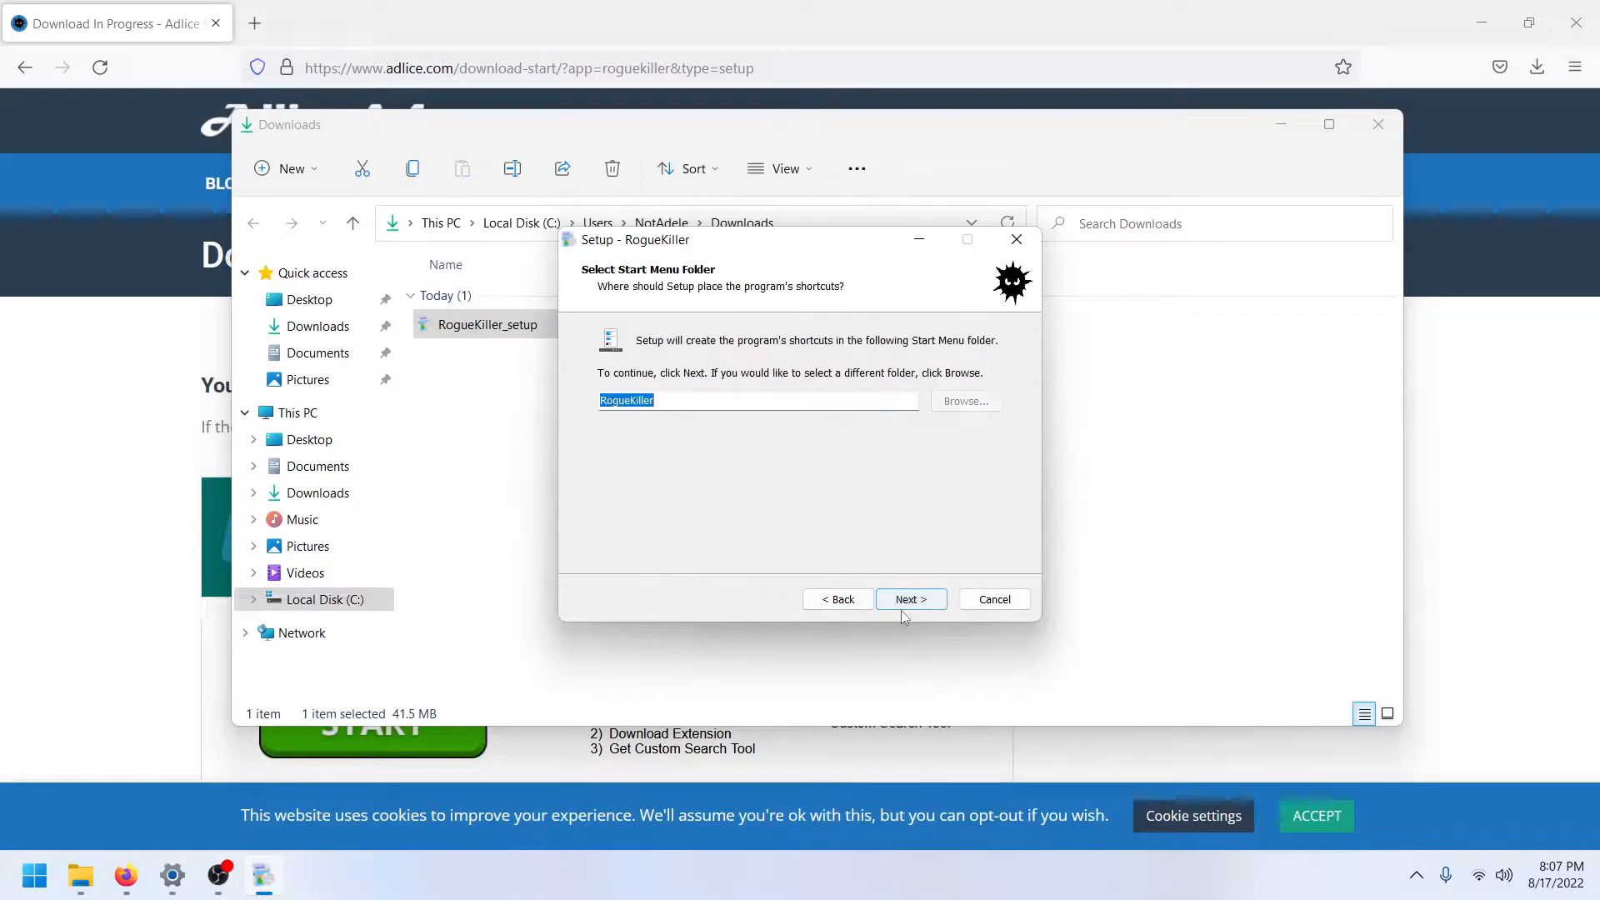
left_click(909, 601)
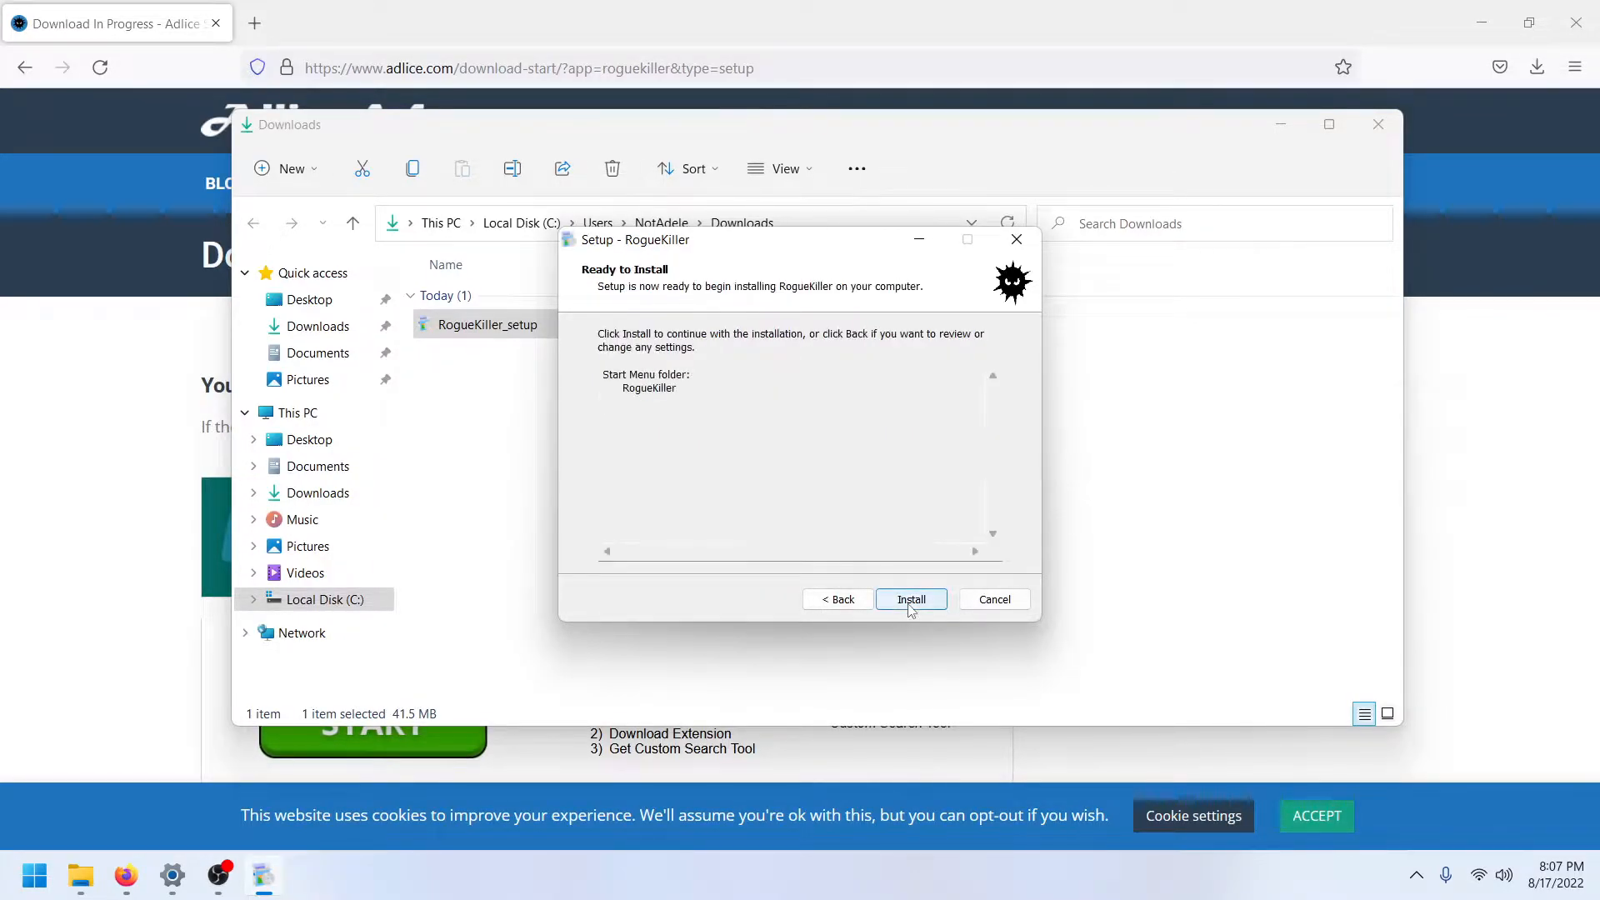
left_click(909, 601)
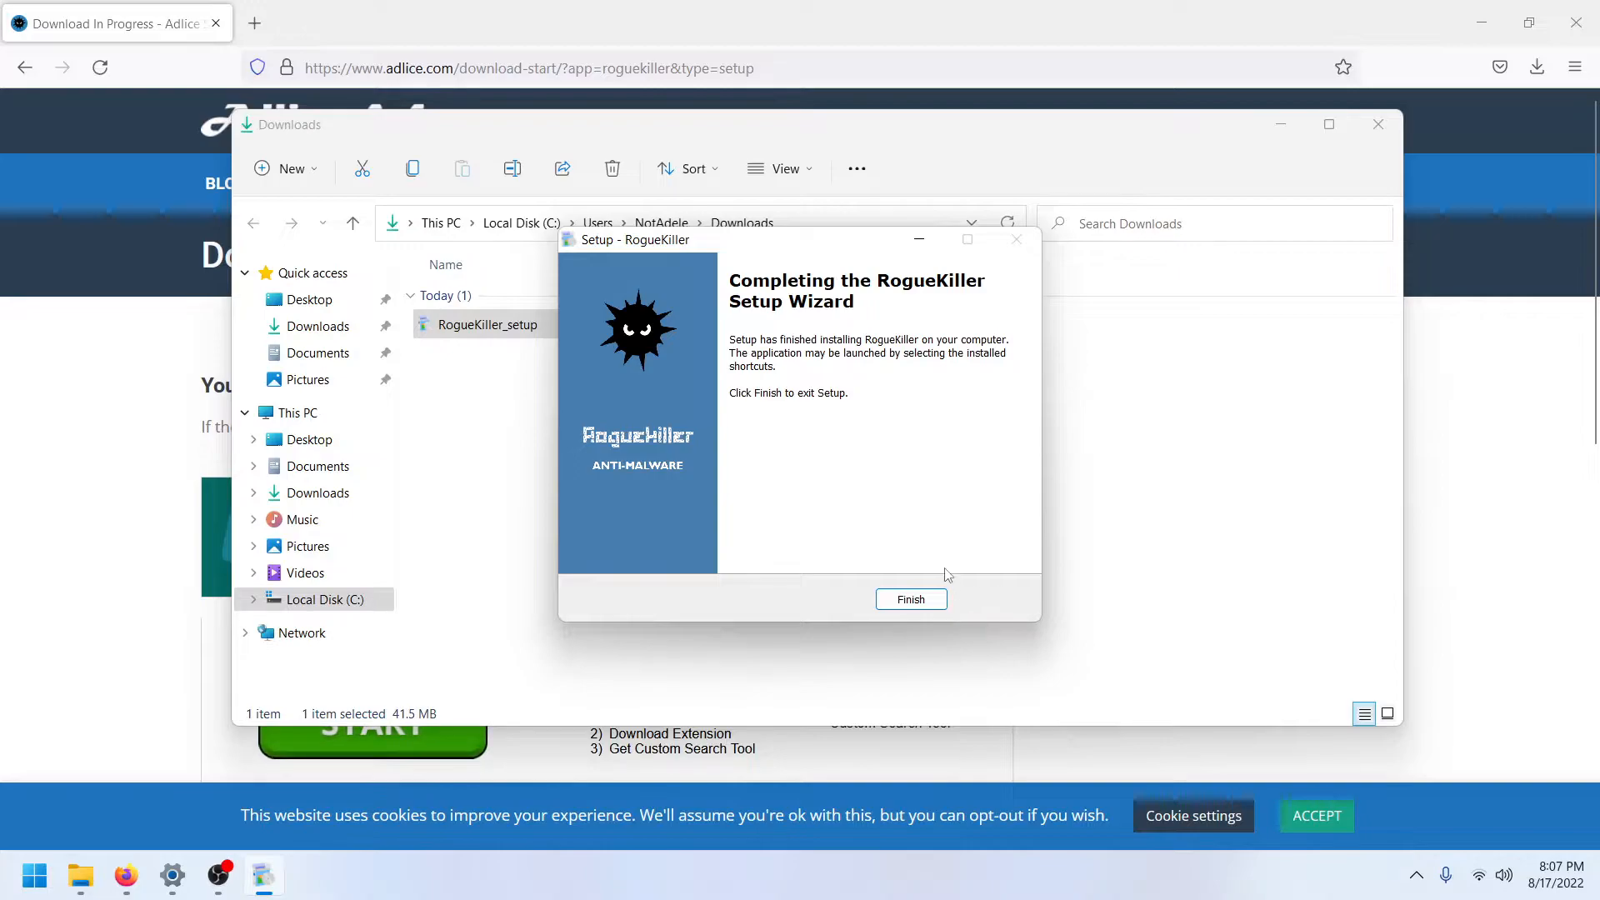
left_click(911, 600)
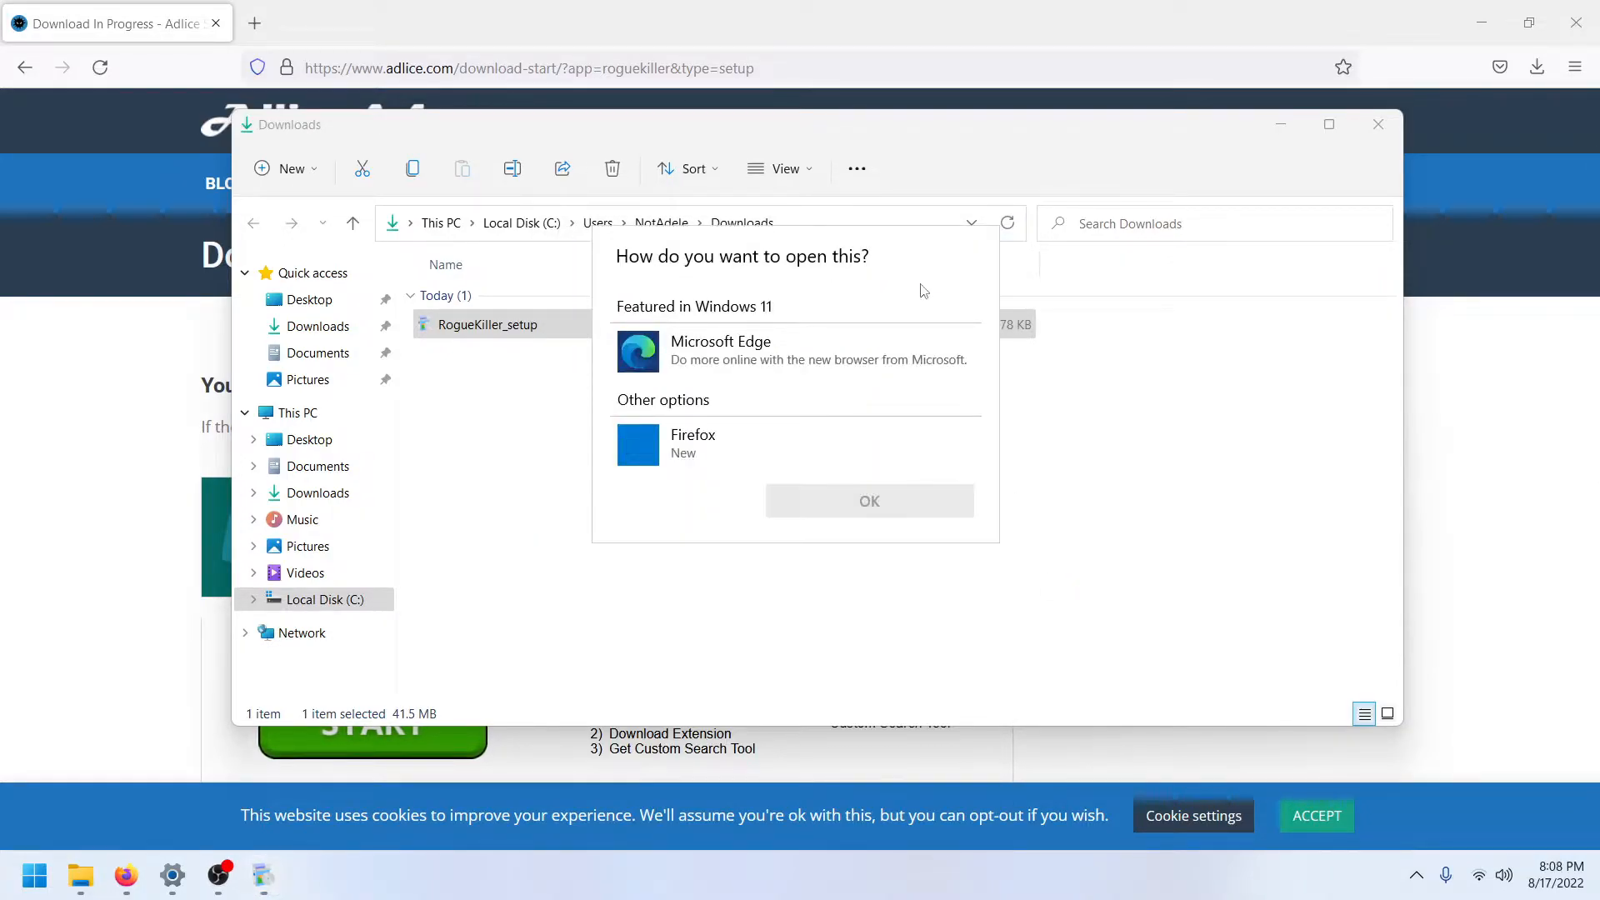
Step: Move the RogueKiller desktop shortcut to the Recycle Bin and close the RogueKiller Anti-Malware window
left_click_drag(38, 238, 59, 71)
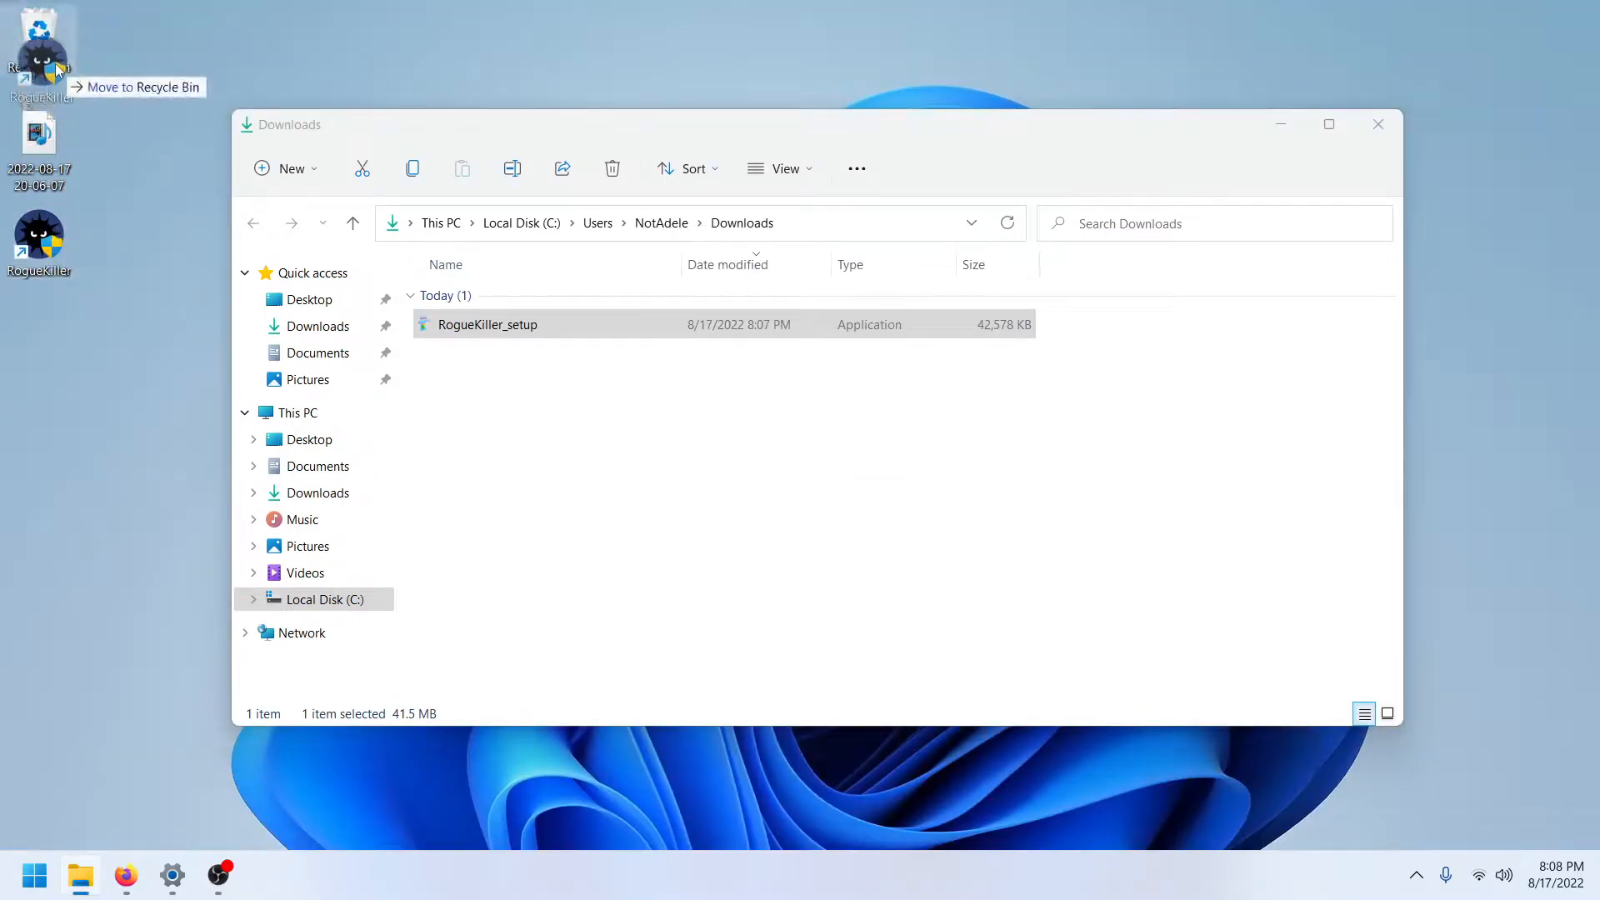
key("super")
left_click(574, 203)
scroll(221, 564, "down", 10)
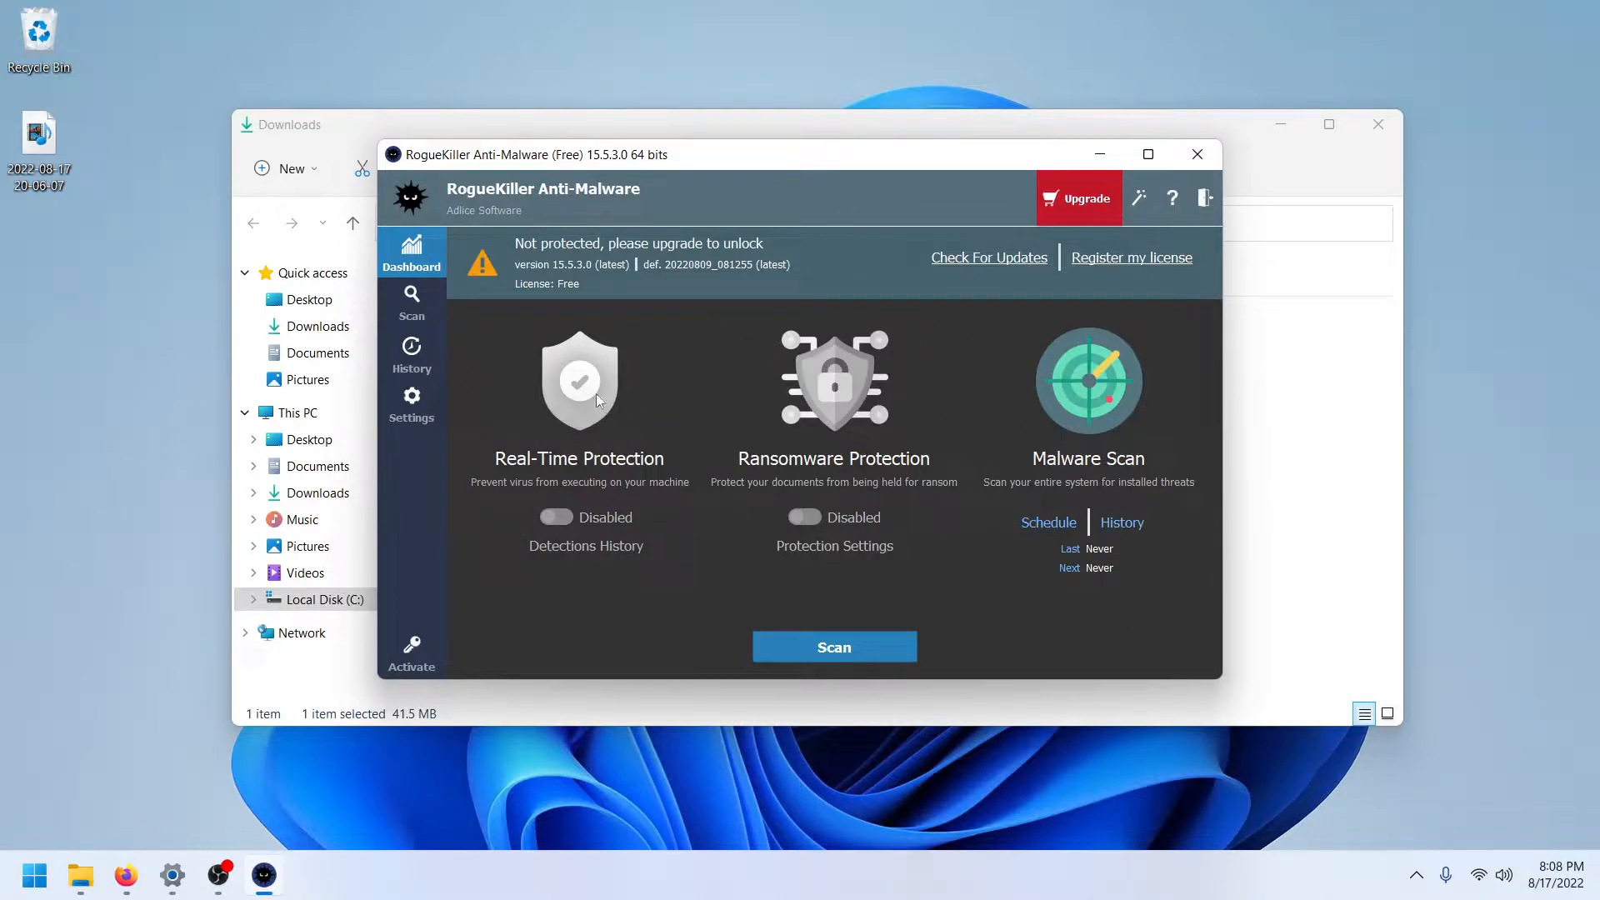
left_click(1196, 156)
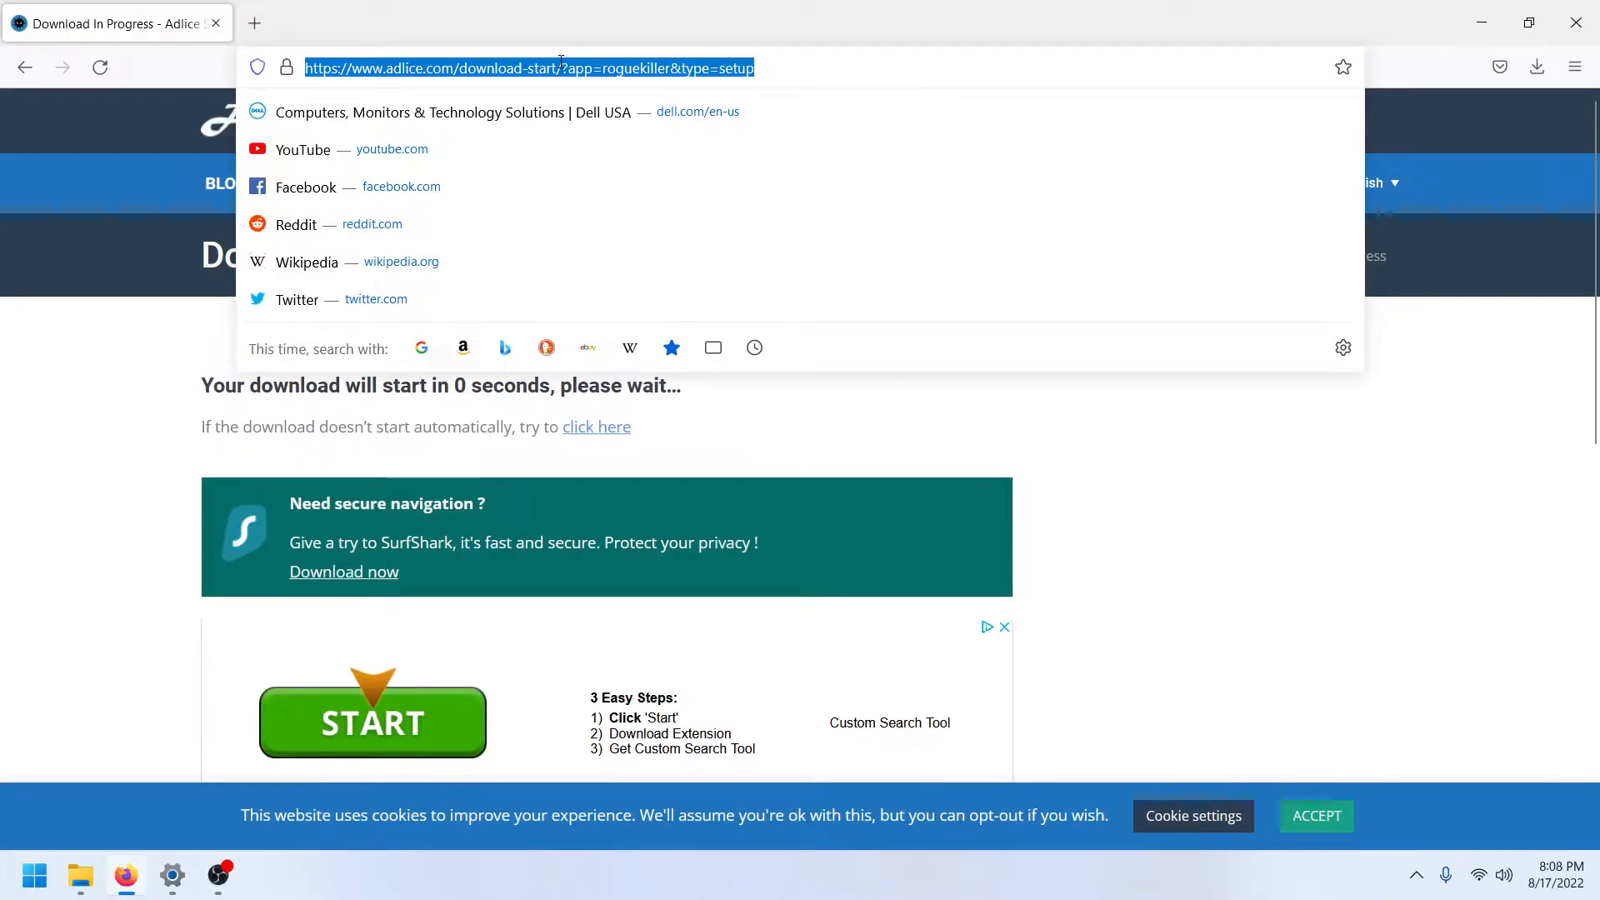
Step: Search the web in Firefox for malwarebyte and get the free download from the official Malwarebytes site
type(",m")
key("BackSpace")
key("BackSpace")
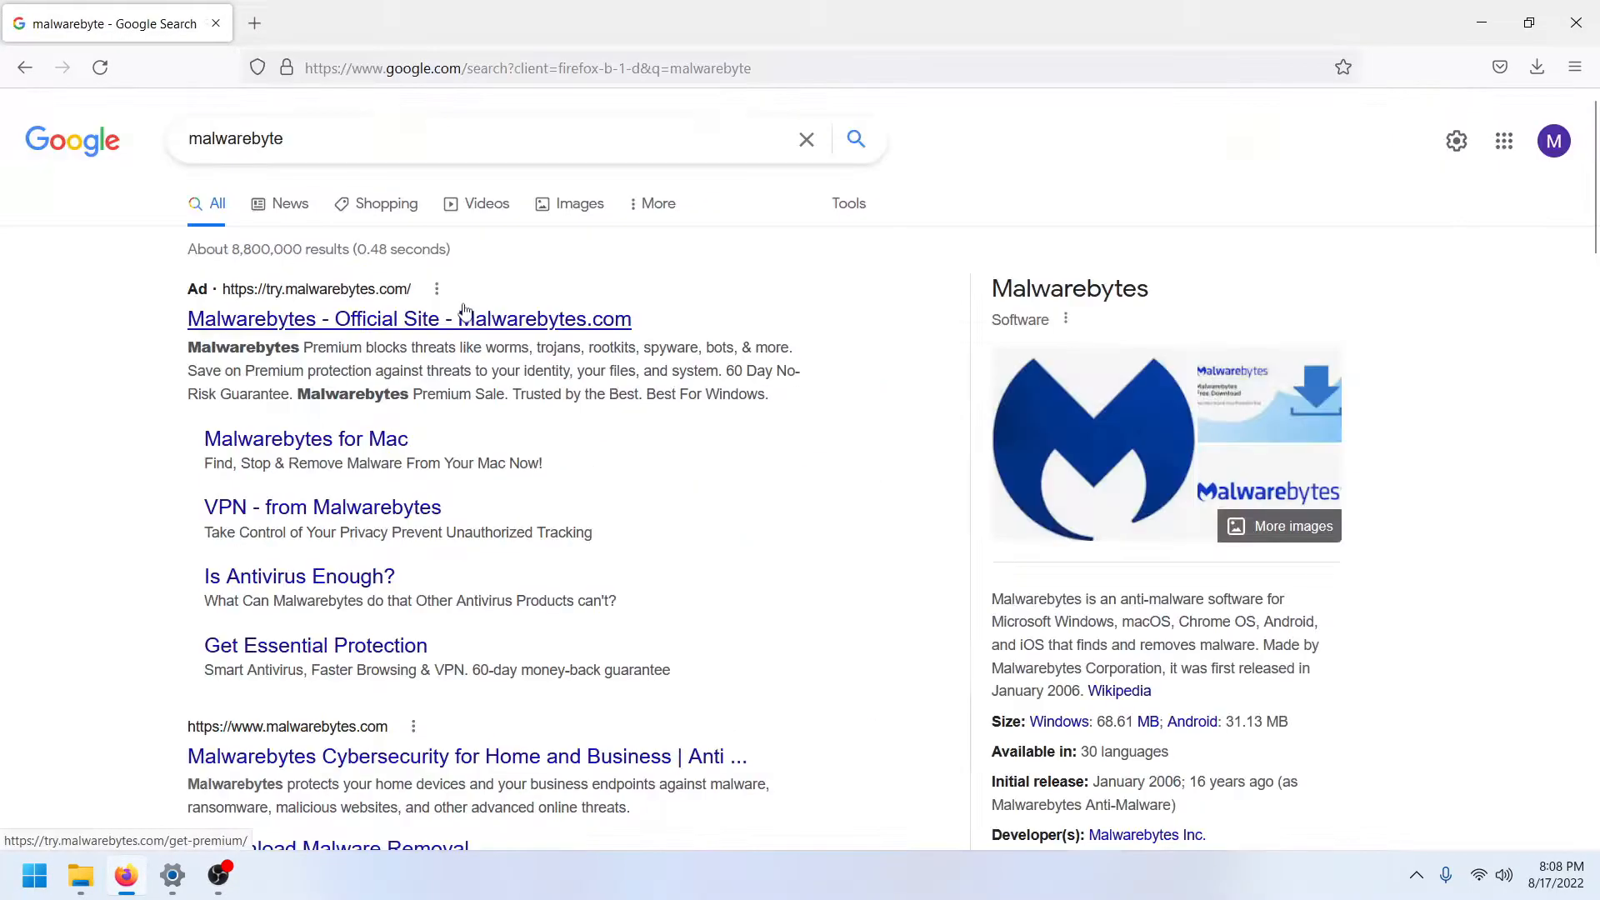
left_click(464, 317)
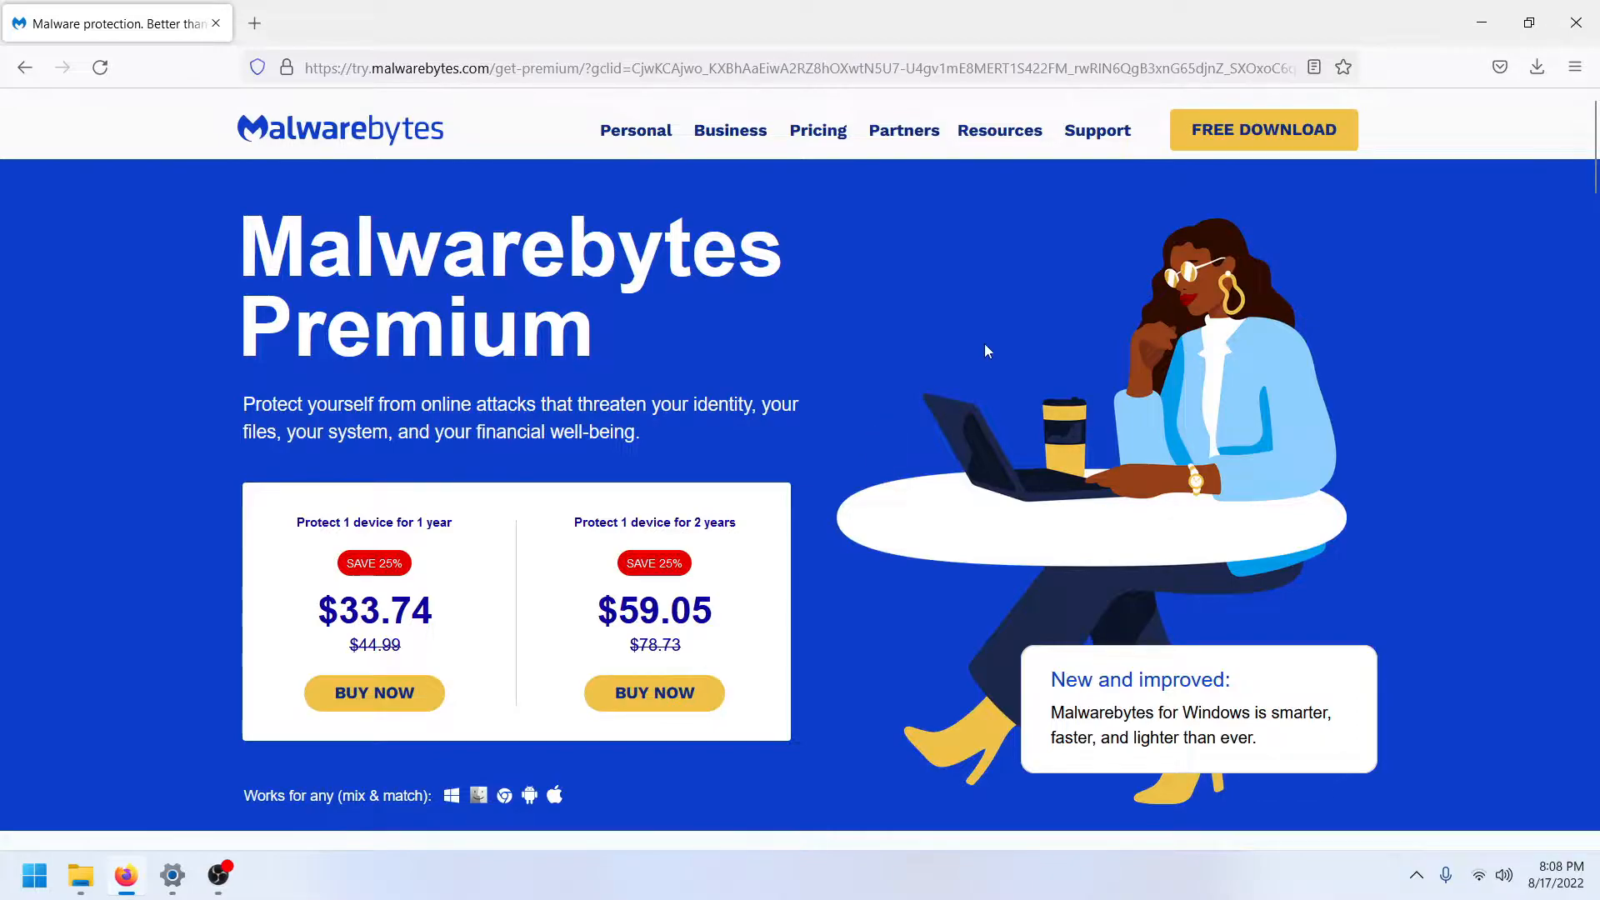
left_click(1222, 134)
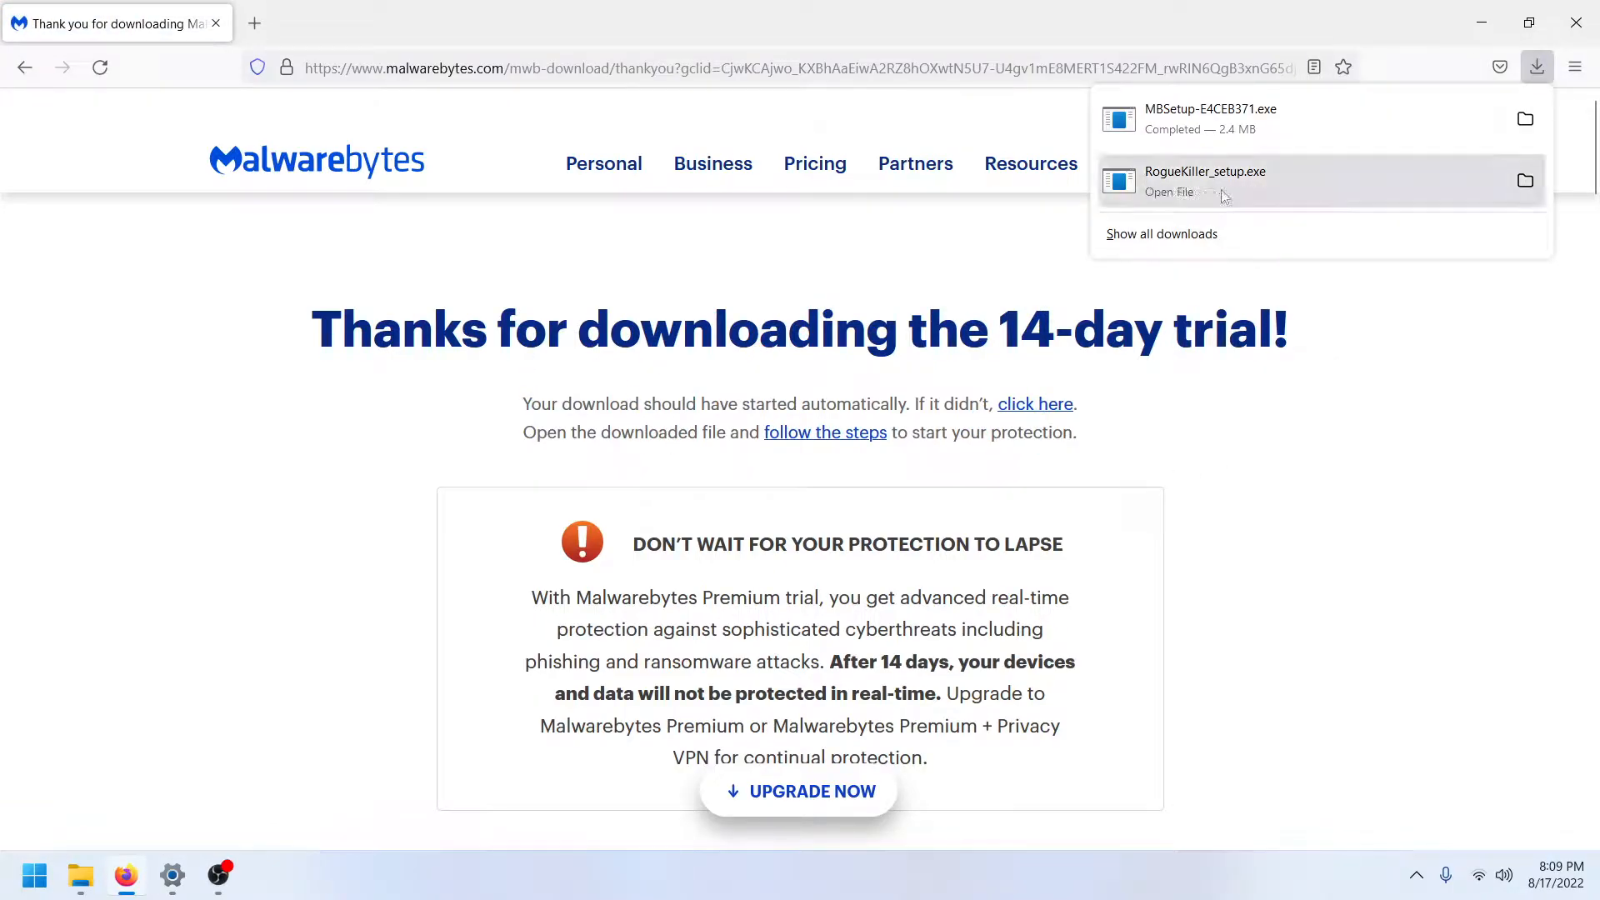
Step: Show the downloaded MBSetup-E4CEB371 file in its folder and run it as administrator
right_click(1184, 135)
left_click(1237, 151)
right_click(575, 327)
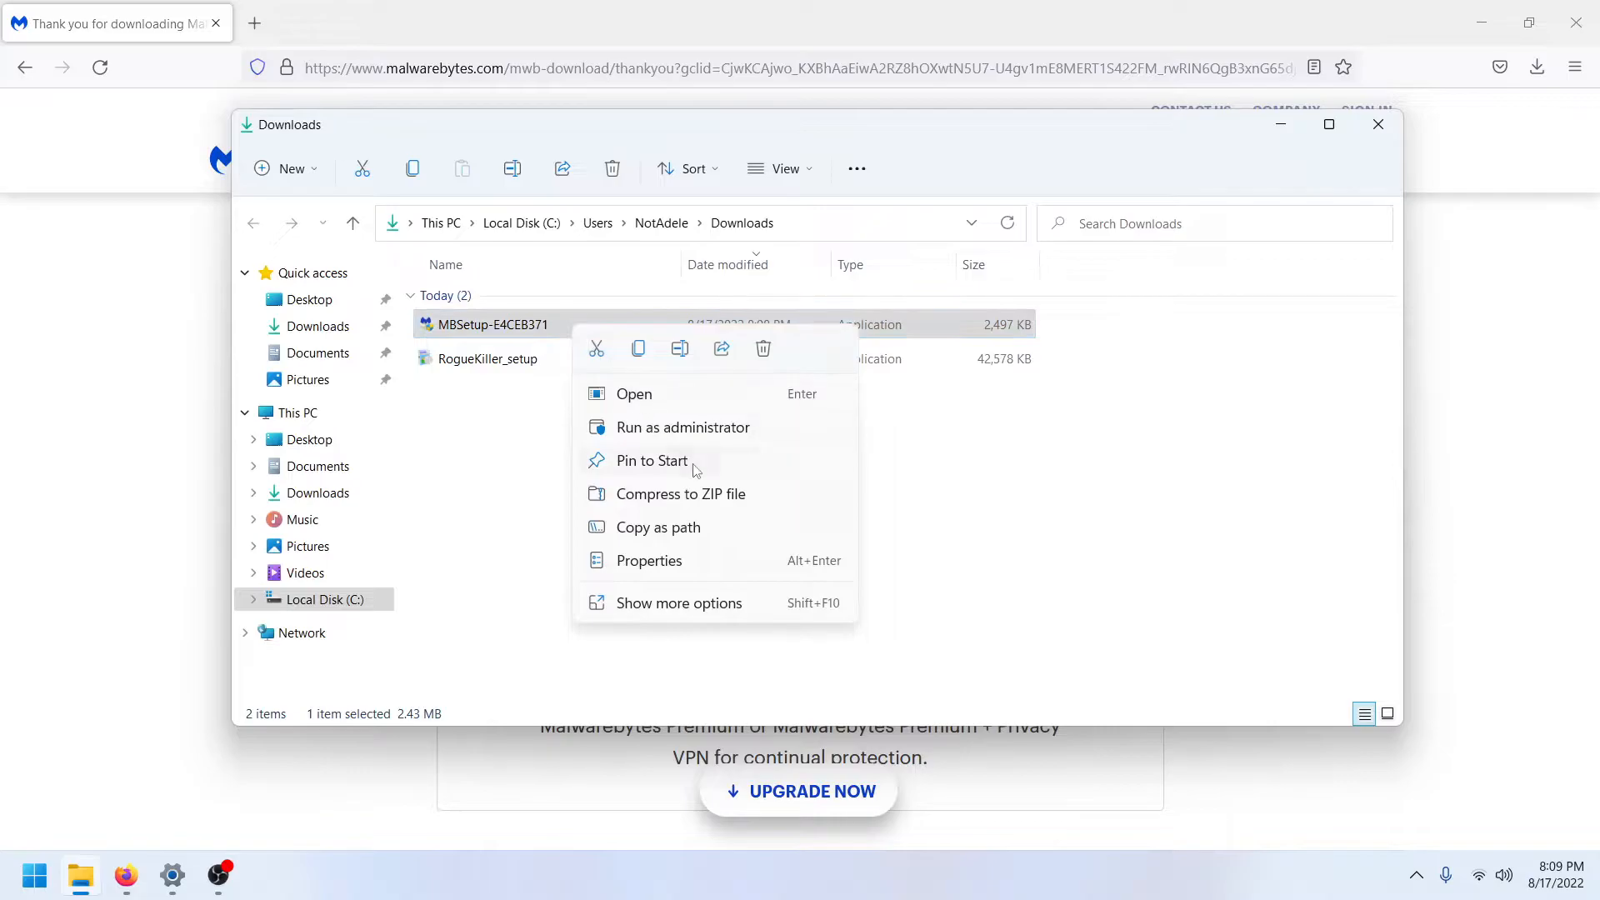
left_click(714, 428)
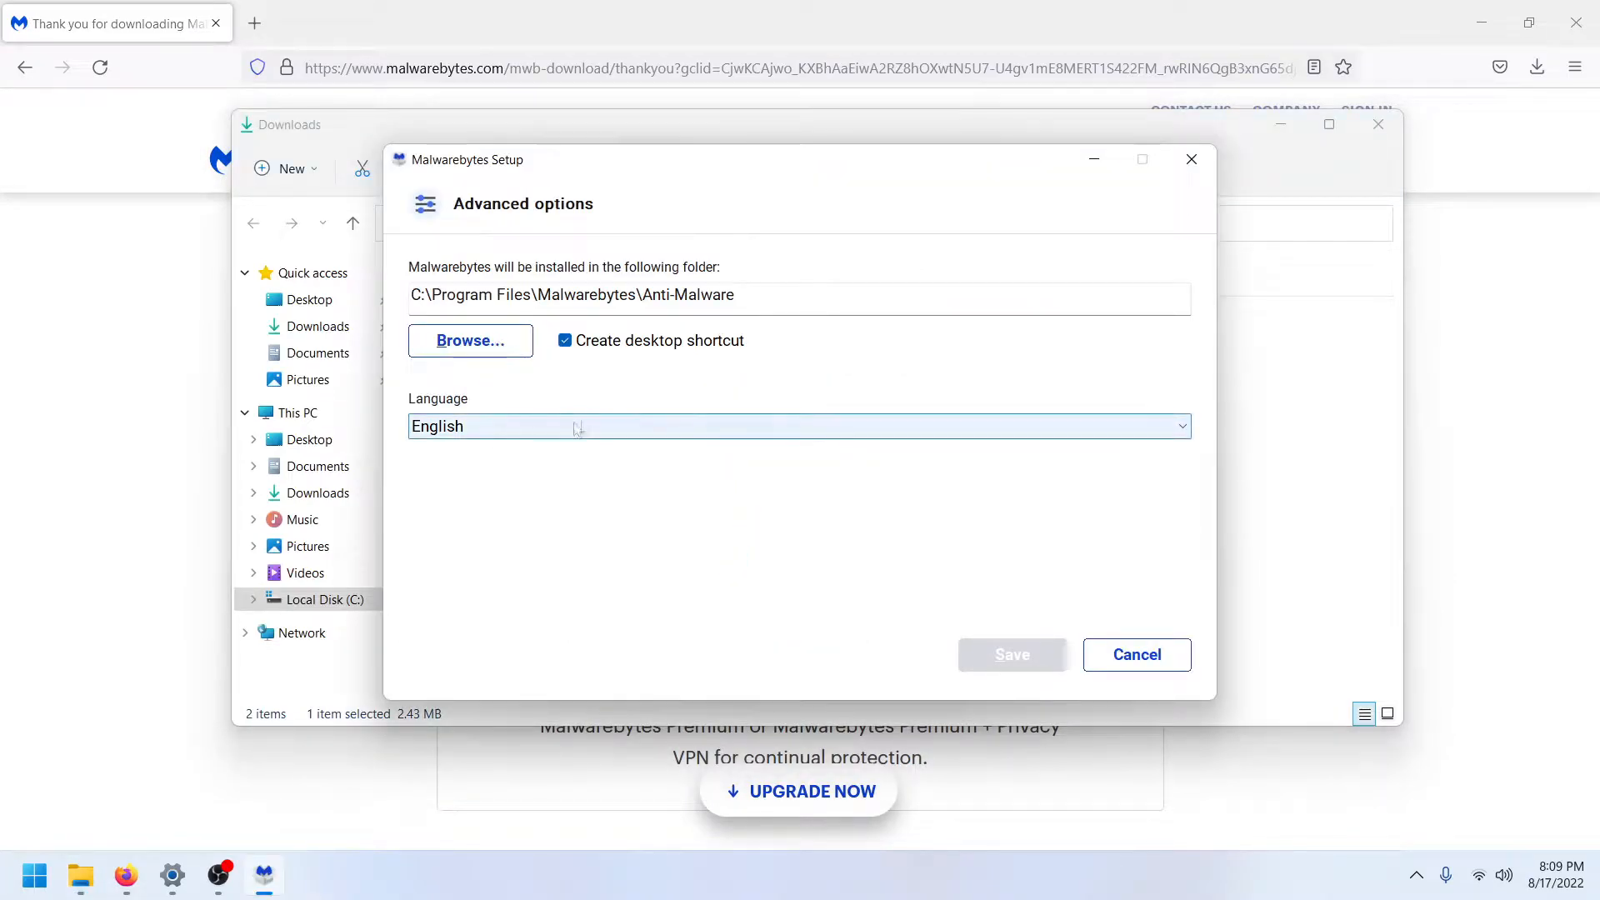
Step: Leave the advanced options unchanged, start installing Malwarebytes for Me or my family without Browser Guard, and minimize the setup window
left_click(1139, 666)
left_click(806, 523)
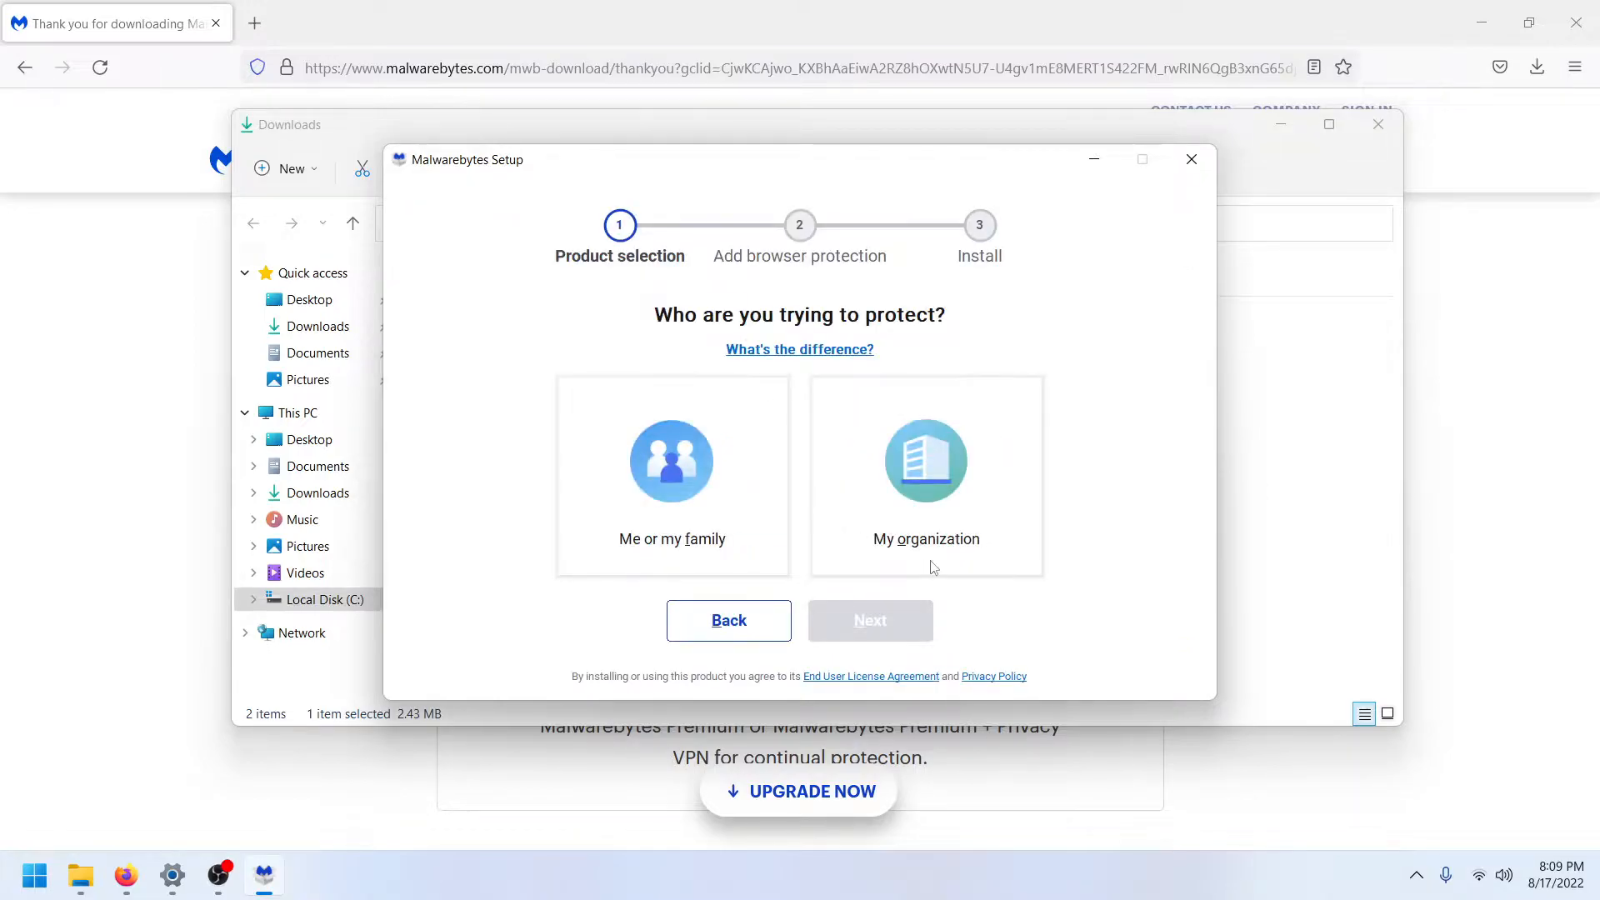
left_click(711, 518)
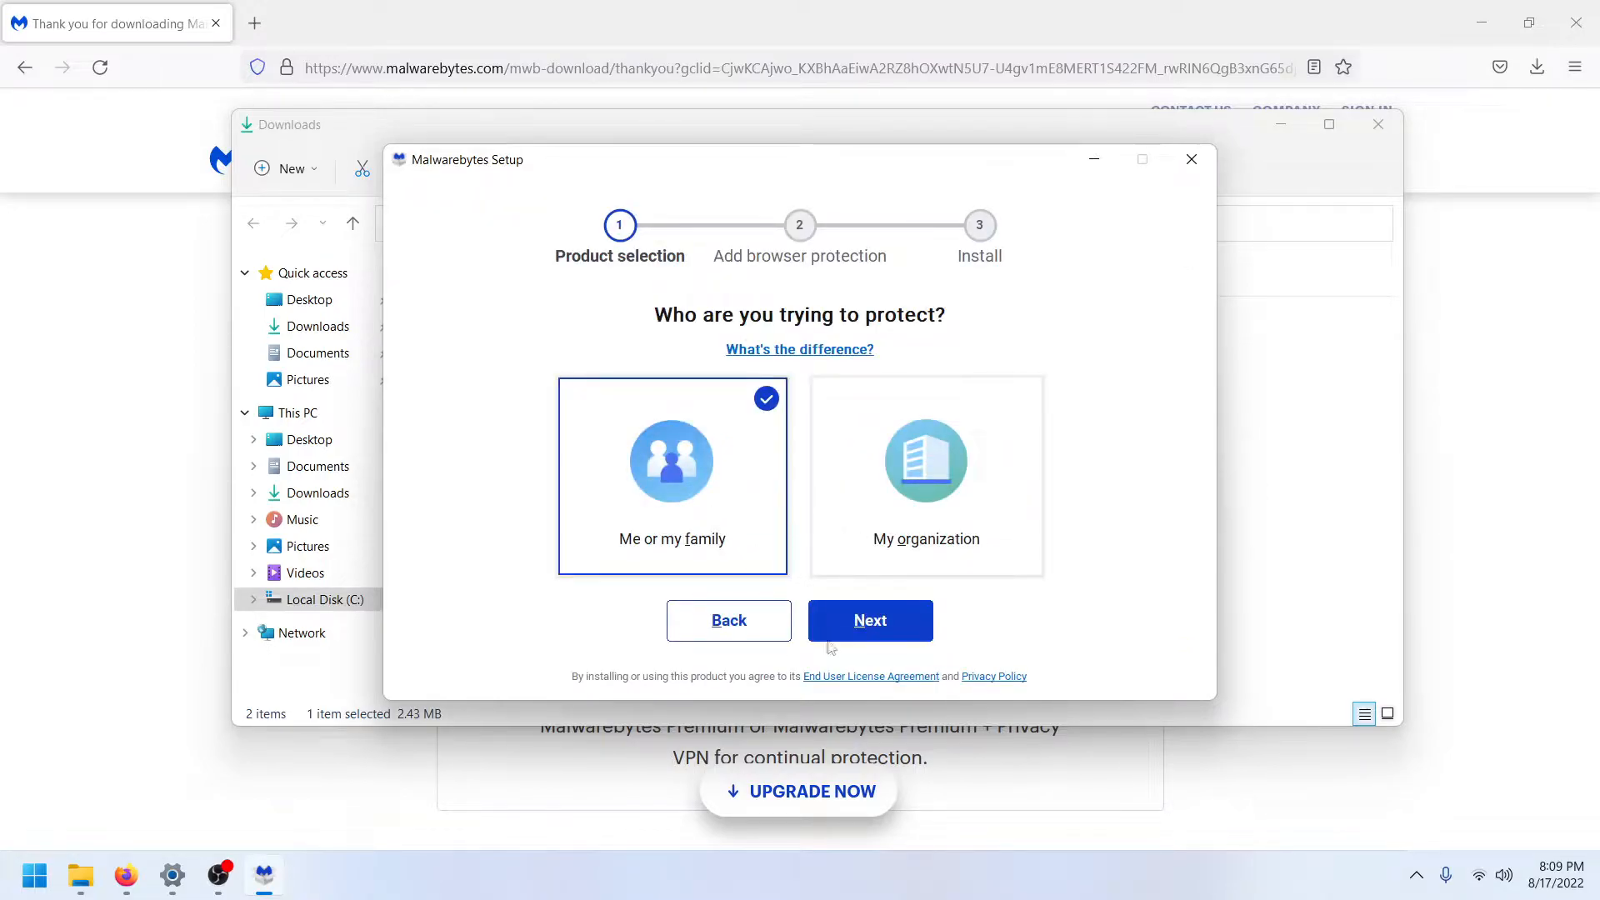
left_click(845, 637)
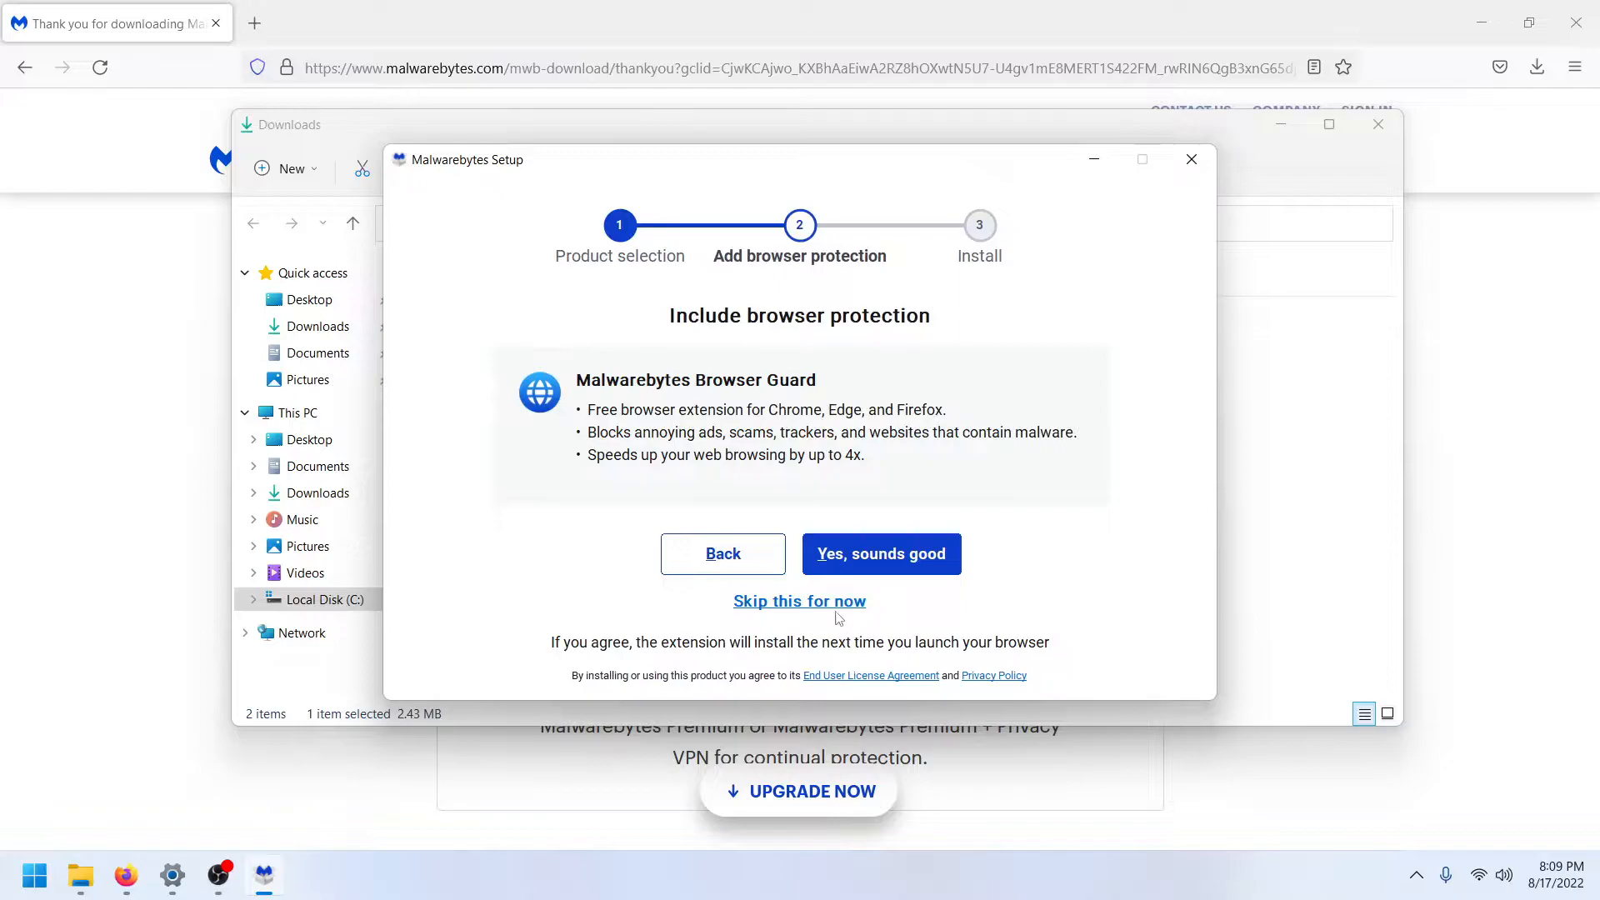
left_click(826, 605)
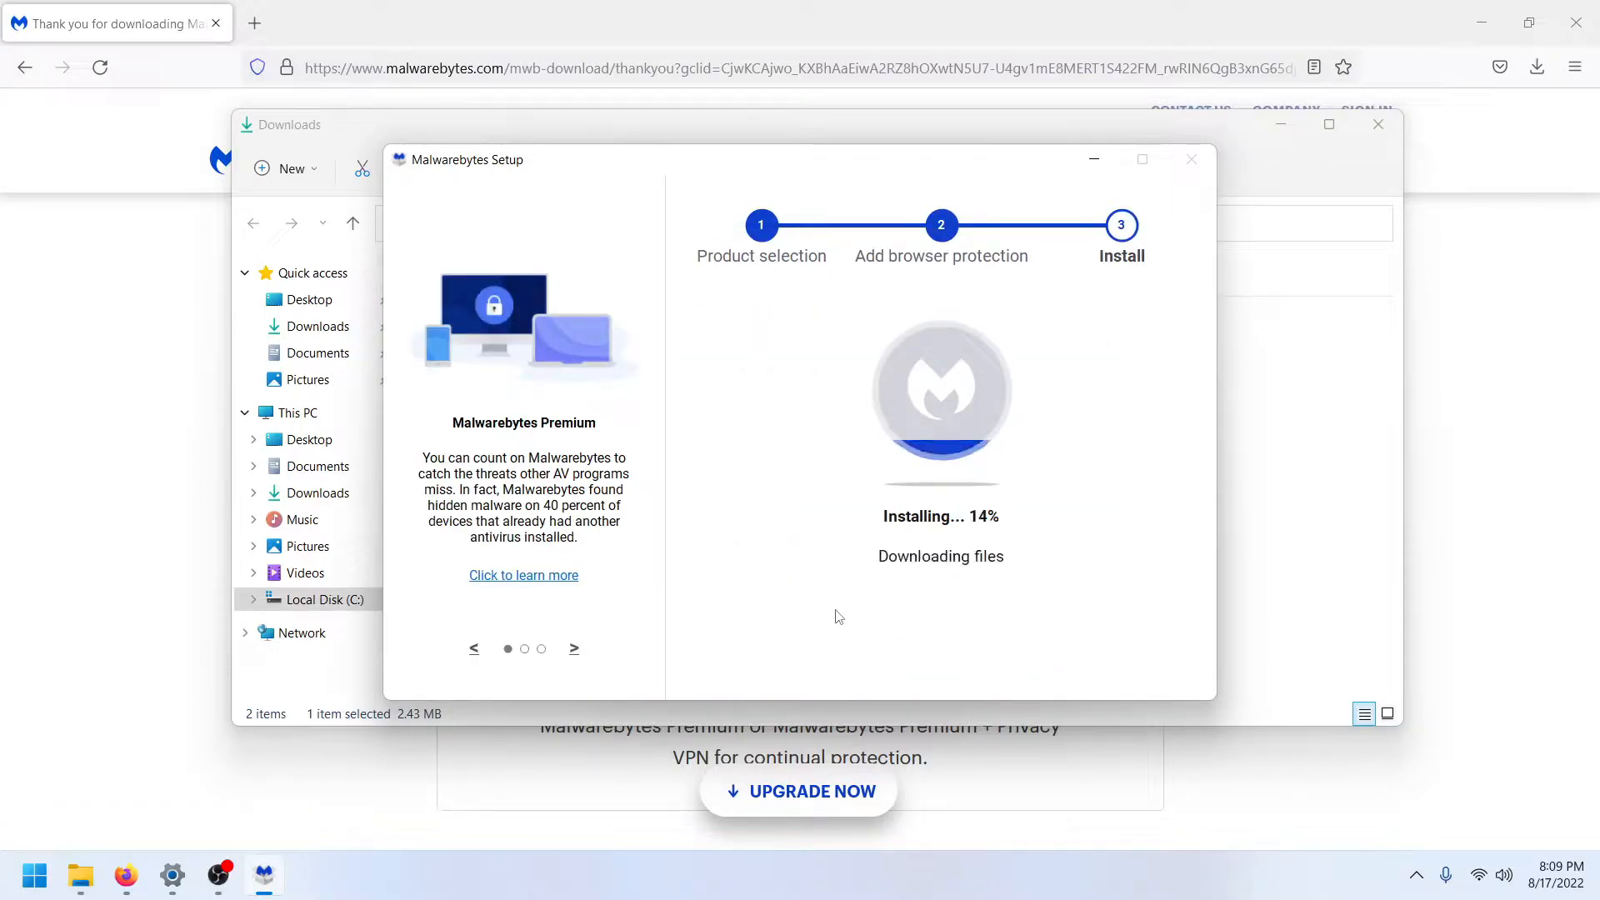
left_click(1094, 159)
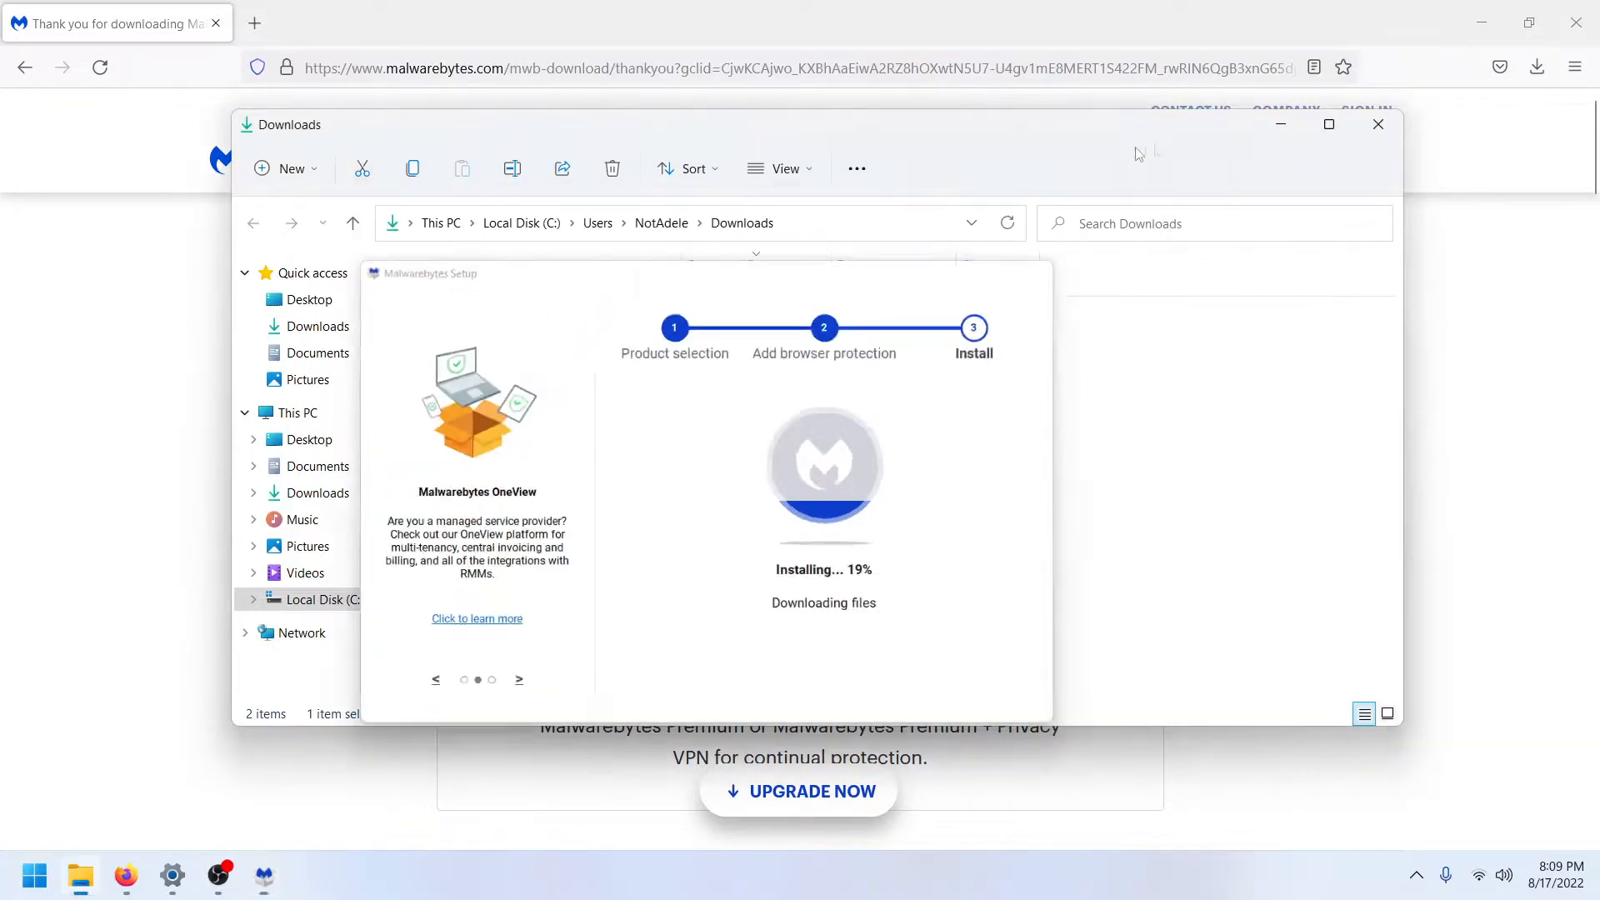
Step: Search the web for gimp photo editor download
left_click(557, 67)
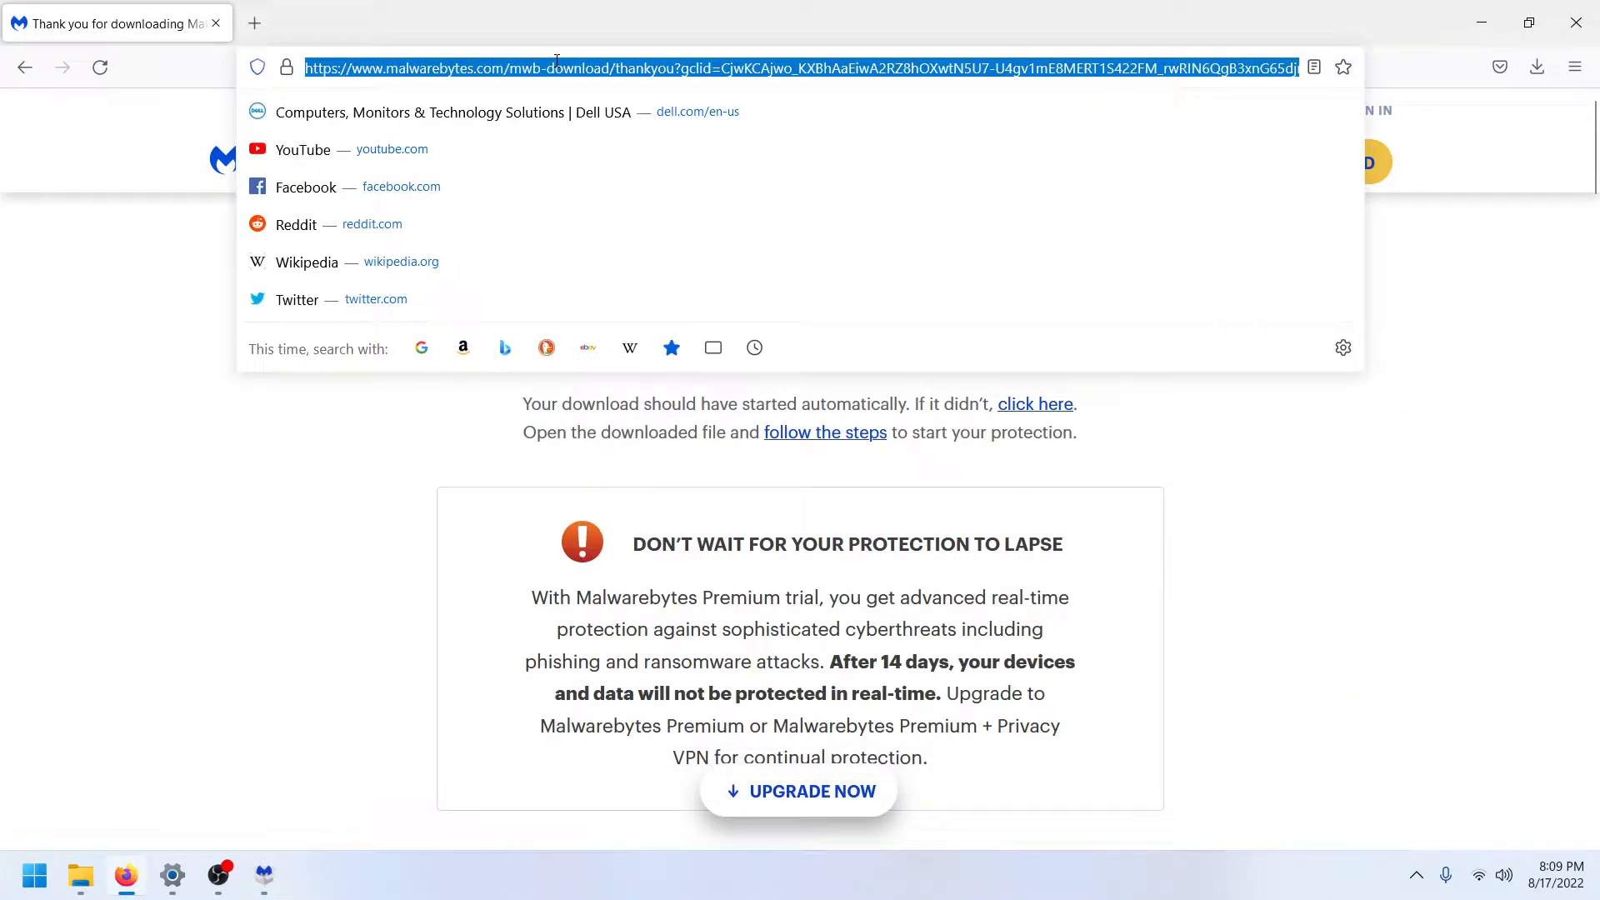
type("gimp")
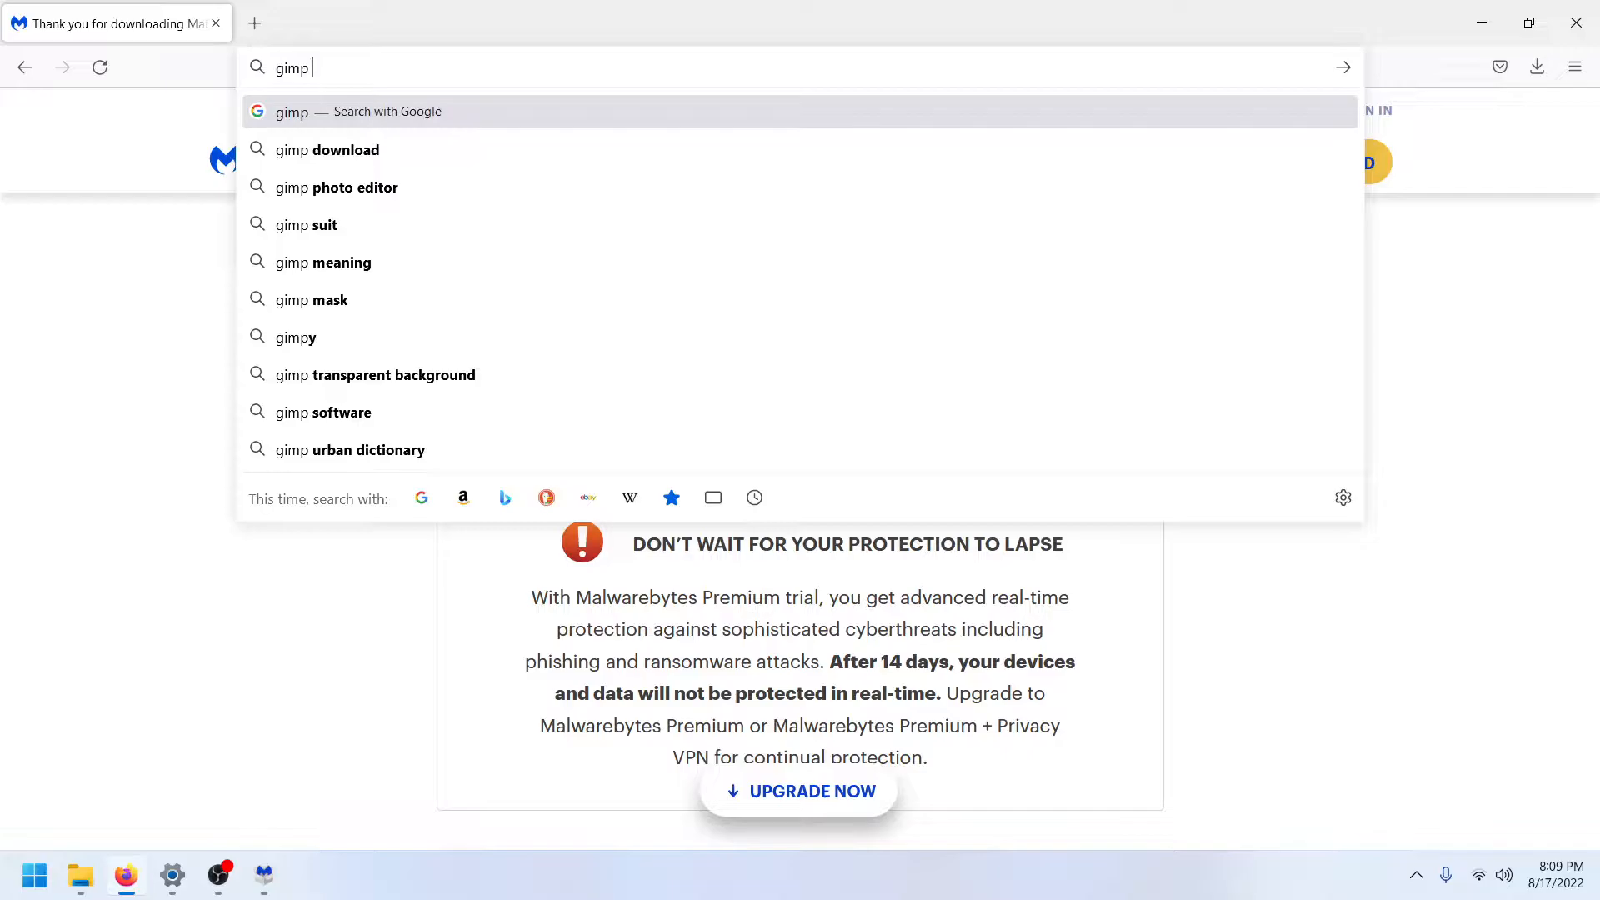
key("Down")
key("Down")
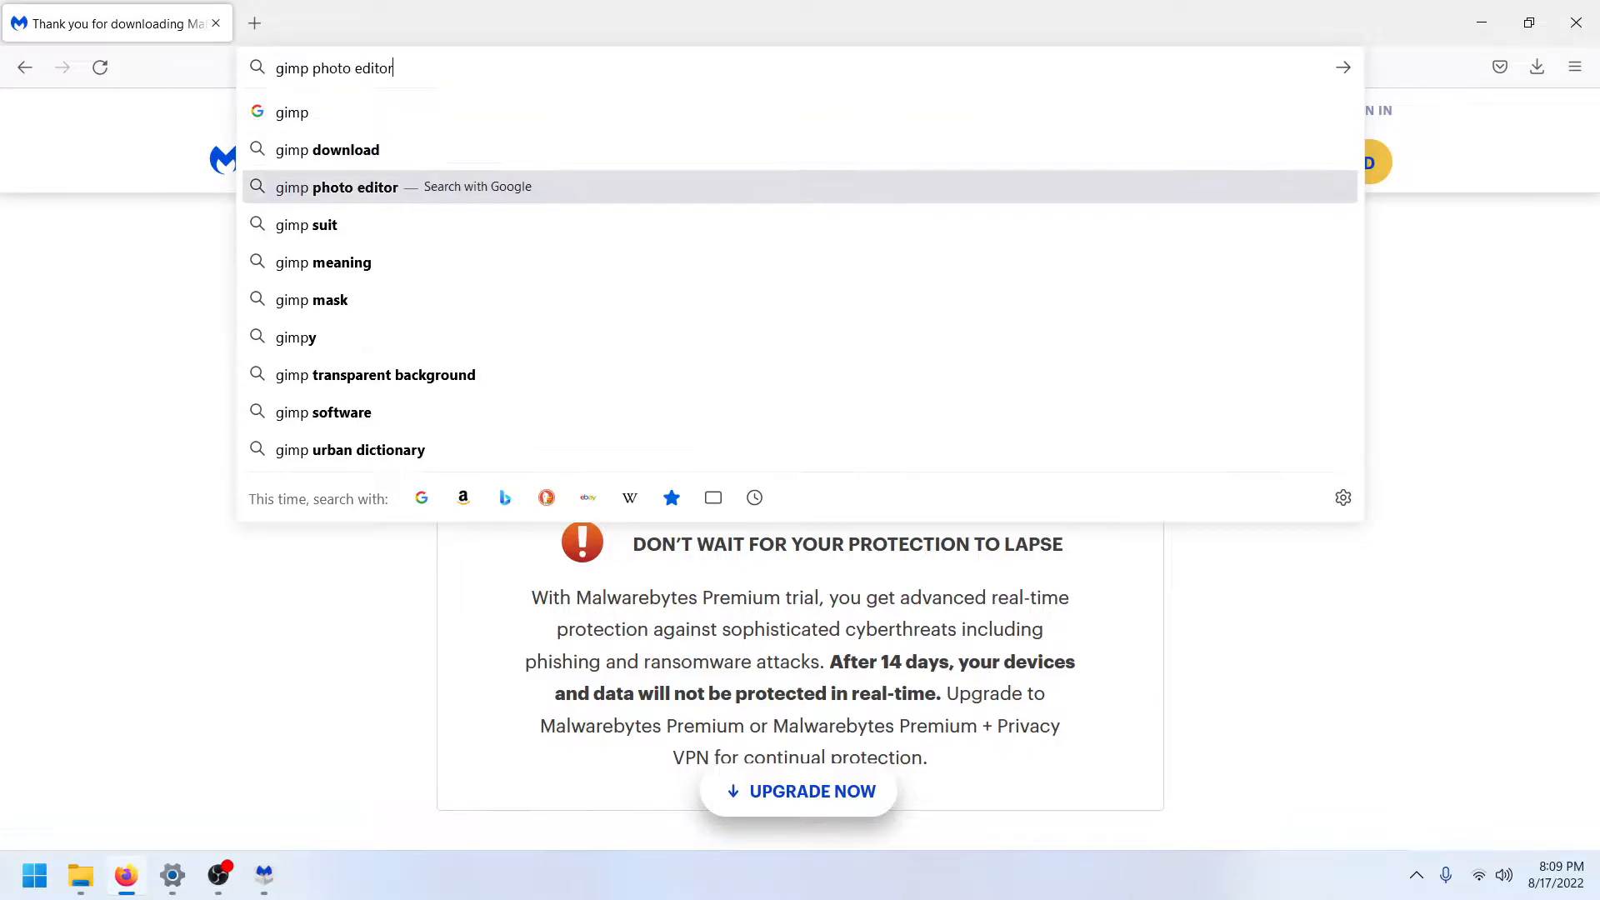
type("download")
key("Return")
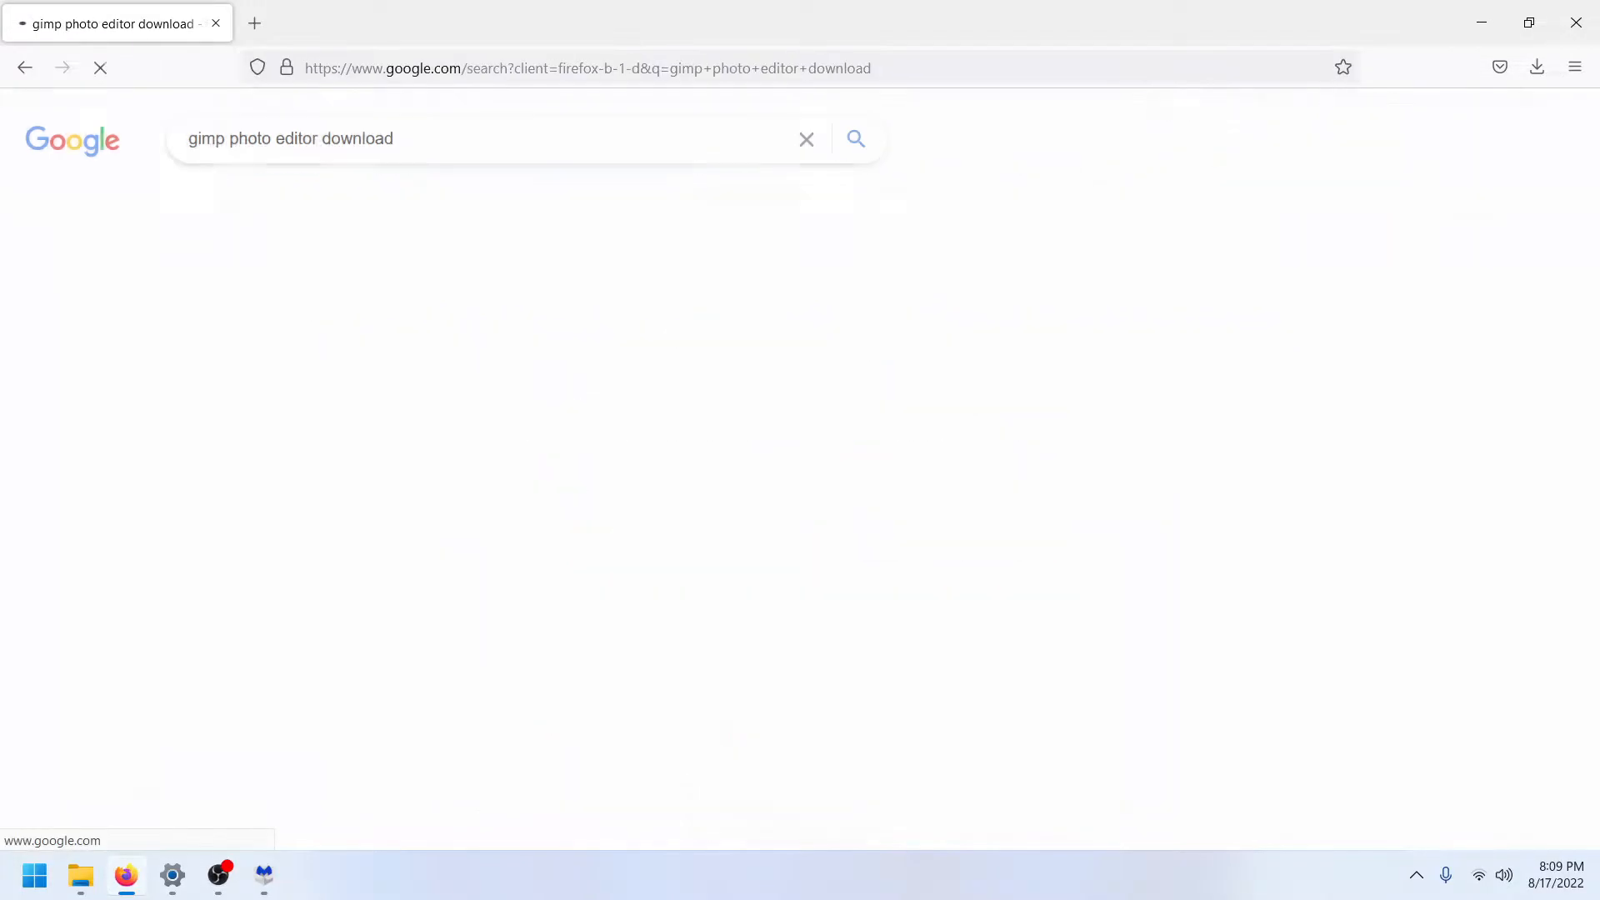
Step: Open the official GIMP site and download GIMP 2.10.32 for Windows directly
left_click(500, 318)
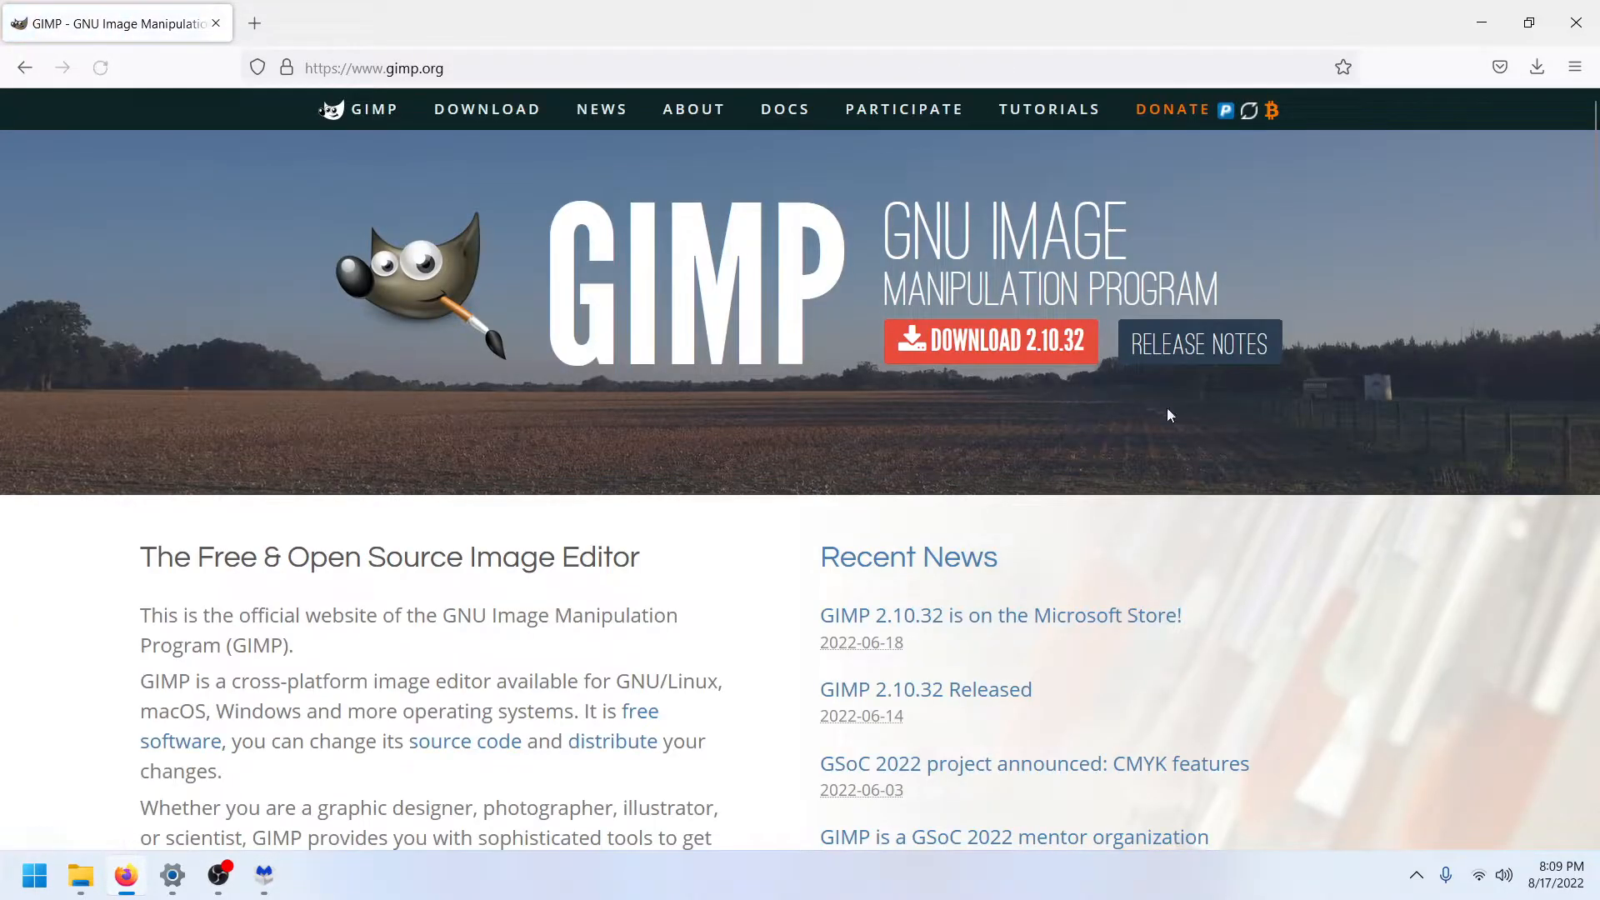
left_click(990, 348)
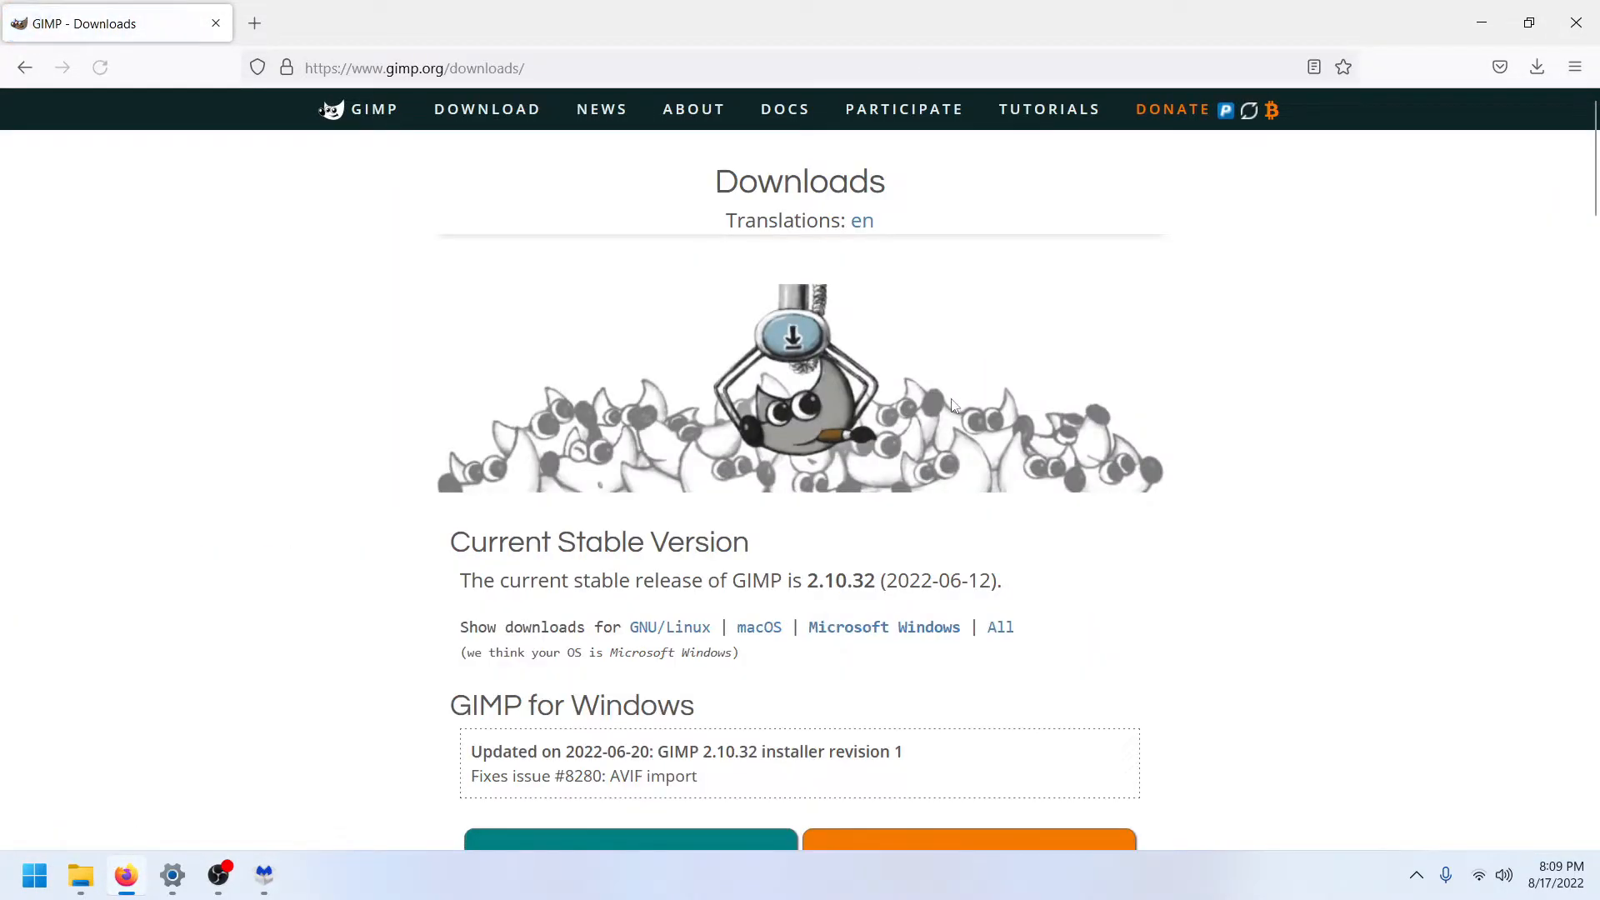
scroll(984, 472, "down", 3)
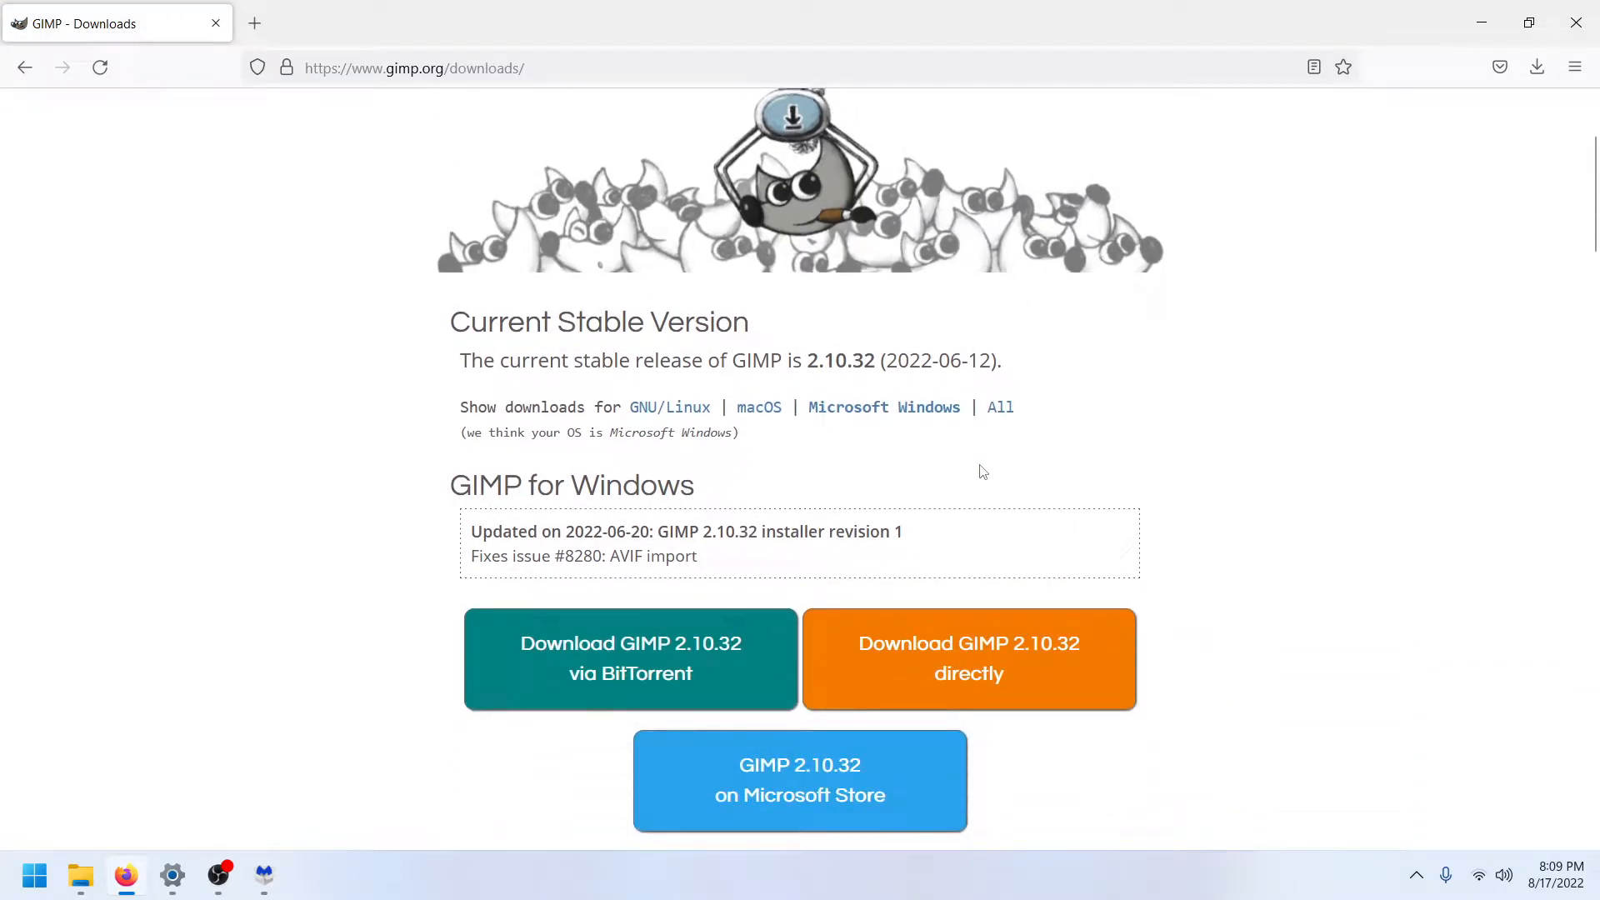
left_click(1067, 644)
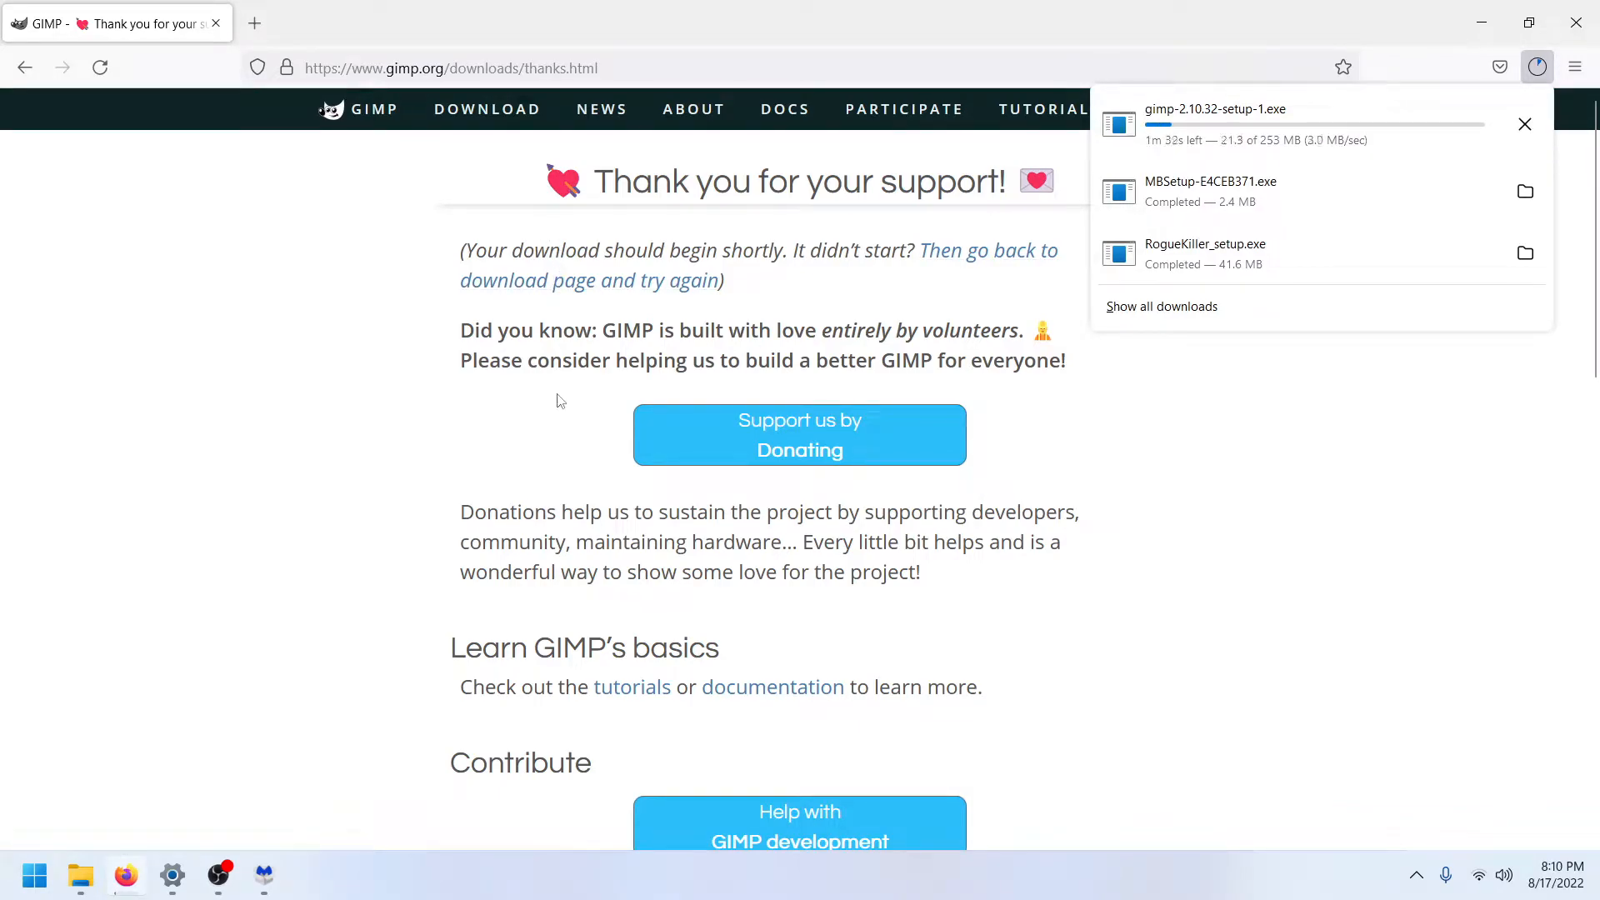
Step: Search the web for libre office and download LibreOffice 7.3.5 for 64-bit Windows from its official site
left_click(593, 23)
left_click_drag(593, 22, 647, 65)
double_click(647, 64)
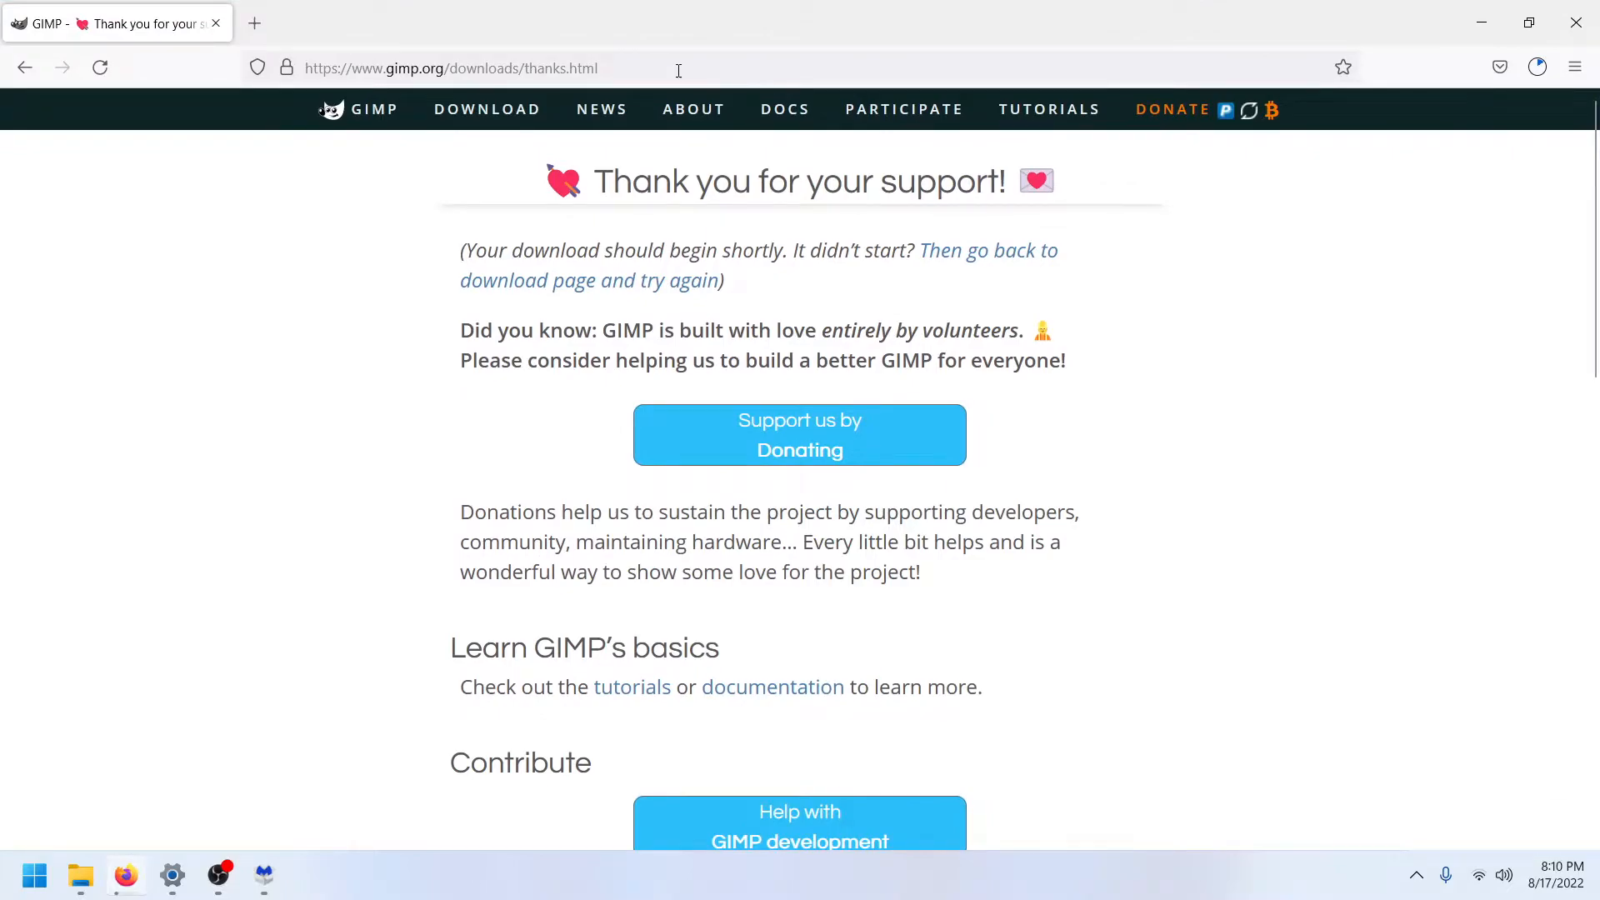
left_click(679, 70)
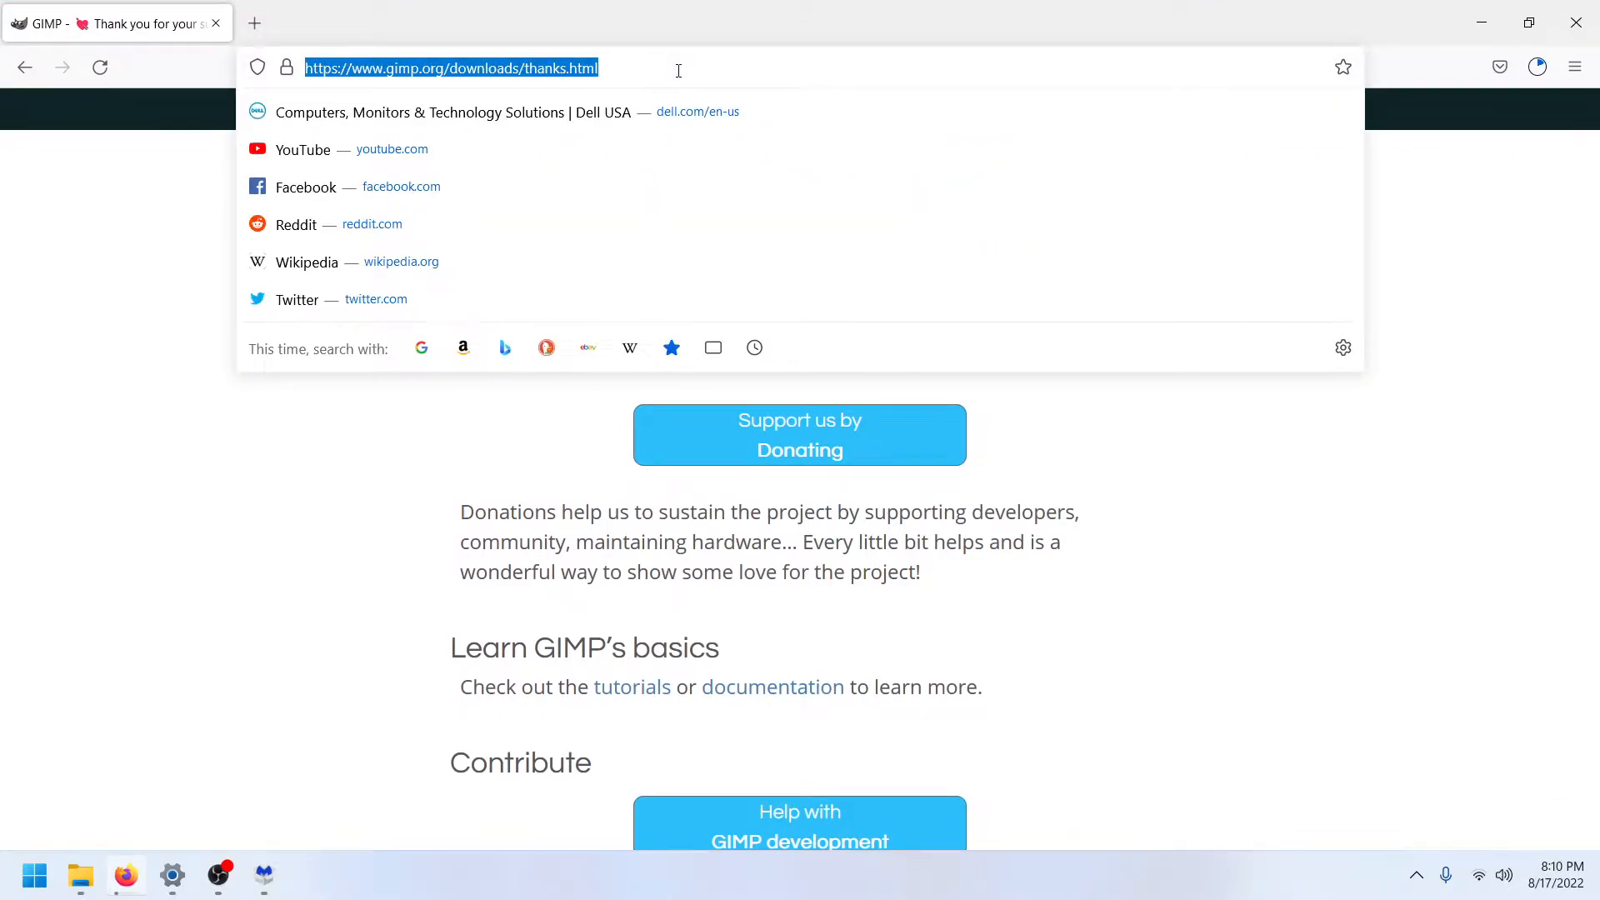
type("libre office")
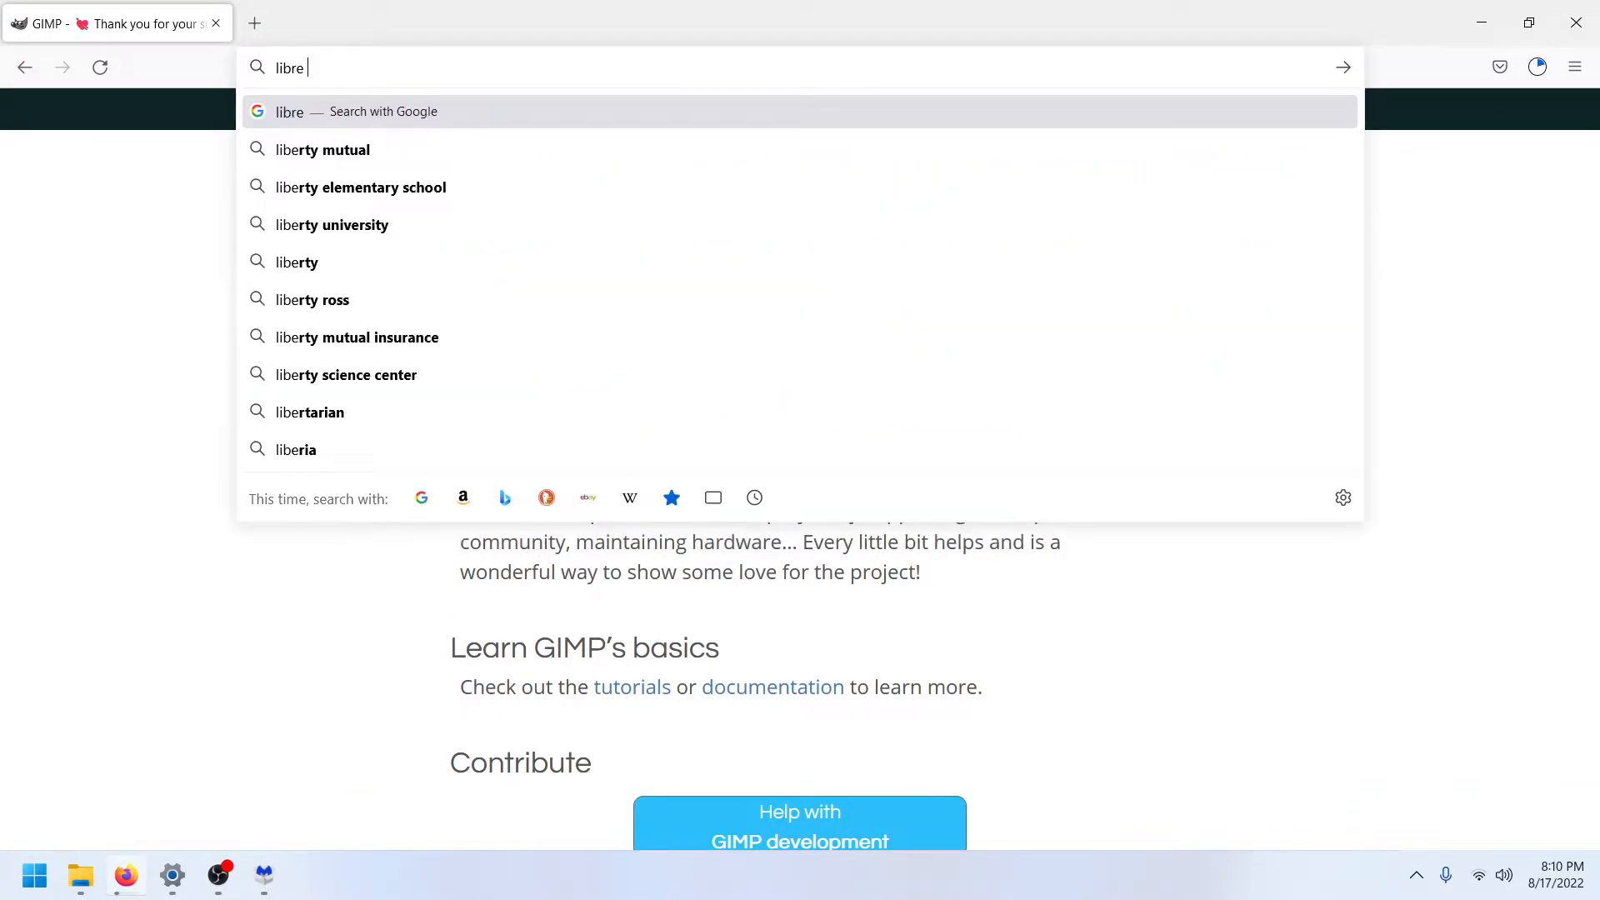
key("Return")
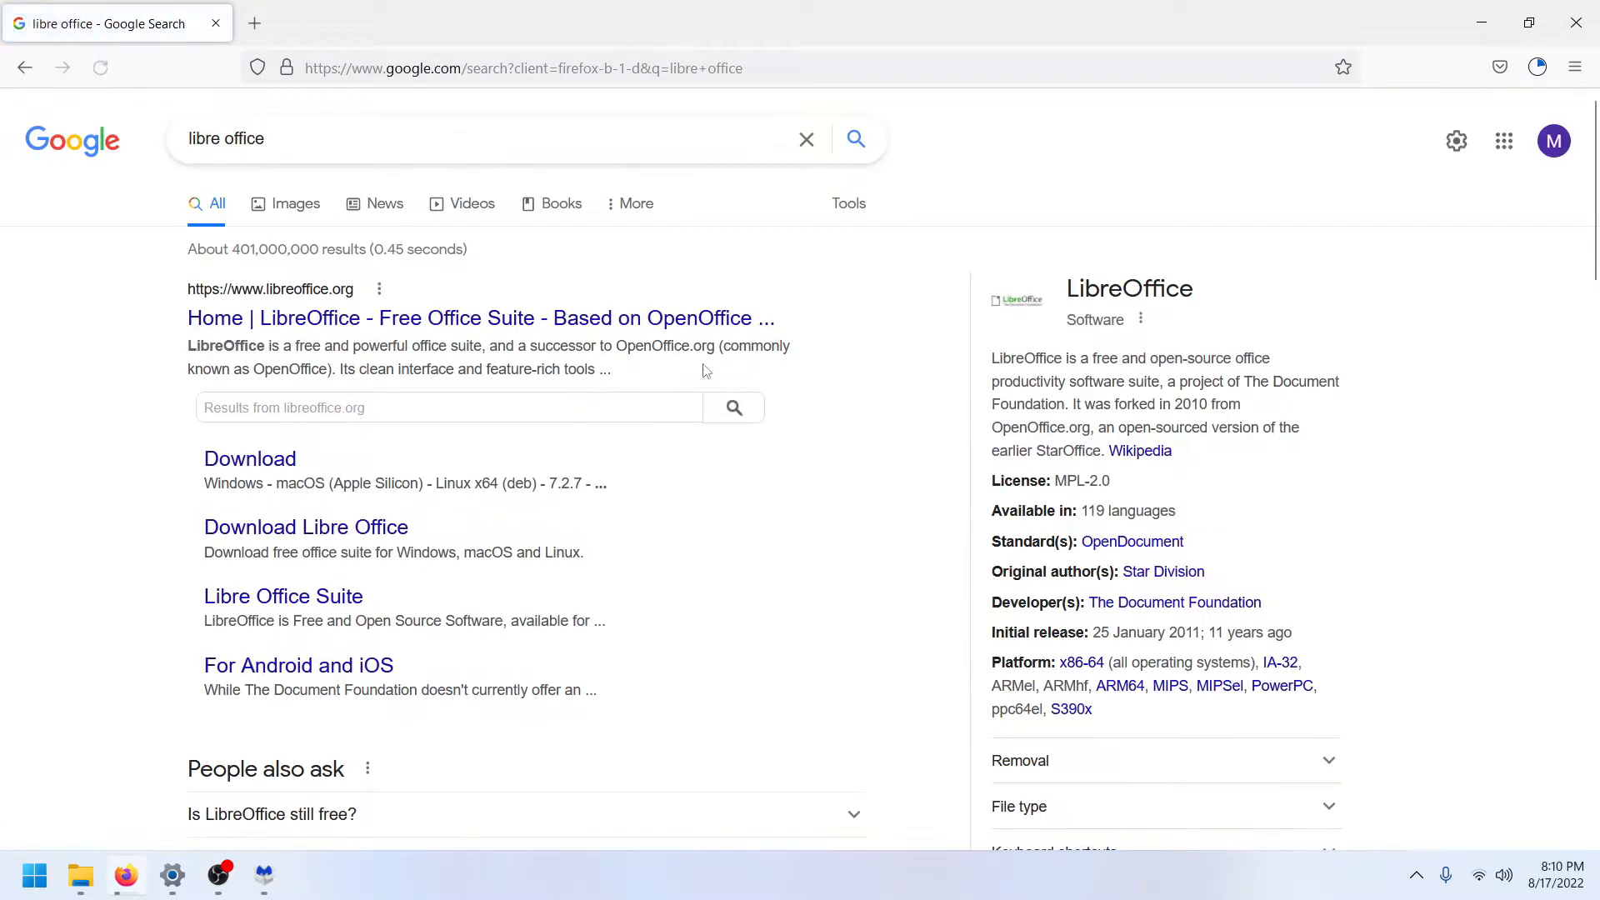
left_click(659, 319)
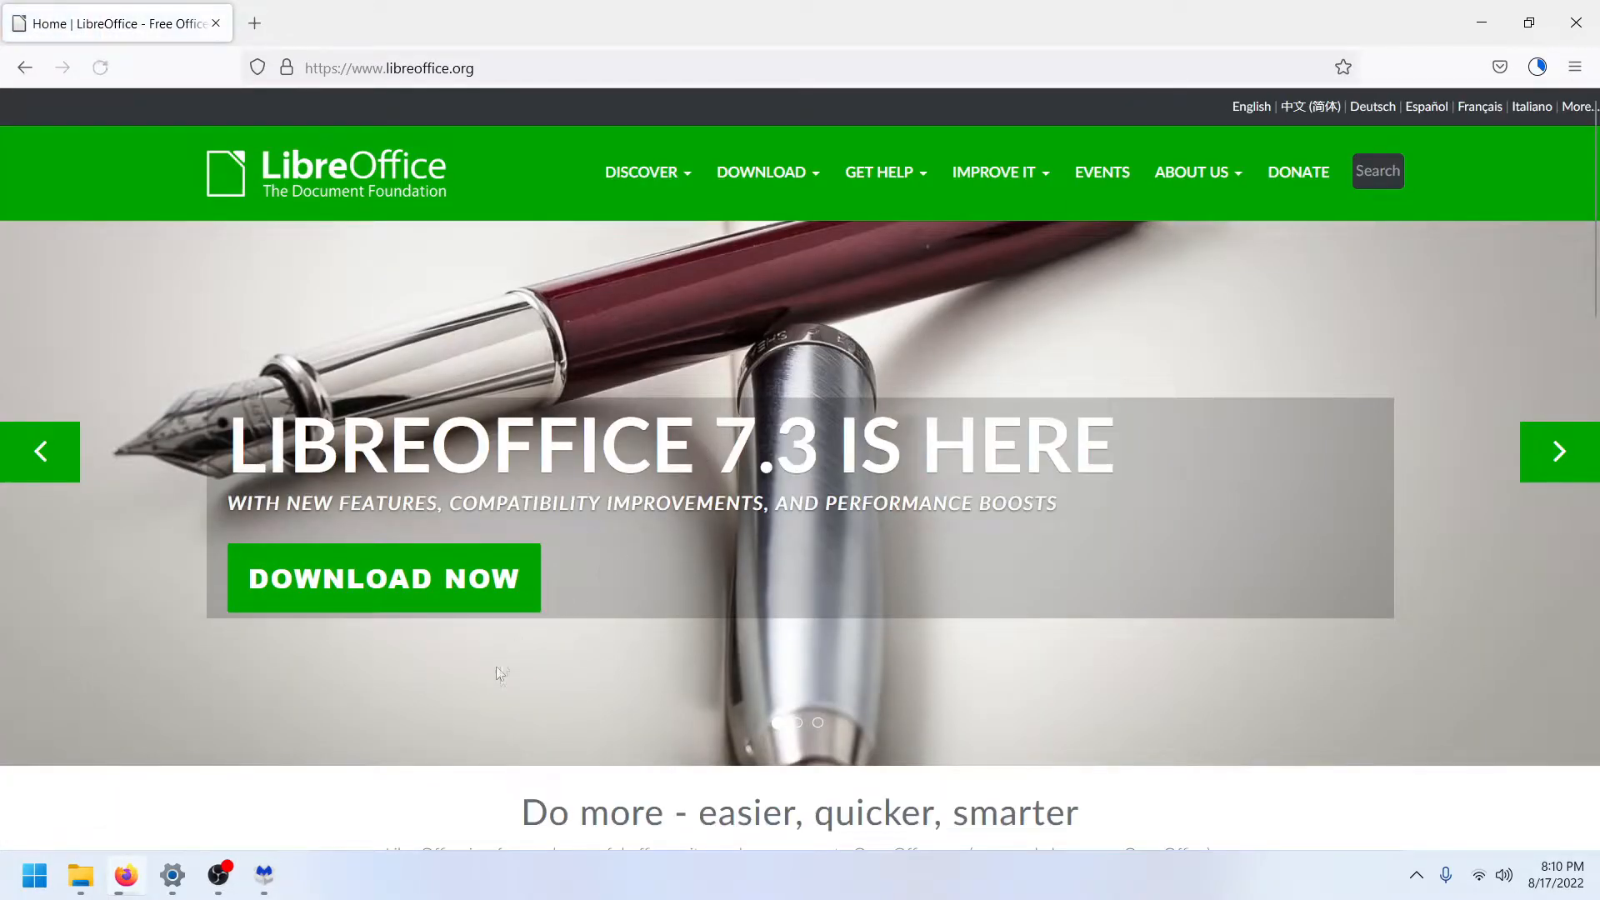
left_click(442, 597)
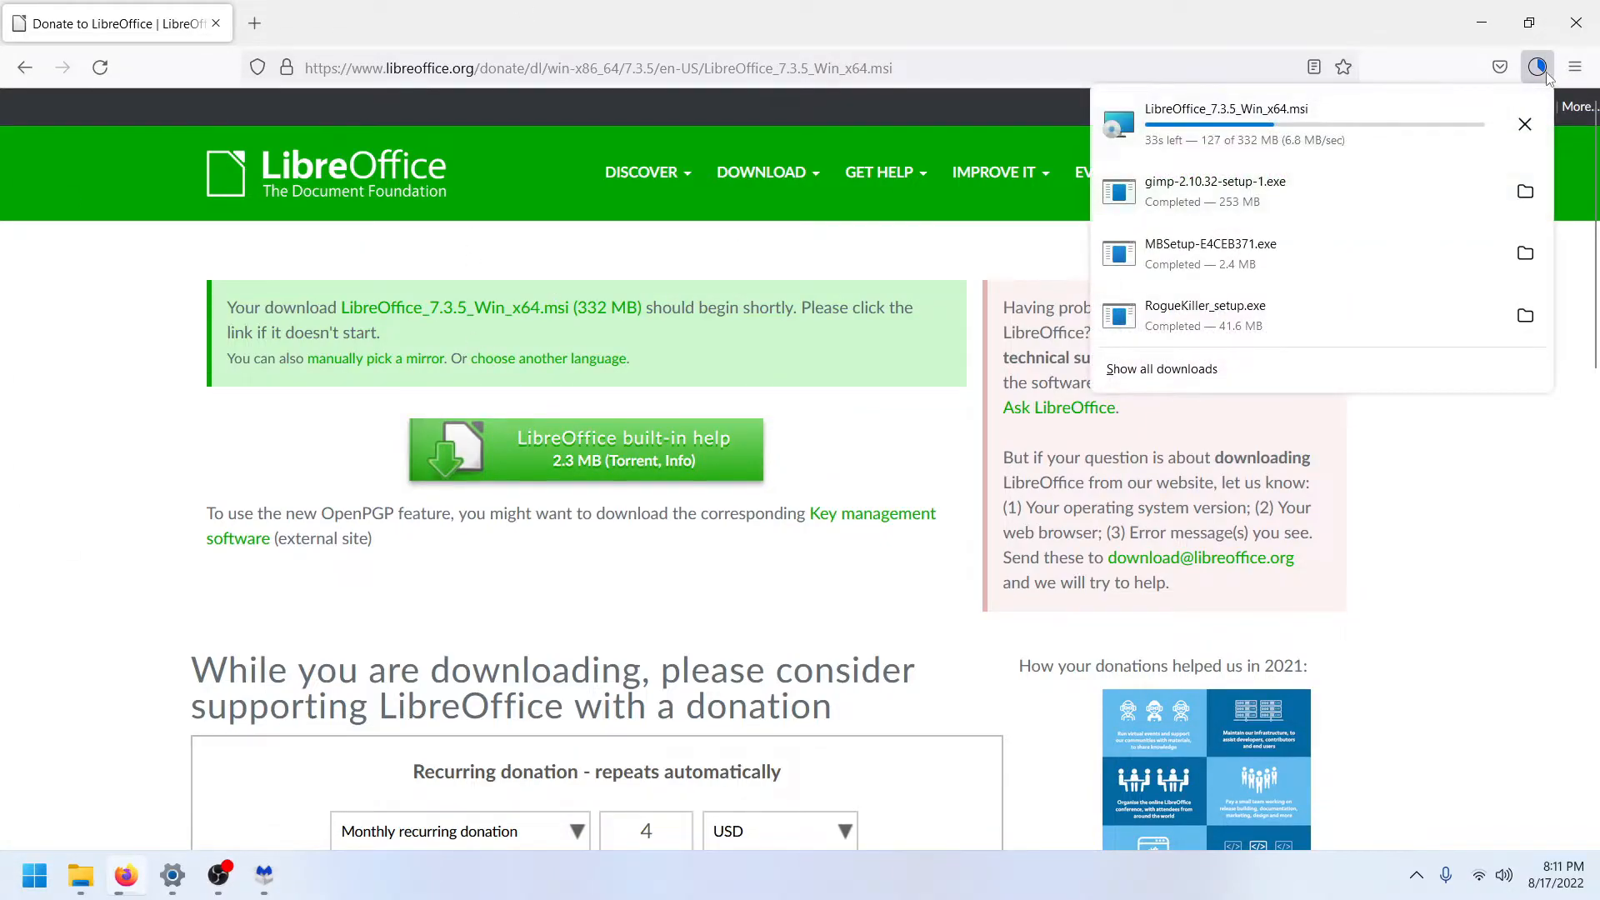
Step: Show the downloaded gimp-2.10.32-setup-1 file in its folder, run it, and start installing GIMP with English as setup language
right_click(1170, 194)
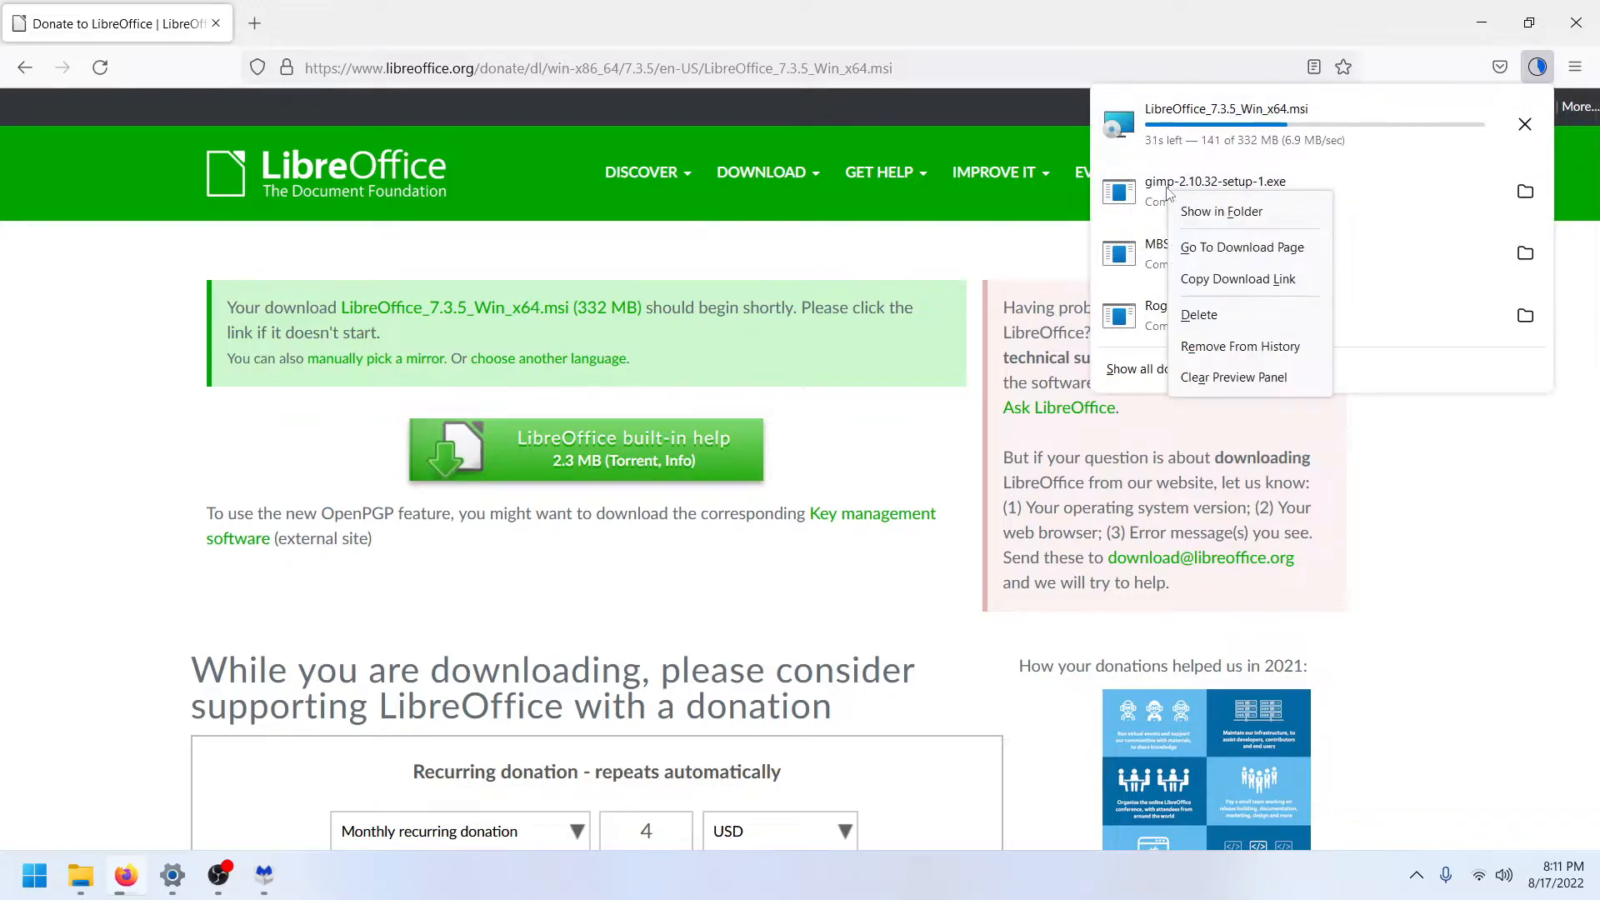
left_click(1231, 214)
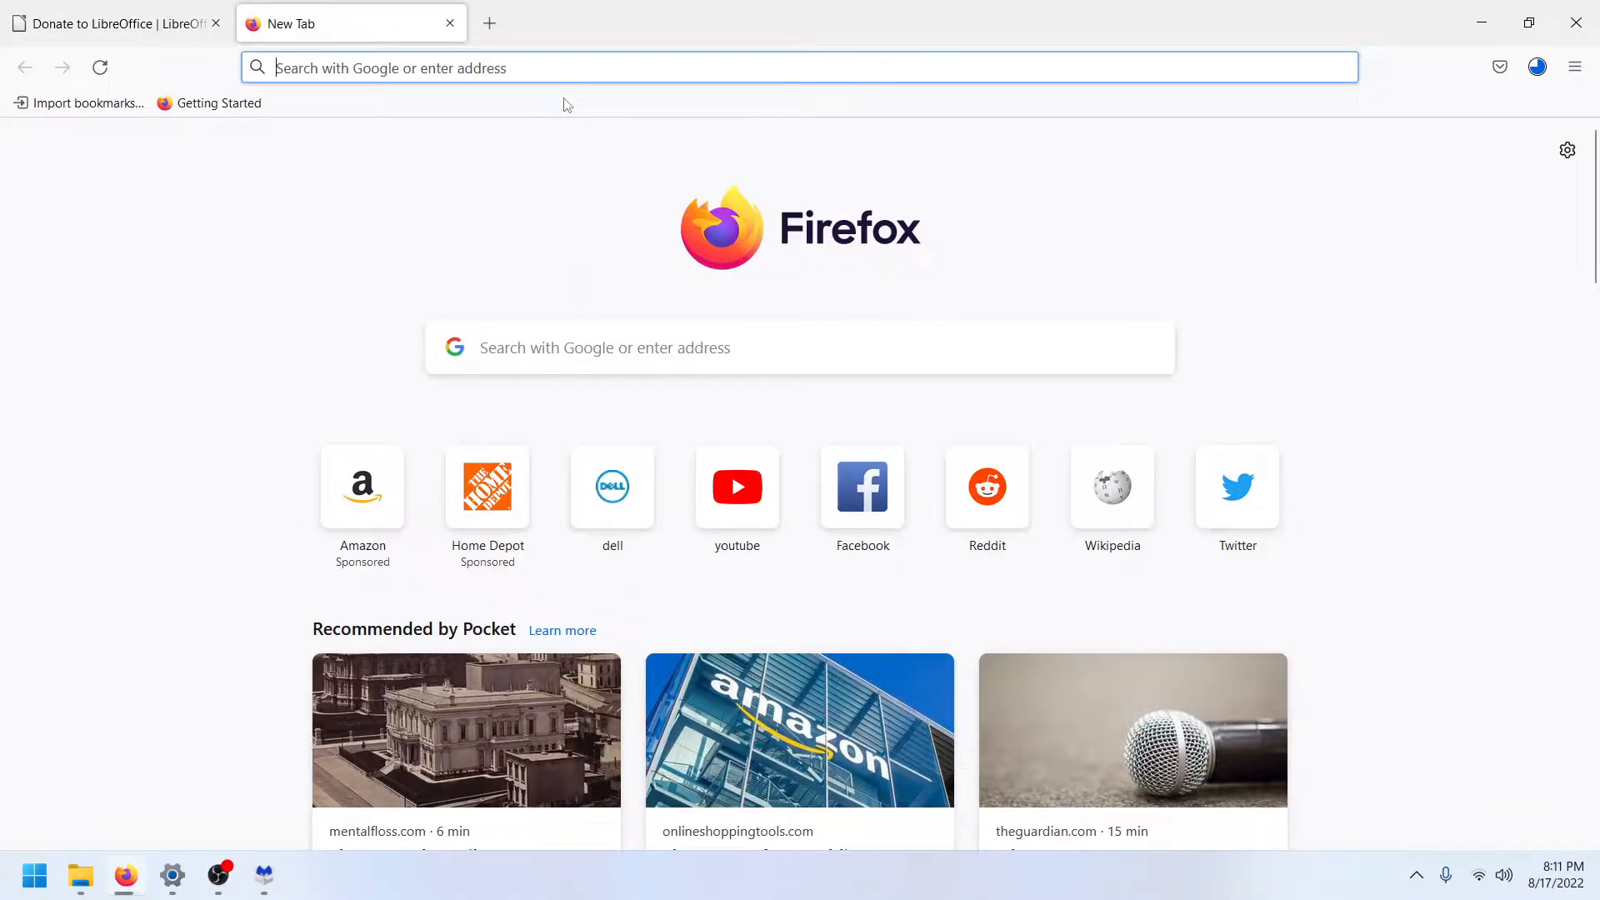
left_click(808, 444)
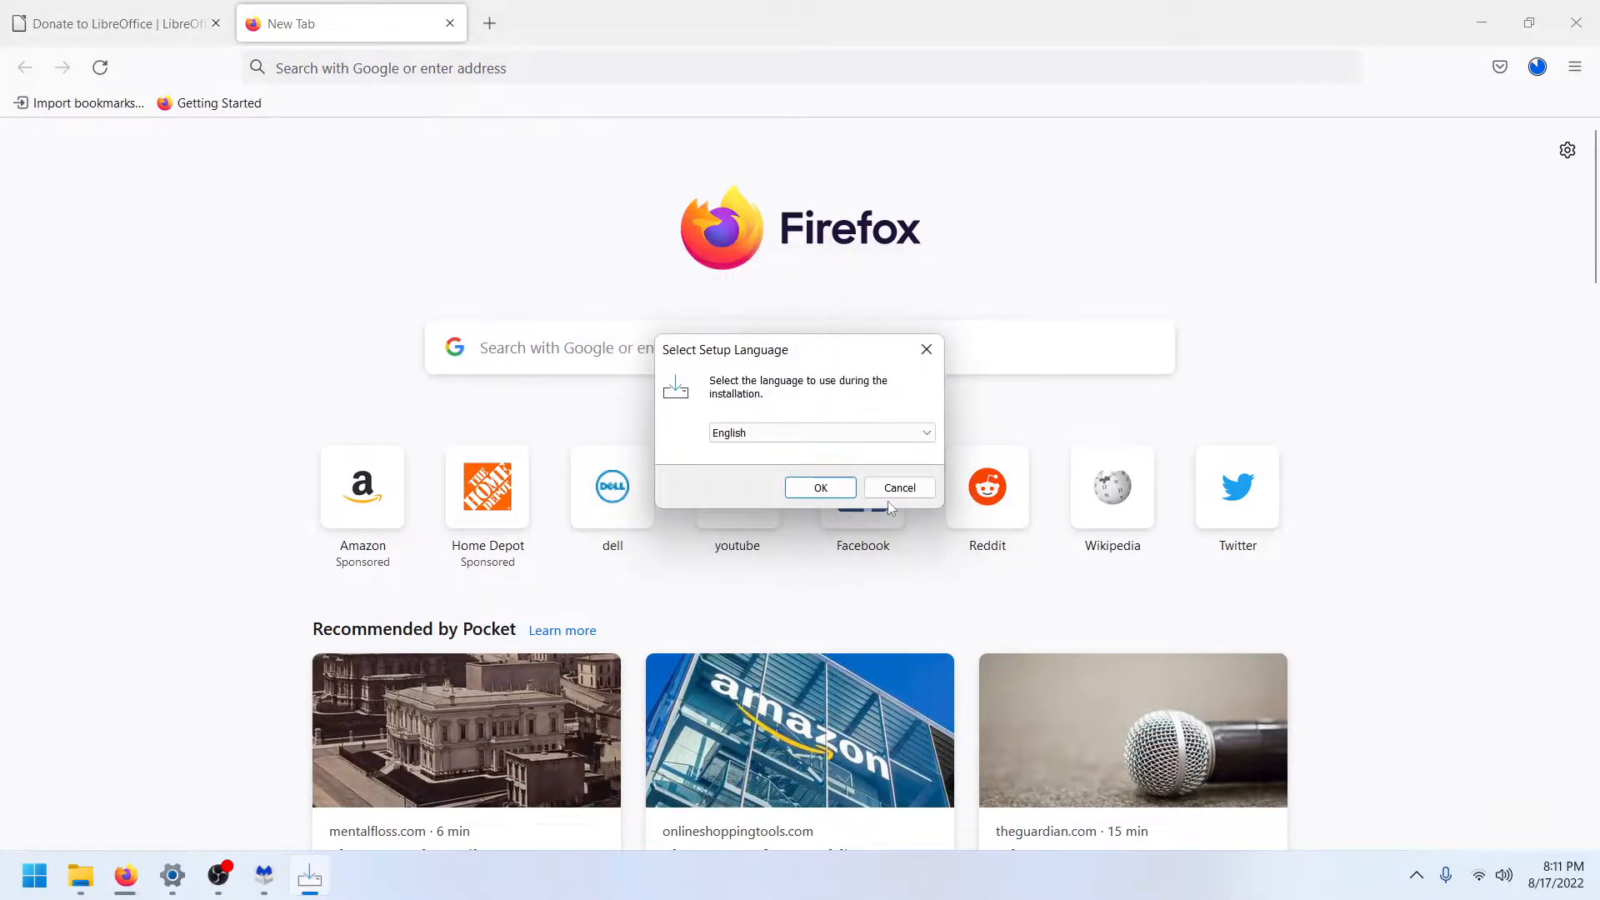
left_click(829, 492)
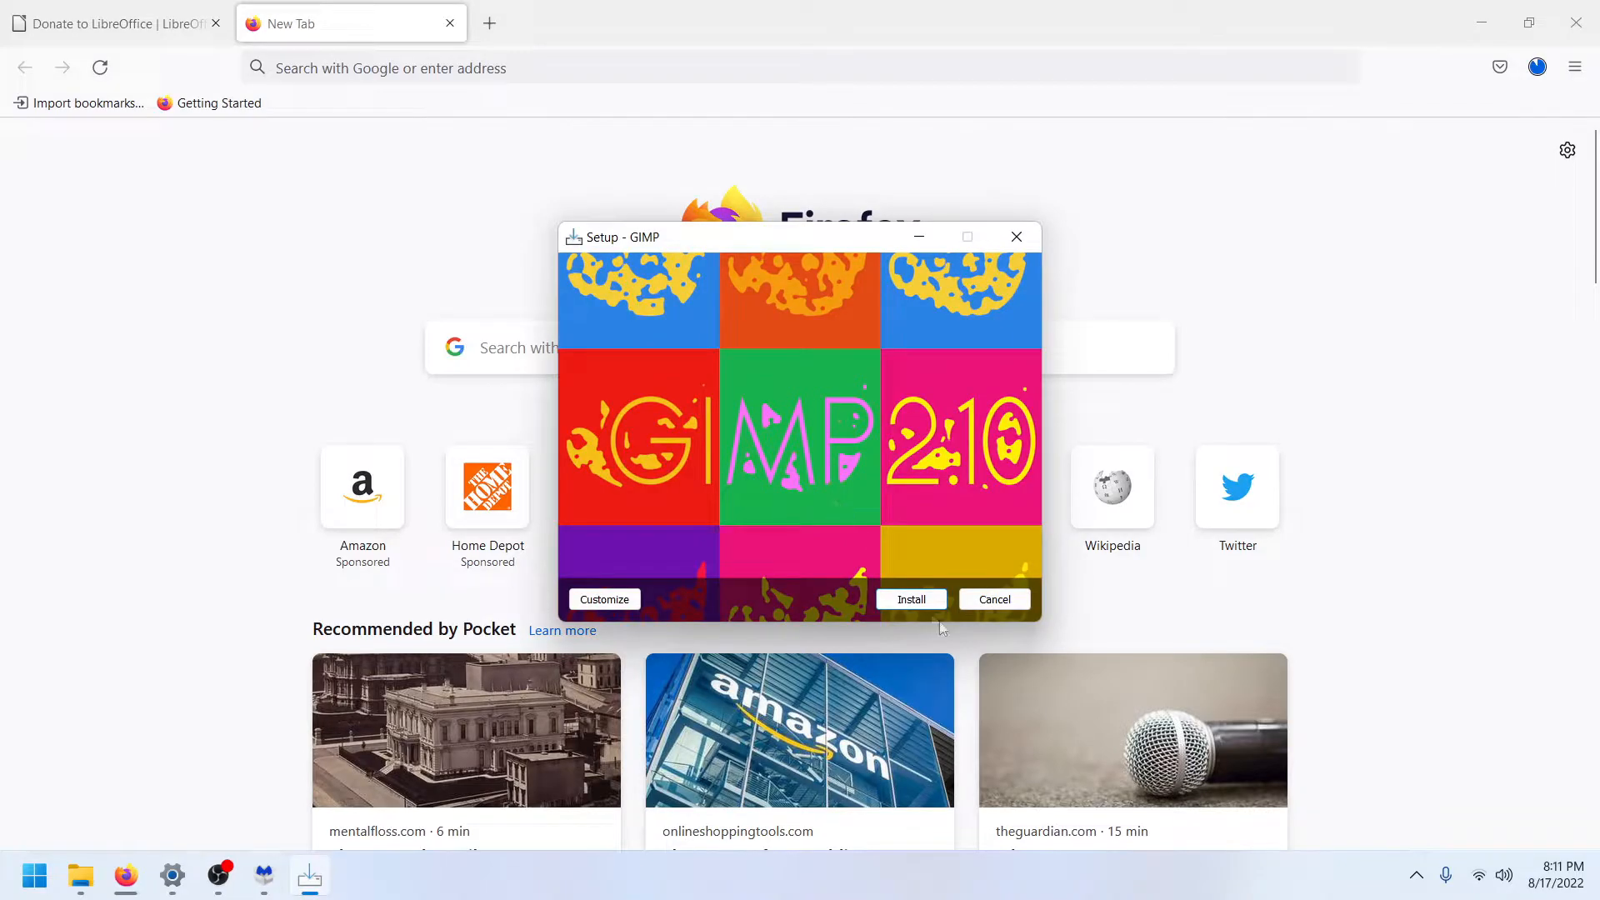
left_click(916, 600)
Step: Search the web for seagate discwizard and download DiscWizard Version 25.0.1.39818 from Seagate's support page, rejecting all cookies
left_click(500, 75)
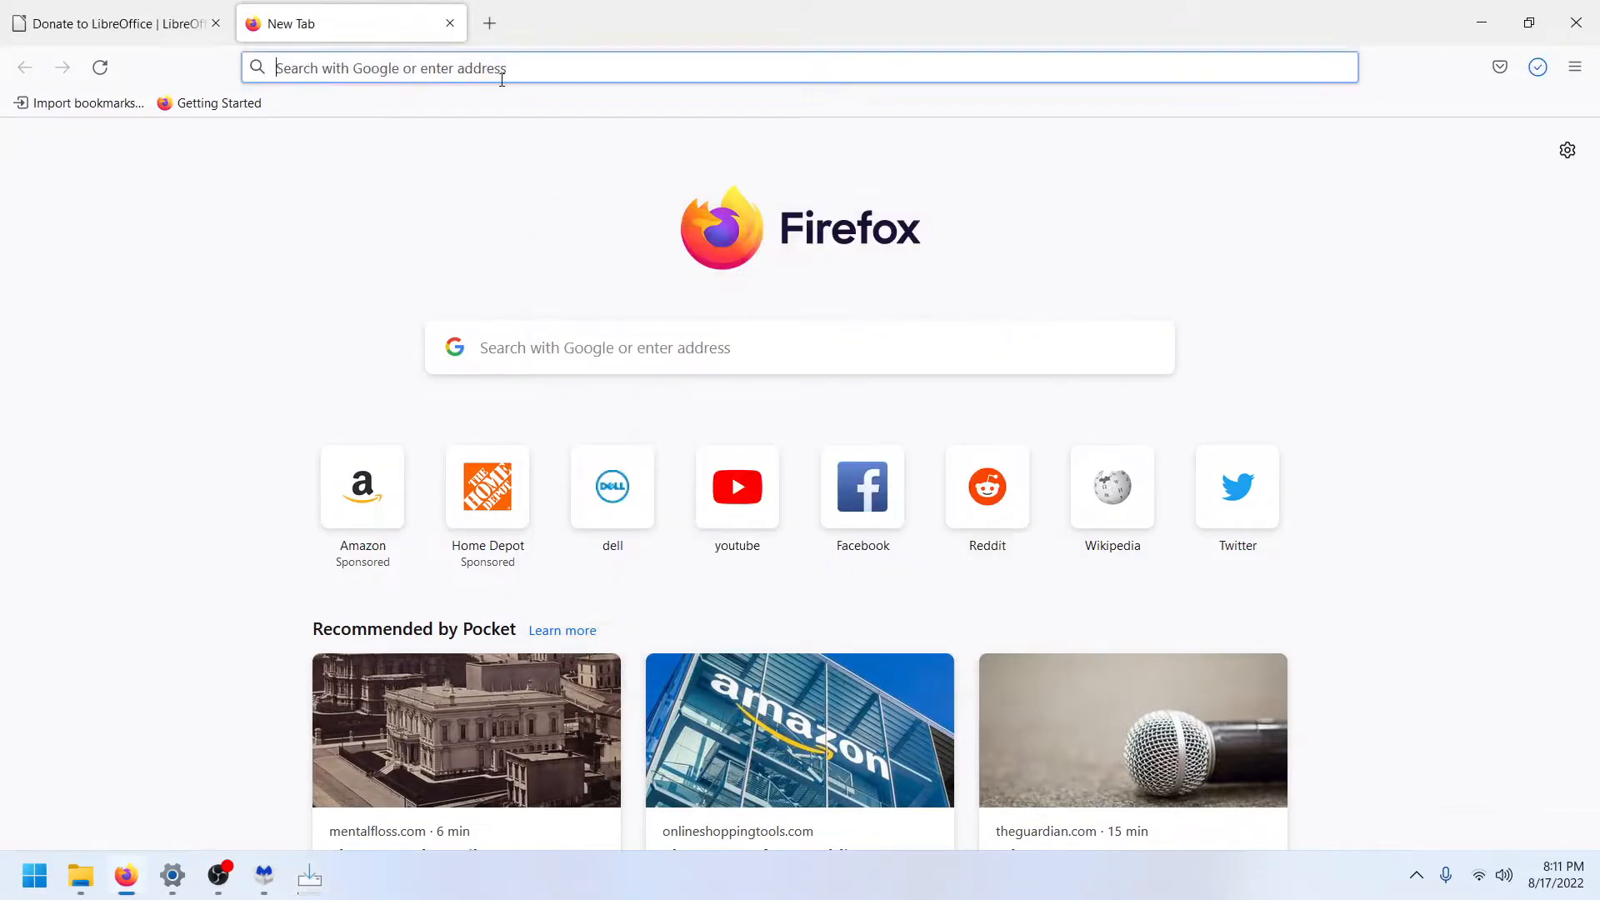
type("seagate discwizard")
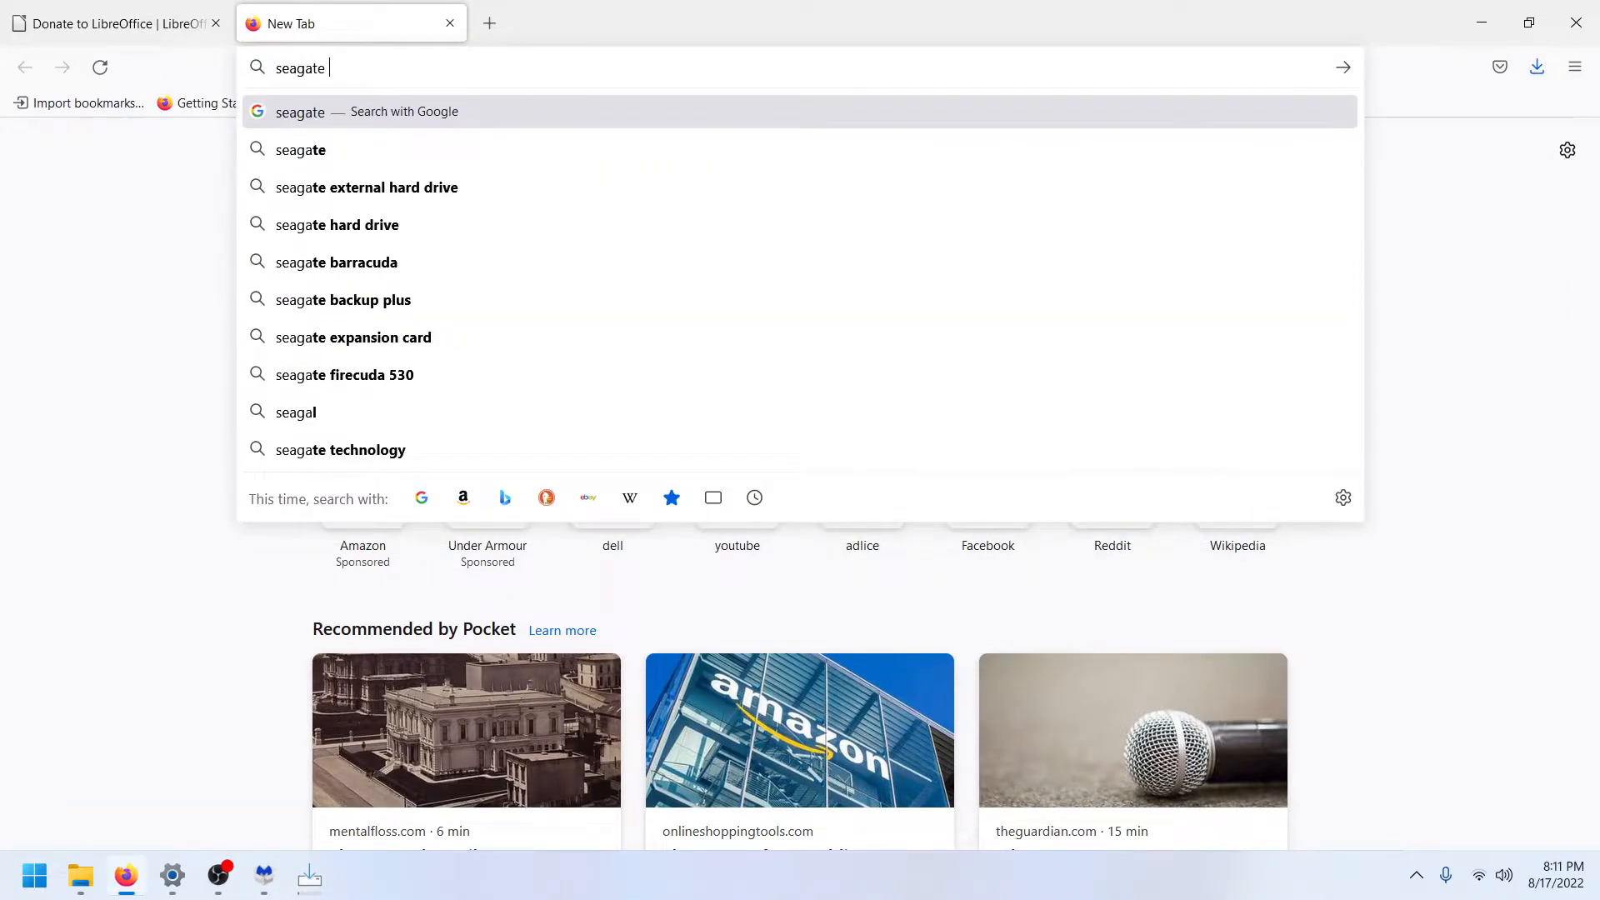
key("Return")
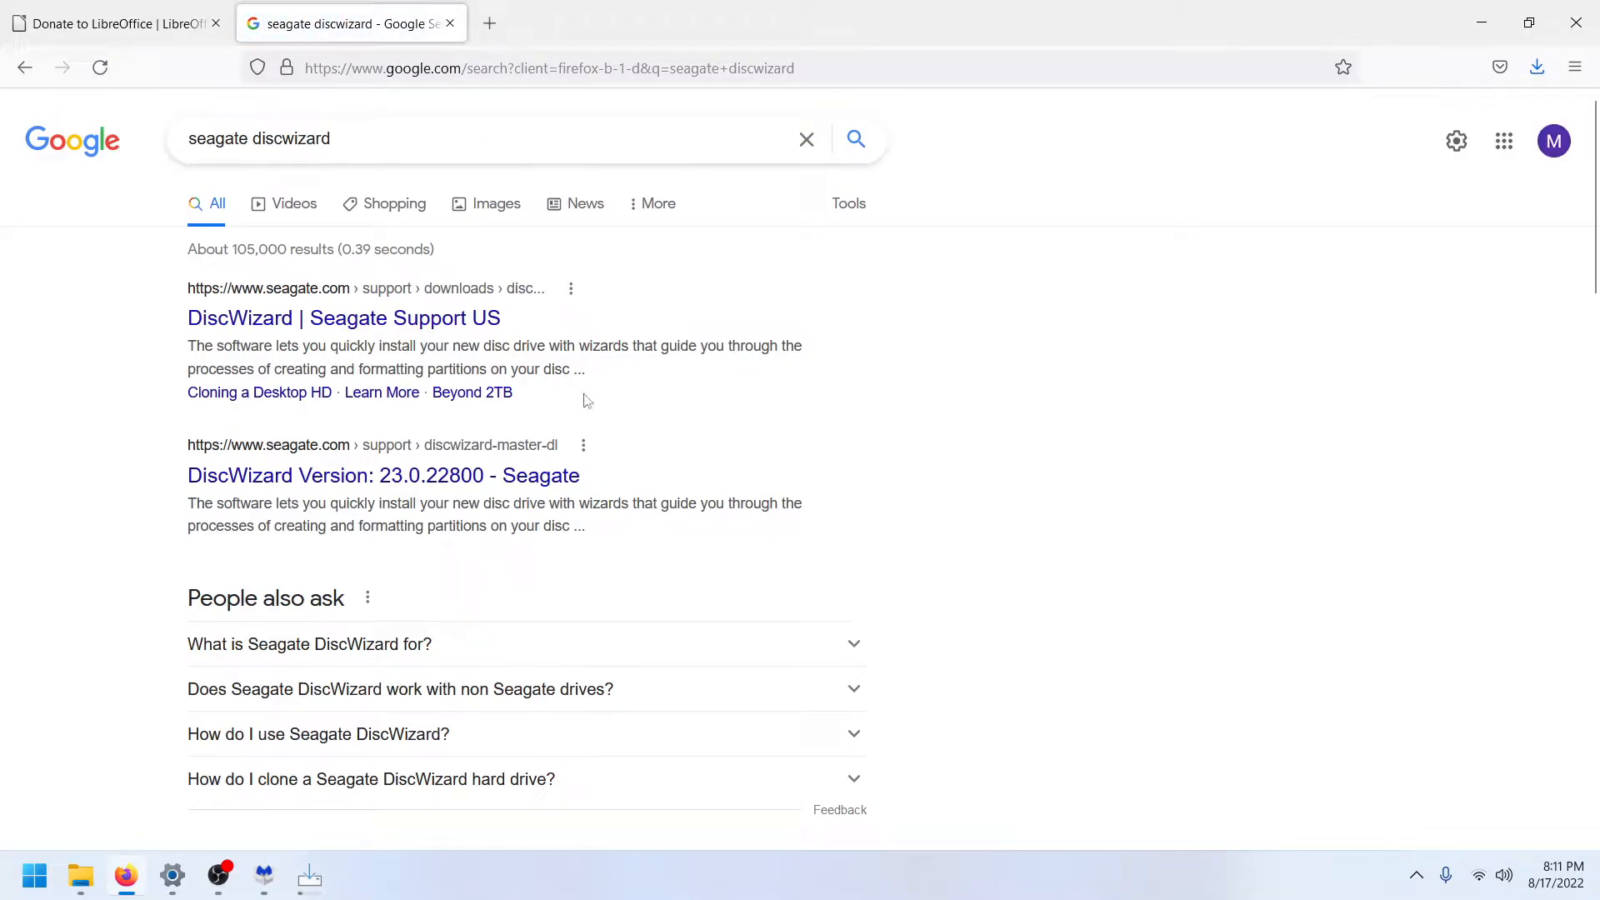
left_click(467, 329)
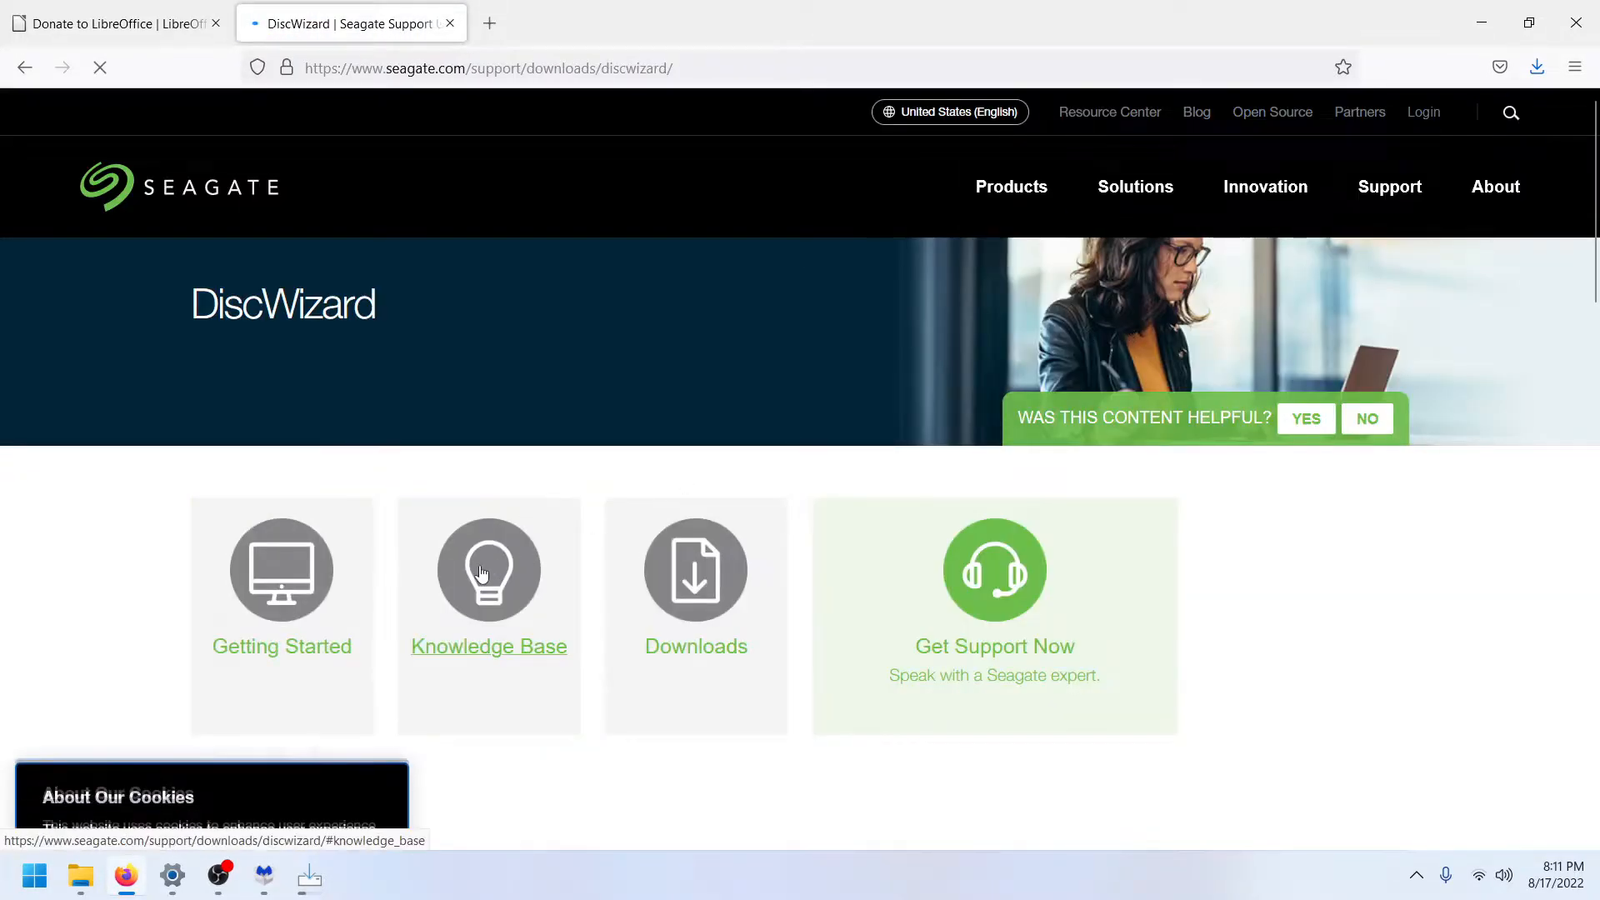
left_click(742, 625)
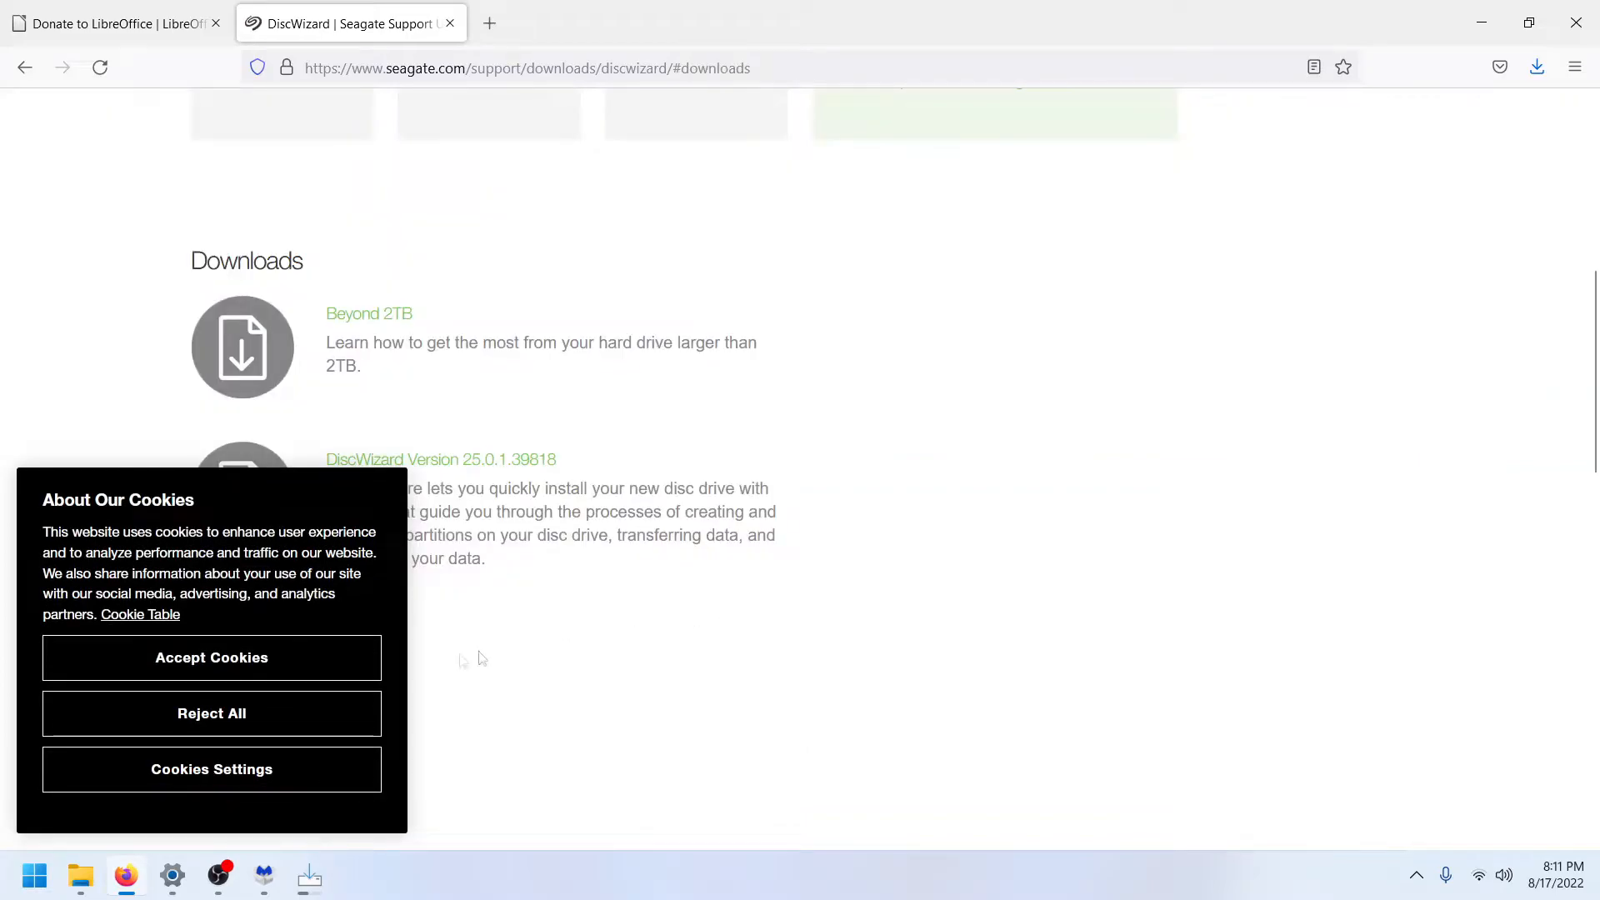
left_click(220, 729)
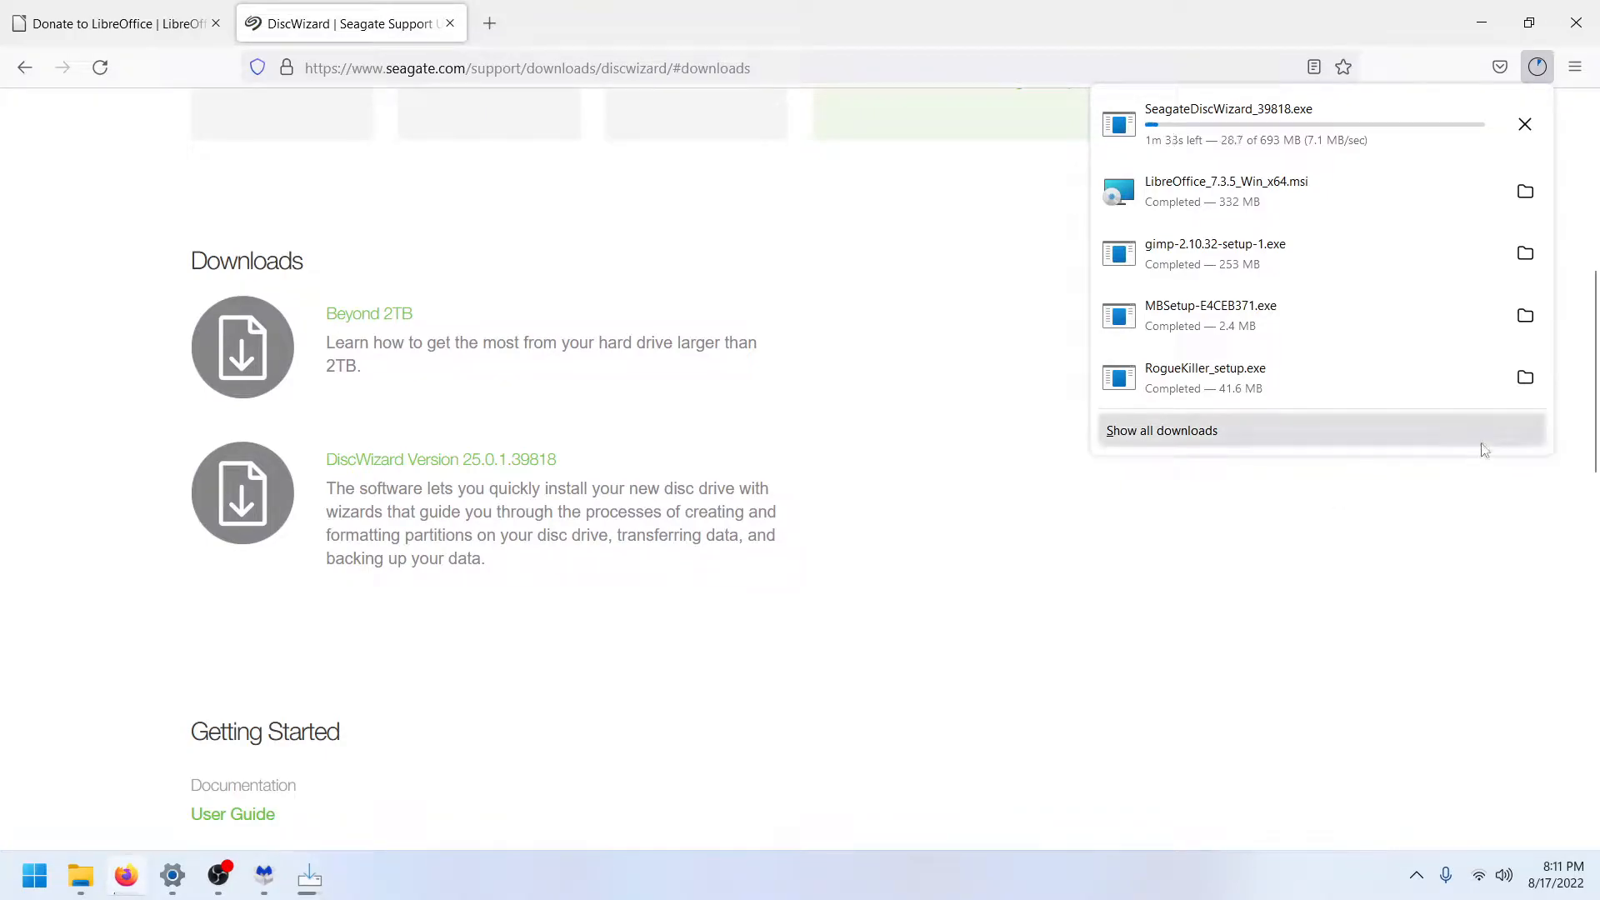
Step: Check the files in the Downloads folder, and dismiss the Seagate survey and the RogueKiller bundle offer
left_click(80, 875)
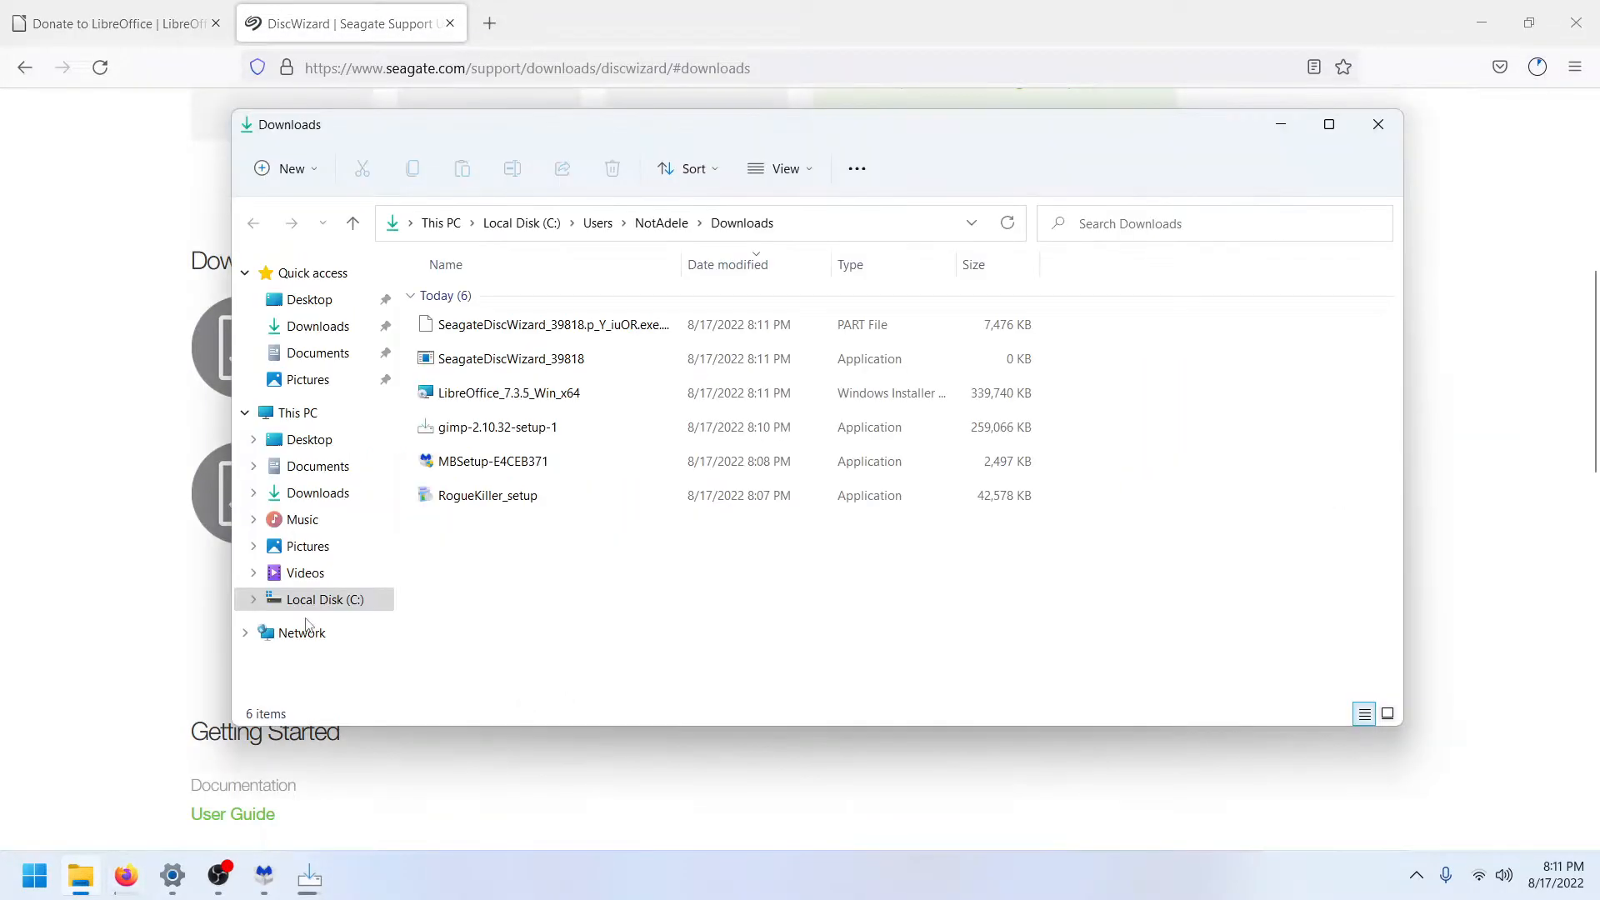
left_click(1281, 124)
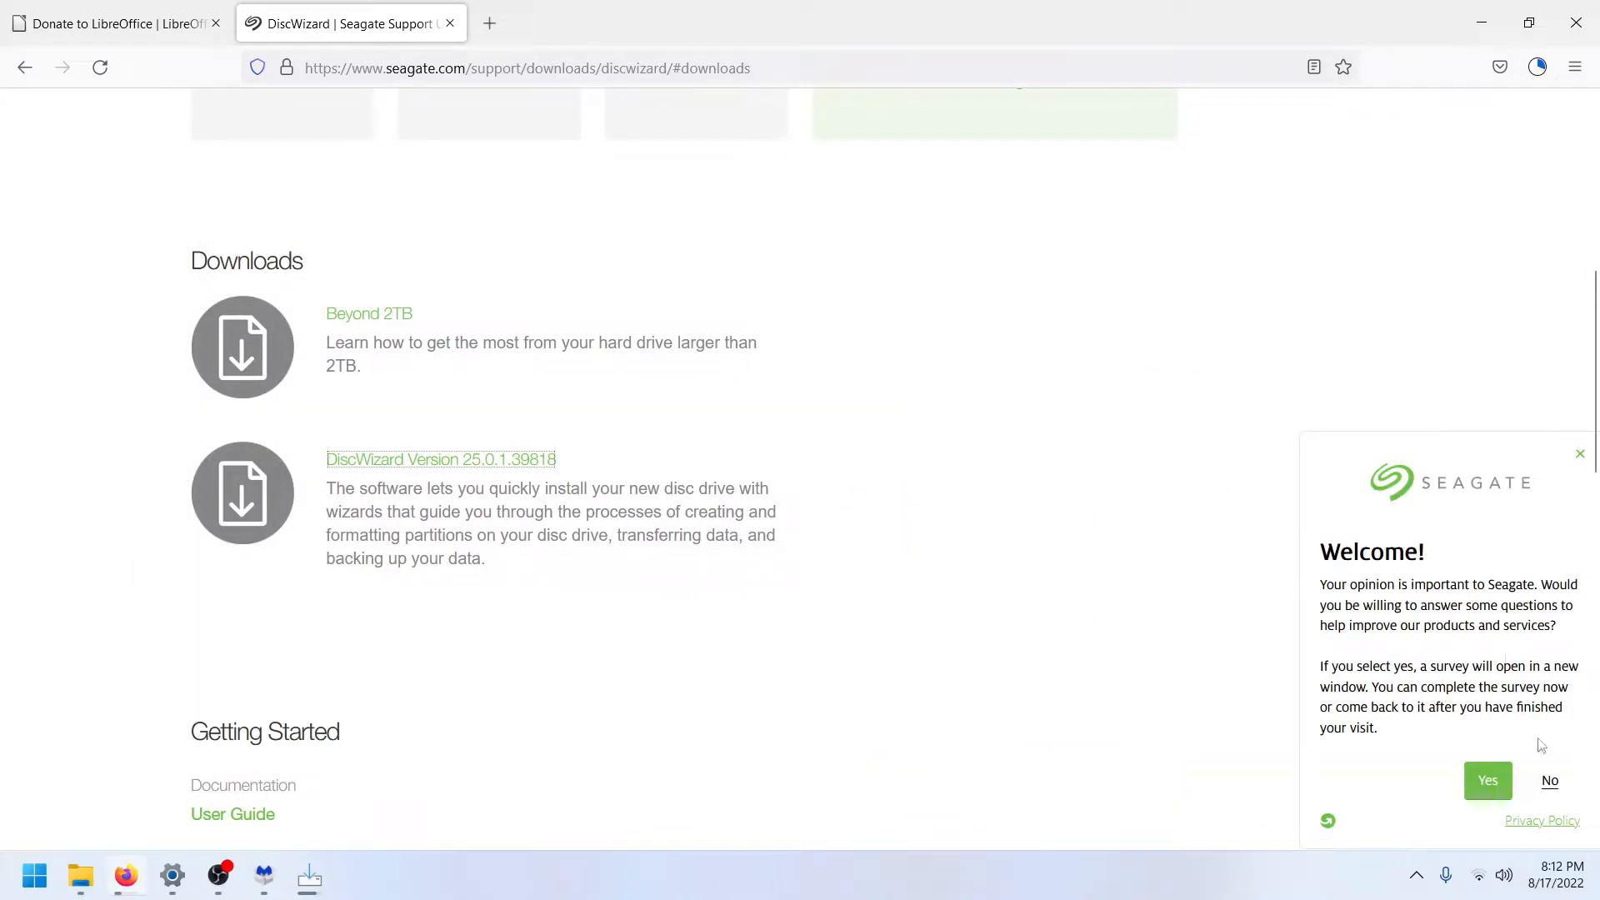
left_click(1550, 783)
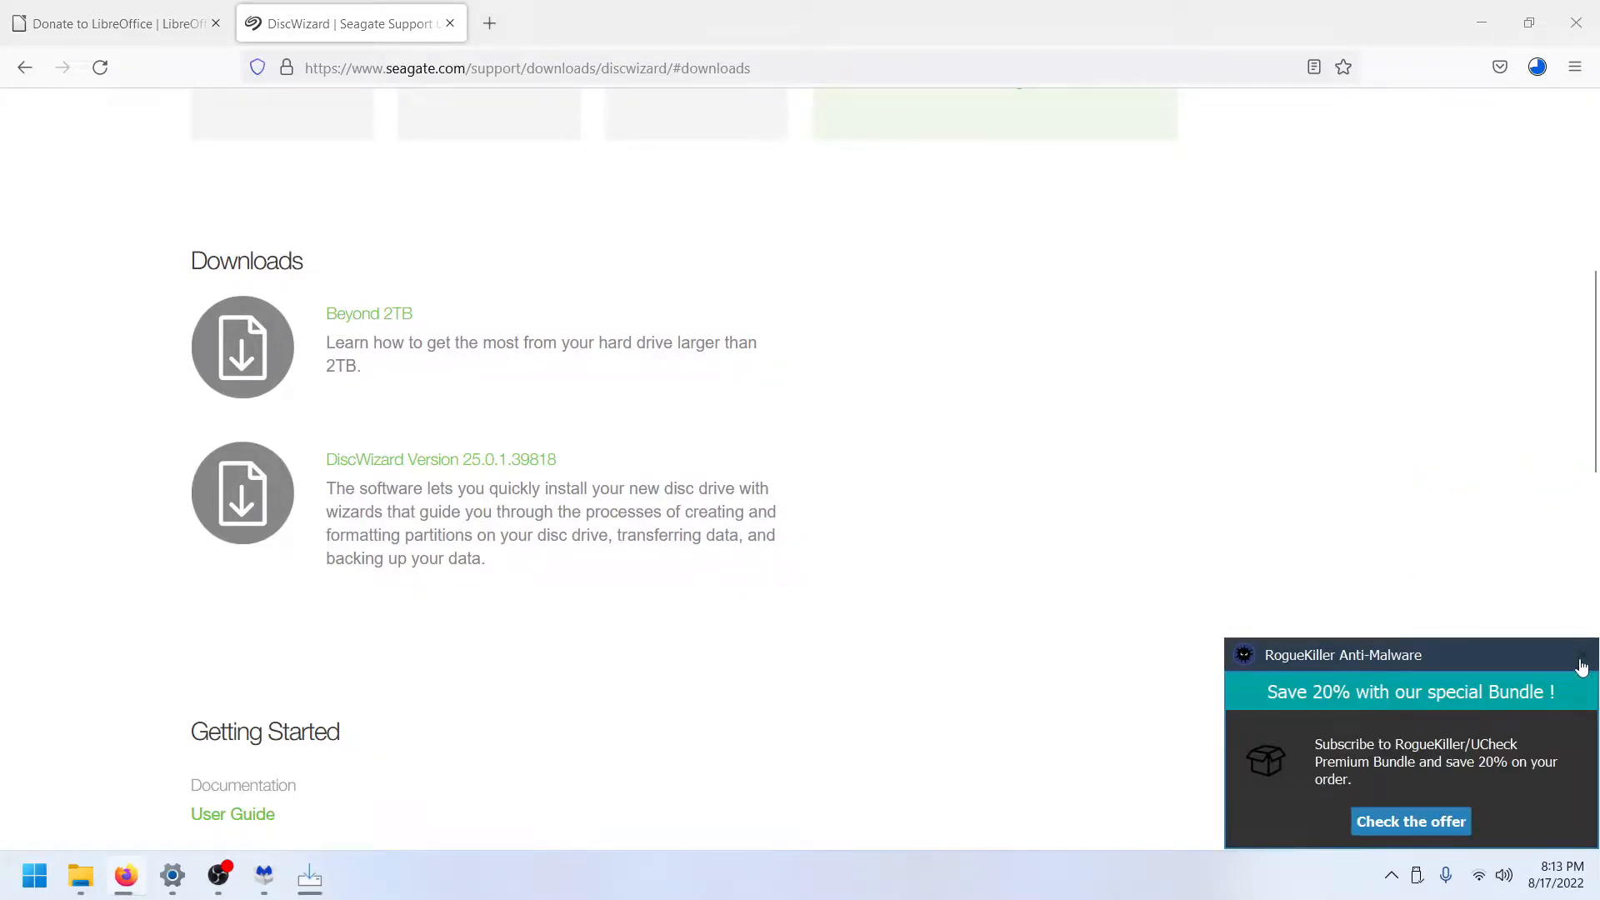
left_click(1581, 660)
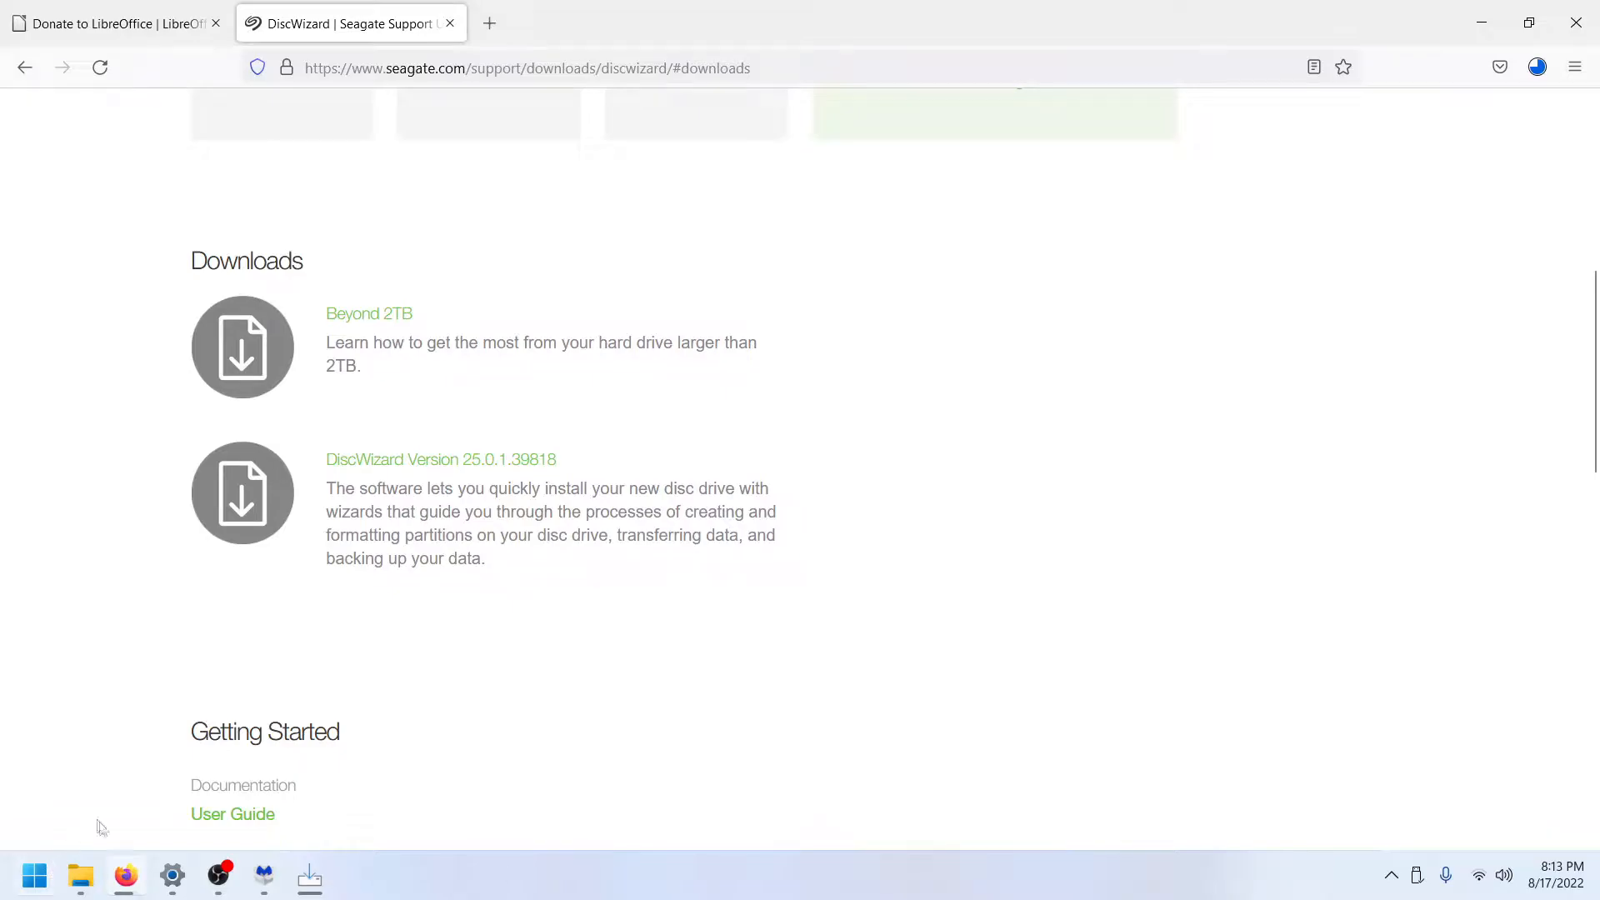
Step: Bring back the GIMP setup window and finish the setup wizard
left_click(310, 876)
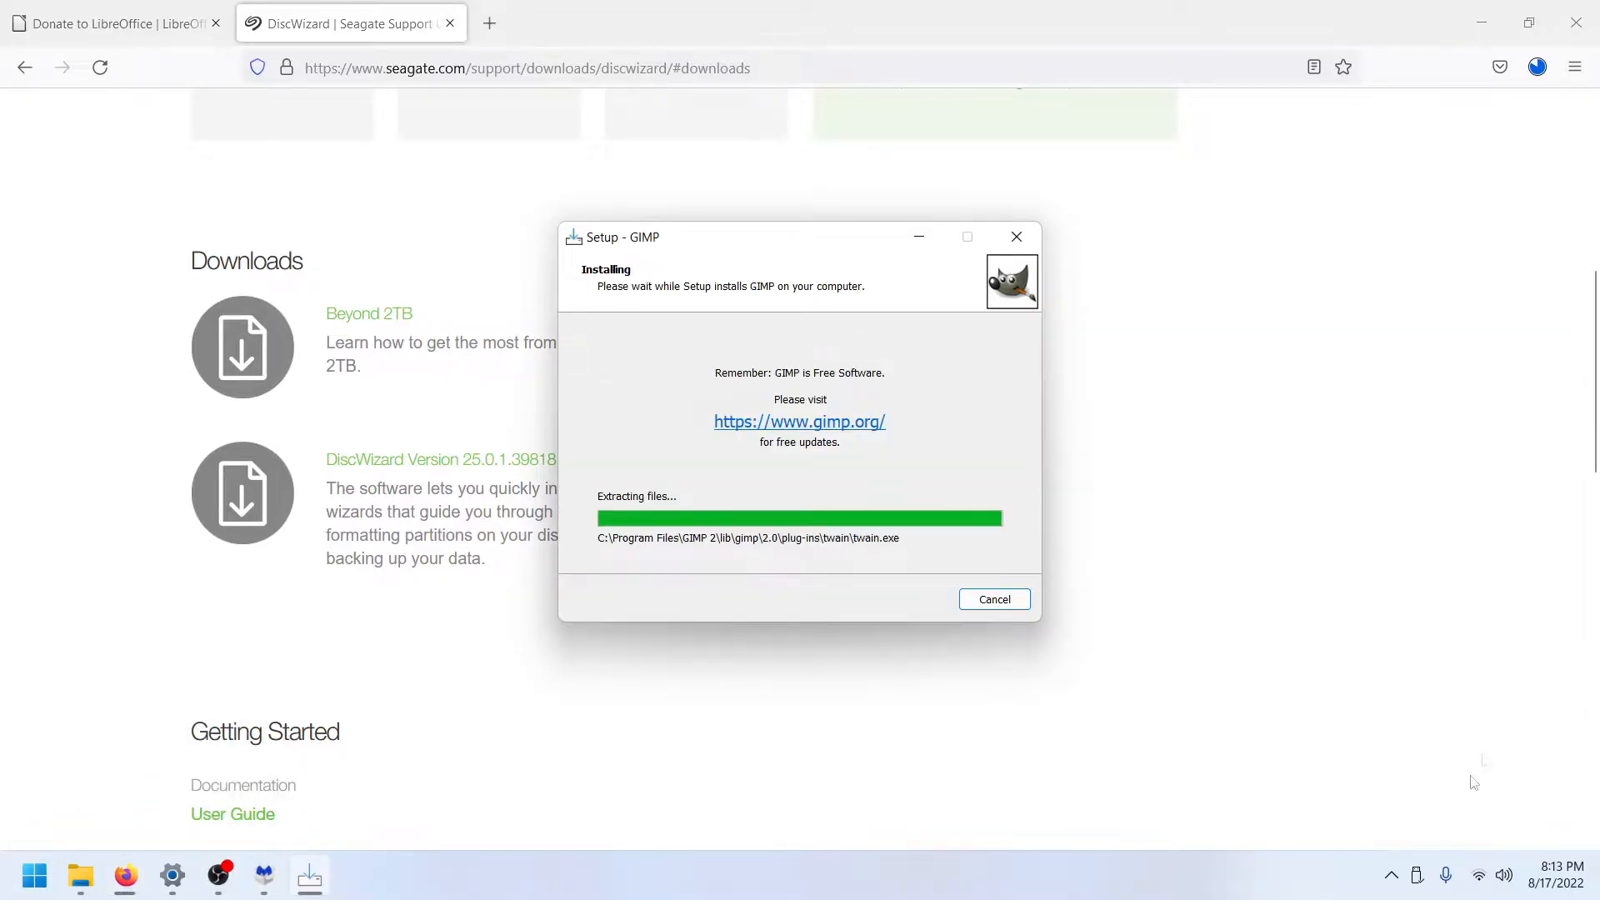
left_click(1392, 876)
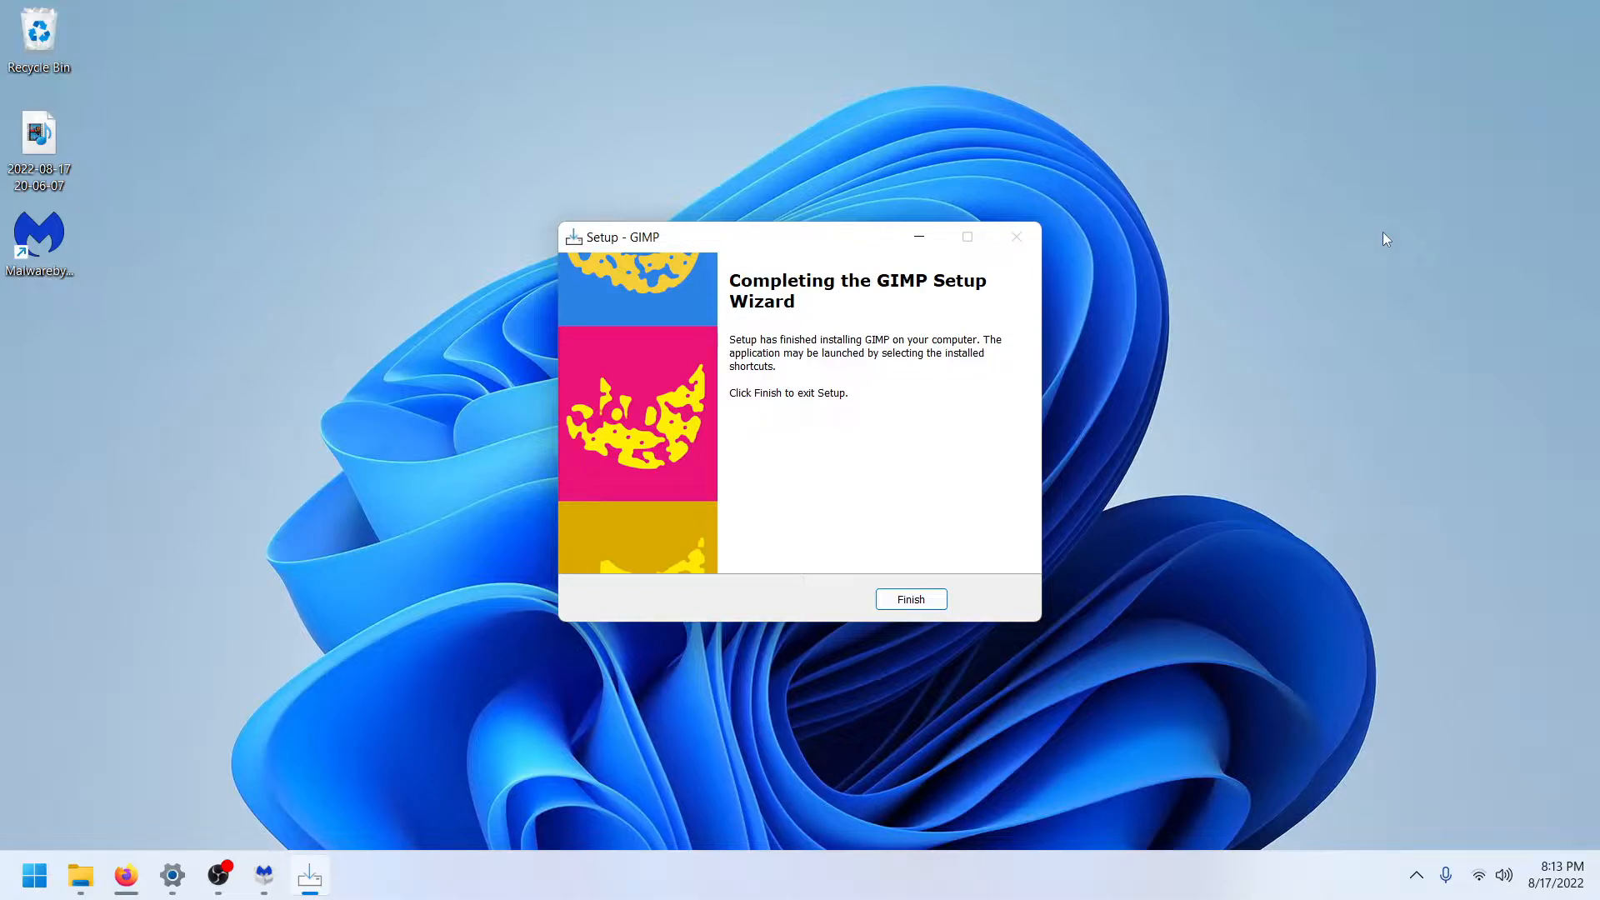
left_click(883, 601)
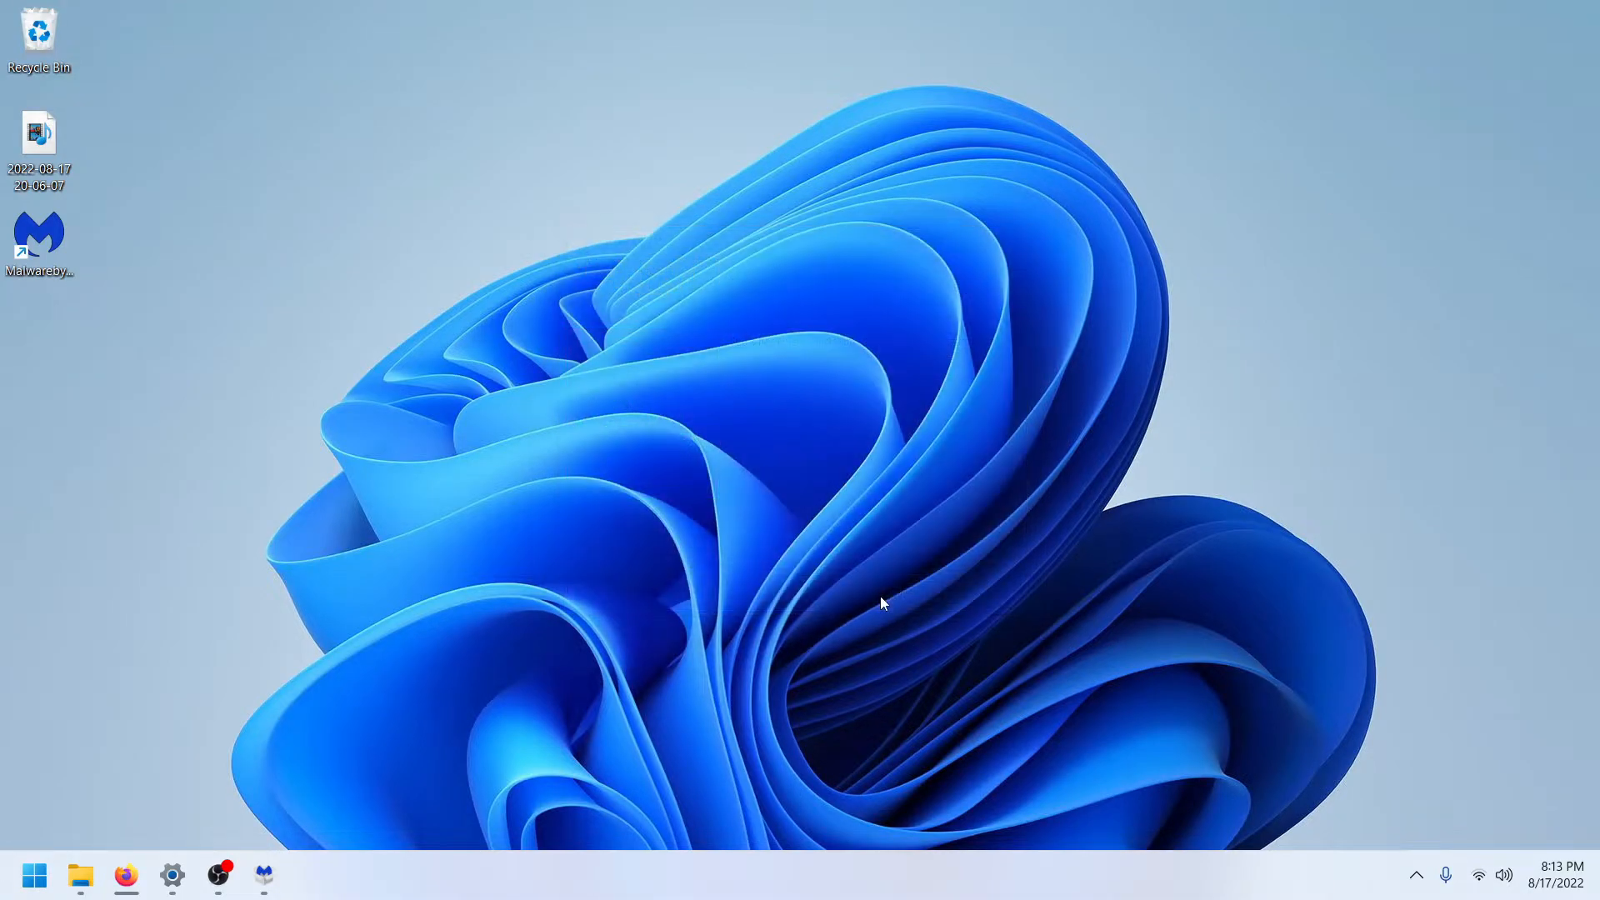
Step: Run the SeagateDiscWizard_39818 installer from the Downloads folder and finish the Malwarebytes setup
left_click(81, 875)
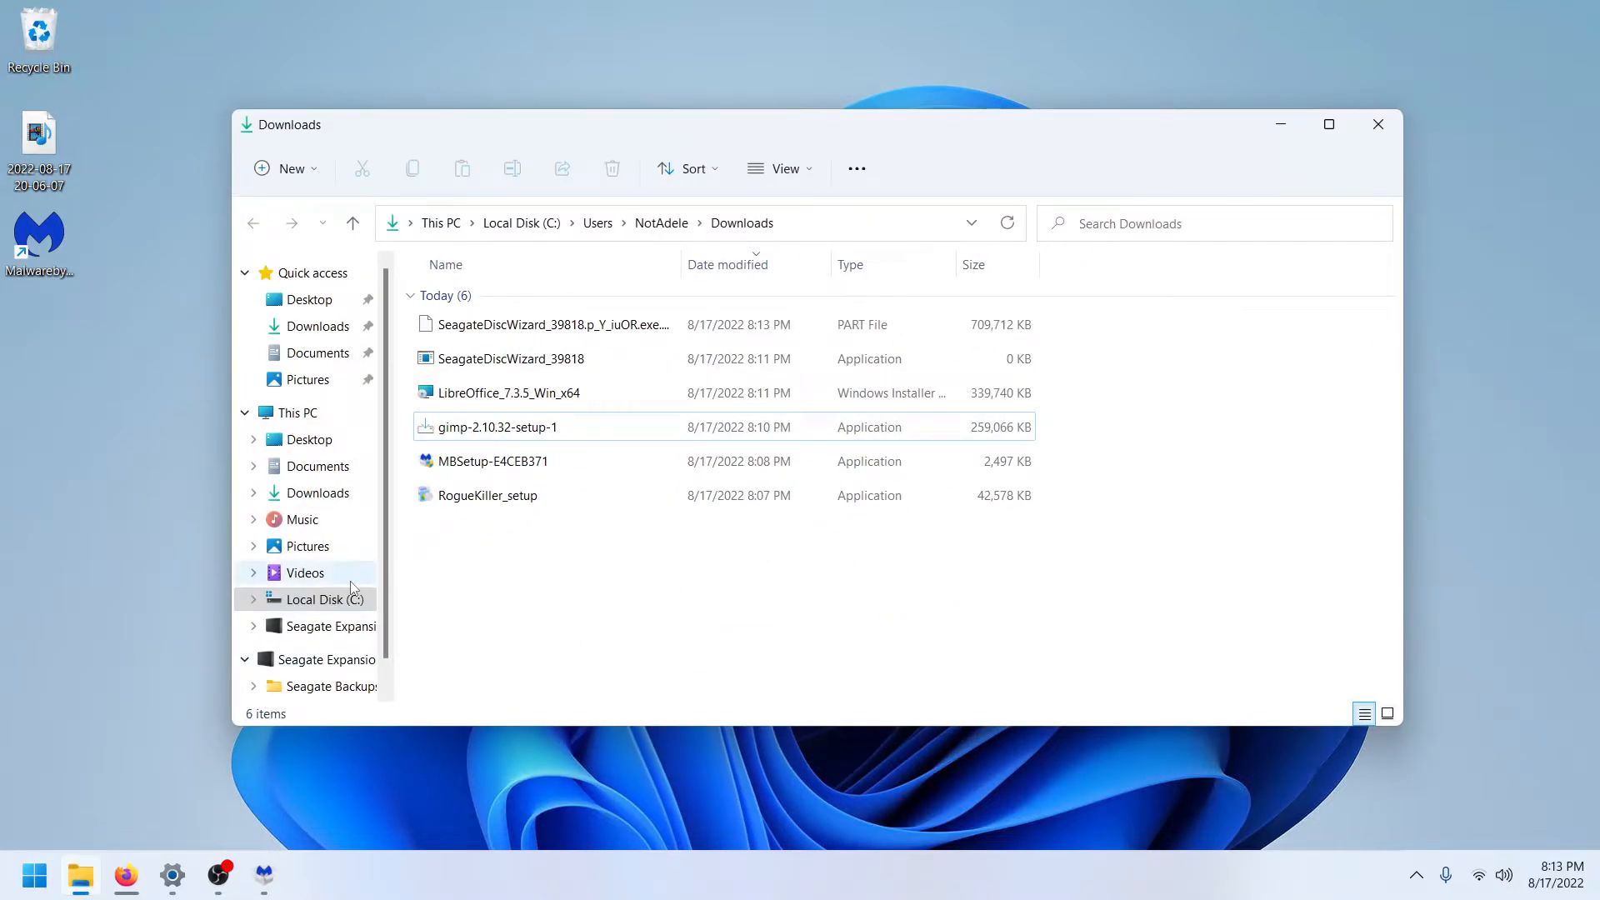
left_click(1375, 119)
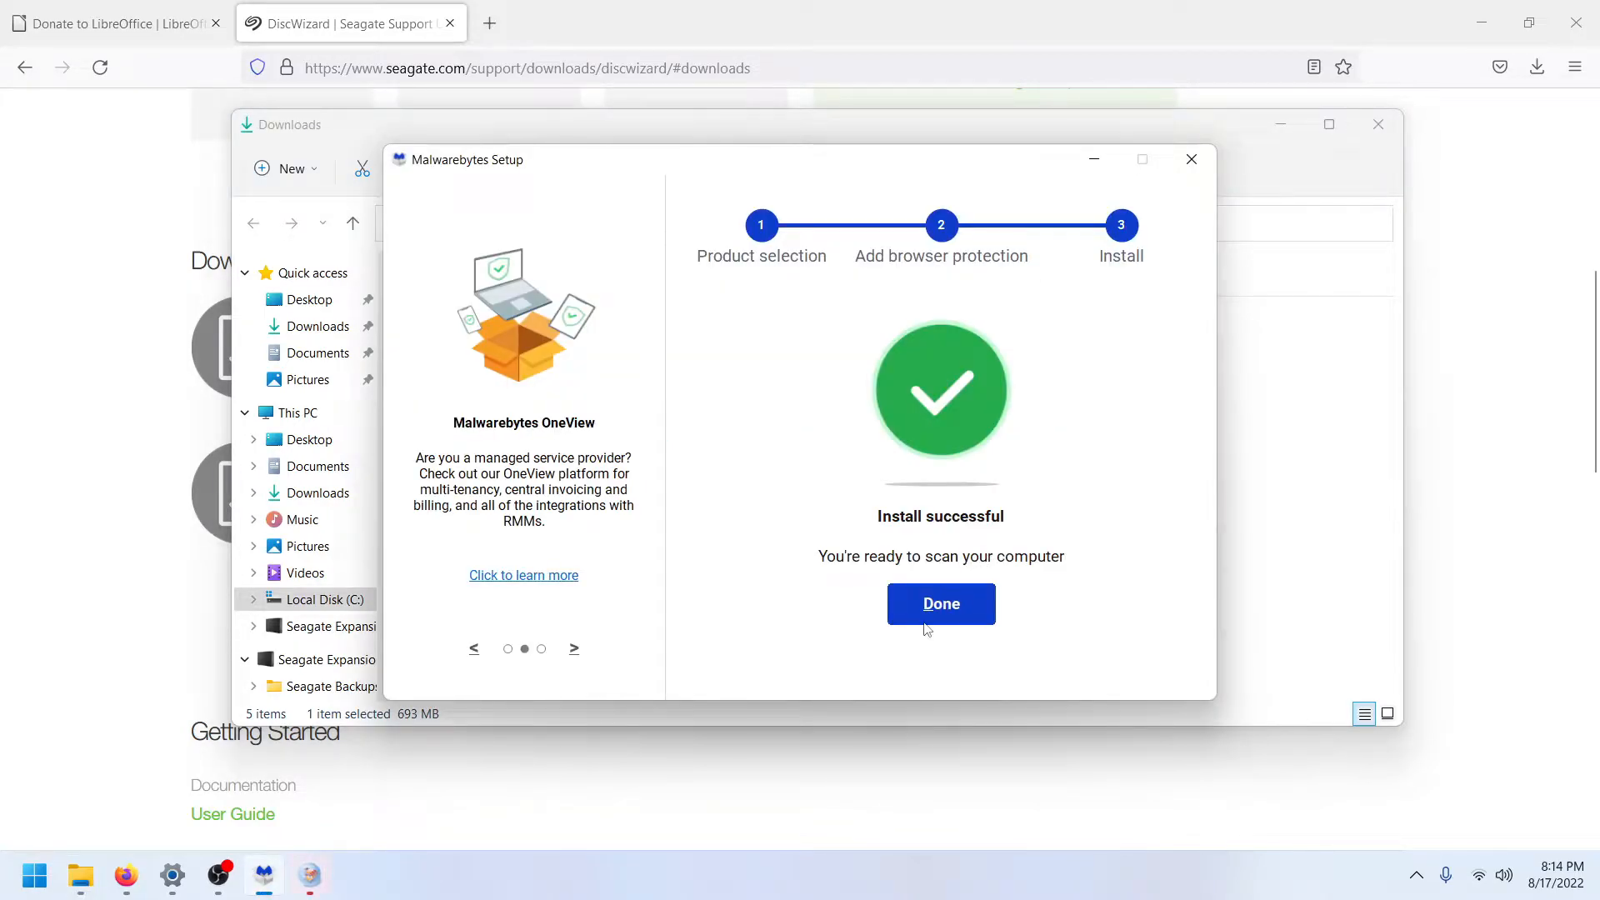
left_click(938, 614)
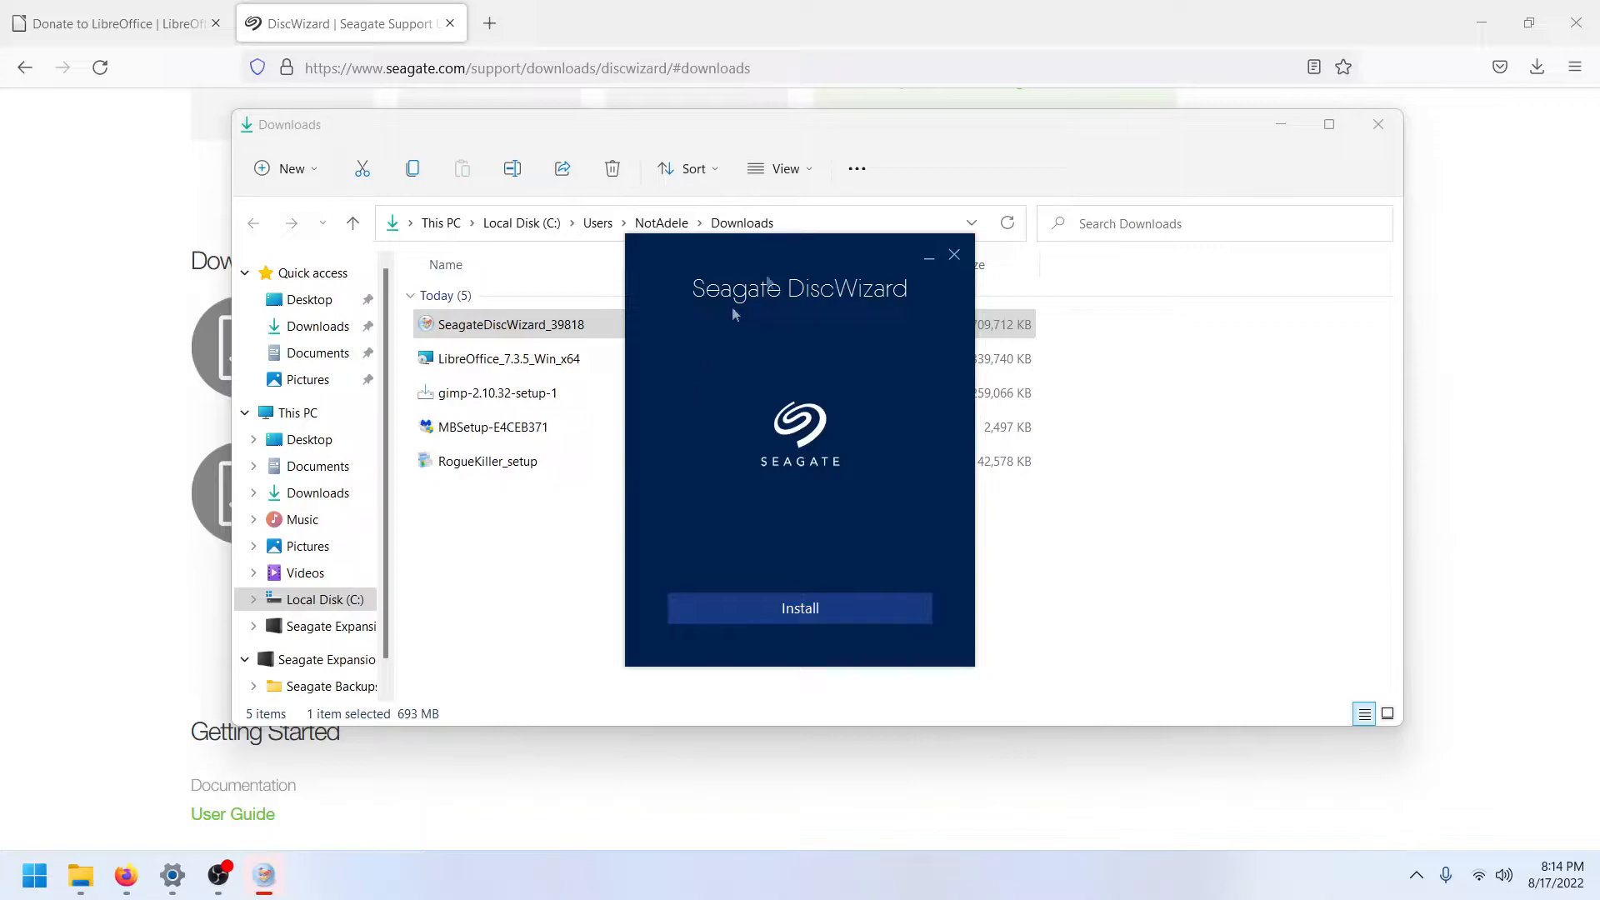
Step: Move the Seagate DiscWizard installer window clear of the Malwarebytes window and start the installation
left_click_drag(800, 256, 1372, 164)
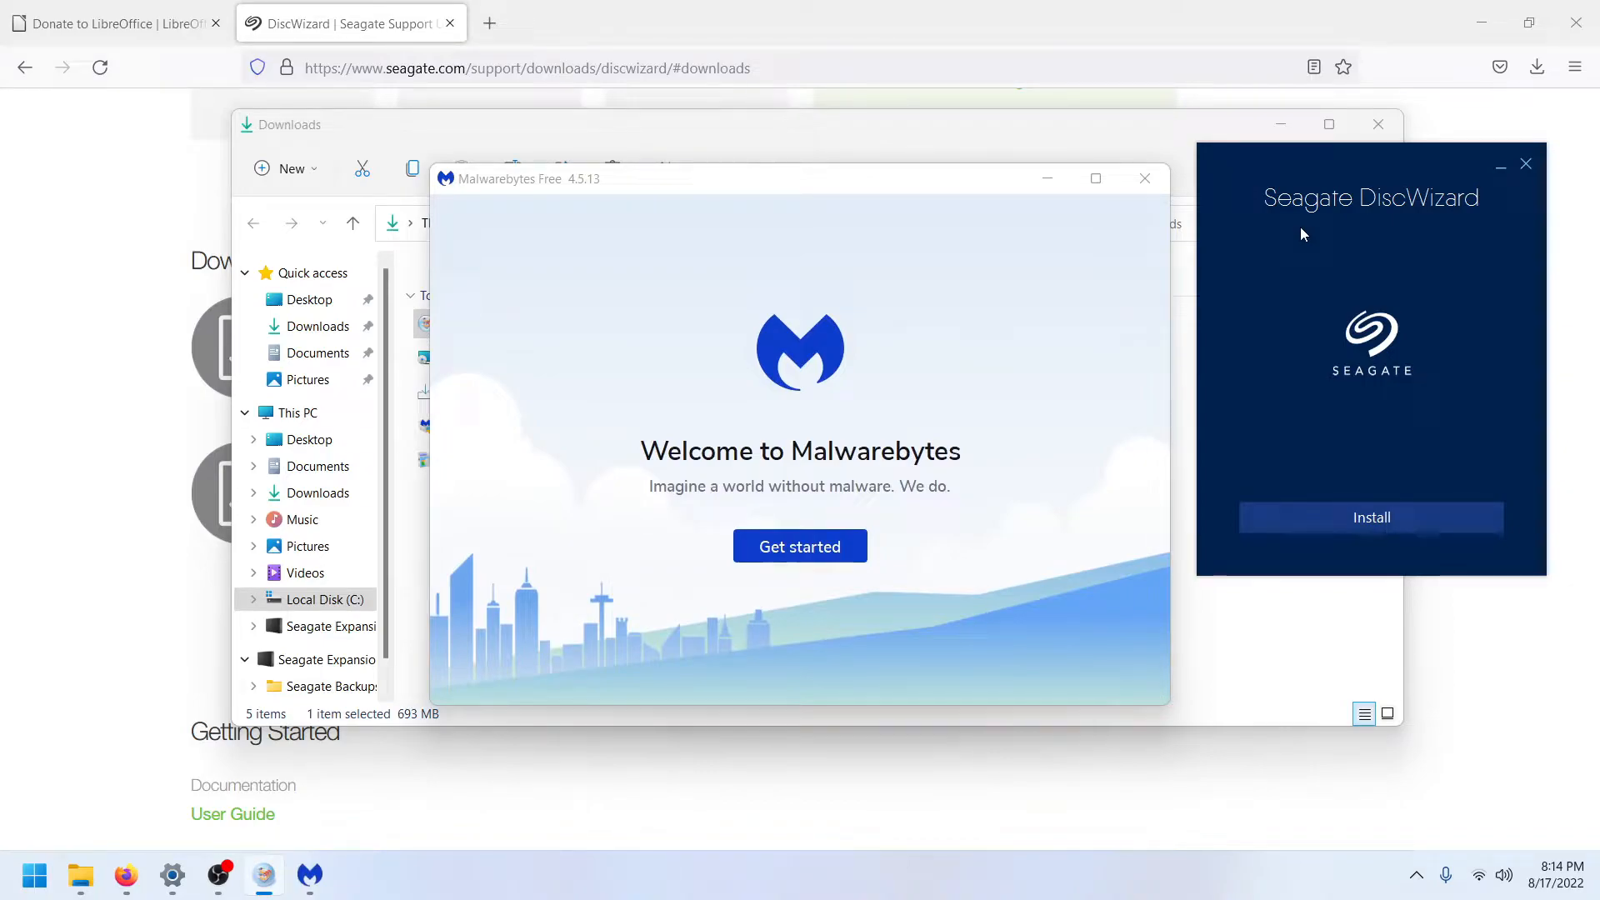
left_click(1399, 518)
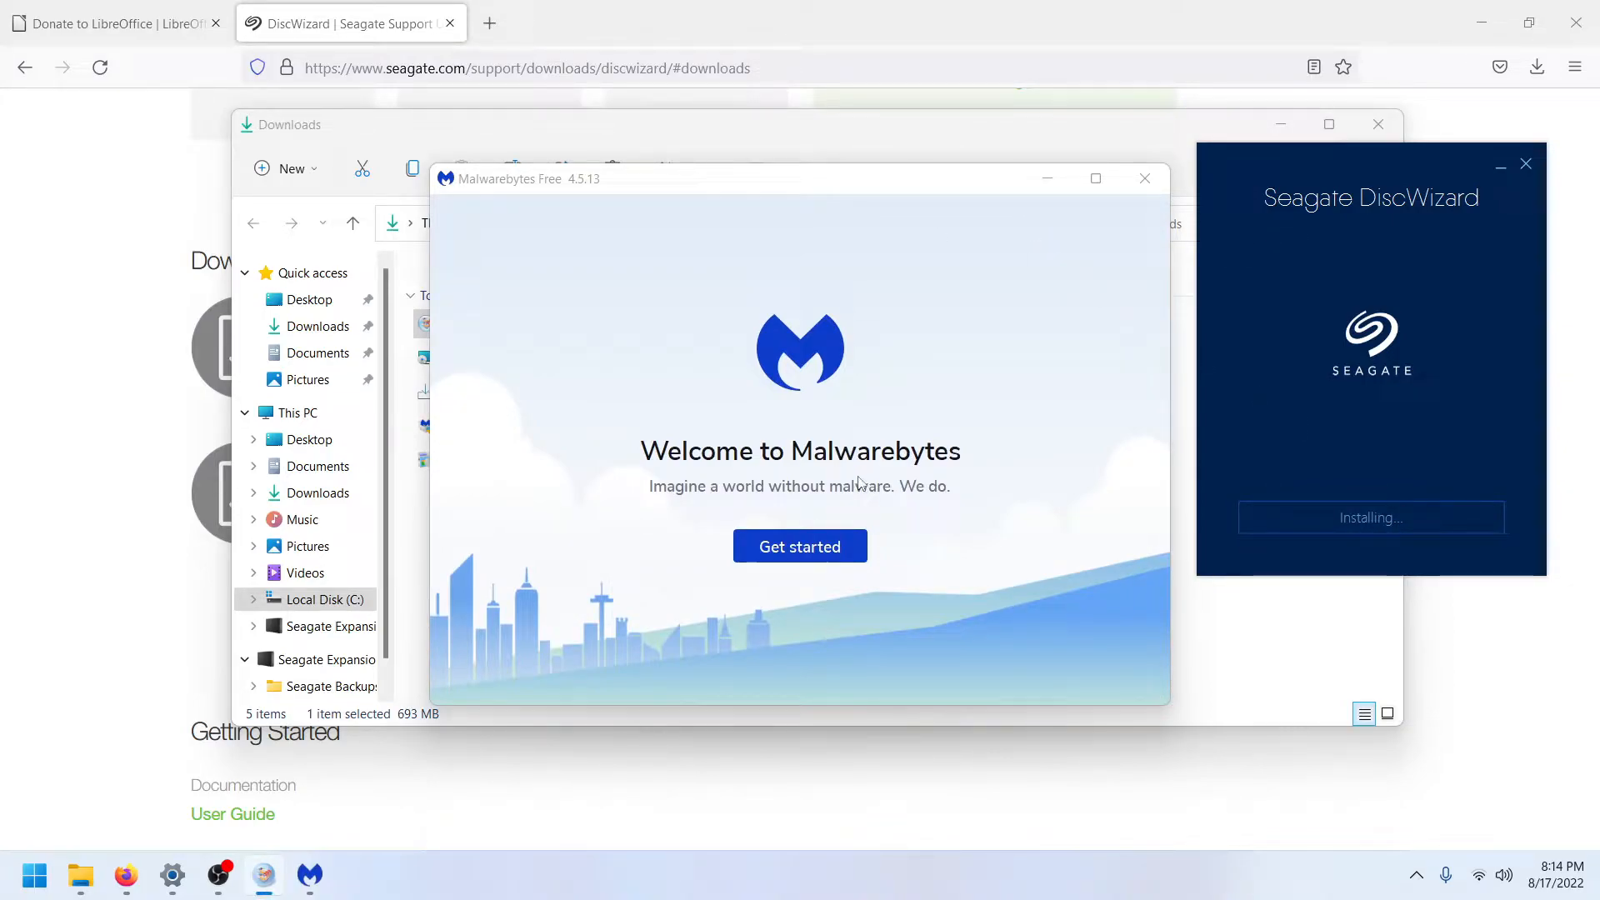
Step: Get started in Malwarebytes, putting off the Premium purchase and beginning the free 14-day trial without an email
left_click(802, 556)
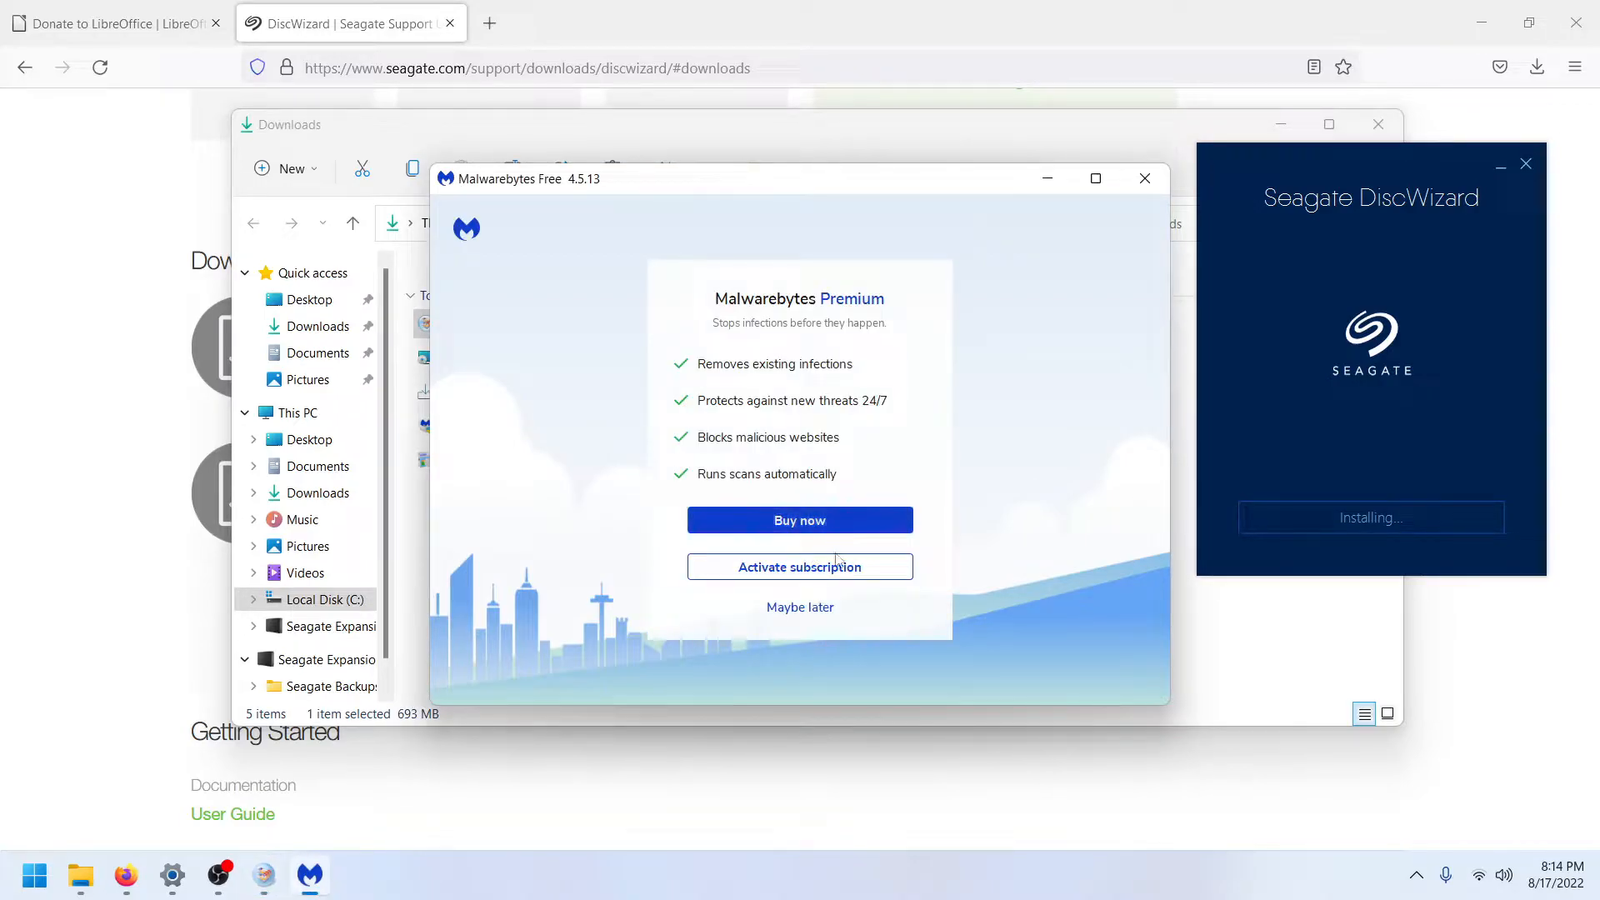
left_click(800, 607)
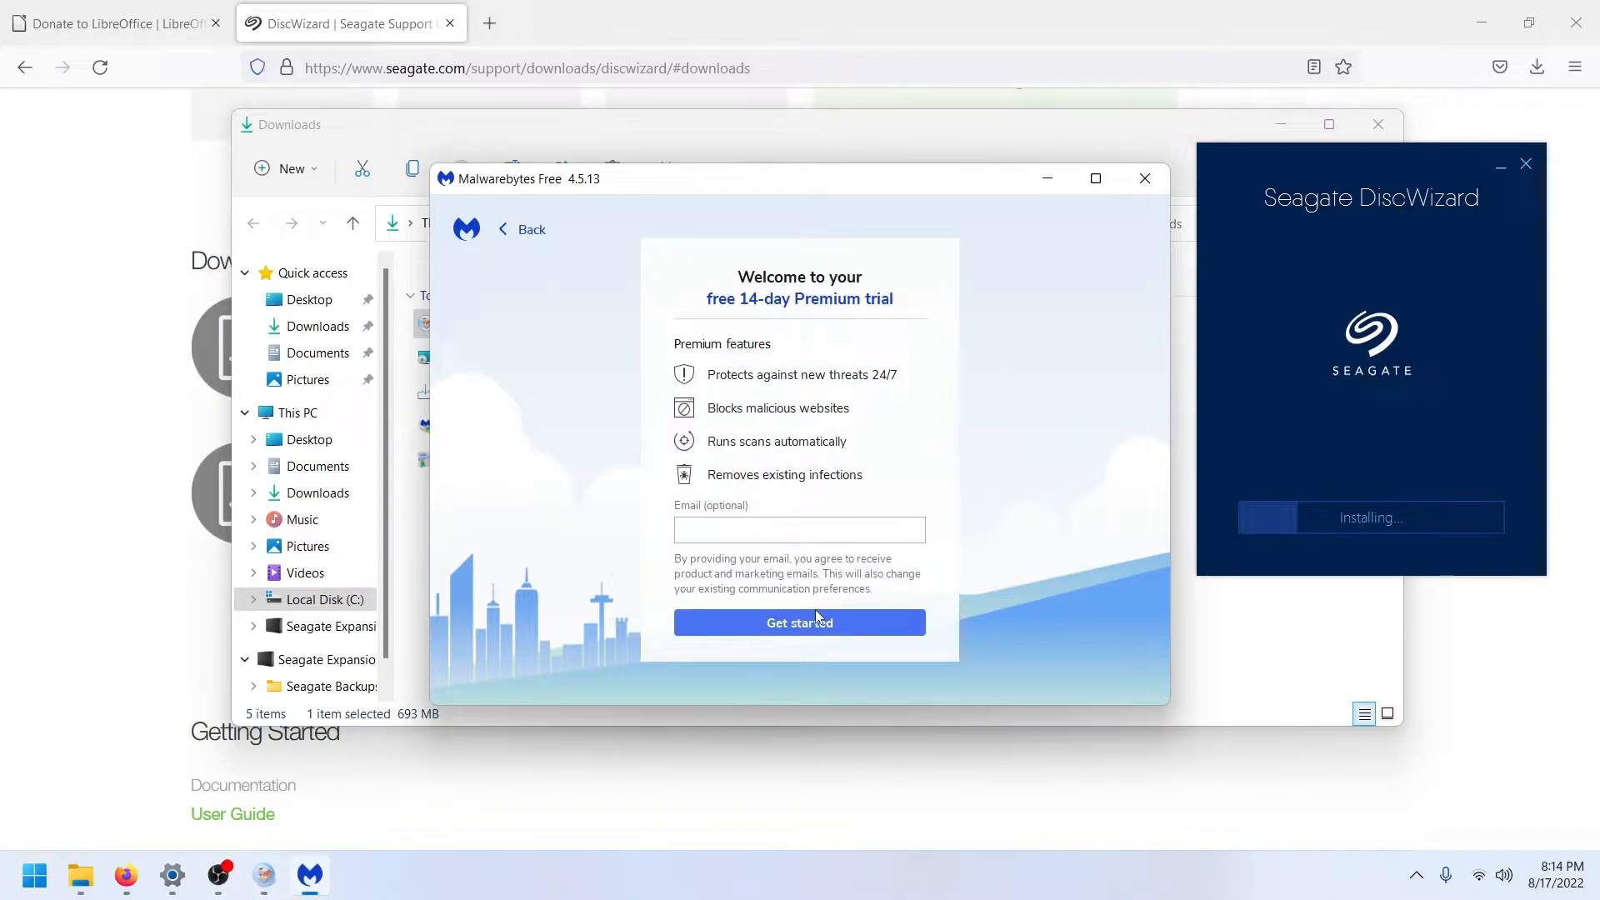
left_click(814, 629)
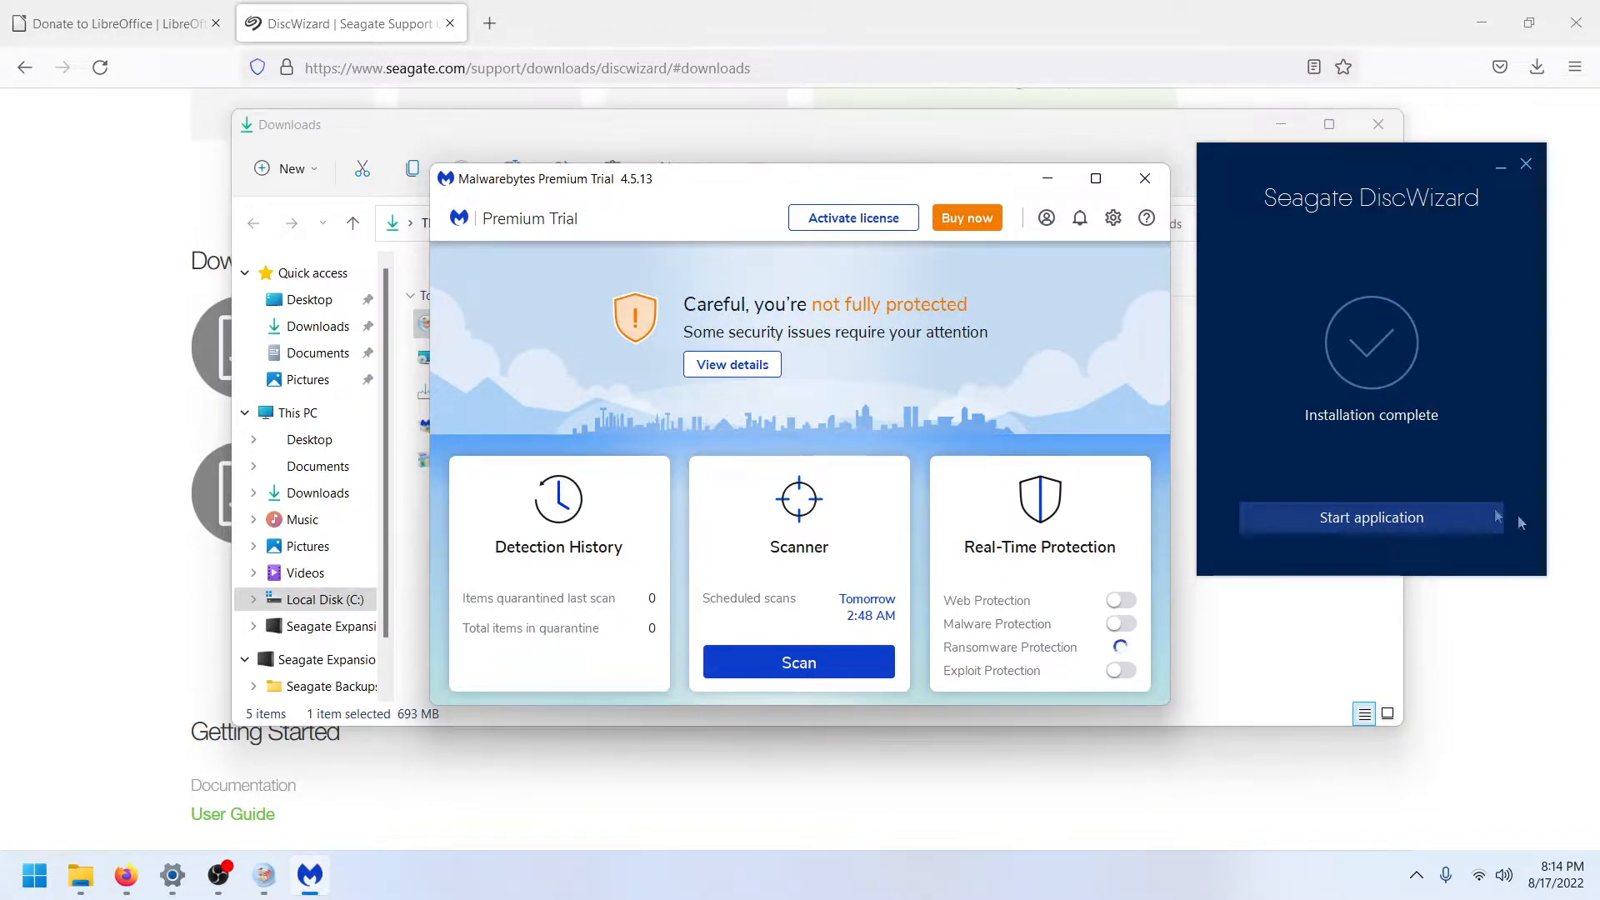
Step: Start the newly installed Seagate DiscWizard application
left_click(1371, 518)
Step: Open Windows Security and review the recommended actions on its Security at a glance page
left_click(1416, 875)
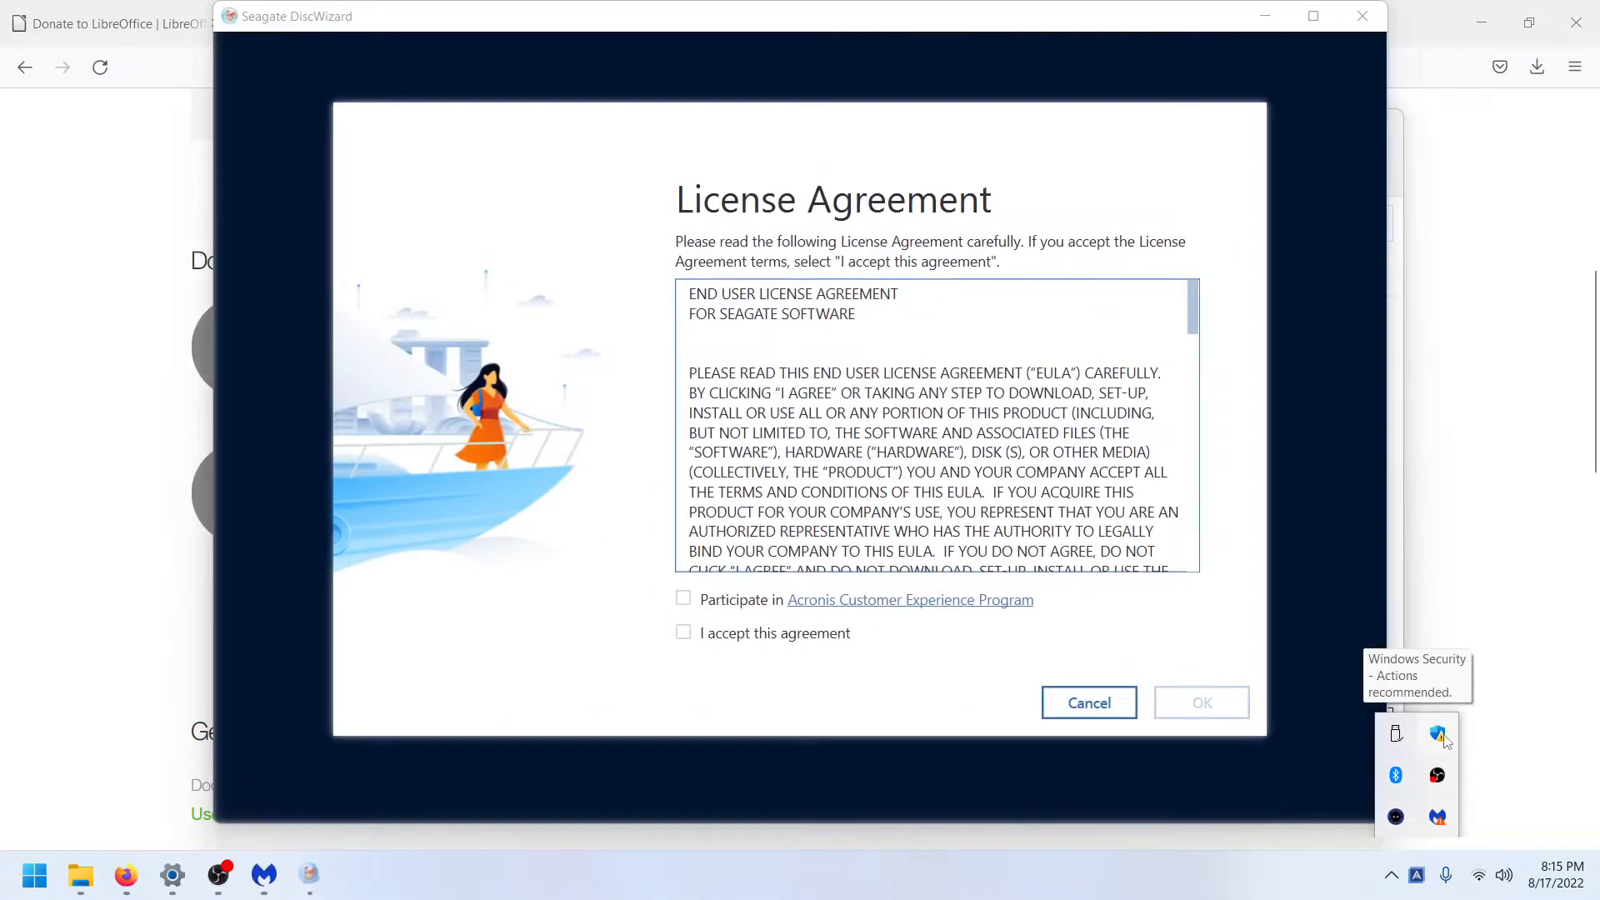
left_click(1440, 737)
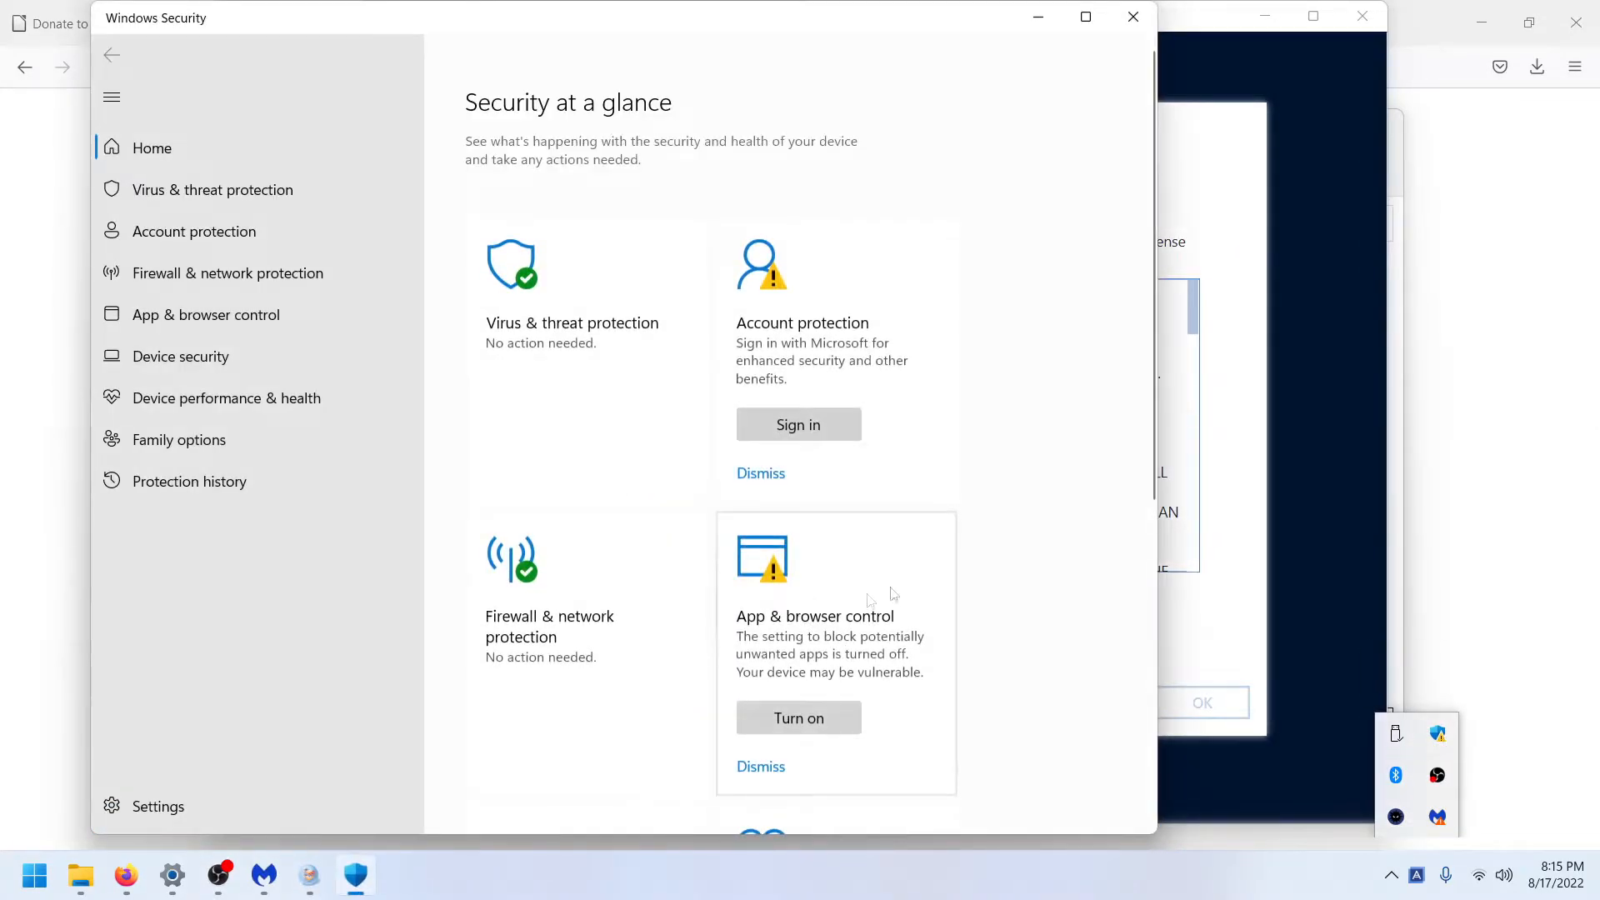
scroll(860, 645, "down", 5)
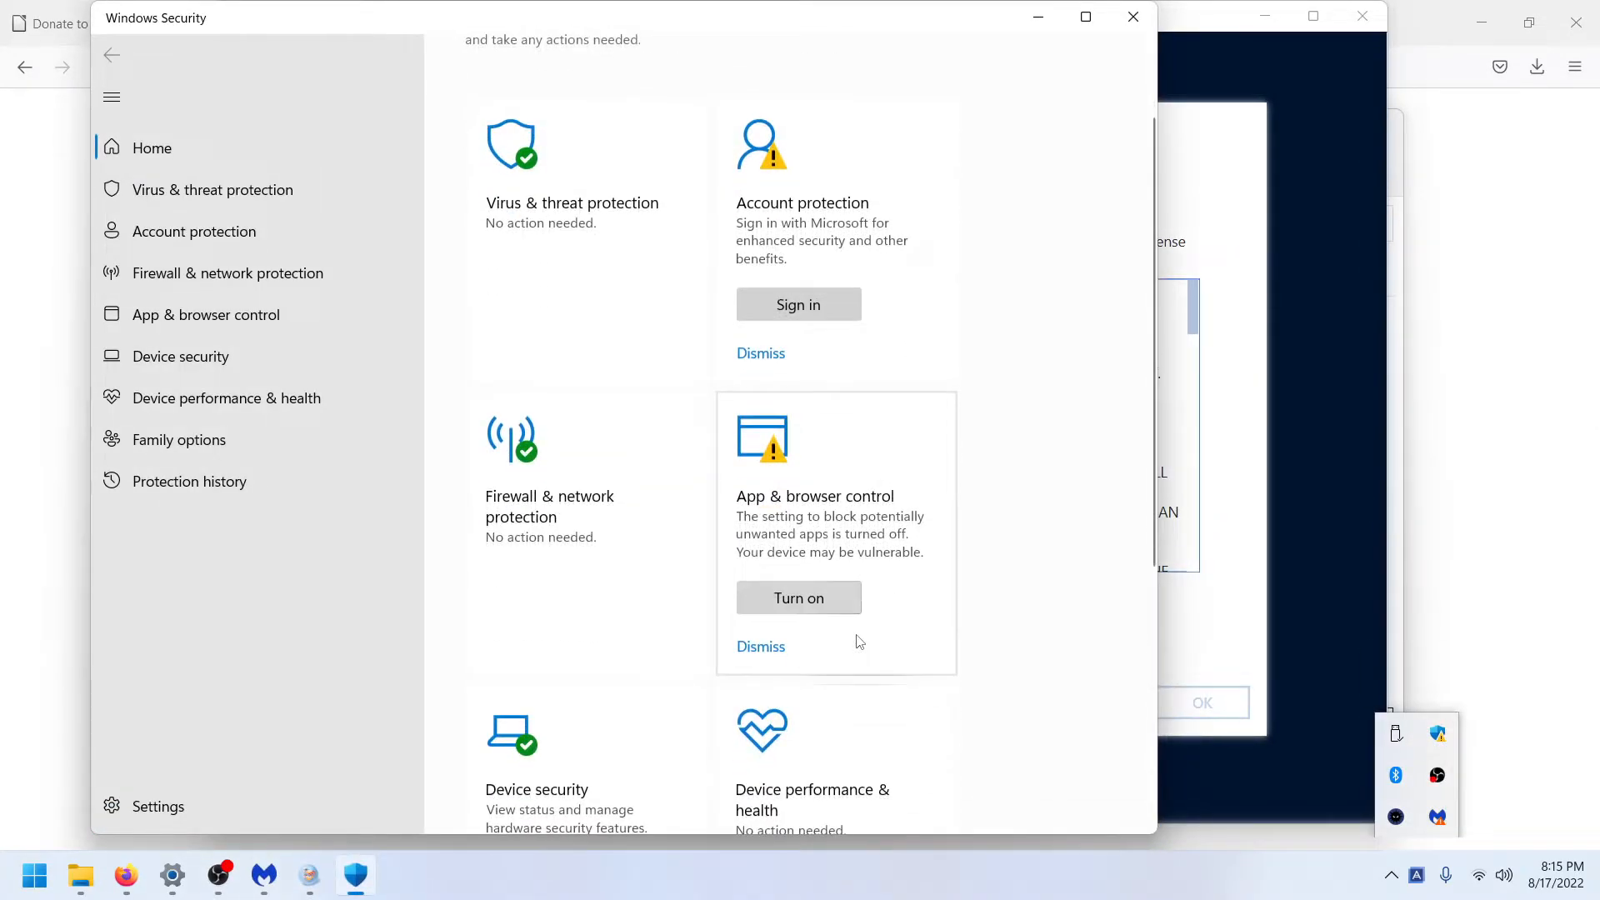
scroll(861, 647, "up", 3)
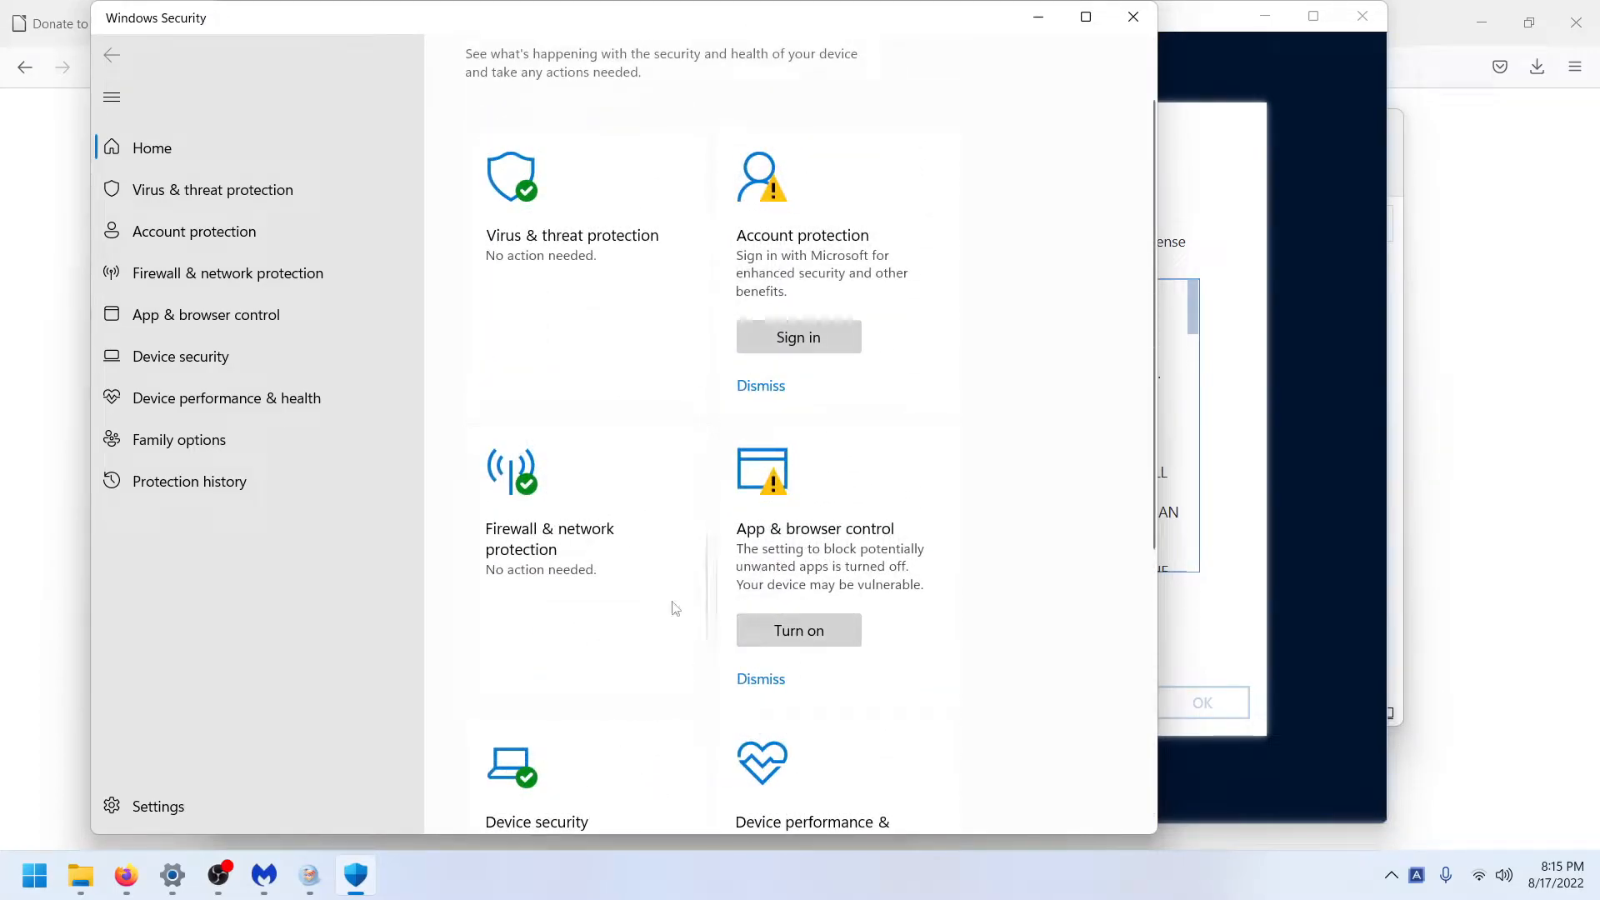
Step: Close Windows Security and accept the Seagate DiscWizard license agreement without joining the Acronis Customer Experience Program
left_click(1134, 16)
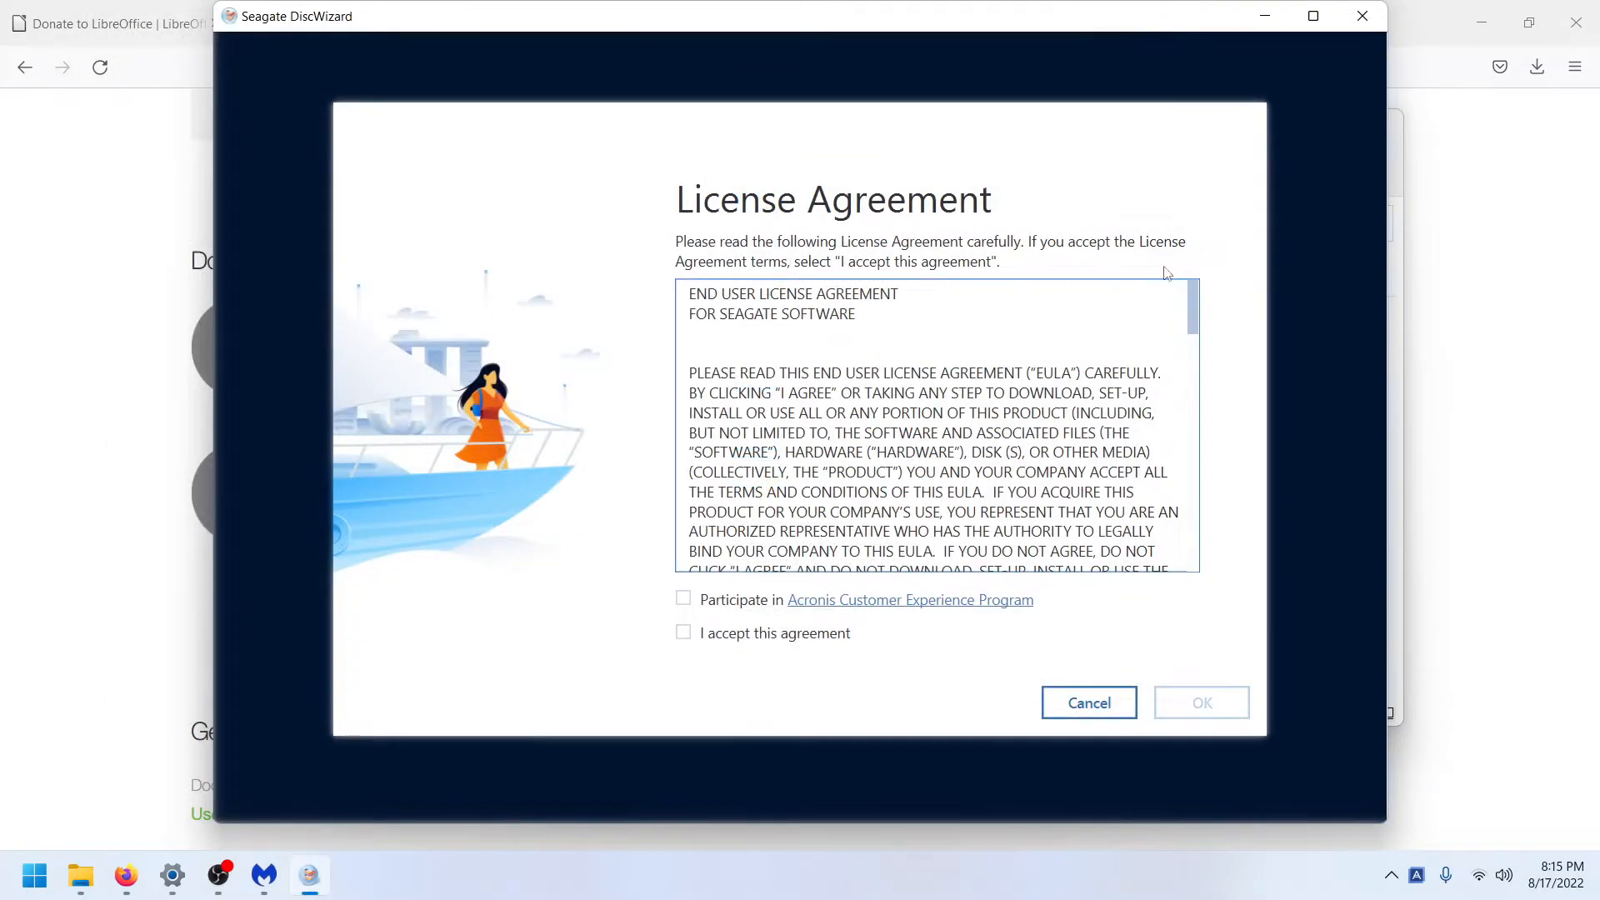
left_click(683, 633)
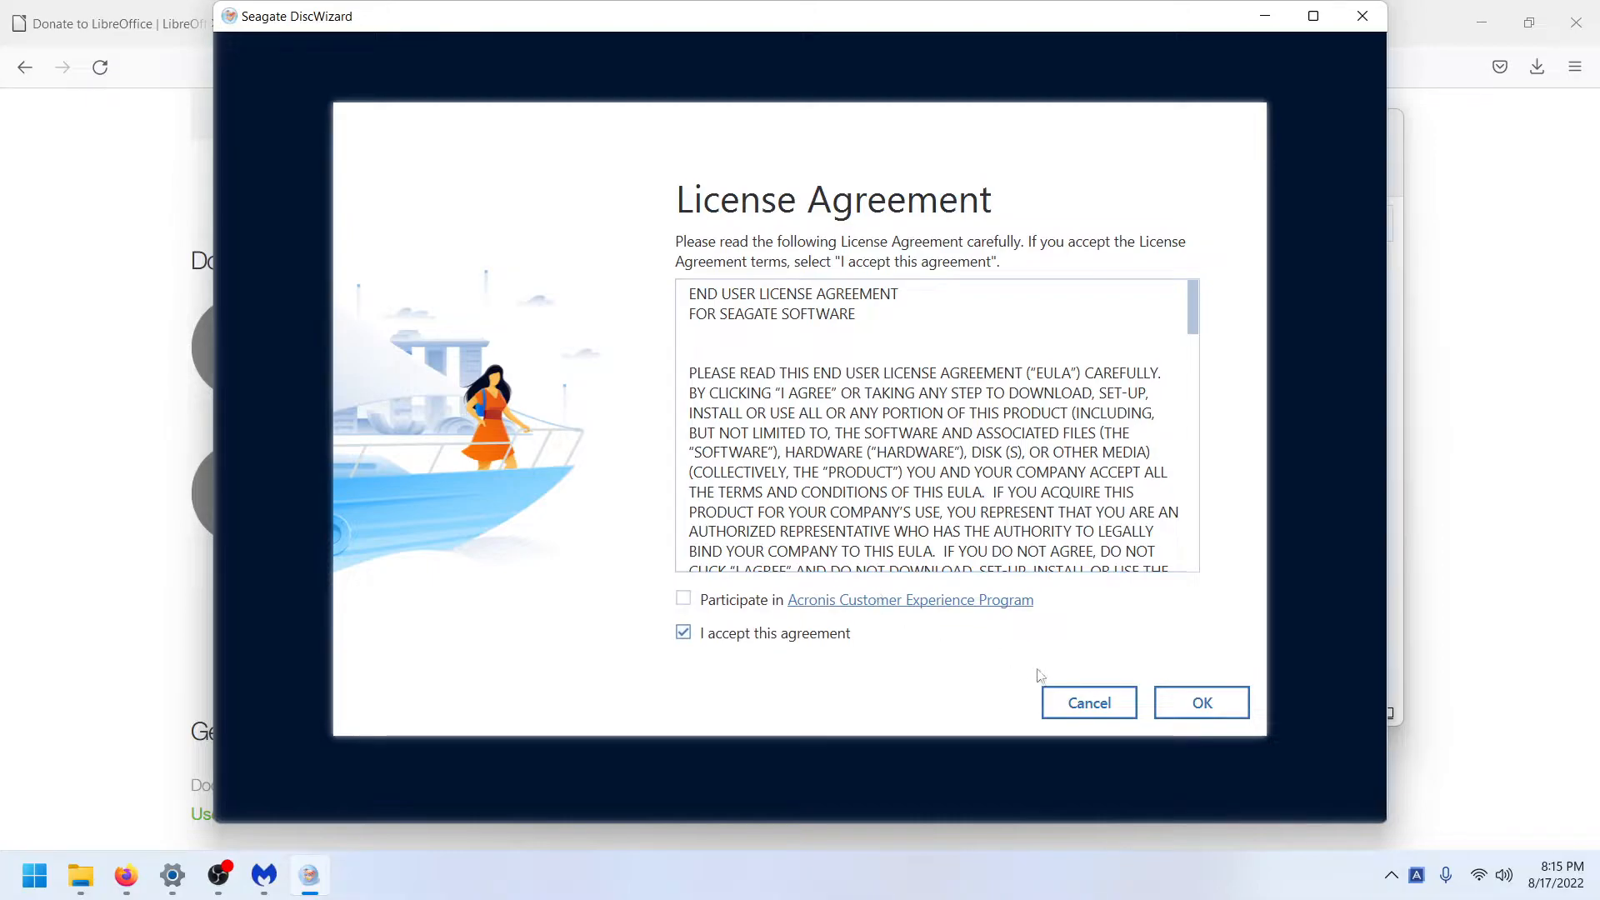
left_click(1197, 710)
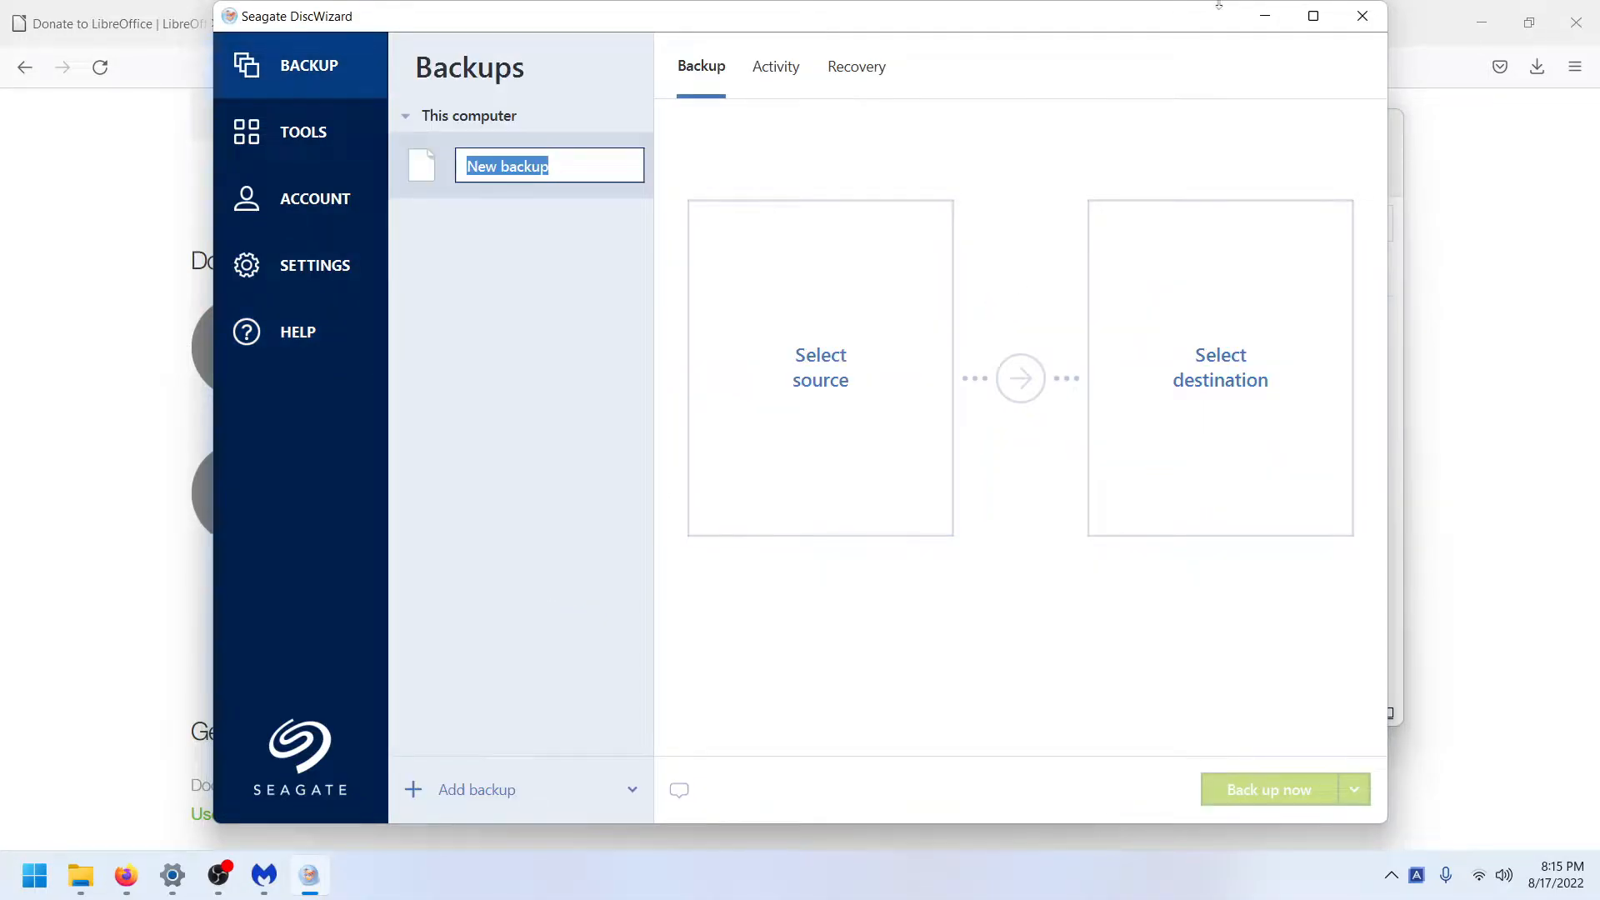
Step: Close the Seagate DiscWizard and Malwarebytes windows, and minimize the browser to get back to the Downloads folder
left_click(1354, 84)
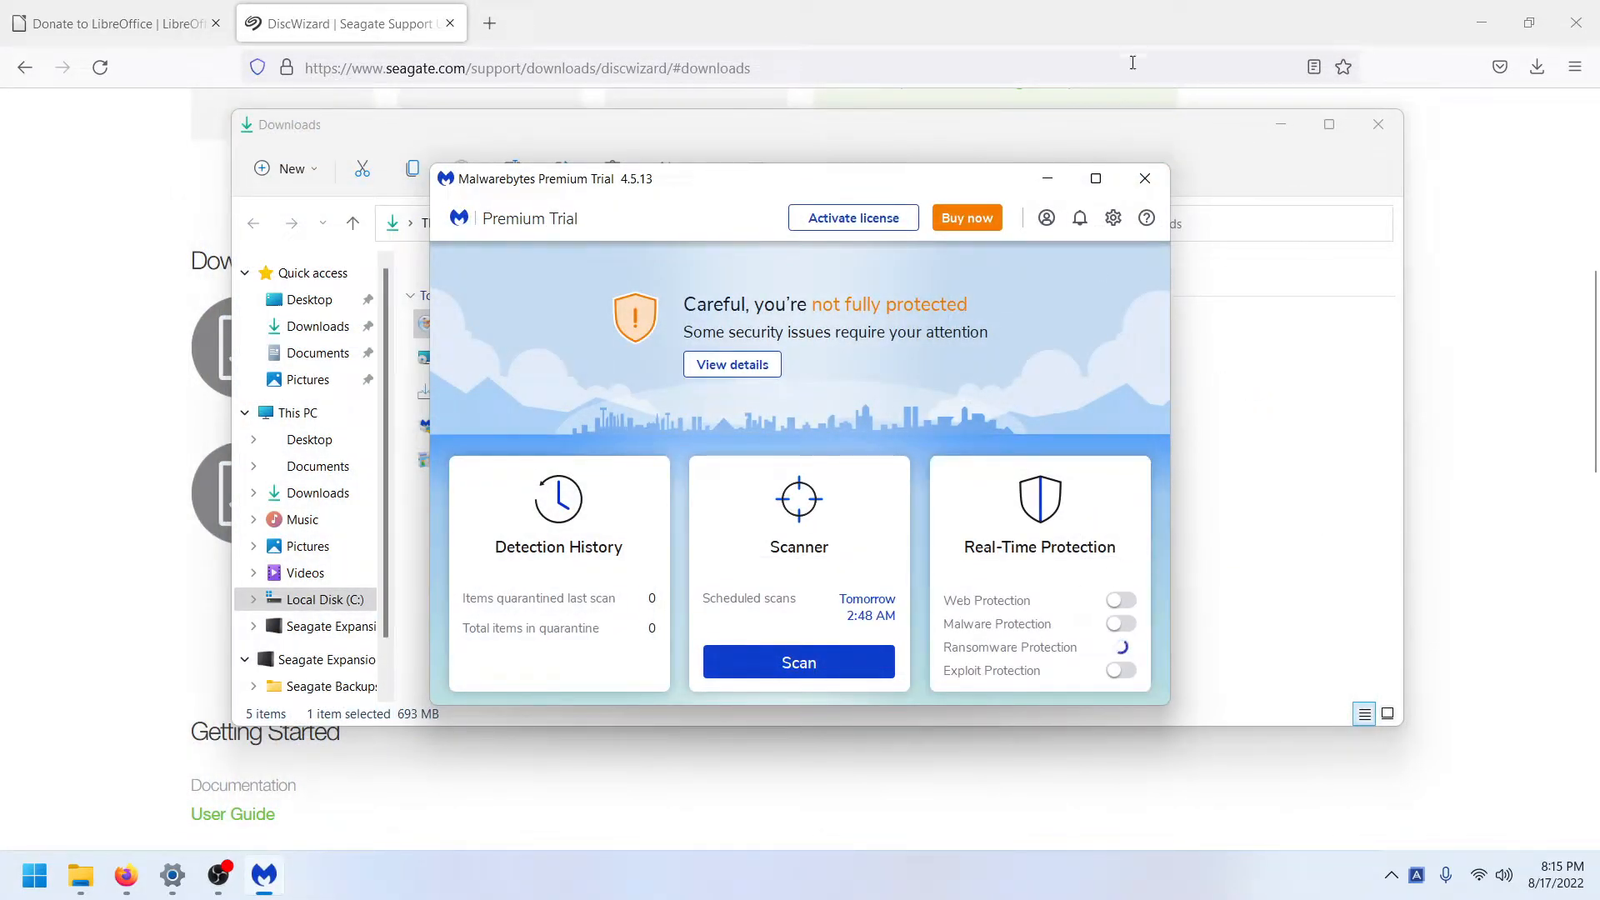
left_click(1145, 178)
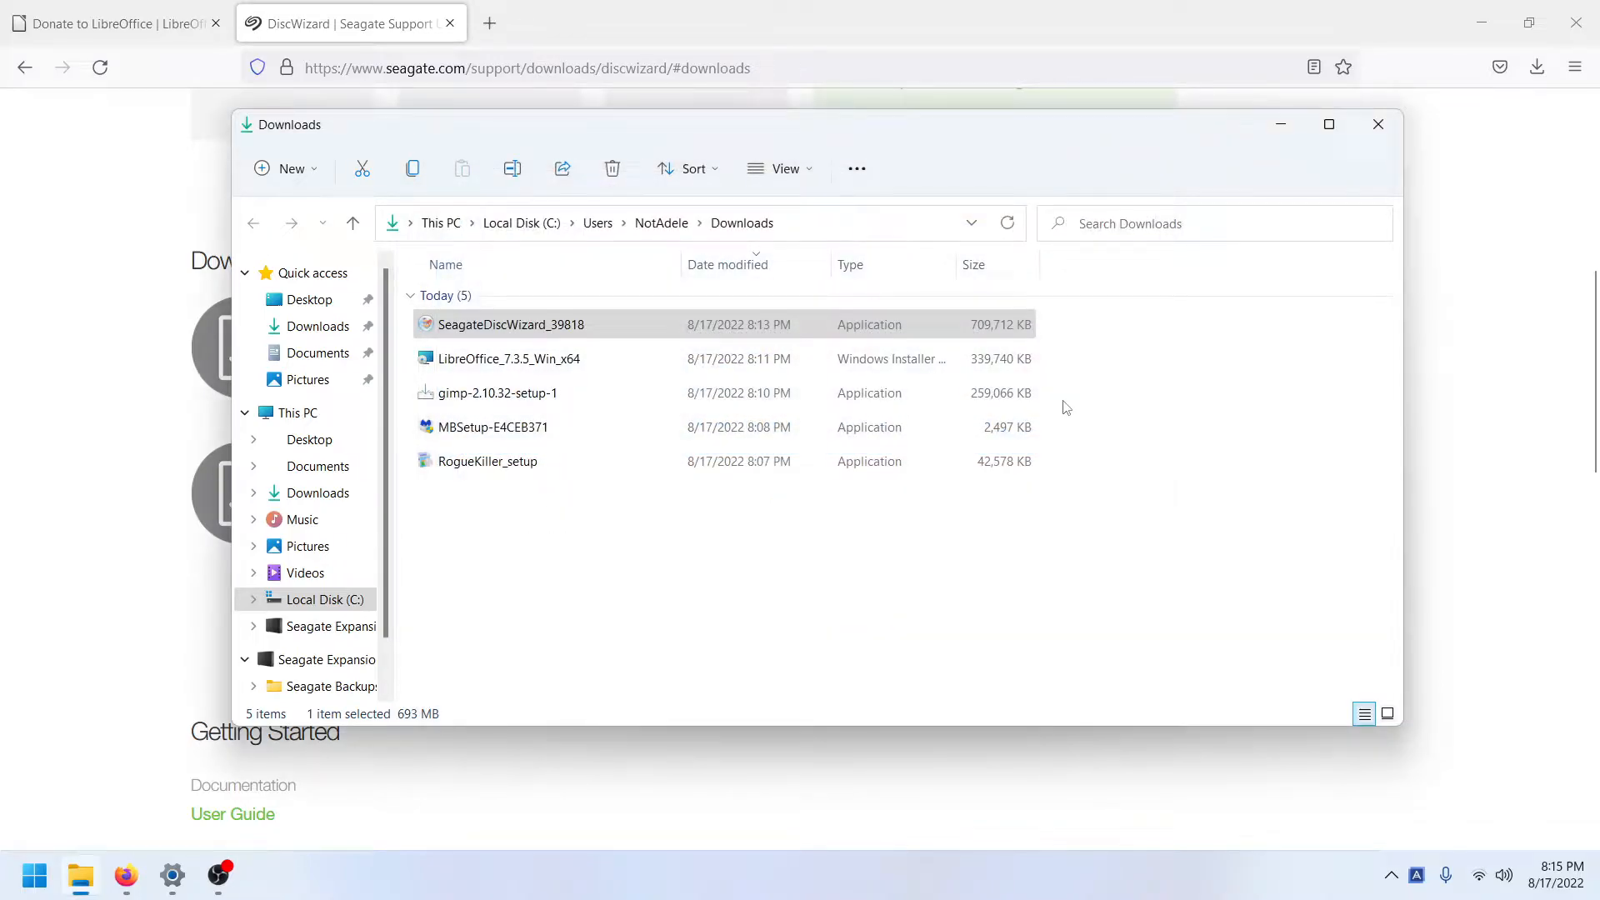
left_click(830, 8)
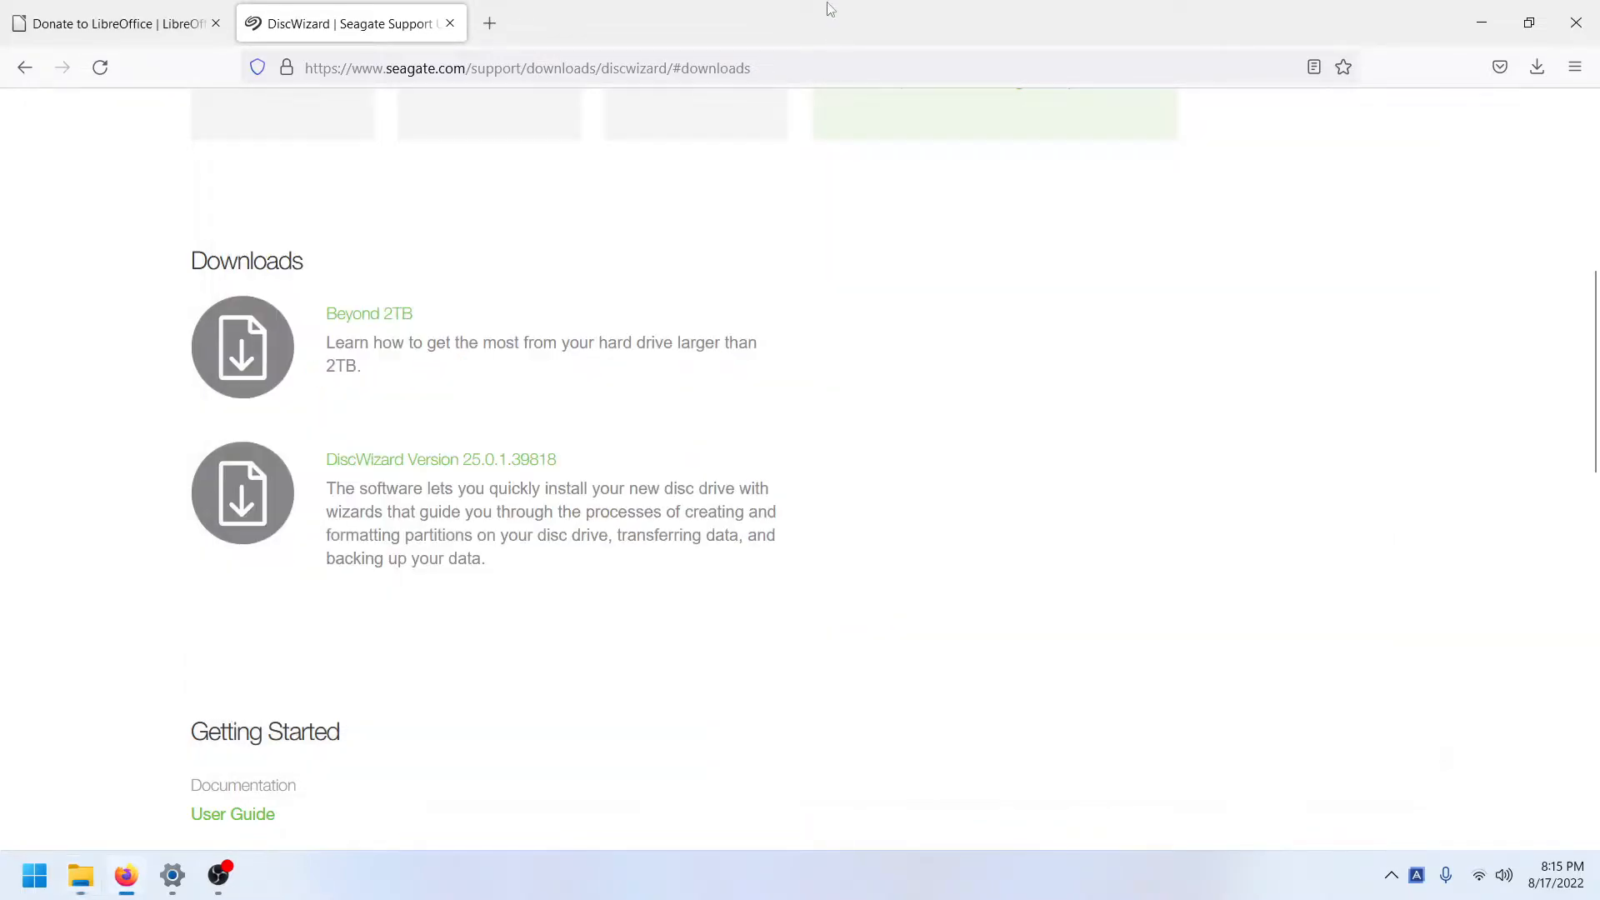
left_click(1503, 18)
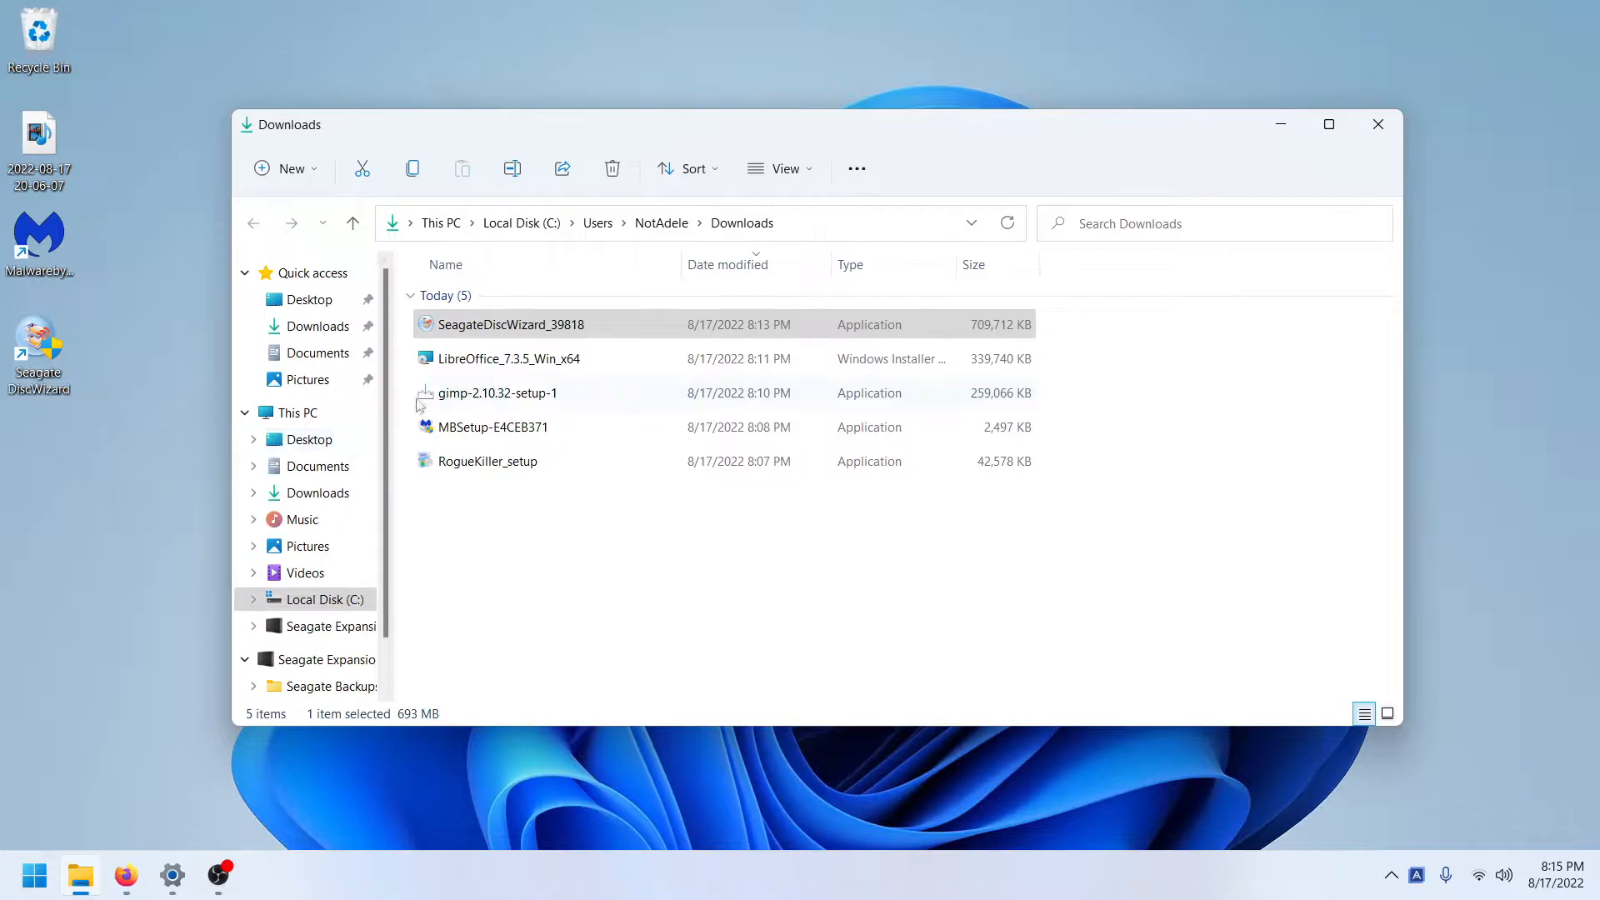
Step: Open the LibreOffice_7.3.5_Win_x64 installer from the Downloads folder and choose the Custom setup type
right_click(493, 367)
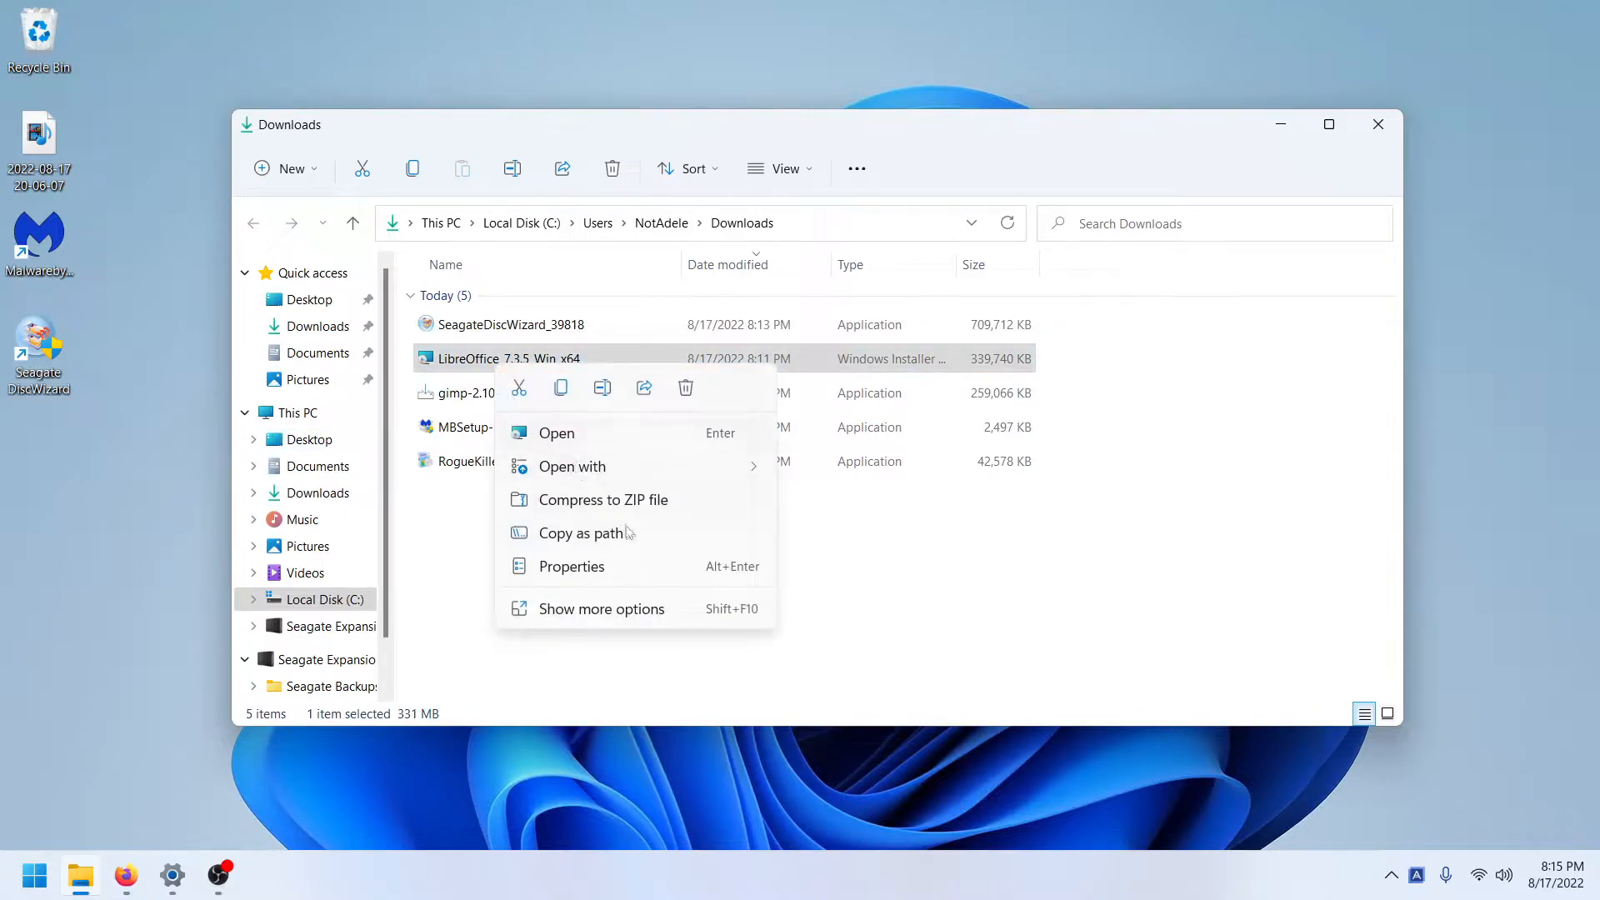
left_click(557, 433)
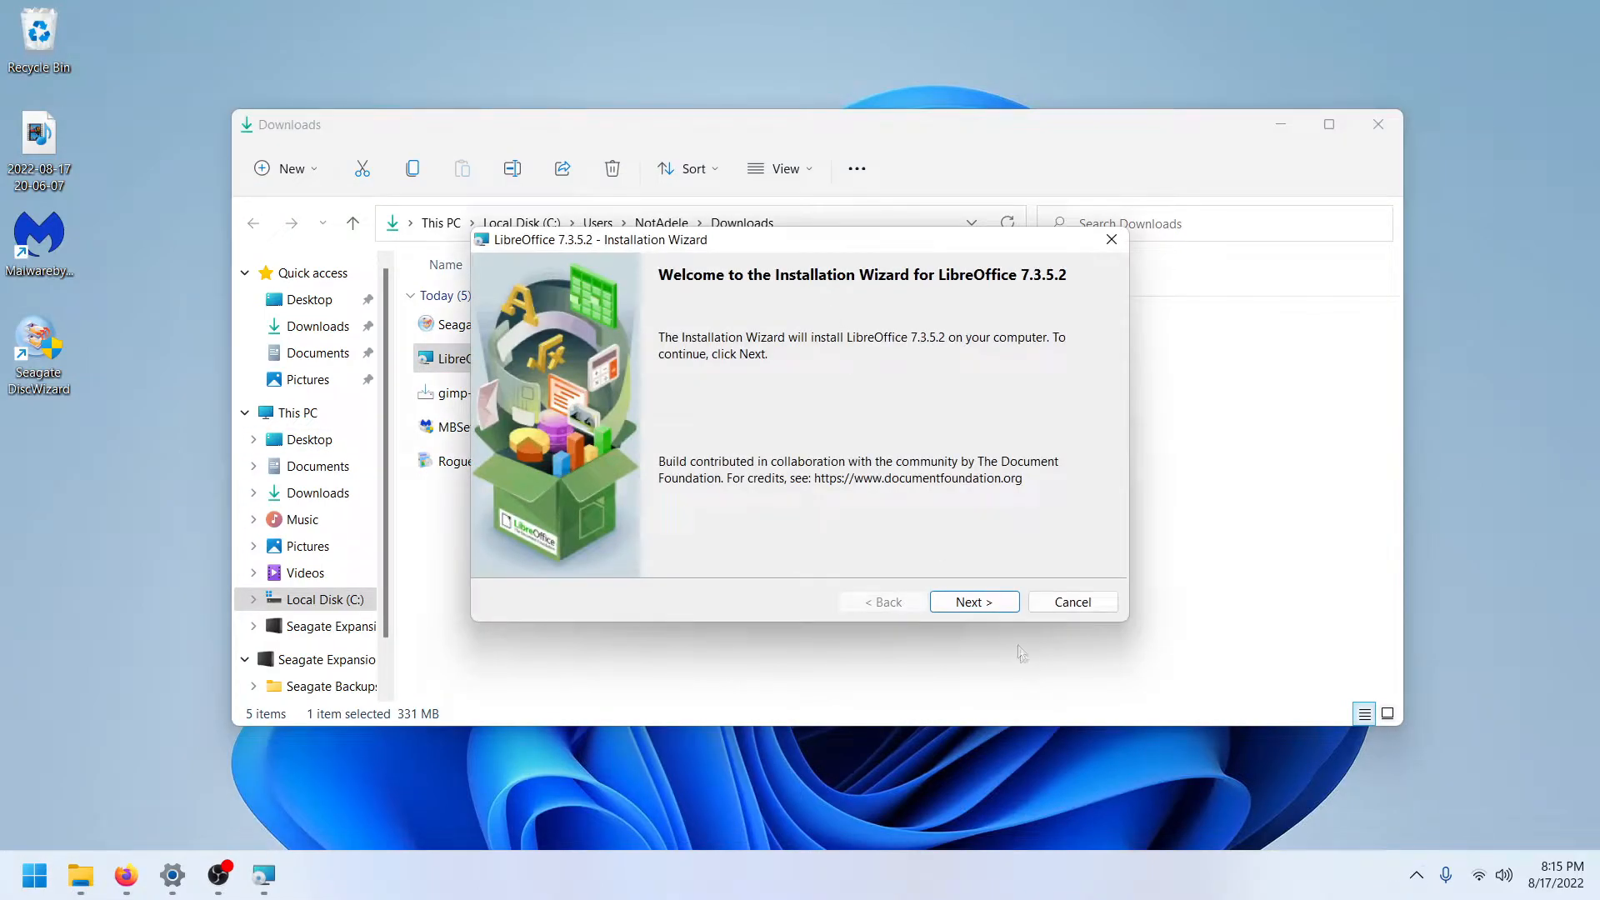
left_click(989, 606)
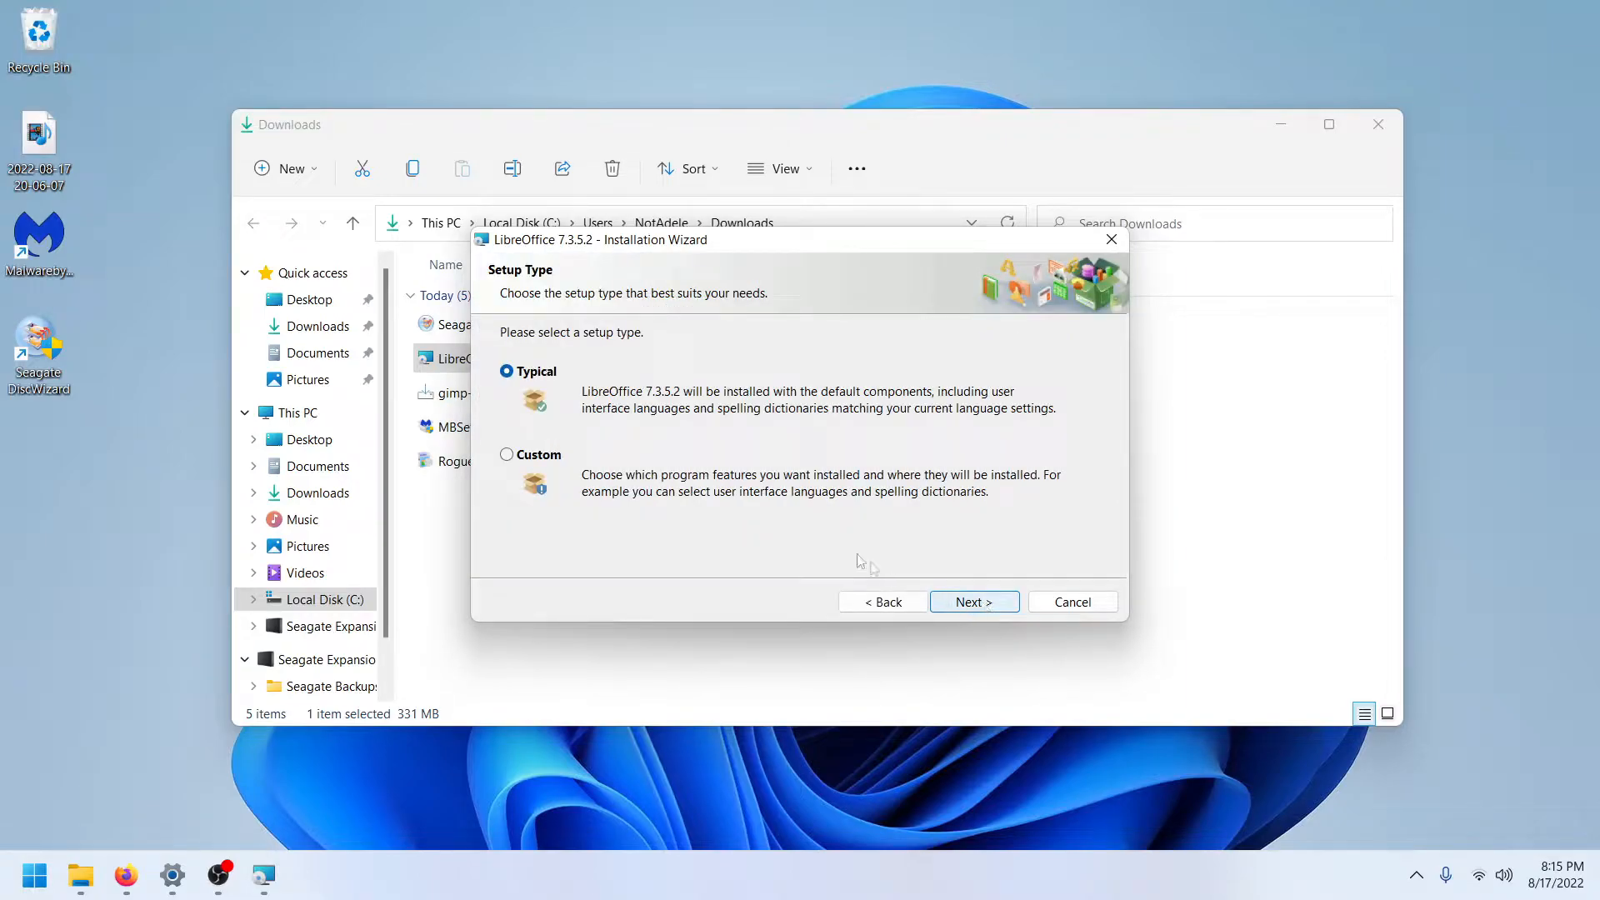
left_click(507, 463)
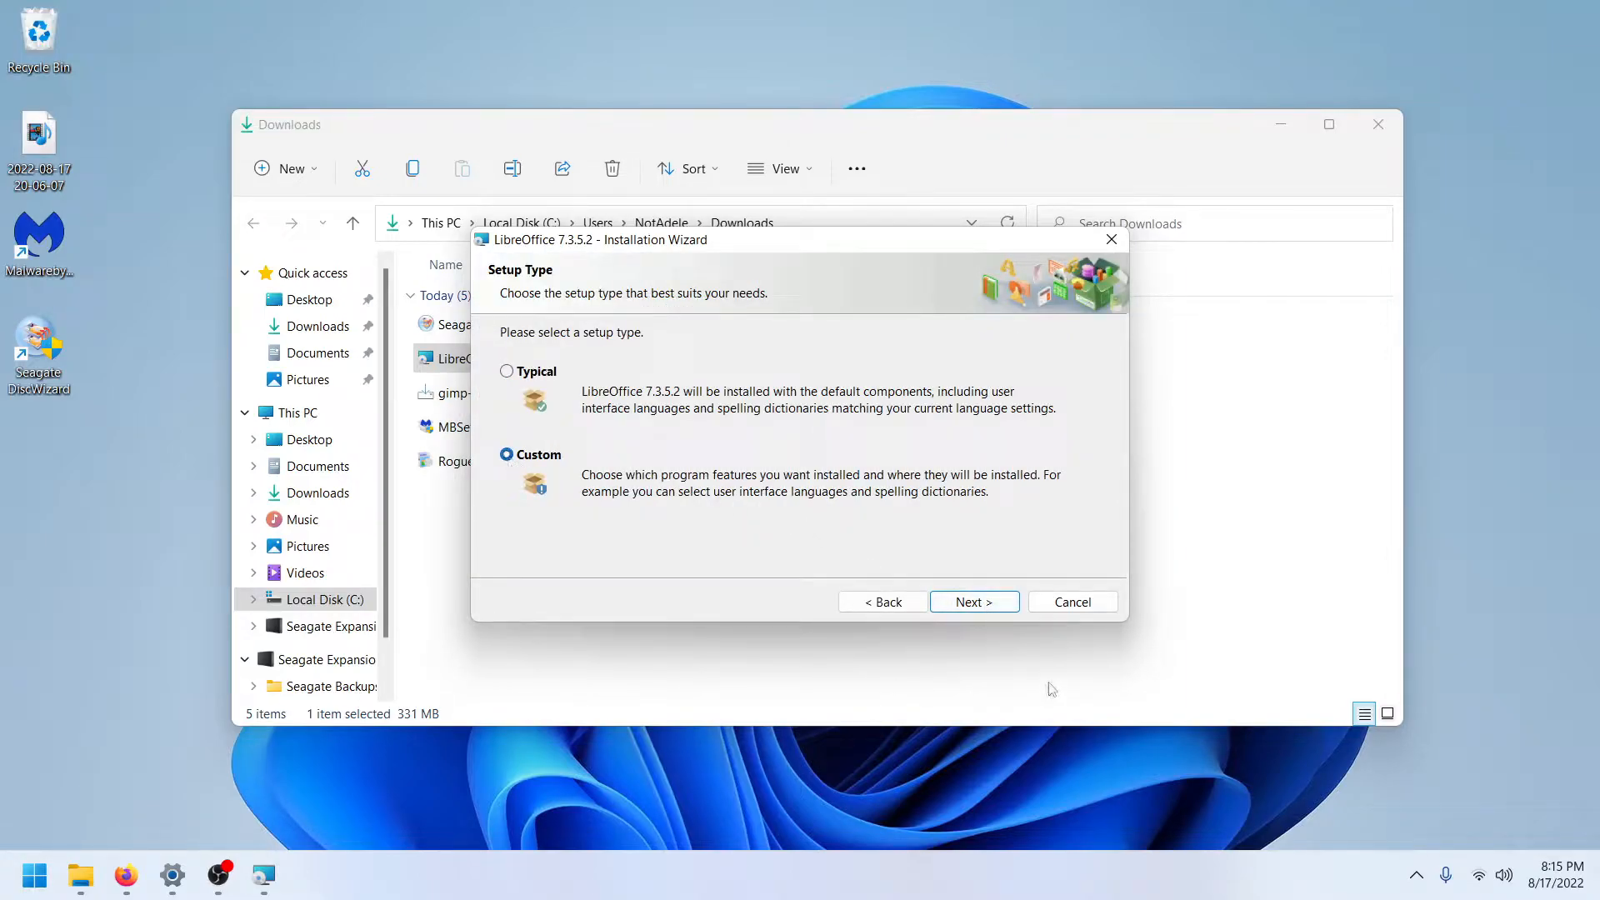
left_click(989, 605)
Step: Review the installable LibreOffice features, keep all Microsoft Office file type associations, and start the installation
scroll(734, 466, "down", 3)
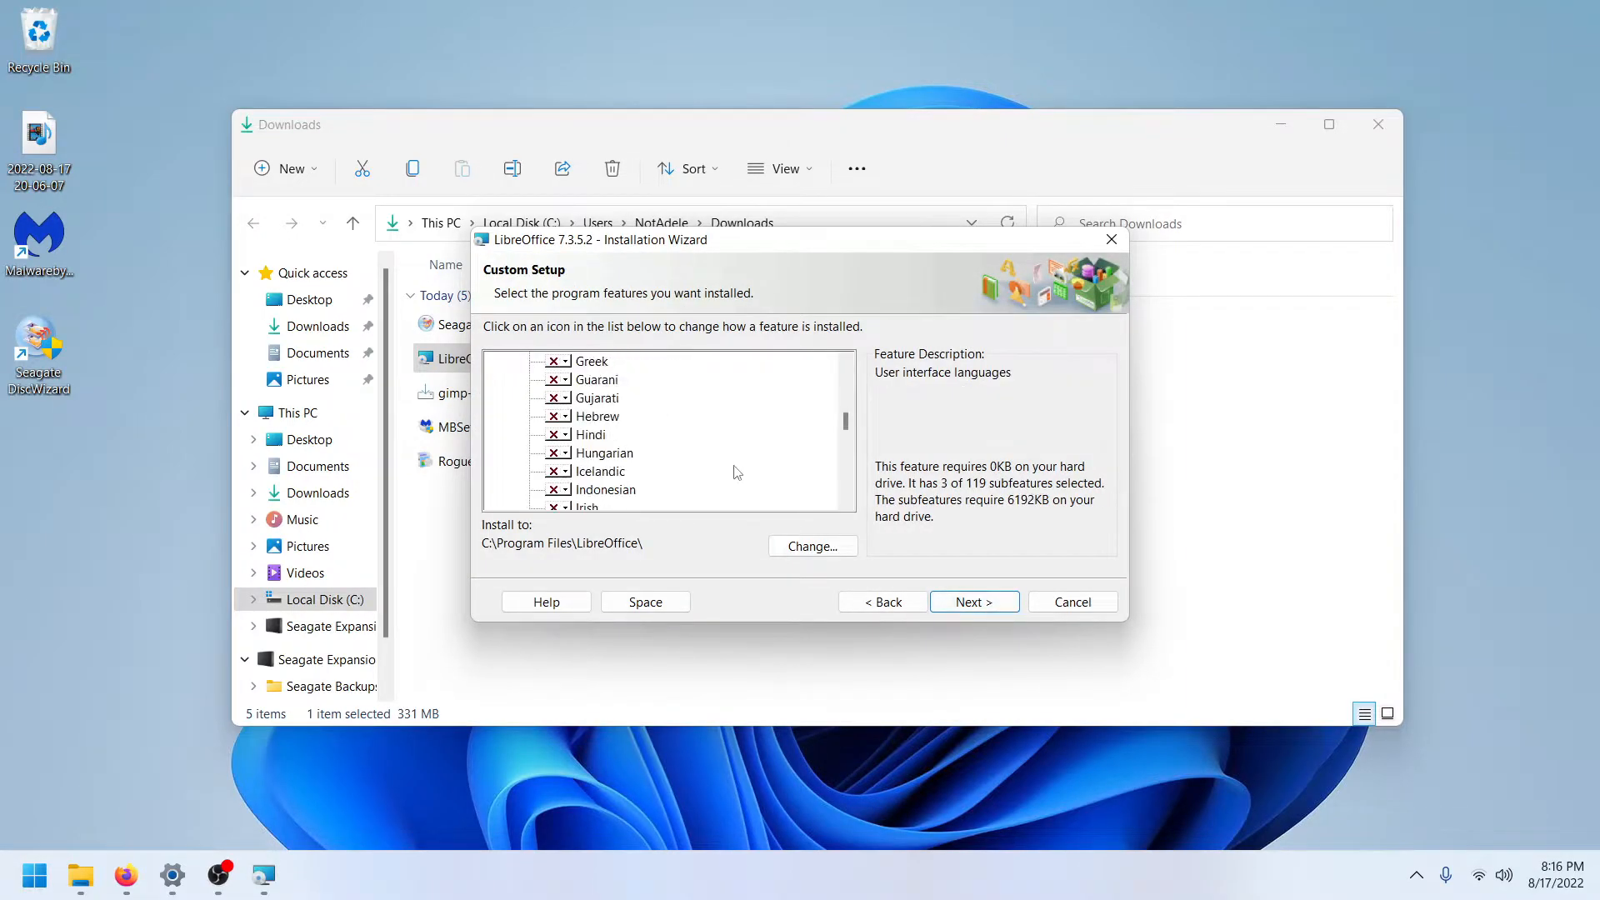
scroll(734, 466, "down", 10)
scroll(734, 466, "up", 10)
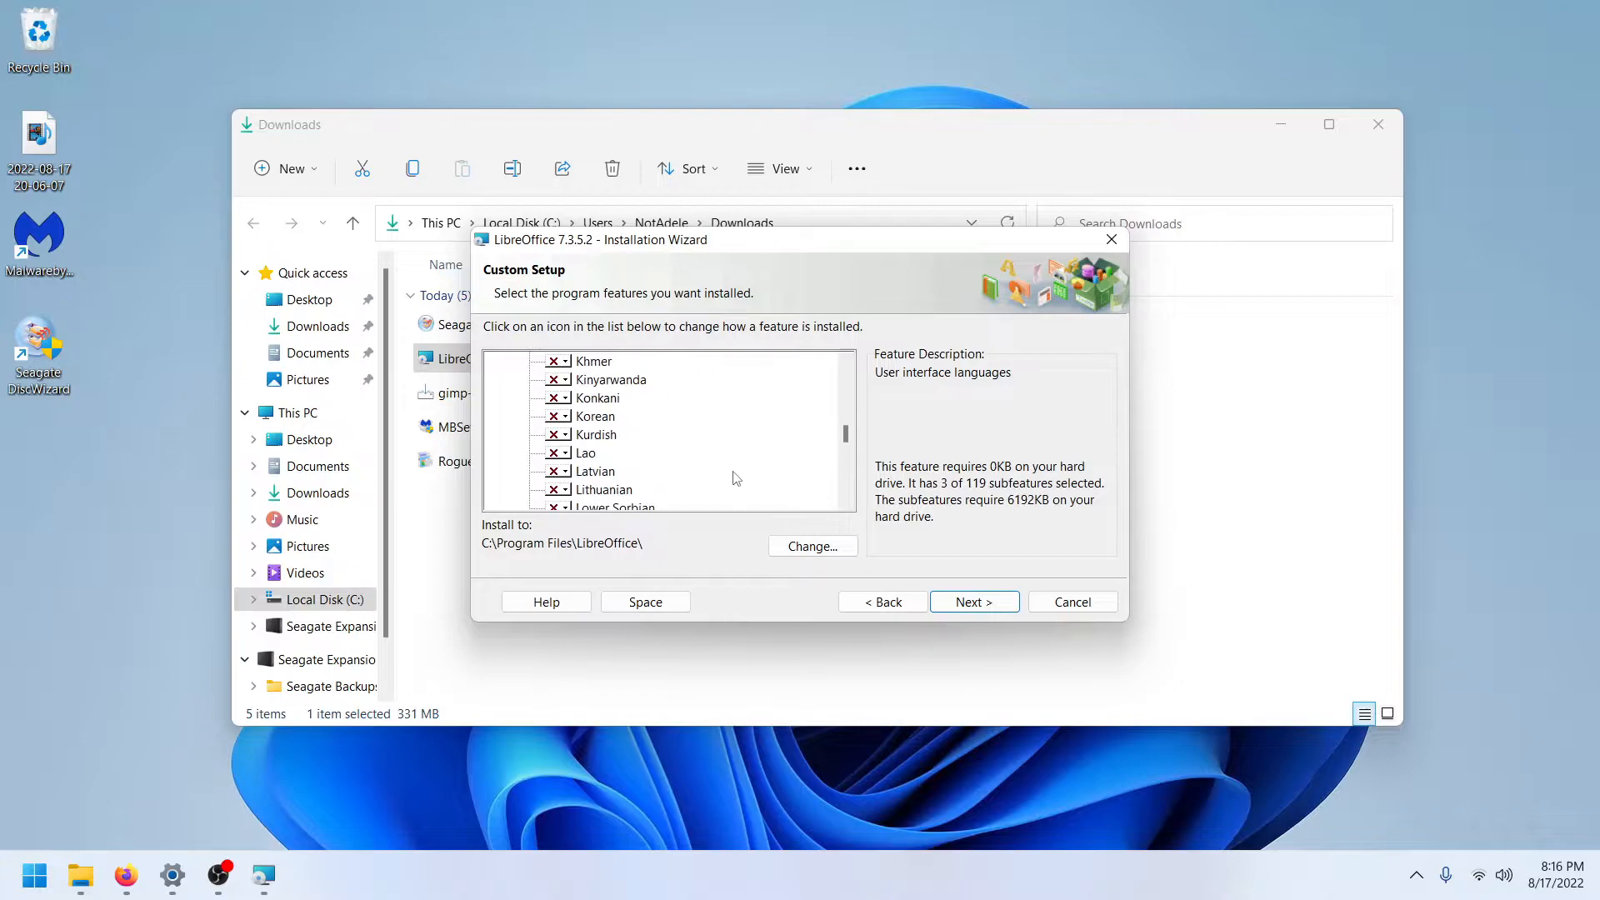
left_click(981, 606)
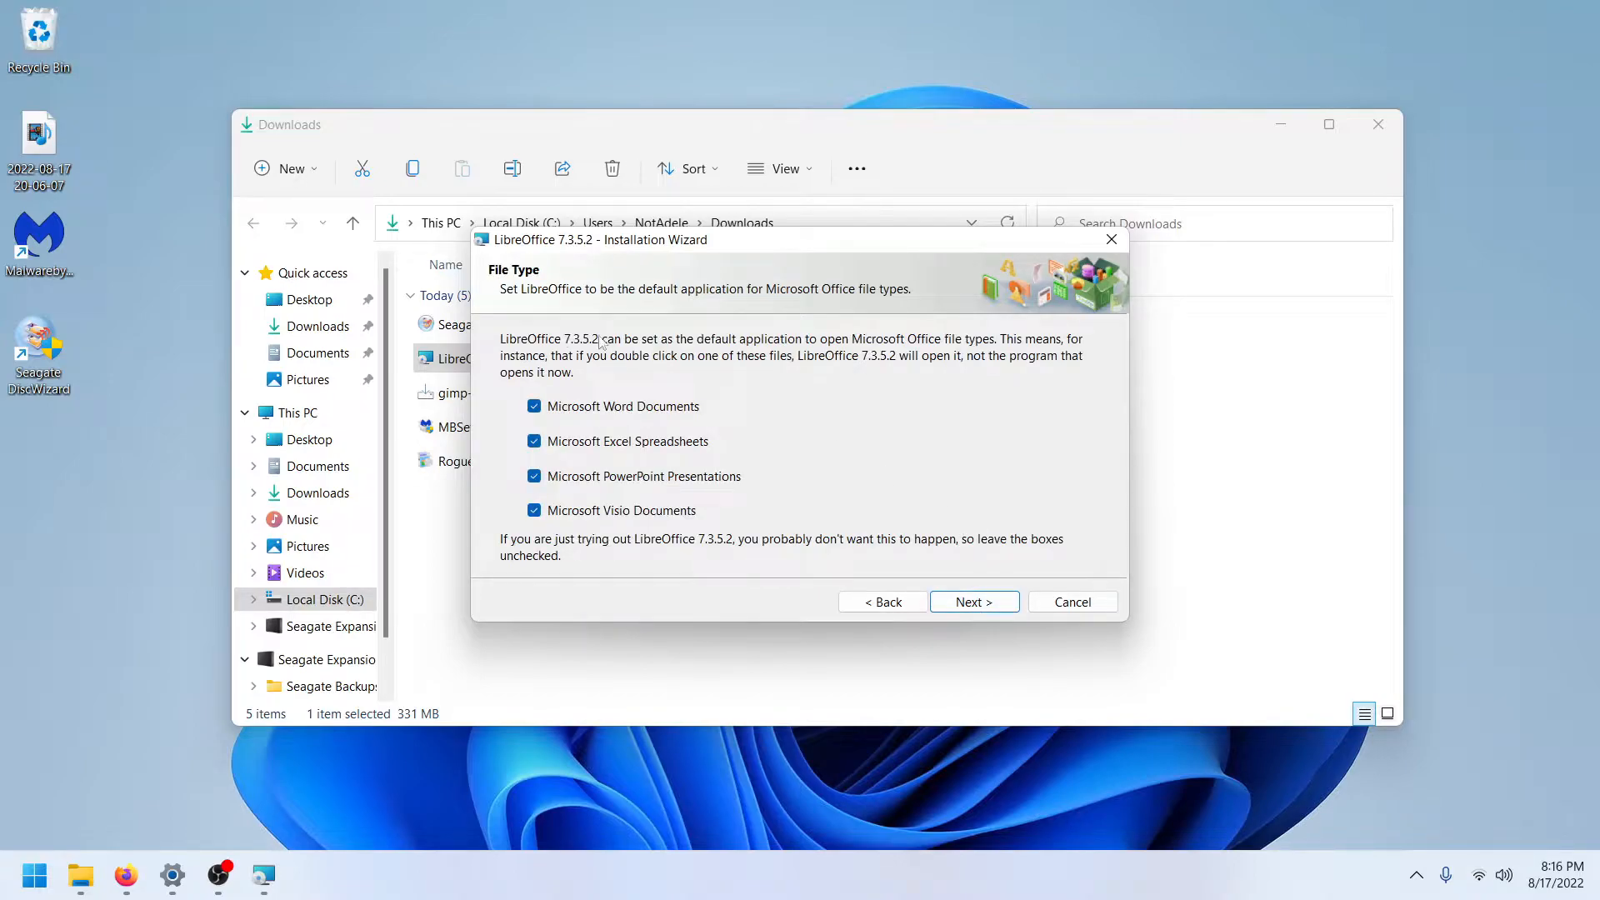
left_click(996, 609)
left_click(659, 407)
left_click(974, 593)
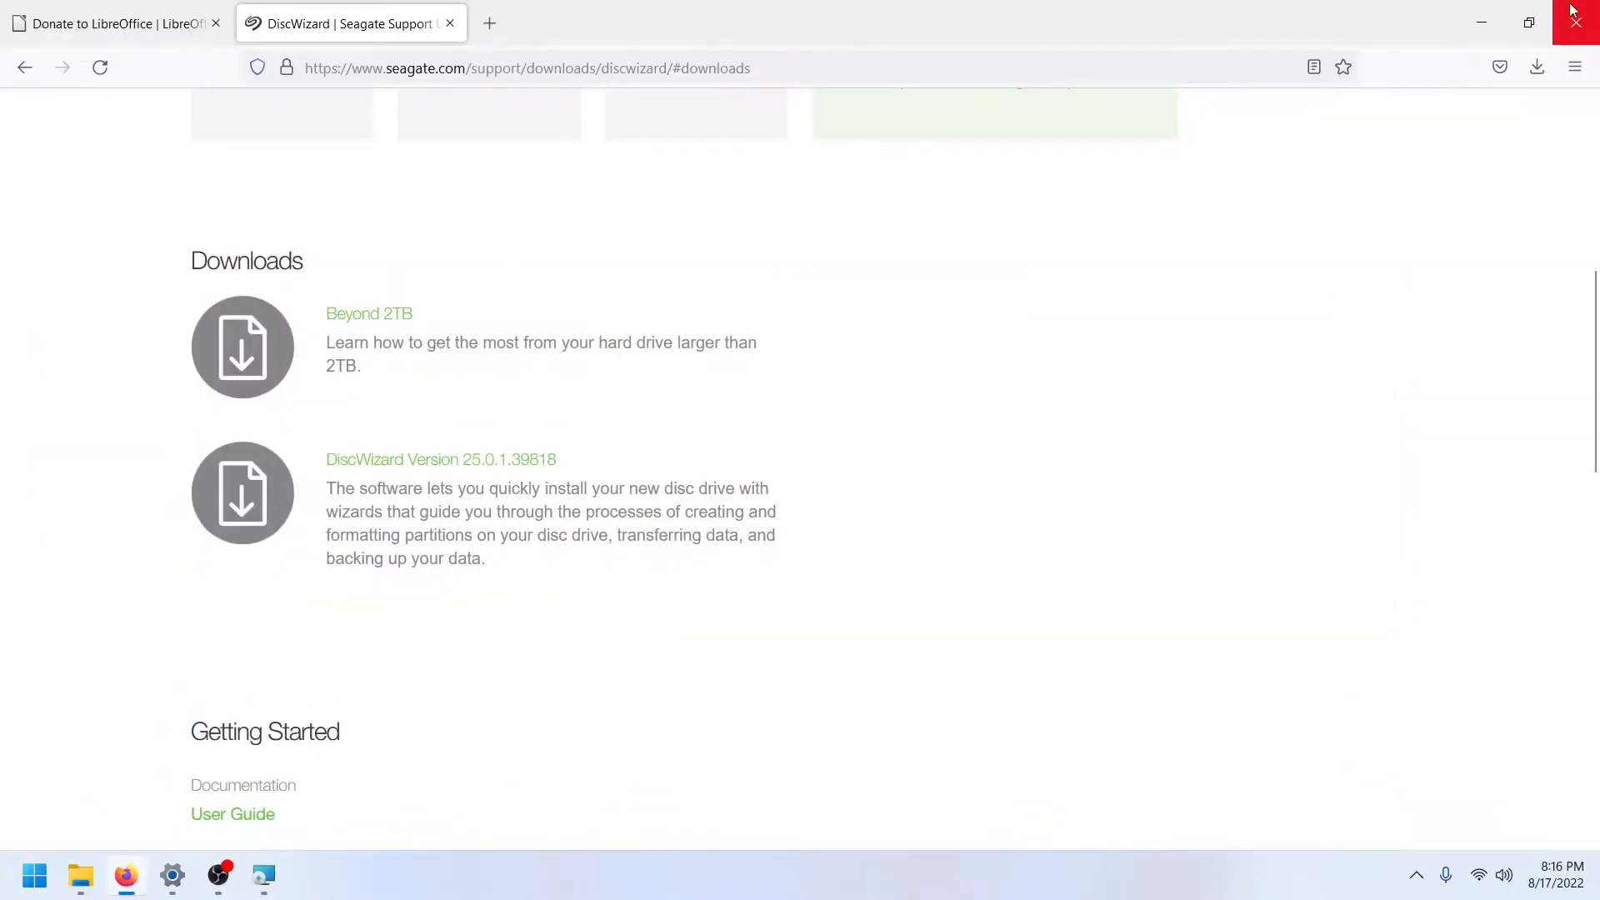
Step: Close Firefox to free files needed by the LibreOffice installer, and bring up the OBS Studio window
left_click(1574, 11)
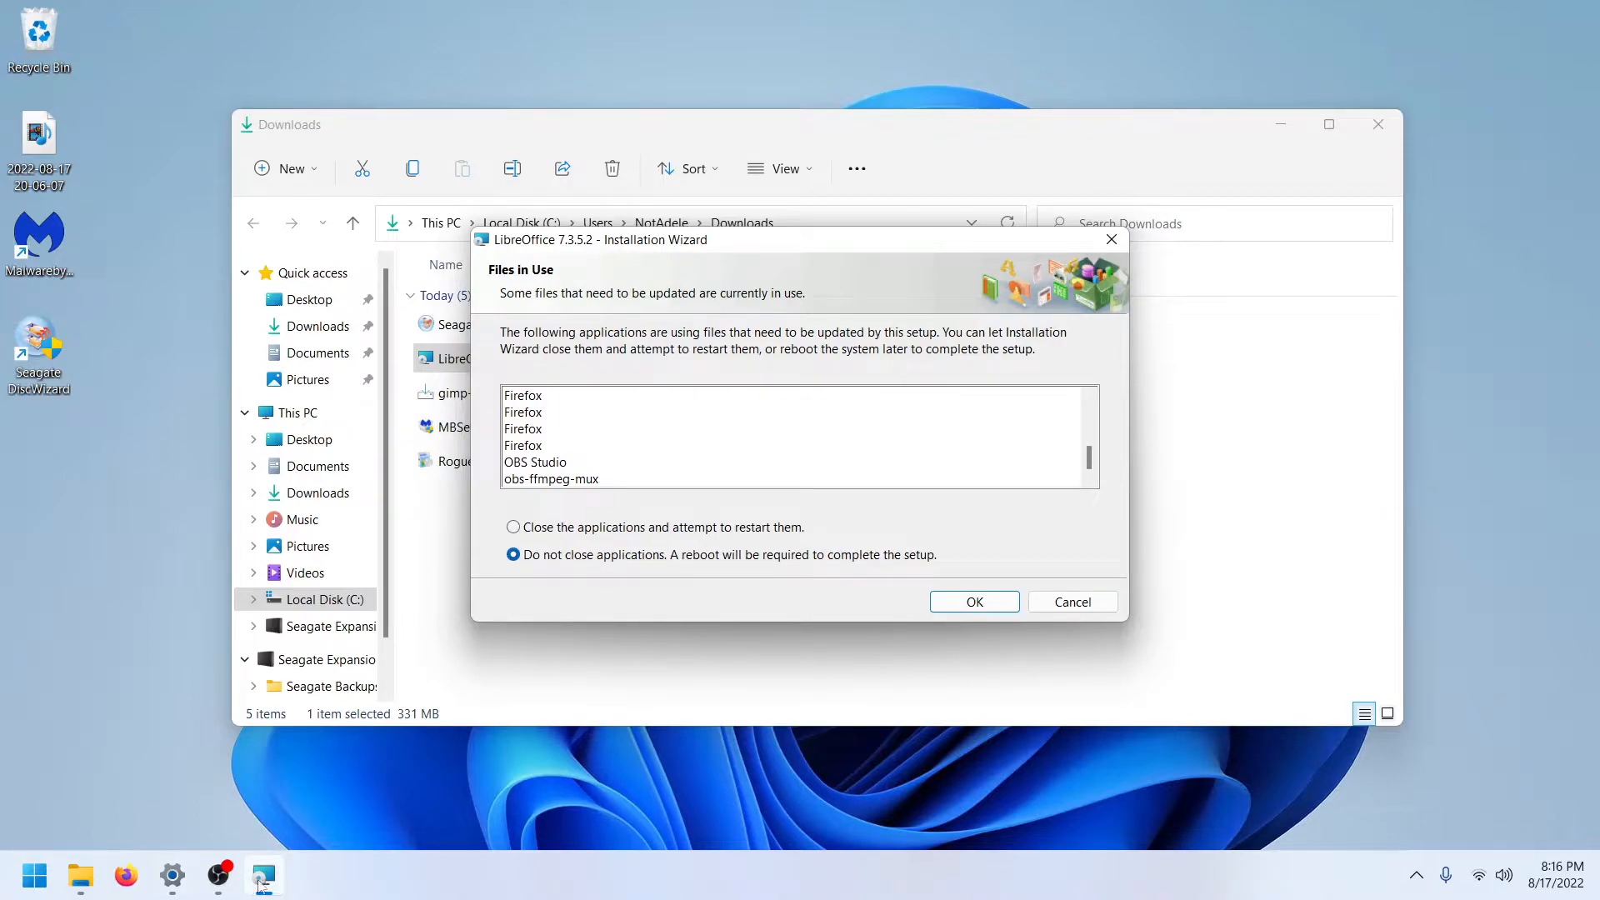
left_click(217, 875)
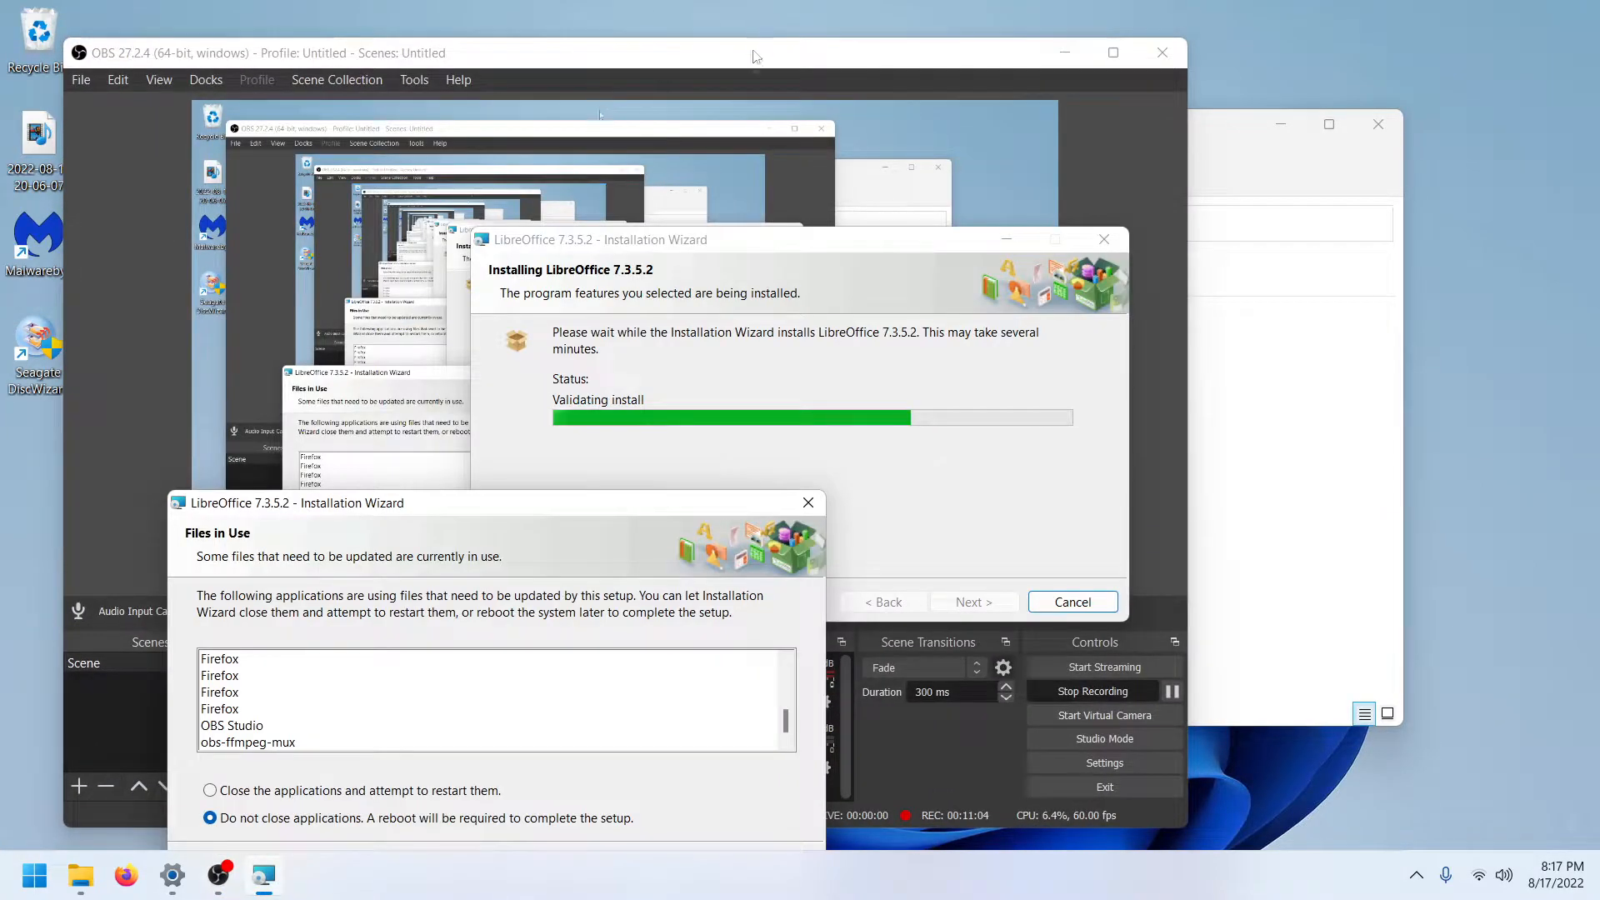
left_click(769, 73)
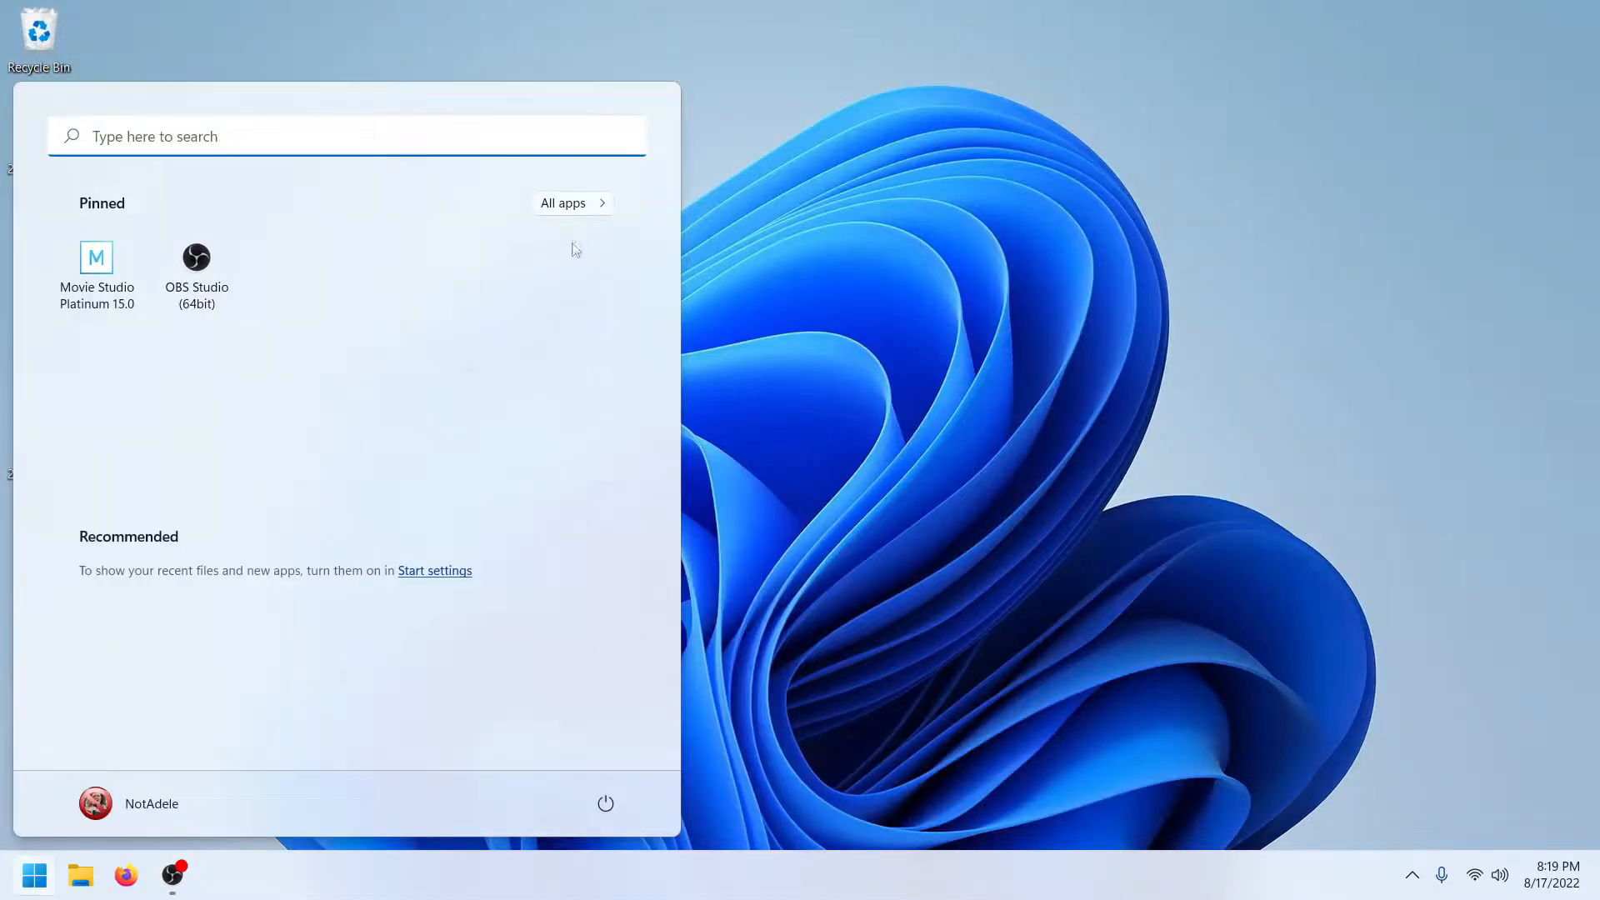
Step: Launch LibreOffice Calc from the LibreOffice 7.3 folder in the list of all installed apps
left_click(583, 207)
scroll(308, 416, "down", 2)
left_click(263, 648)
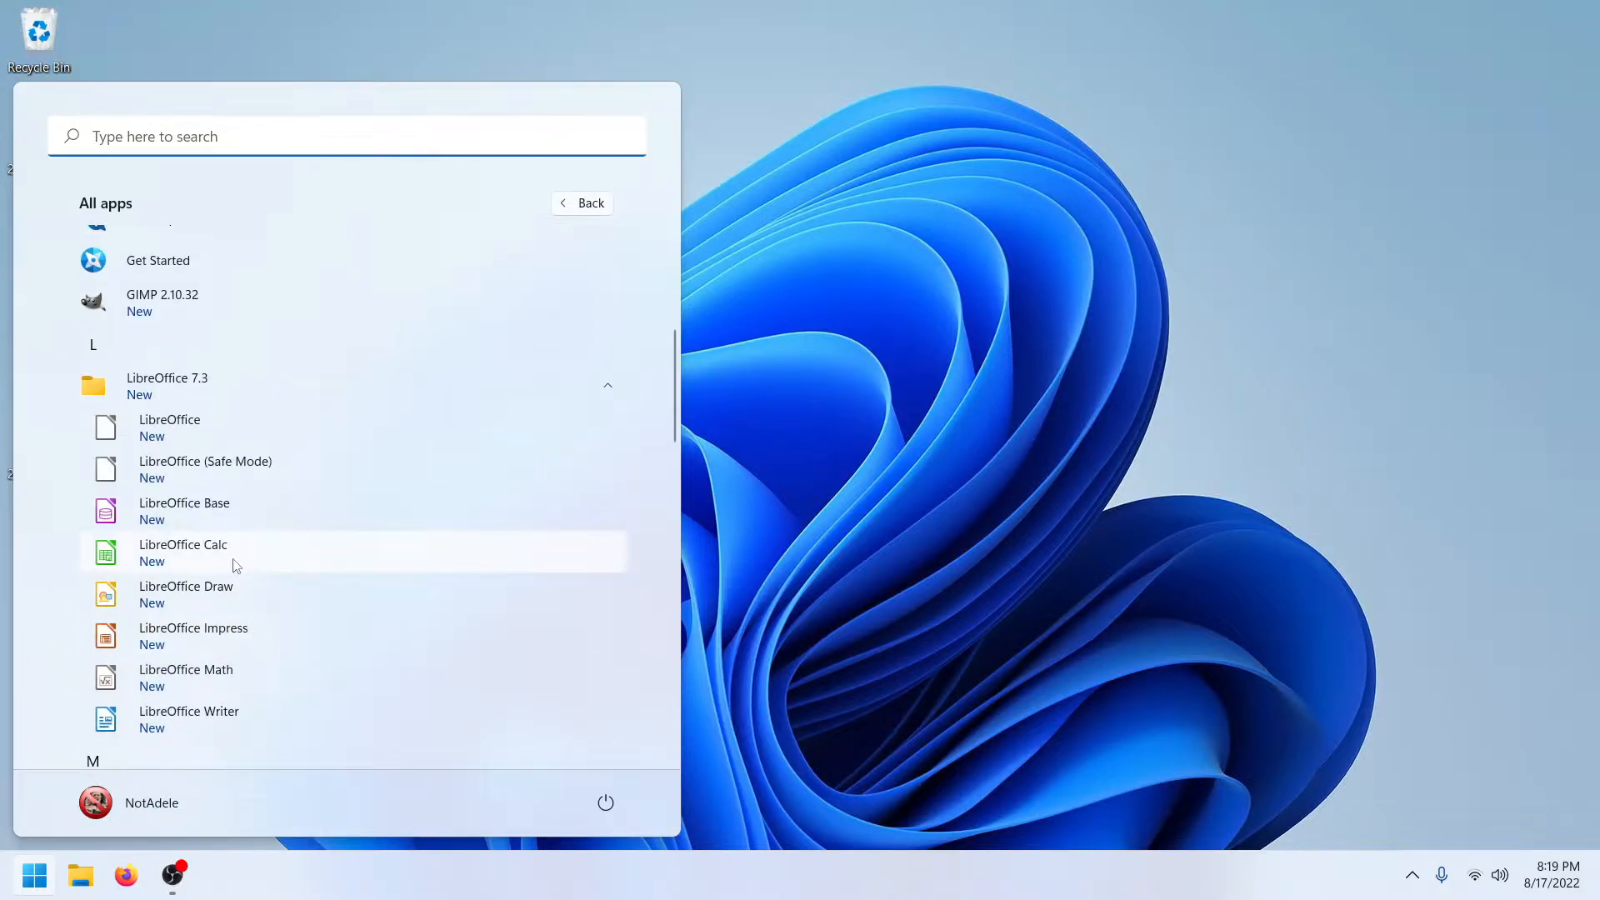
left_click(236, 566)
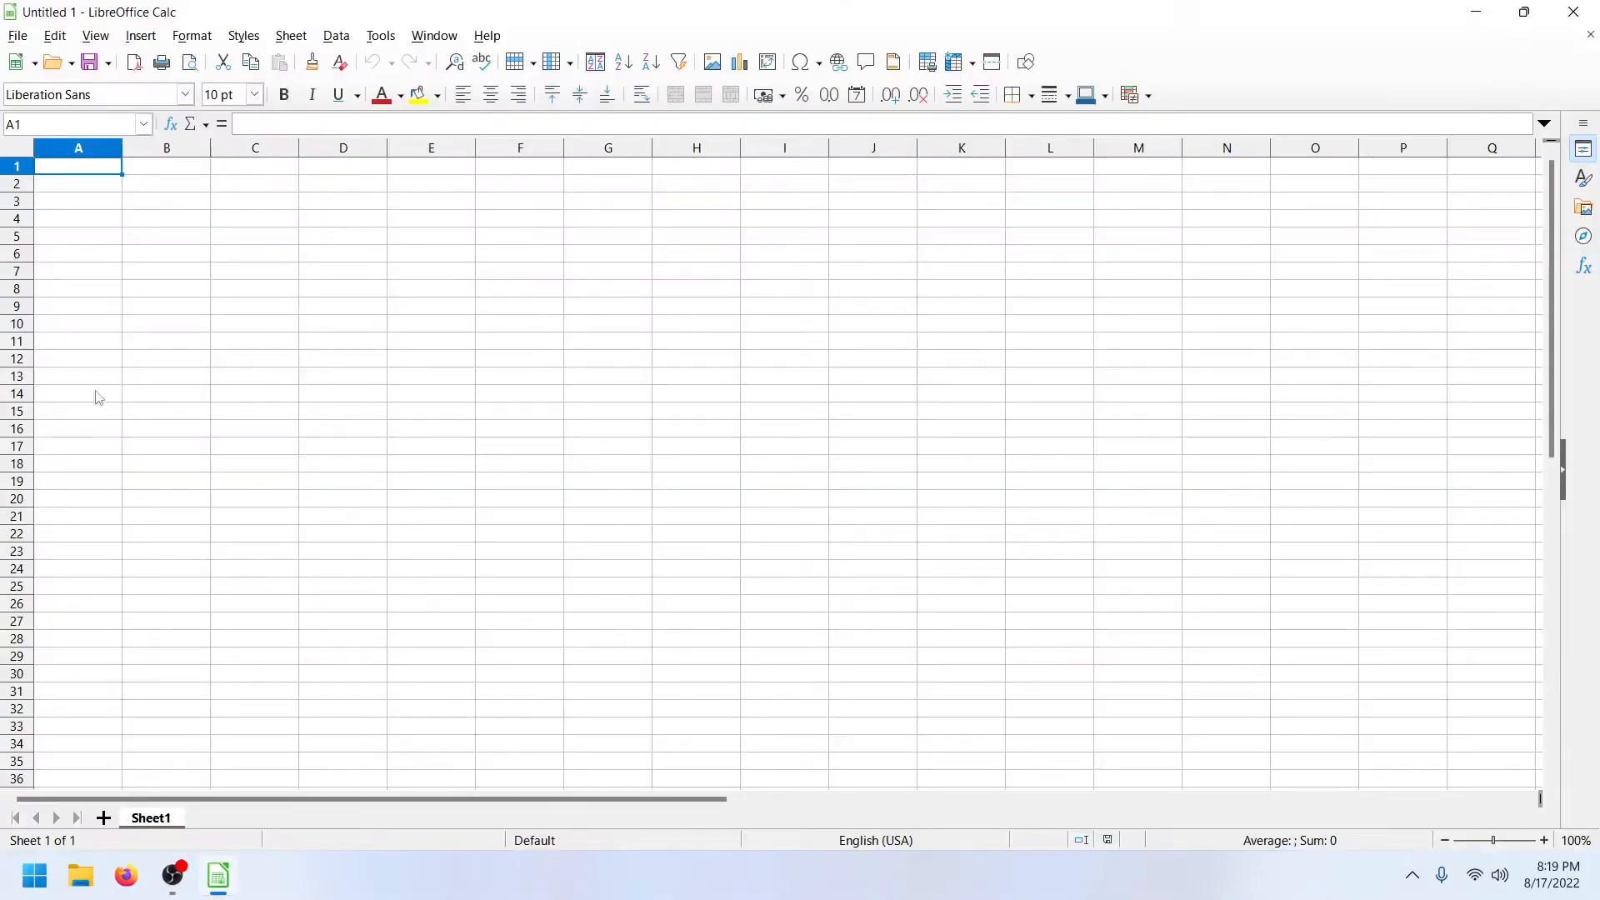
Step: Enter a SUM formula in cell A2 that adds up the range B2:D2
left_click(96, 392)
left_click(133, 240)
left_click(90, 198)
double_click(92, 185)
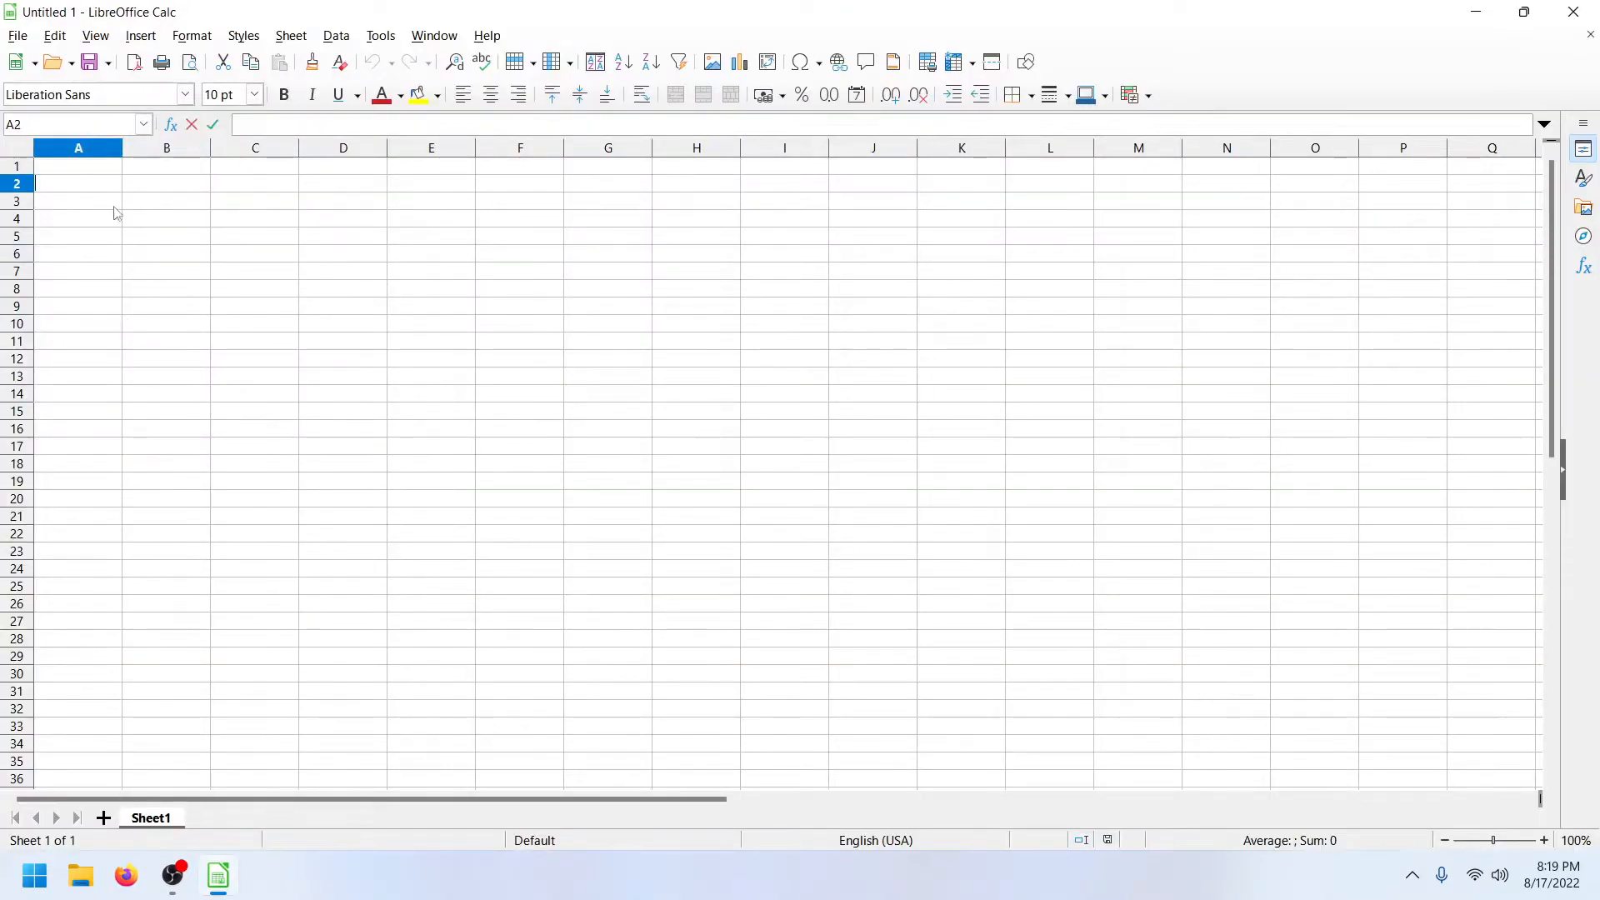
left_click(85, 167)
left_click(82, 179)
type("=sum")
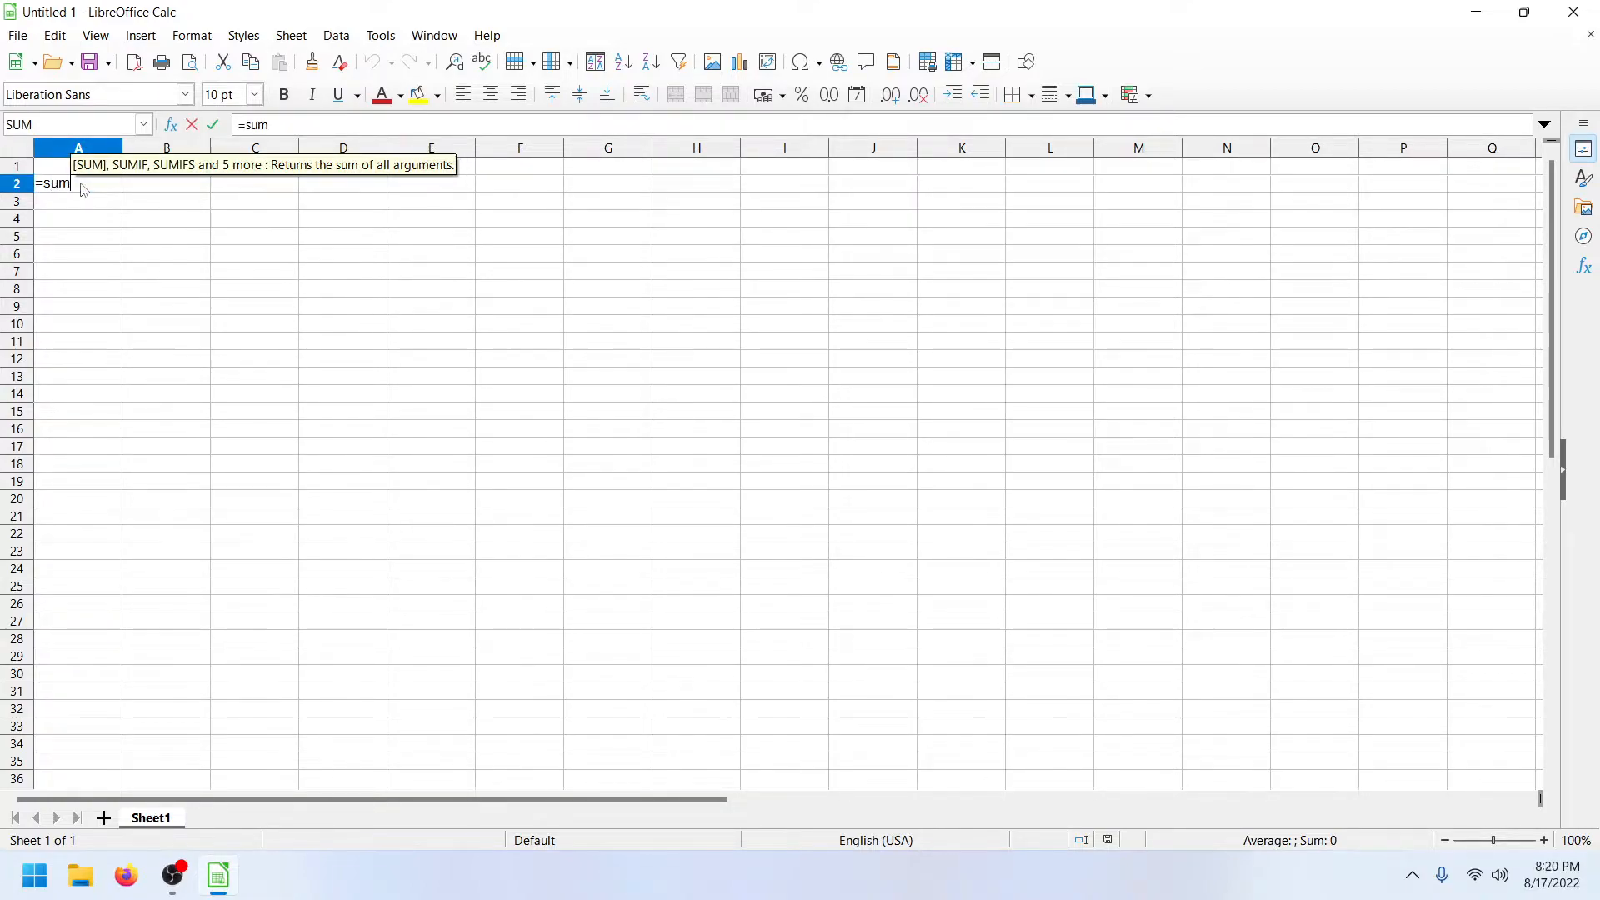
type("(")
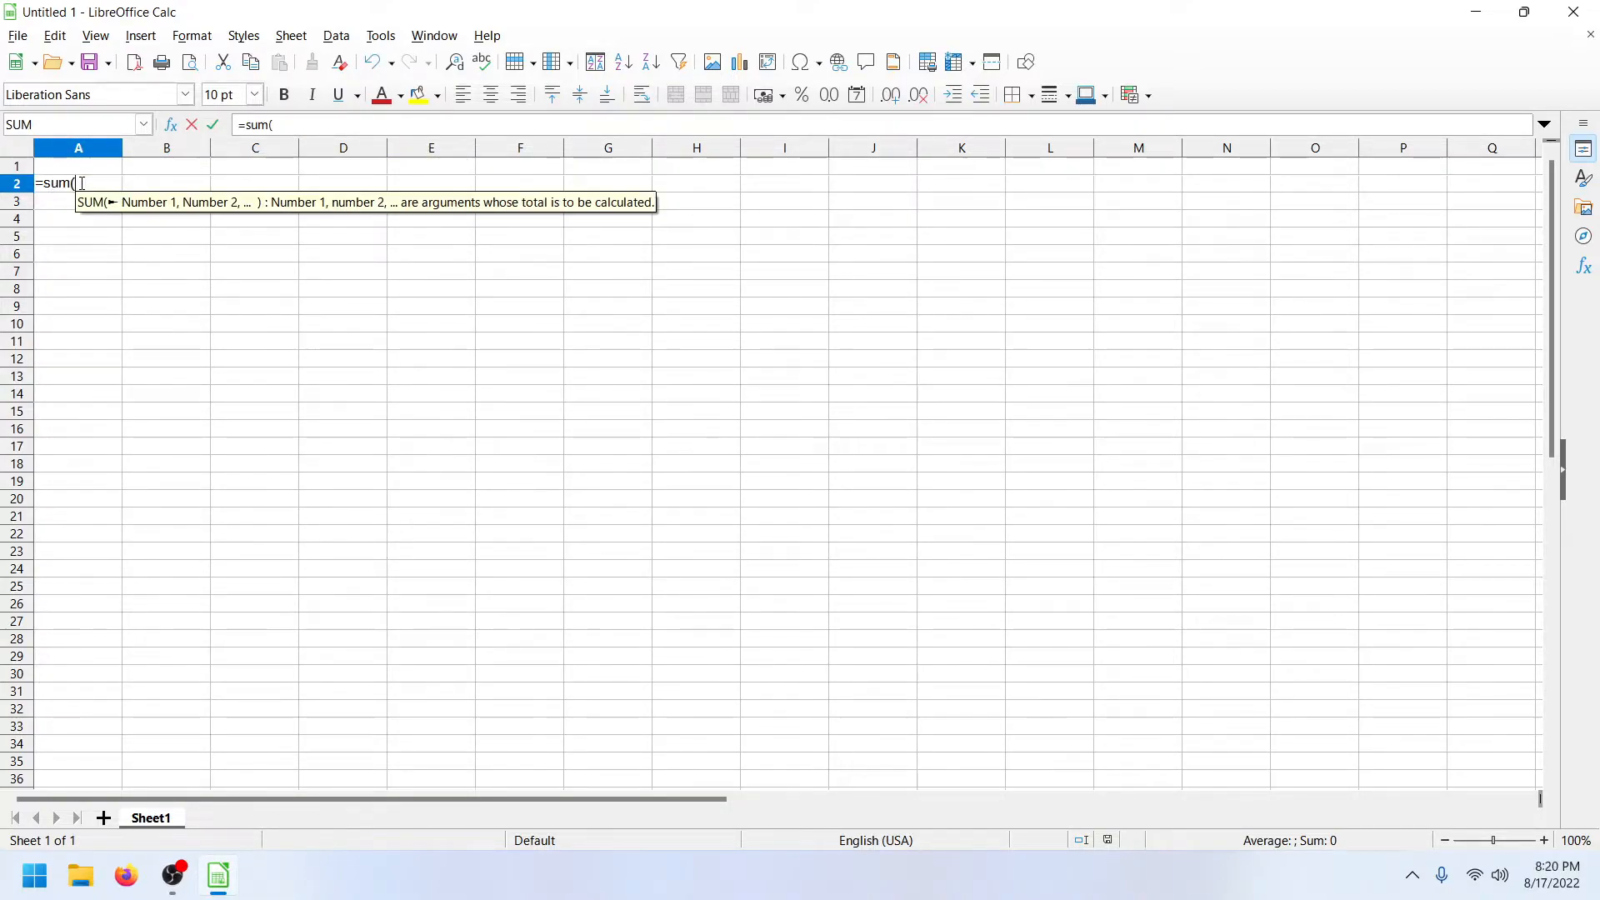
left_click_drag(188, 186, 328, 186)
key("Return")
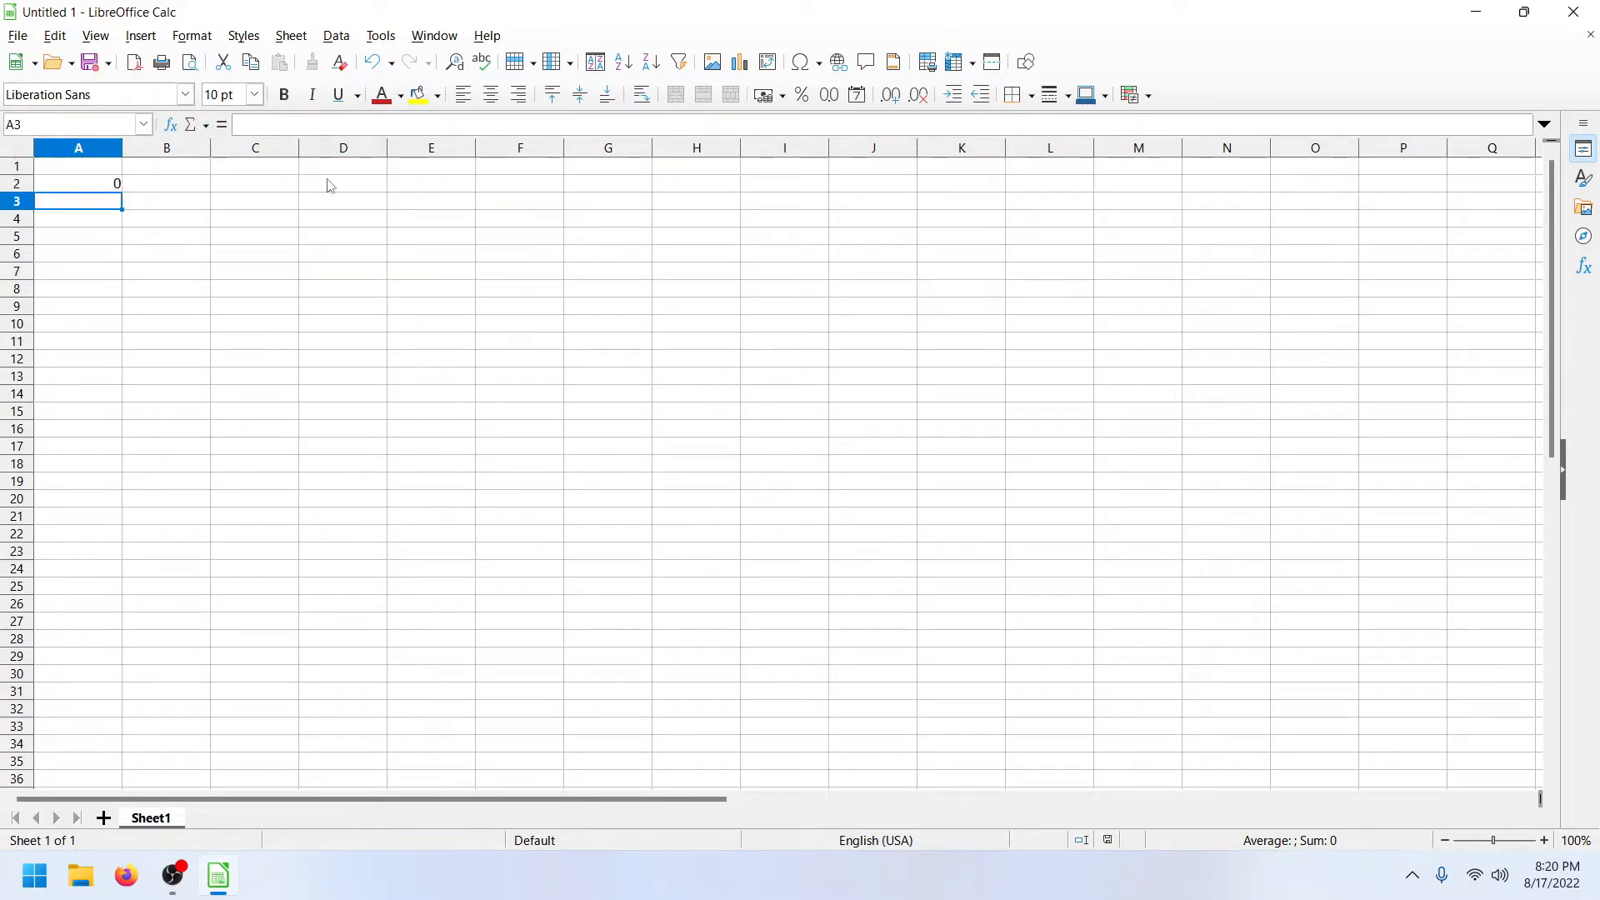
Step: Fill cells B2, C2 and D2 with the values 1, 2 and 3
left_click(185, 193)
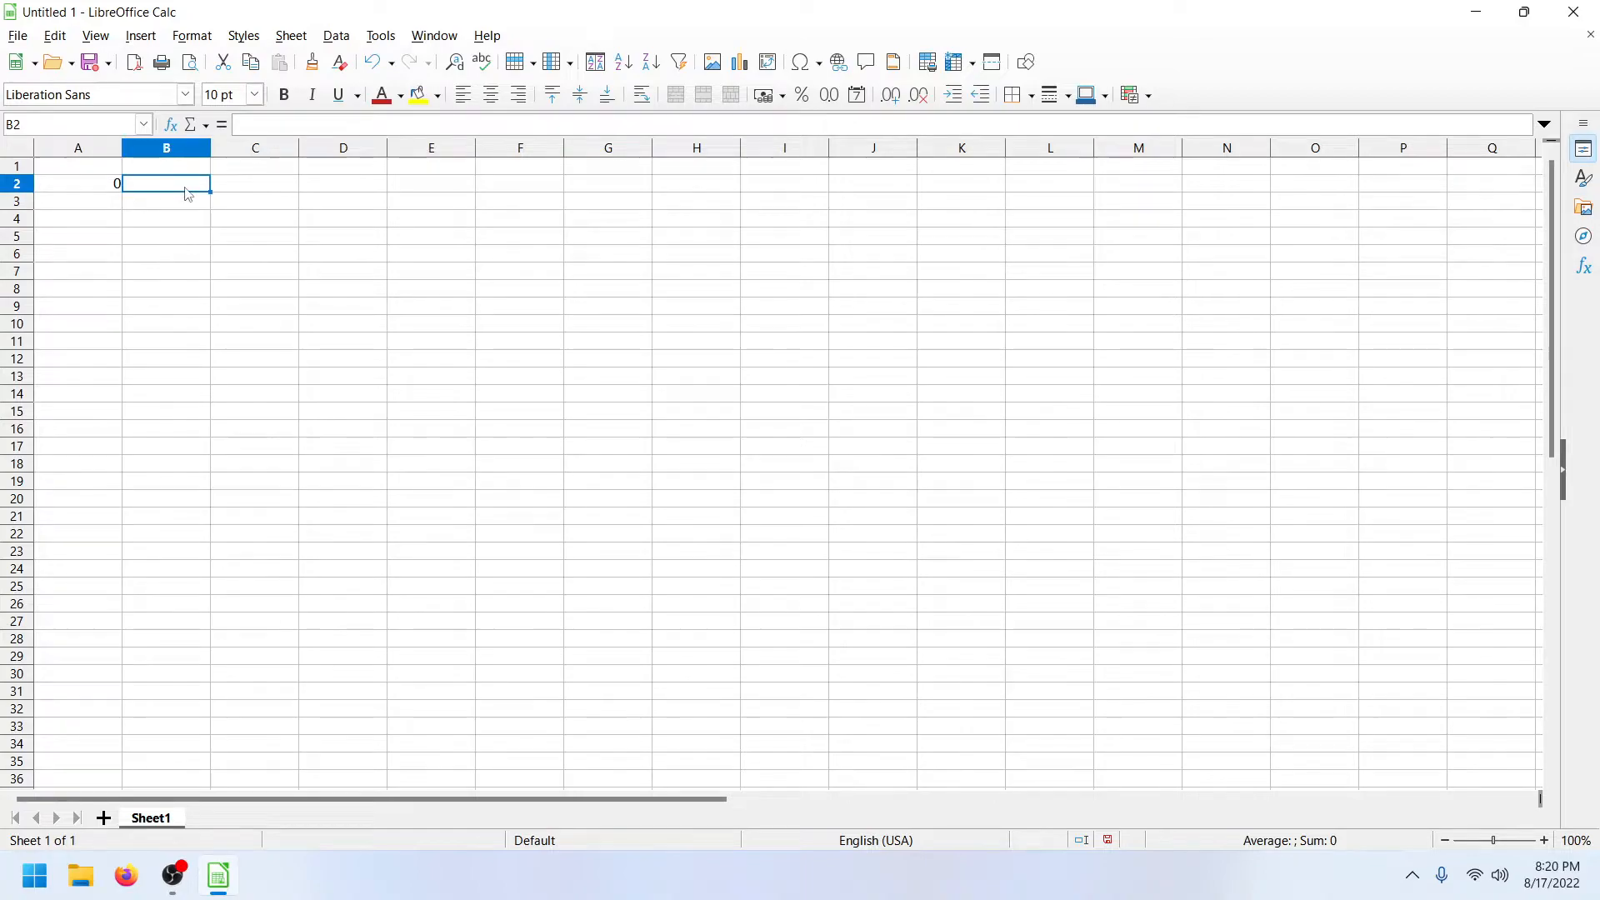
type("1")
key("Tab")
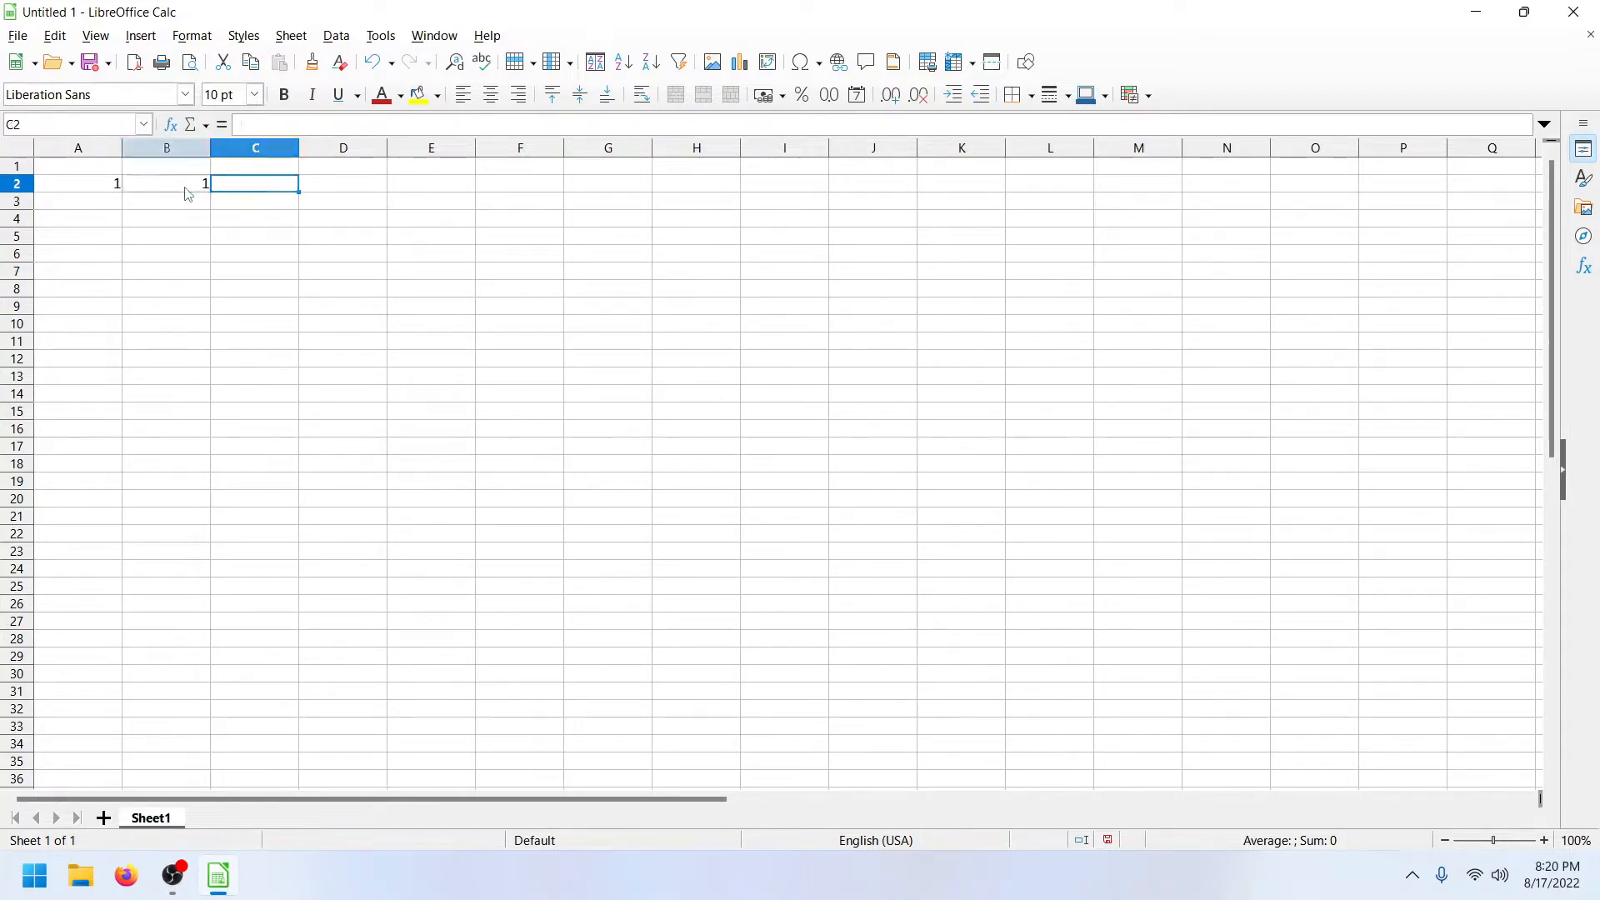
type("2")
key("Tab")
type("3")
key("Return")
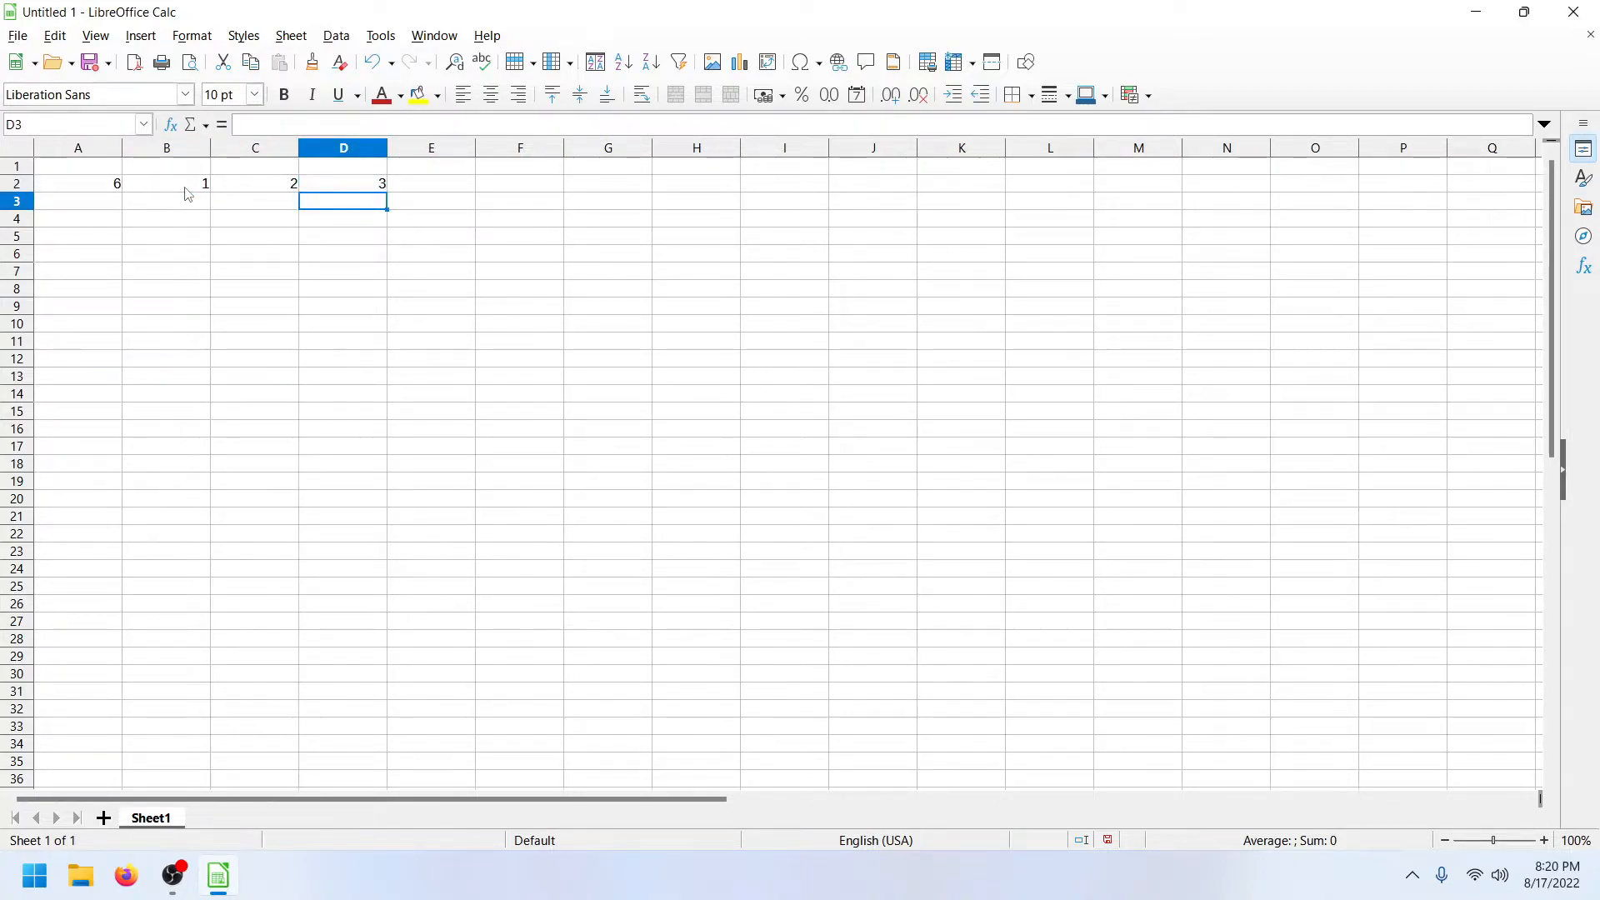
Step: Inspect the formula in cell A2 and close the untitled spreadsheet
left_click(97, 189)
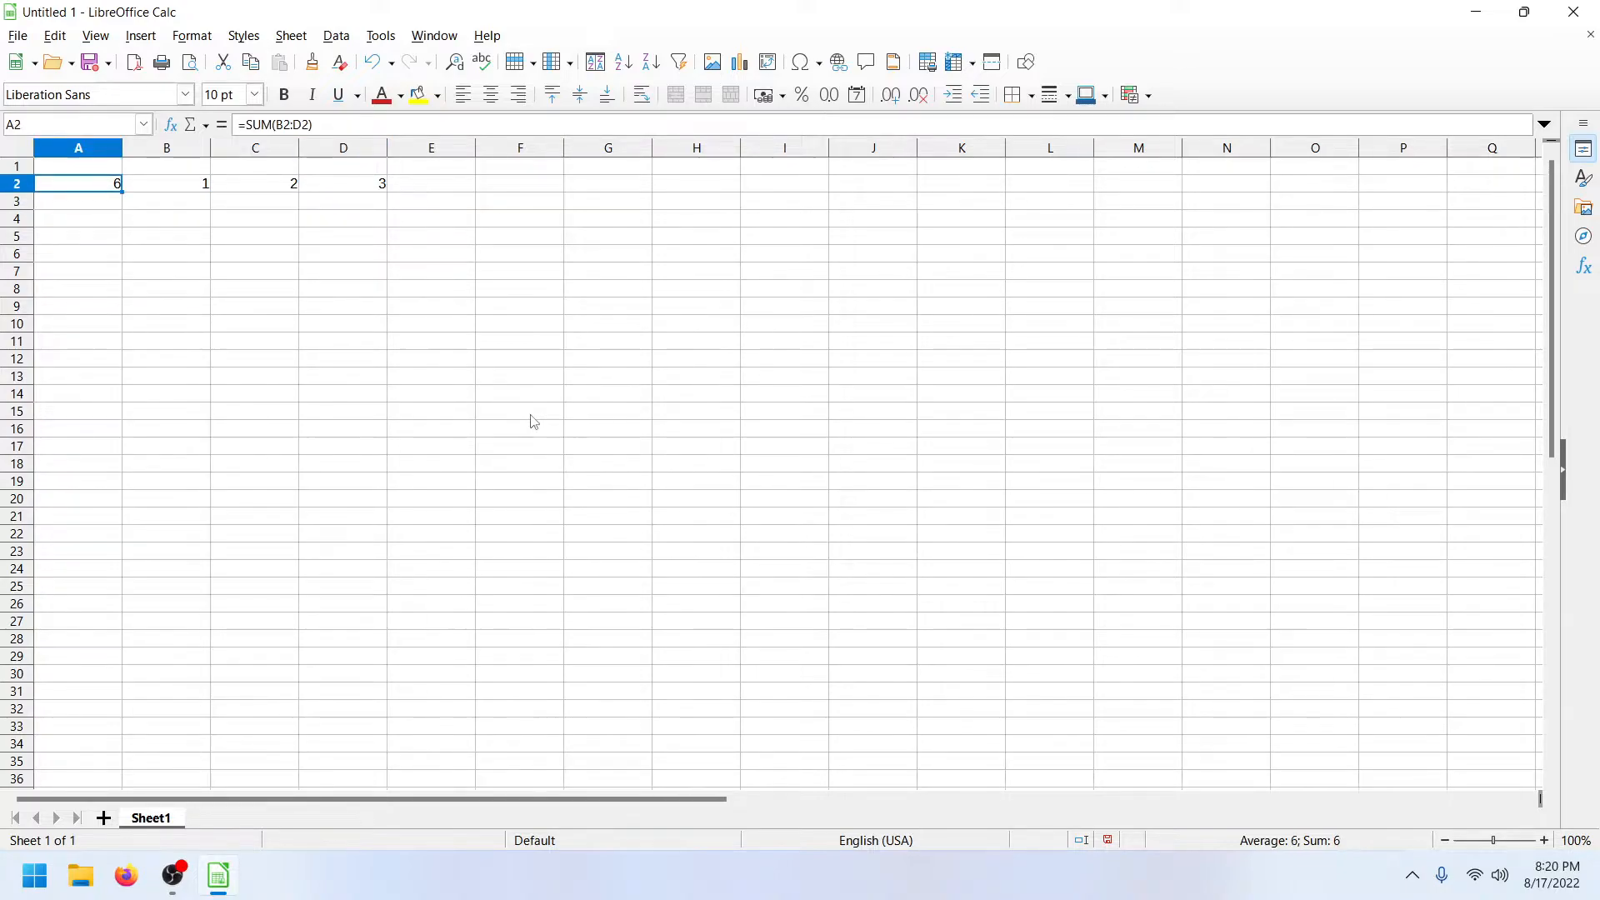
left_click(672, 257)
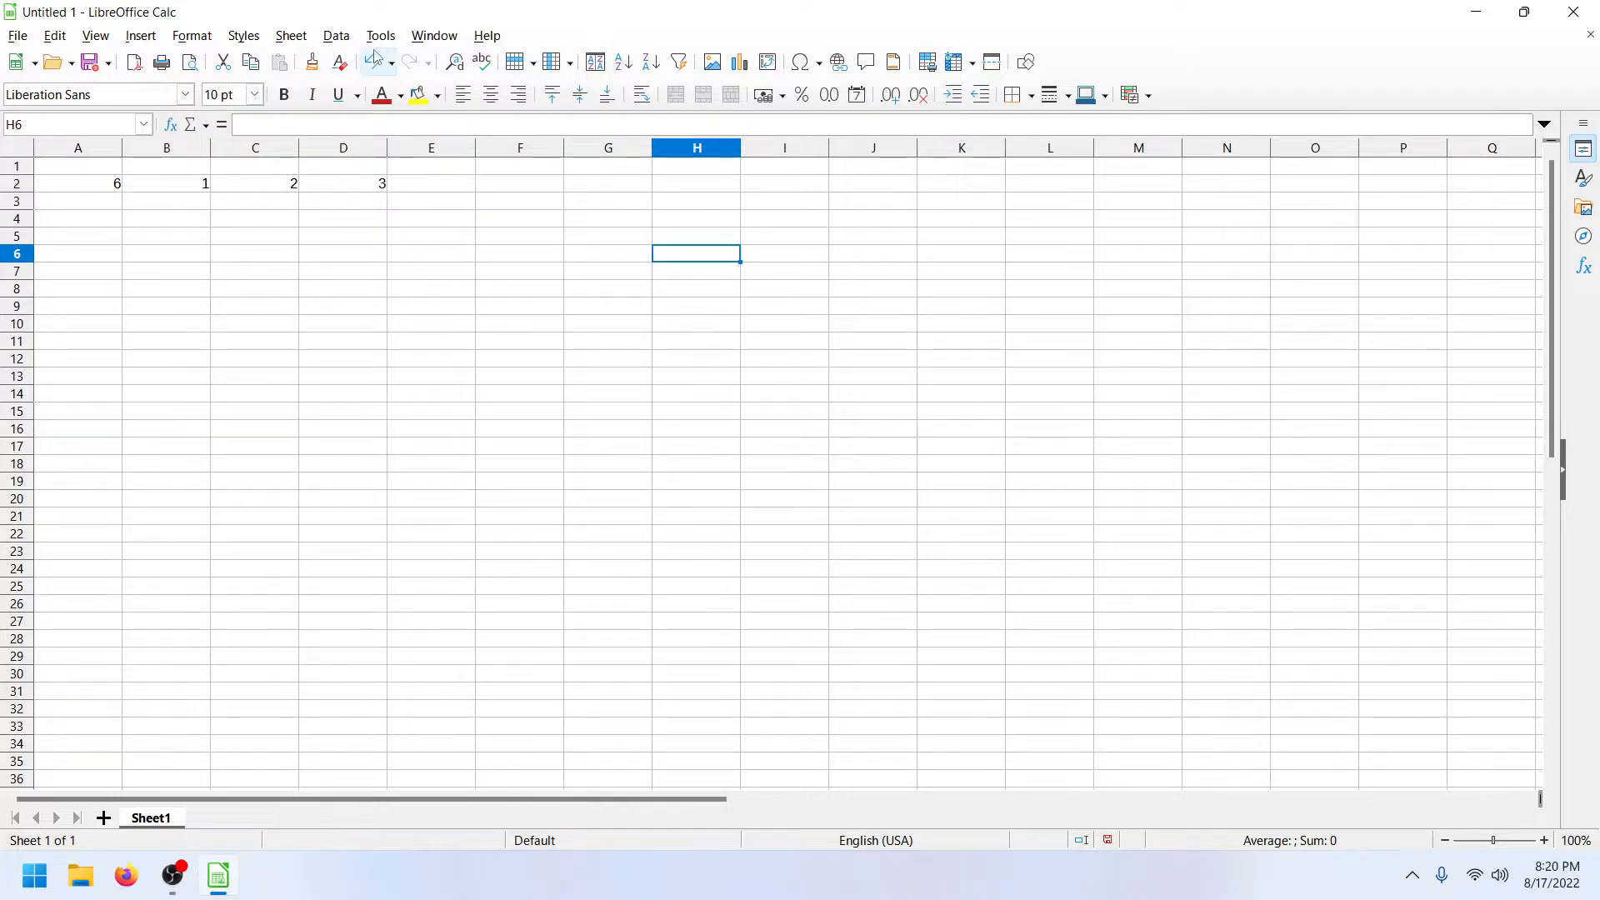
left_click(1573, 12)
left_click(898, 475)
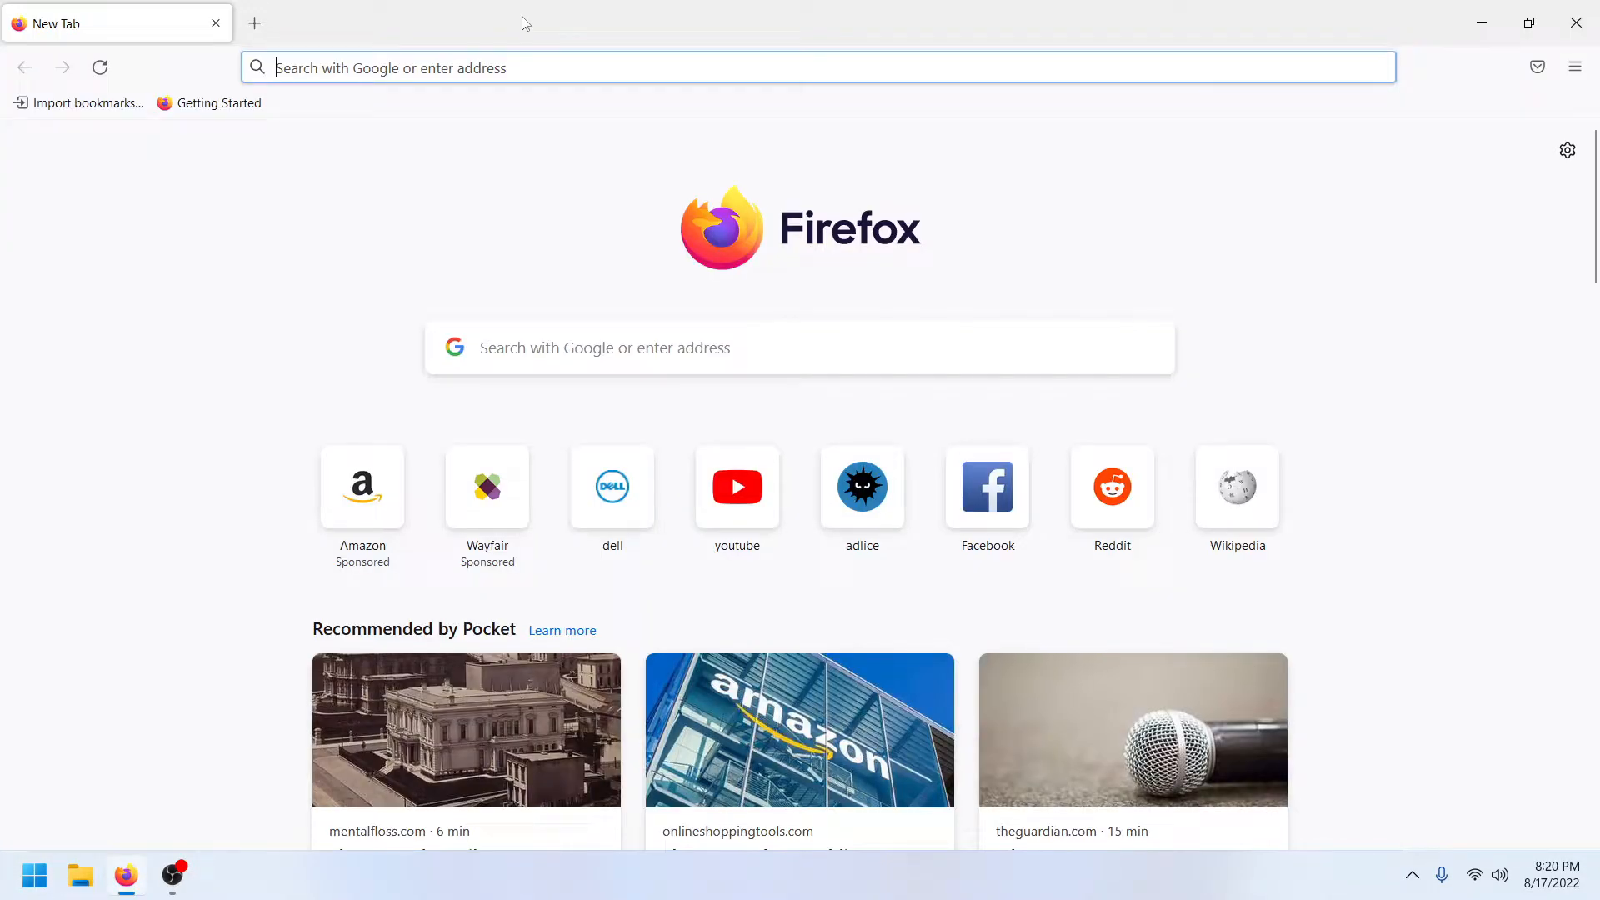
Step: In Firefox, search for "irfanview download" and open the FossHub download page linked from the official IrfanView site
type("irfanview")
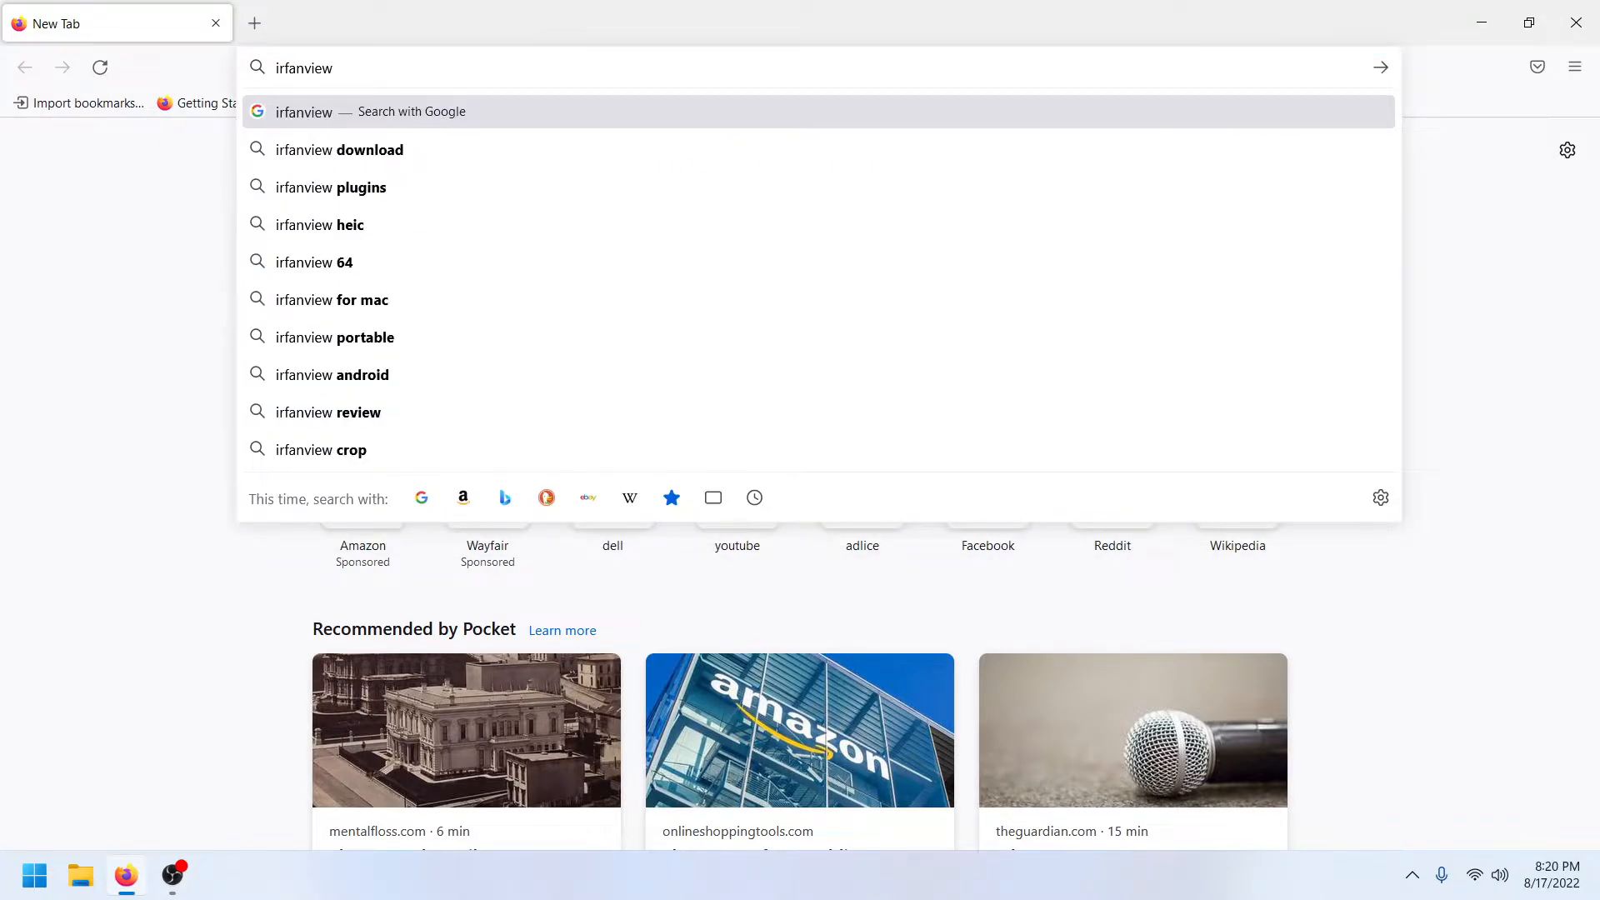
key("Down")
key("Return")
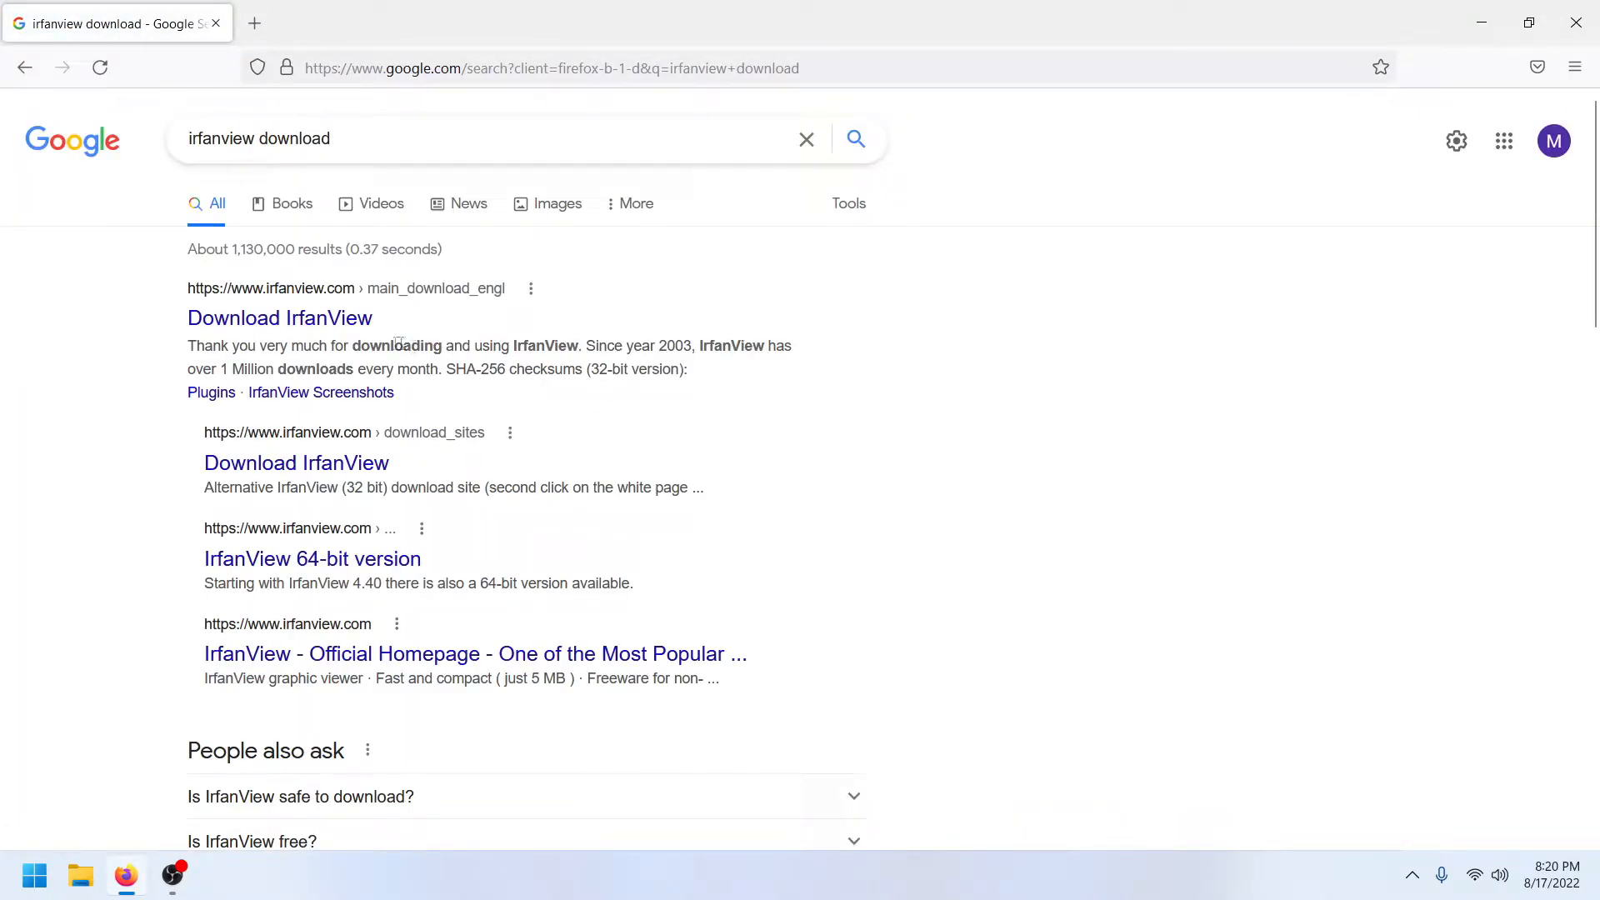
left_click(280, 317)
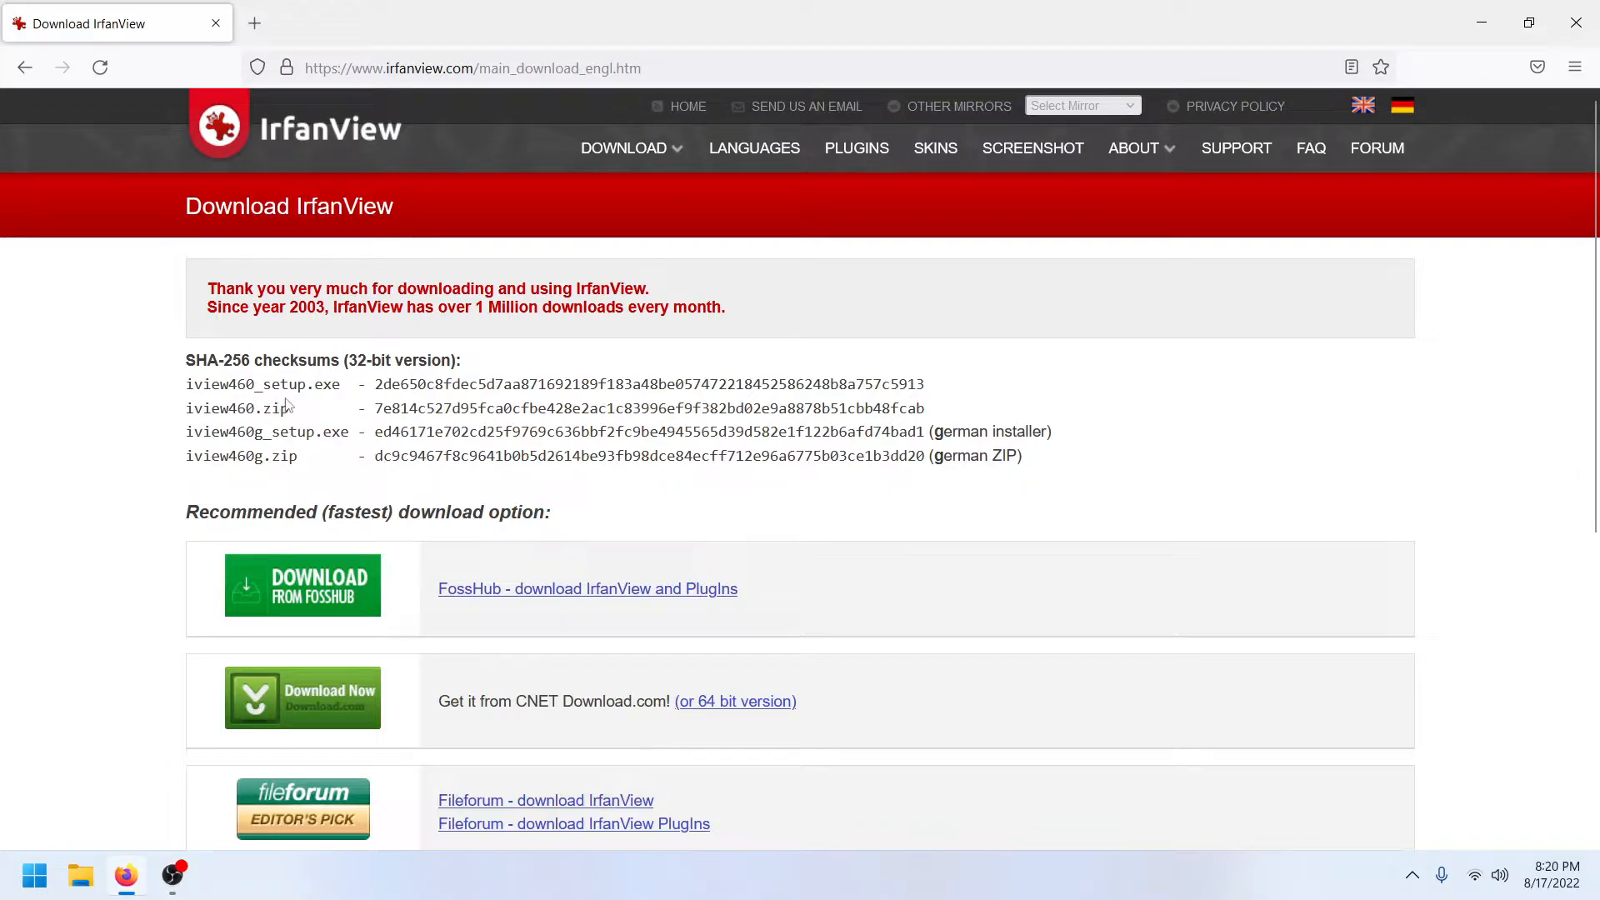
scroll(198, 553, "down", 3)
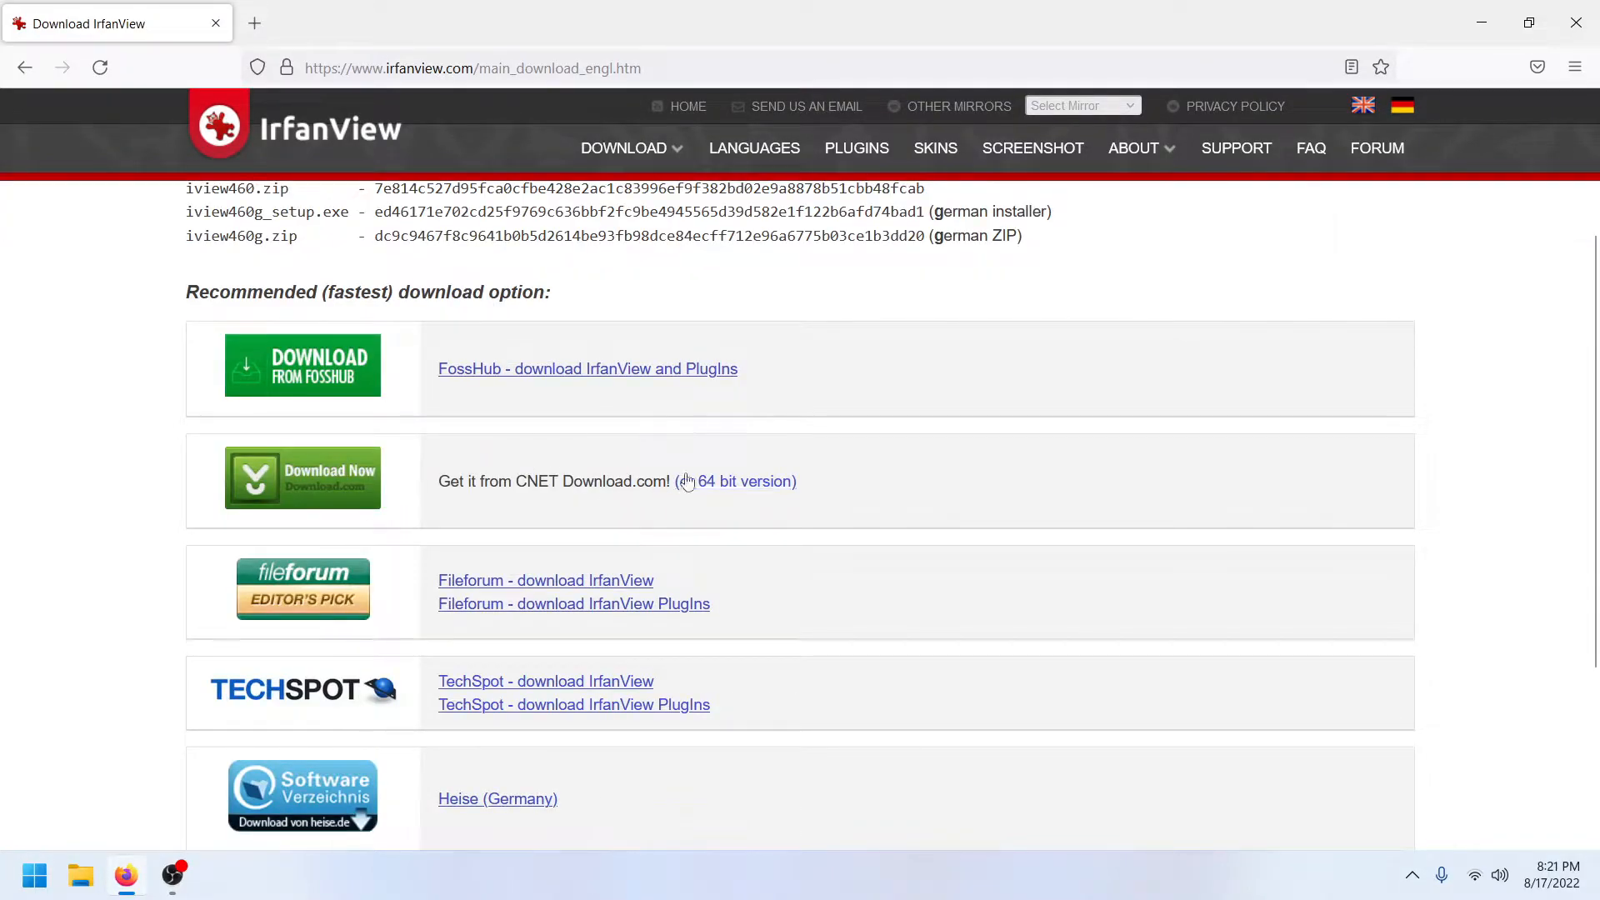
left_click(686, 369)
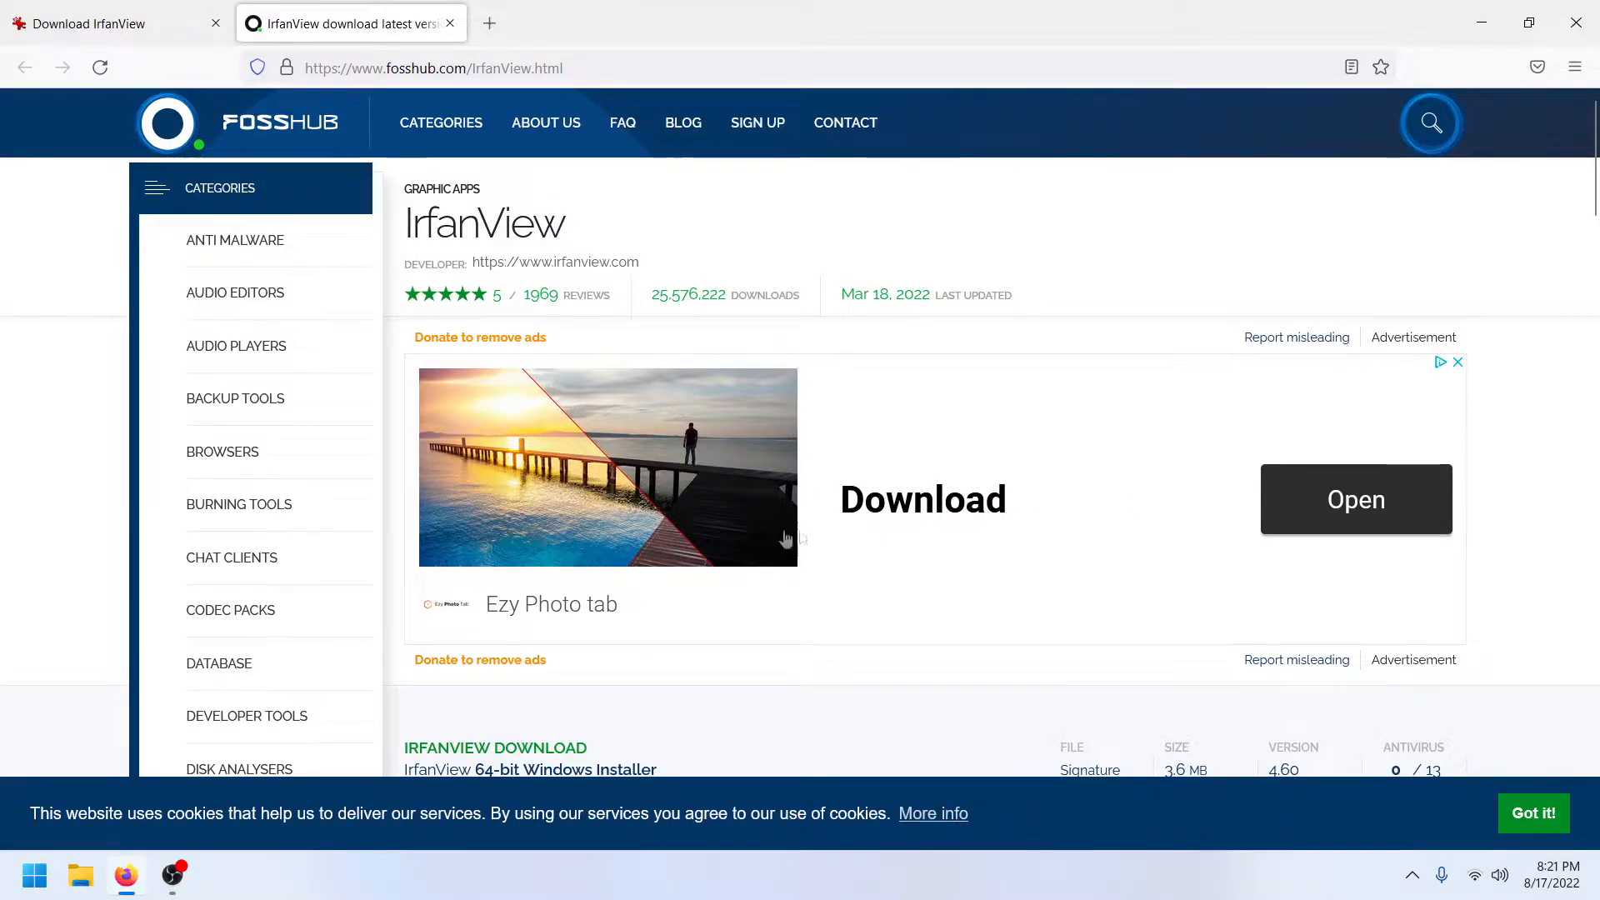
Step: Download and launch the IrfanView 64-bit PlugIns installer from FossHub, exit its setup and dismiss the Malwarebytes notification
scroll(762, 566, "down", 3)
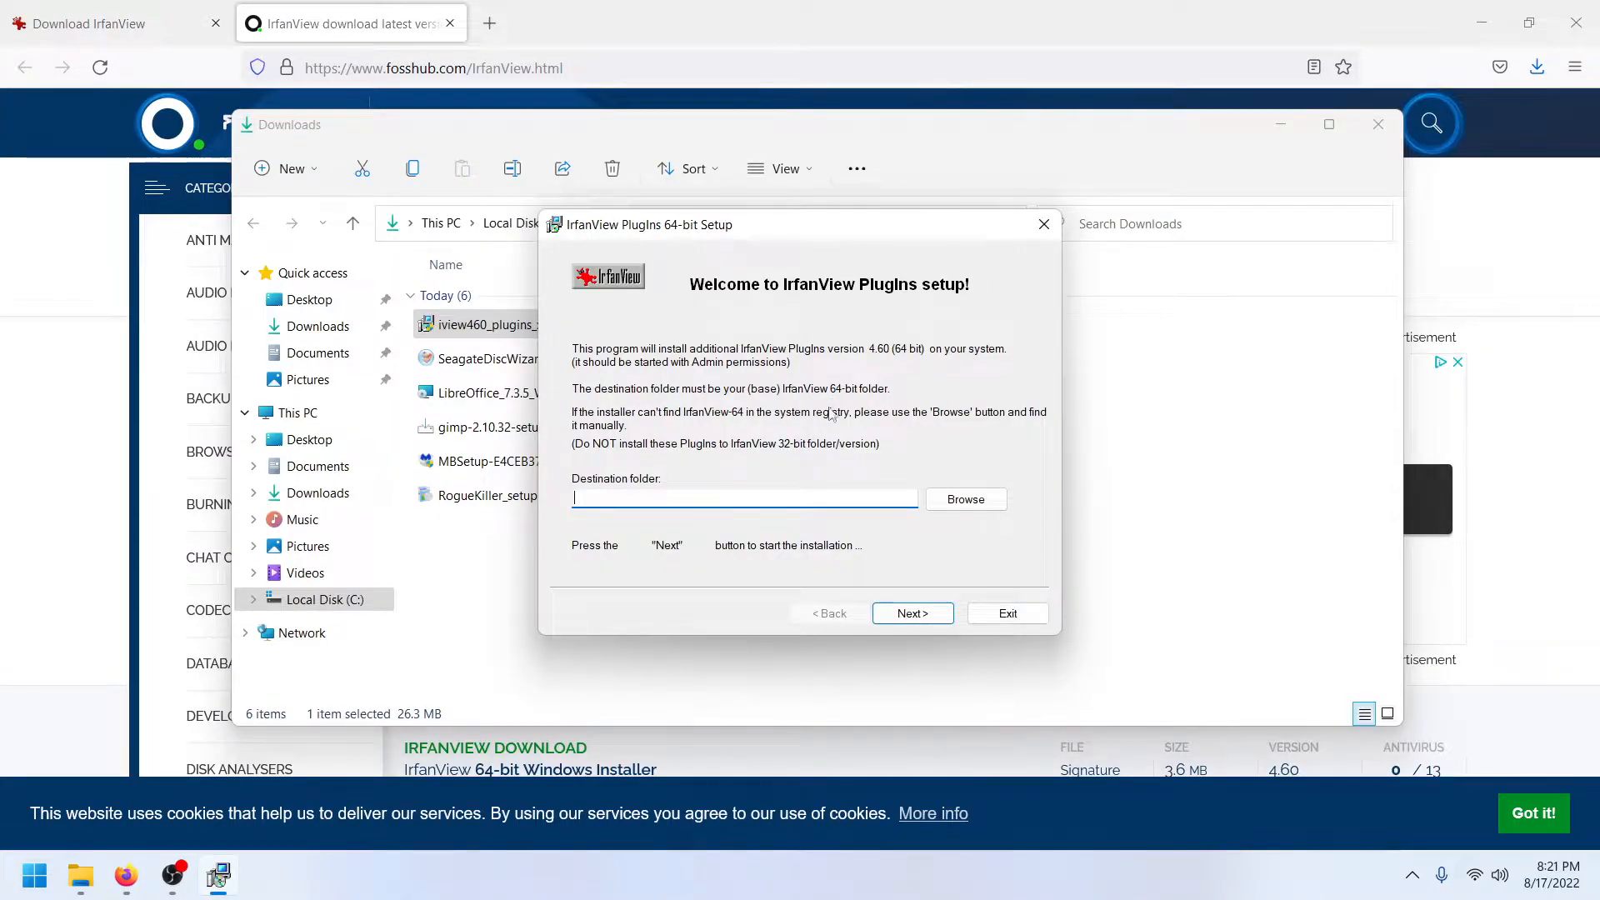
left_click(1008, 614)
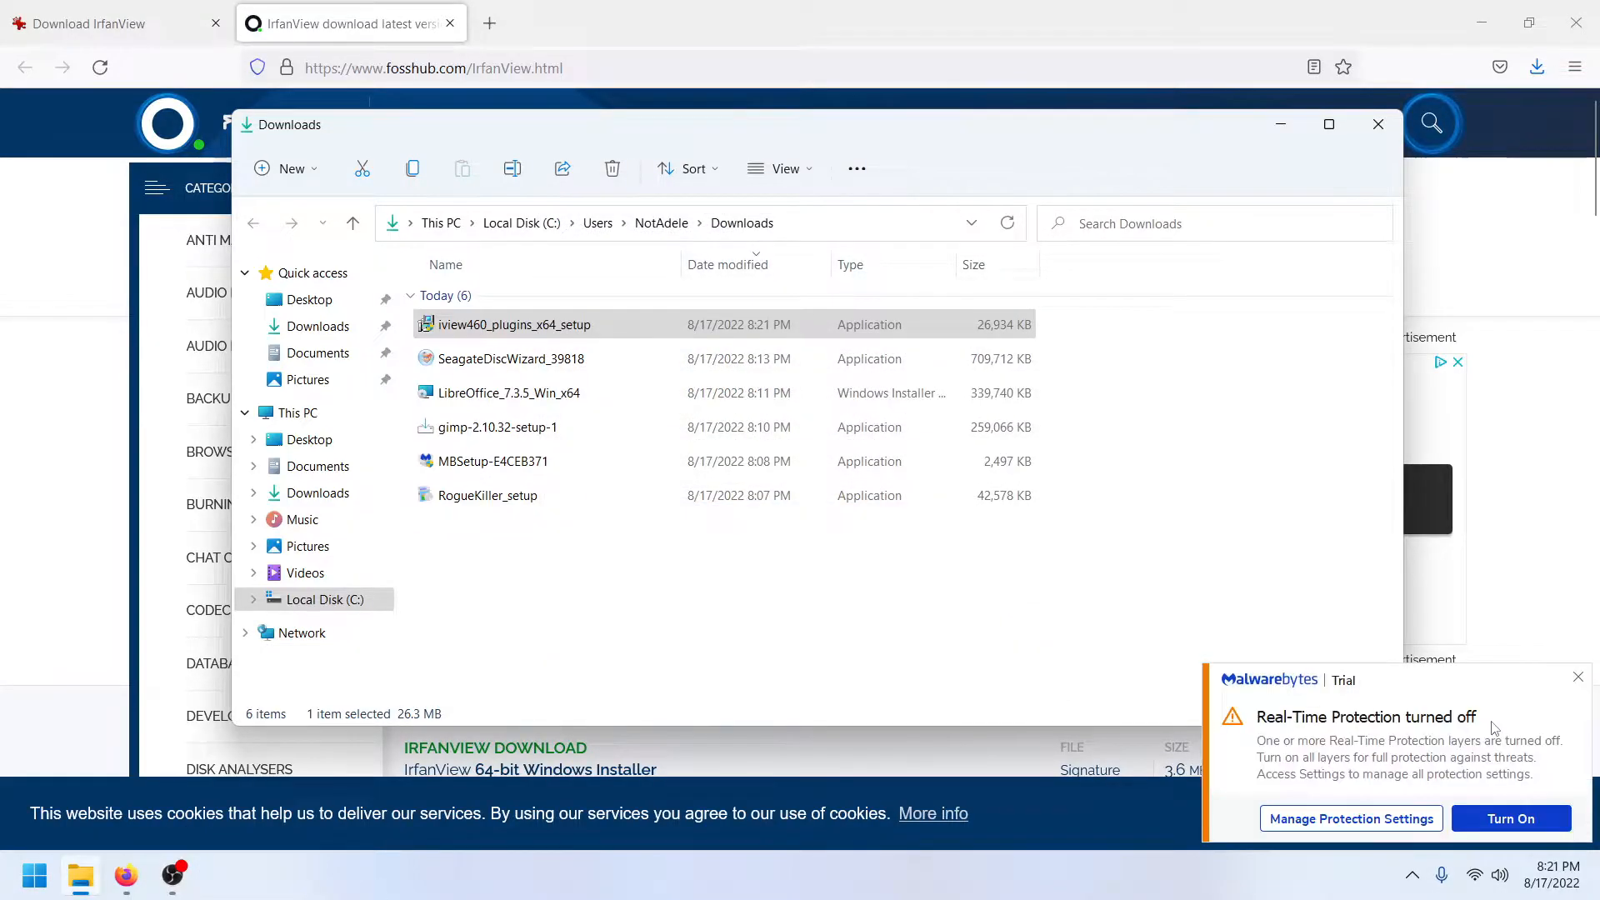
left_click(1577, 677)
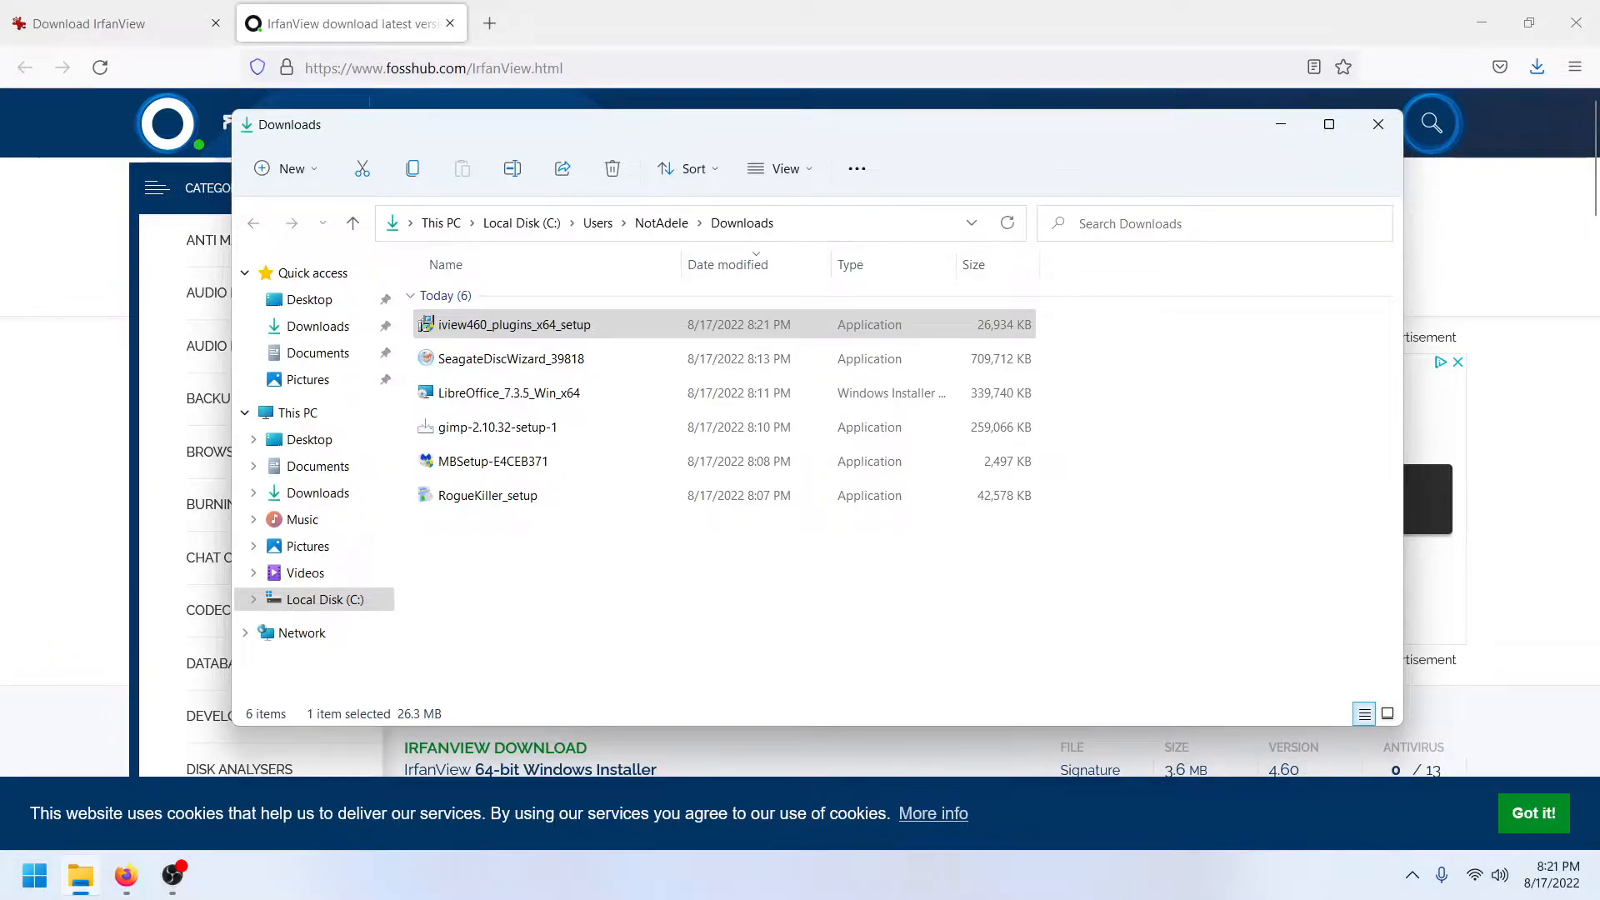
Step: In Firefox, return to the IrfanView download page and download the 64-bit version from CNET Download.com
left_click(126, 875)
scroll(250, 500, "down", 8)
left_click(122, 25)
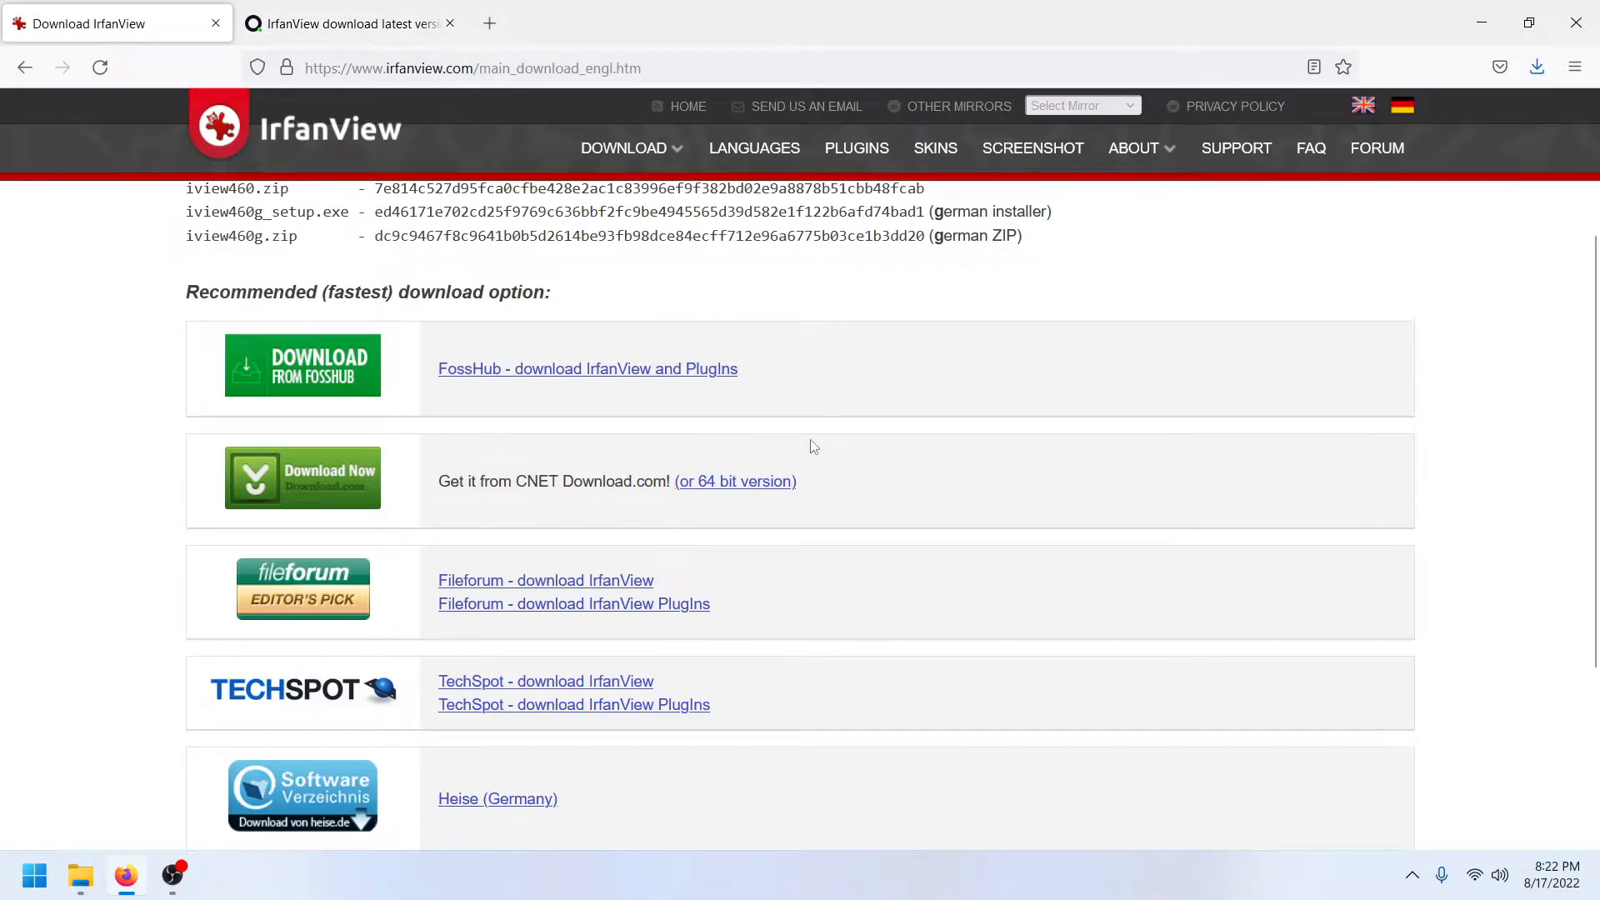
left_click(783, 479)
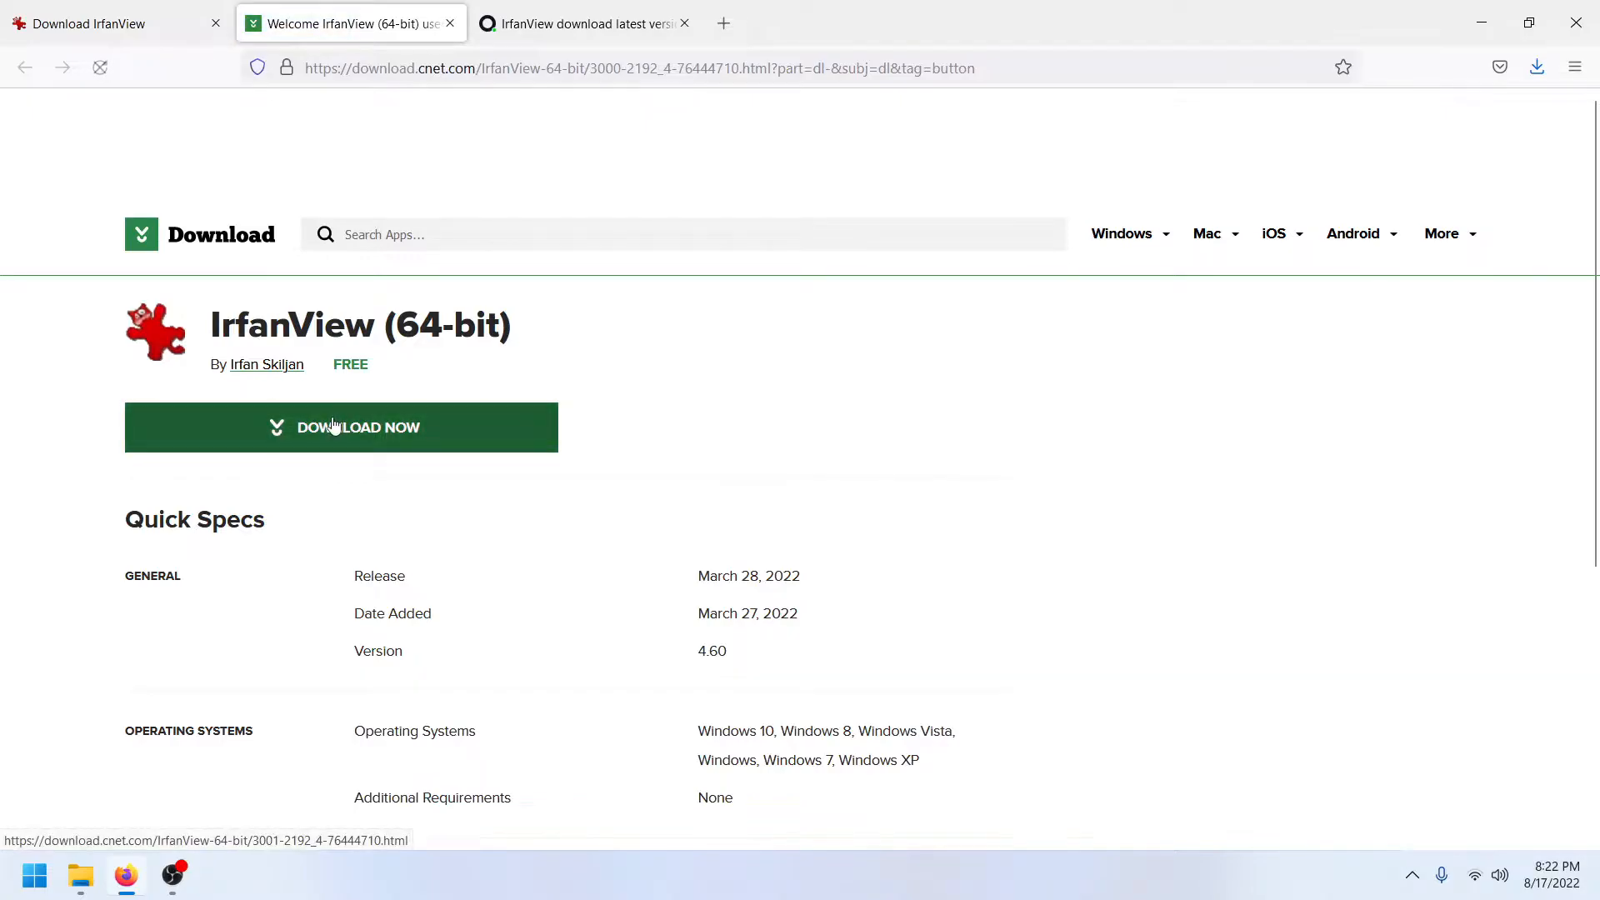
left_click(364, 431)
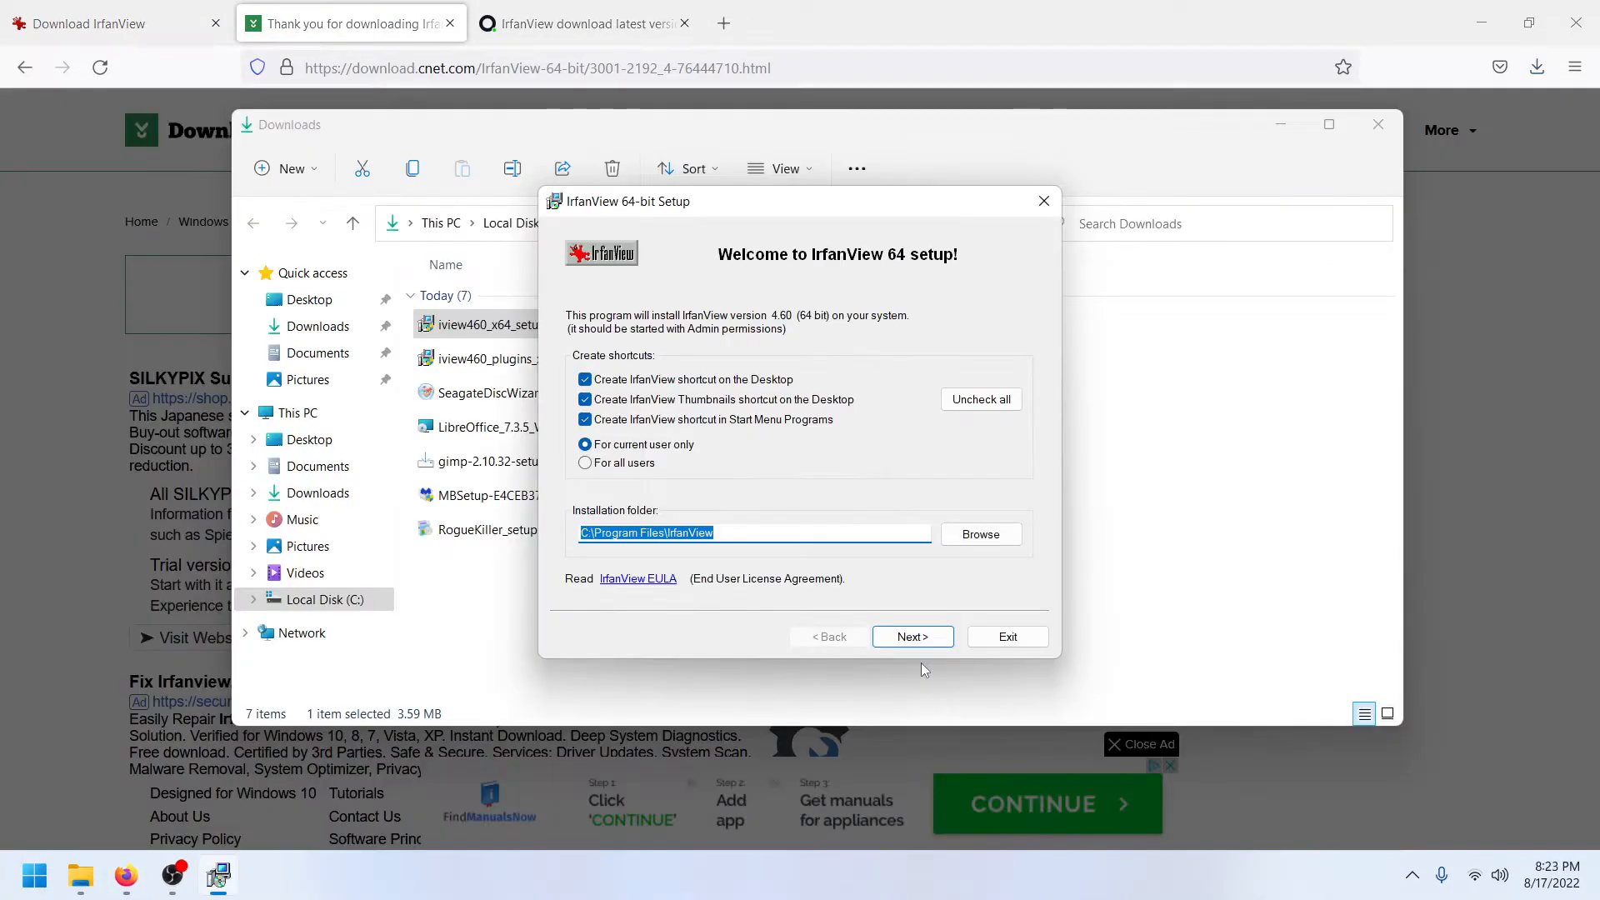
Step: Install IrfanView 64-bit for all users in C:\Program Files\IrfanView and dismiss the RogueKiller offer
left_click(585, 463)
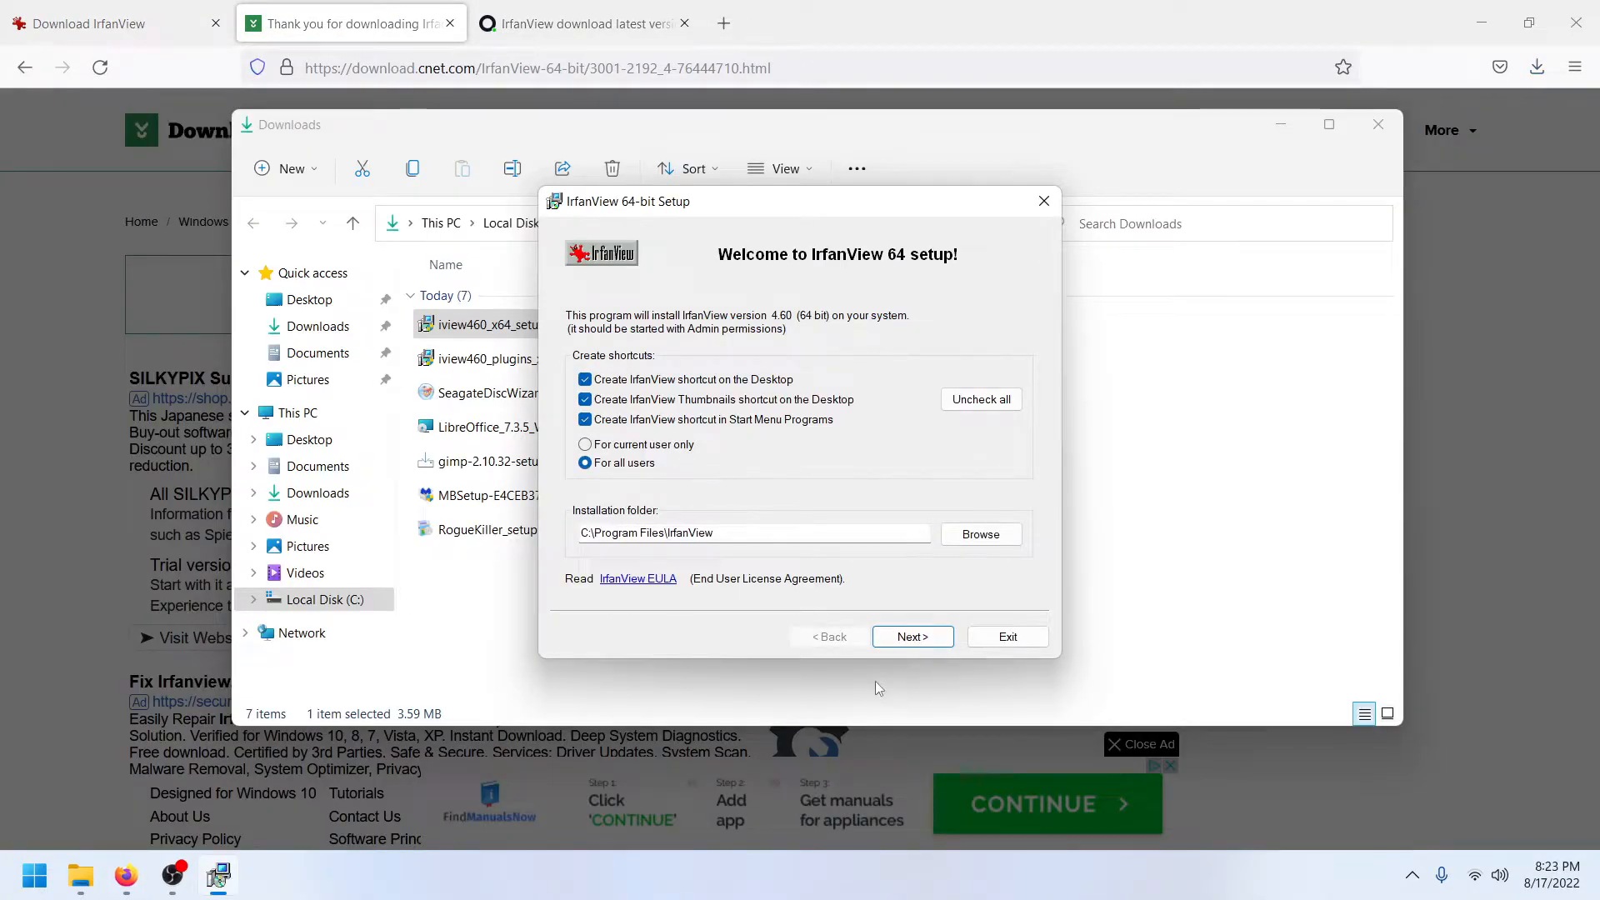
left_click(912, 637)
left_click(913, 637)
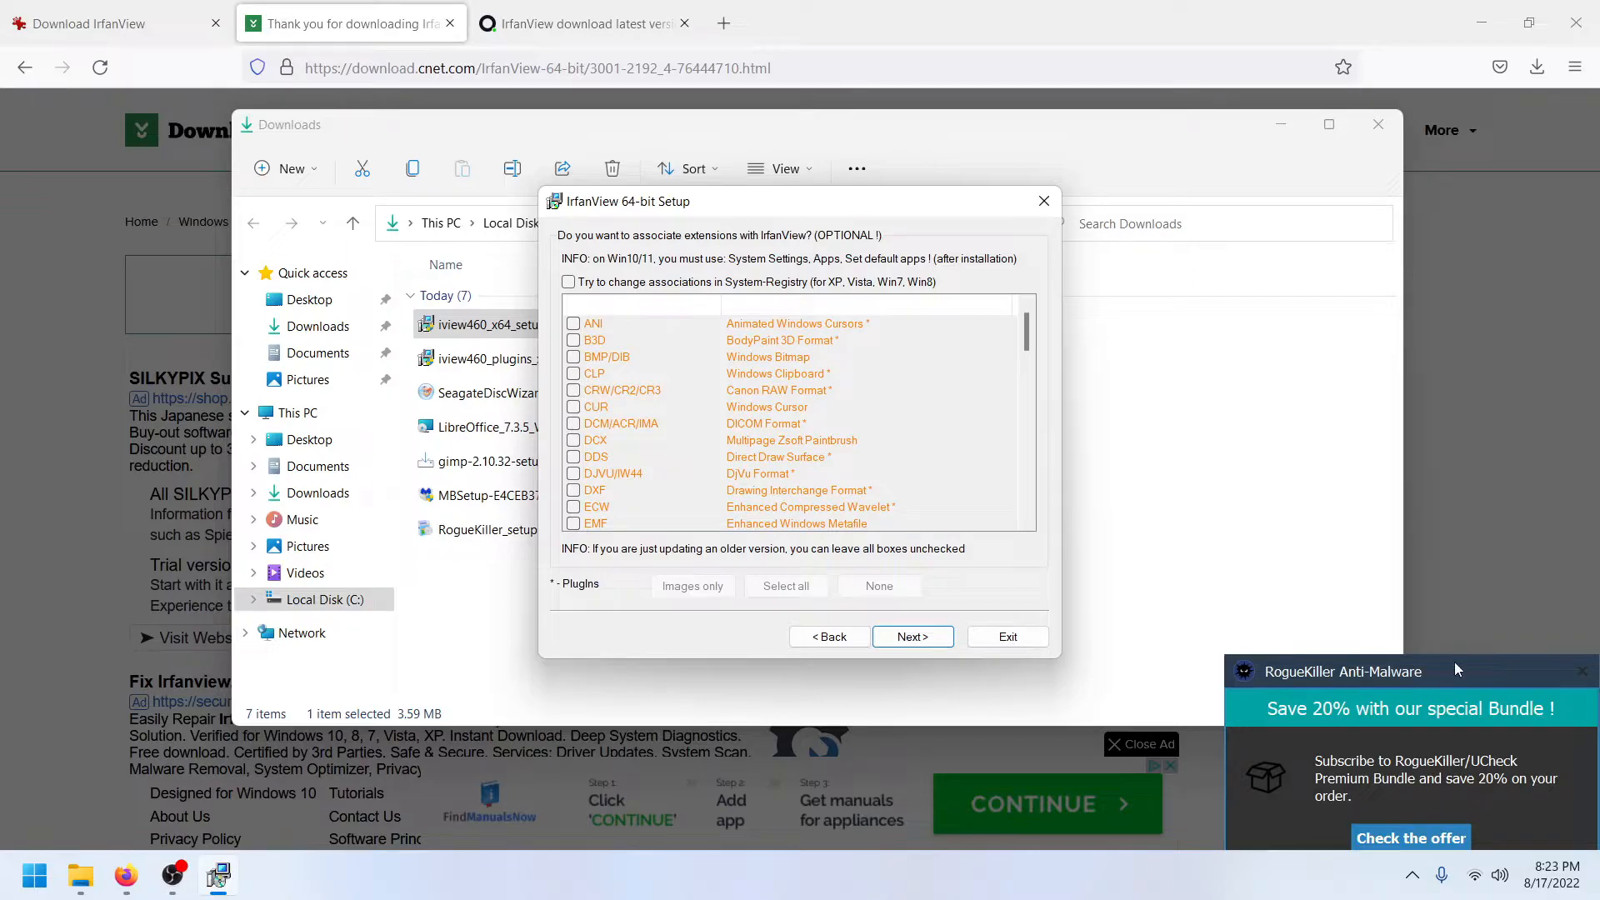
left_click(1582, 672)
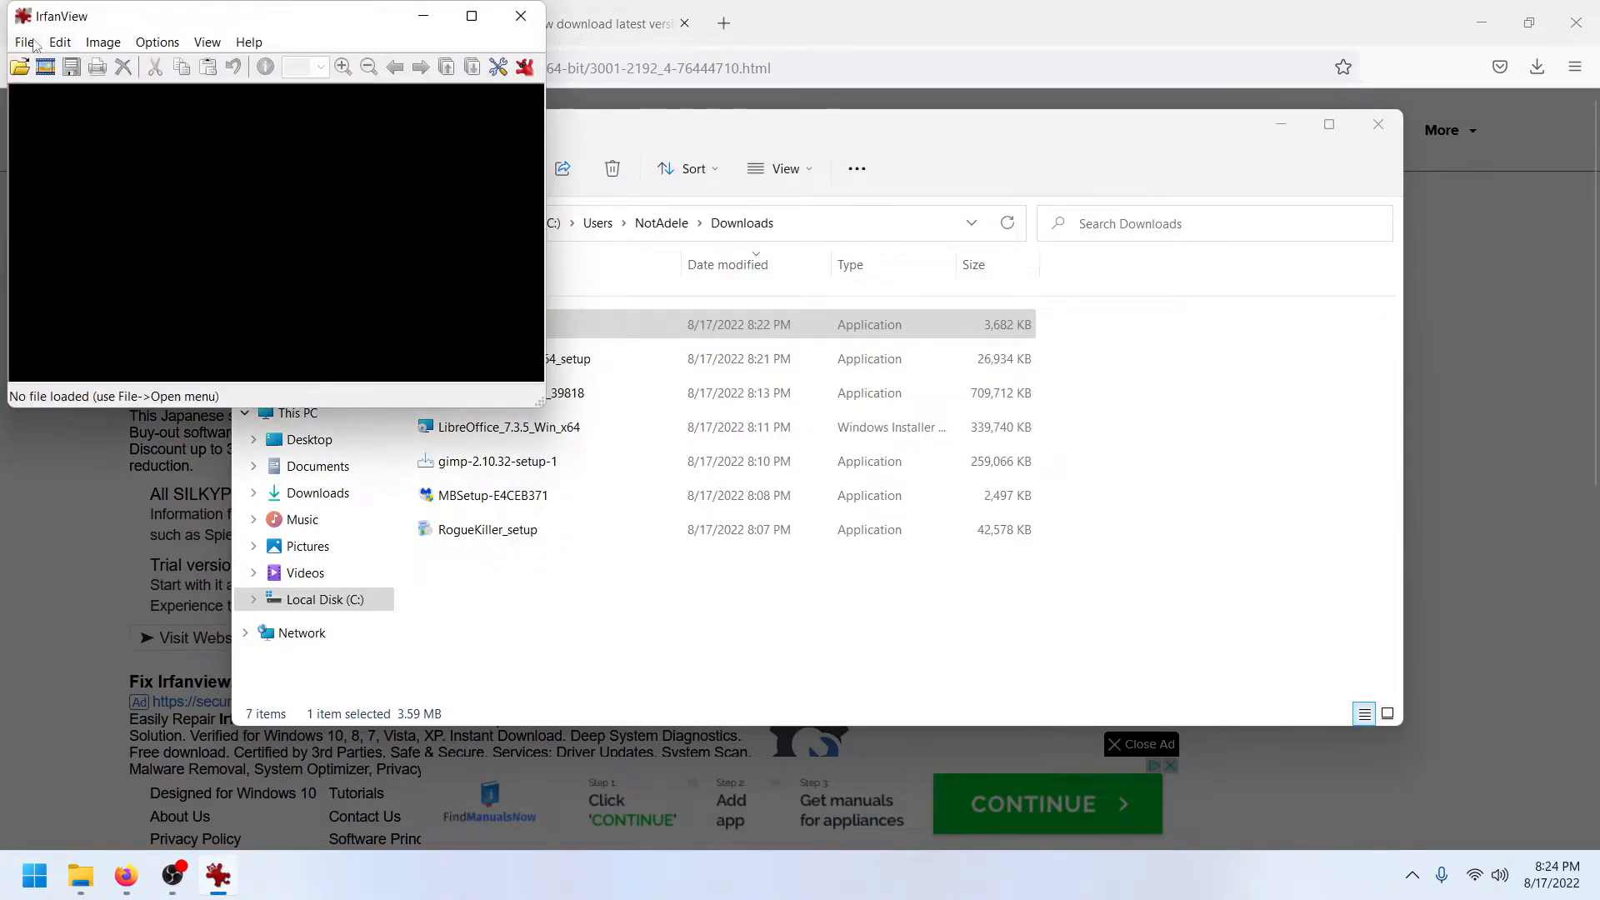
Step: Look at the editing commands IrfanView offers and close the program
left_click(56, 42)
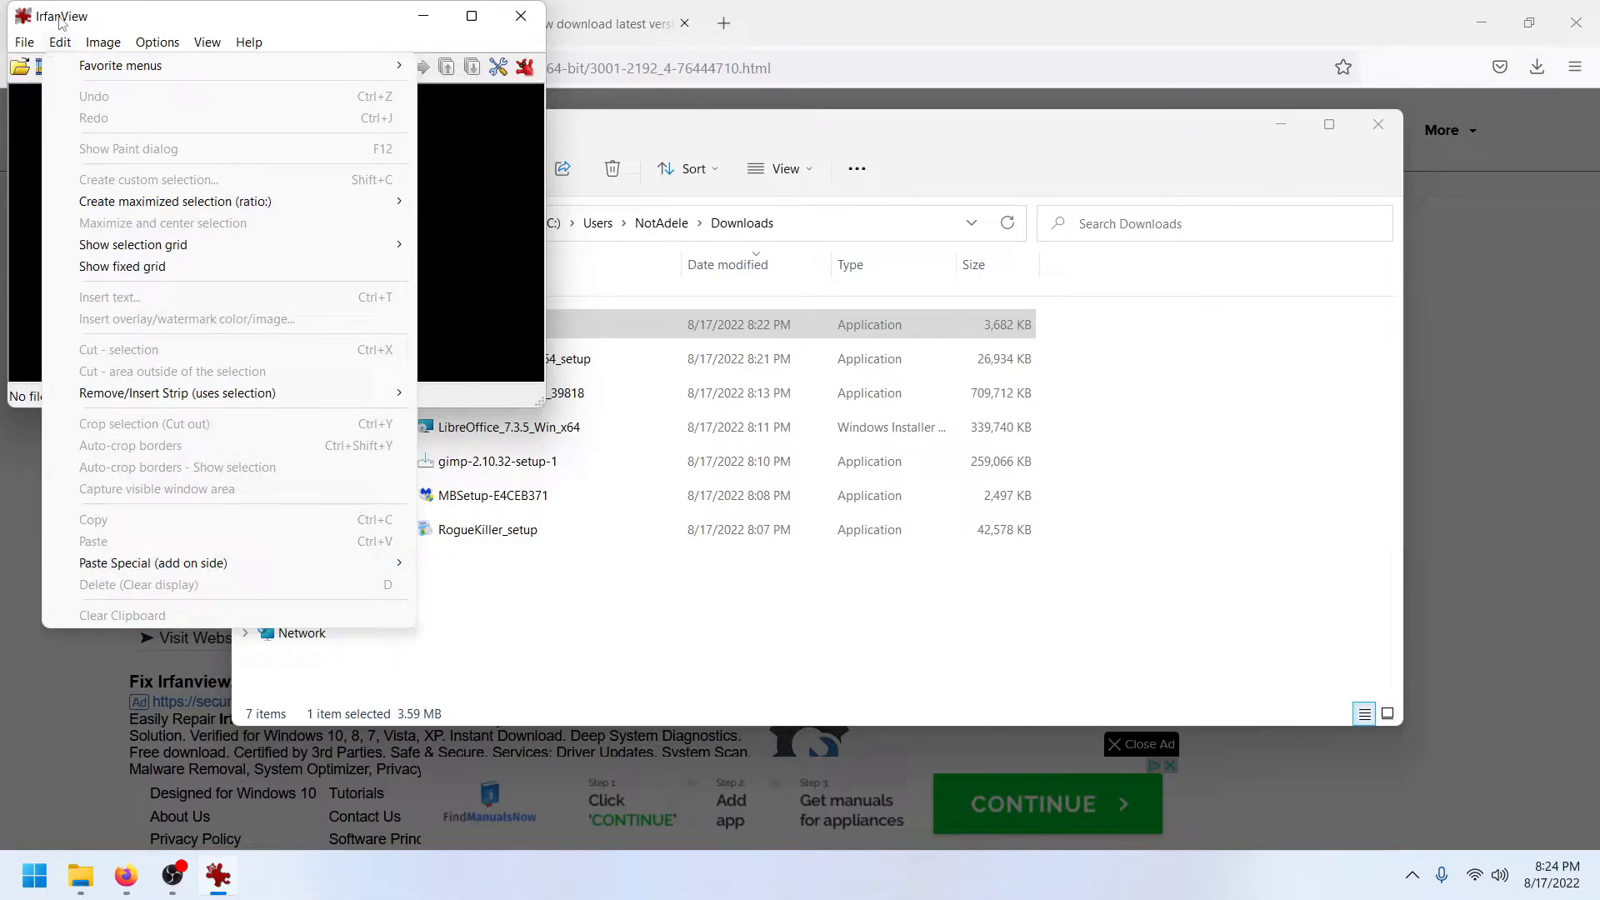
left_click_drag(101, 26, 205, 26)
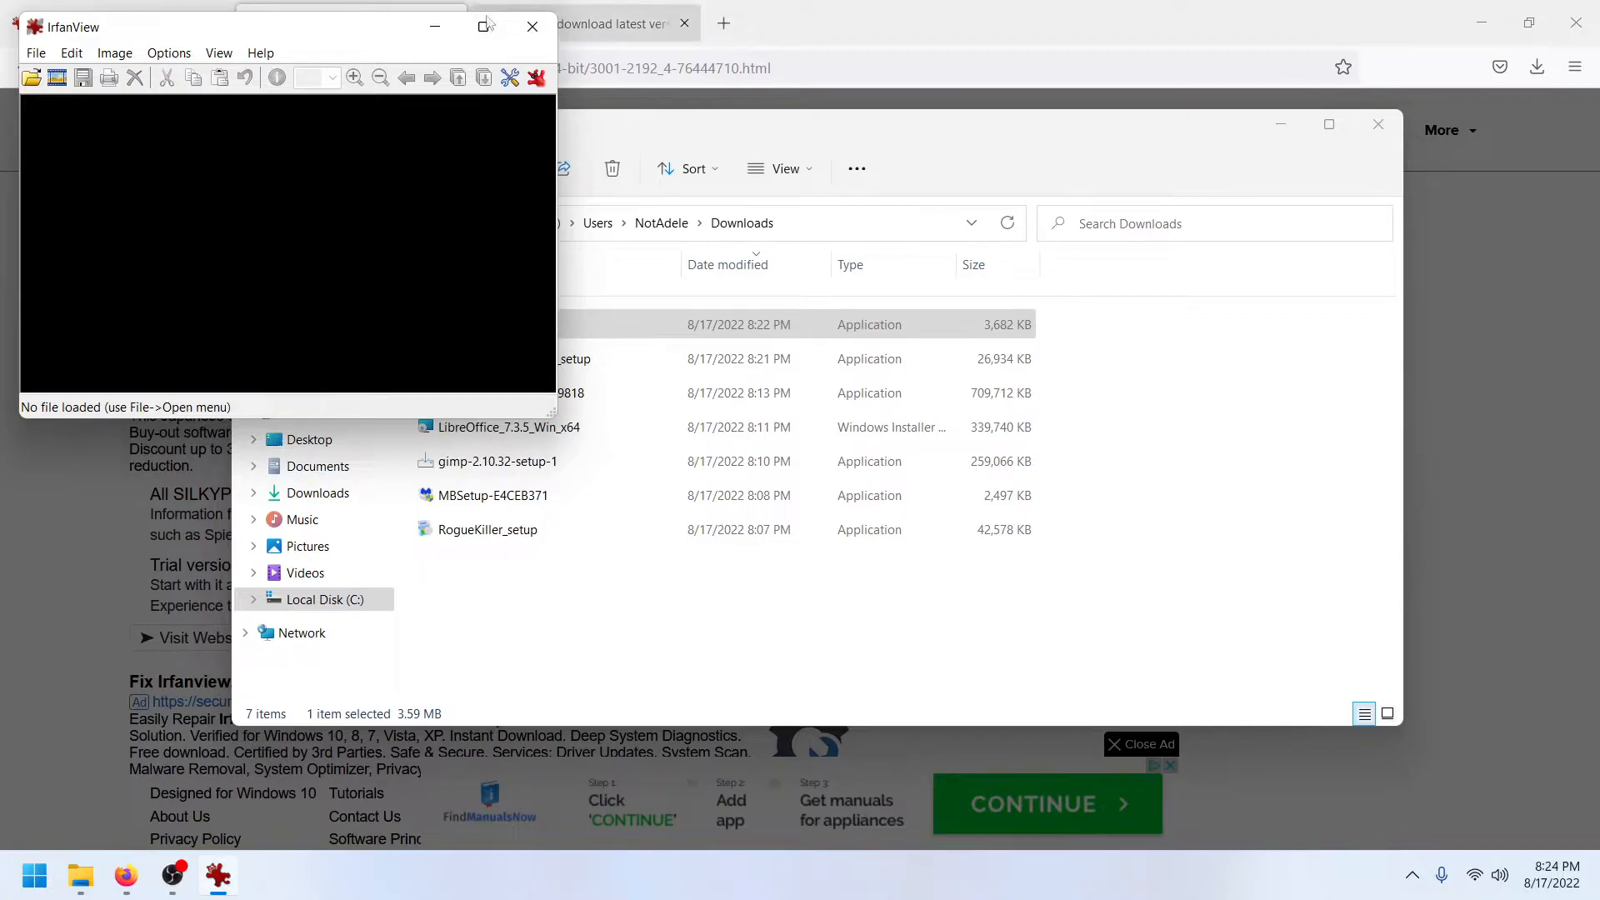
left_click(553, 28)
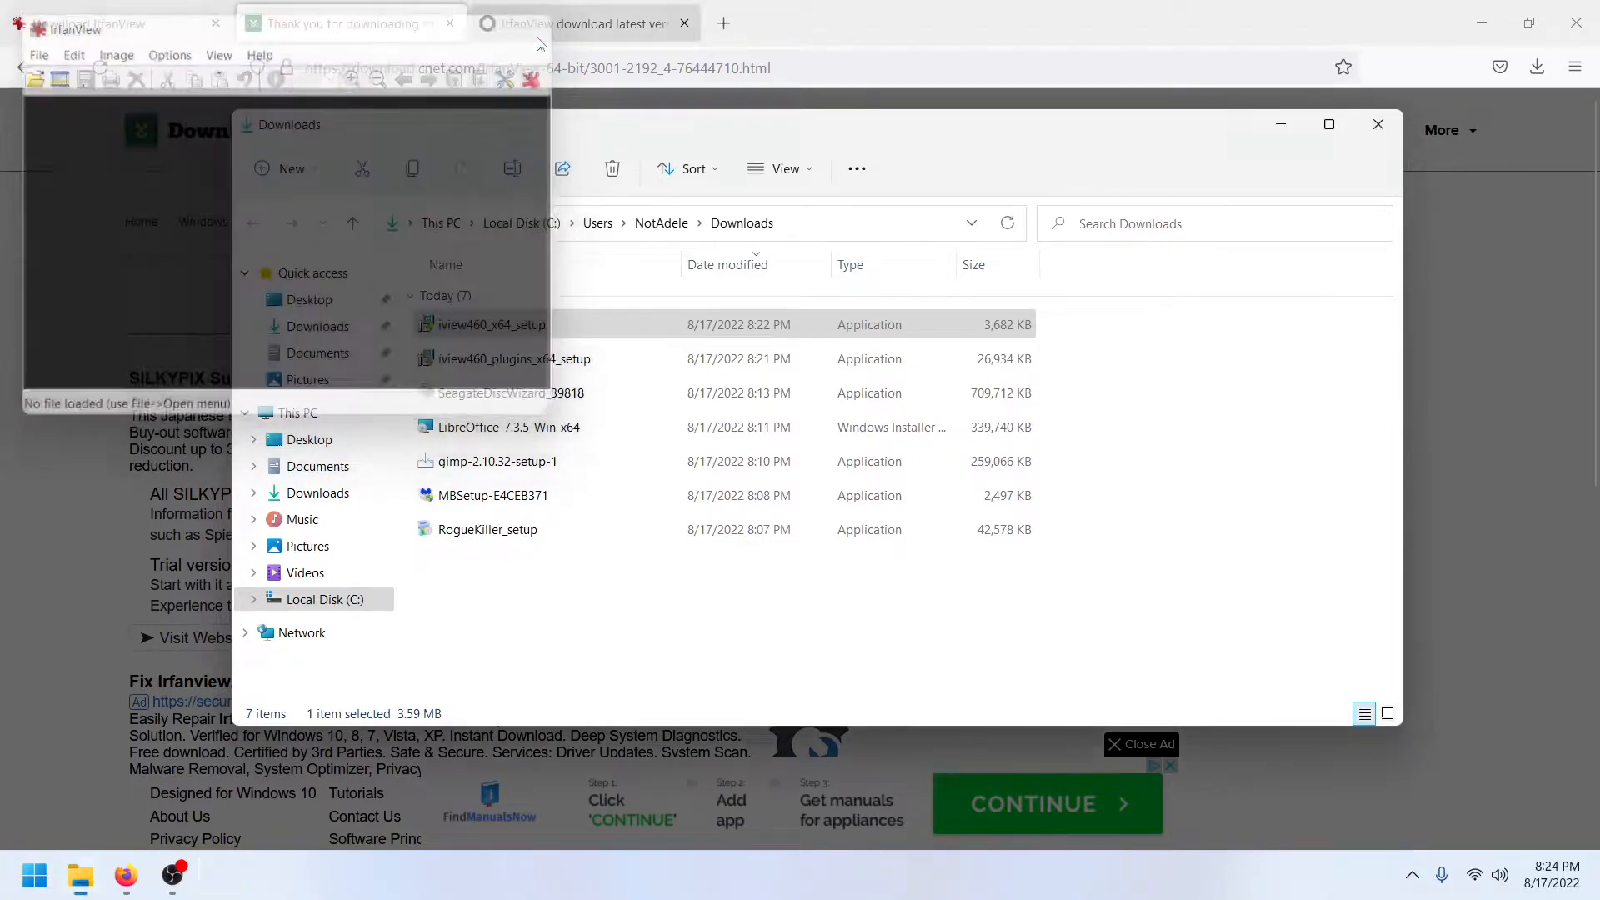
Step: Close the Downloads folder, the CNET Shopping pop-up and the CNET download page
left_click(1378, 124)
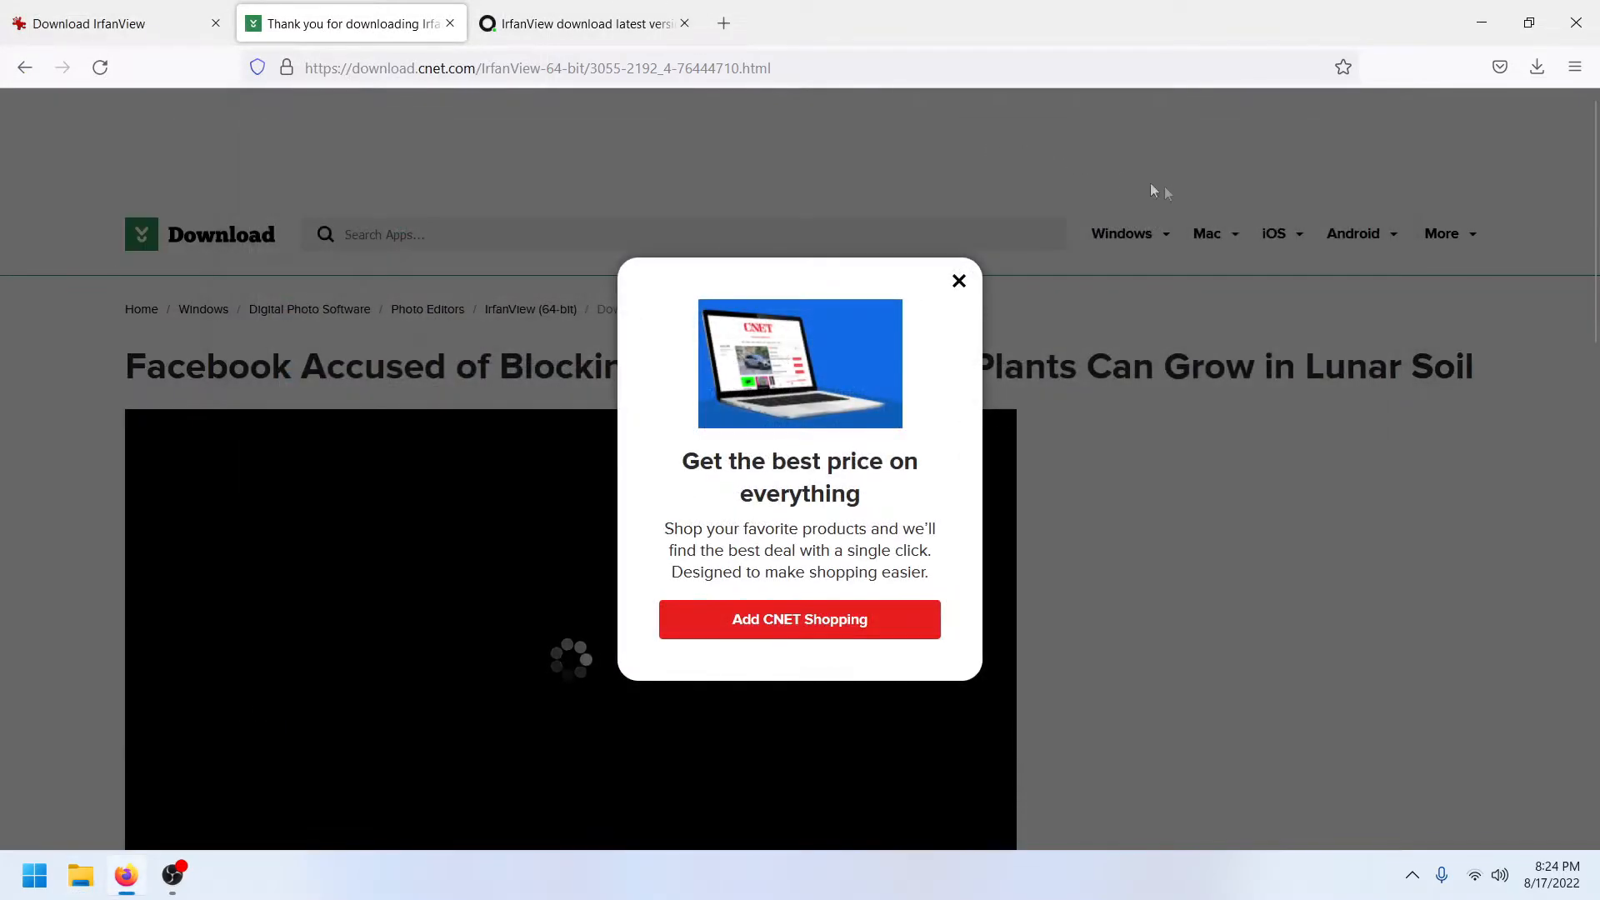
left_click(958, 280)
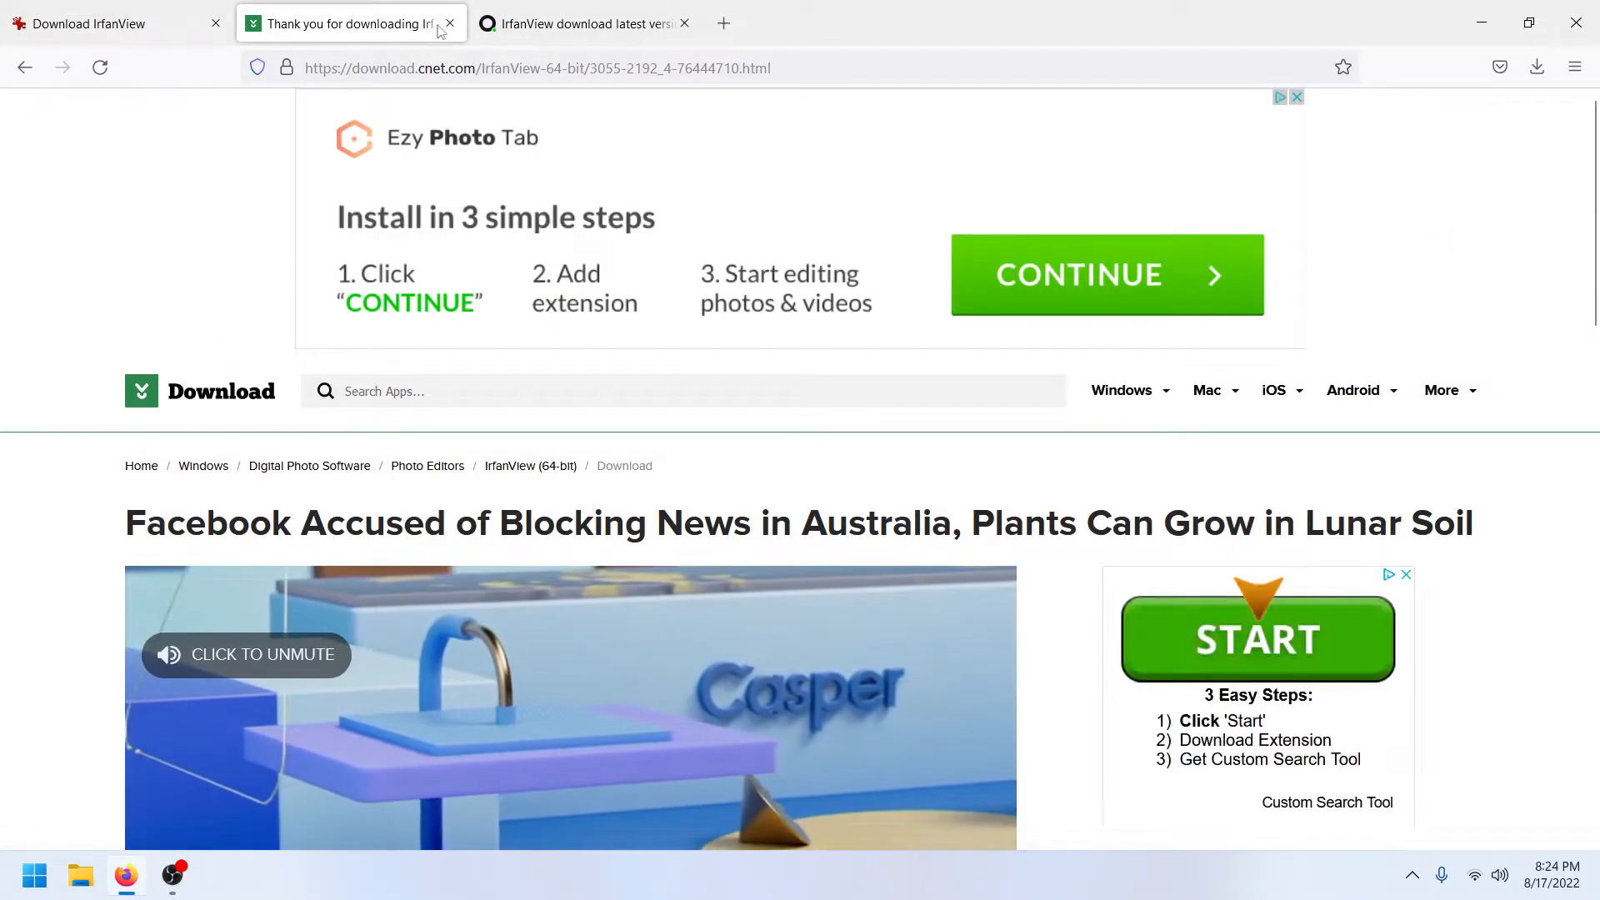
left_click(450, 23)
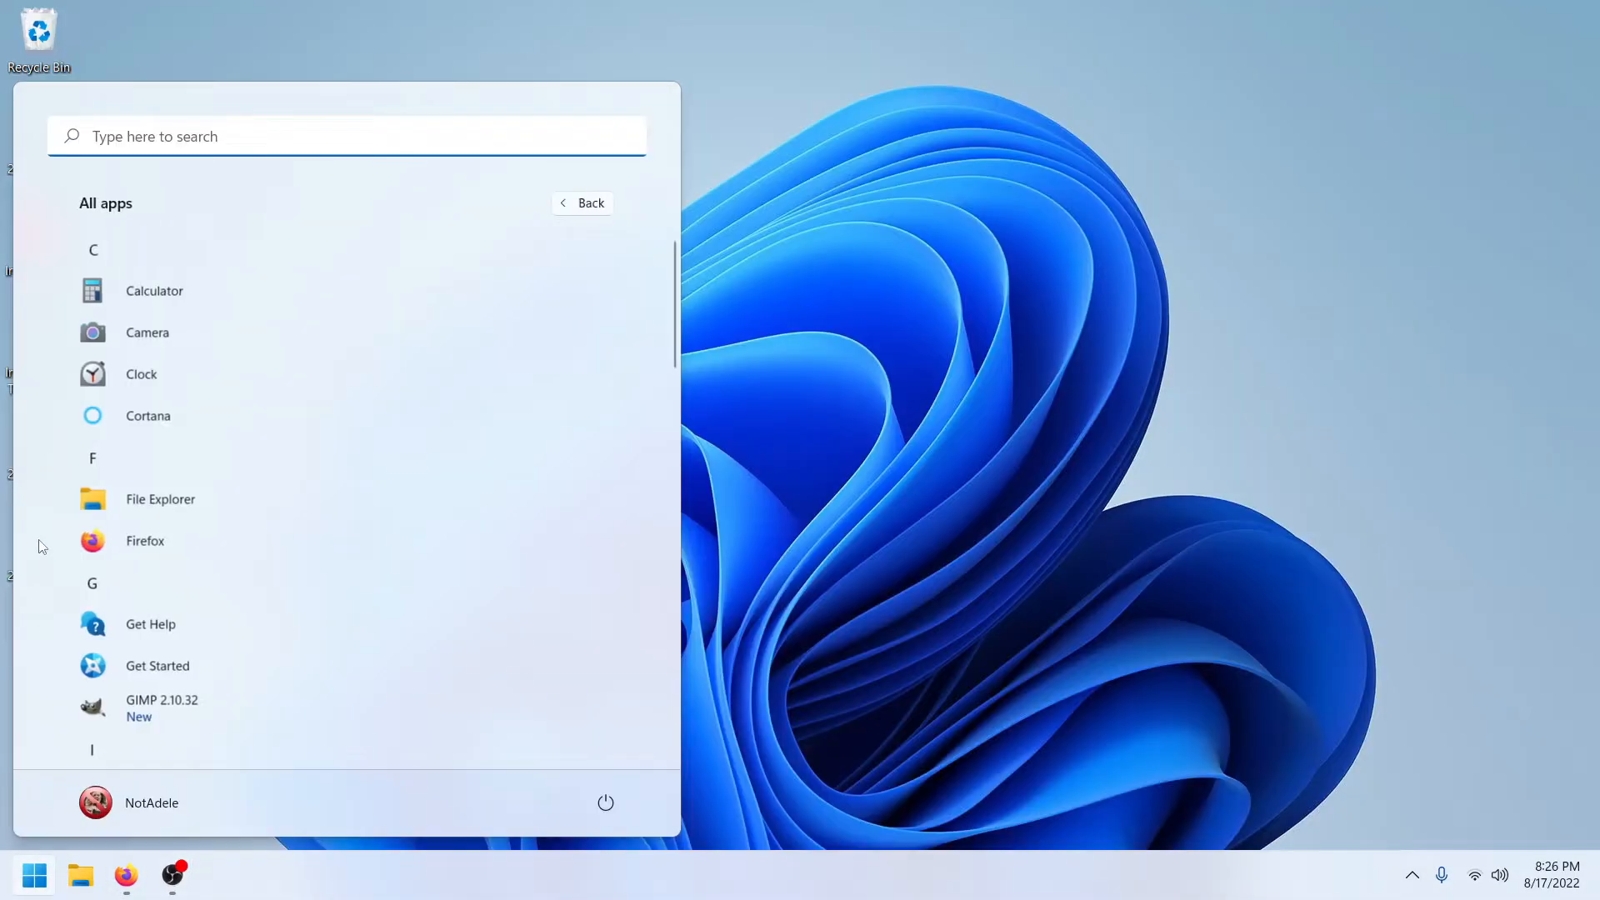
Step: Launch RogueKiller Anti-Malware from the installed apps and open its General Settings
scroll(197, 535, "down", 8)
scroll(197, 552, "down", 6)
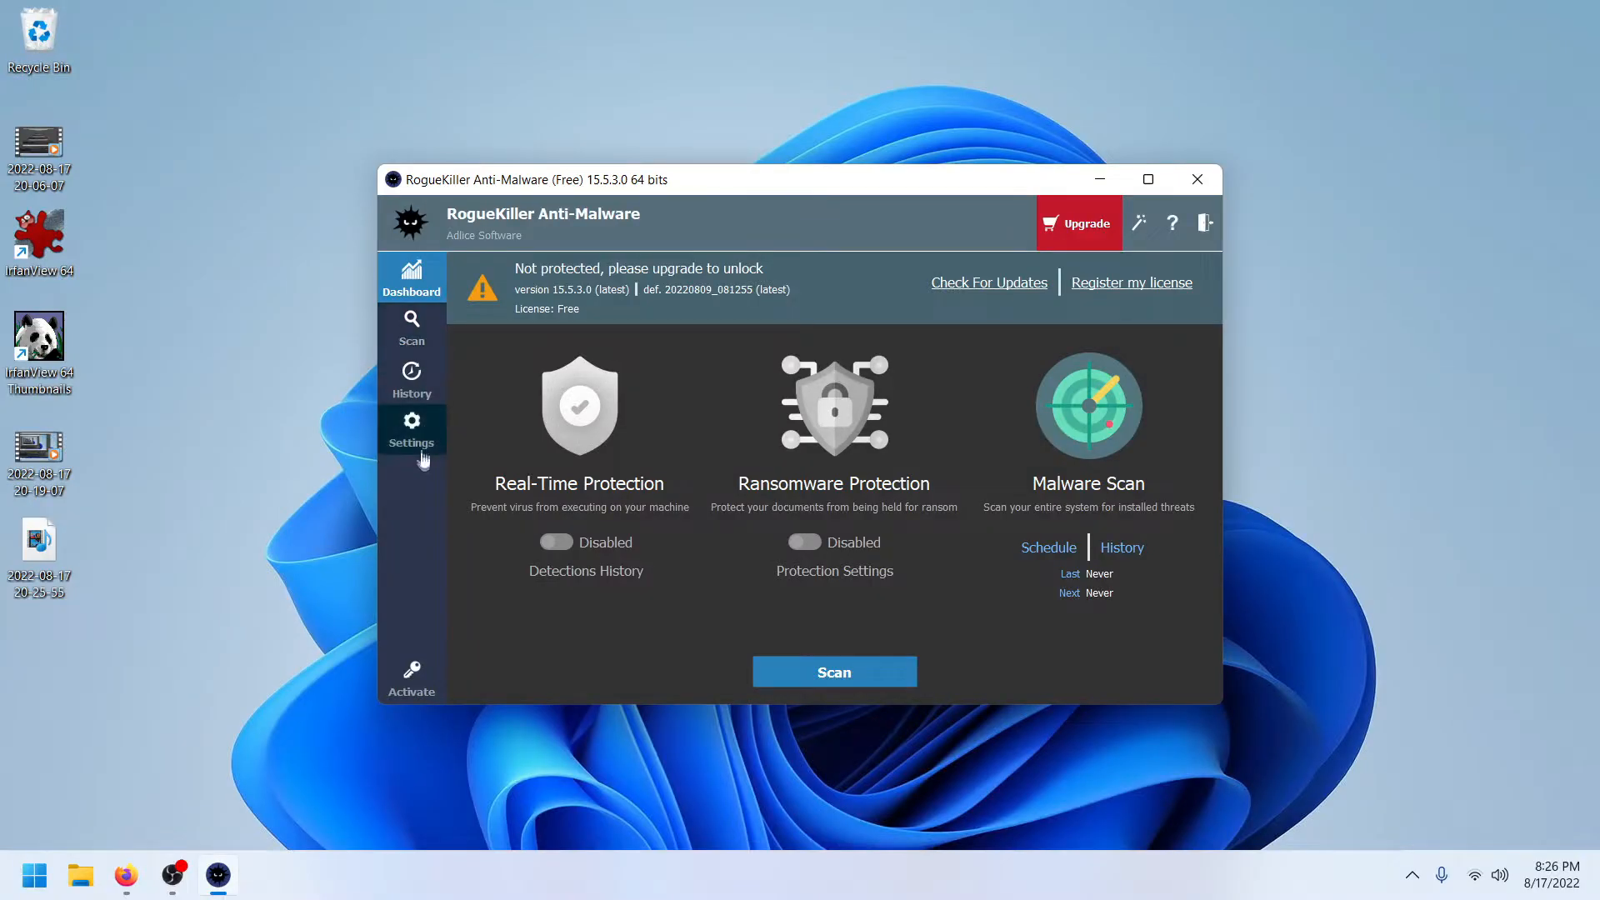
left_click(414, 433)
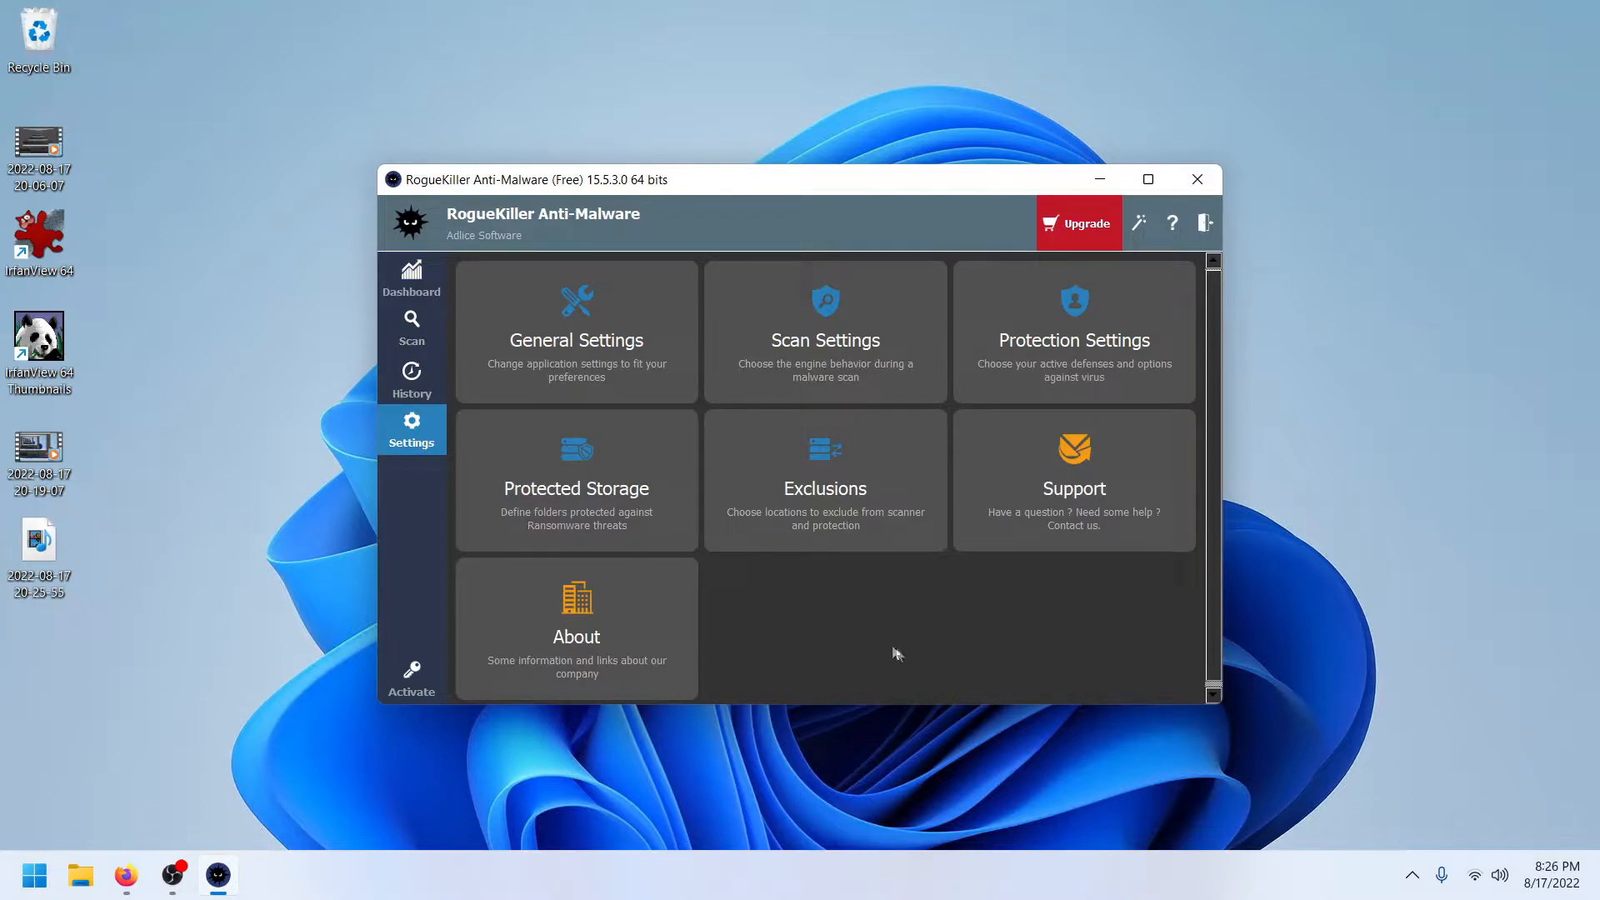
left_click(577, 350)
Step: Turn off RogueKiller's telemetry, launch at machine startup and notification popups, review the remaining general settings and close the program
left_click(477, 406)
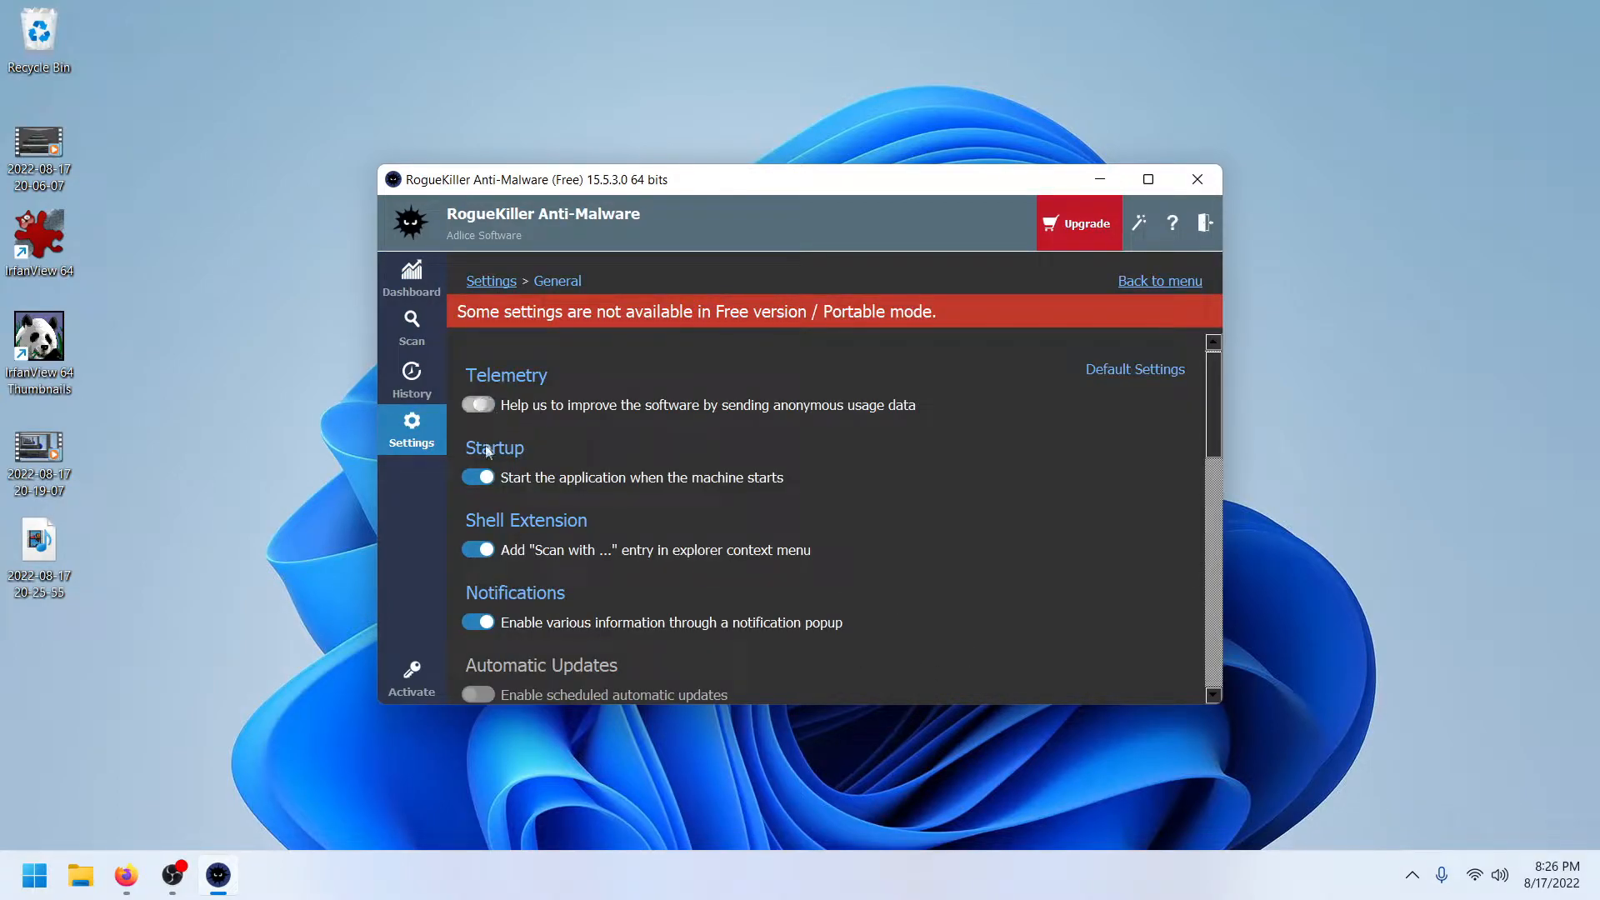
left_click(479, 477)
scroll(597, 483, "down", 1)
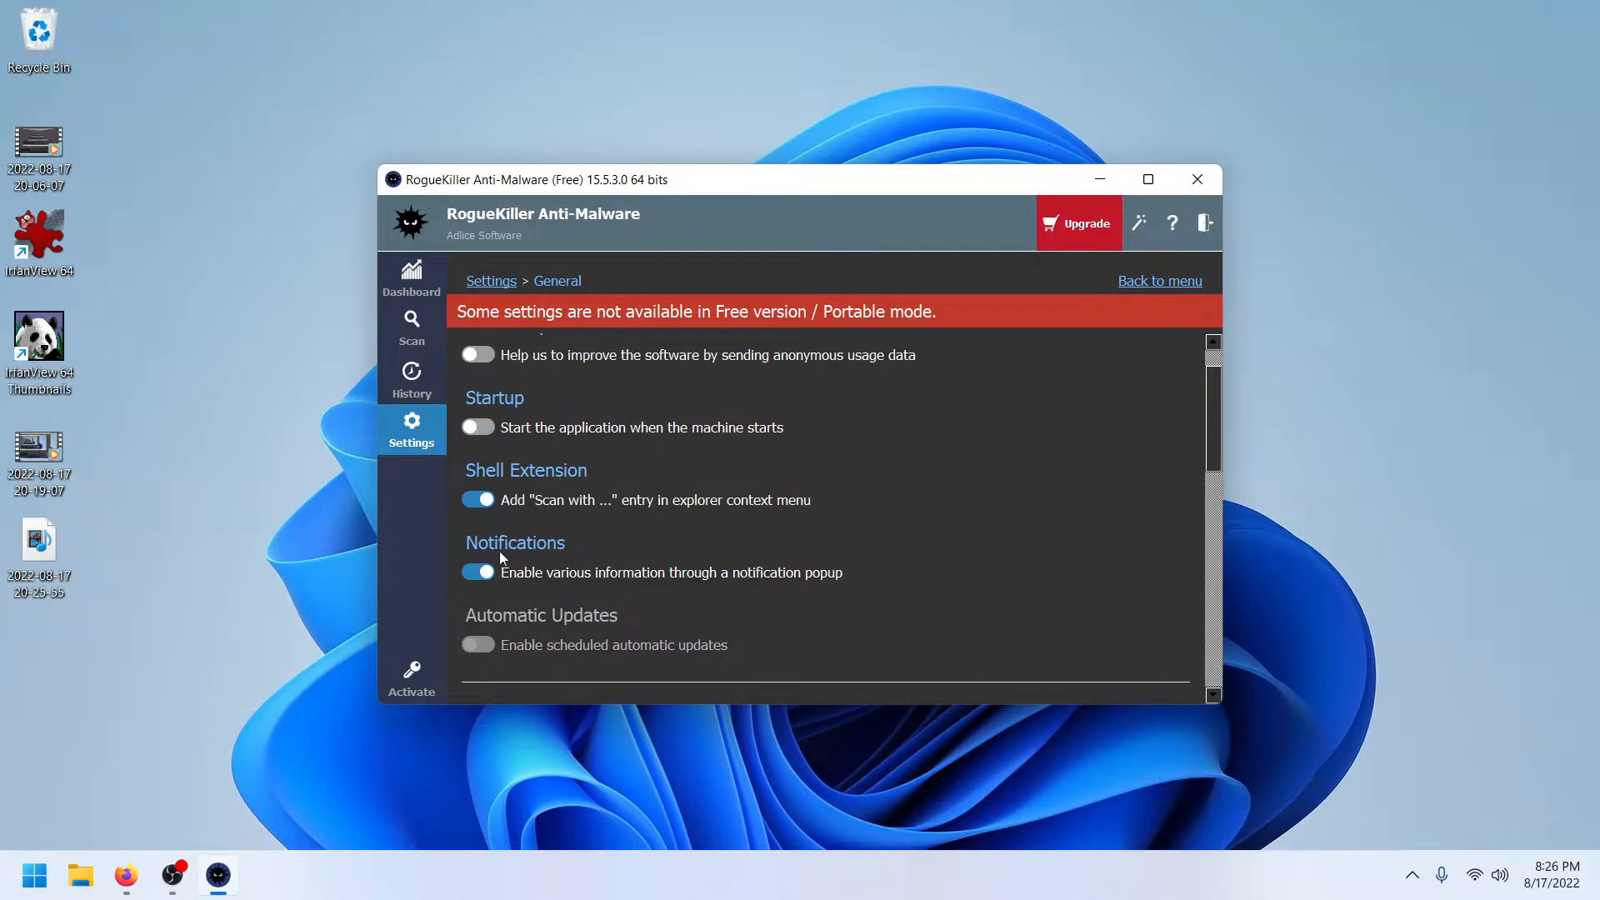
left_click(488, 577)
scroll(920, 561, "down", 2)
scroll(835, 562, "down", 3)
scroll(822, 563, "down", 3)
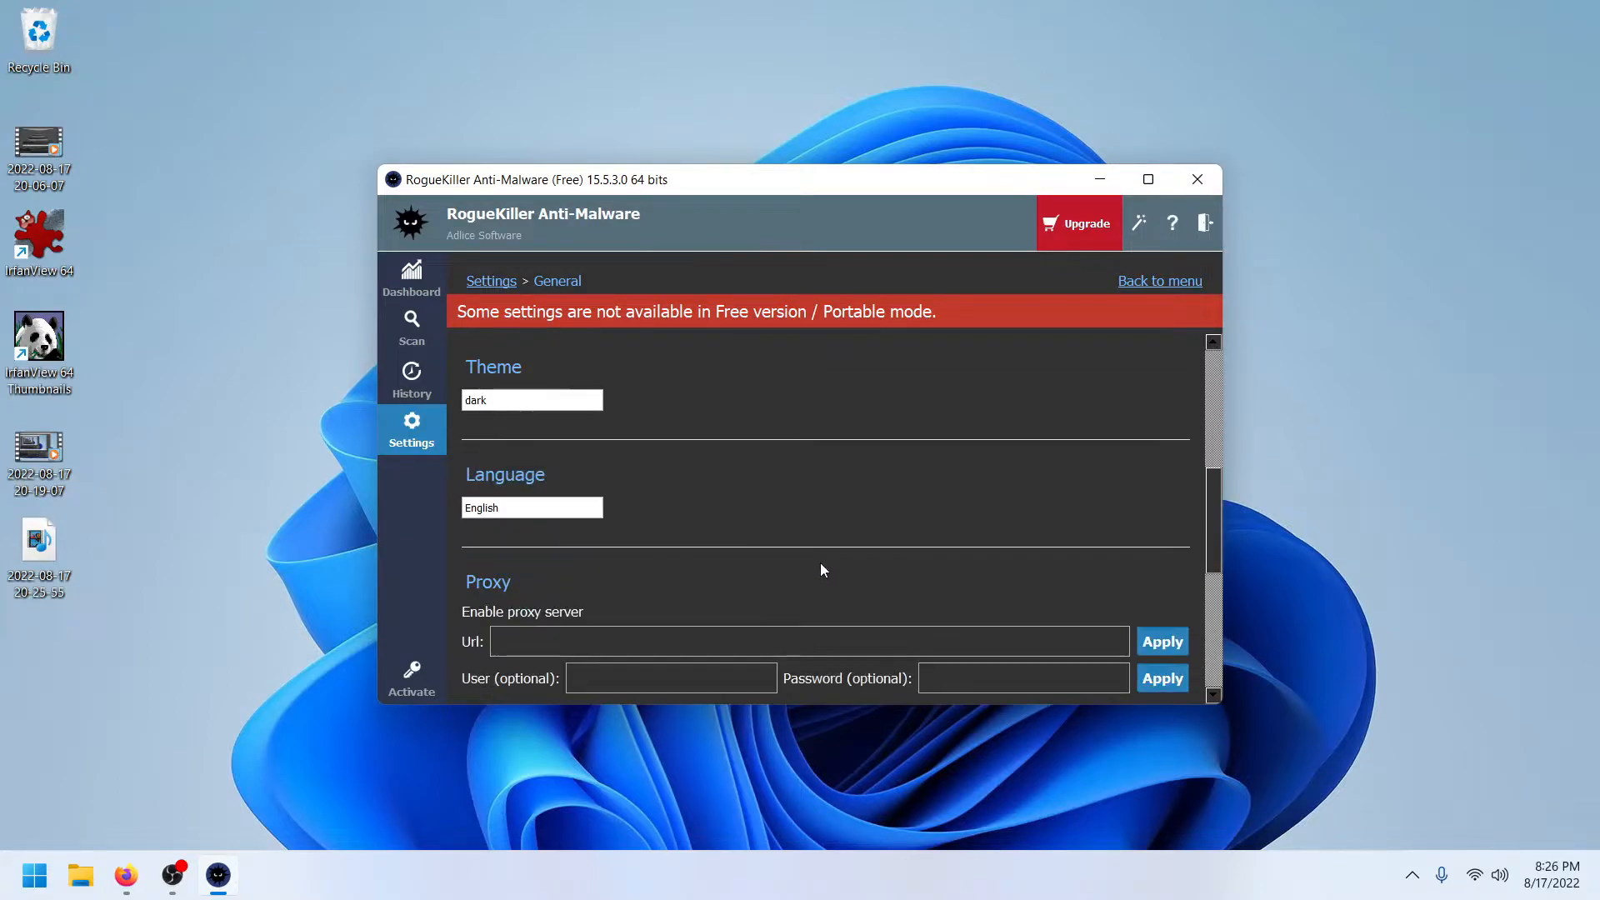
scroll(813, 545, "up", 6)
scroll(867, 516, "up", 2)
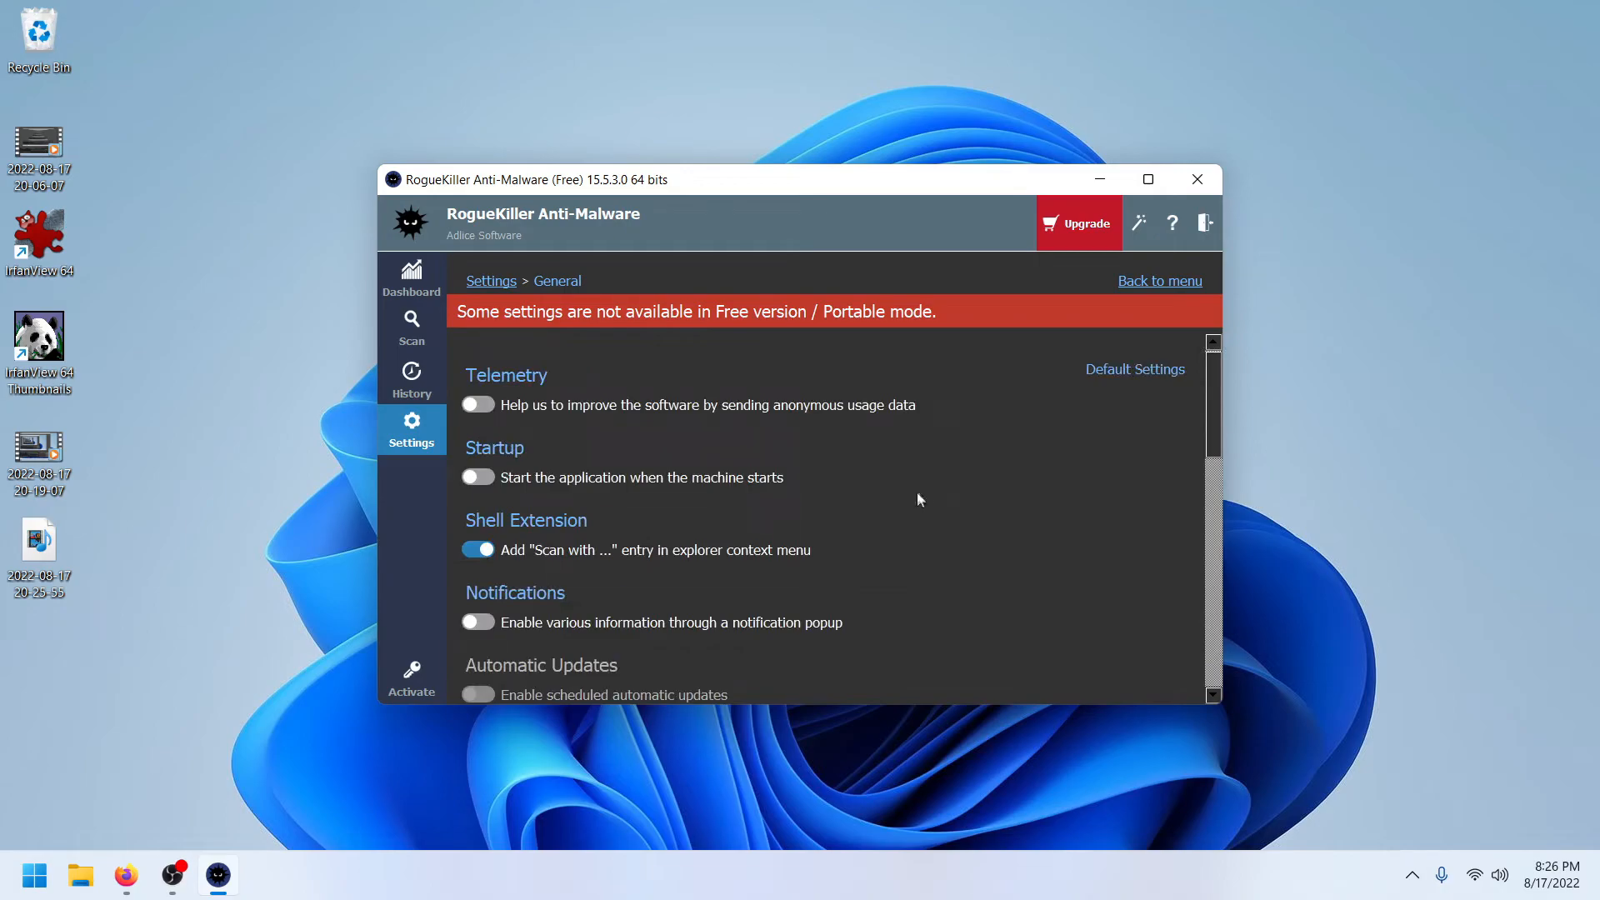
left_click(1208, 185)
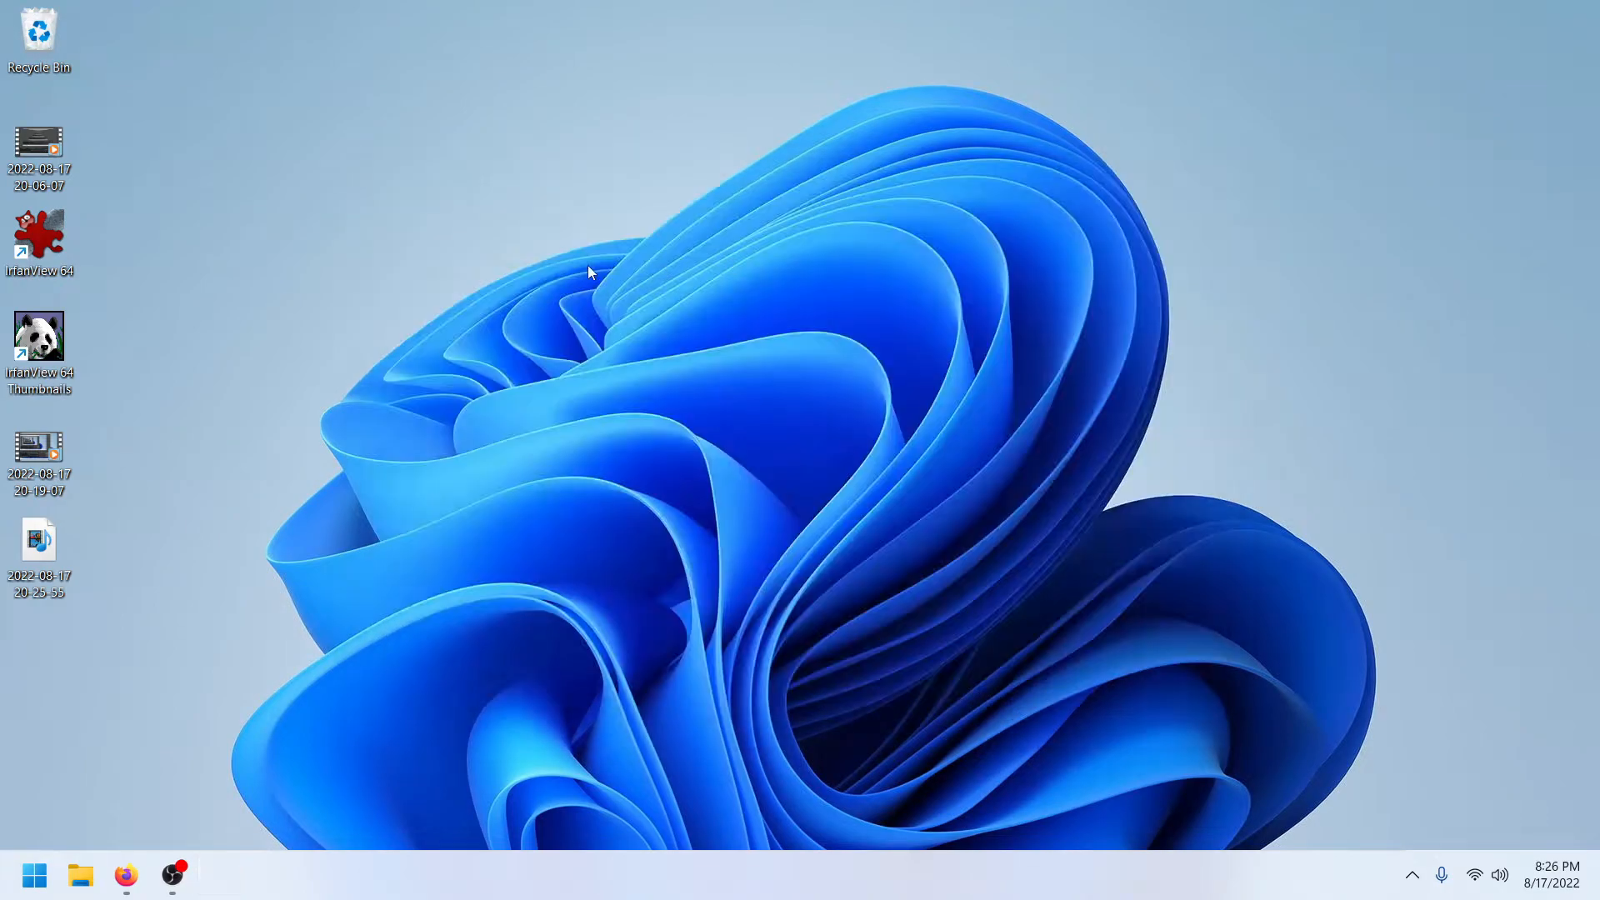
Step: Delete the IrfanView 64 and IrfanView 64 Thumbnails shortcuts from the desktop
left_click_drag(132, 389, 52, 258)
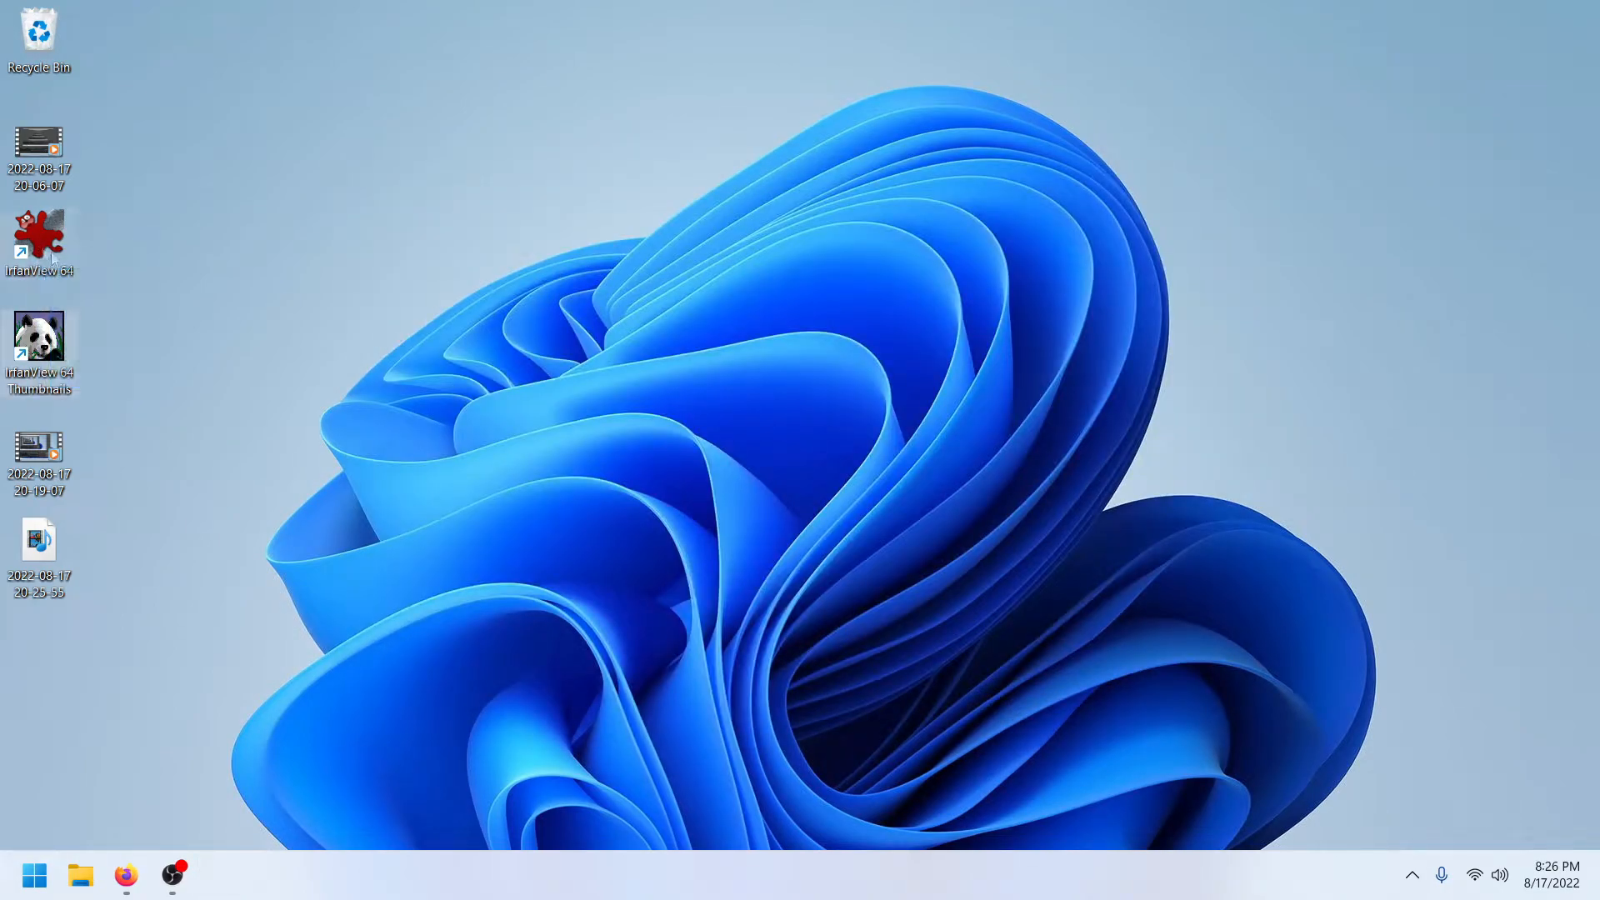
left_click_drag(142, 333, 22, 225)
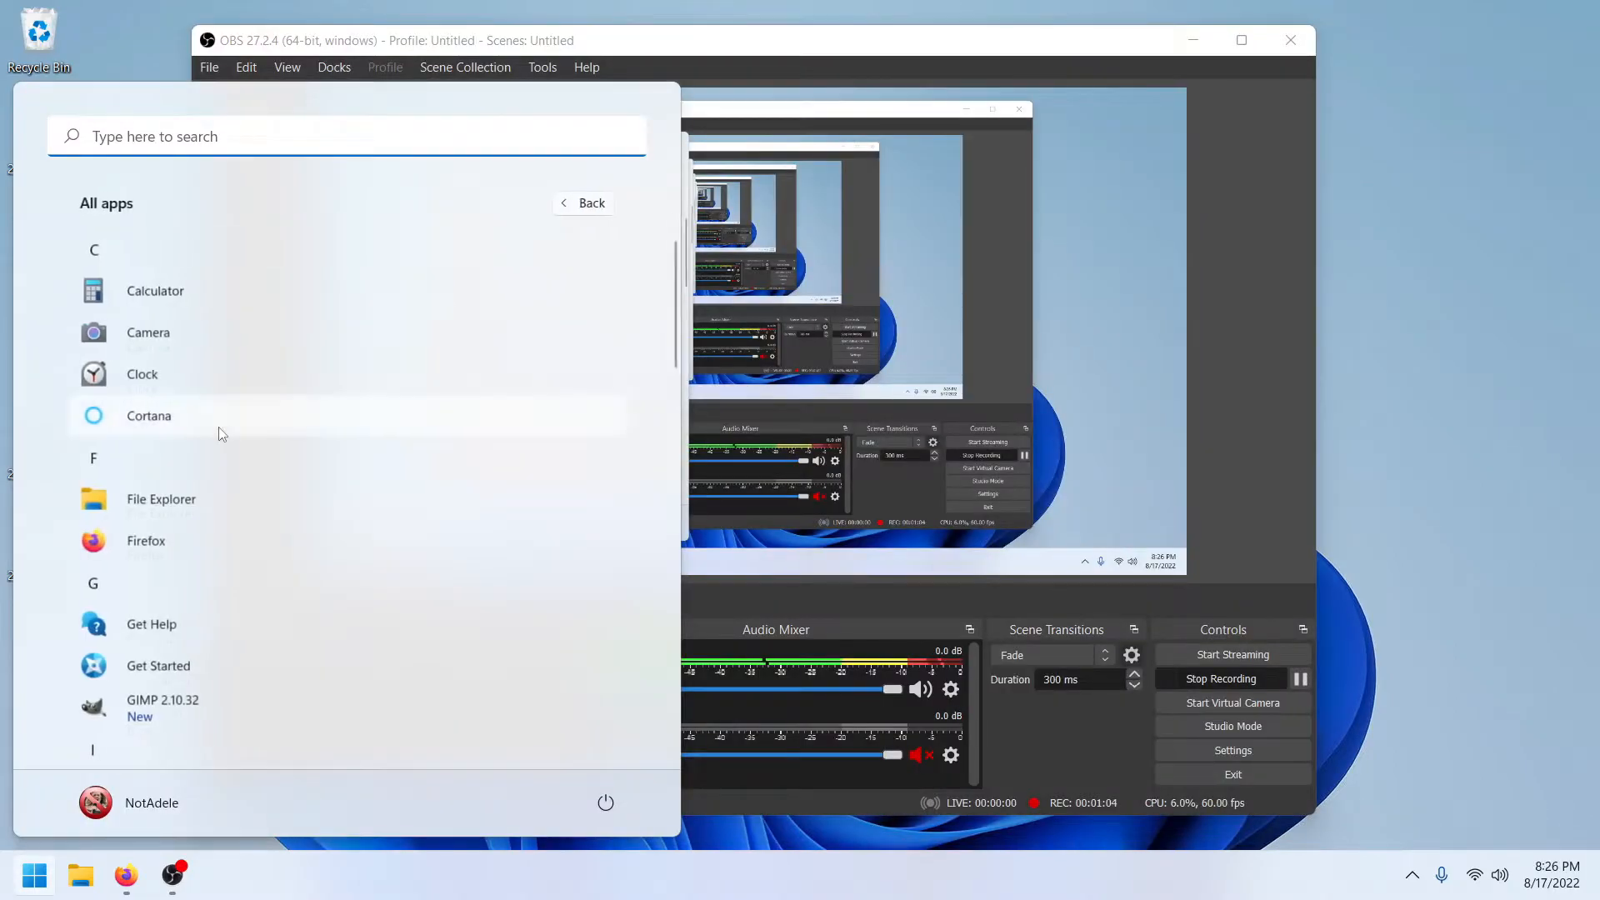
Step: Open Malwarebytes and turn off providing usage and threat statistics in its General settings
scroll(218, 431, "down", 10)
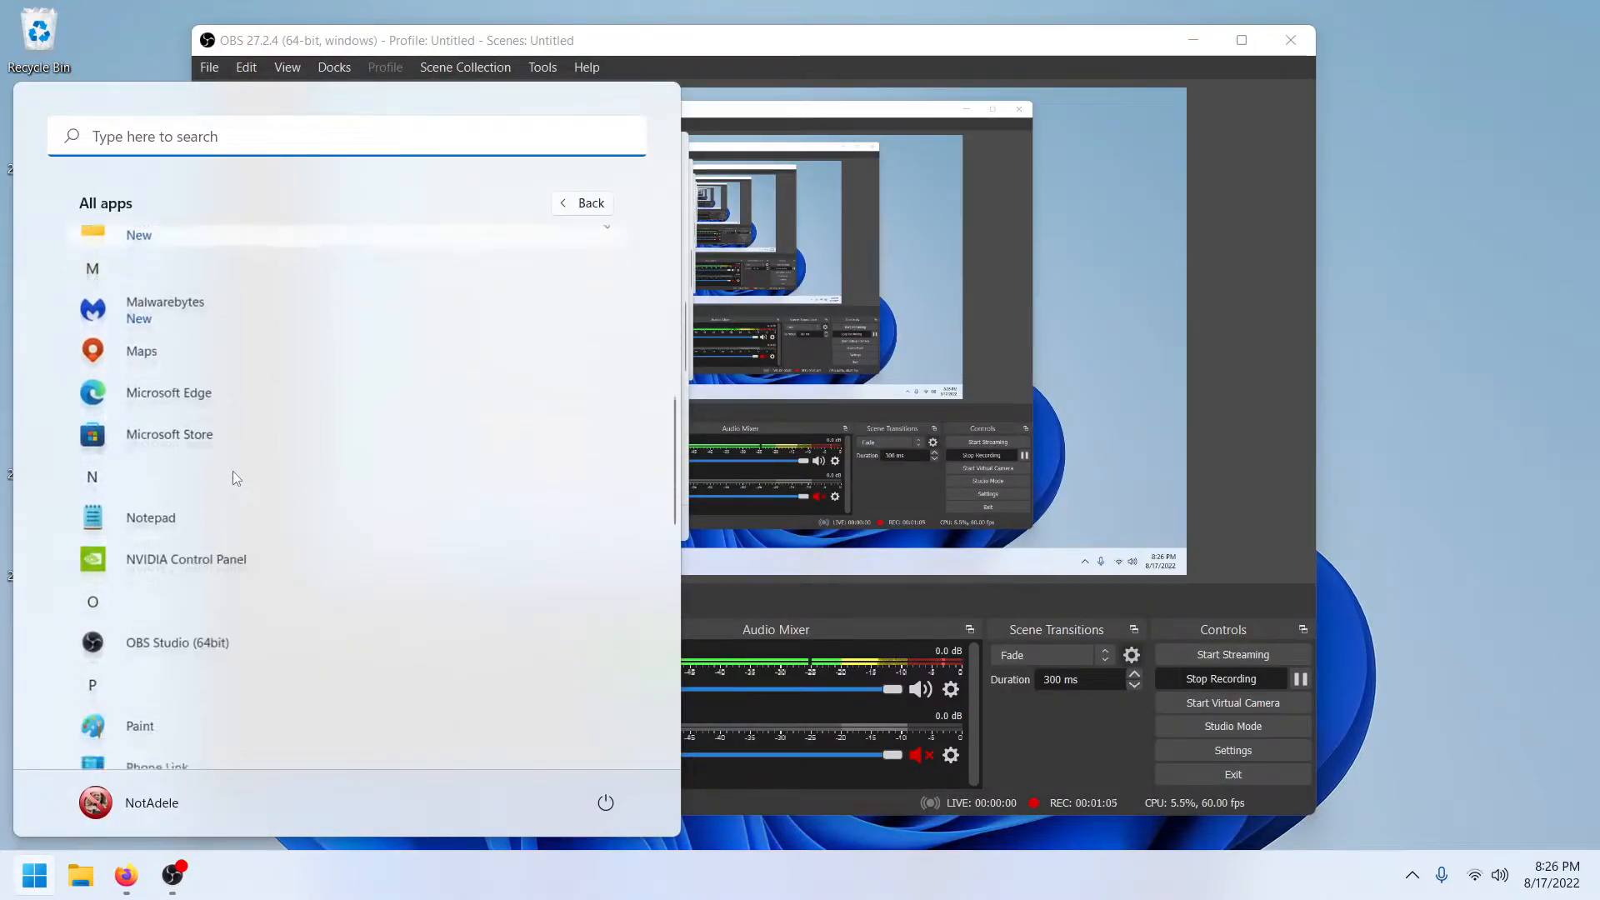
left_click(774, 558)
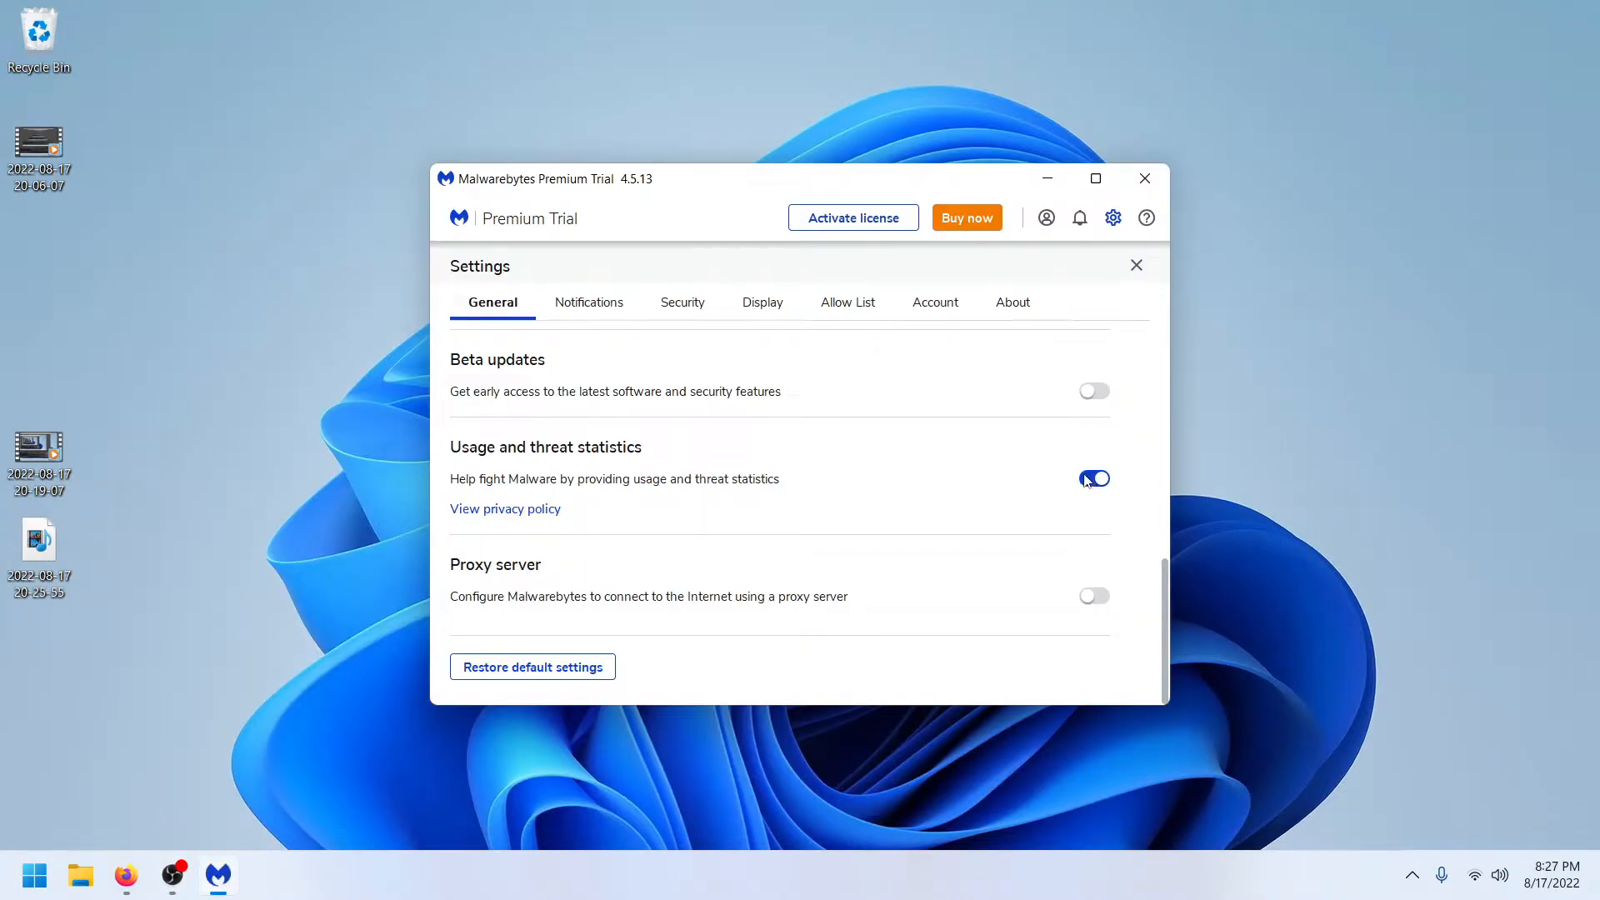
left_click(1083, 479)
scroll(1026, 489, "up", 10)
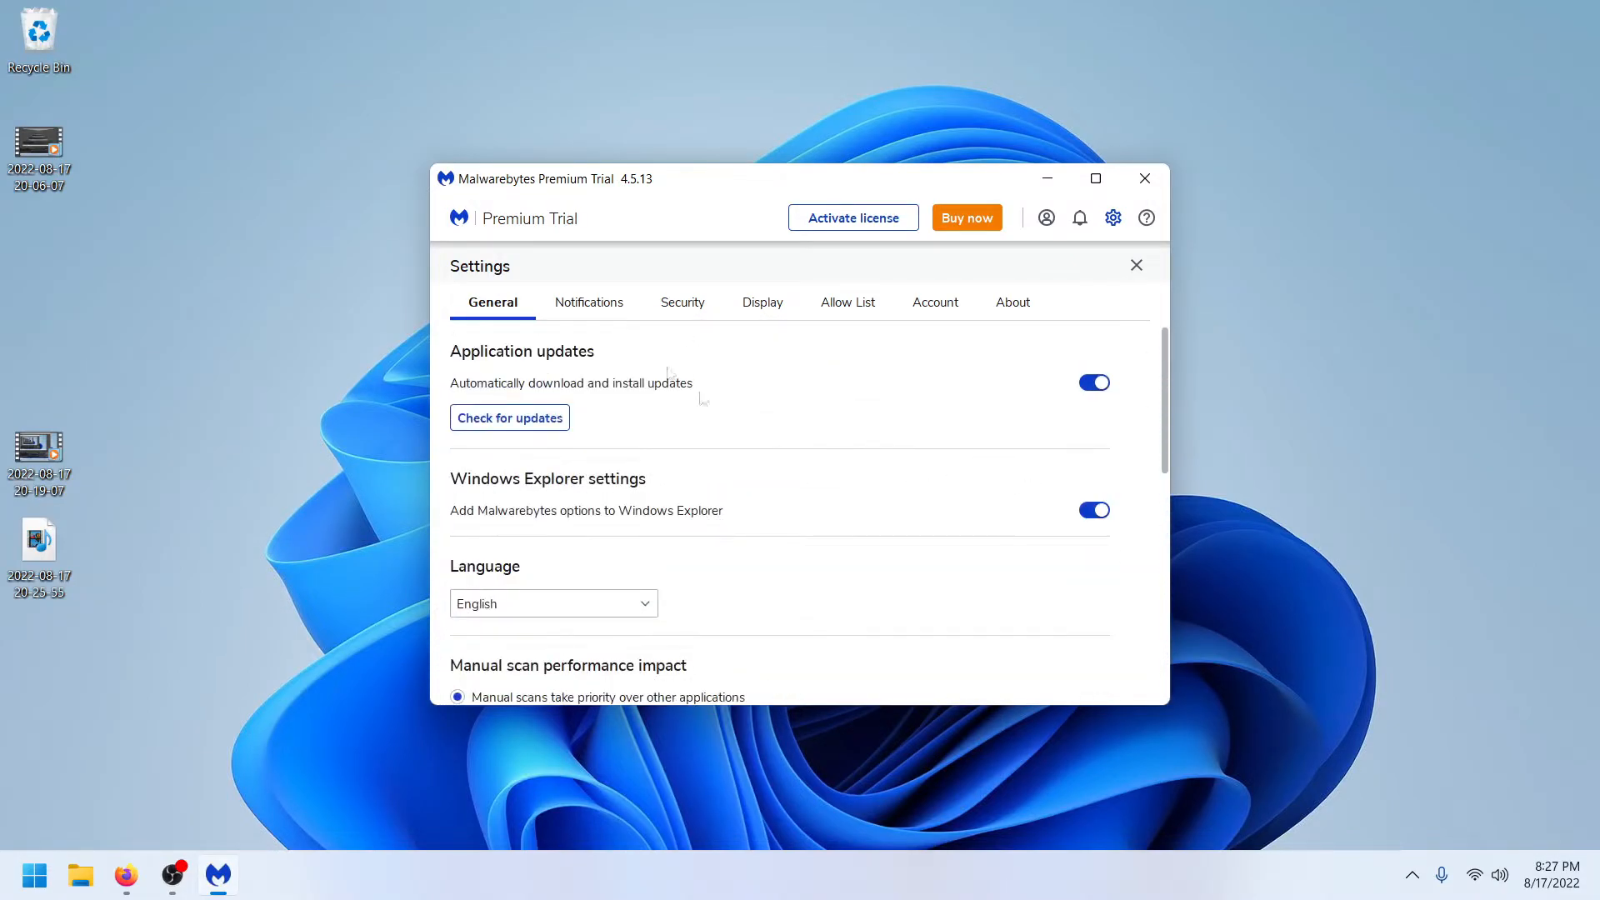
Step: Turn off showing all Malwarebytes notifications in the Windows notification area
left_click(621, 306)
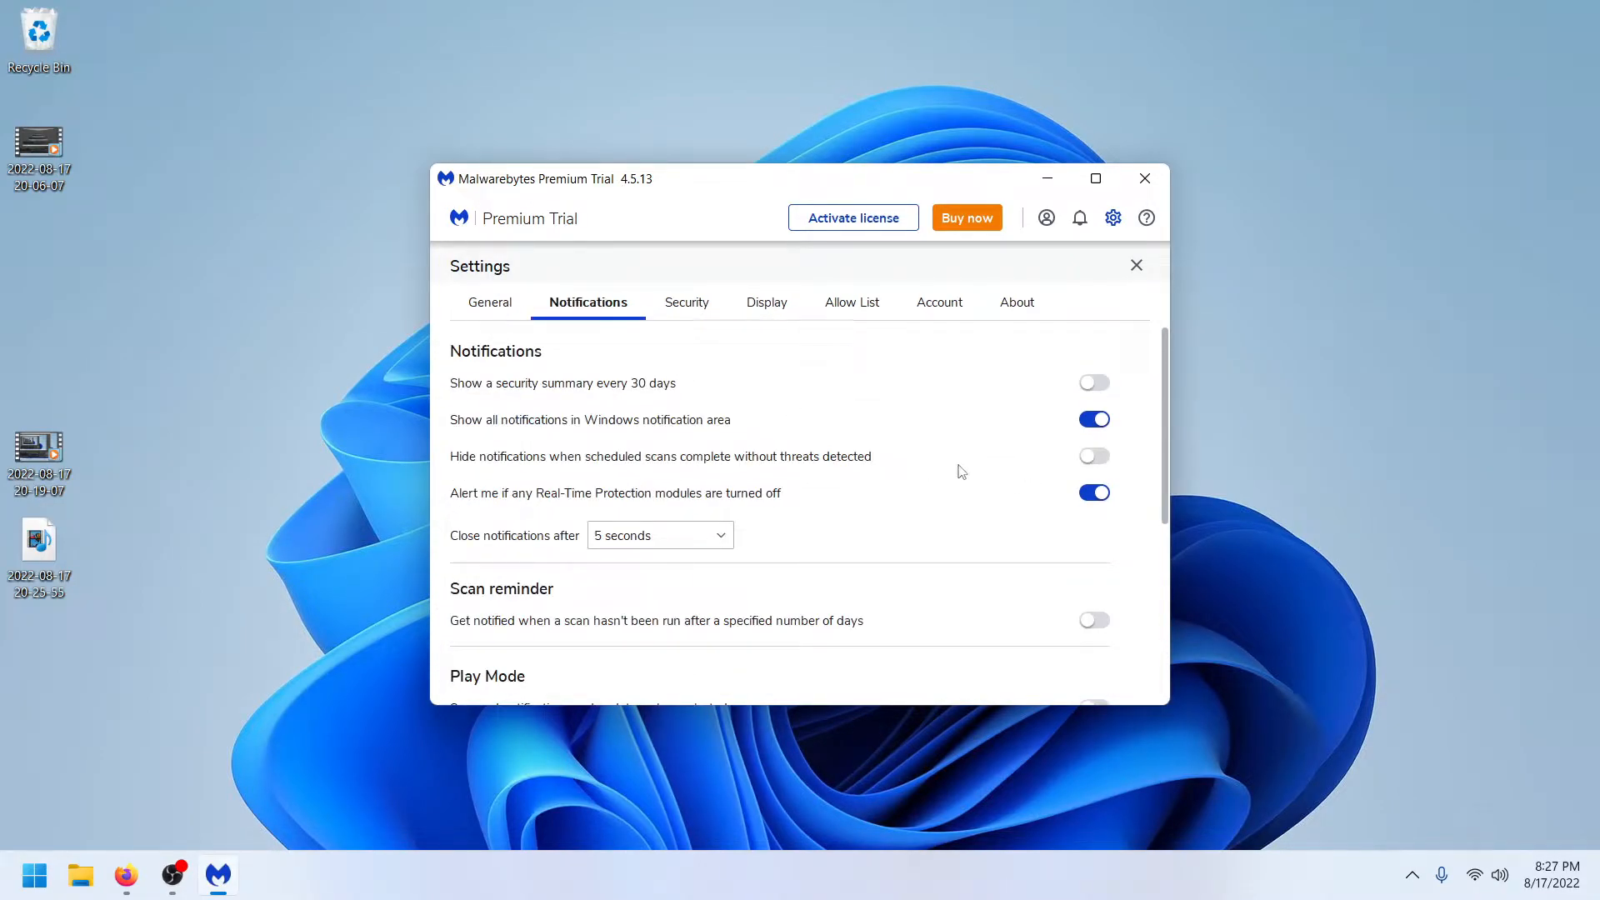
left_click(1088, 422)
scroll(1025, 489, "down", 5)
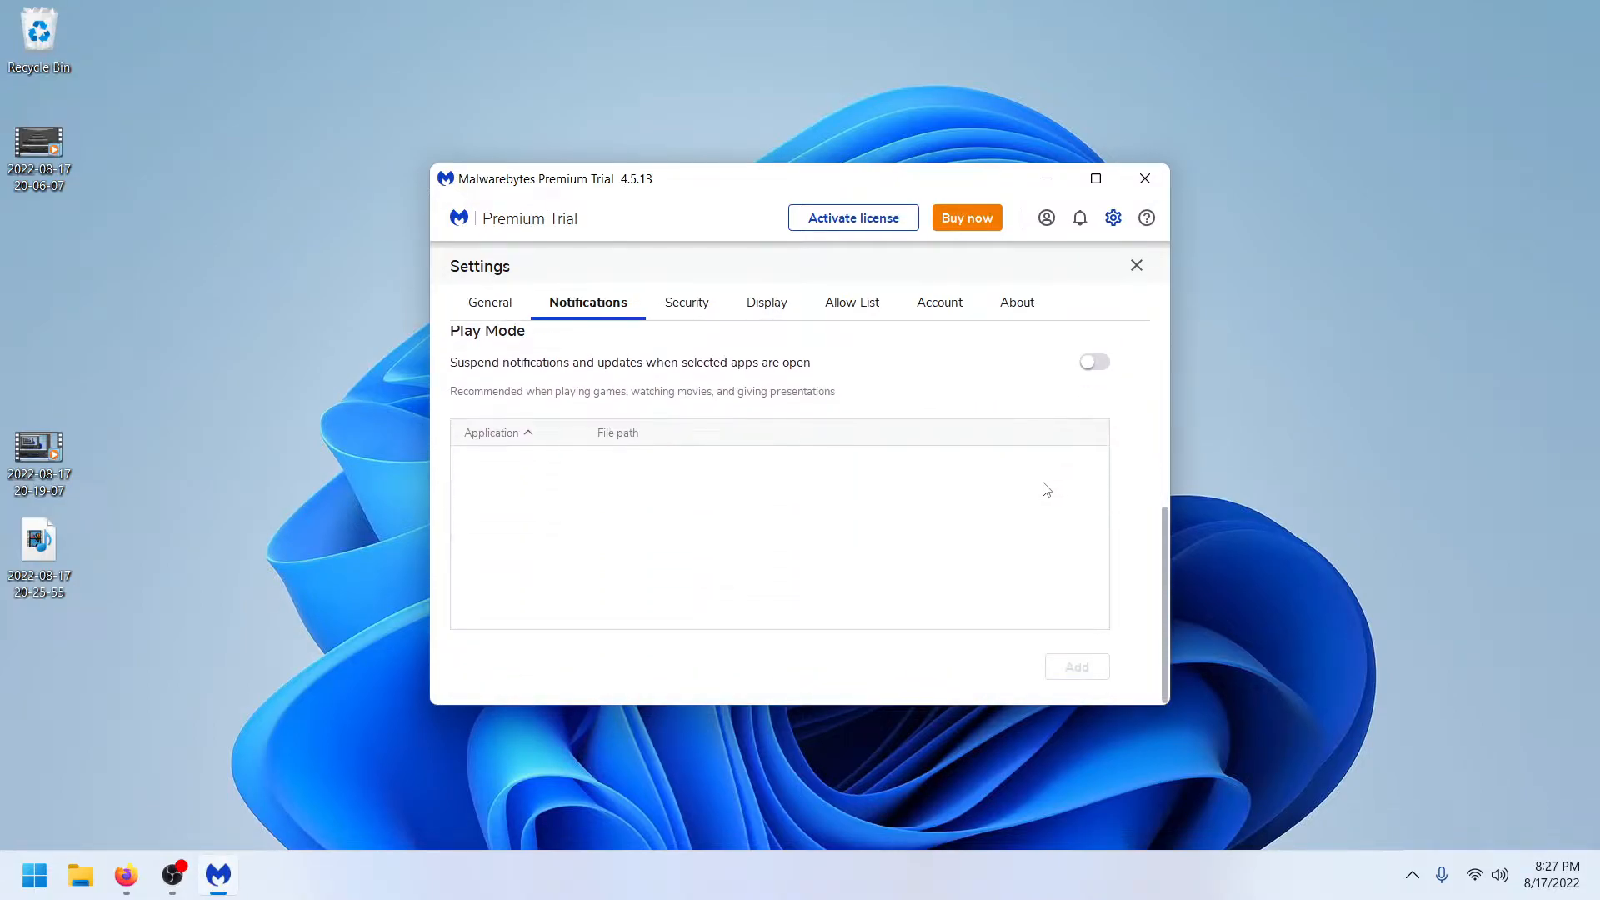
Step: Stop Malwarebytes from launching in the background at Windows startup, review the security and display settings, and close the program
scroll(1047, 492, "down", 3)
left_click(1091, 492)
scroll(1052, 550, "down", 1)
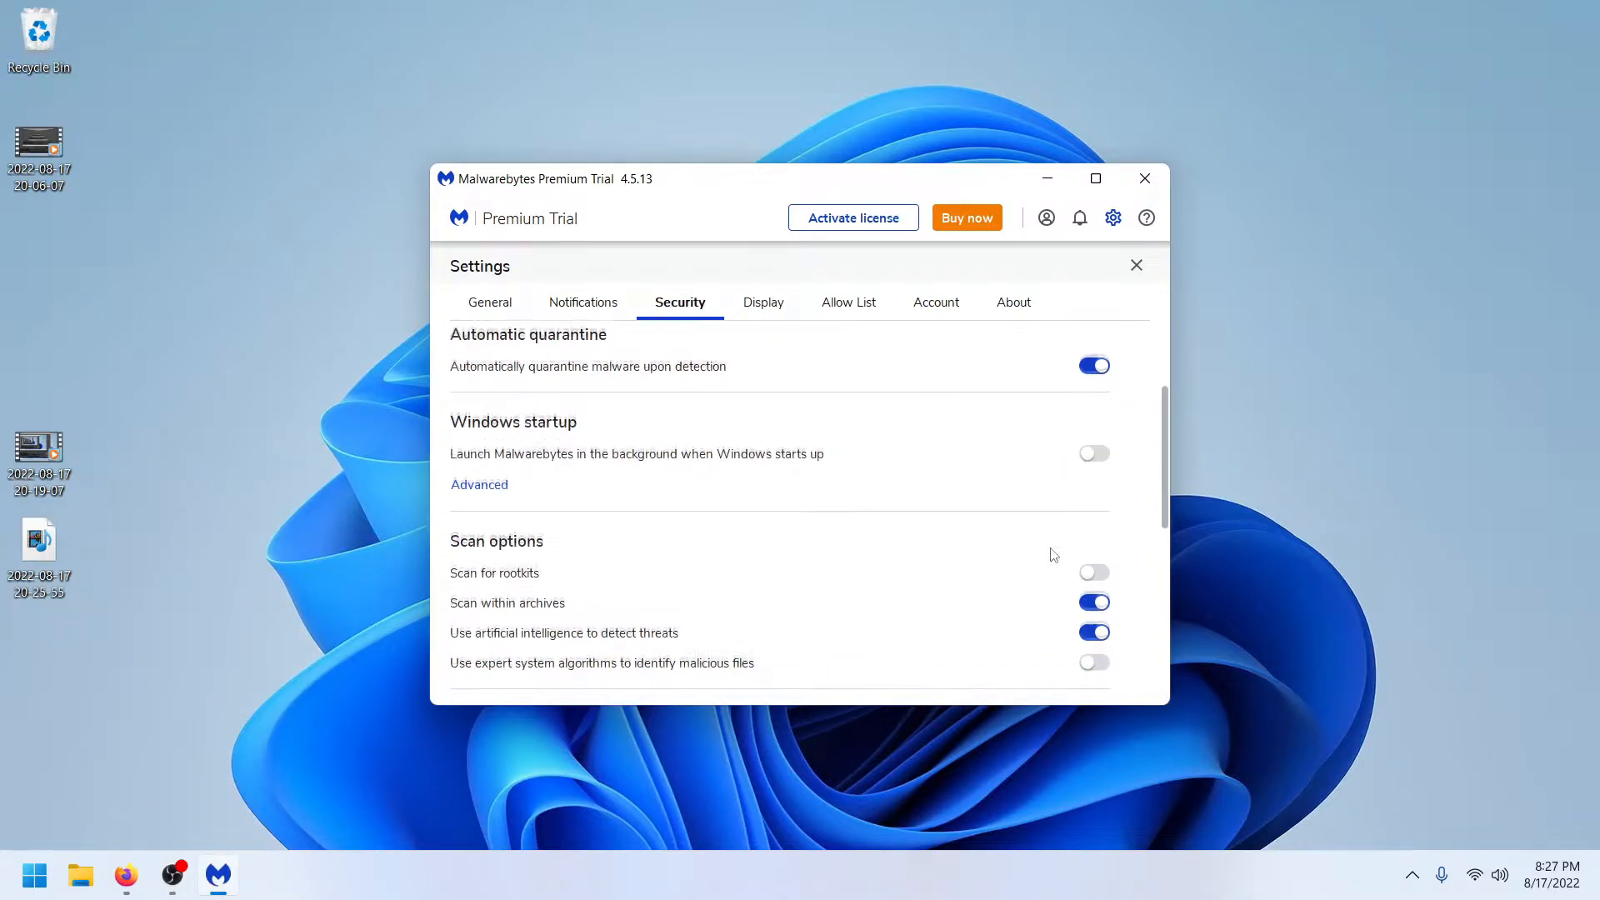
scroll(1033, 550, "down", 5)
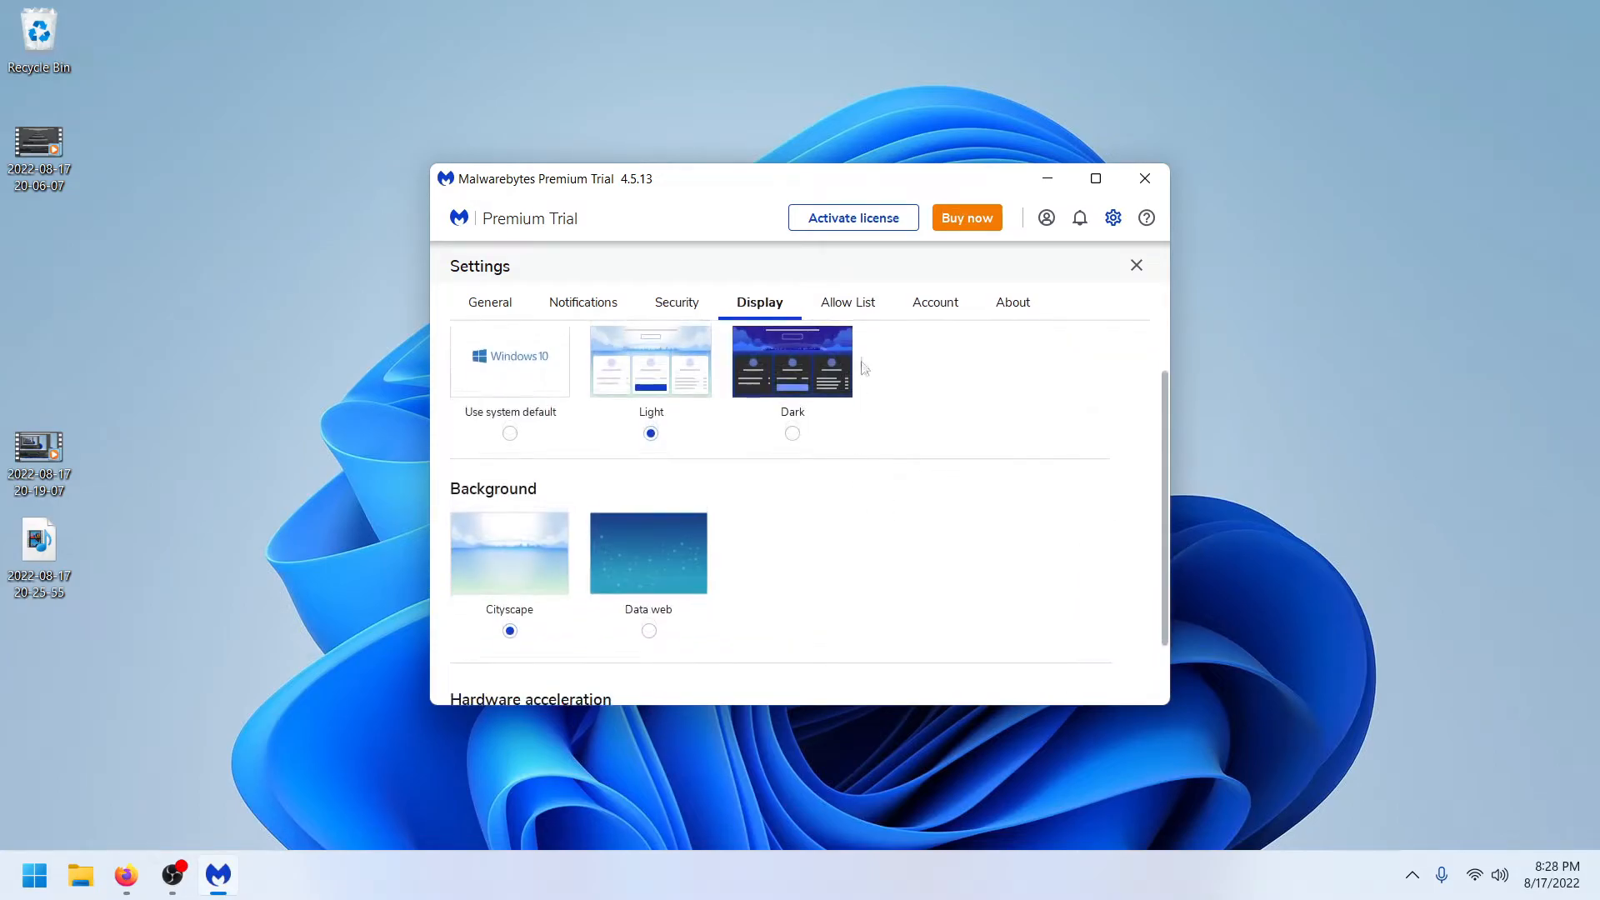
left_click(1139, 189)
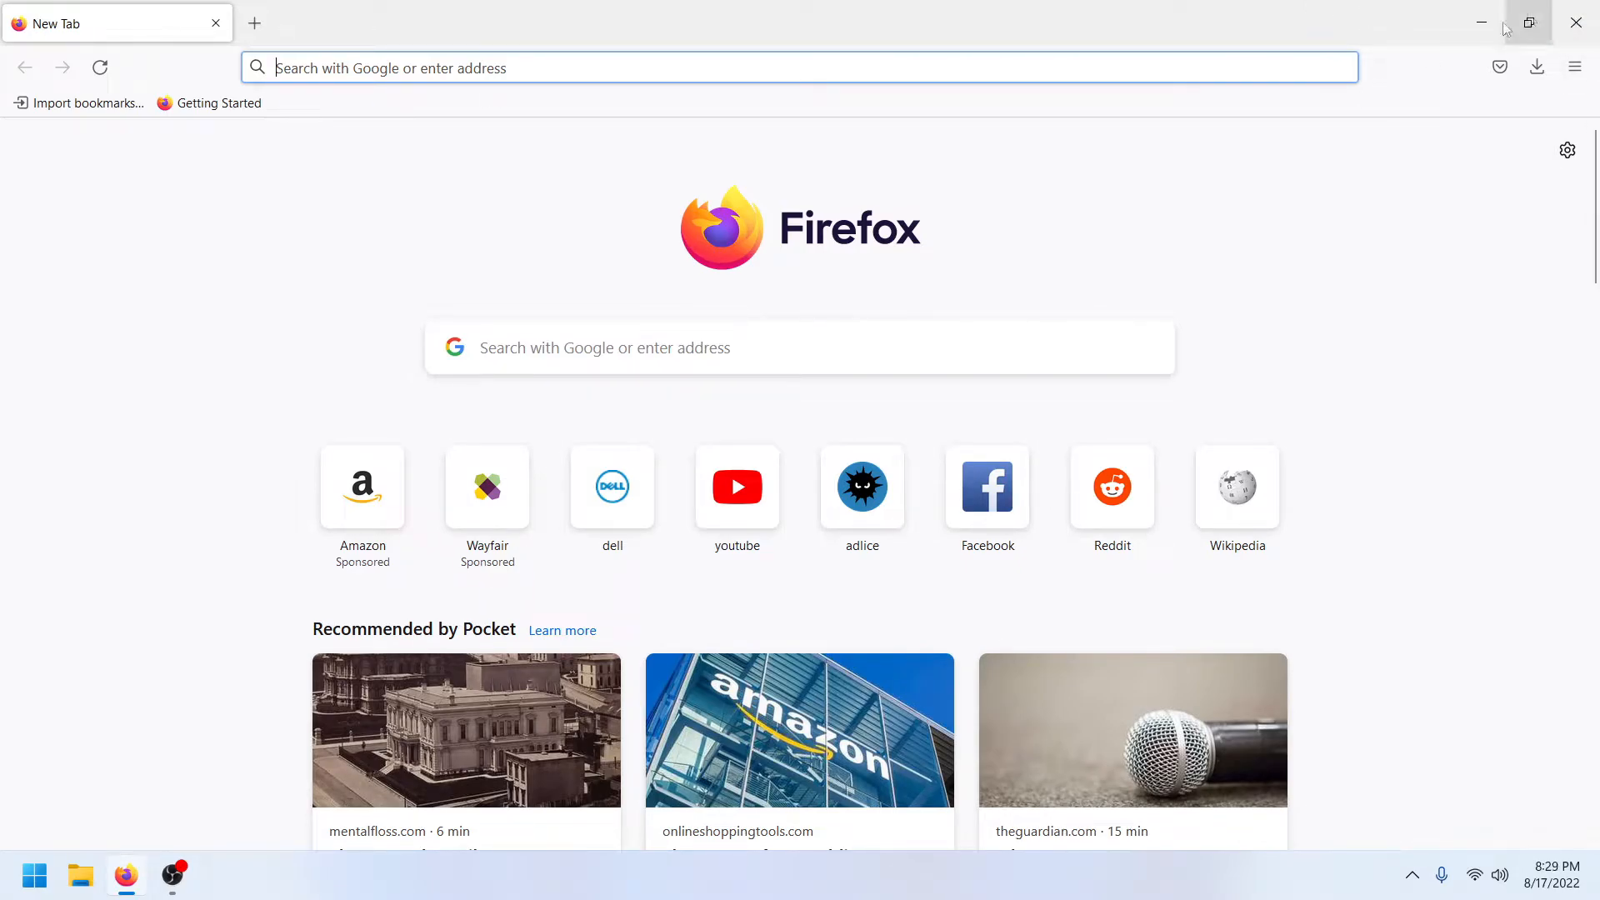
Step: Open the Firefox add-ons manager and search for "adblock" extensions
left_click(1574, 67)
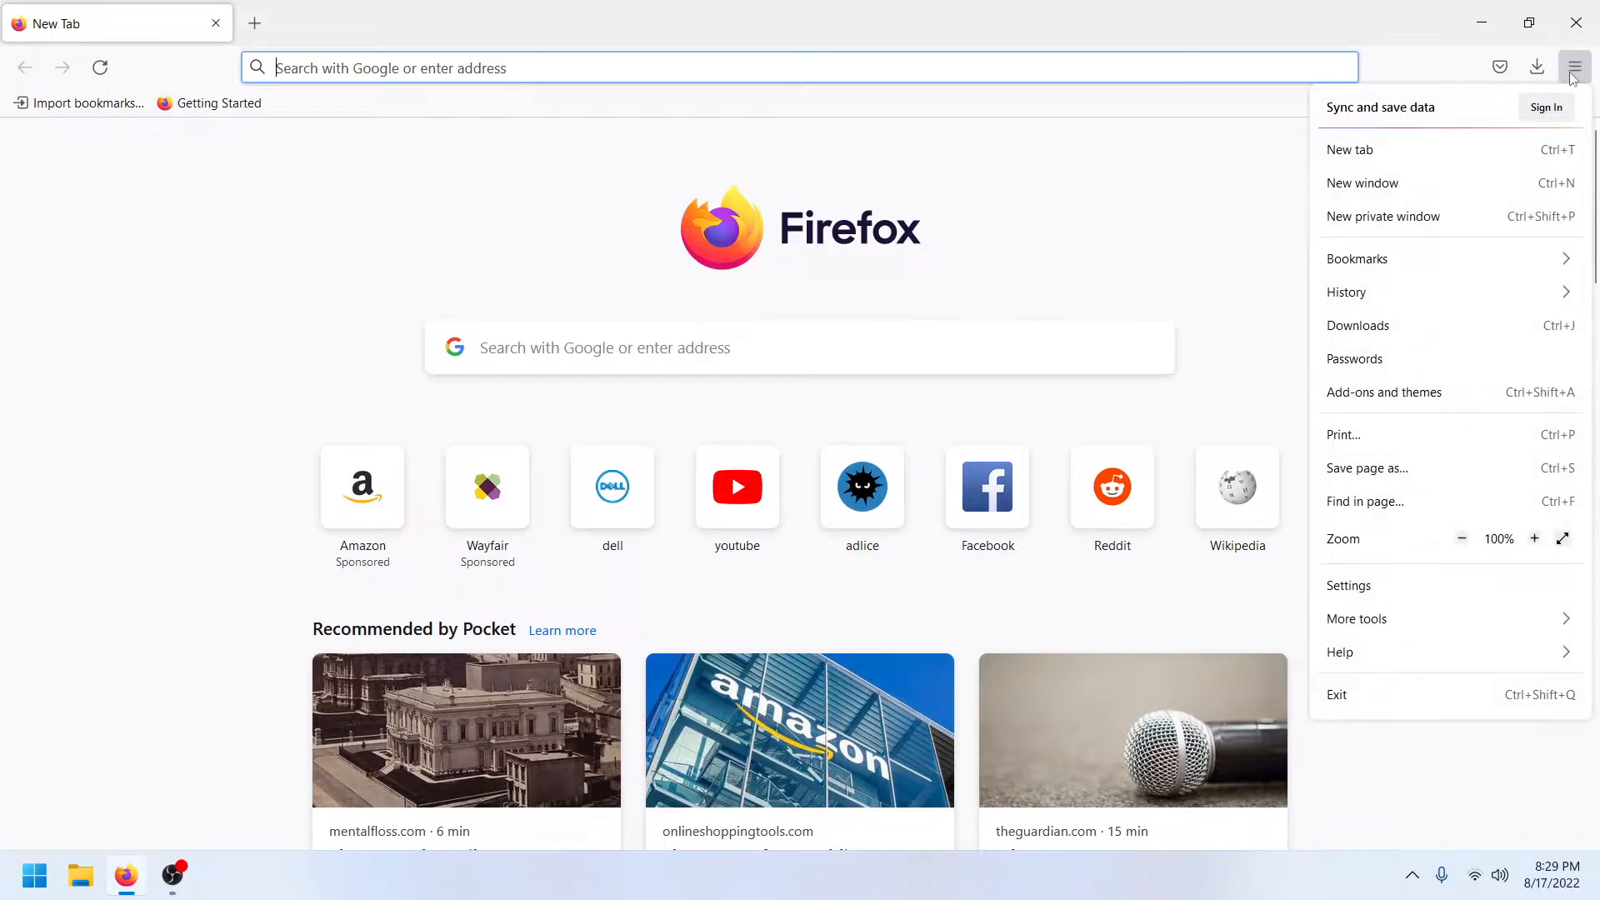
left_click(1449, 406)
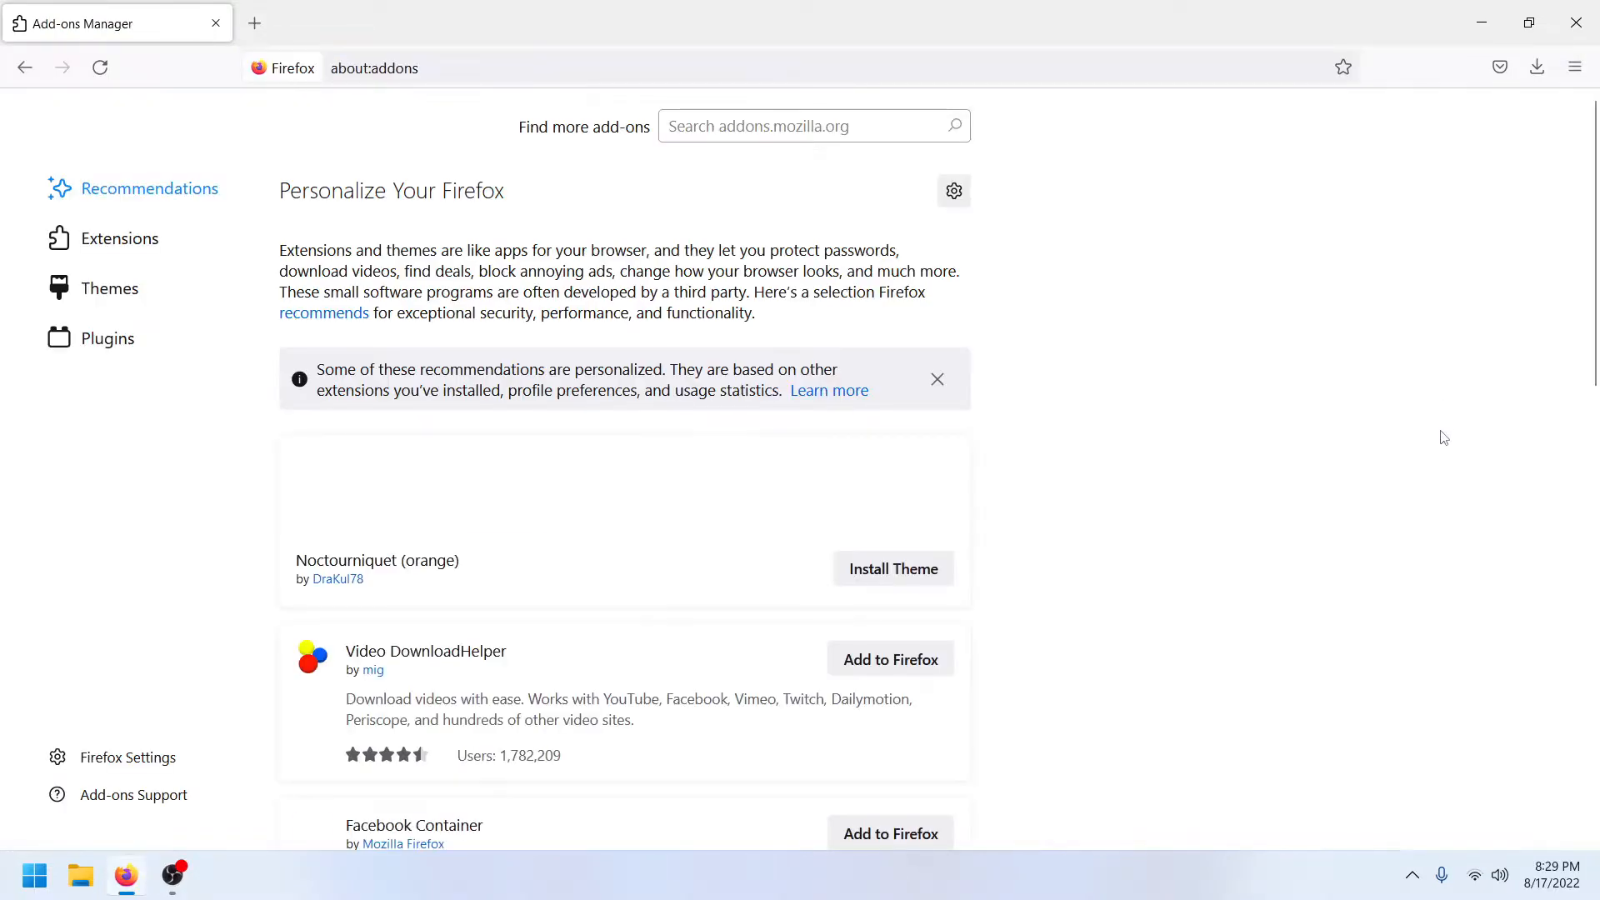
left_click(800, 126)
type("adblock")
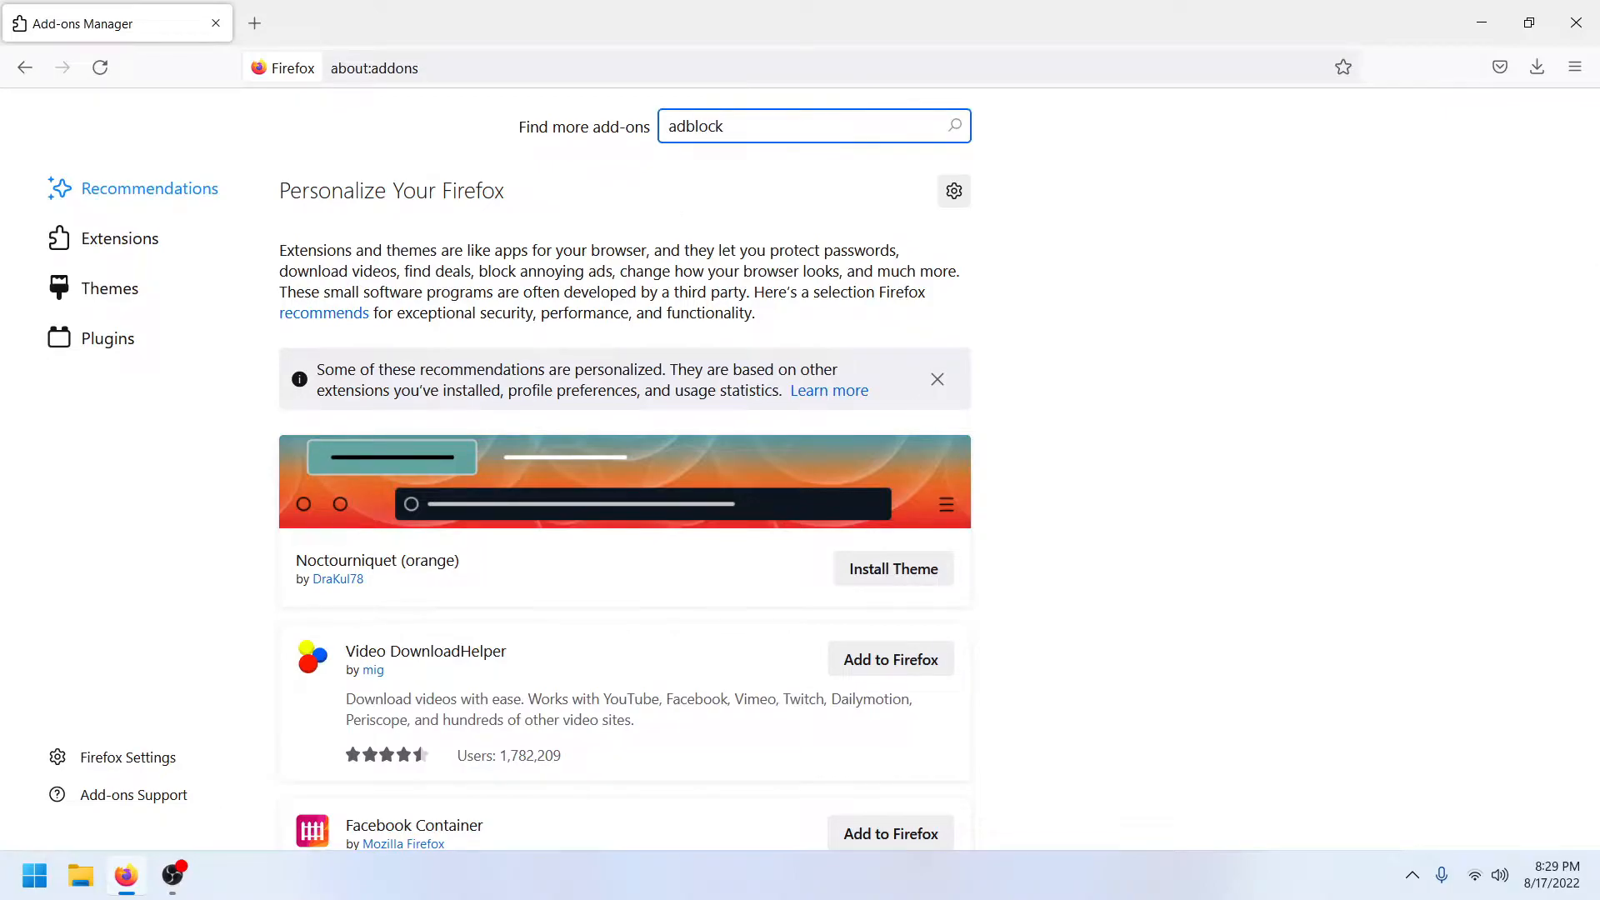
key("Return")
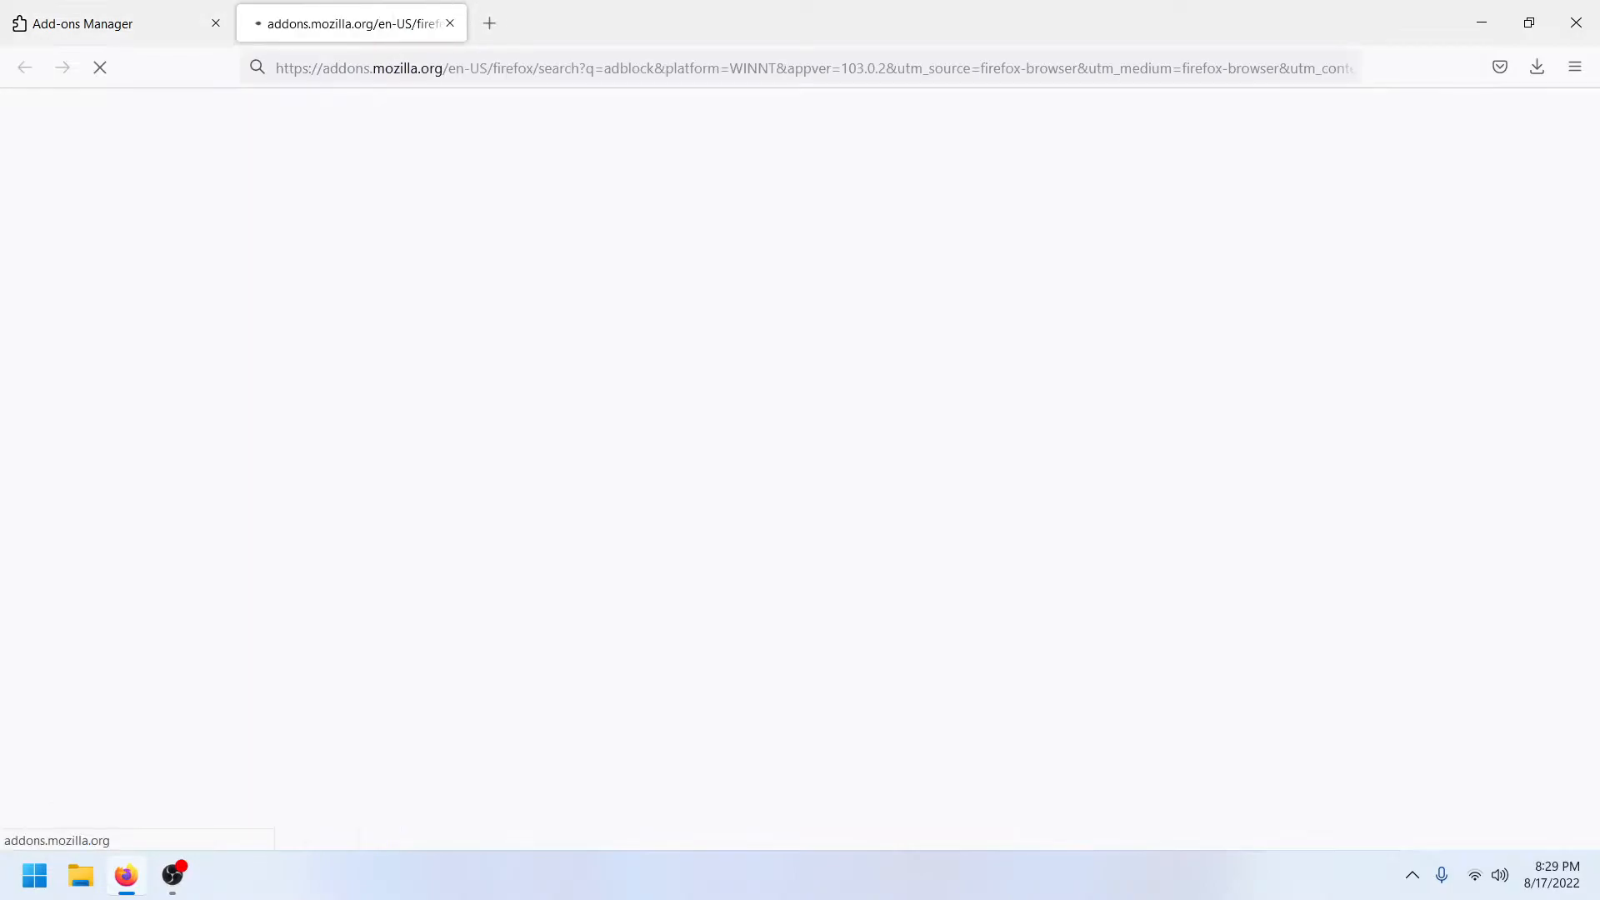
Step: Choose AdBlocker Ultimate from the search results and add it to Firefox
scroll(828, 480, "down", 2)
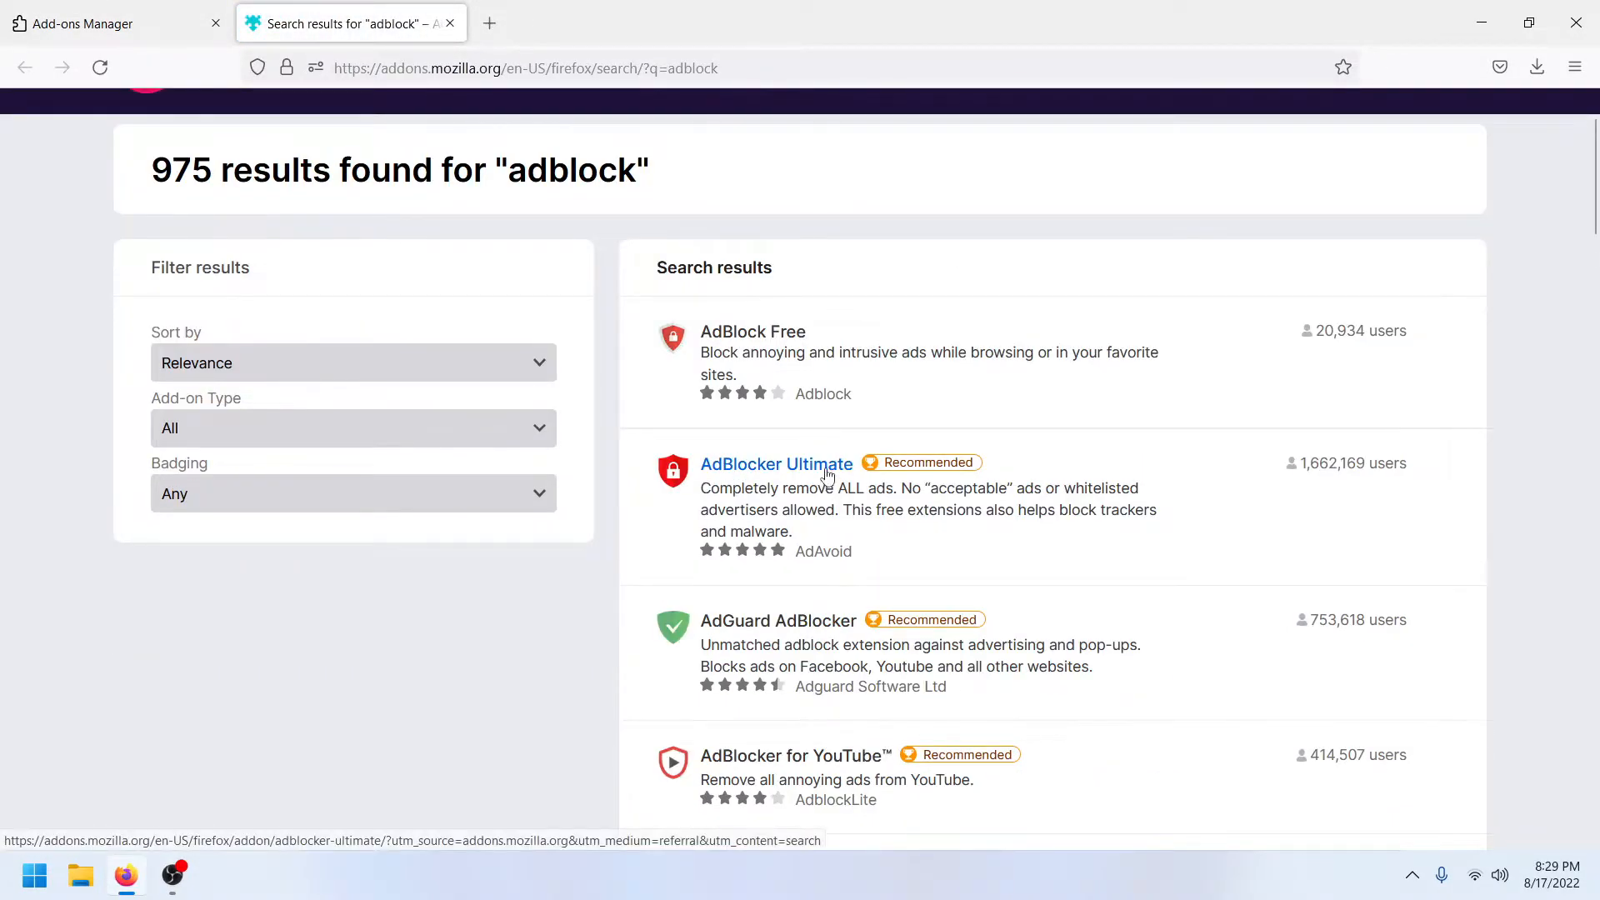
left_click(825, 467)
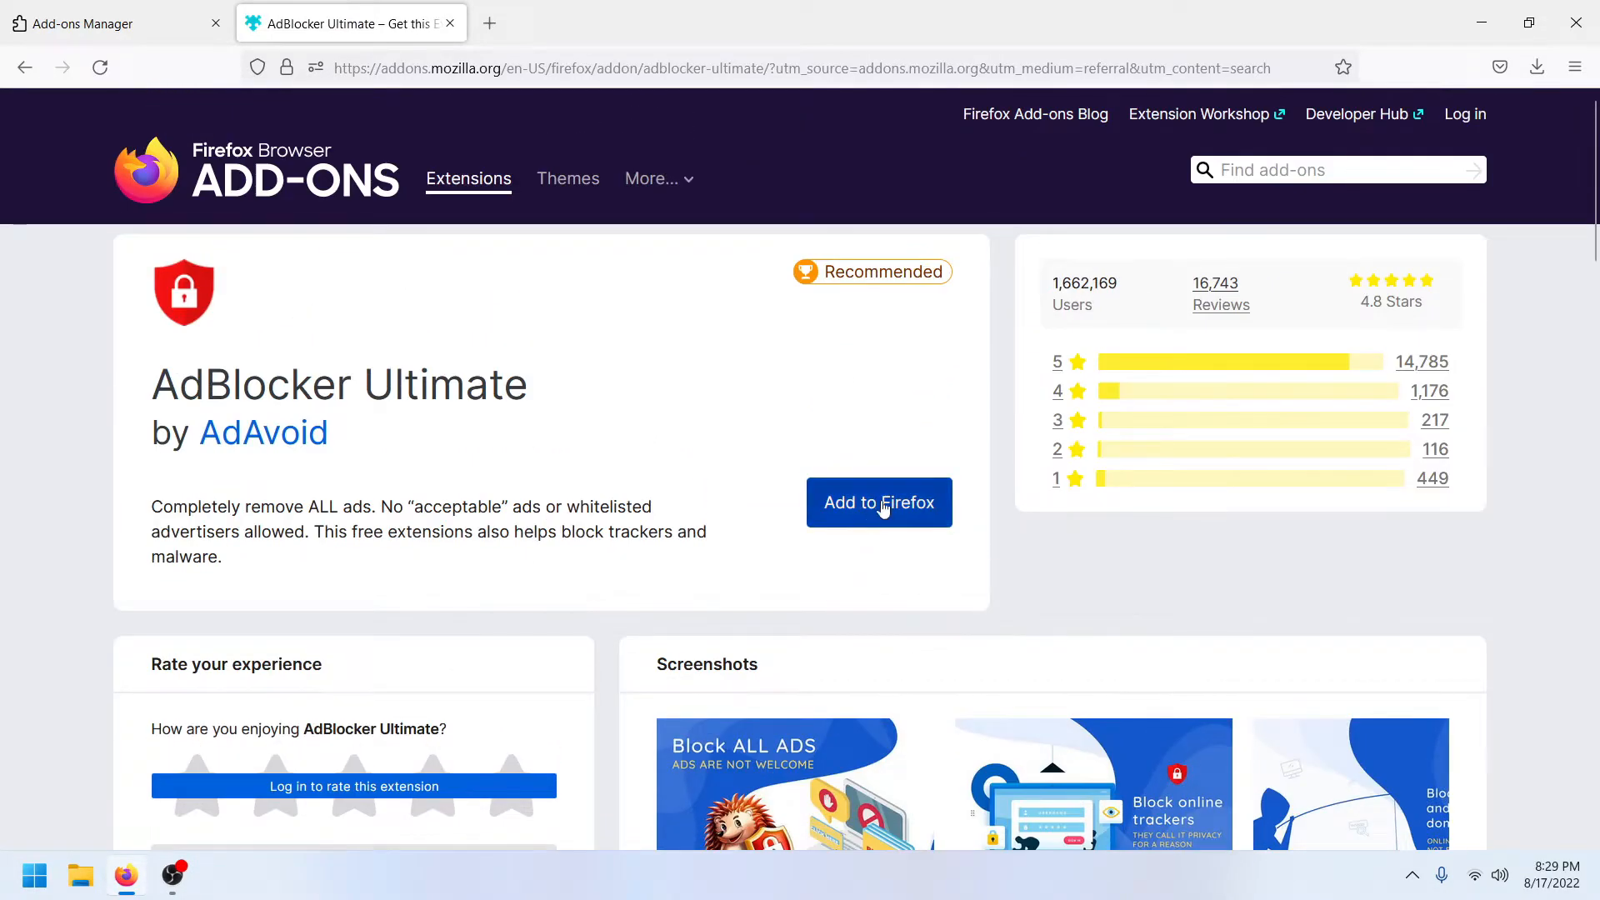
left_click(884, 505)
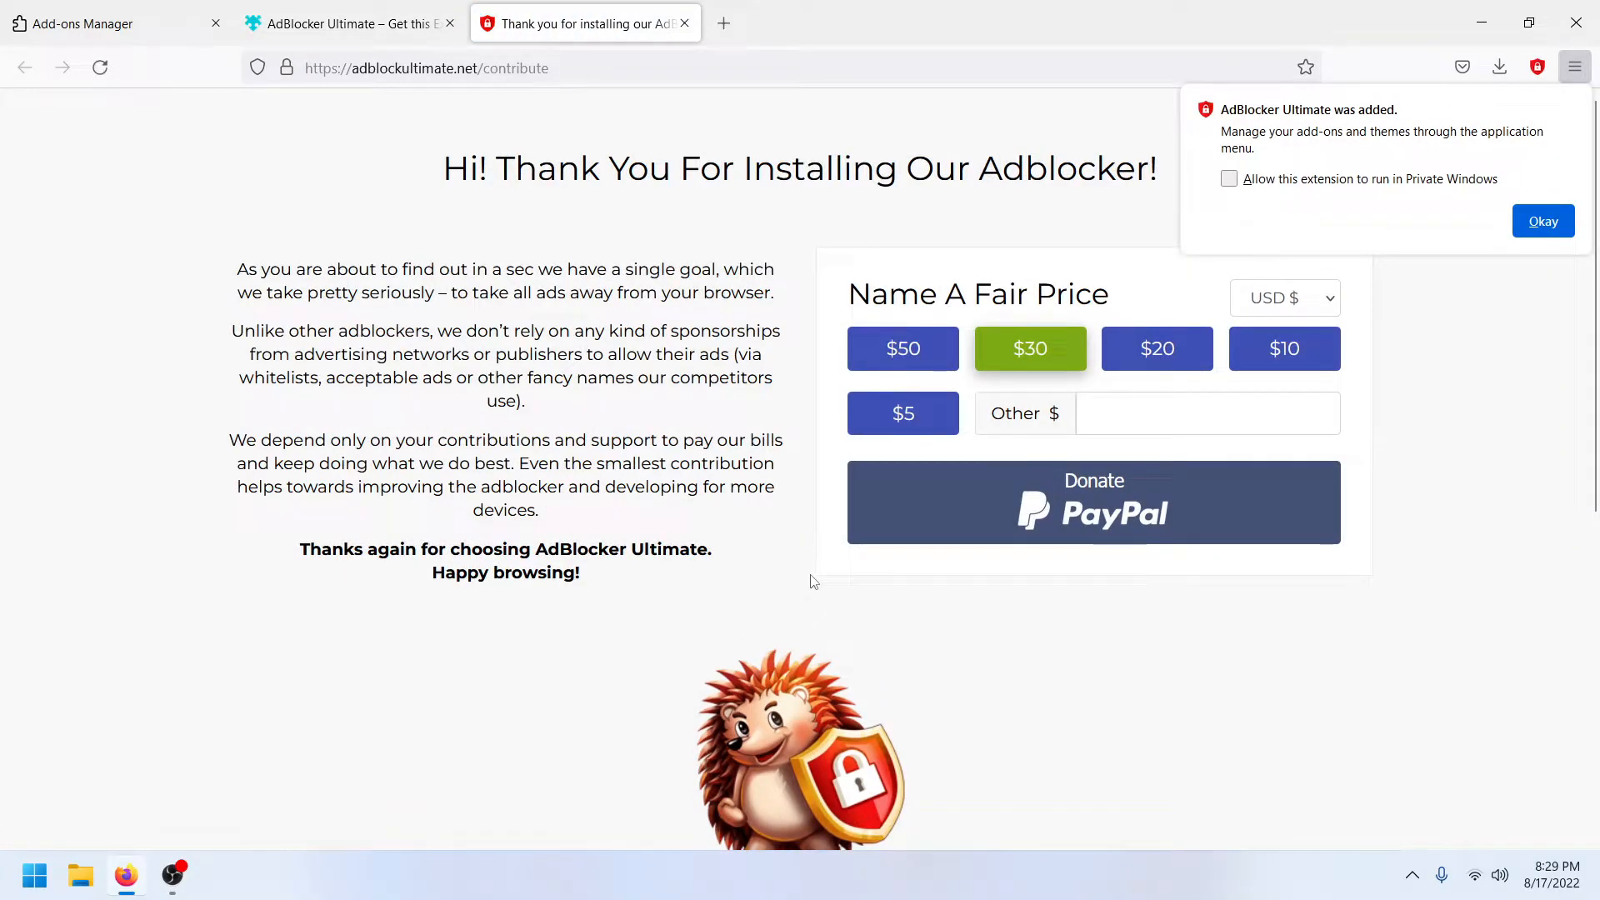
left_click(512, 166)
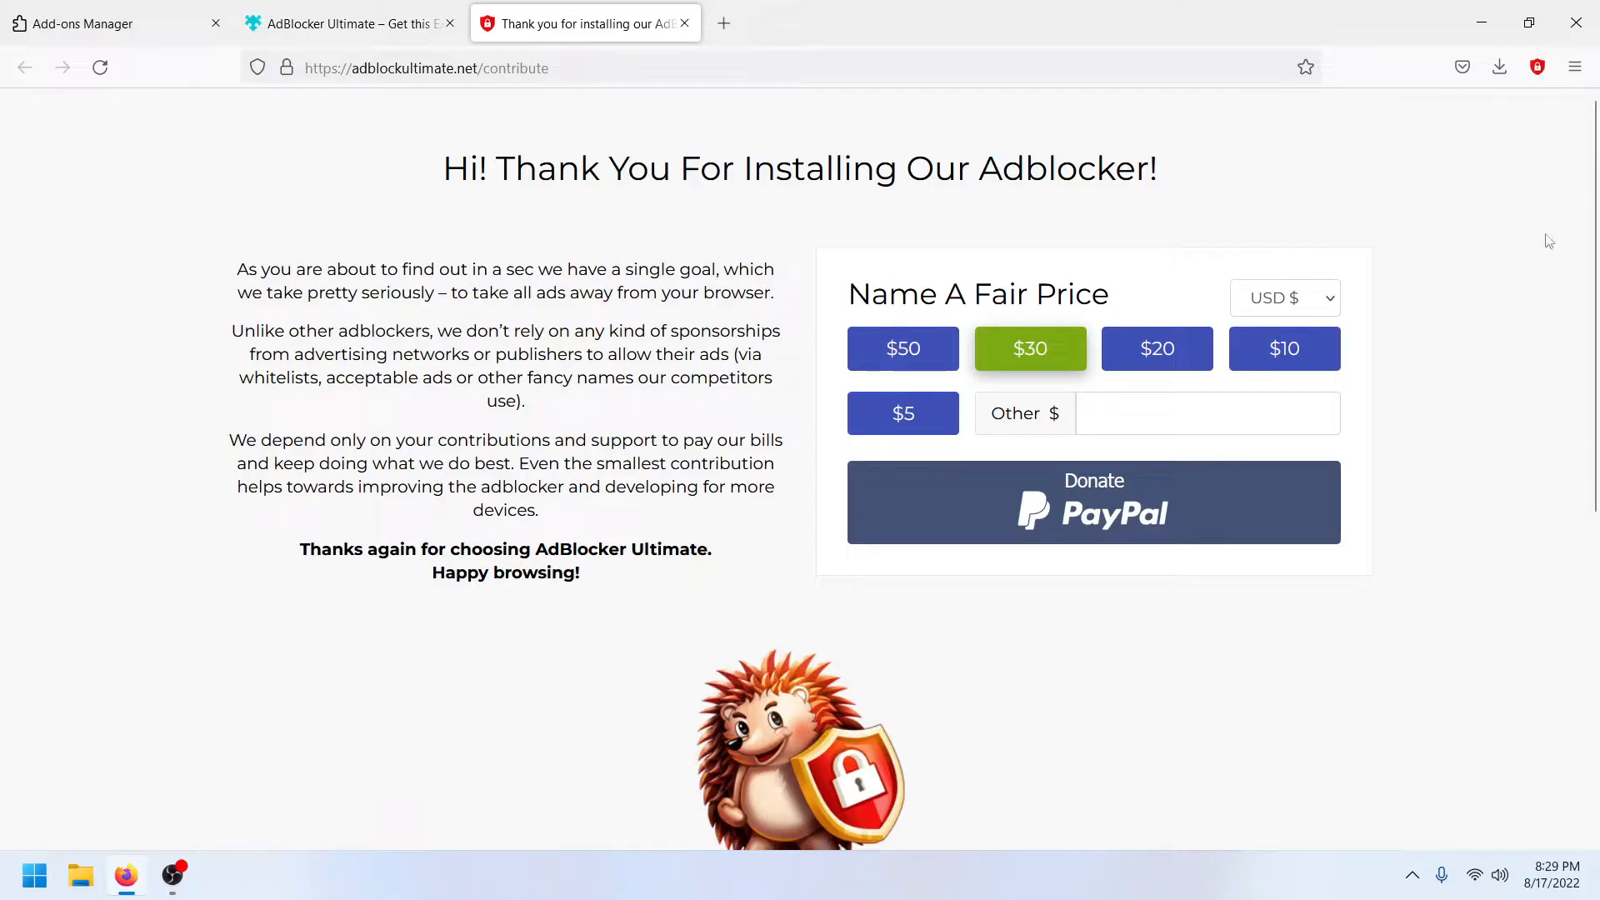
Step: Open AdBlocker Ultimate's settings, review its whitelist and general options, and close all tabs except the add-ons manager
left_click(1574, 68)
left_click(1574, 68)
left_click(1537, 66)
left_click(1326, 571)
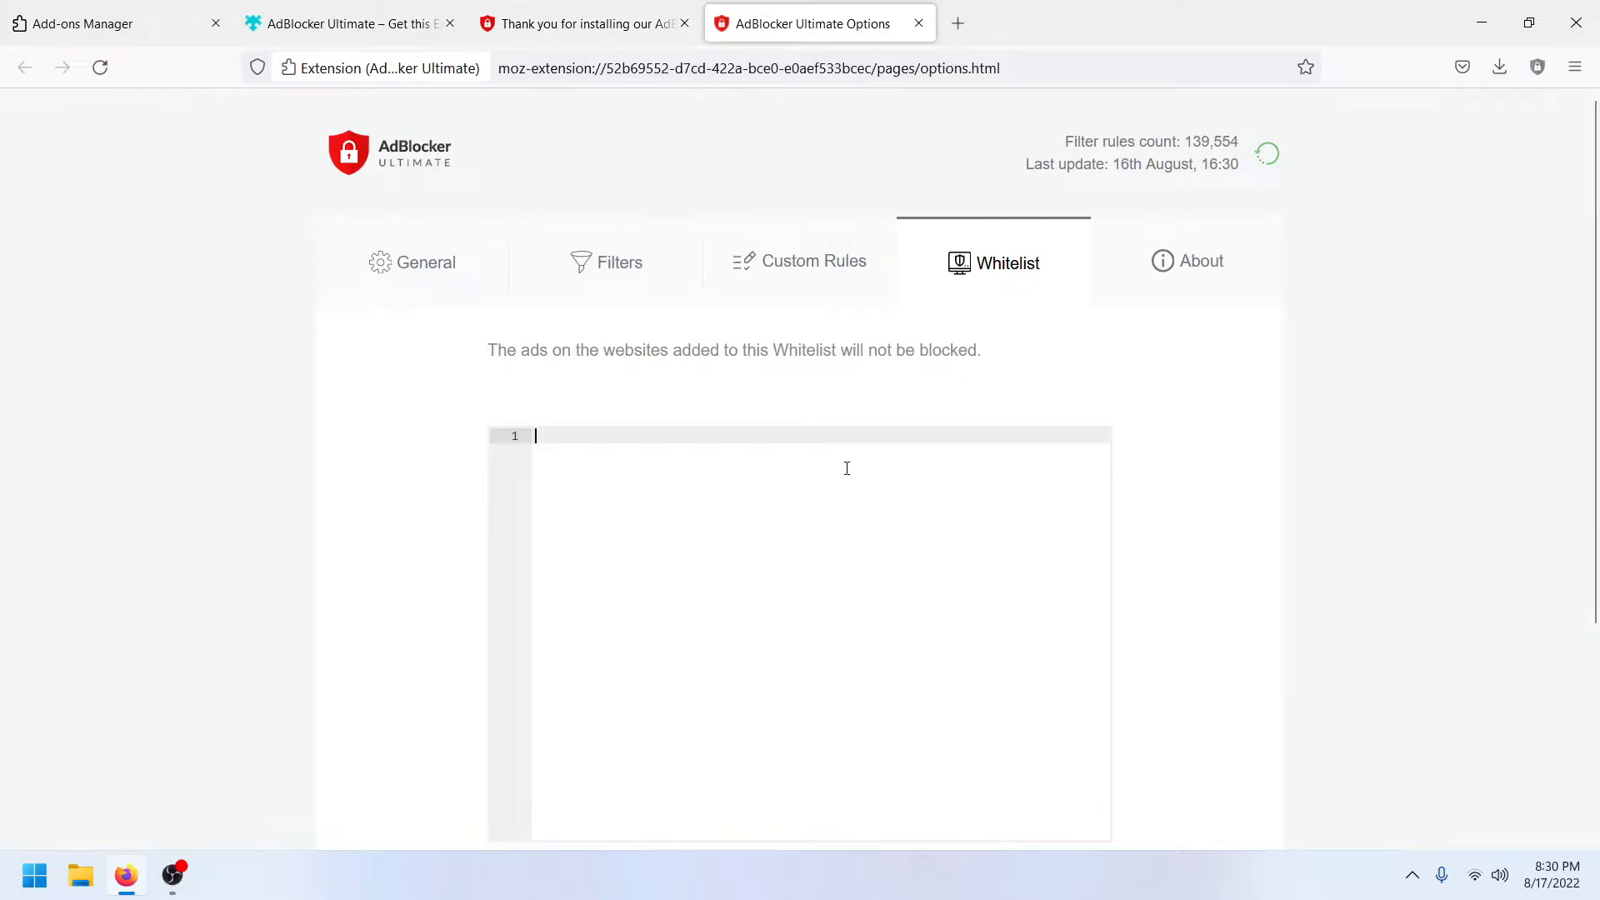
left_click(448, 283)
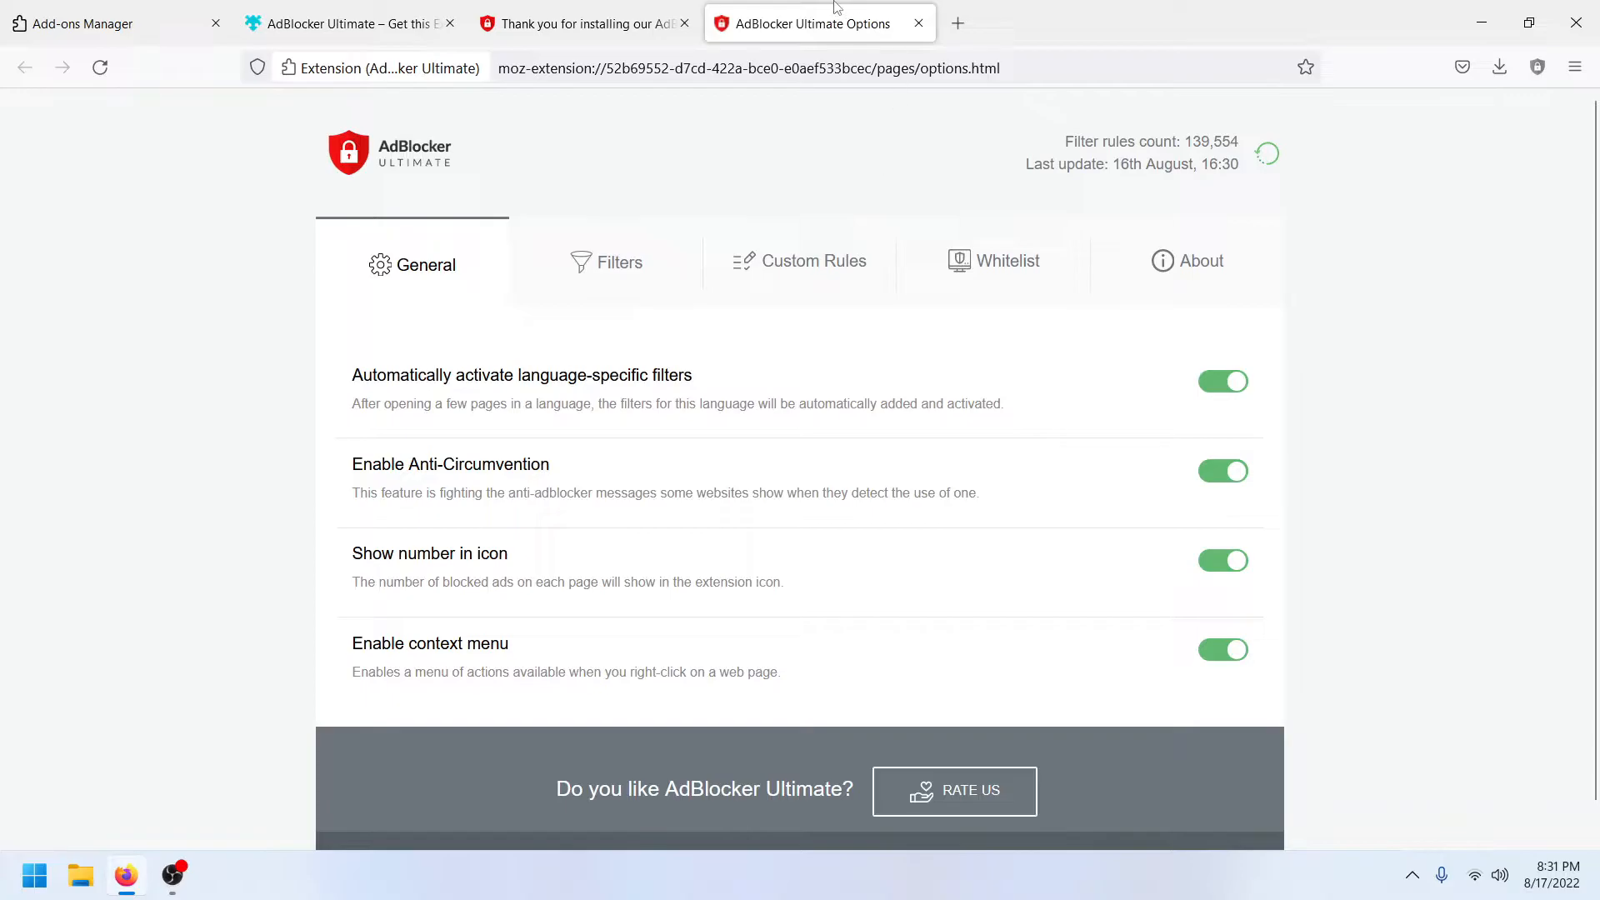
left_click(918, 24)
left_click(684, 23)
left_click(450, 23)
Step: Search the add-ons for "ghostery" and add the Ghostery – Privacy Ad Blocker extension to Firefox
type("gh")
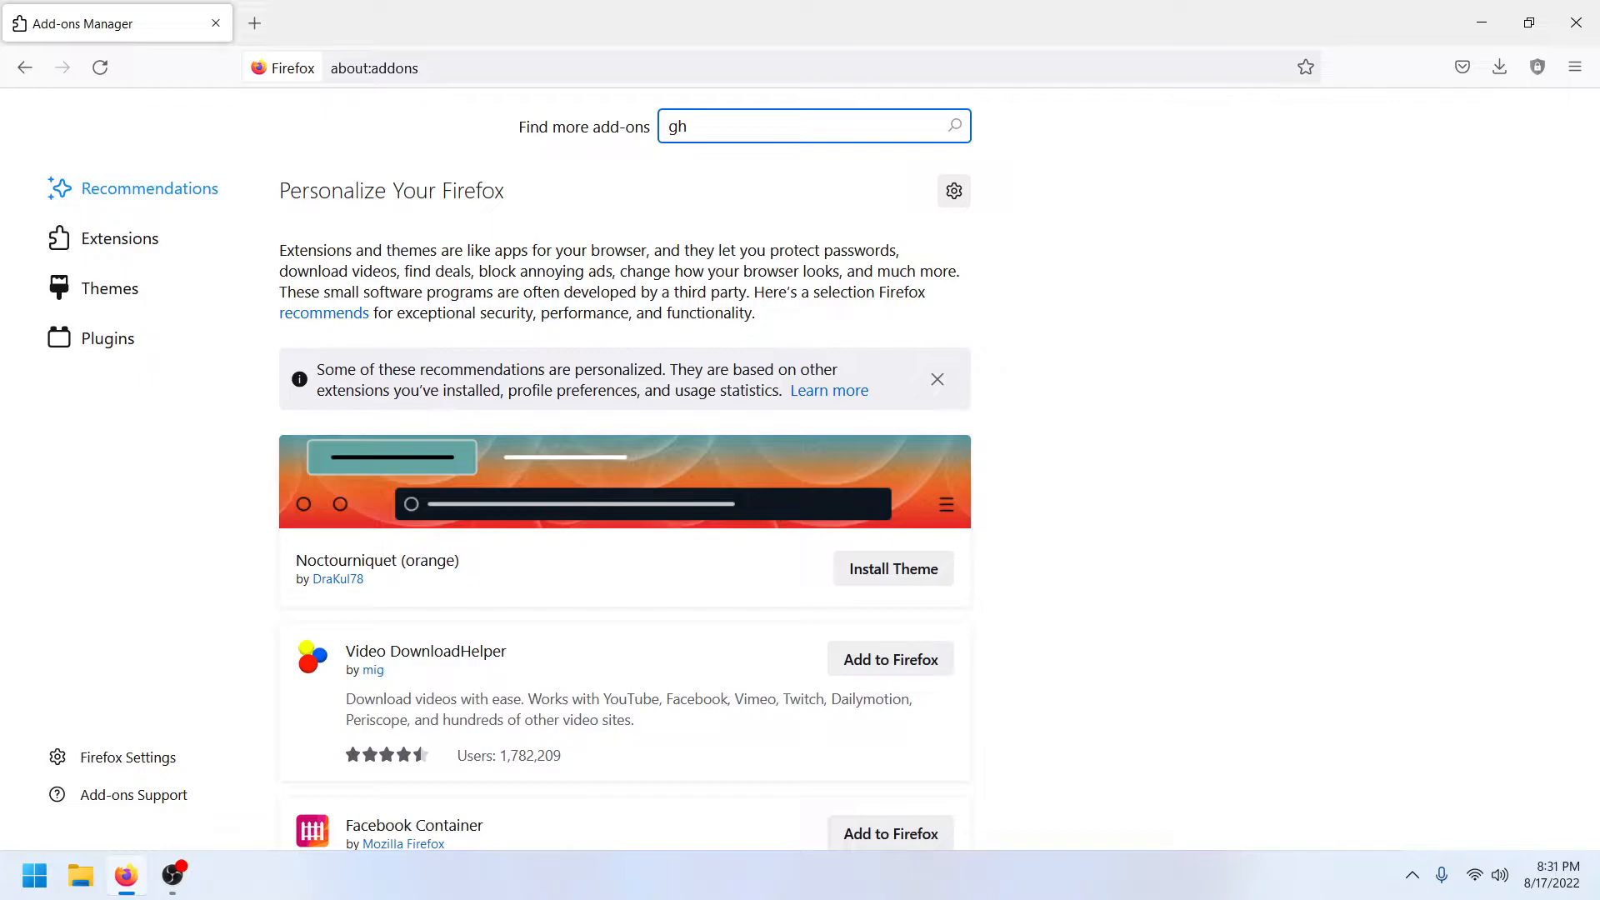
type("ostery")
key("Return")
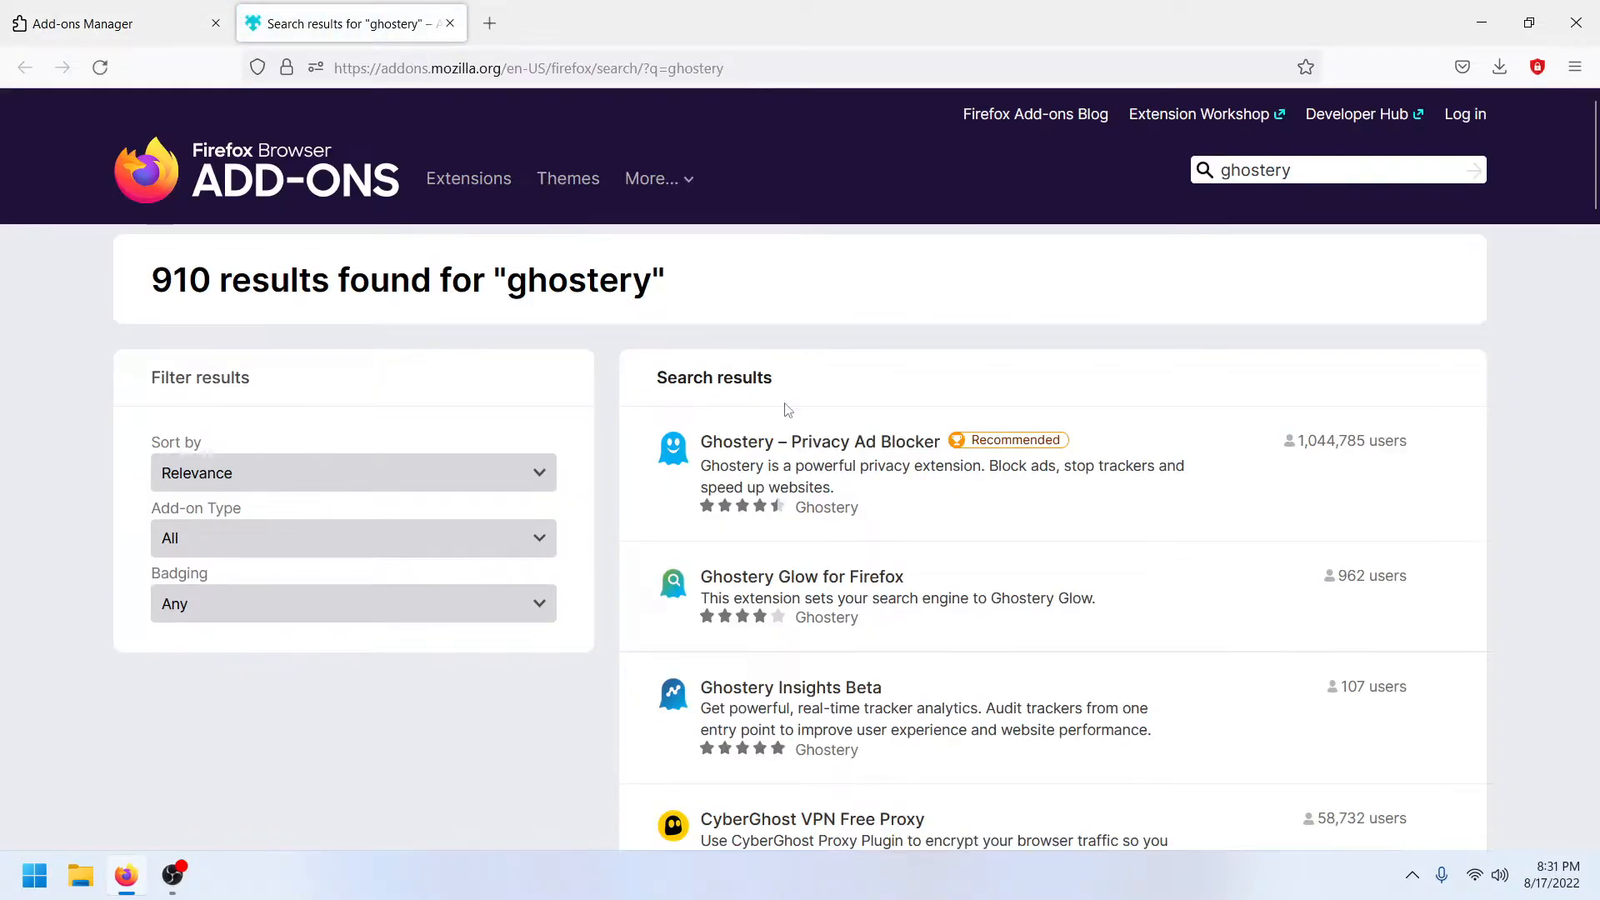
left_click(823, 450)
left_click(875, 504)
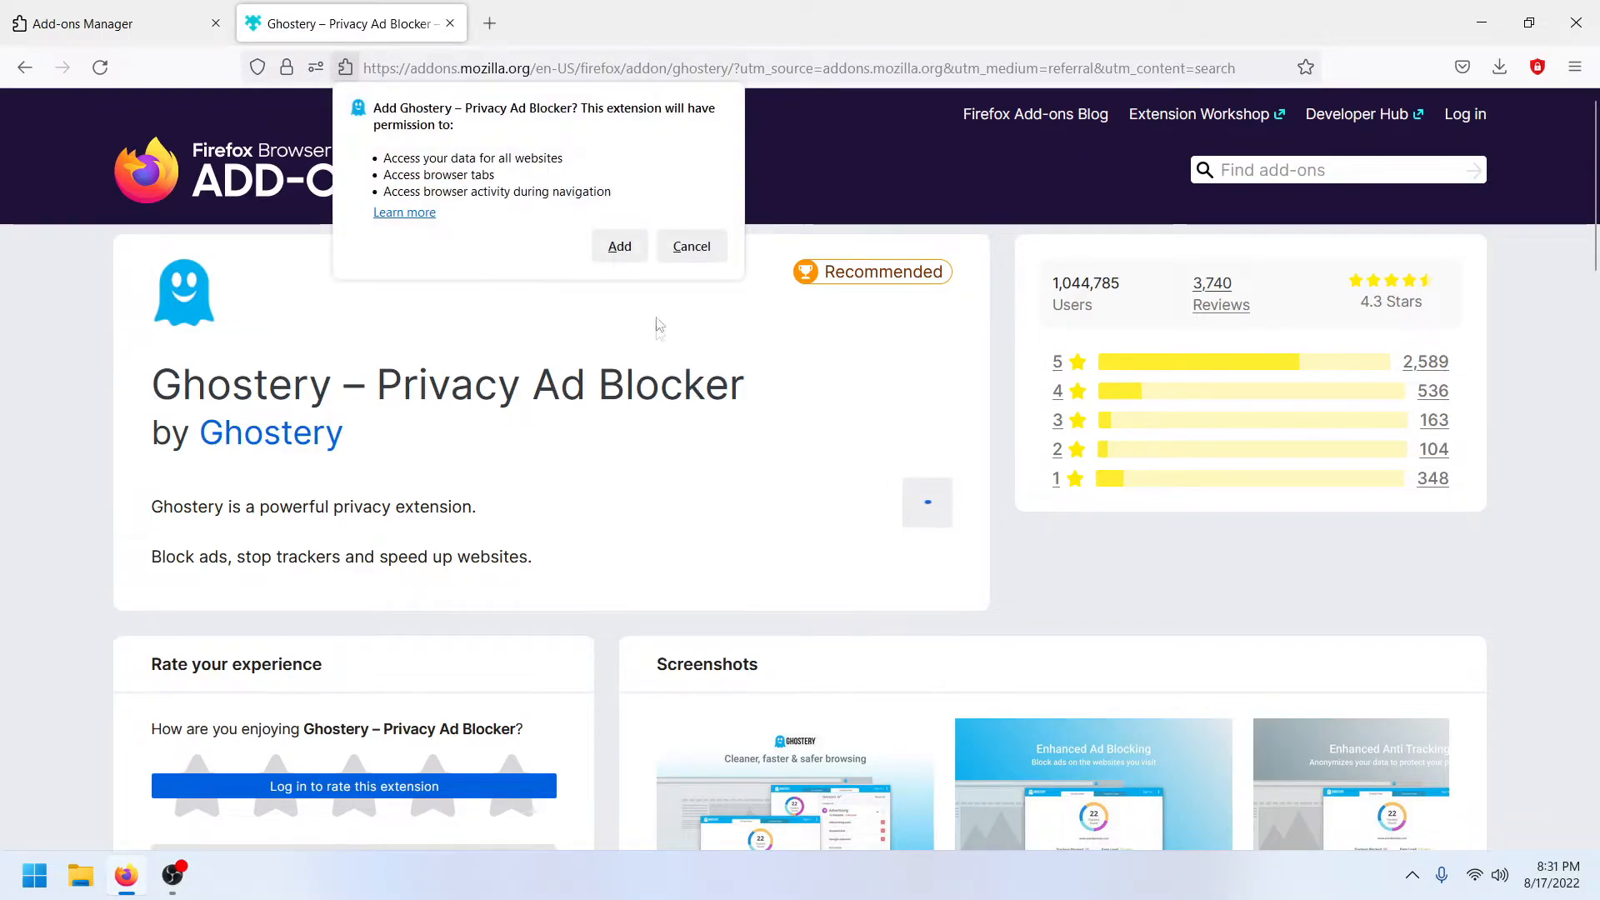
left_click(620, 246)
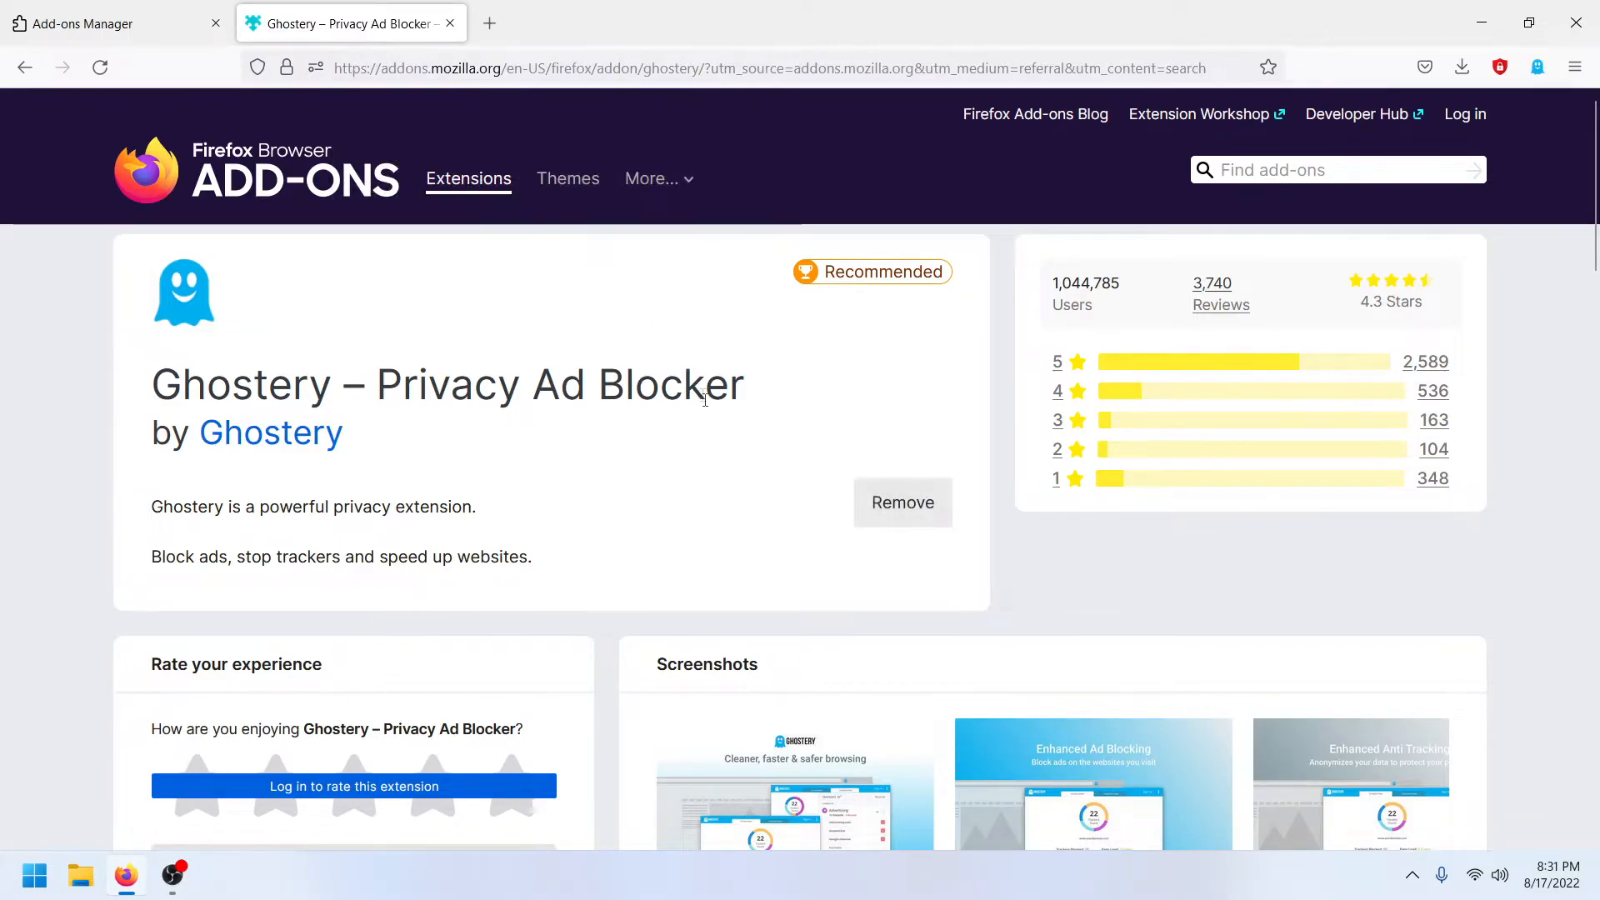
left_click(527, 156)
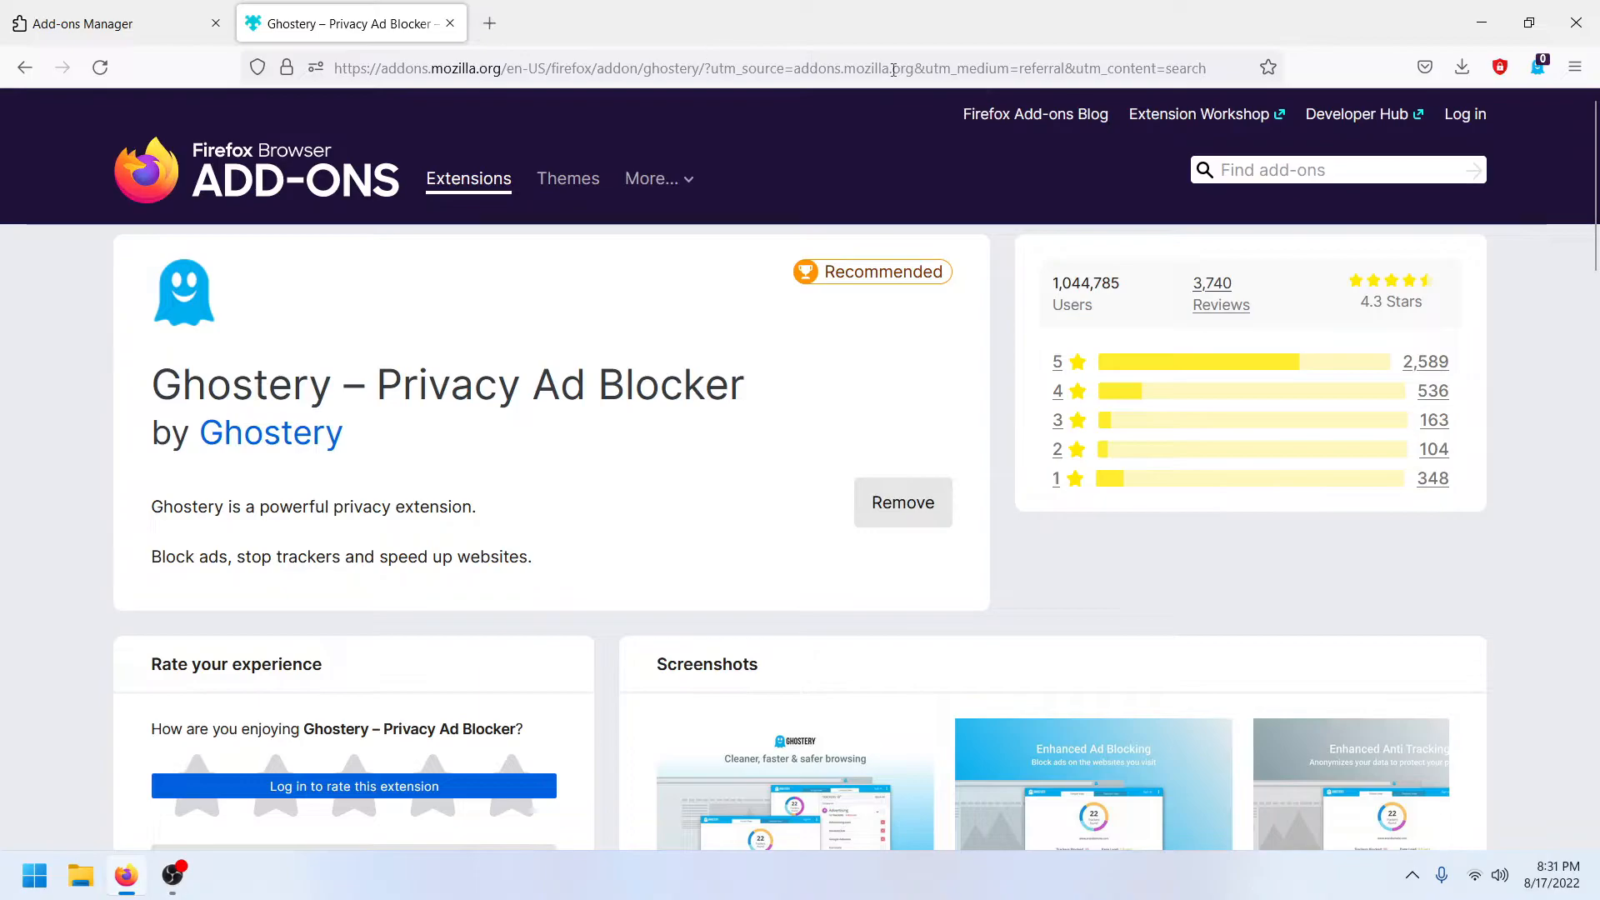
Step: Load cnn.com in a new tab and examine the trackers that Ghostery lists for the site
left_click(484, 27)
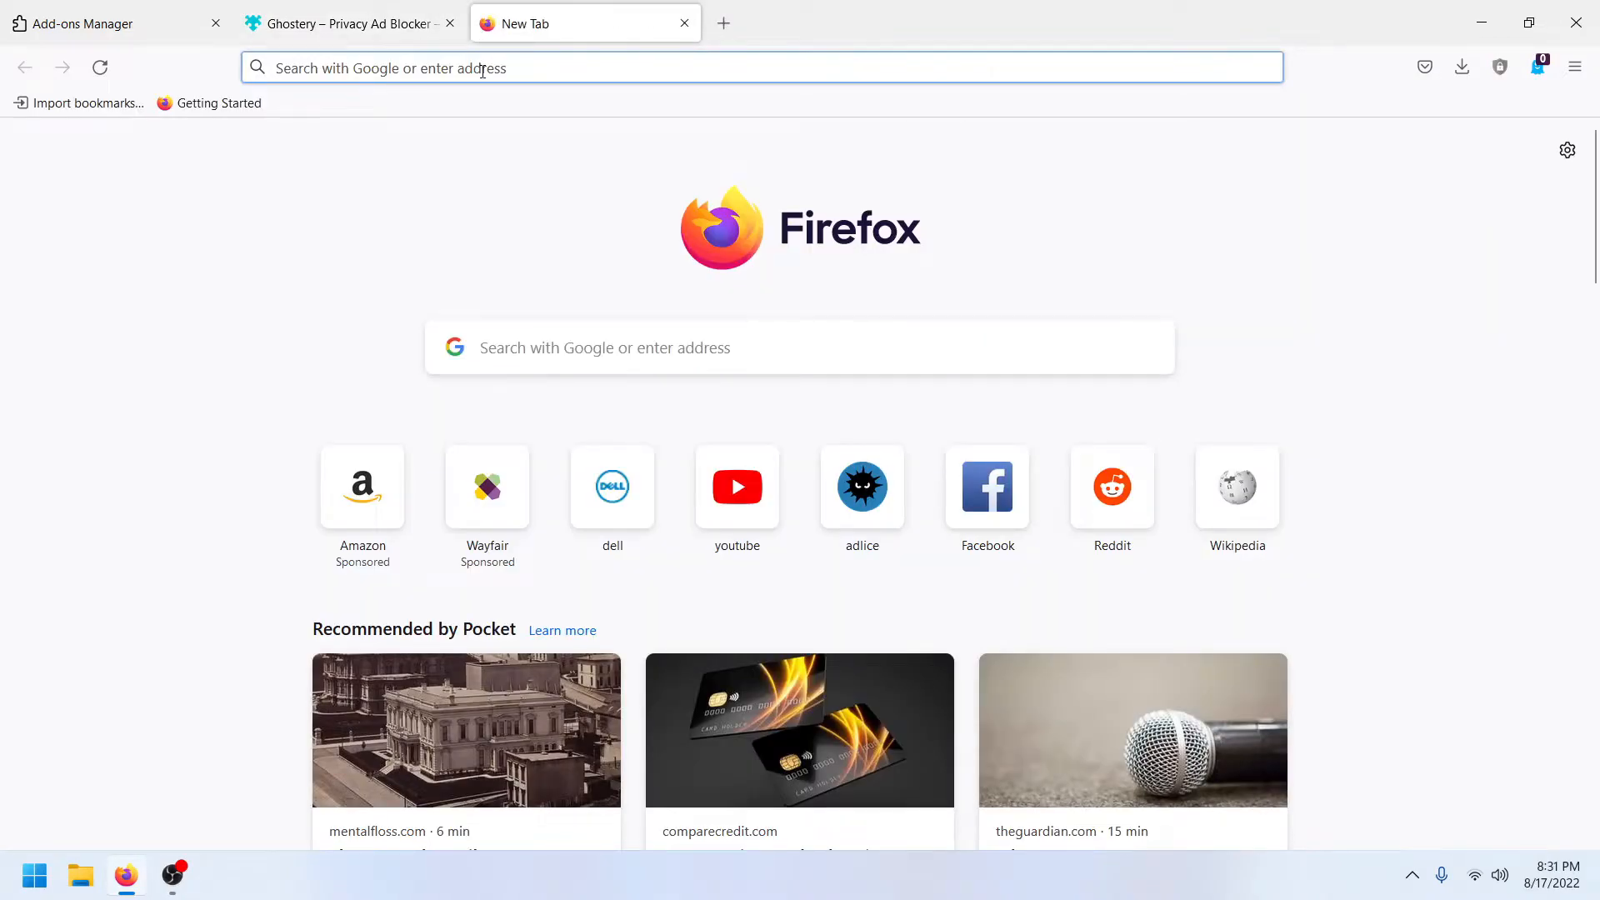
type("cnn")
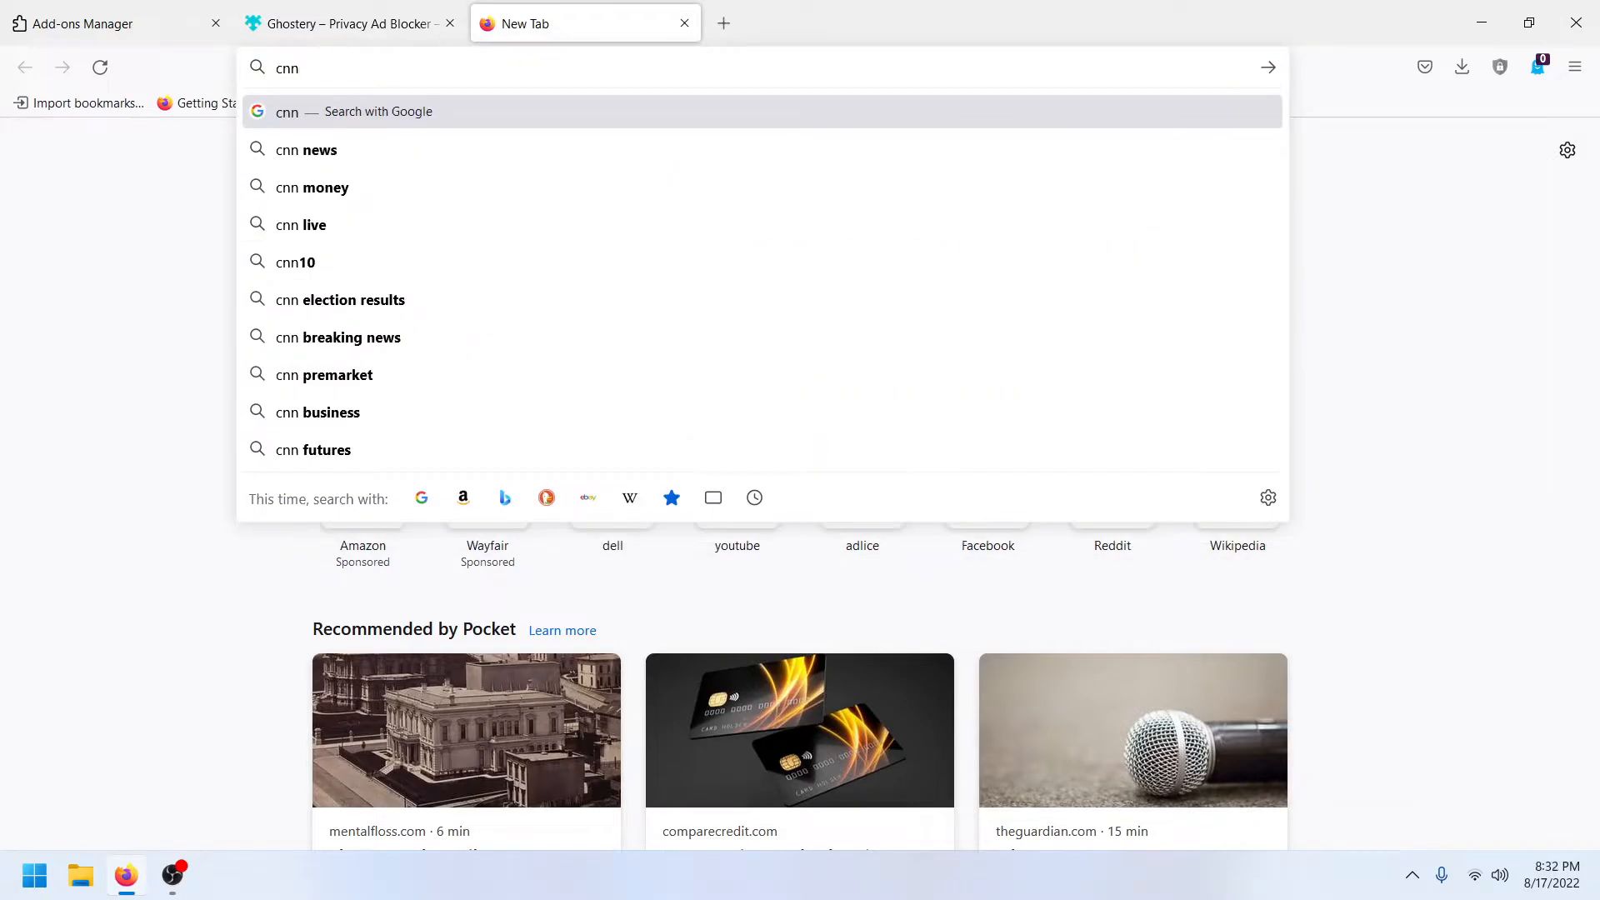
key("Return")
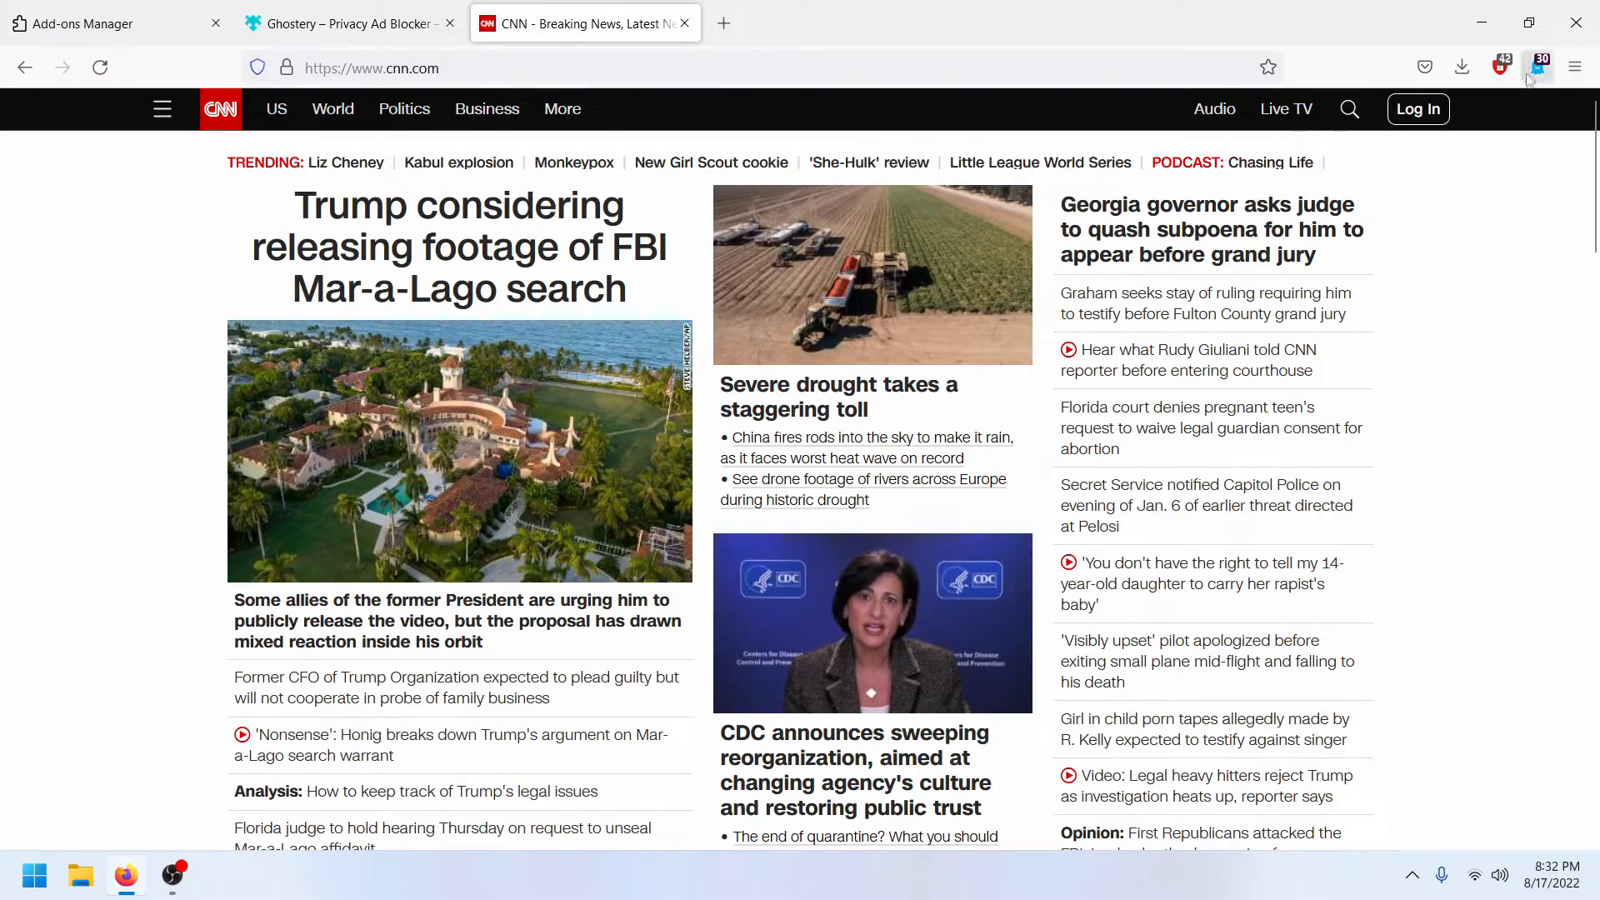
left_click(1539, 70)
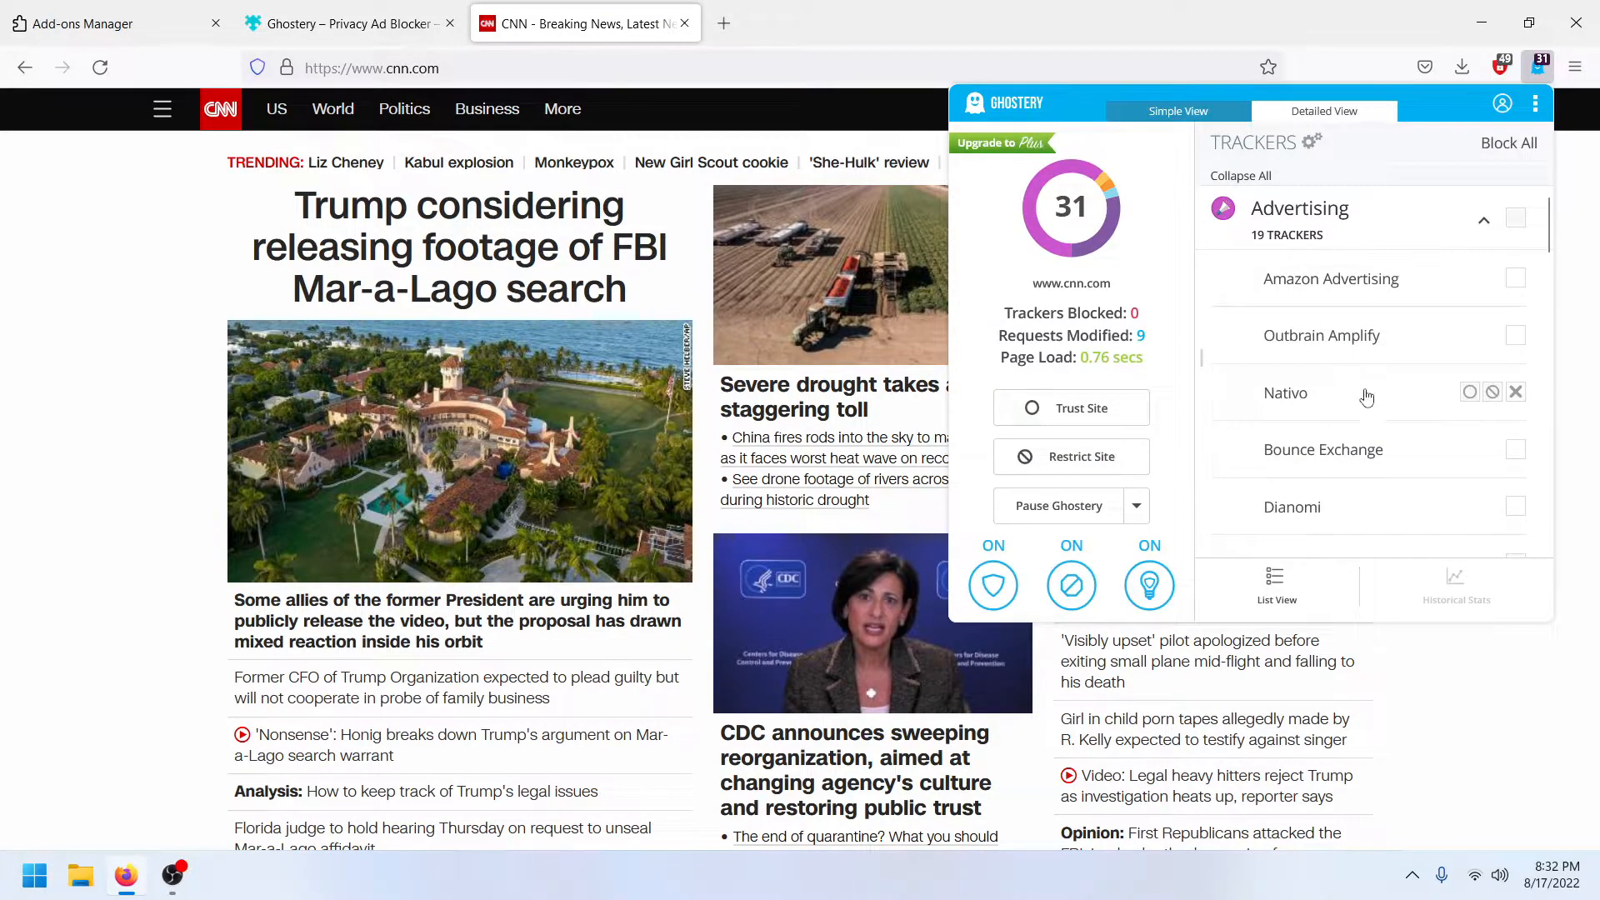
scroll(1367, 436, "down", 4)
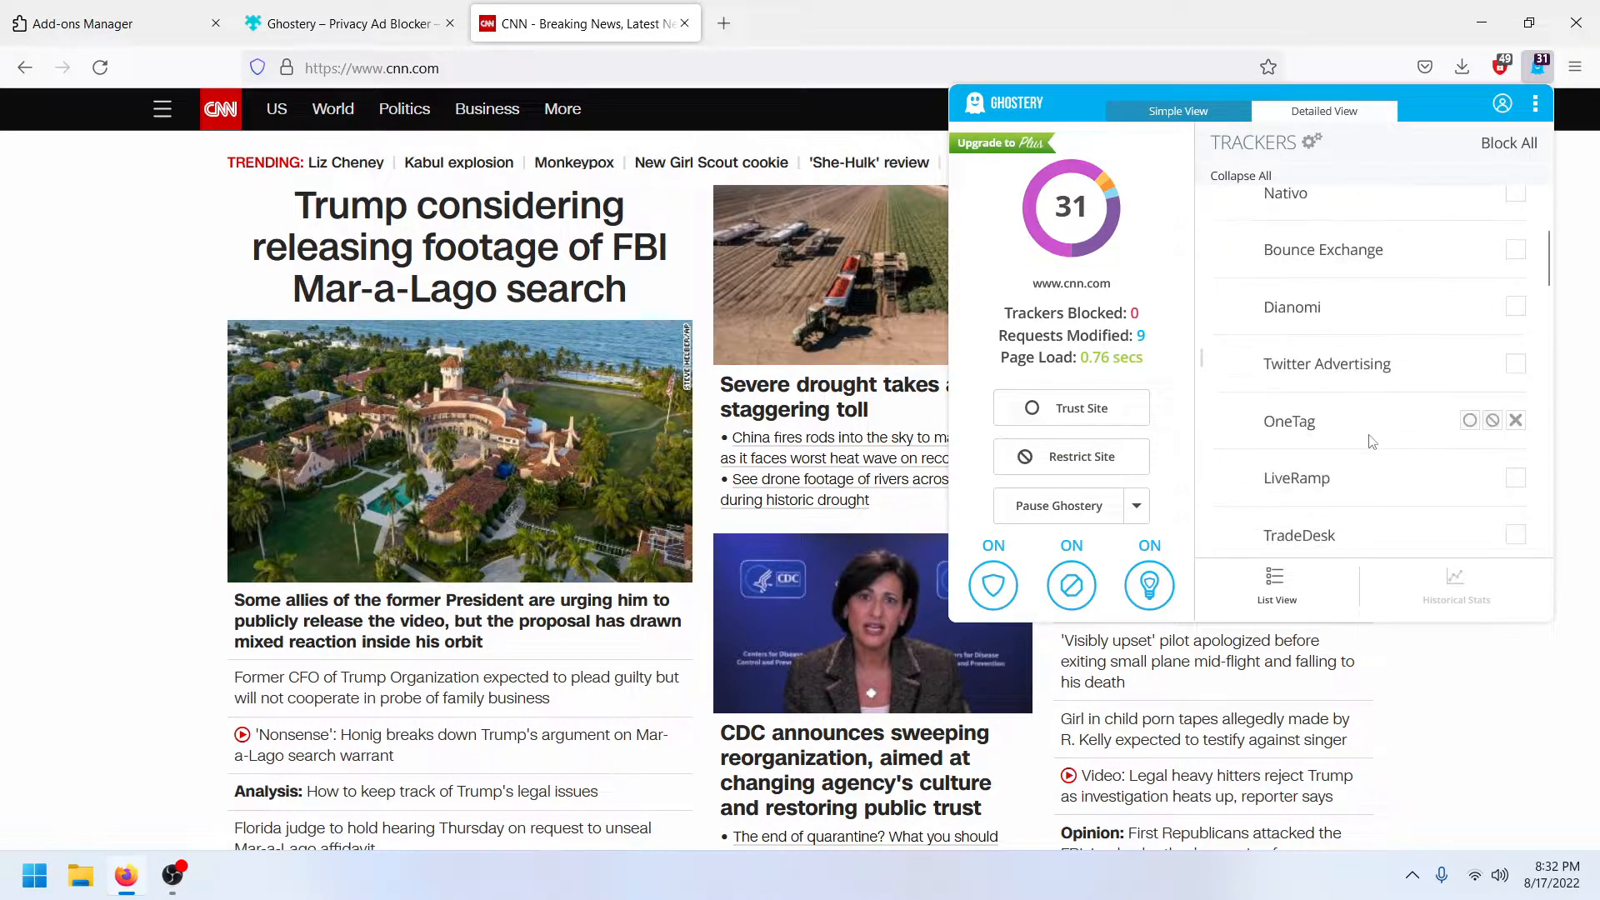
scroll(1379, 386, "down", 5)
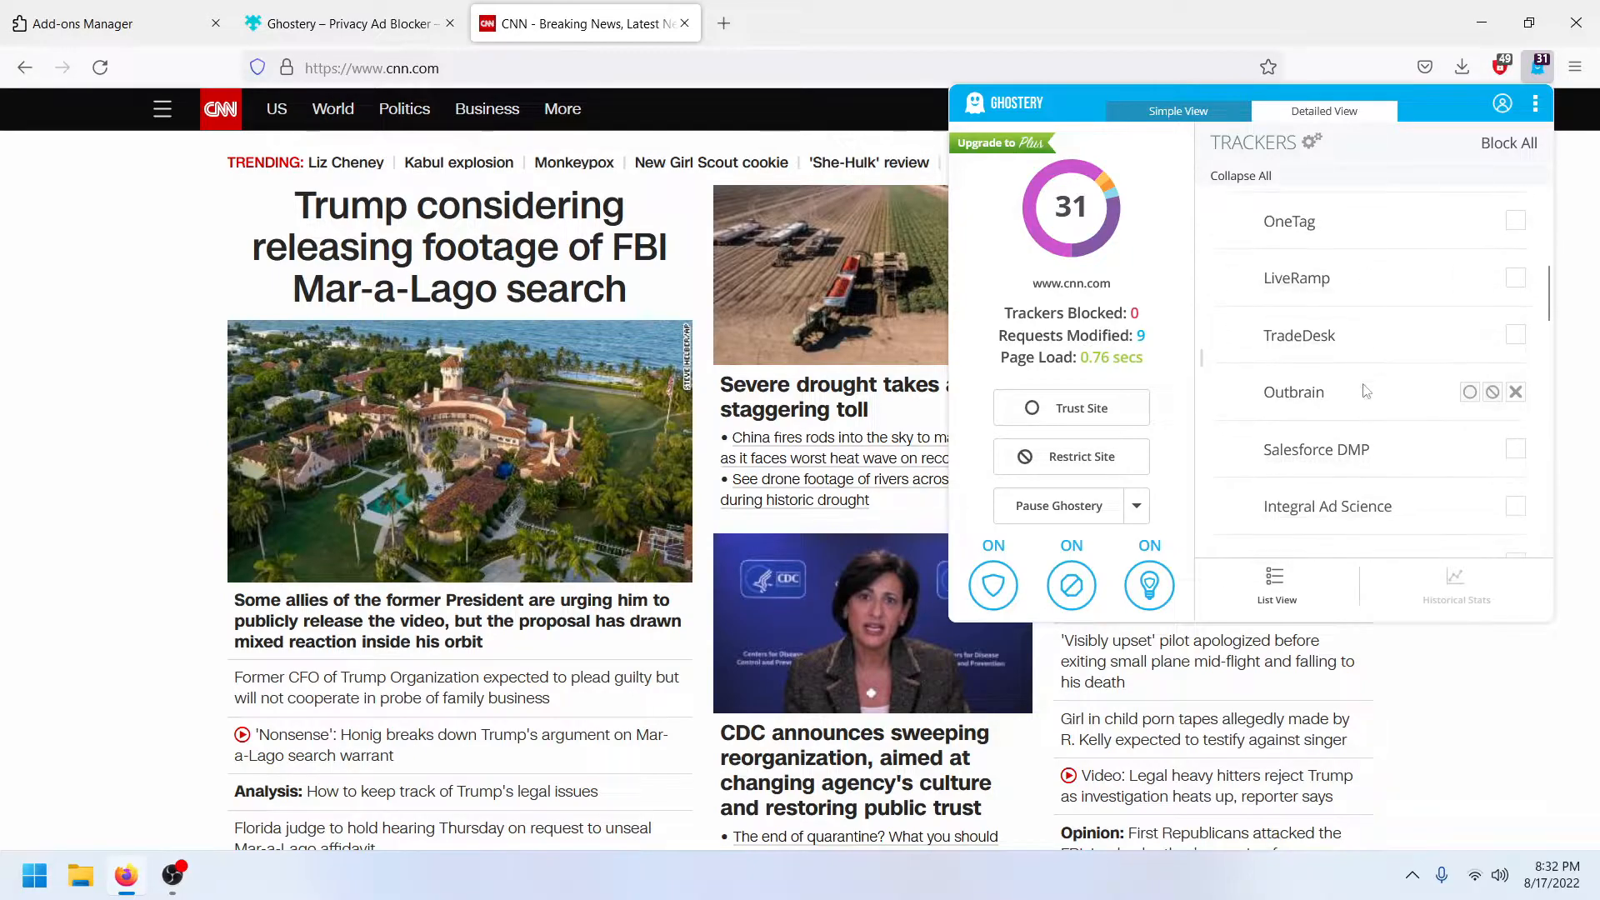
scroll(1346, 442, "down", 2)
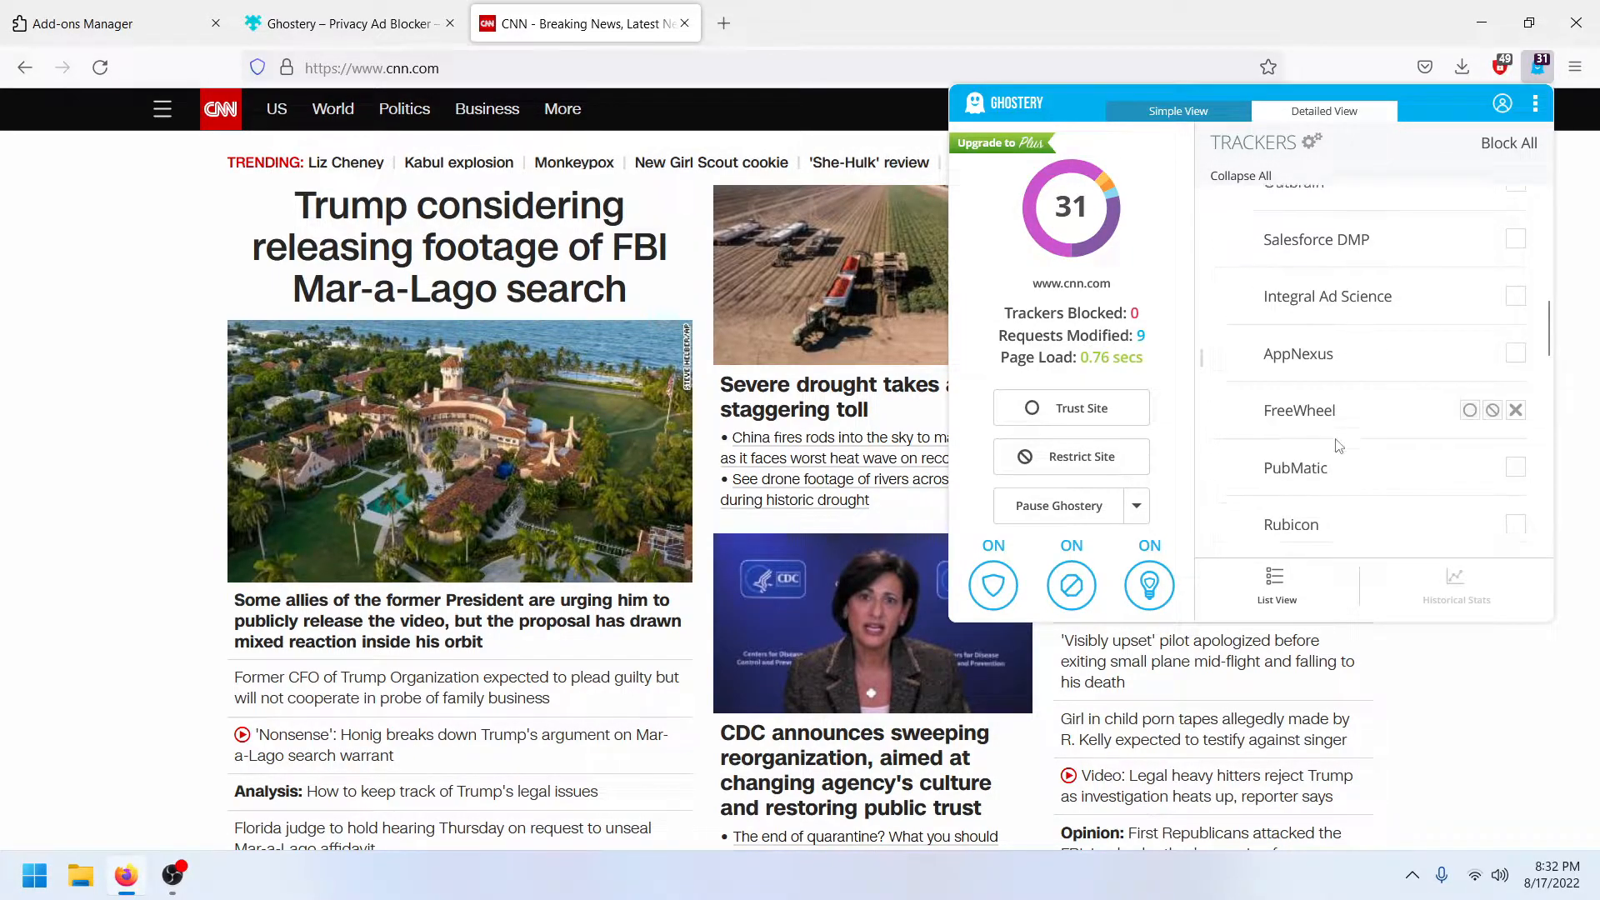
scroll(1408, 375, "down", 4)
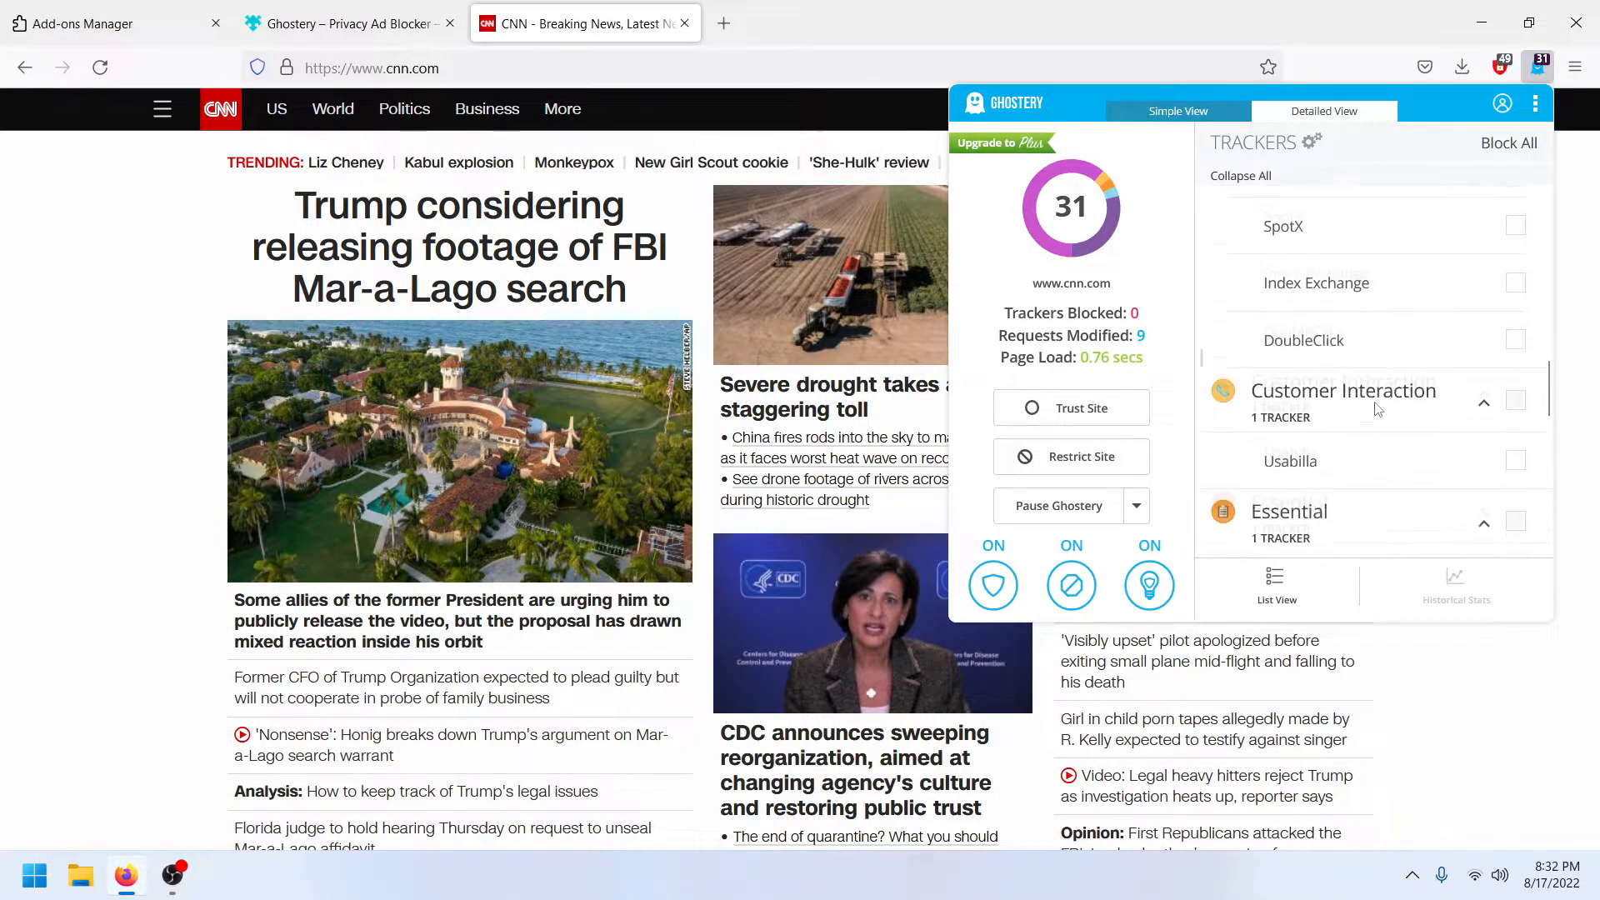
scroll(1366, 400, "down", 7)
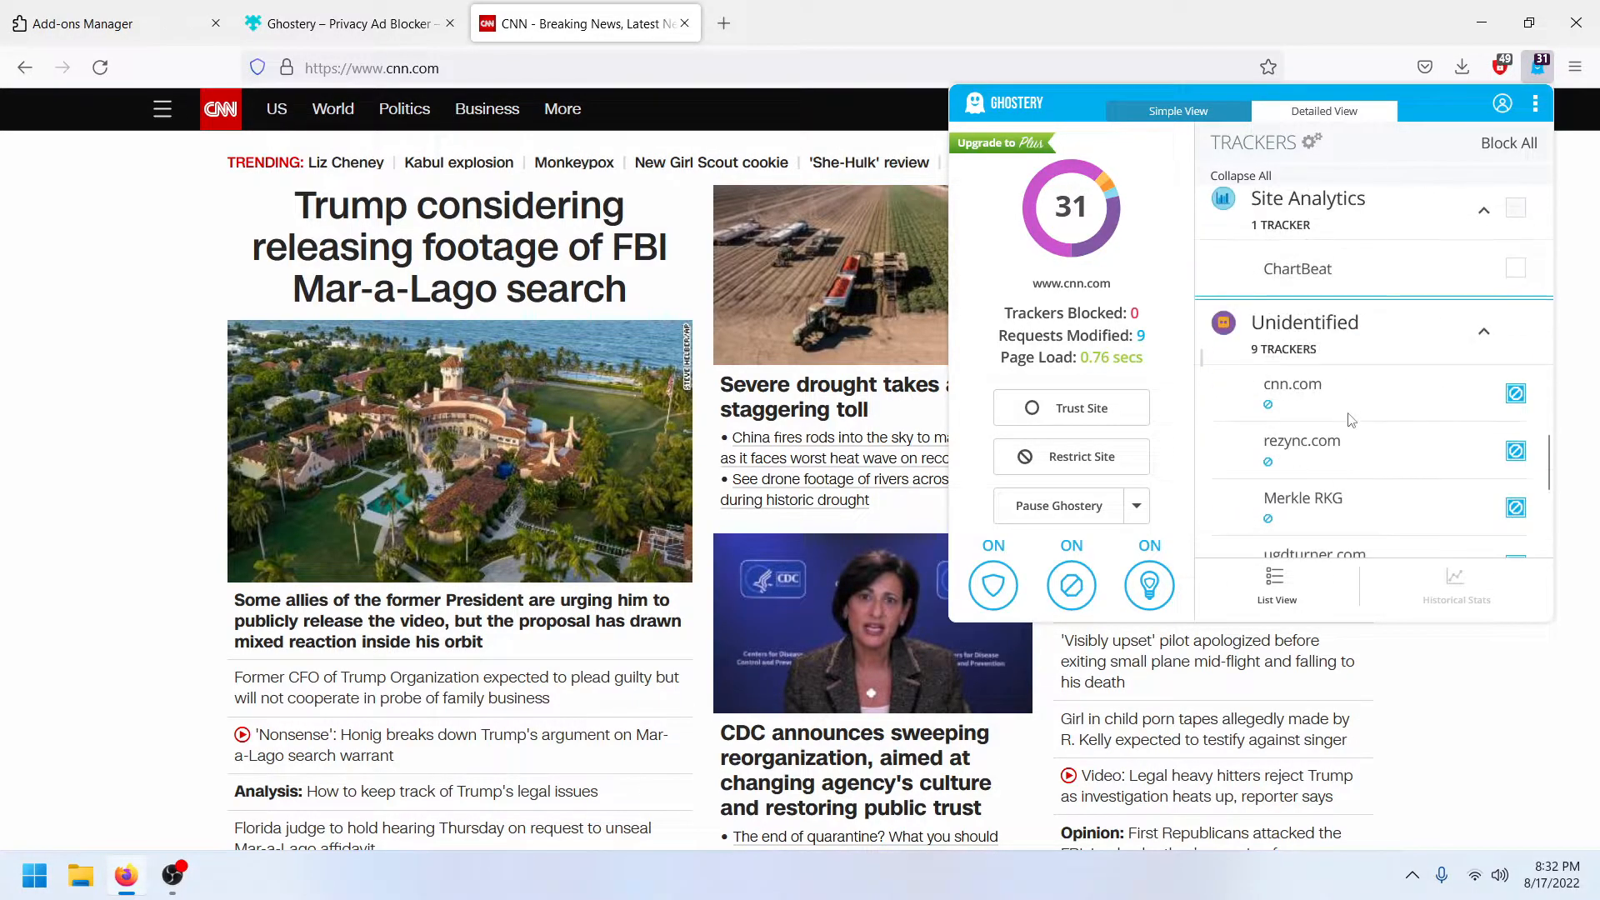
scroll(1351, 419, "up", 10)
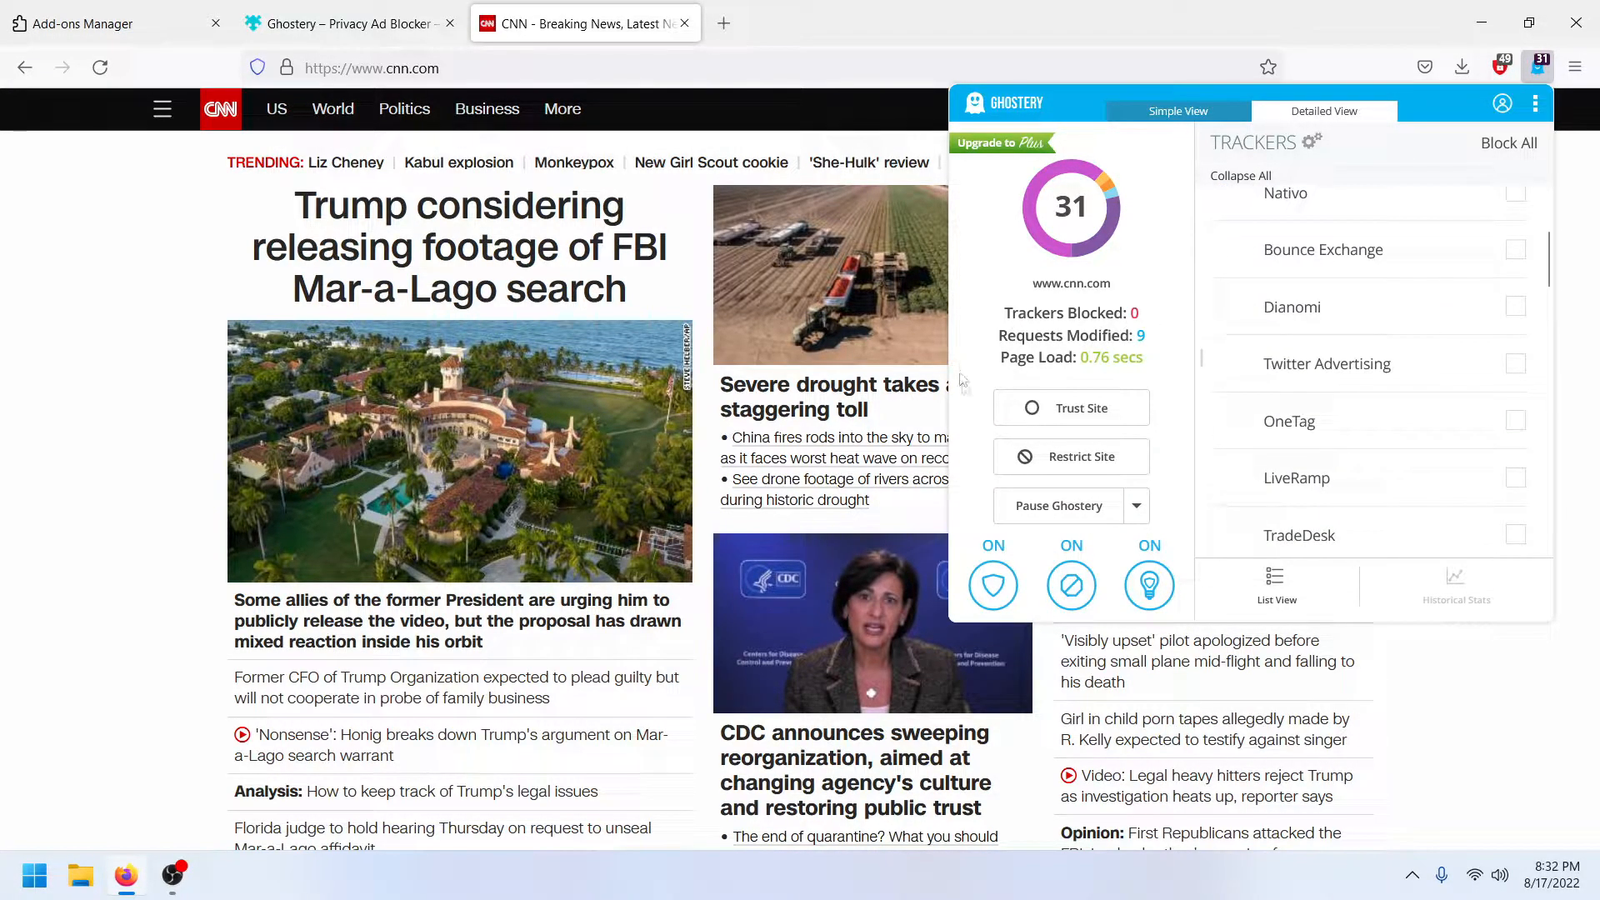
mouse_move(1283, 315)
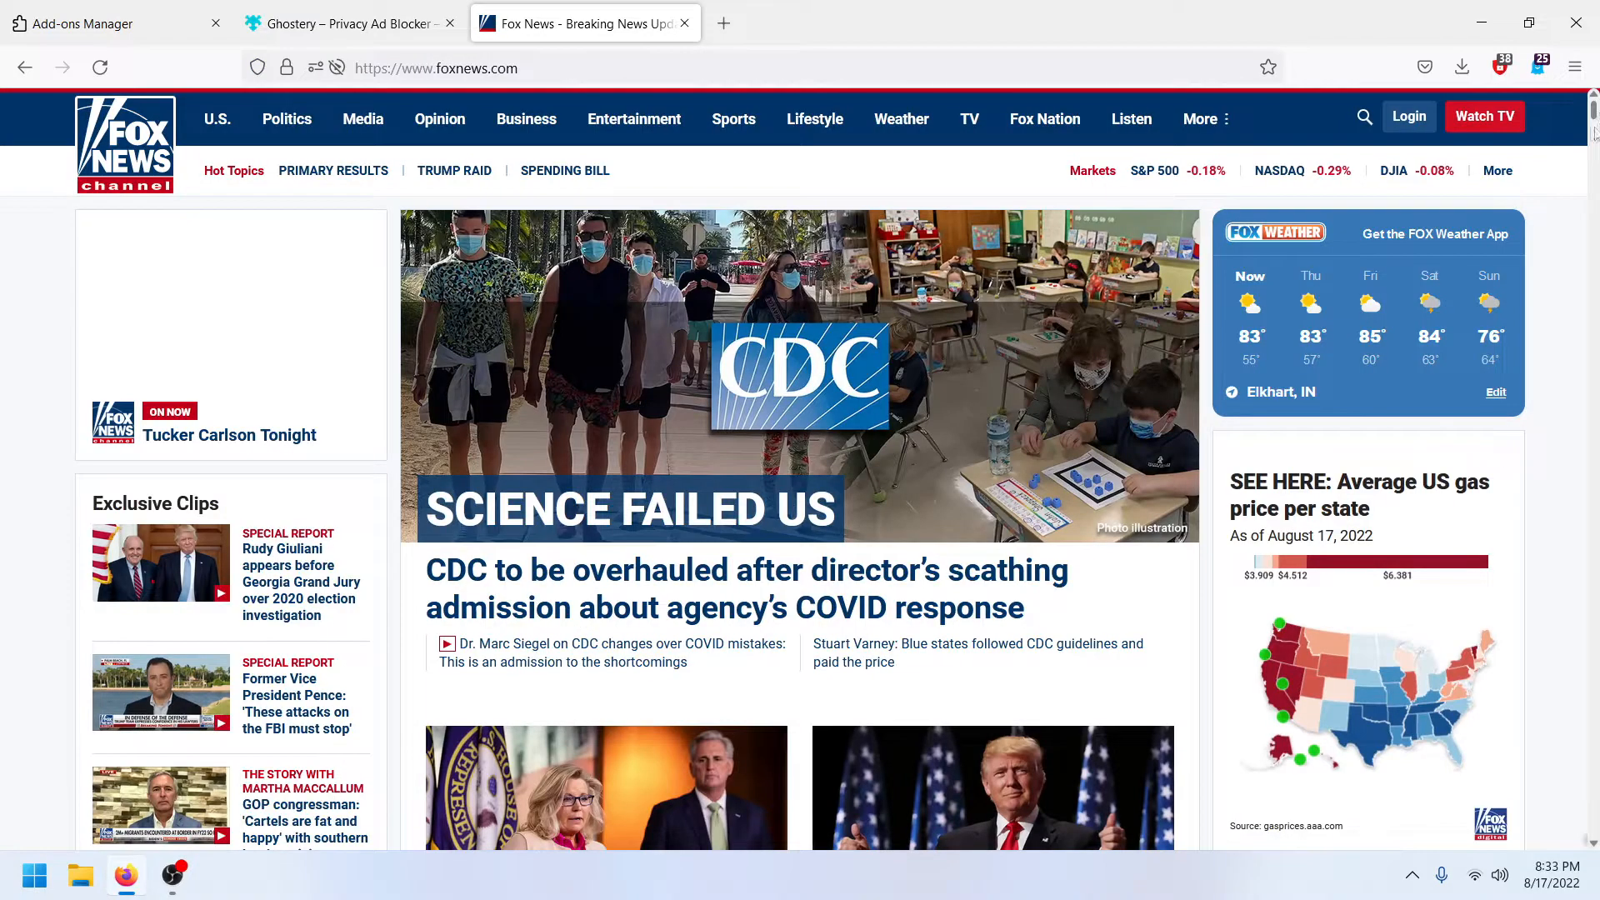
Step: Examine Ghostery's tracker list and AdBlocker Ultimate's blocking summary for foxnews.com, and close the page
left_click(1538, 66)
mouse_move(1370, 332)
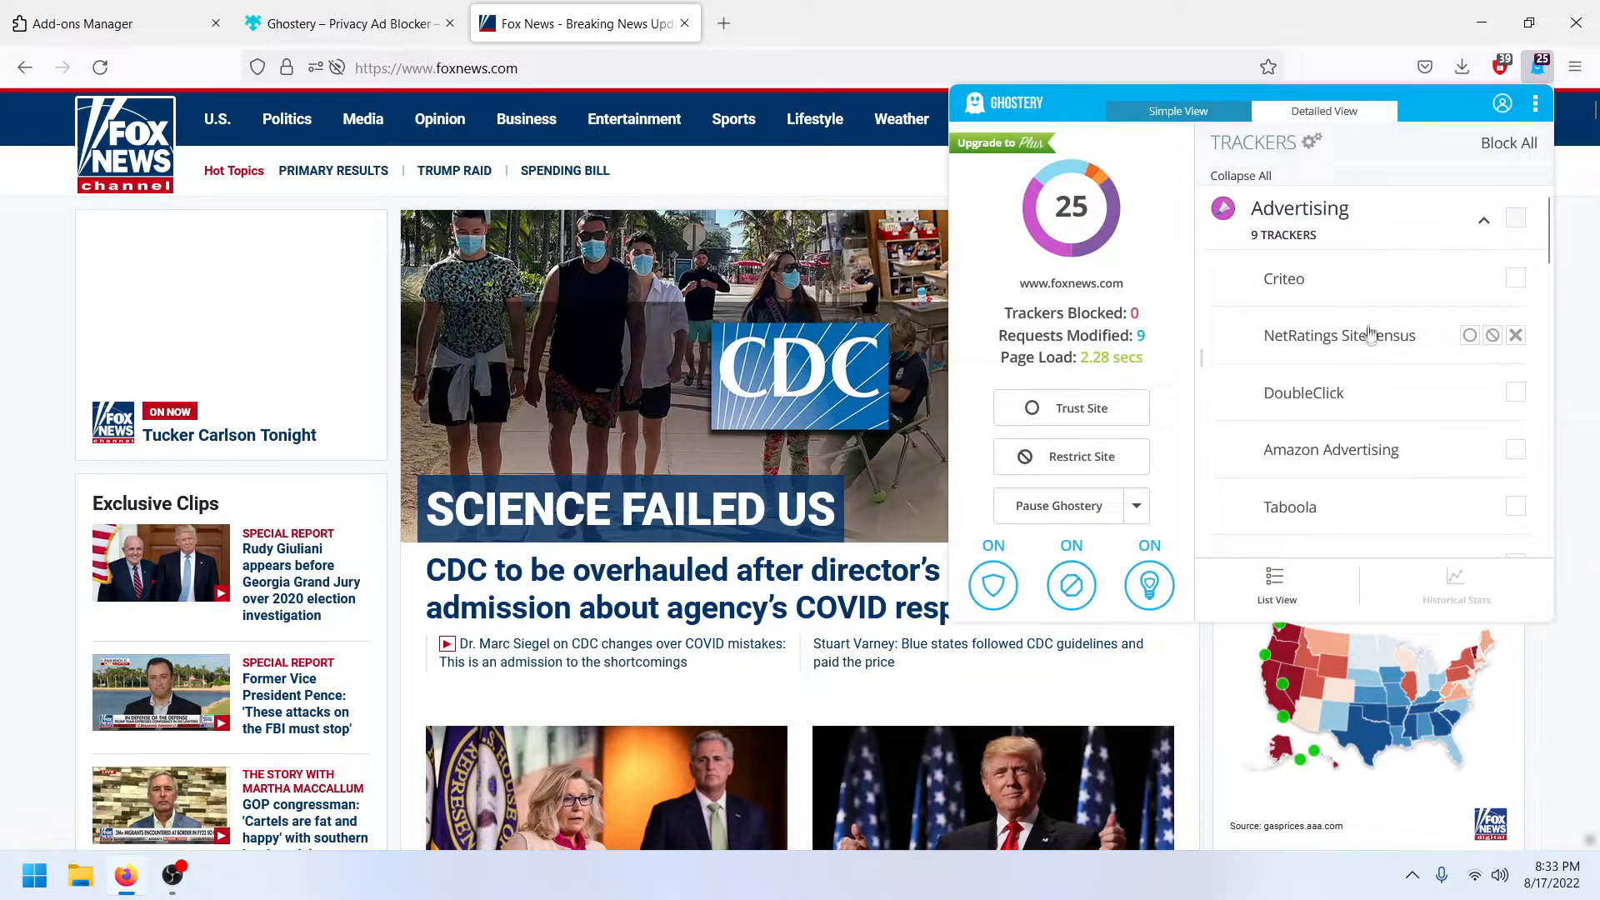
scroll(1375, 409, "down", 2)
scroll(1378, 427, "up", 2)
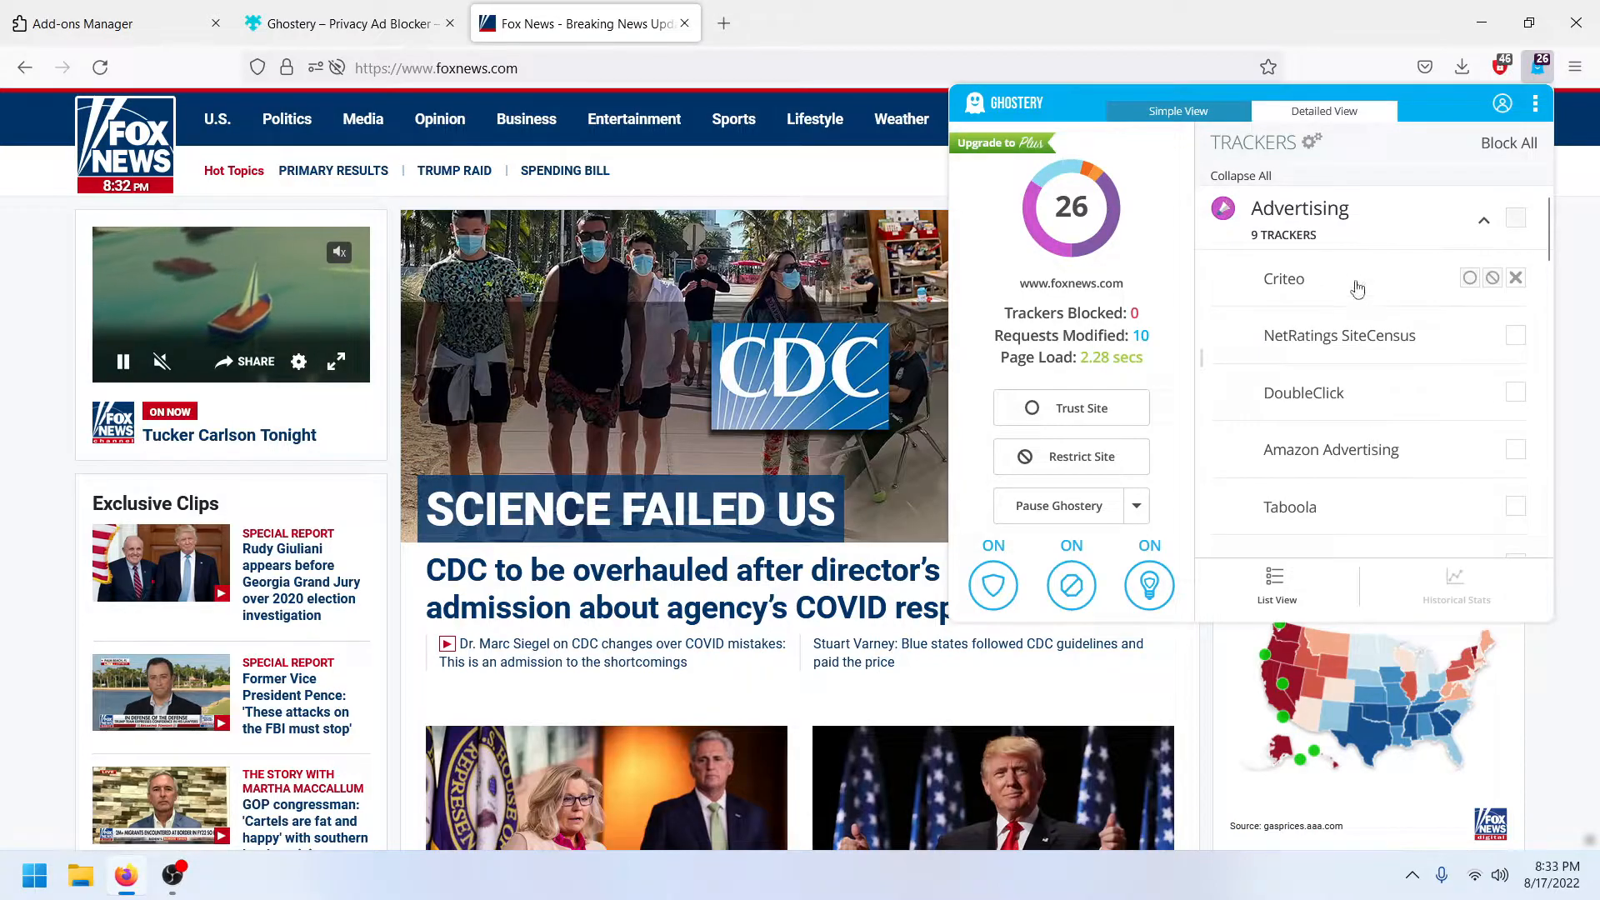
scroll(1364, 408, "down", 3)
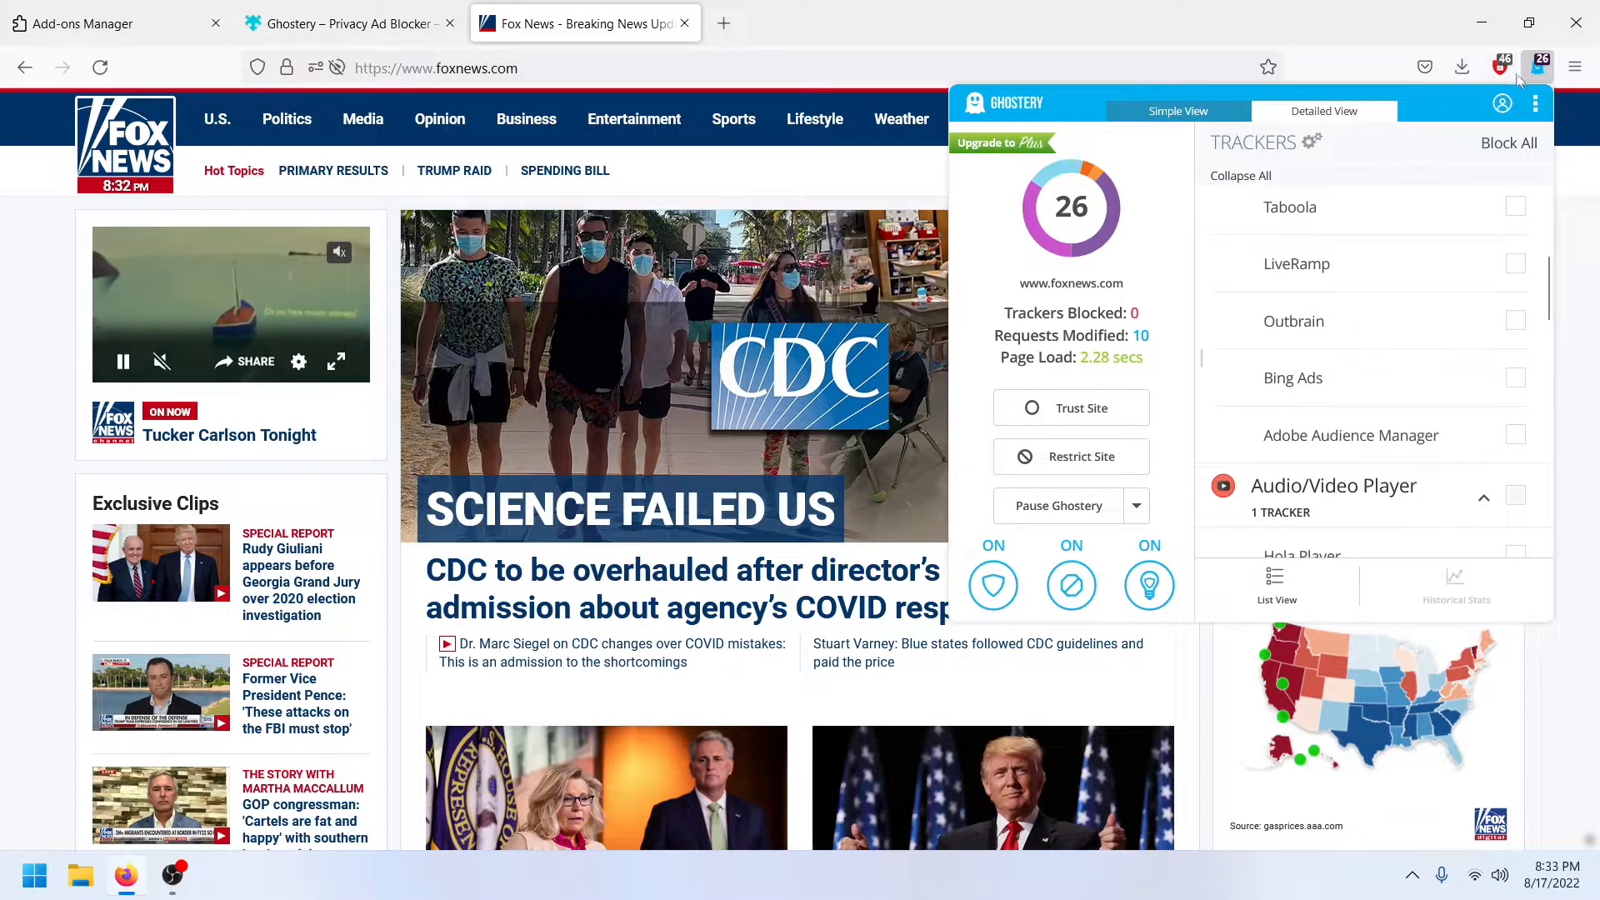
left_click(1501, 67)
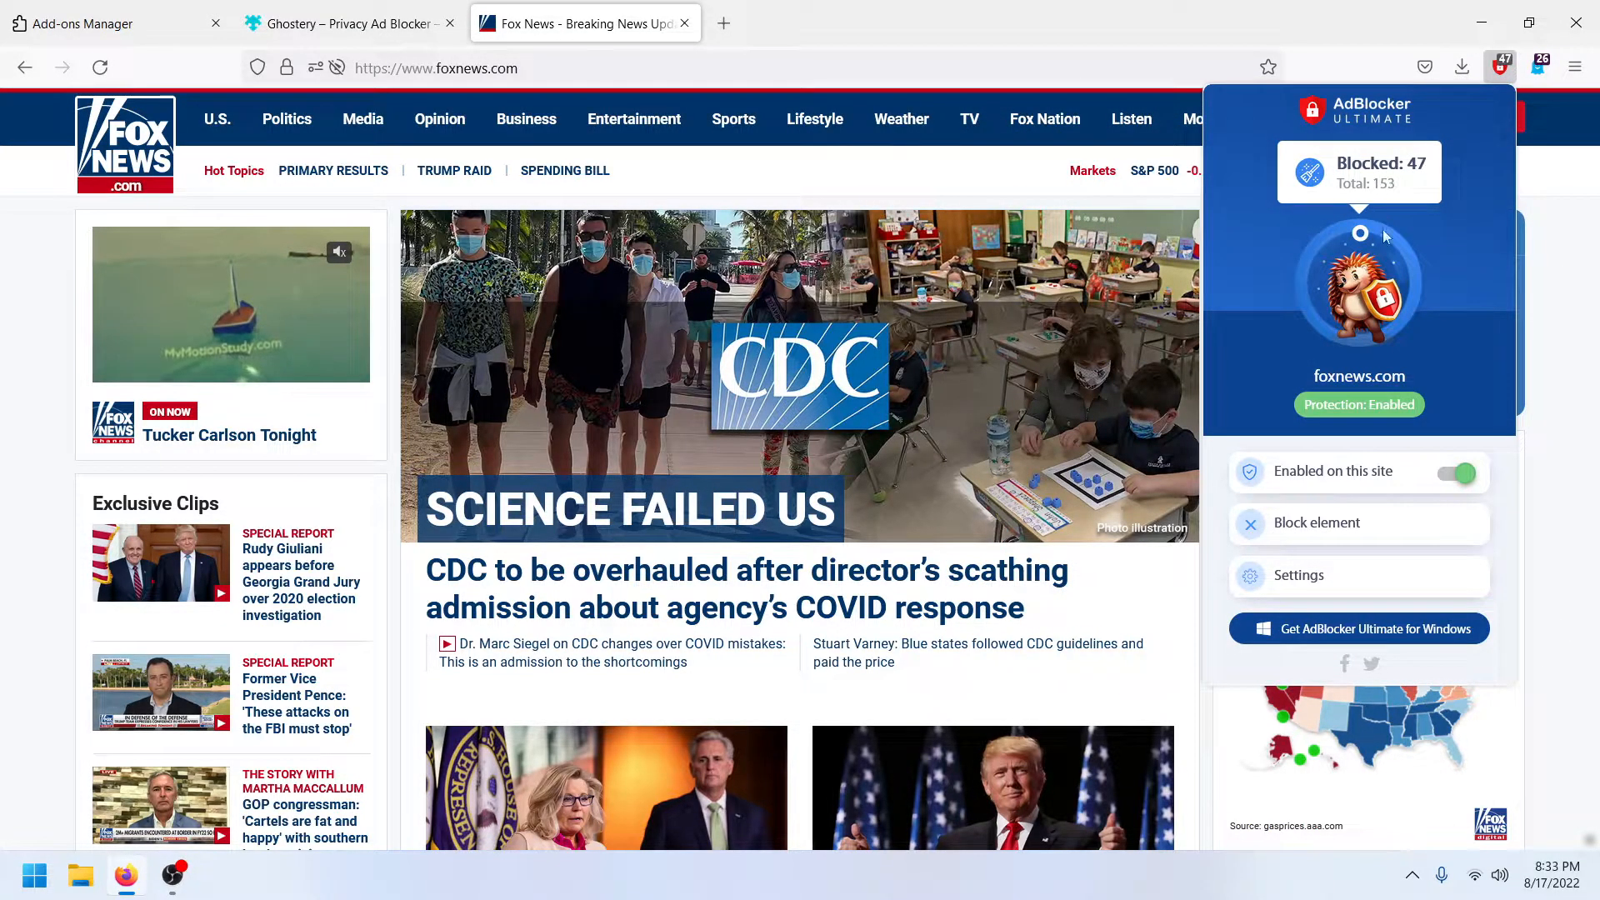
left_click(851, 7)
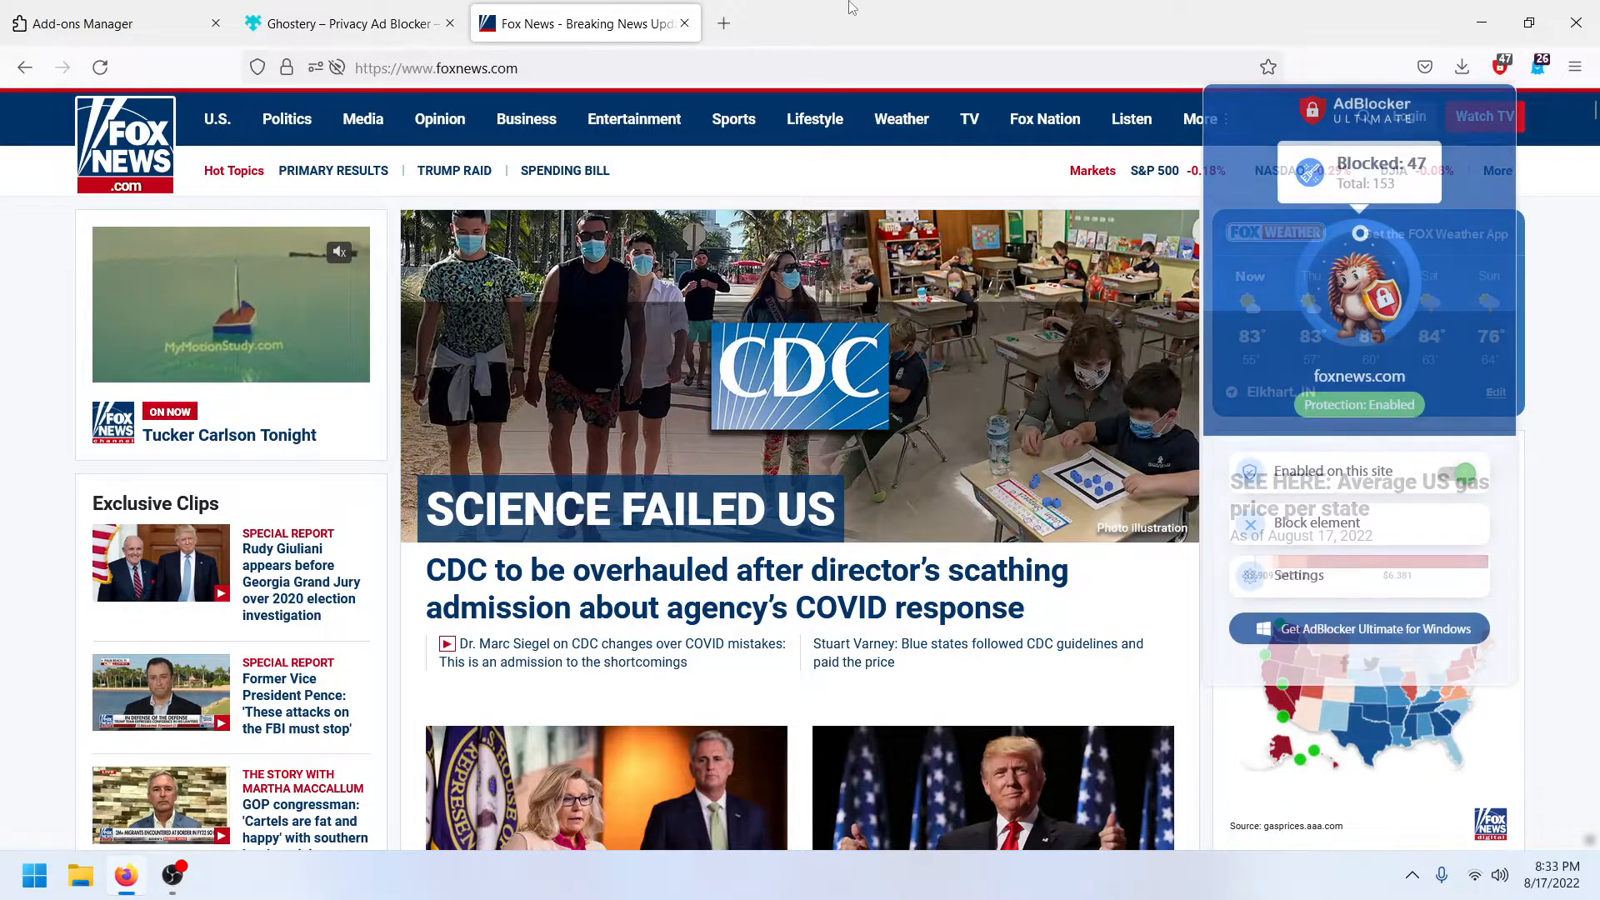
left_click(684, 23)
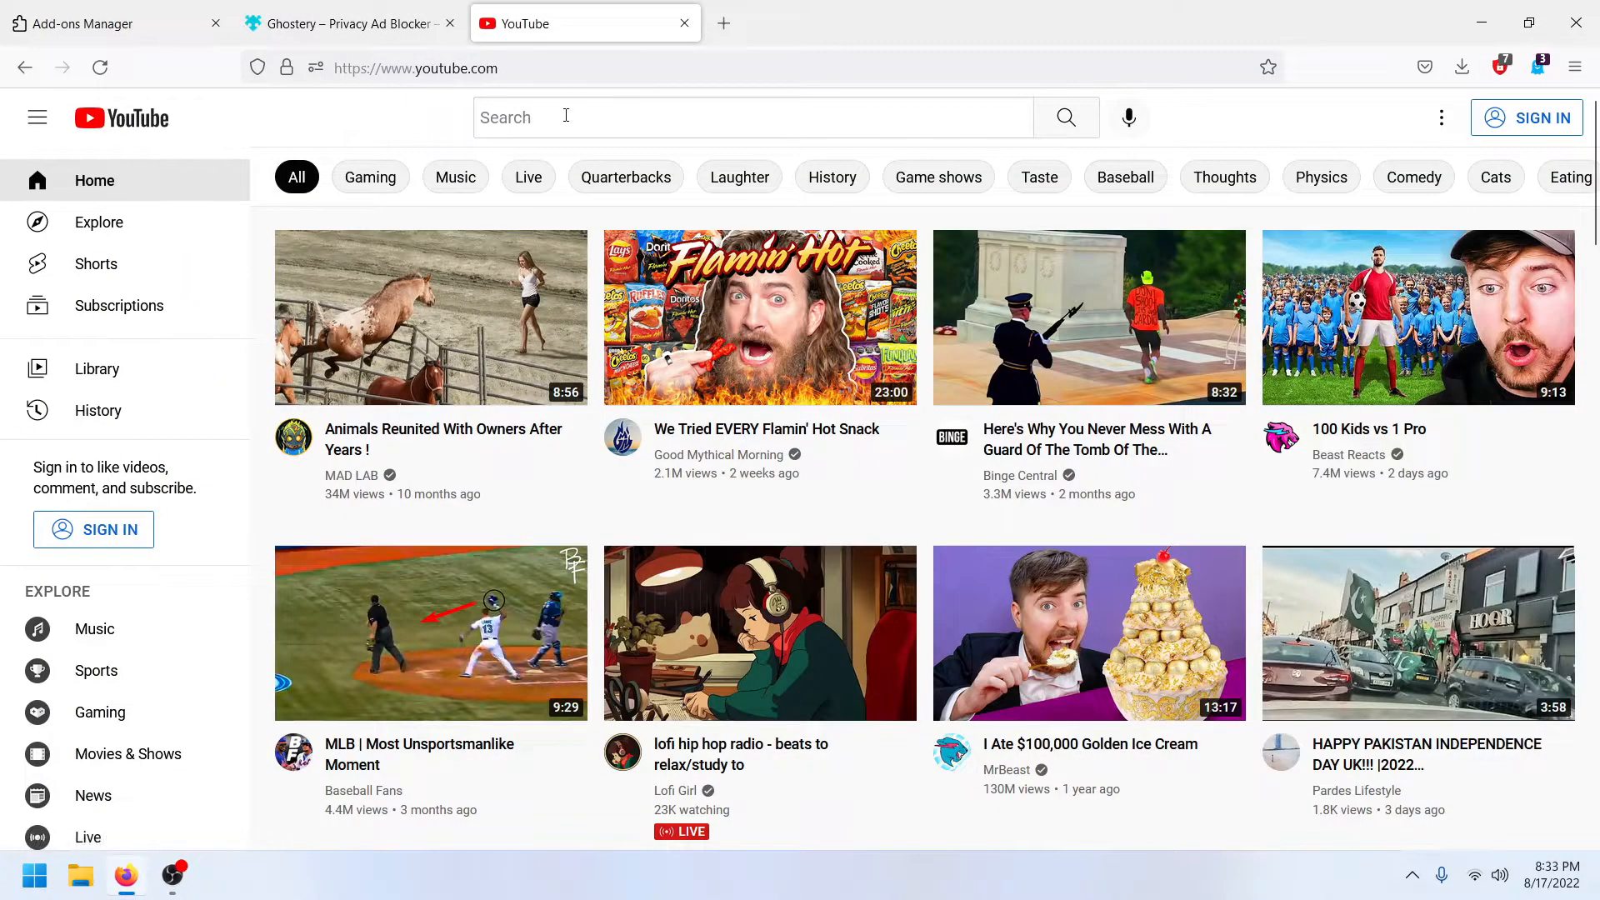
Step: Search YouTube for "covid"
left_click(567, 114)
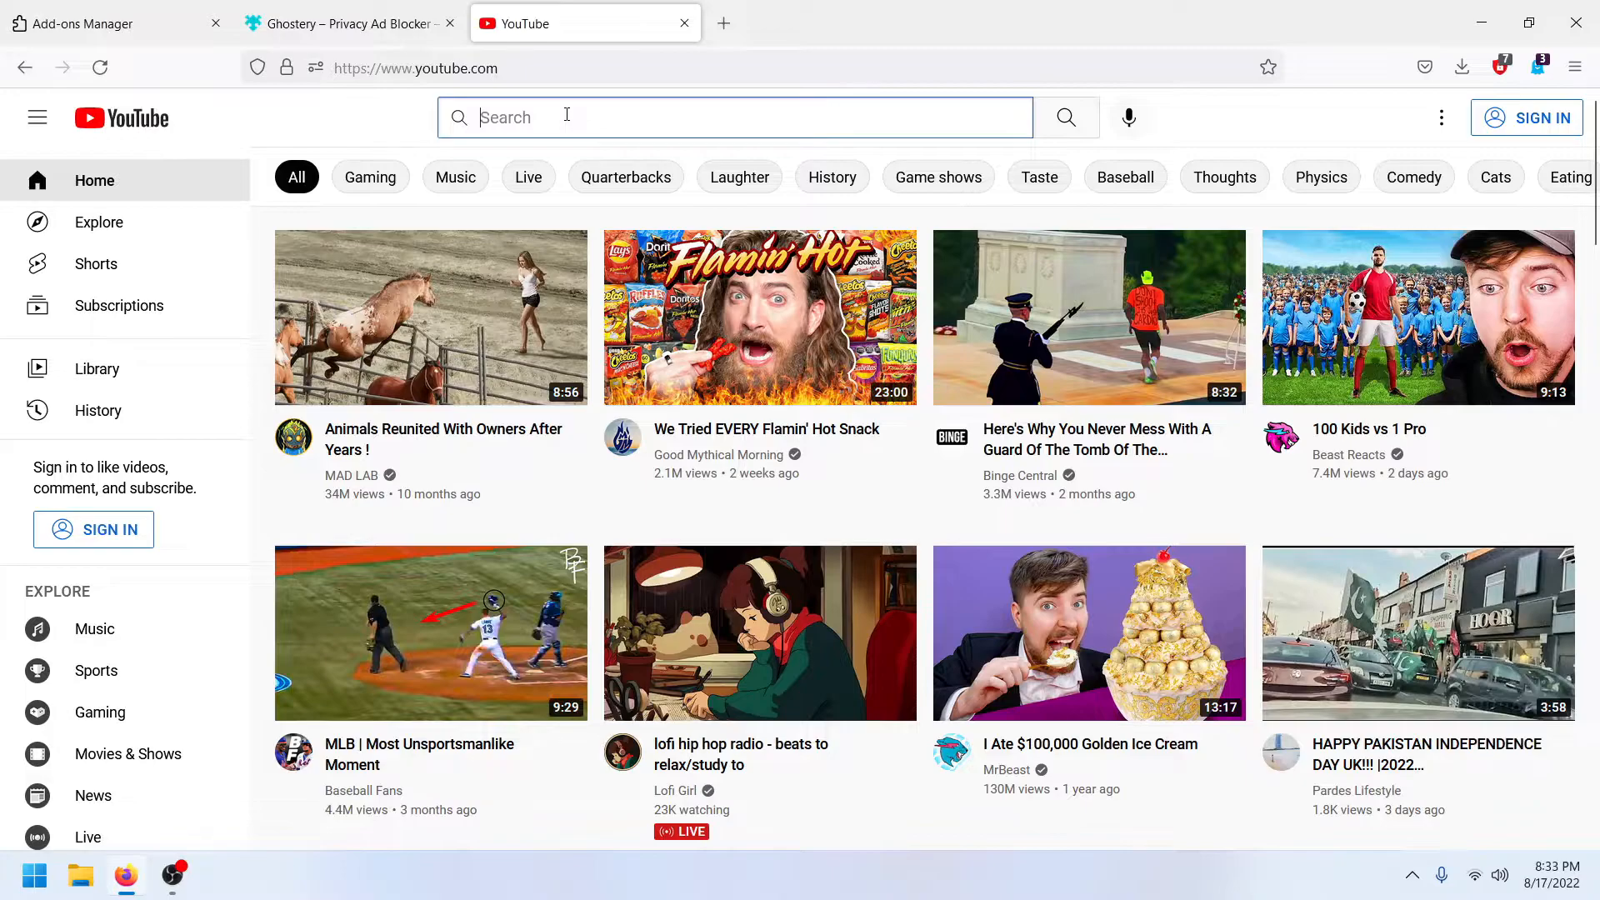
type("covid")
key("Return")
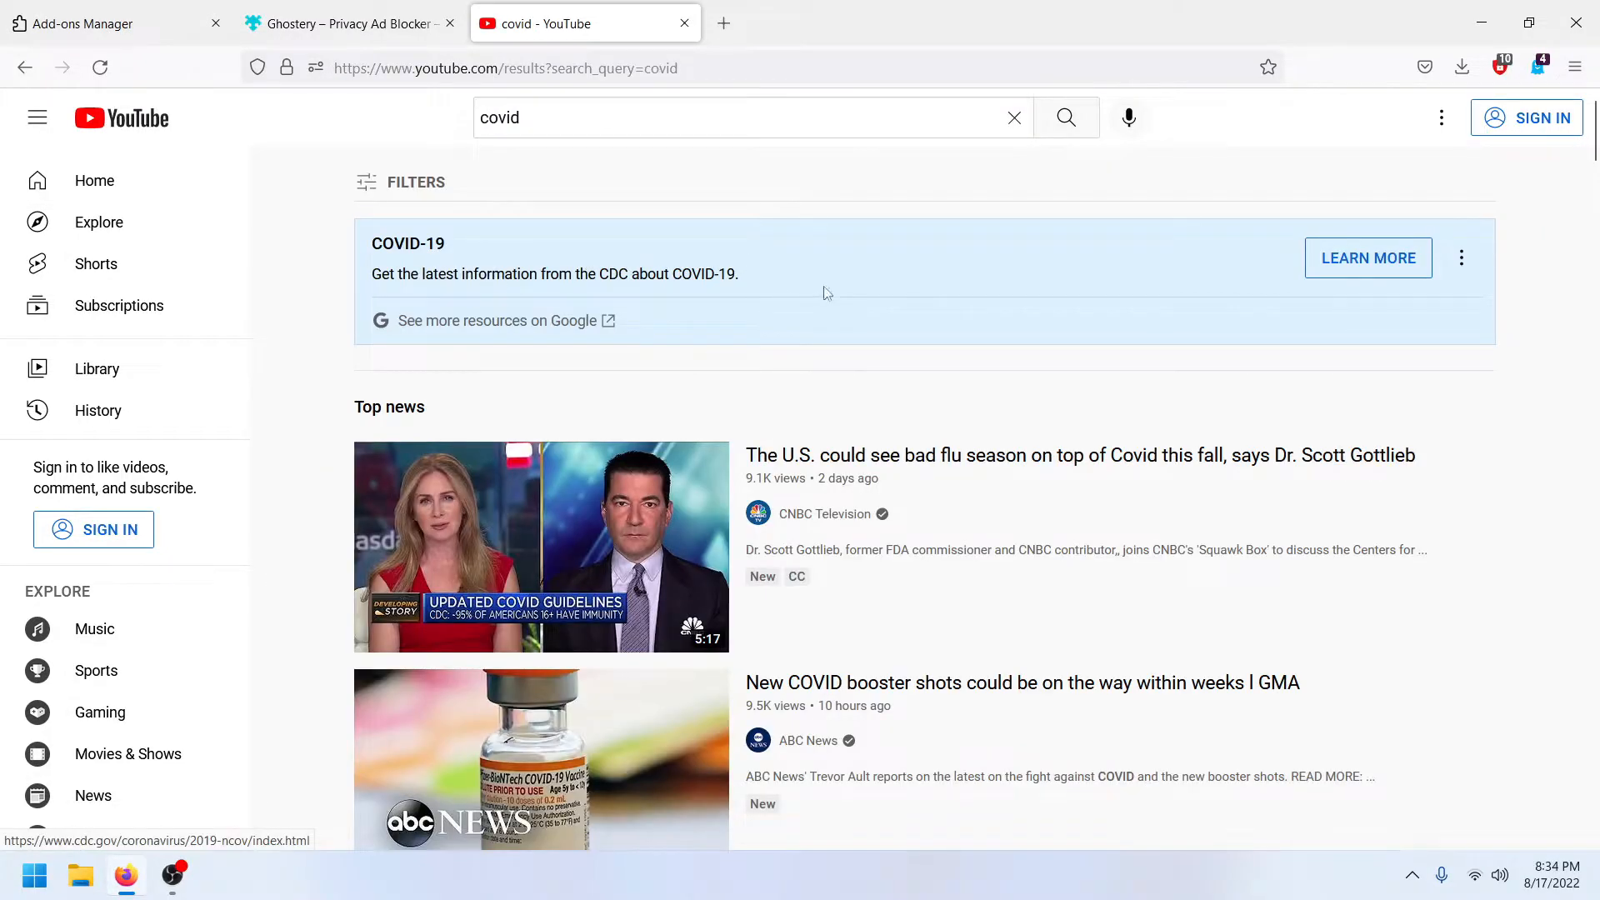
Step: Block the COVID-19 information banner on the YouTube search results with AdBlocker Ultimate's element blocking
right_click(1025, 253)
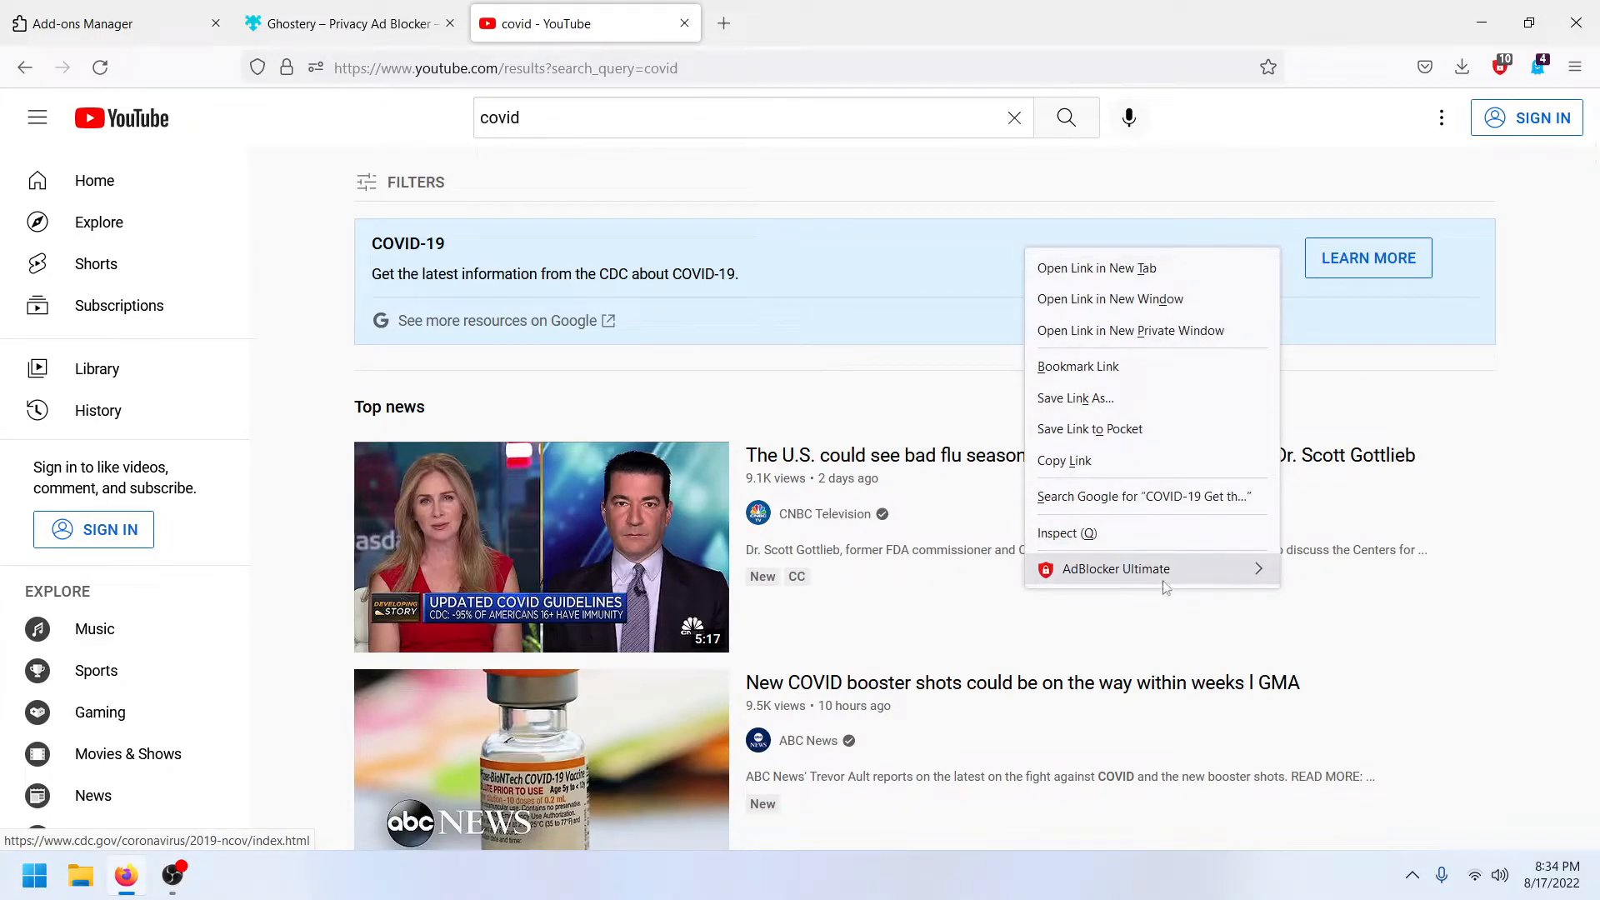
mouse_move(1165, 574)
left_click(1383, 604)
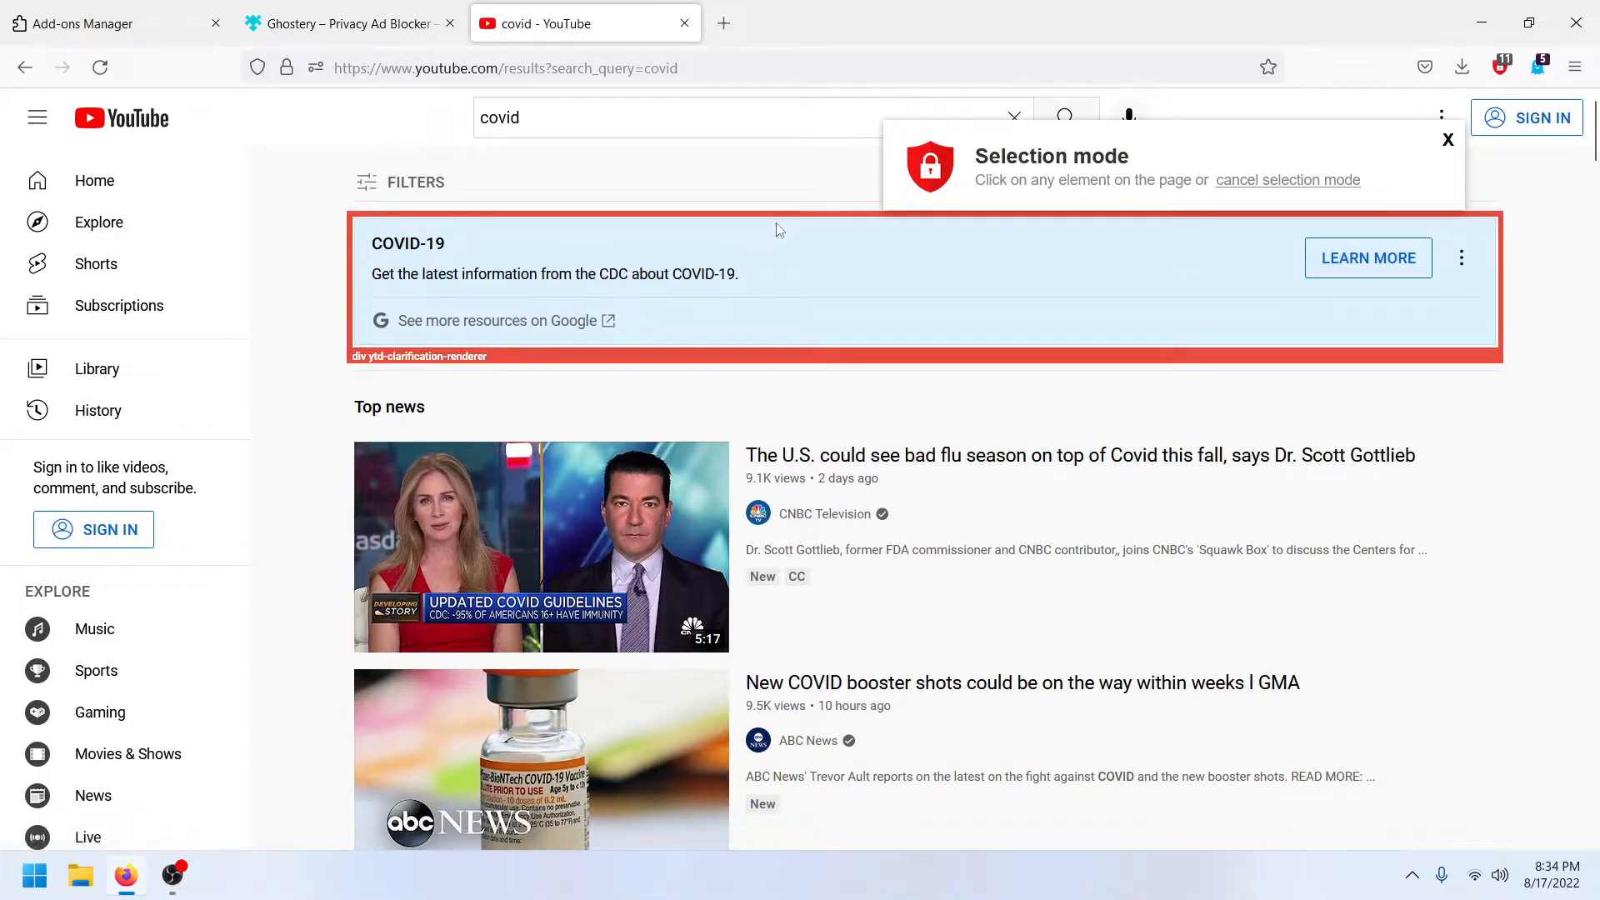
left_click(777, 228)
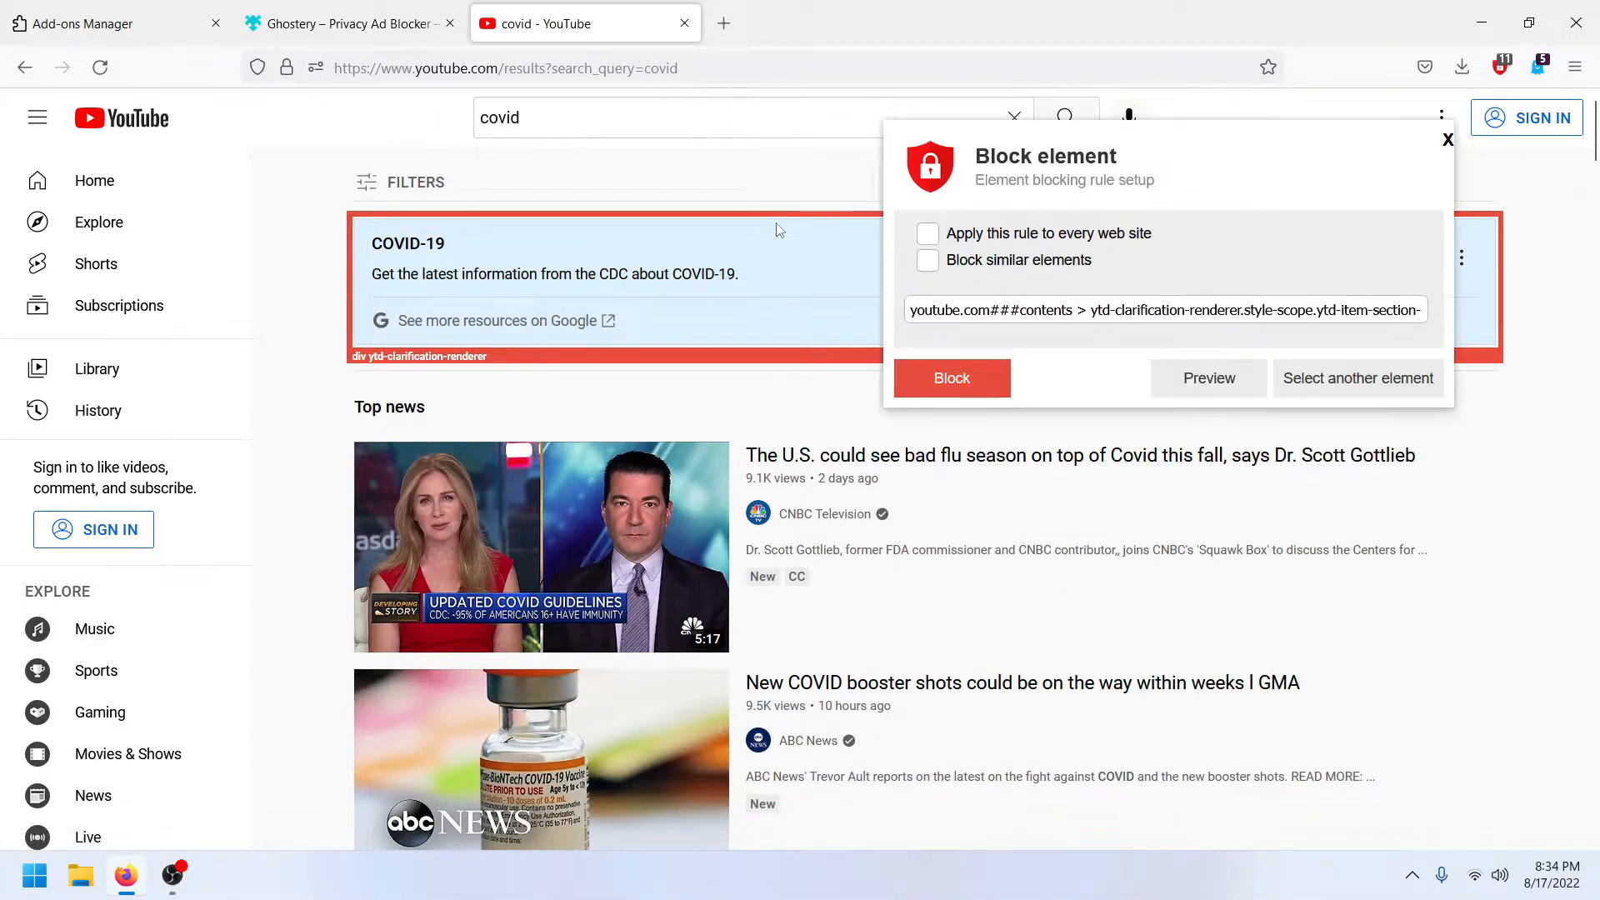
left_click(983, 392)
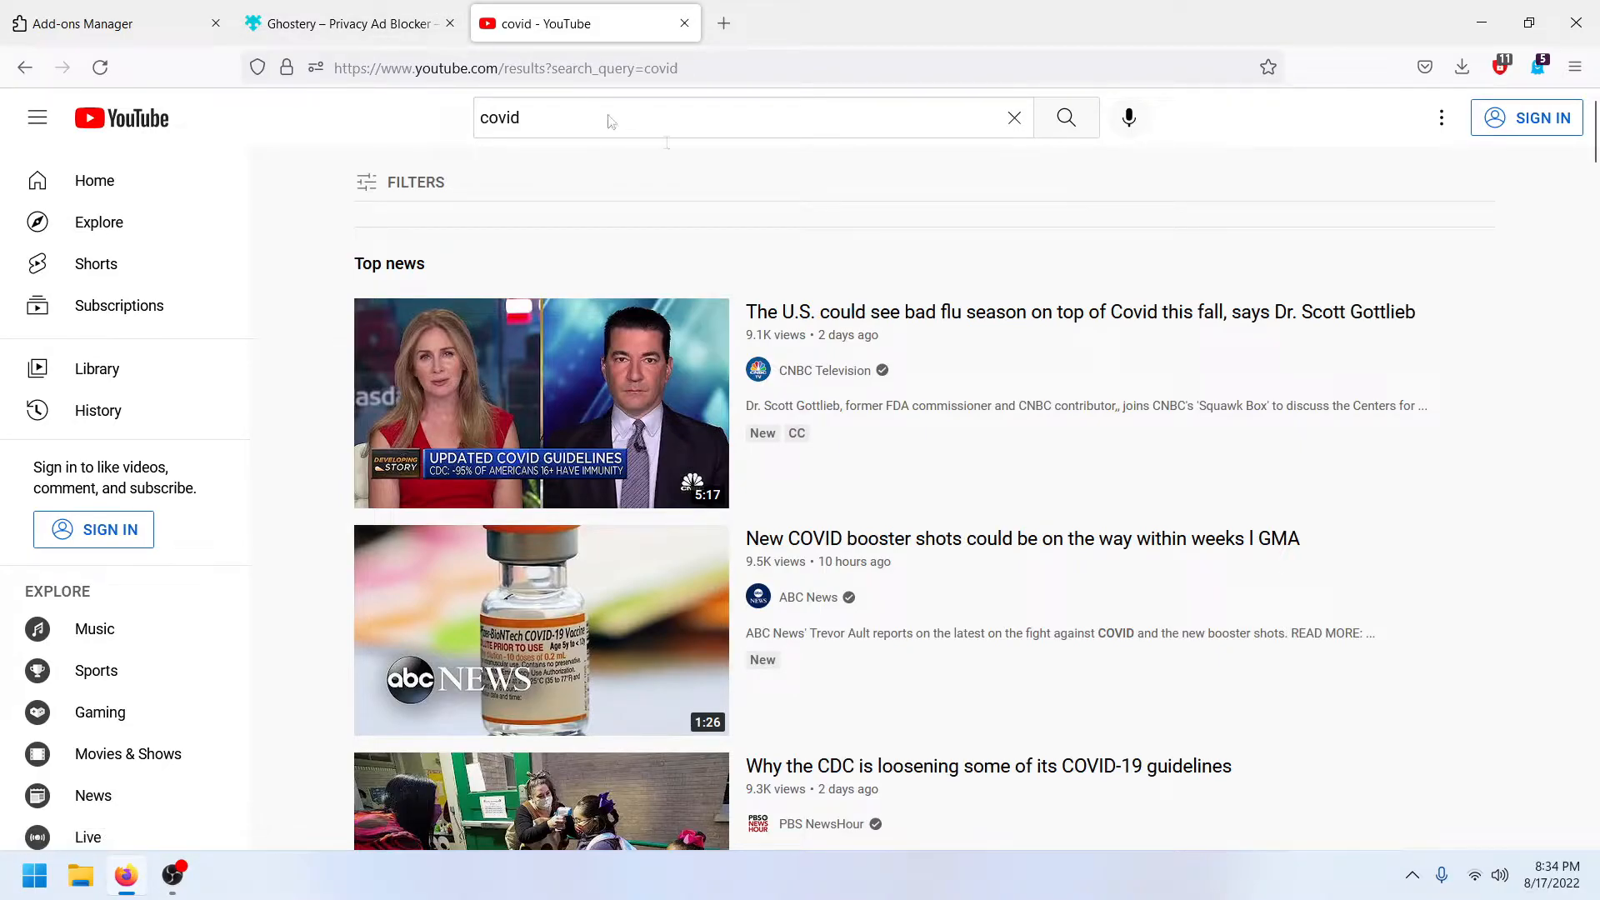
Step: Open the first two COVID video results, from CNBC Television and ABC News, in new tabs
mouse_move(904, 339)
mouse_move(950, 322)
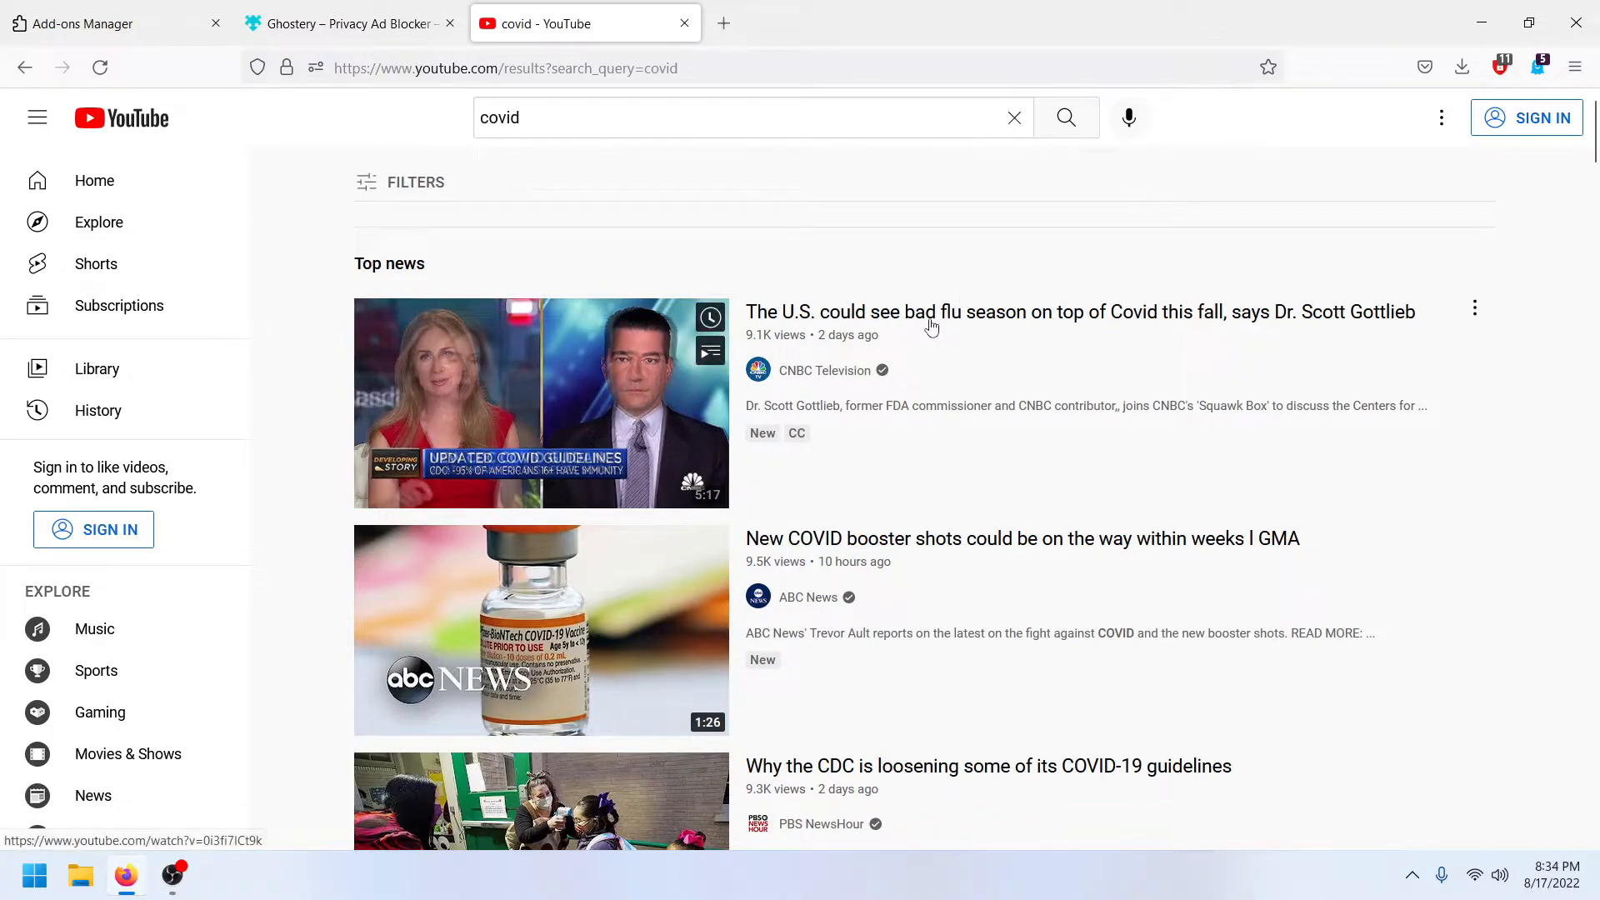
right_click(965, 315)
left_click(1033, 333)
right_click(966, 543)
left_click(1081, 570)
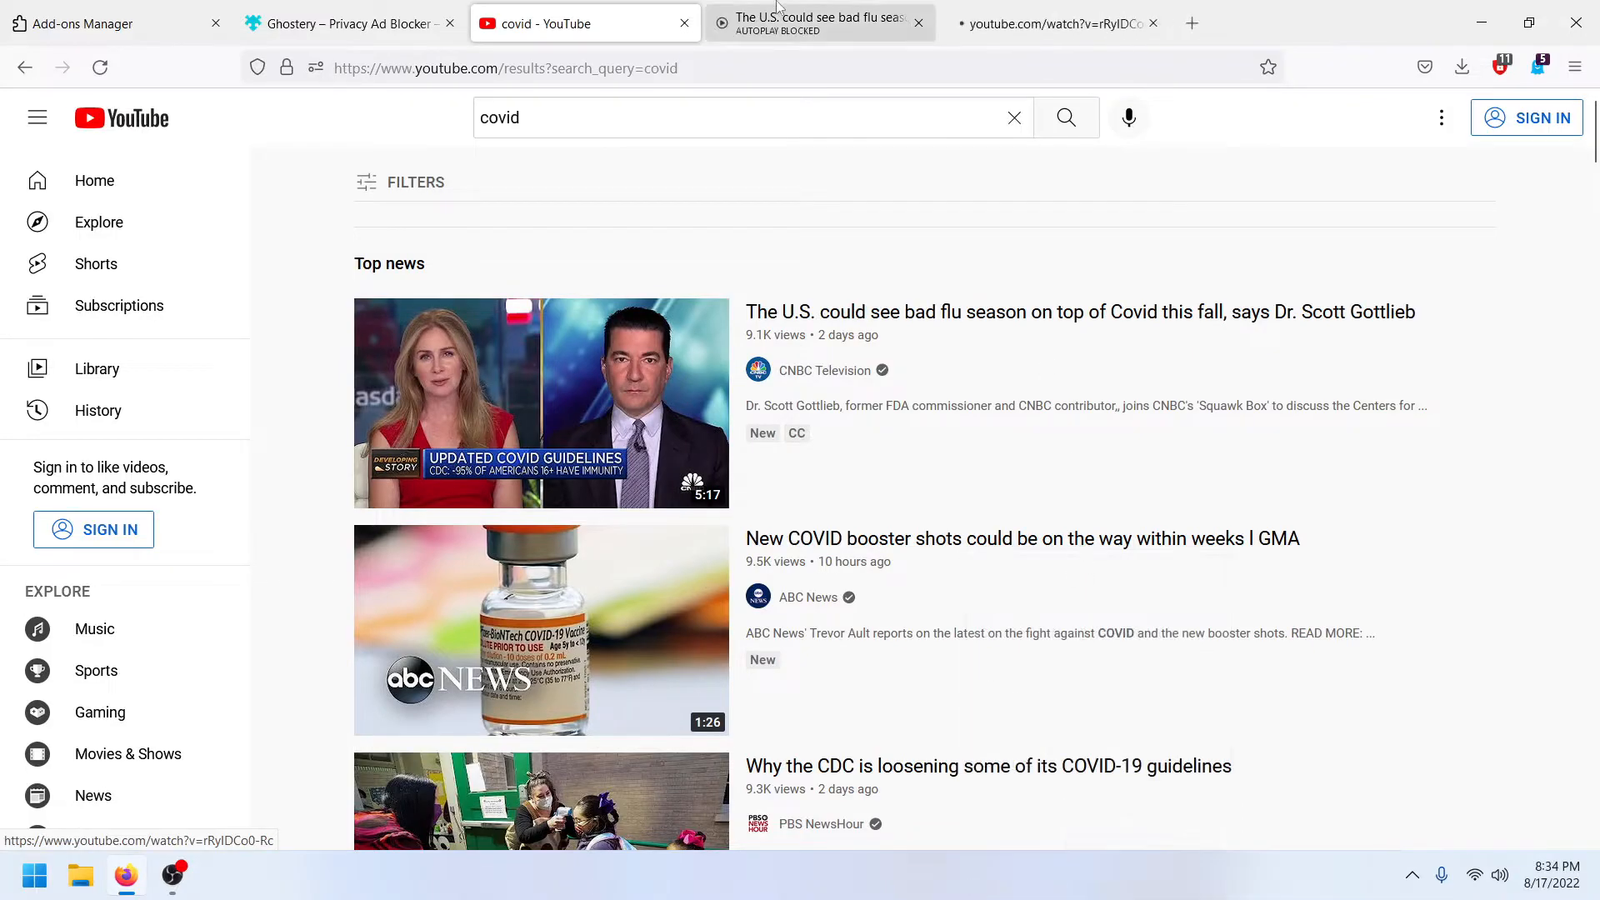
Step: Block the whole COVID-19 information box beneath the CNBC video with AdBlocker Ultimate's element blocking
key("ctrl+Tab")
scroll(112, 385, "down", 2)
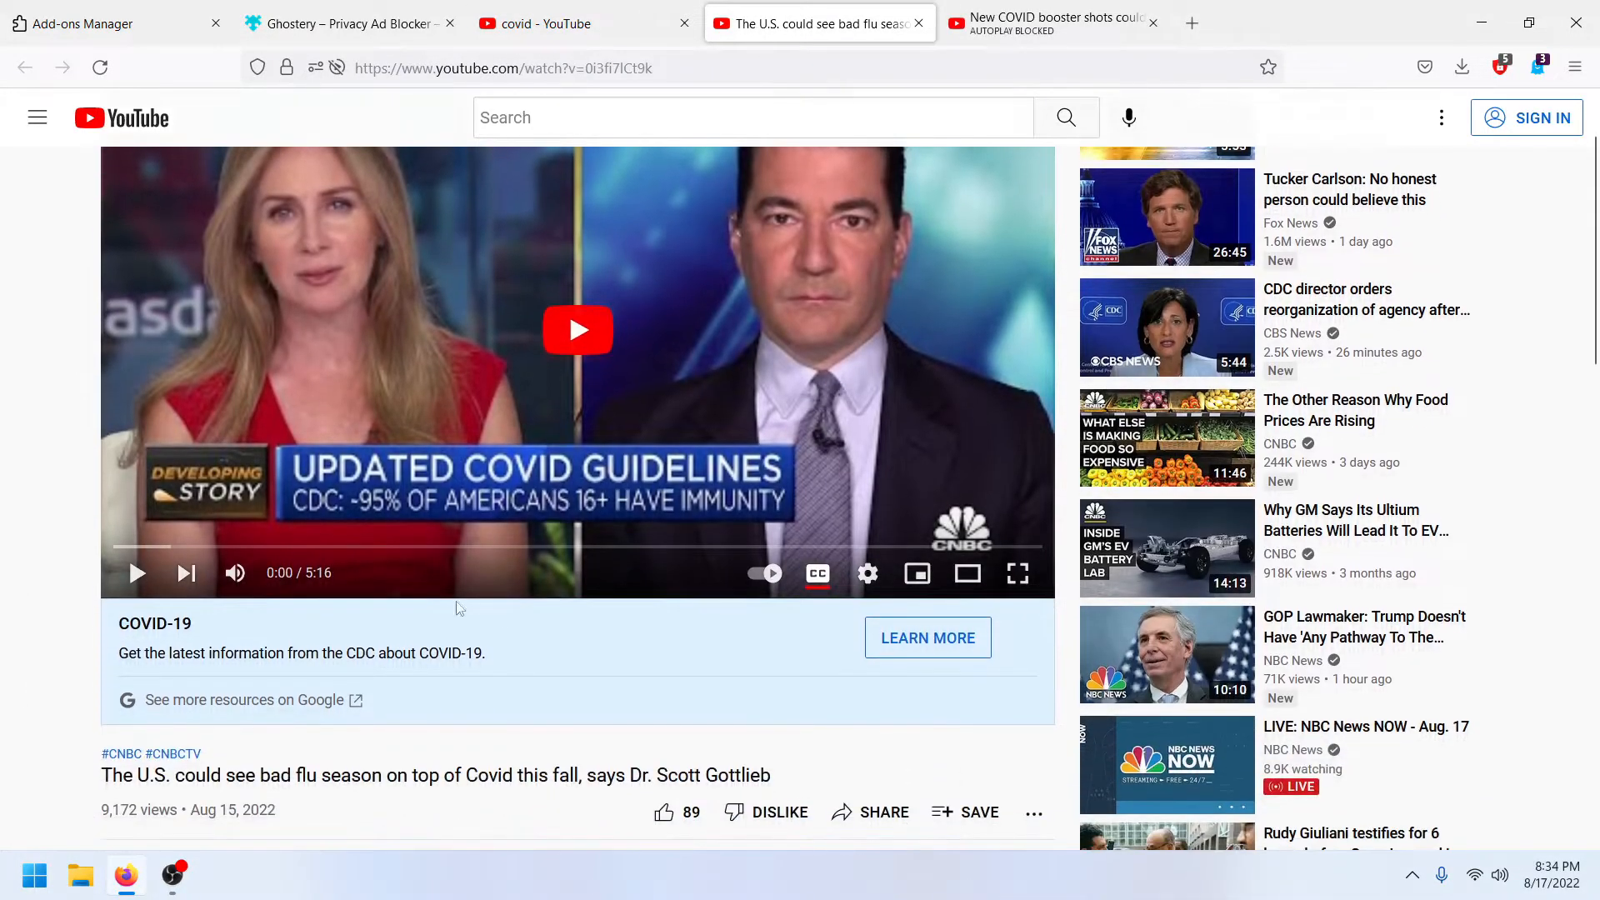
right_click(590, 642)
mouse_move(700, 632)
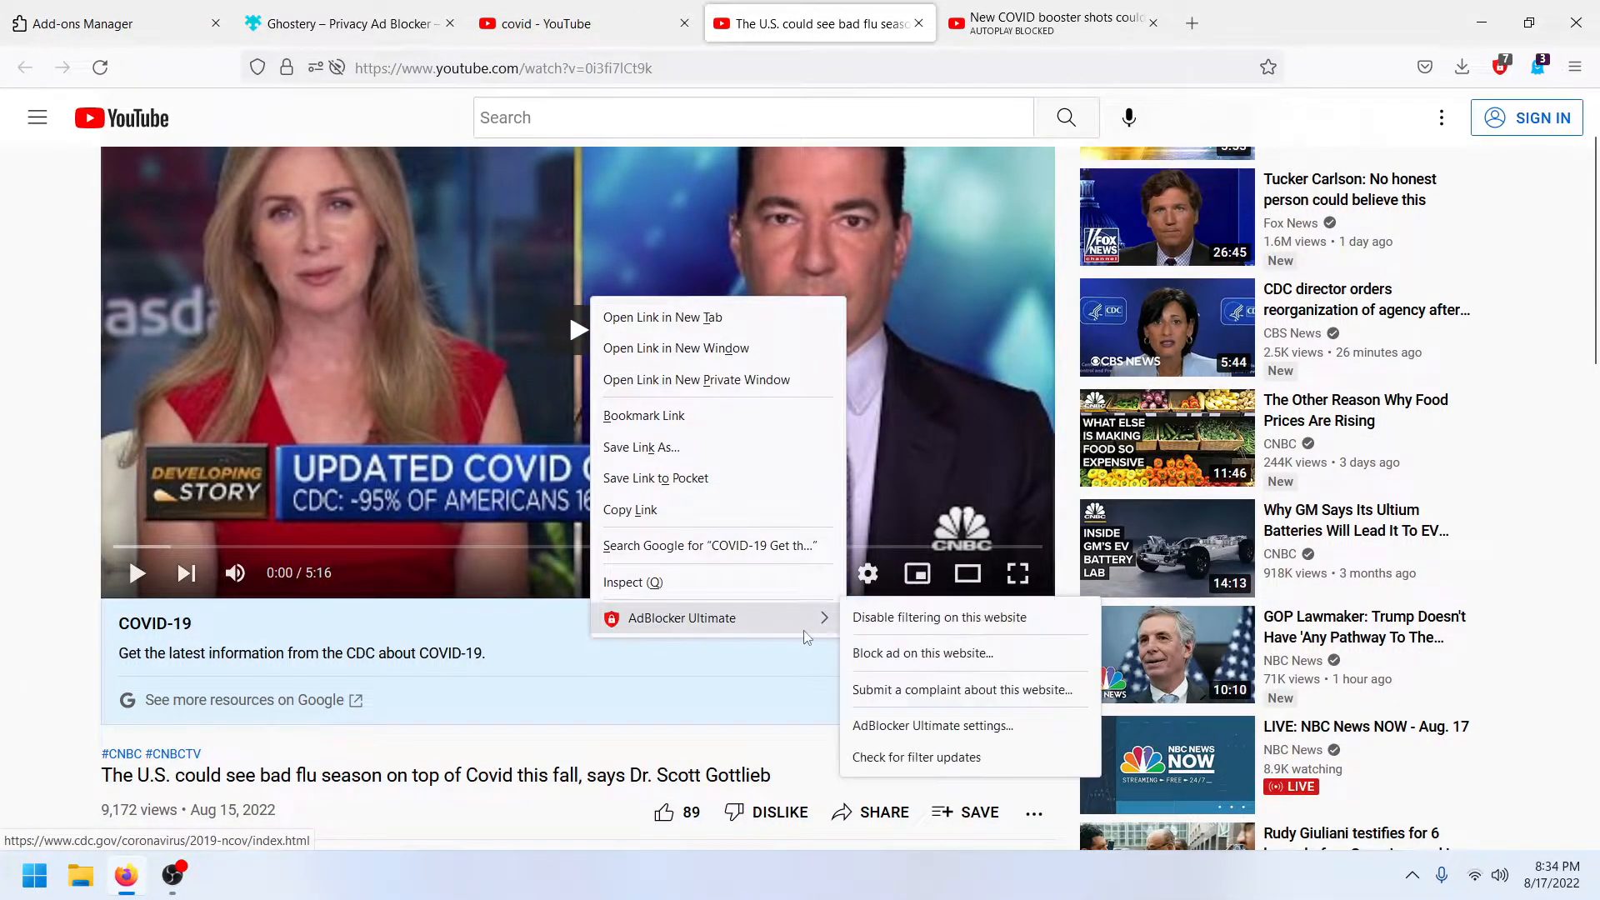
left_click(945, 661)
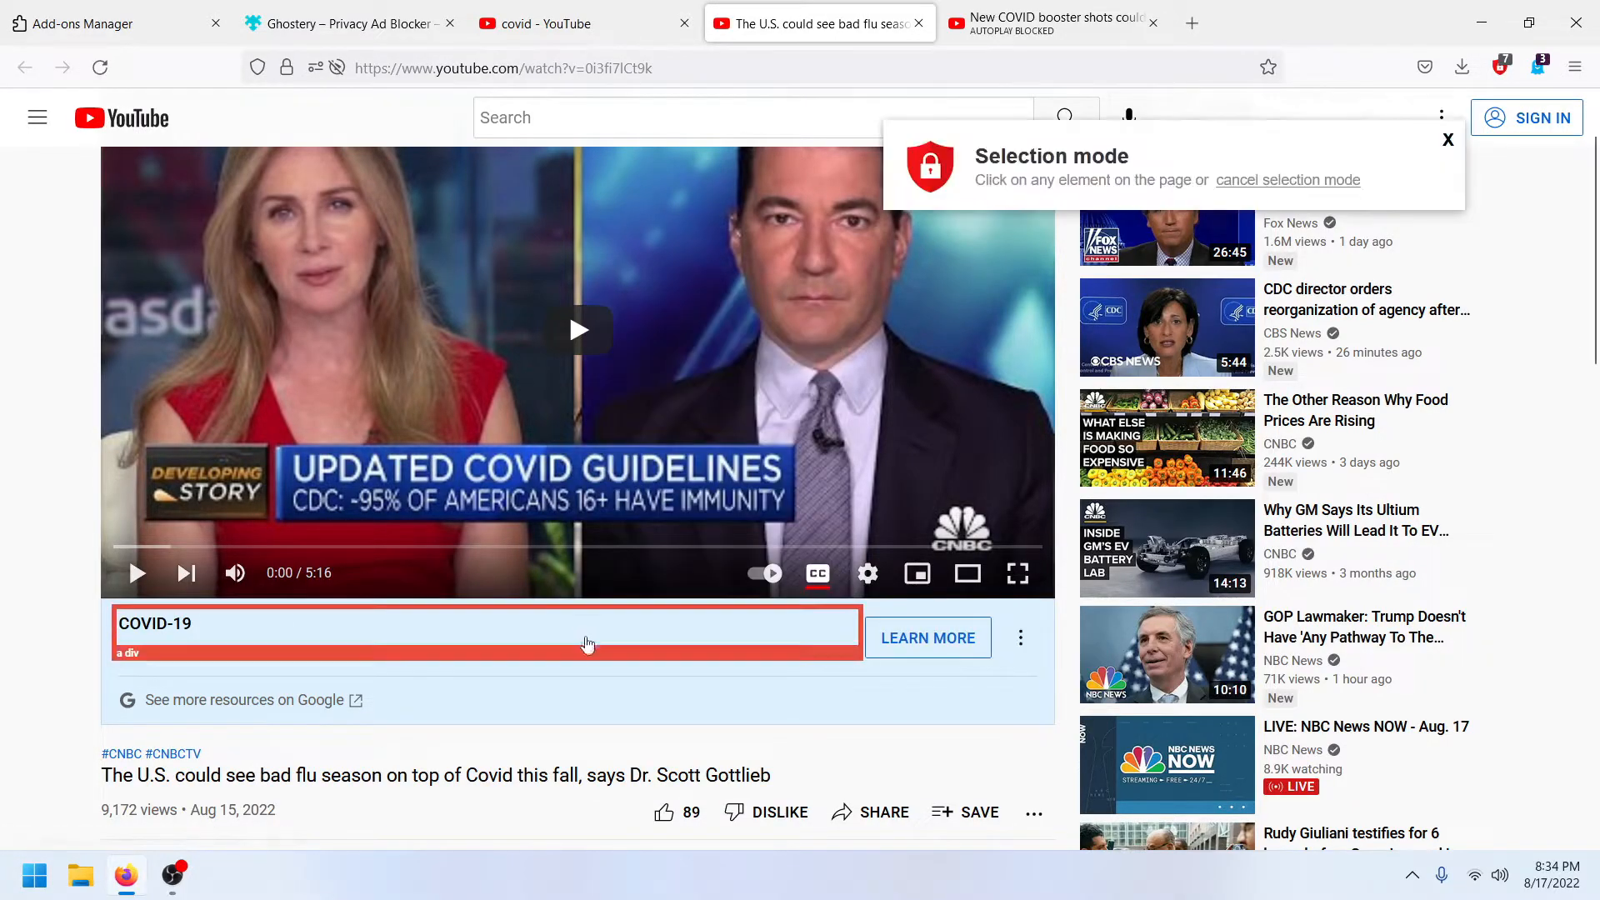
left_click(112, 678)
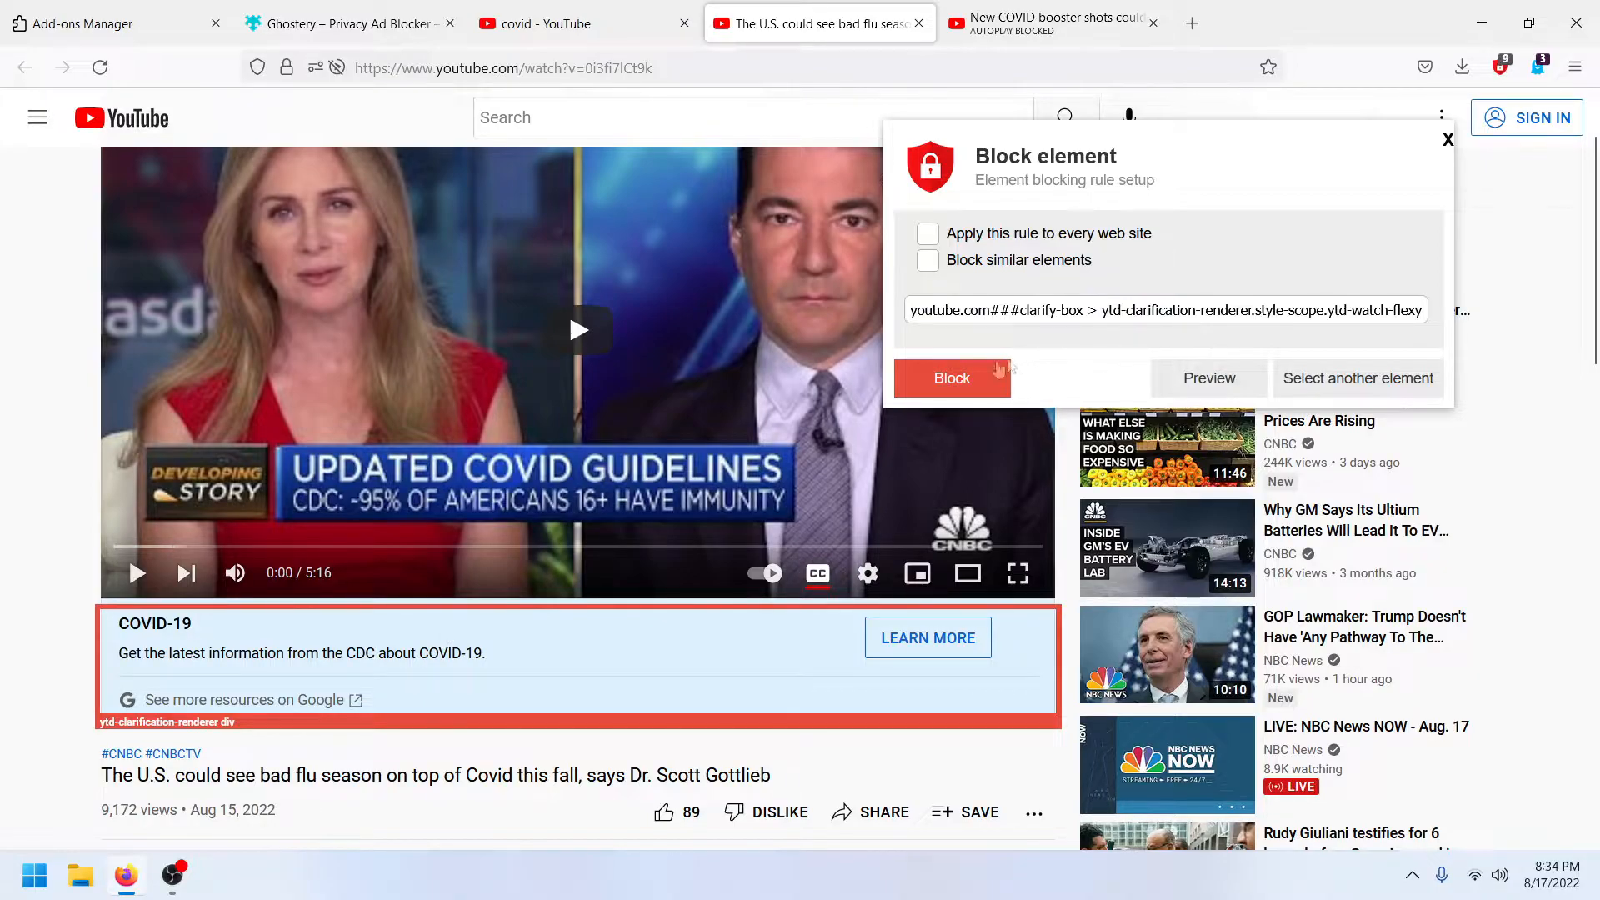
left_click(976, 381)
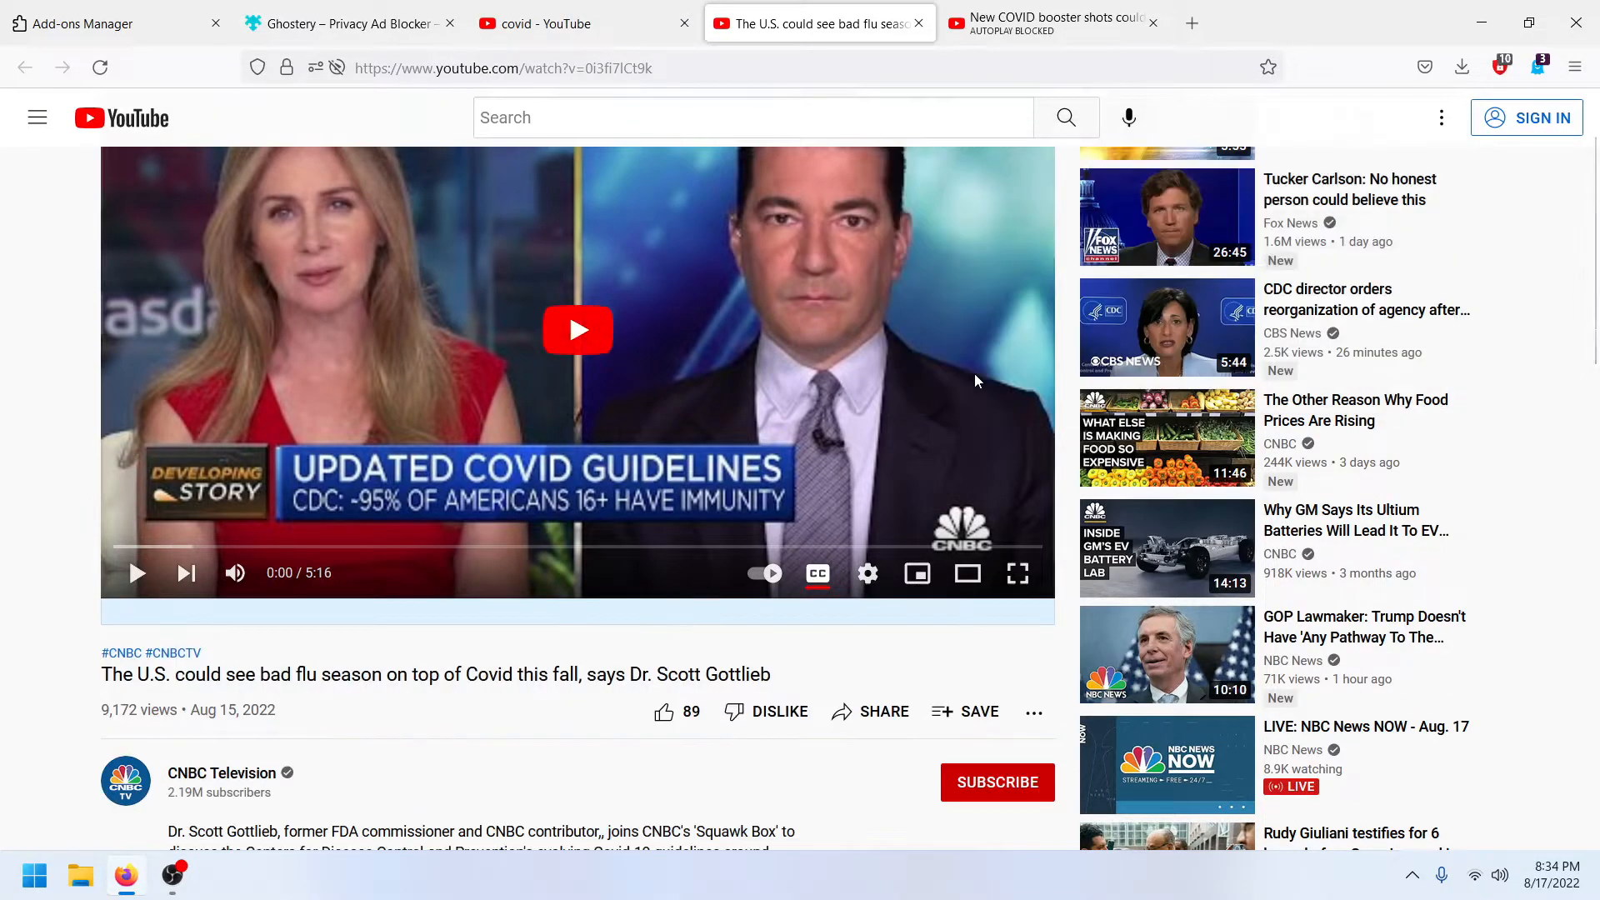
Step: Close the CNBC video, reload the COVID booster video, check below its player for the information box, and close the YouTube pages
left_click(1000, 32)
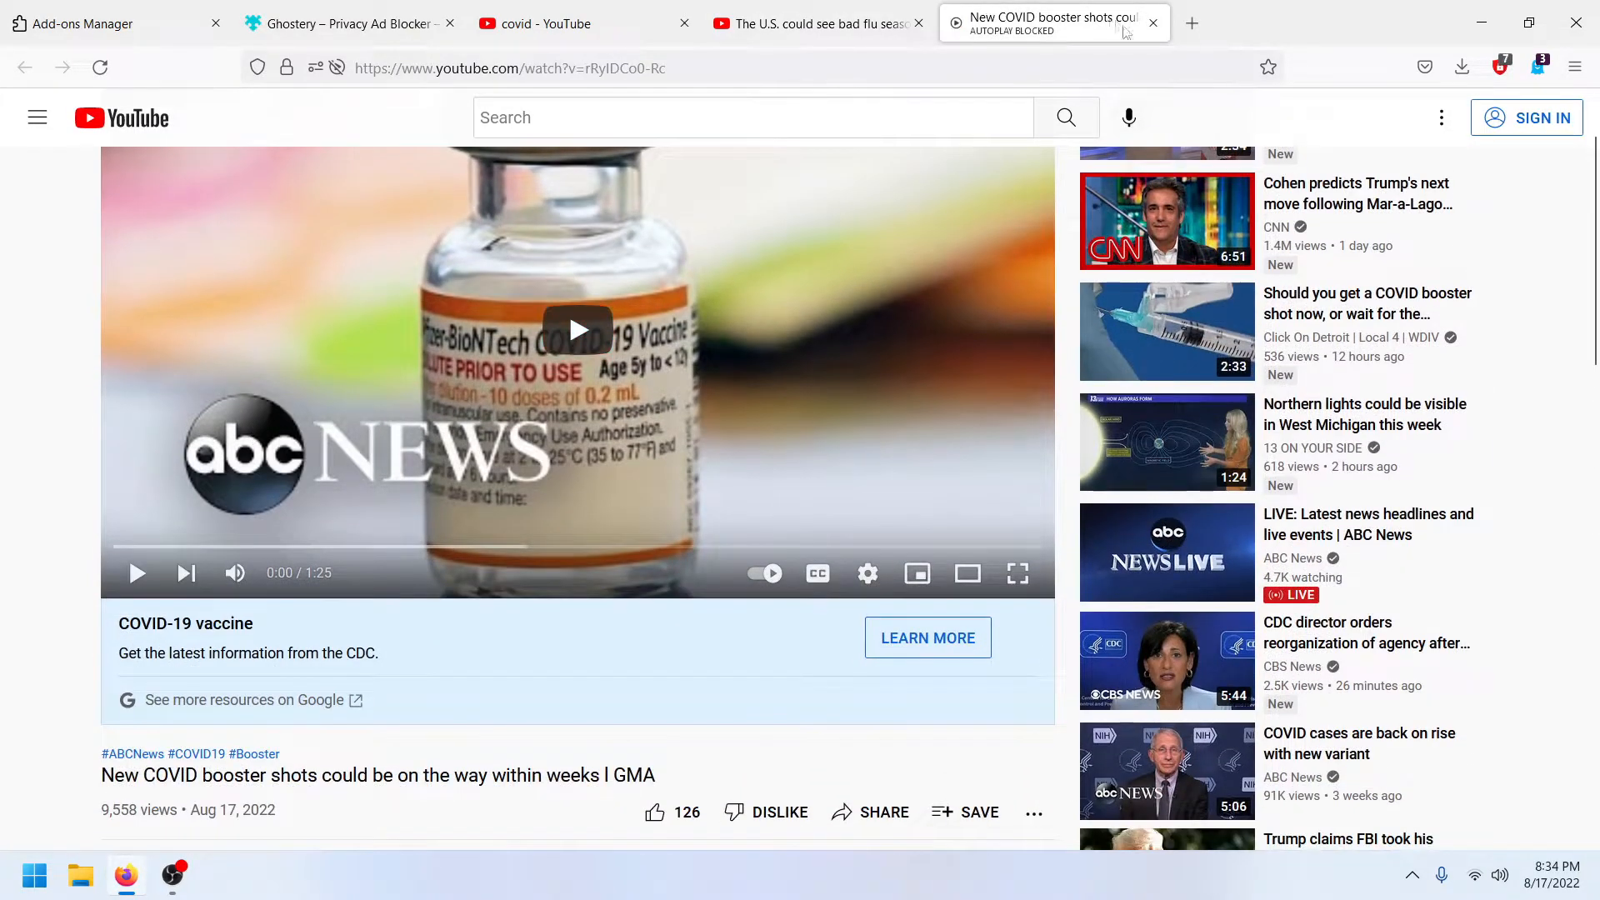
left_click(1154, 23)
left_click(100, 67)
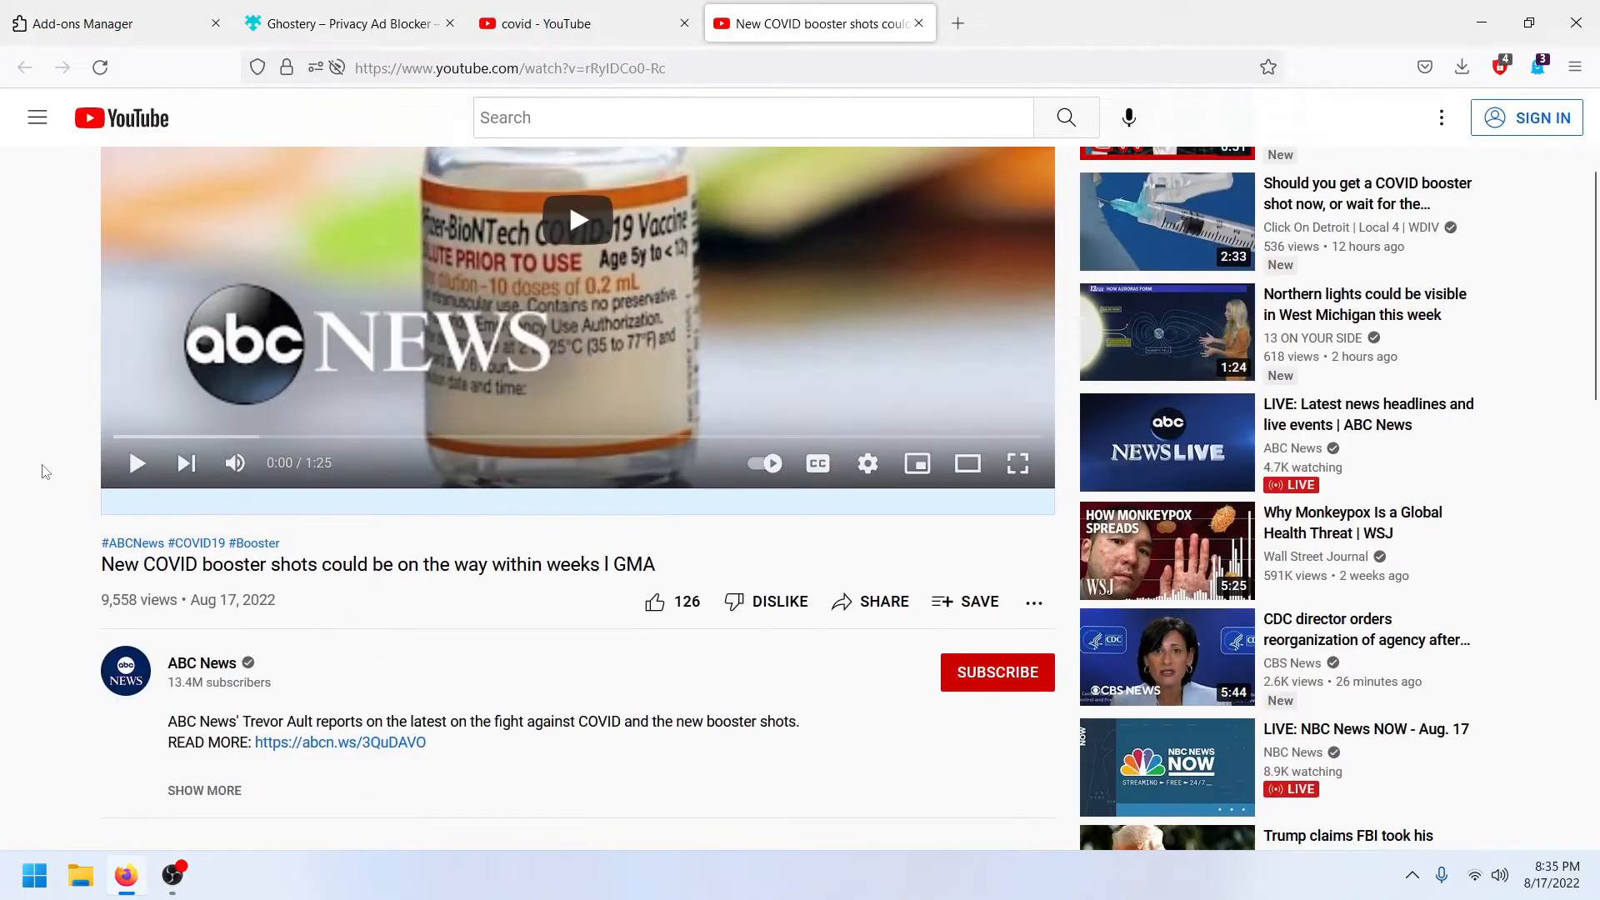
scroll(45, 466, "down", 1)
scroll(54, 465, "up", 1)
scroll(53, 465, "down", 1)
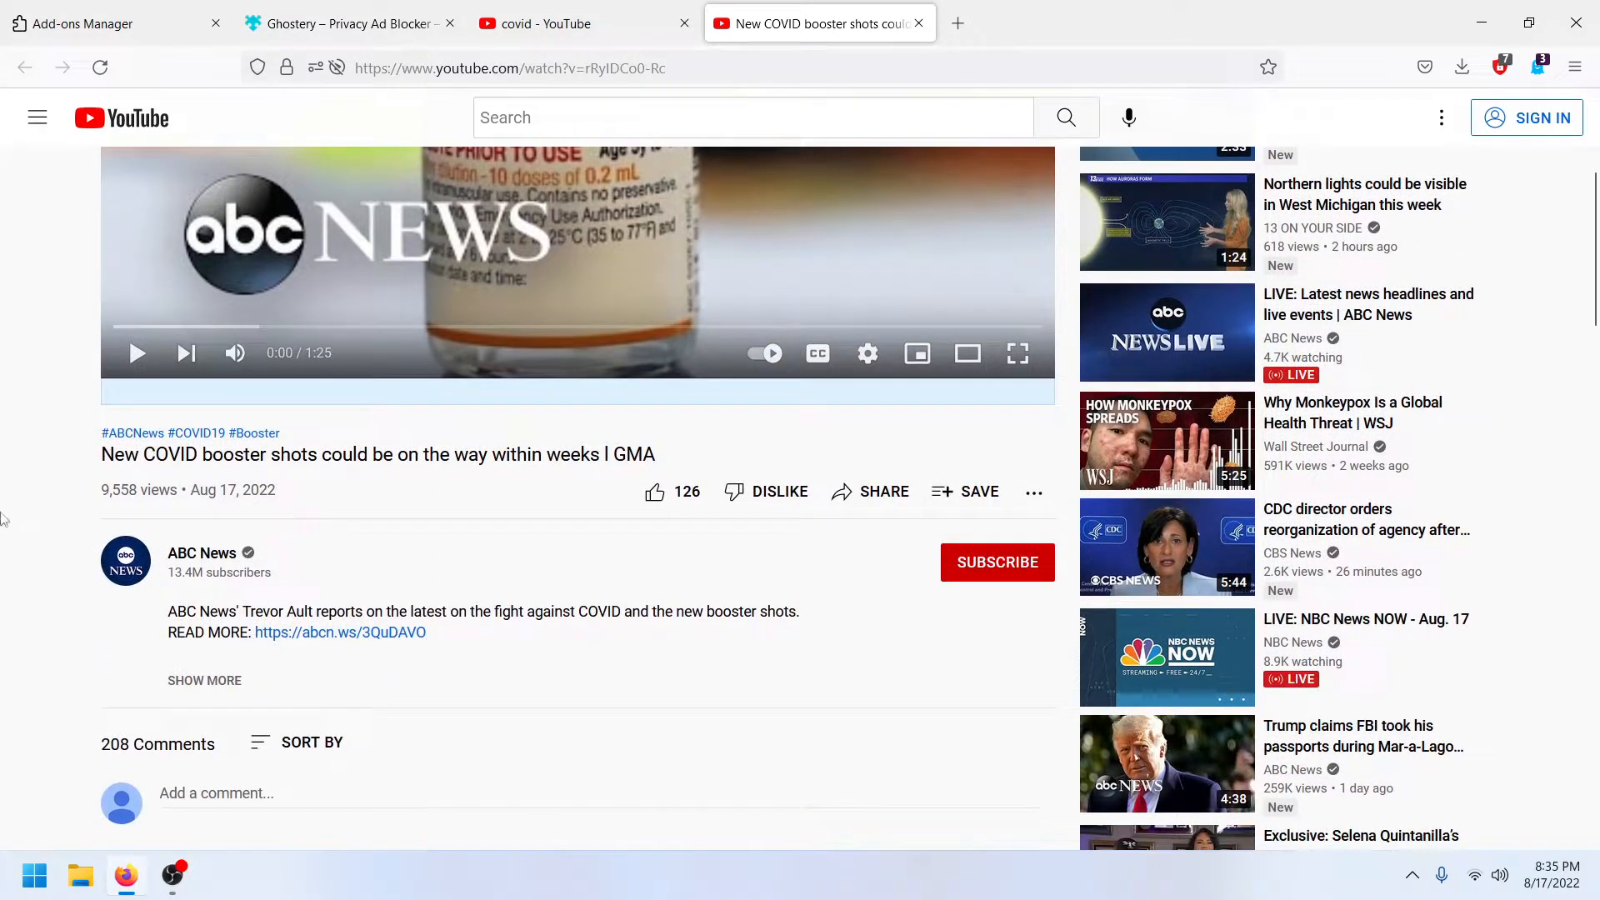
scroll(2, 517, "up", 2)
scroll(2, 521, "down", 2)
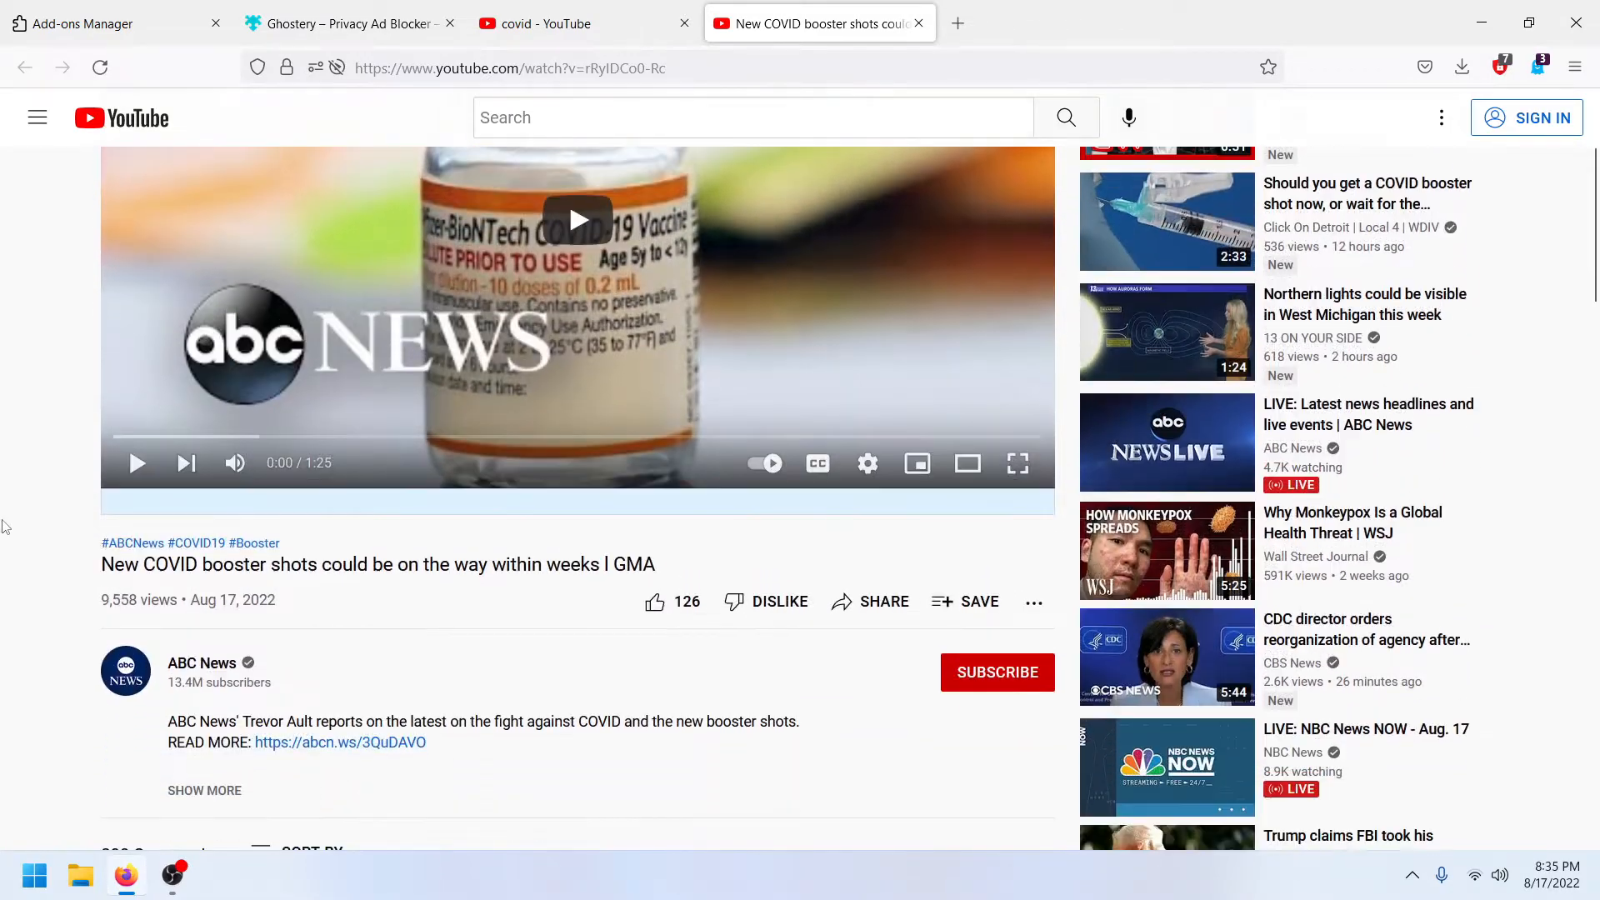
scroll(3, 533, "up", 3)
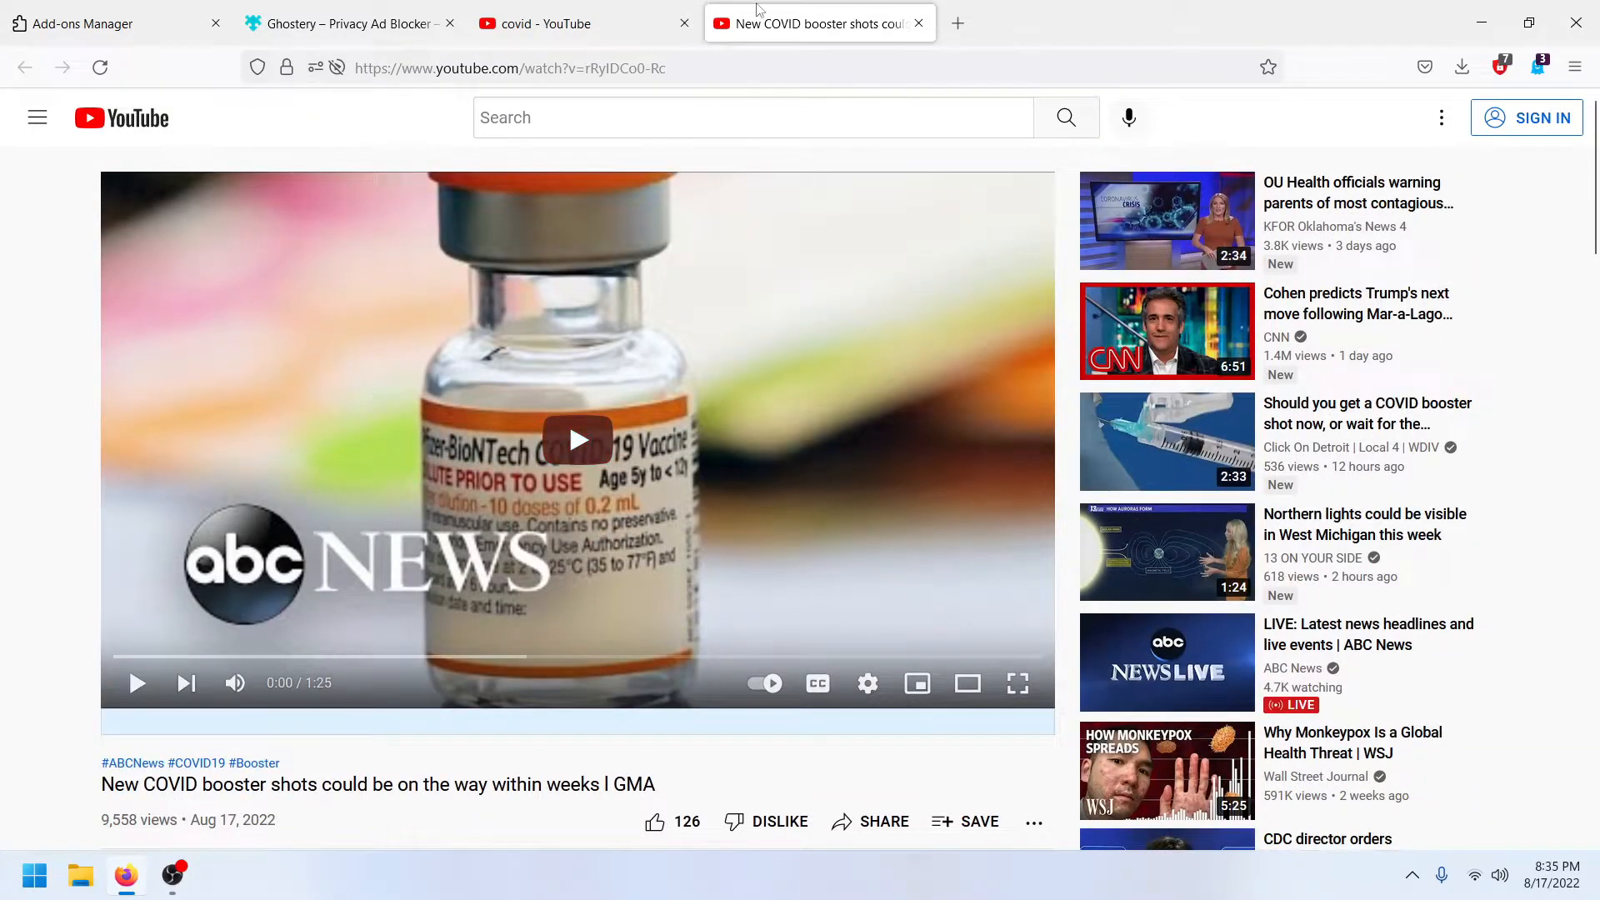
scroll(417, 590, "down", 2)
scroll(650, 607, "up", 2)
left_click(919, 23)
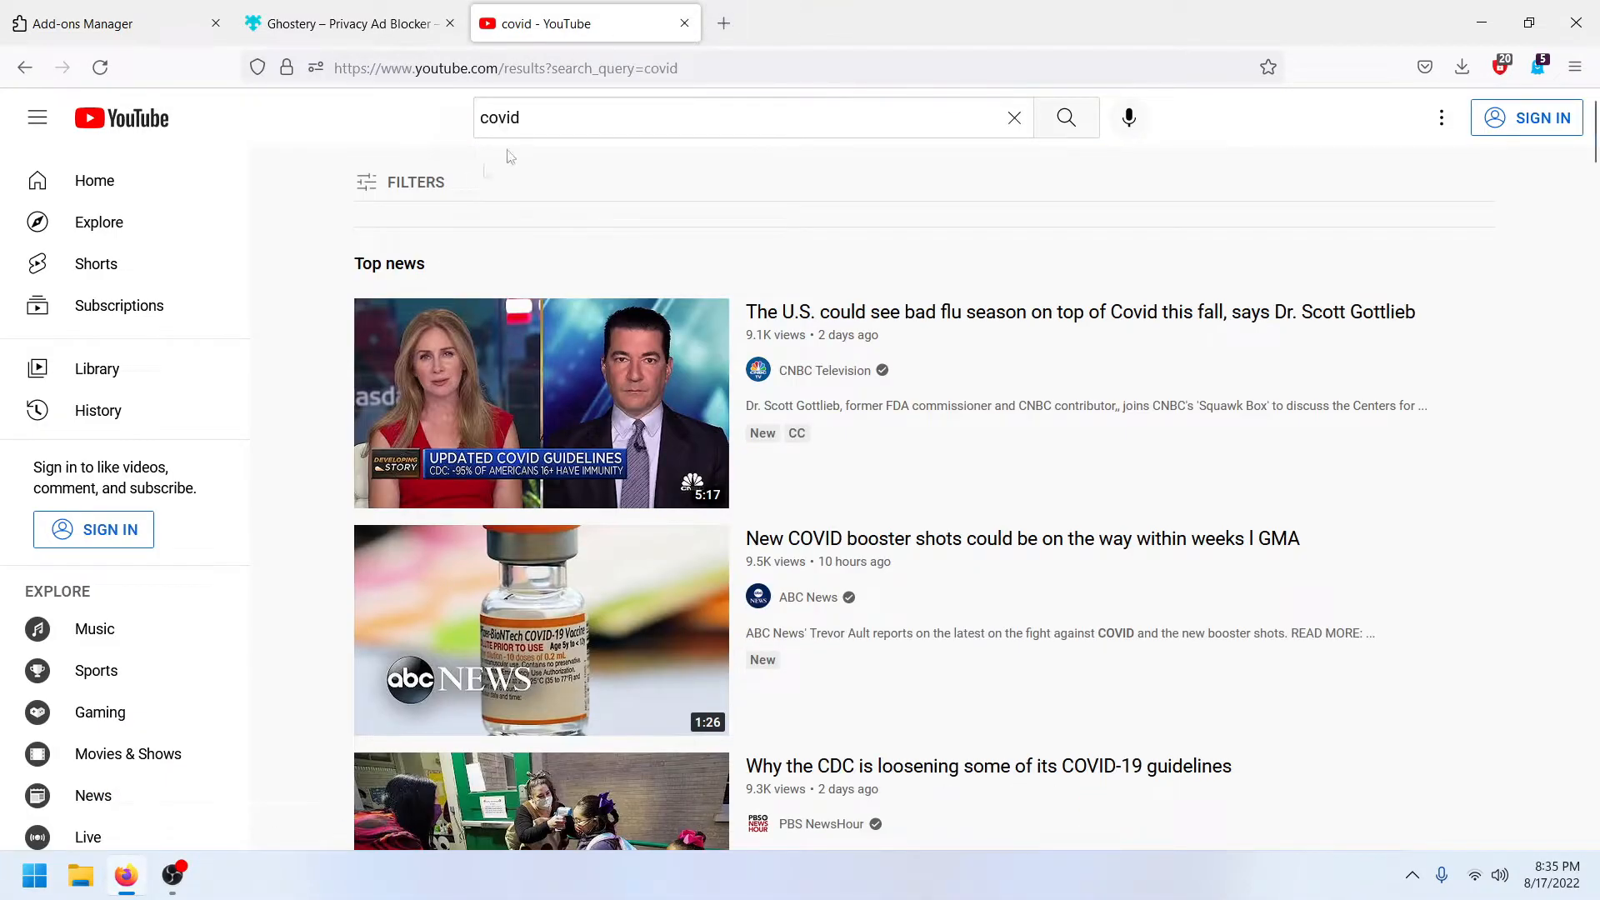
left_click(684, 23)
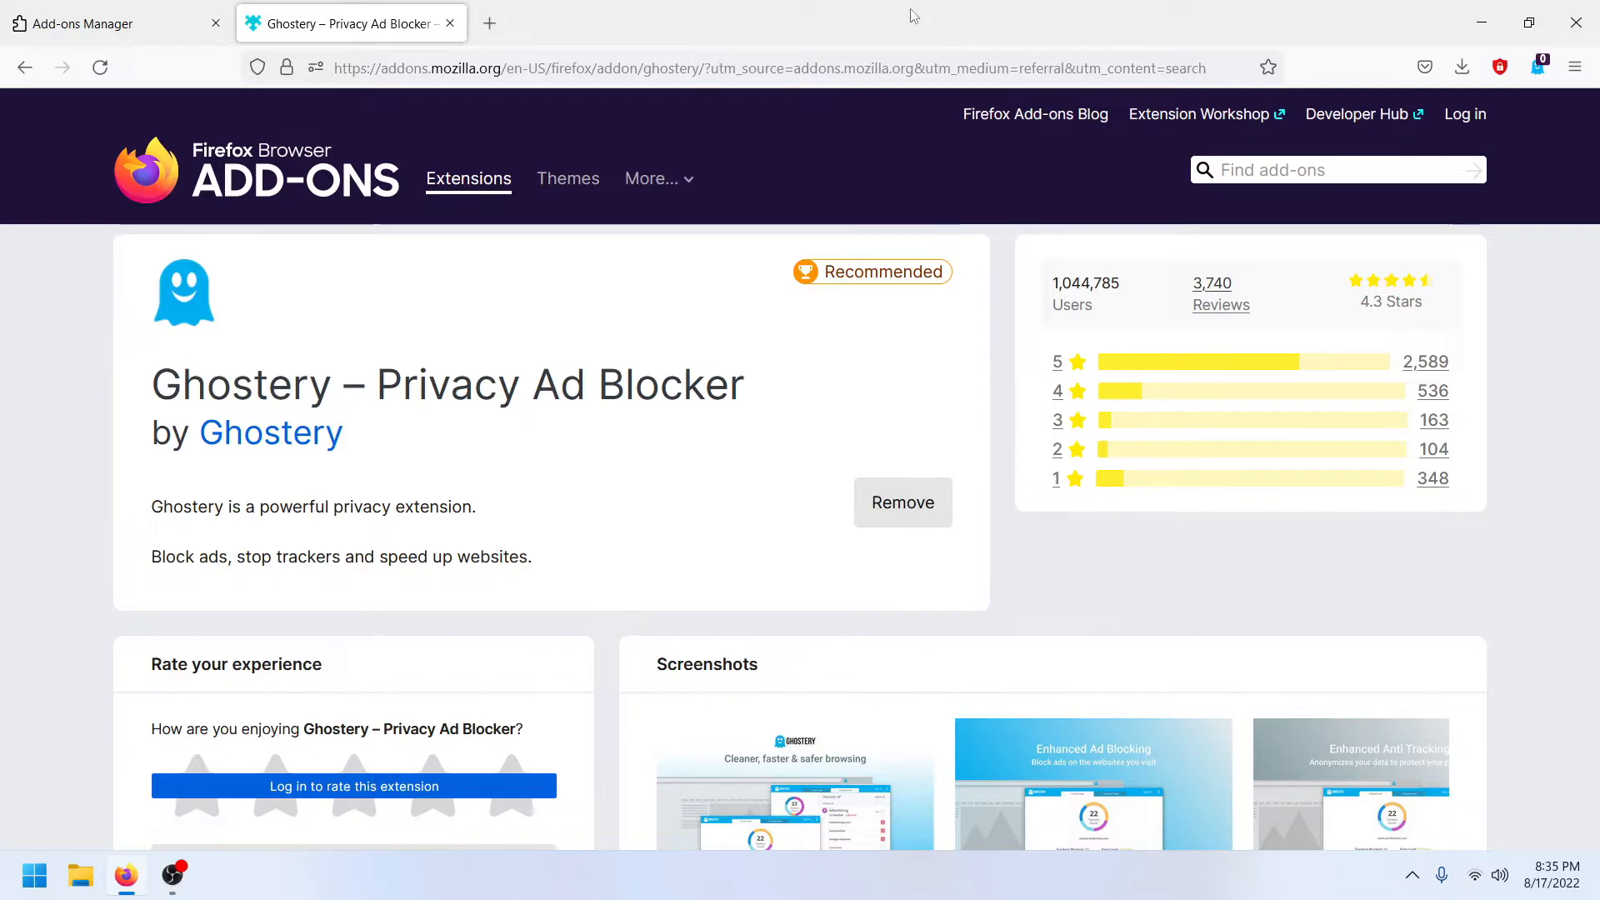
Step: Search the Firefox add-ons for "easy video down" and open the Video DownloadHelper page
key("ctrl+shift+Tab")
left_click_drag(859, 128, 571, 101)
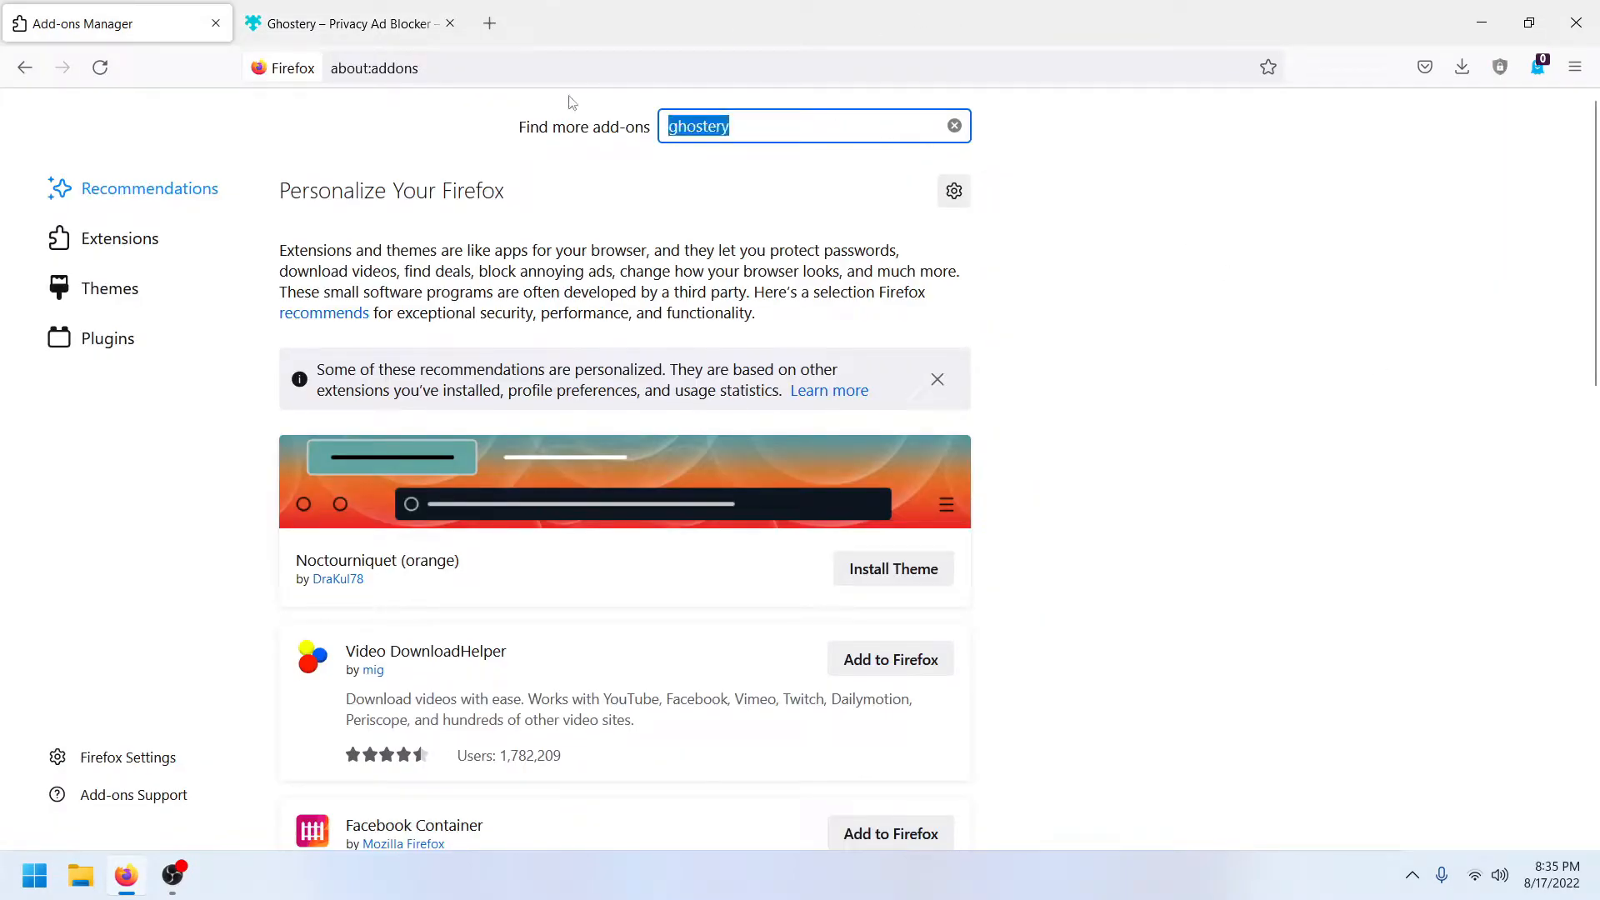
key("BackSpace")
type("easy video")
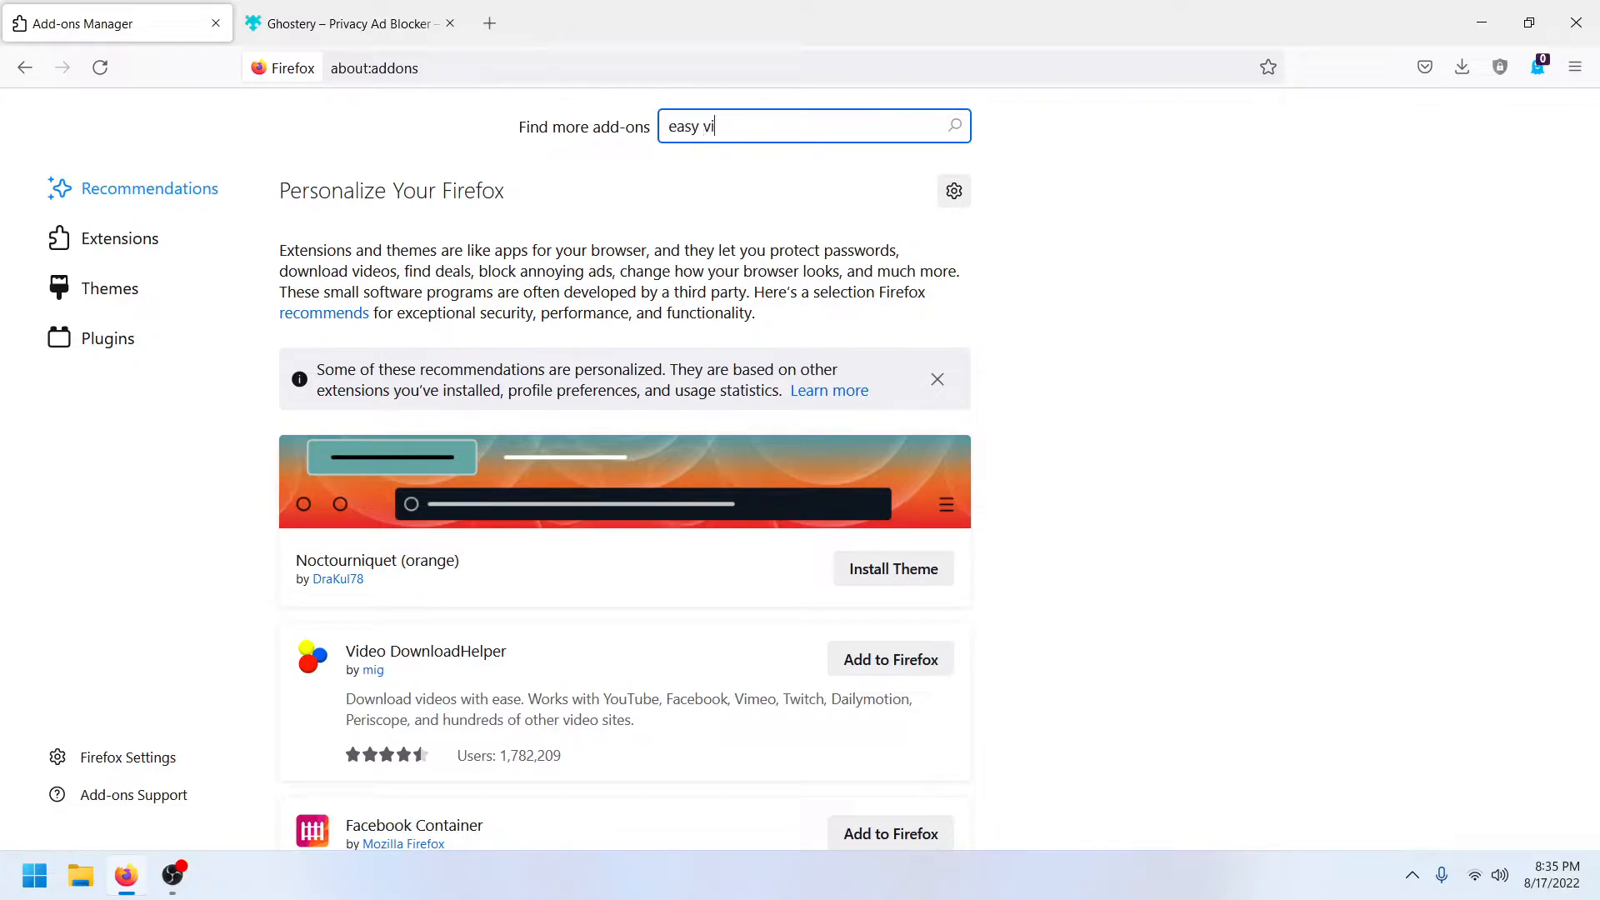
type(" down")
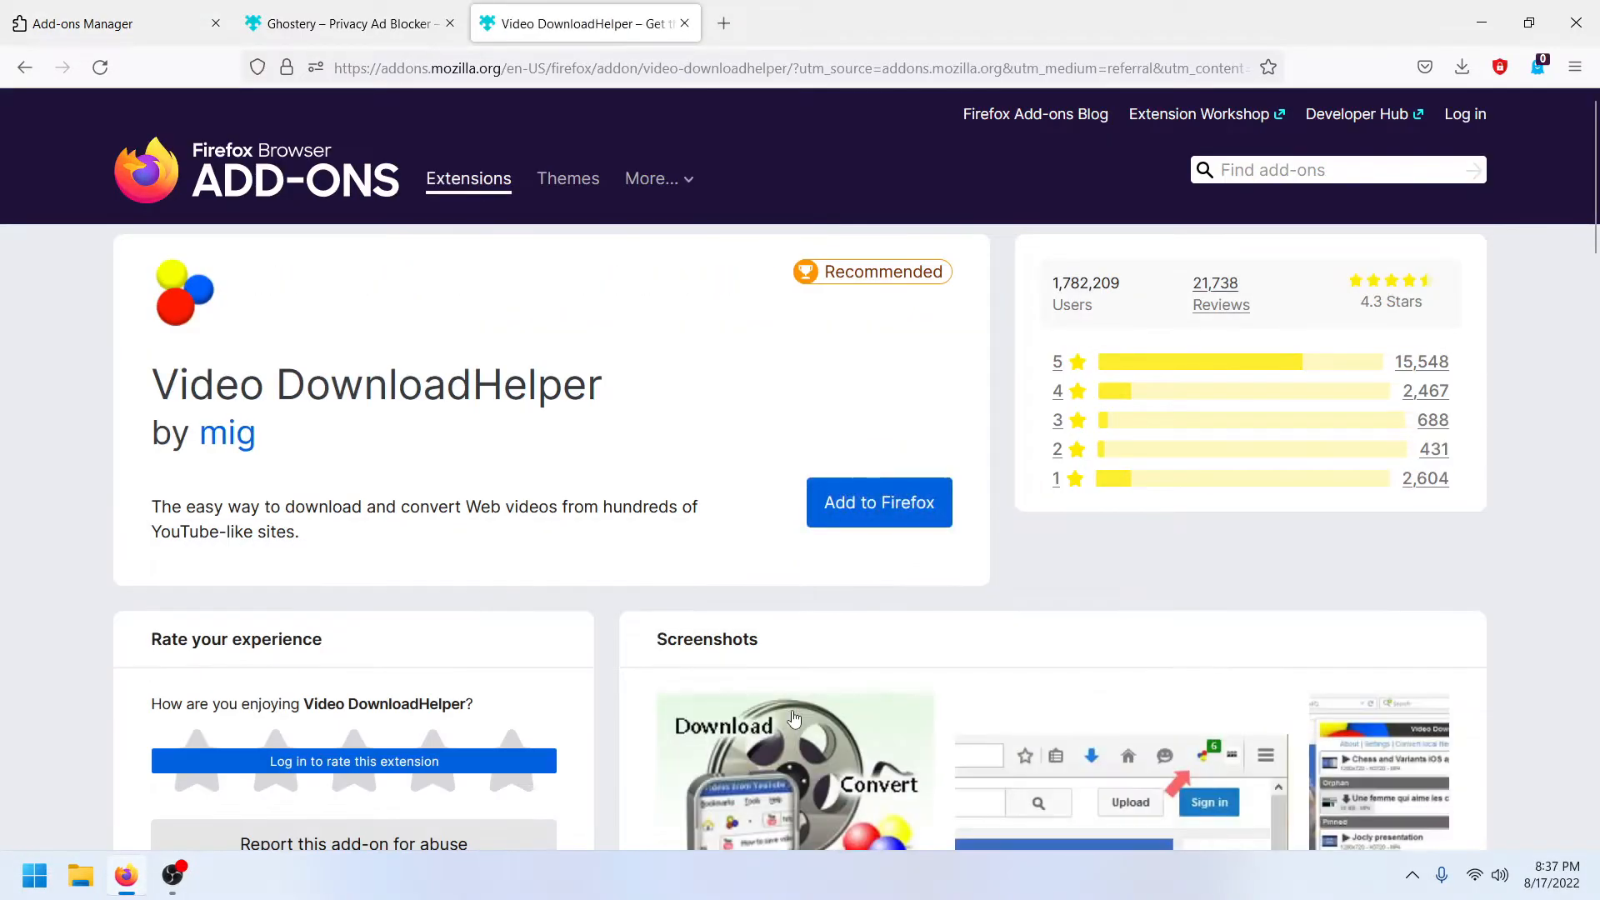
Step: Add Video DownloadHelper to Firefox and allow it to run in private windows
left_click(954, 500)
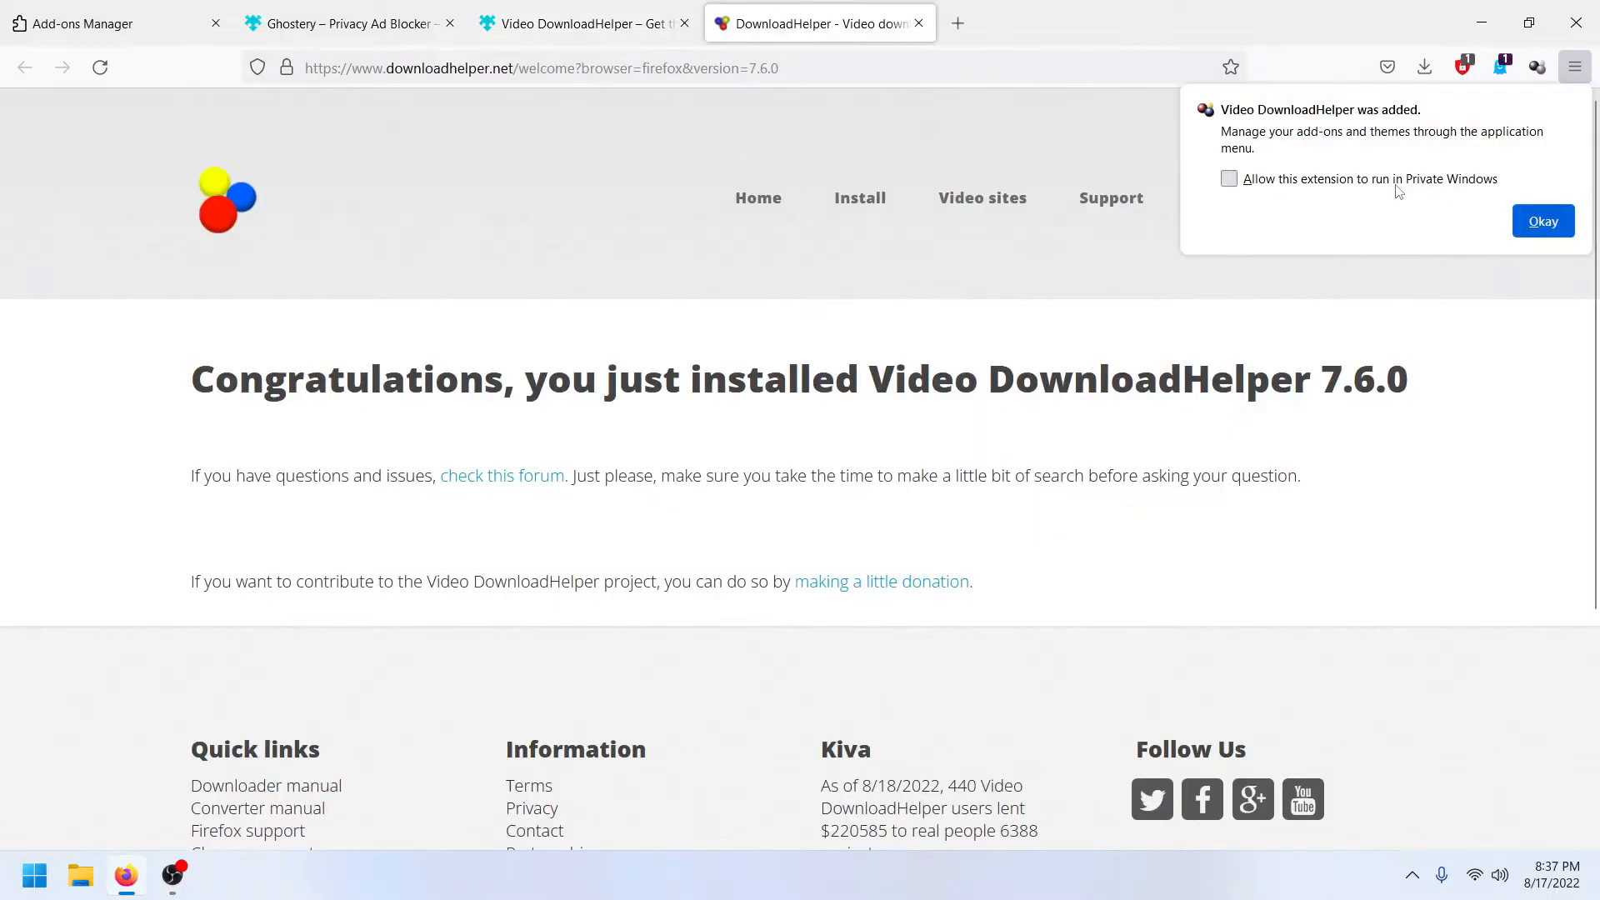
left_click(1401, 182)
left_click(1572, 228)
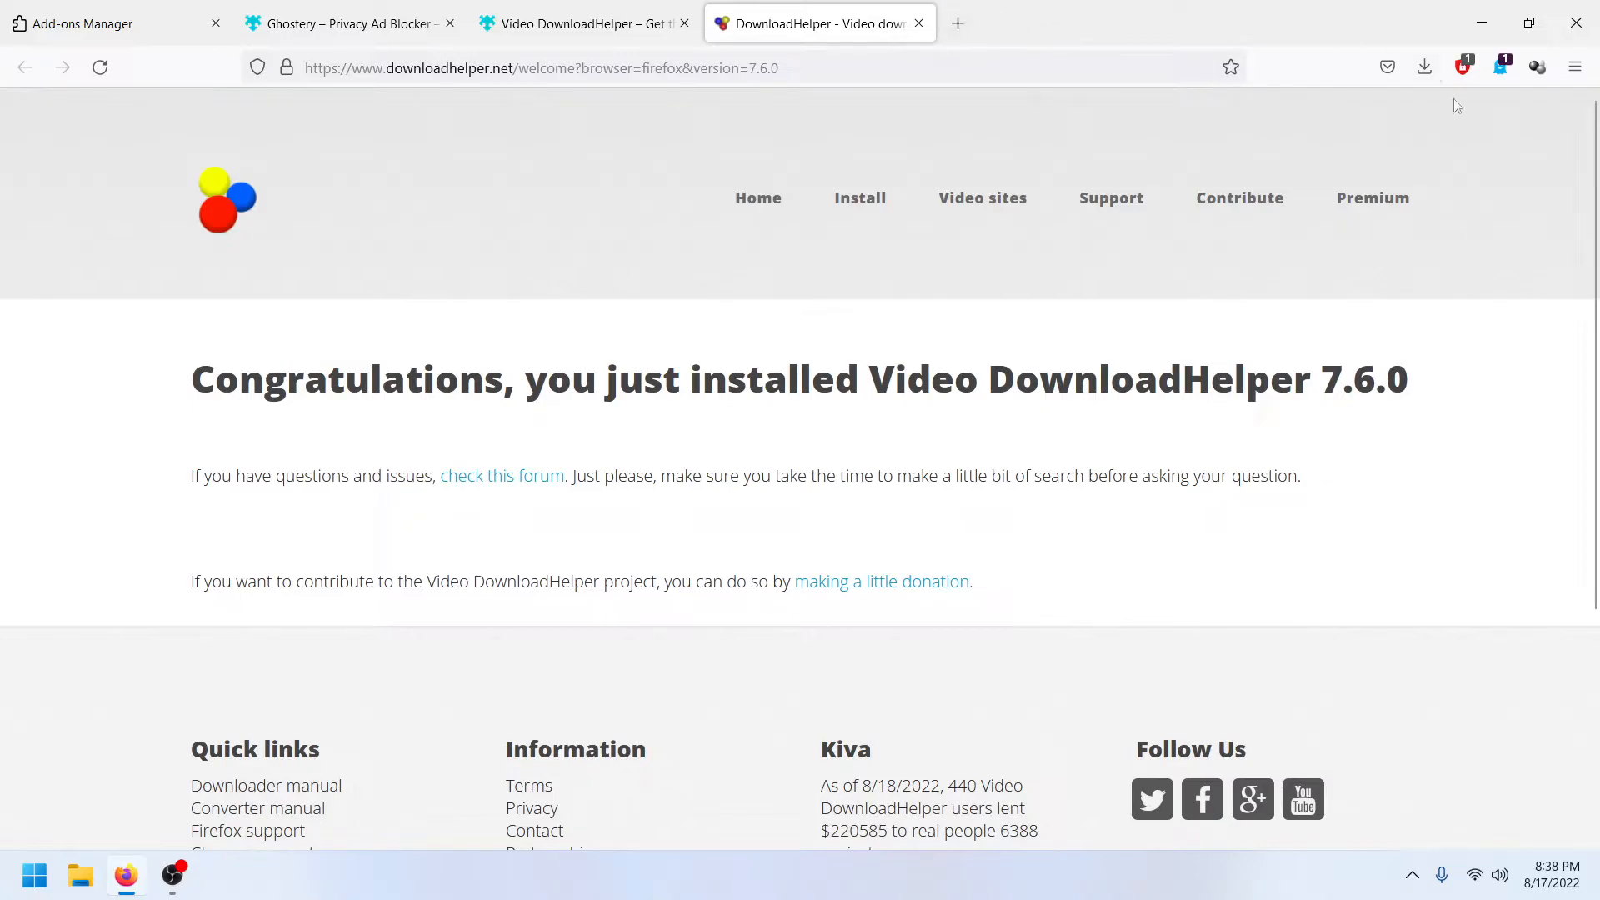
Step: Search the Firefox add-ons for "sponsorblock" and open the SponsorBlock - Skip Sponsorships on YouTube page
left_click(1575, 67)
left_click(1442, 406)
type("sponsorblock")
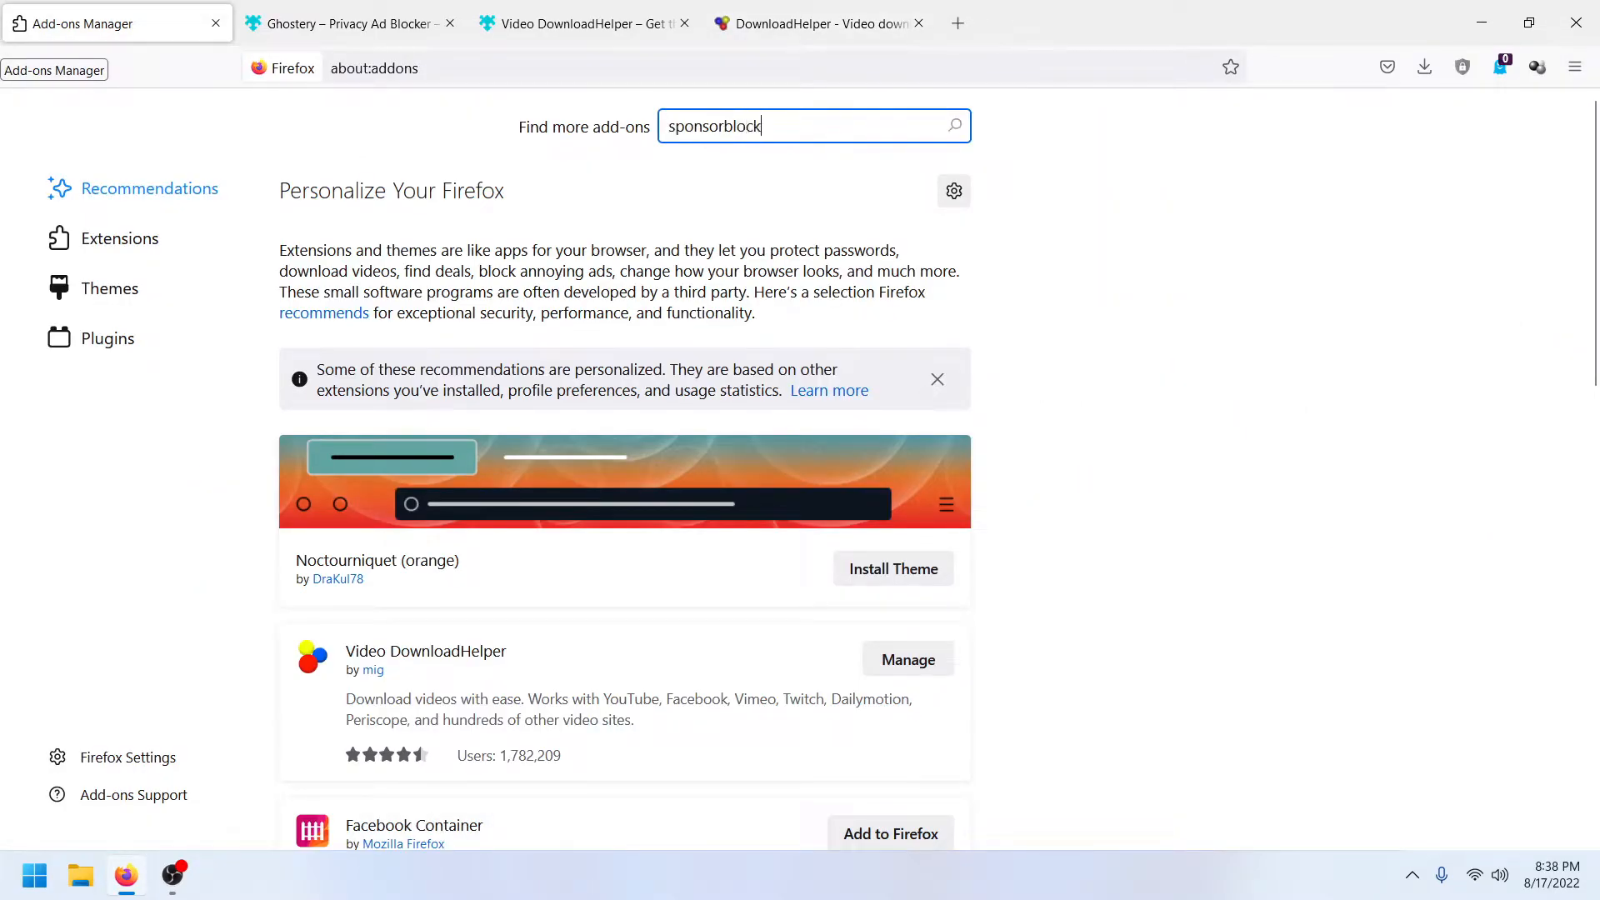
key("Return")
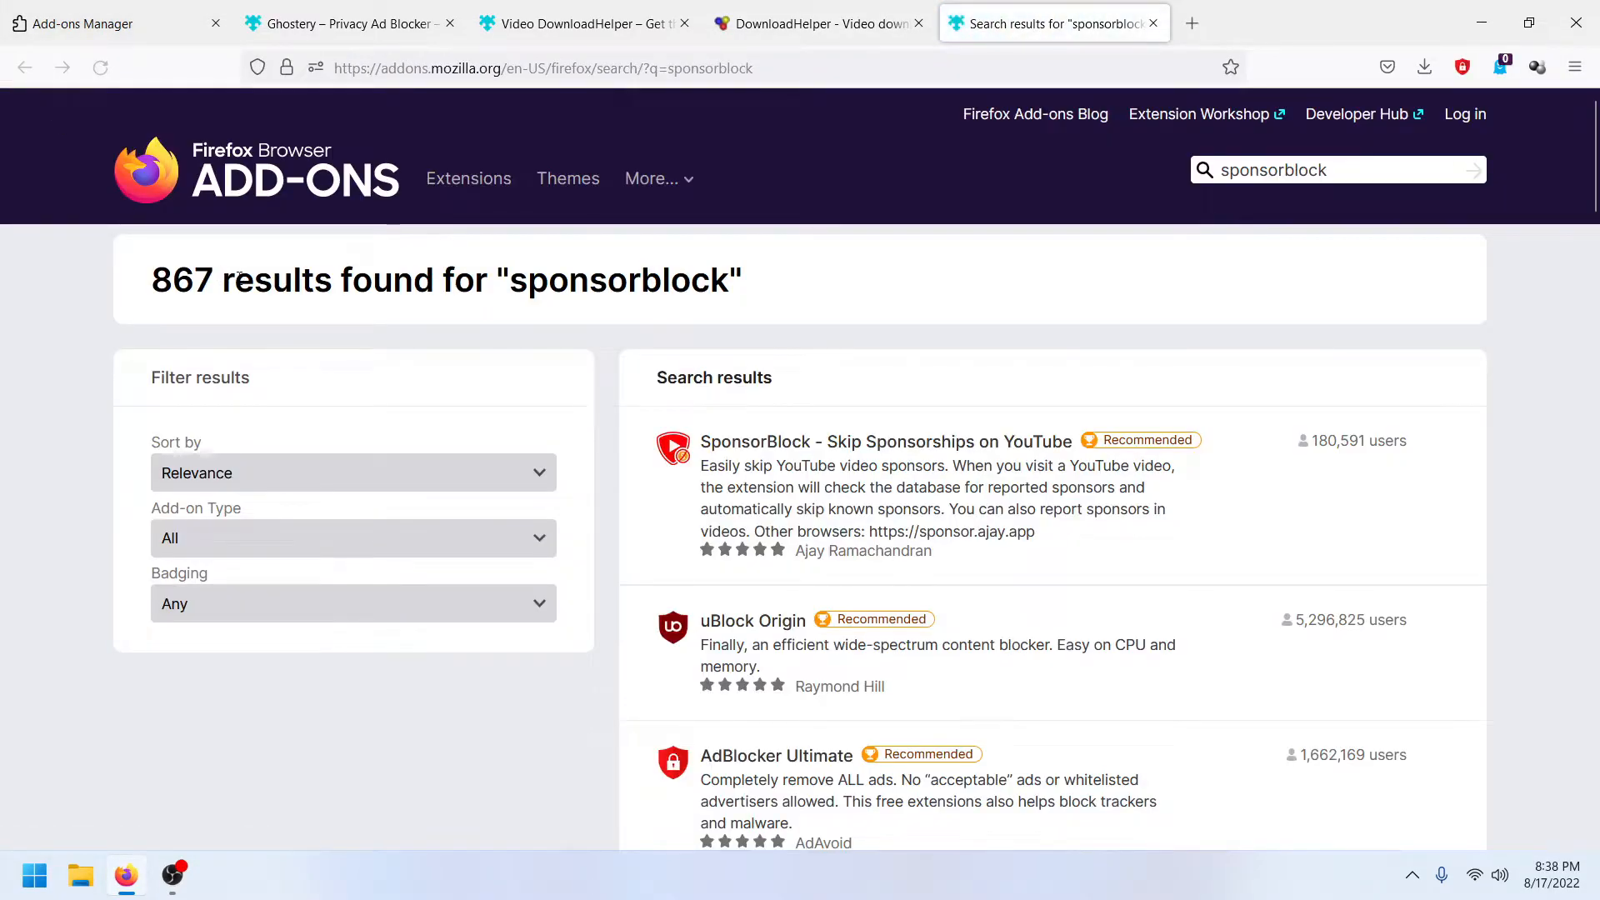
left_click(1024, 444)
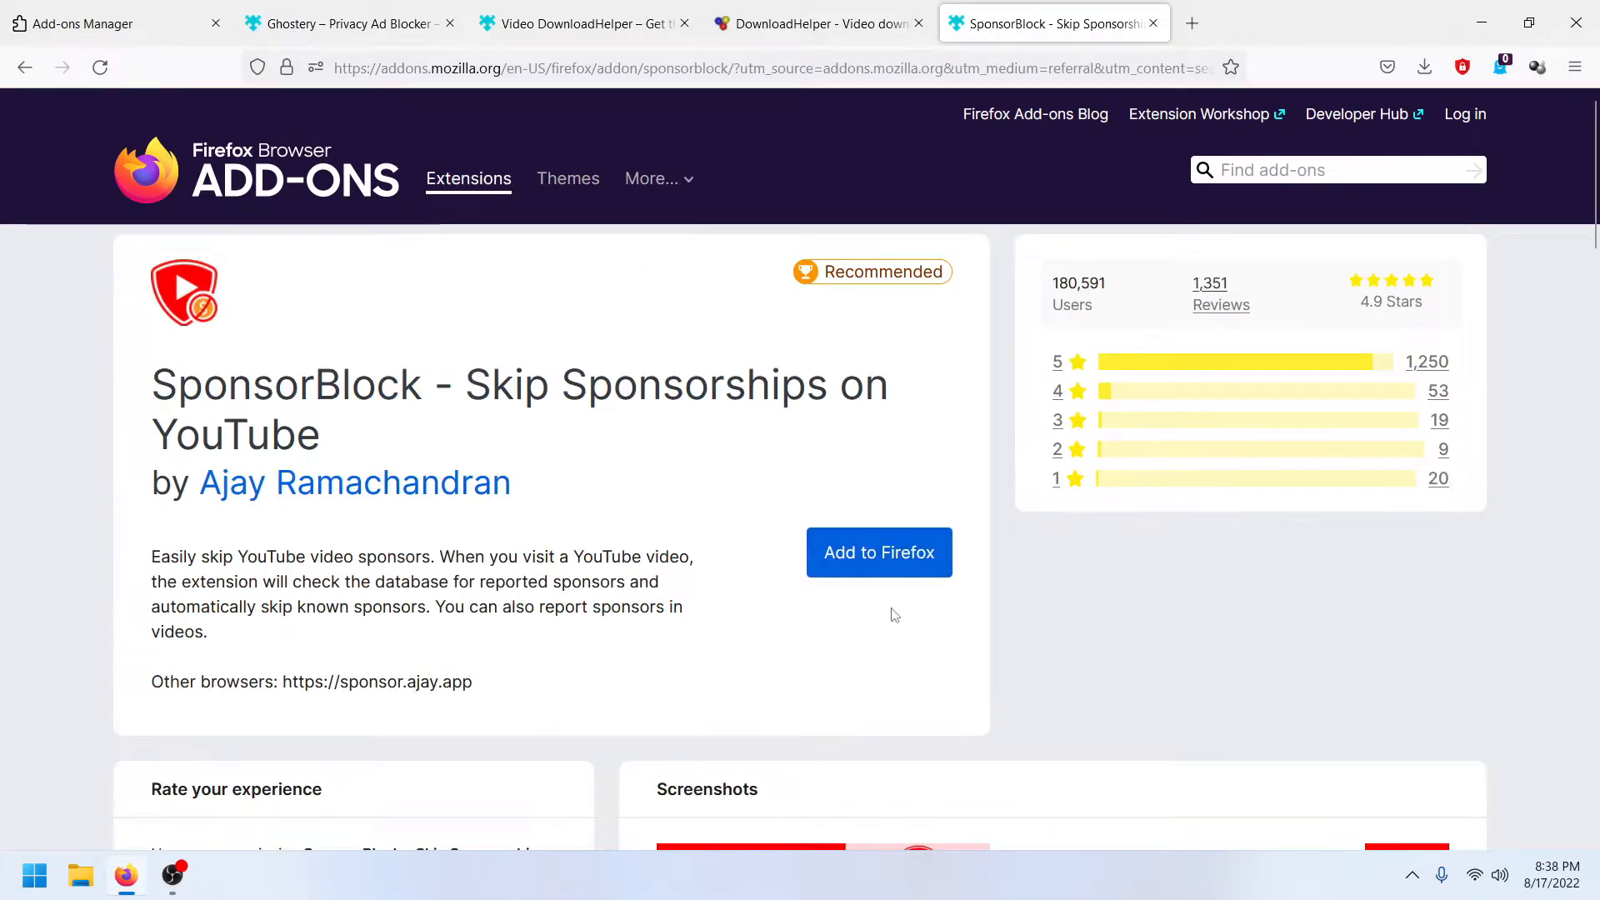
Step: Add SponsorBlock to Firefox and allow it to run in private windows
left_click(890, 572)
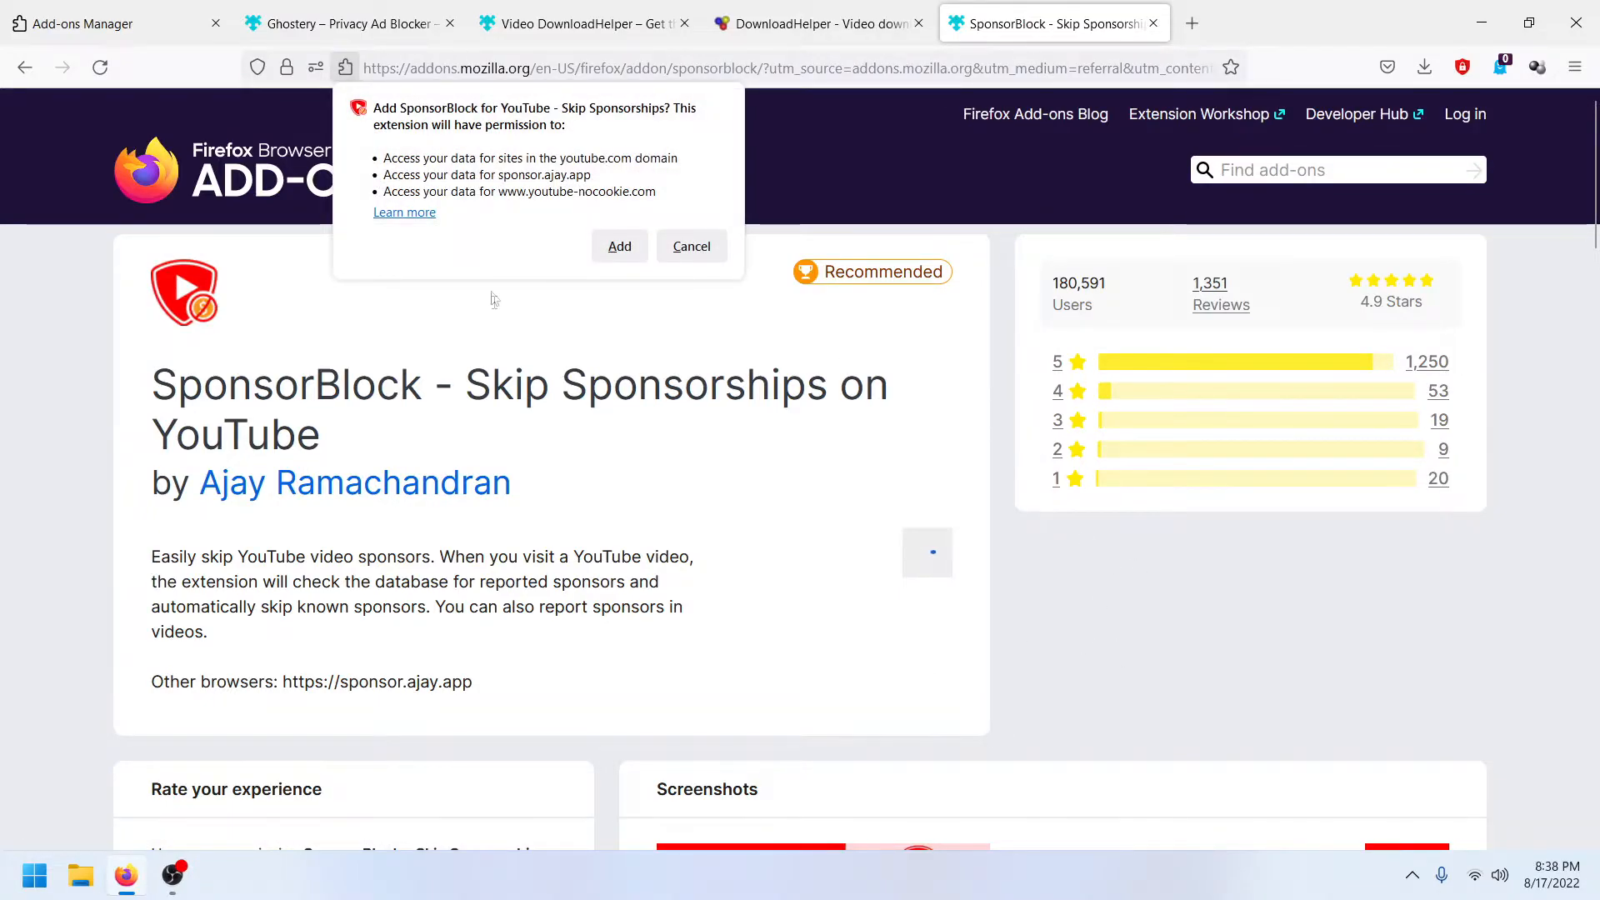
left_click(604, 259)
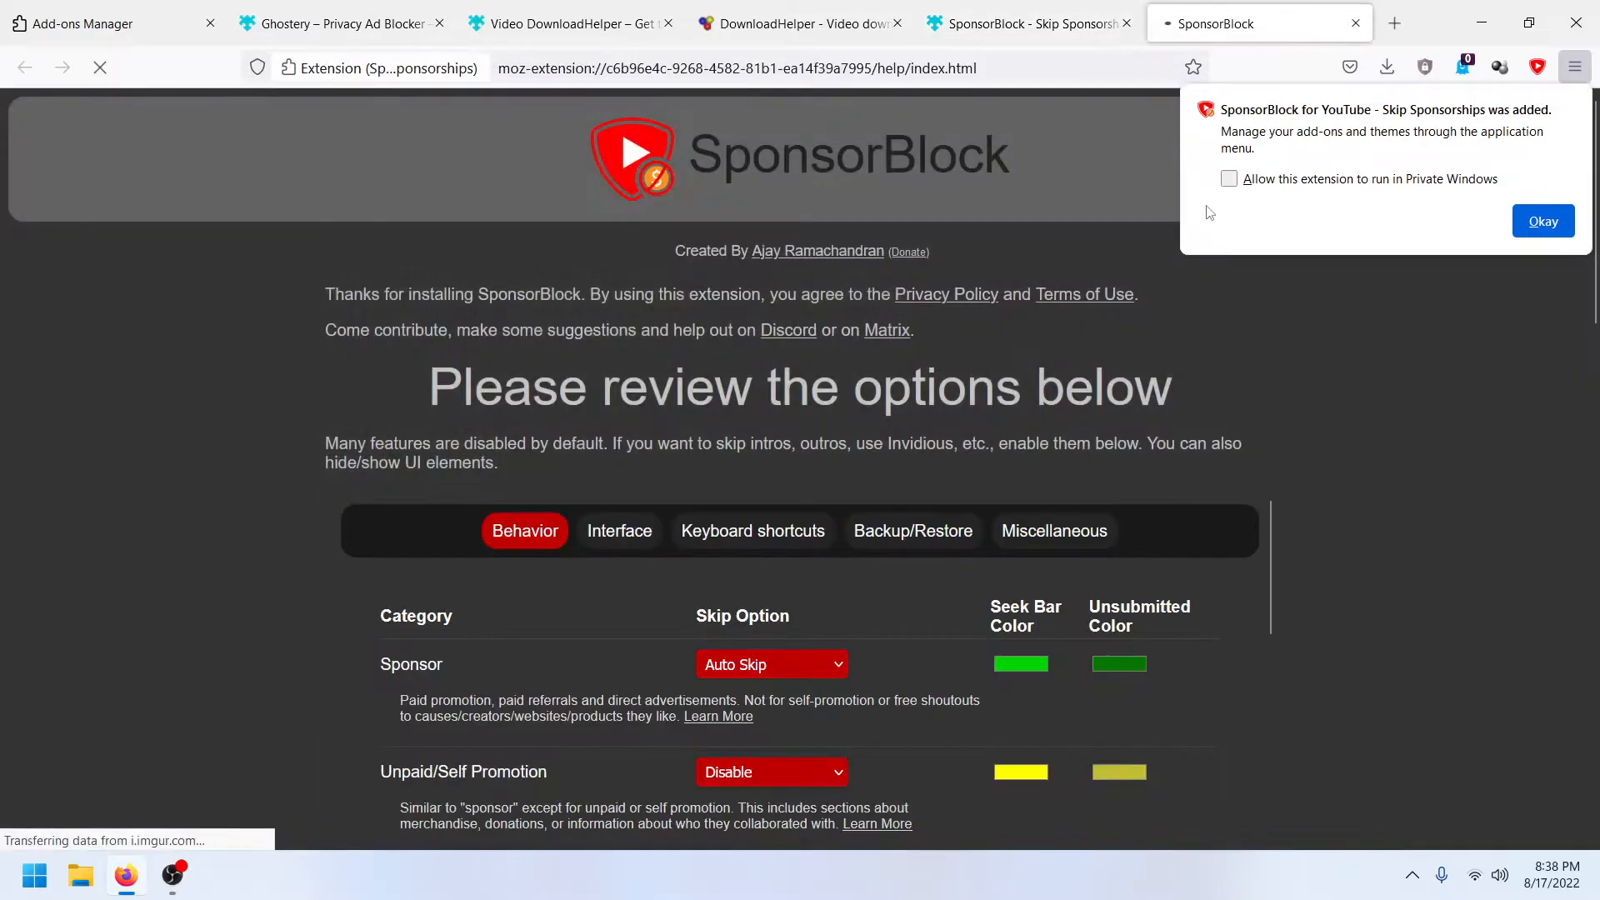
left_click(1230, 179)
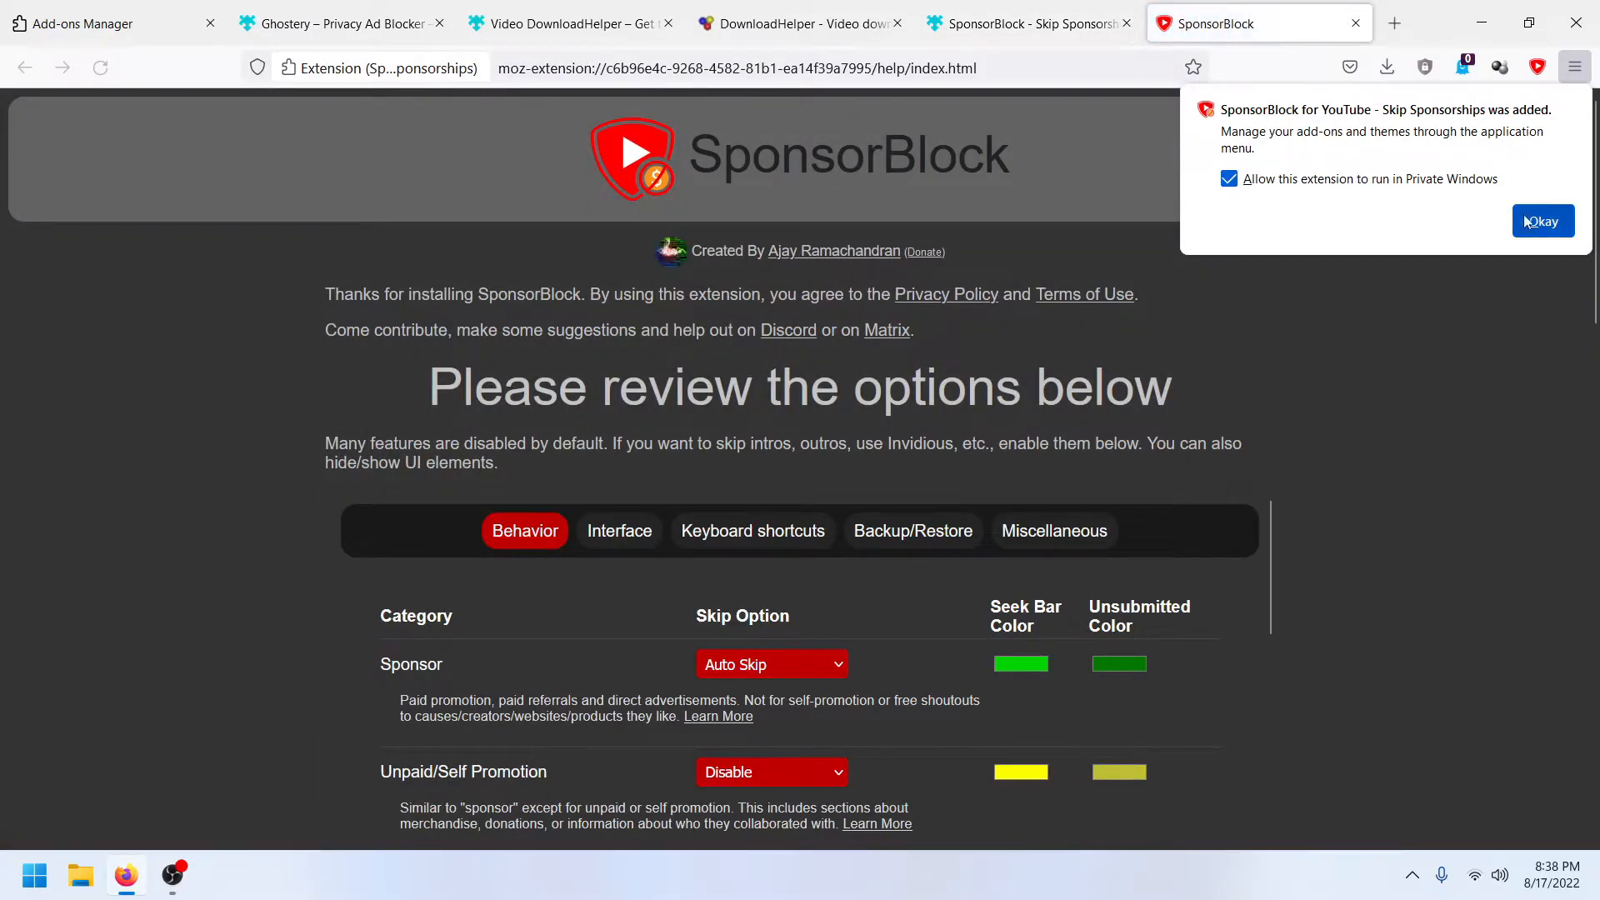
left_click(1543, 220)
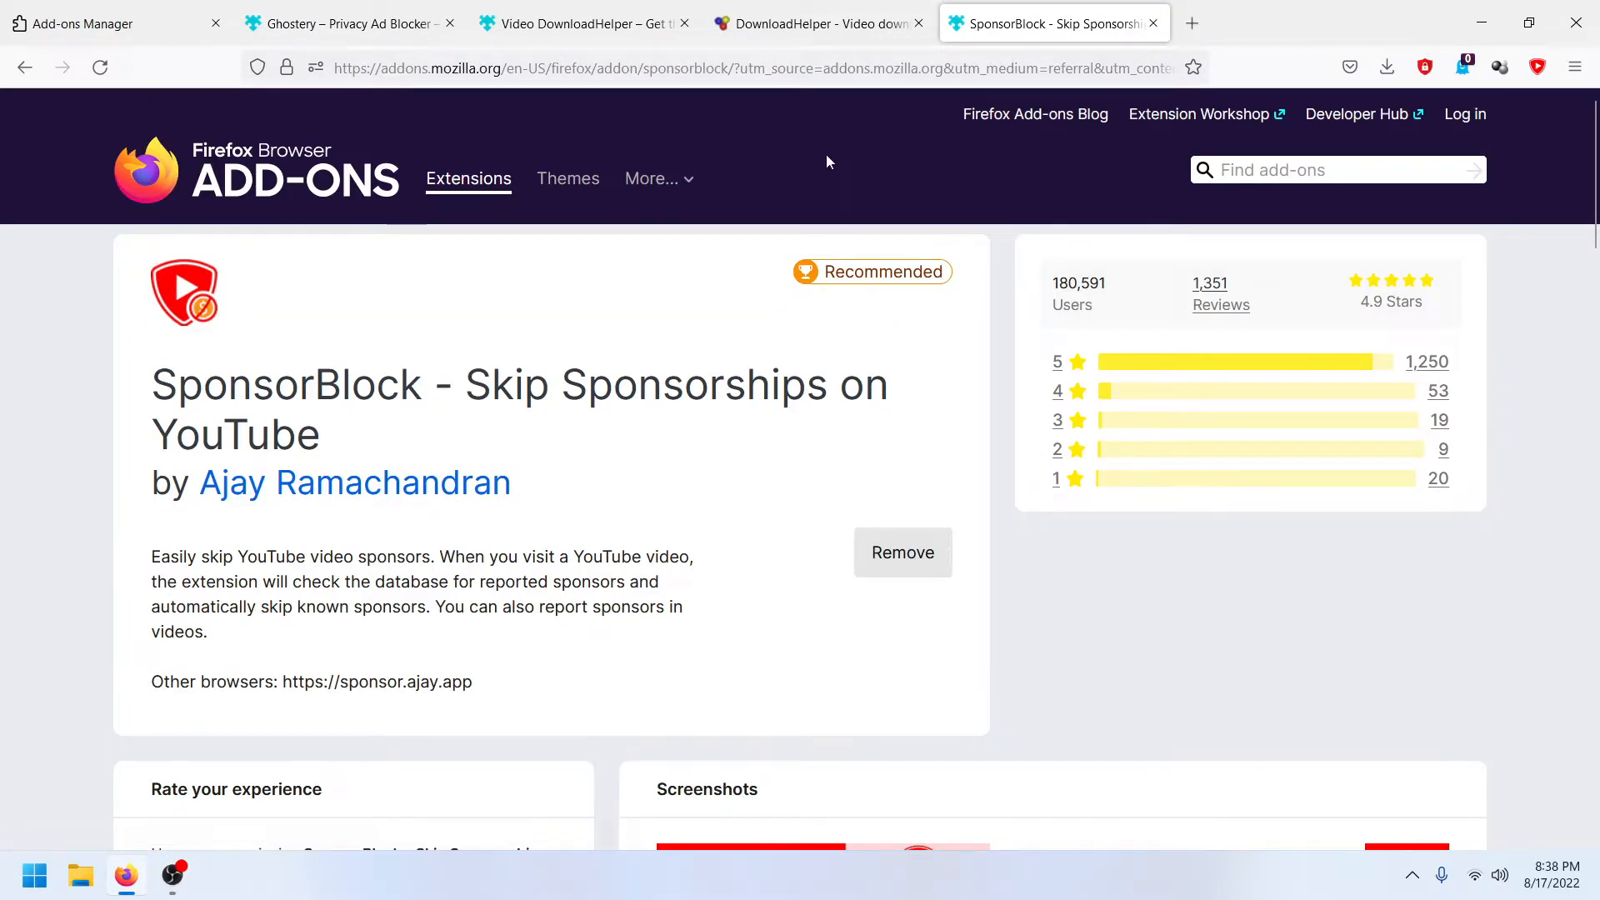
Step: Load youtube.com in a new tab and search it for the suggested term "goodmytjicalmorning"
left_click(1192, 23)
type("youtube.com")
key("Return")
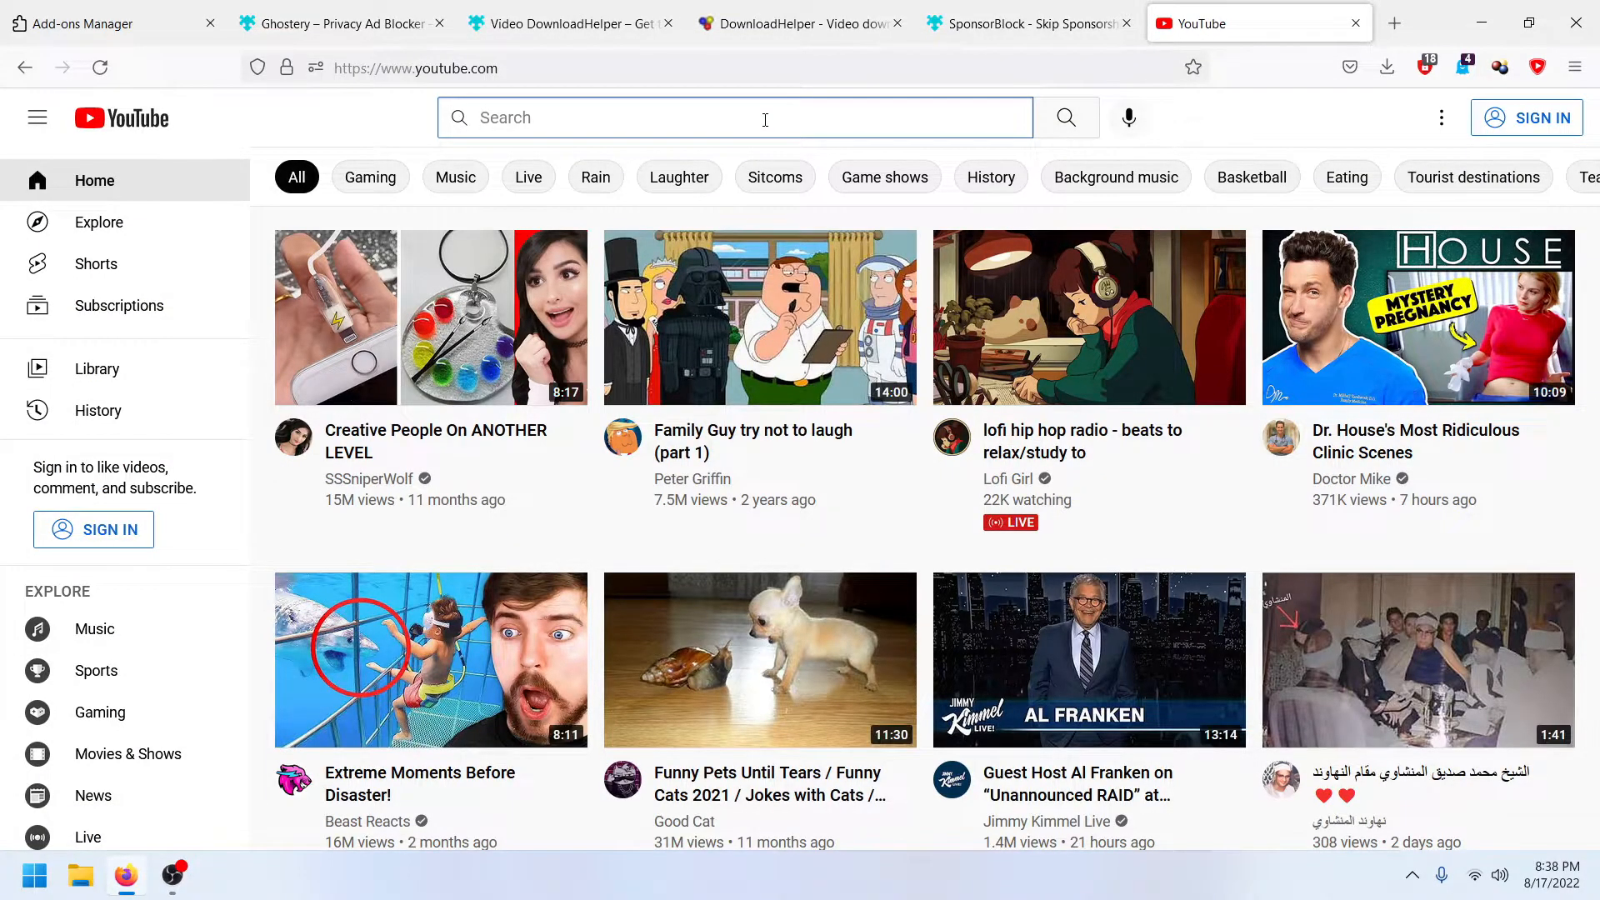
type("goodmy")
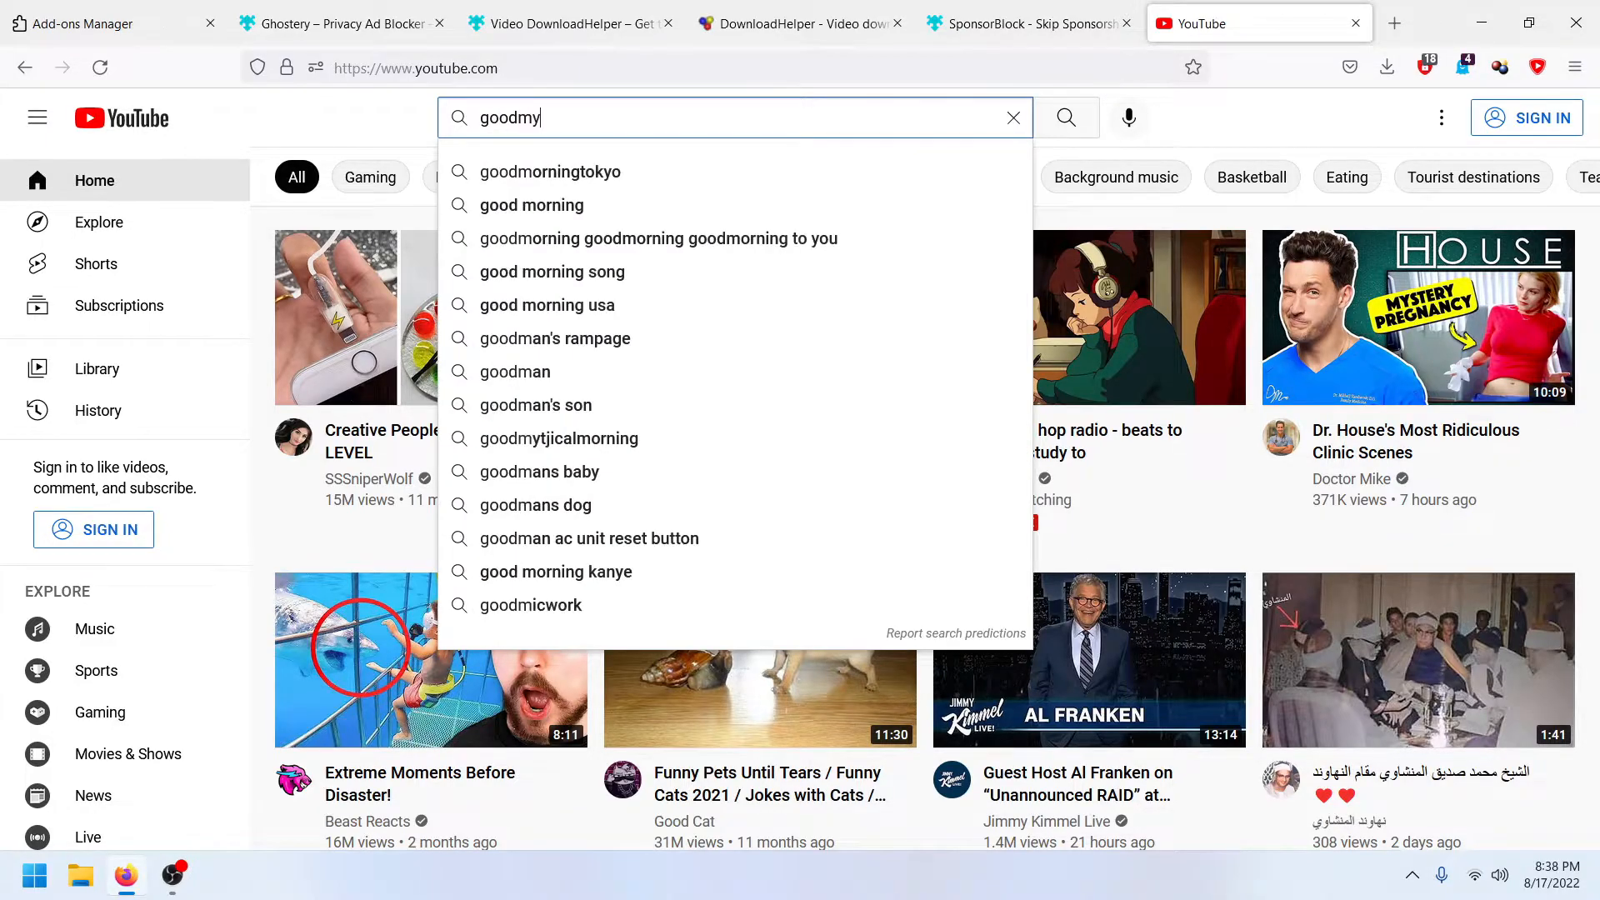
key("Down")
key("Return")
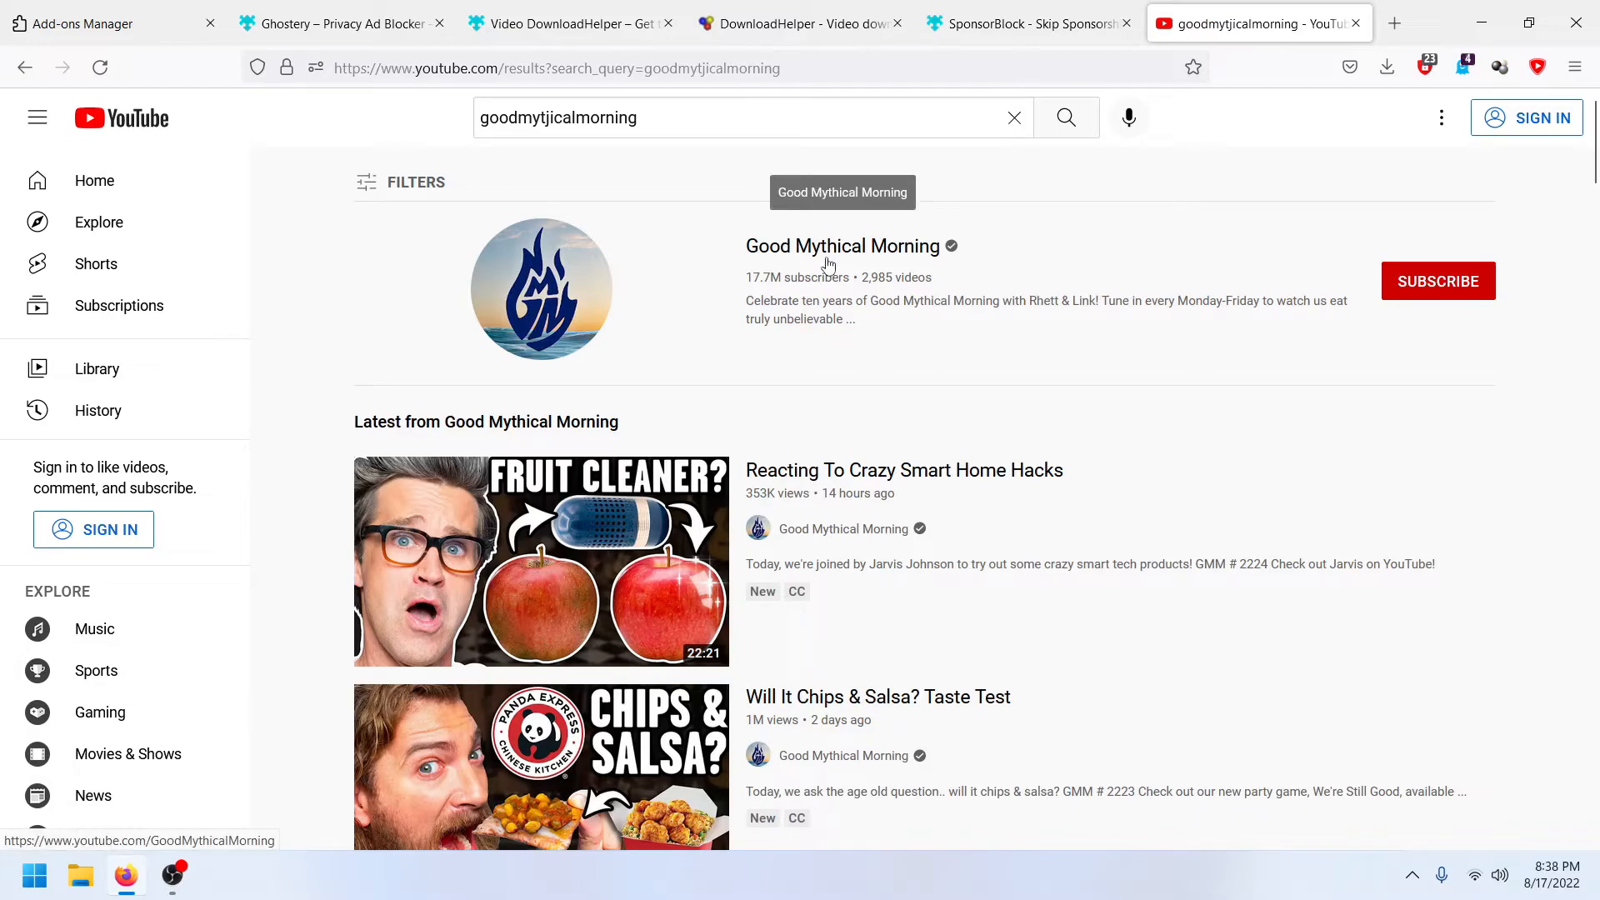
Step: Open the video "Reacting To Crazy Smart Home Hacks" in a new tab and switch to it
right_click(820, 492)
left_click(825, 502)
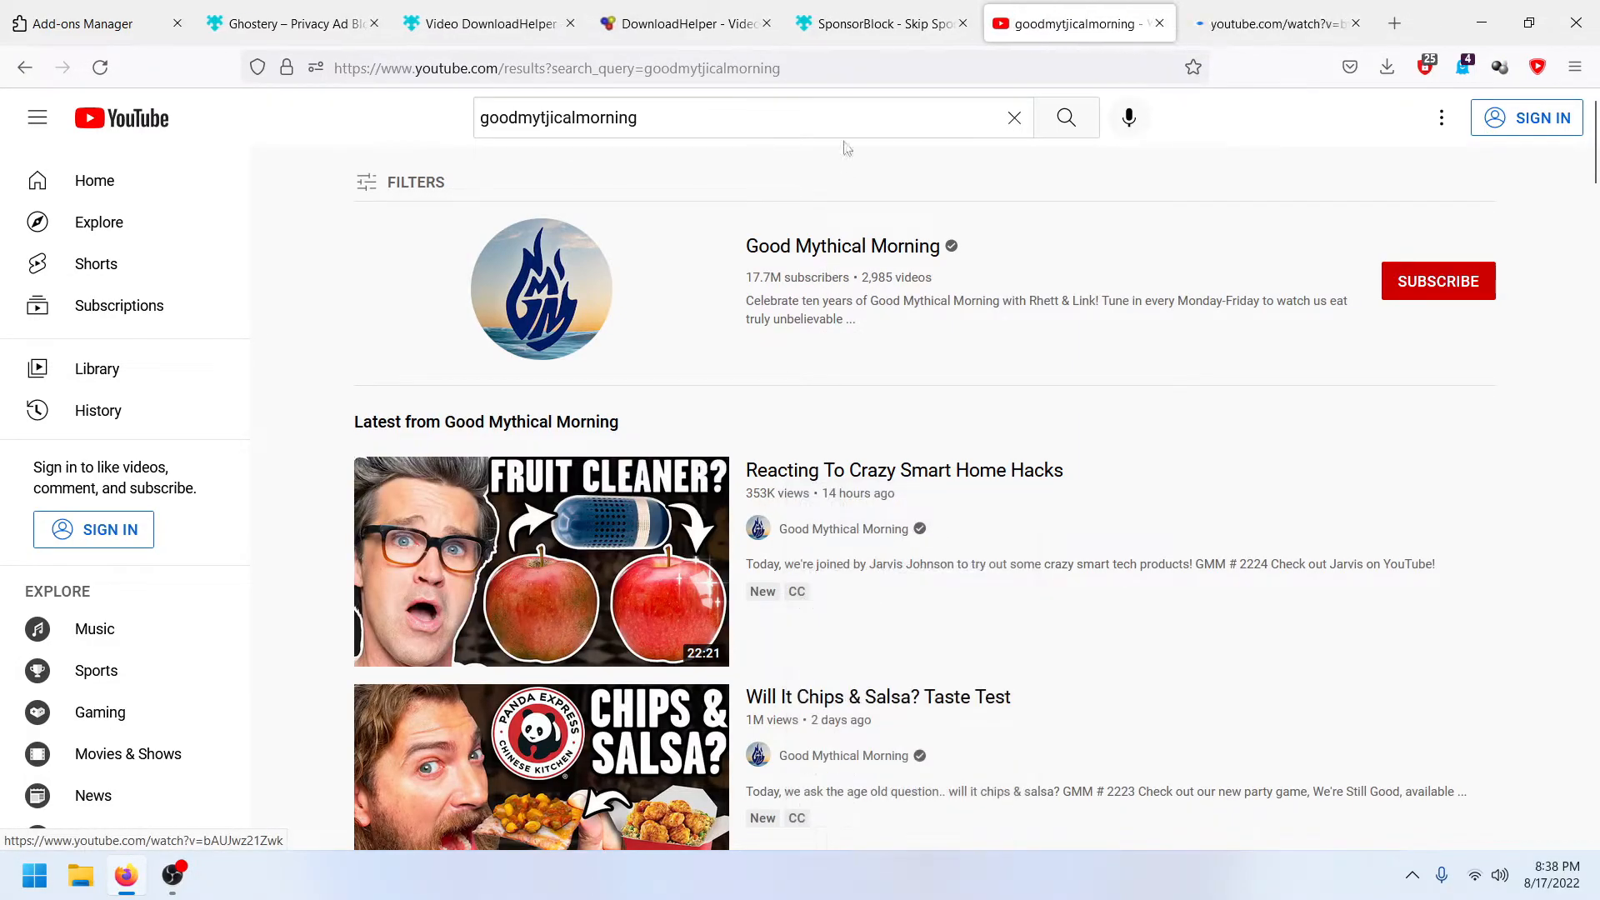
left_click(1267, 23)
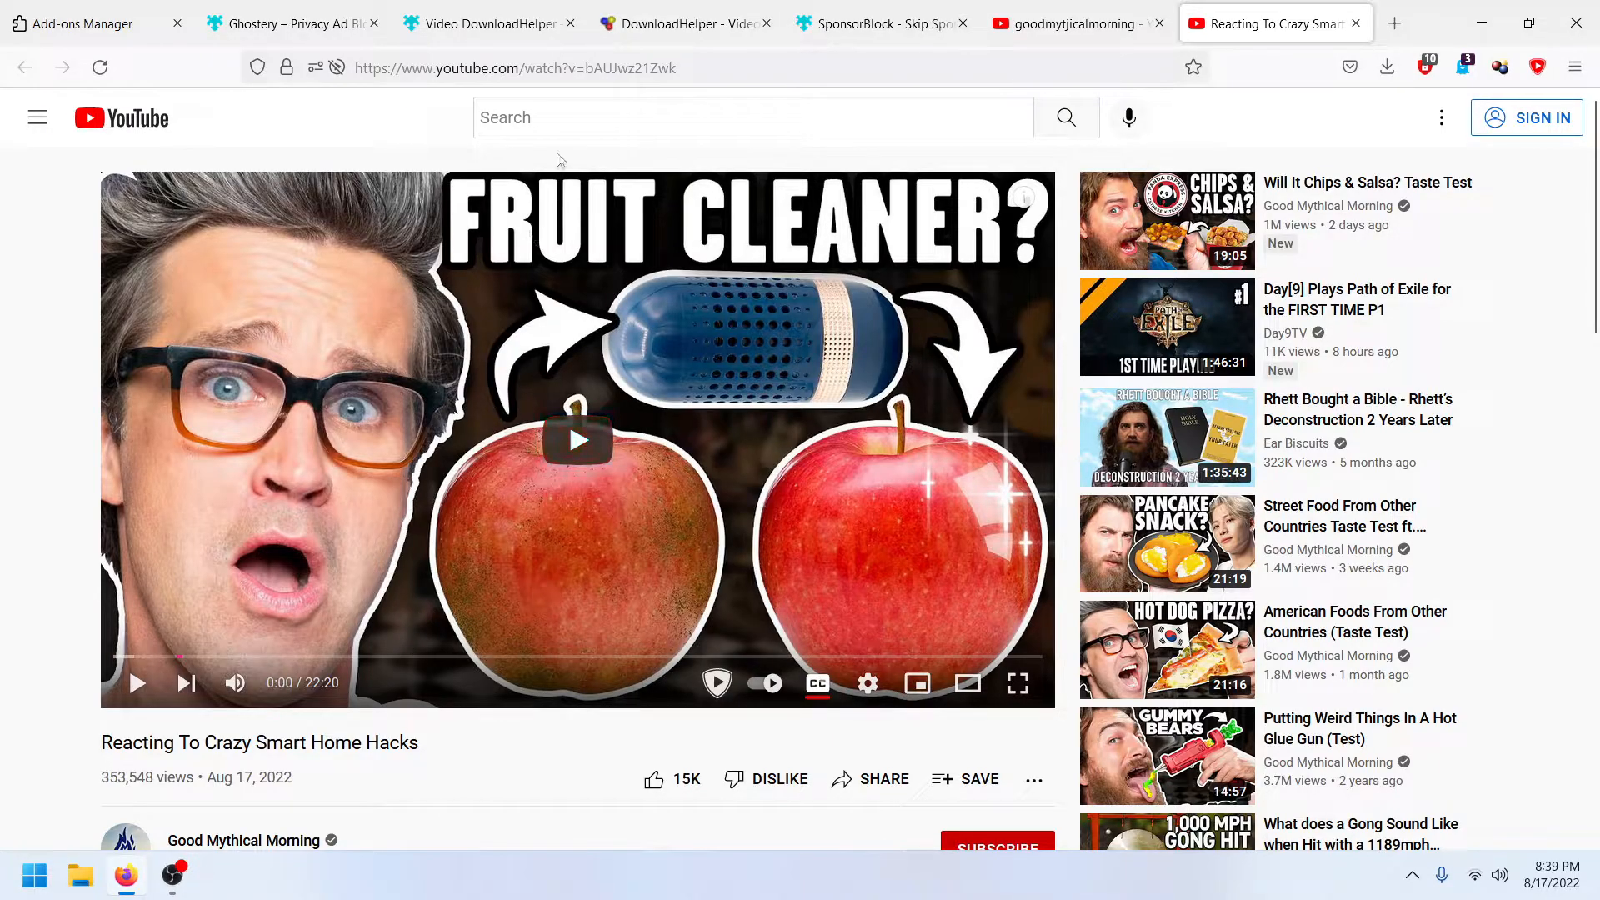
Step: Search YouTube for "mrbeast"
left_click(808, 120)
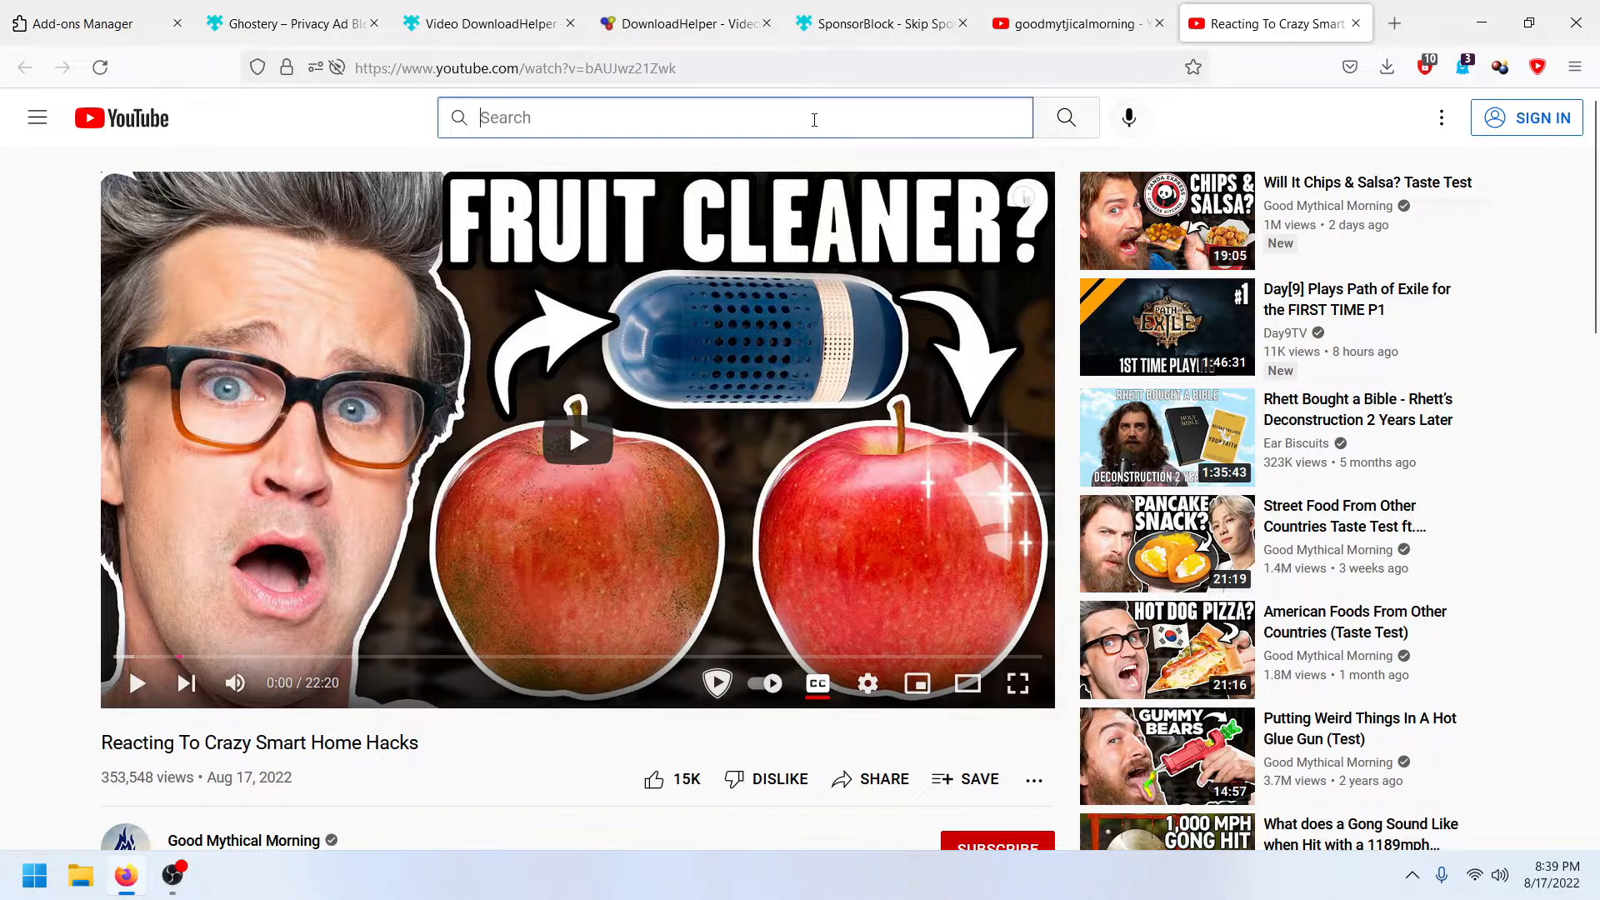
type("mrbeaszt")
key("BackSpace")
type("t")
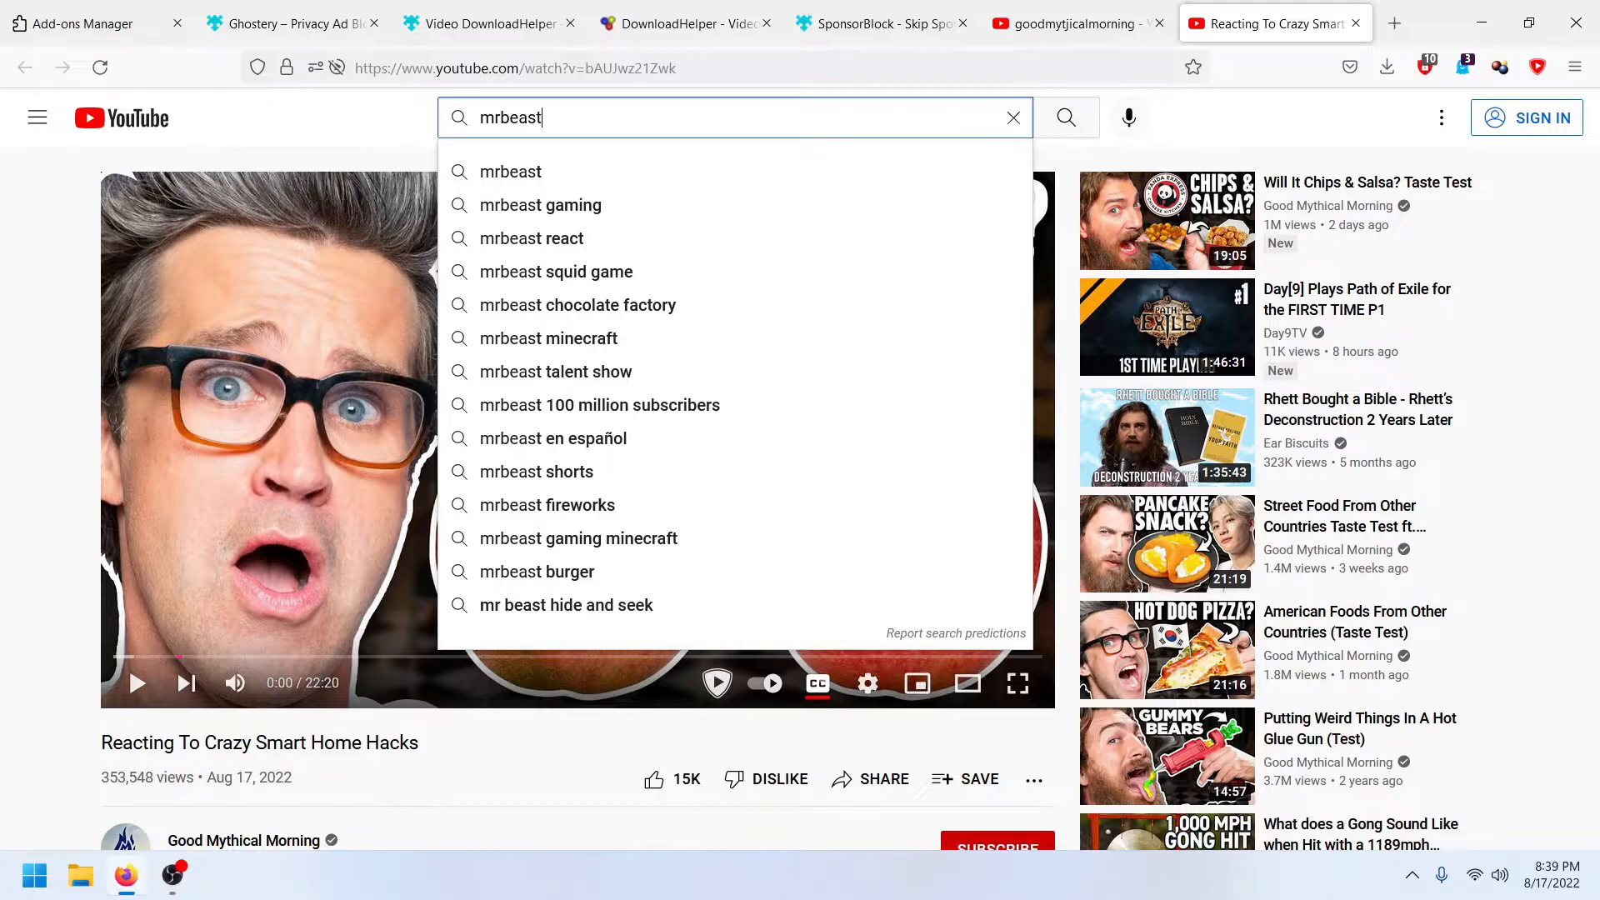
key("Return")
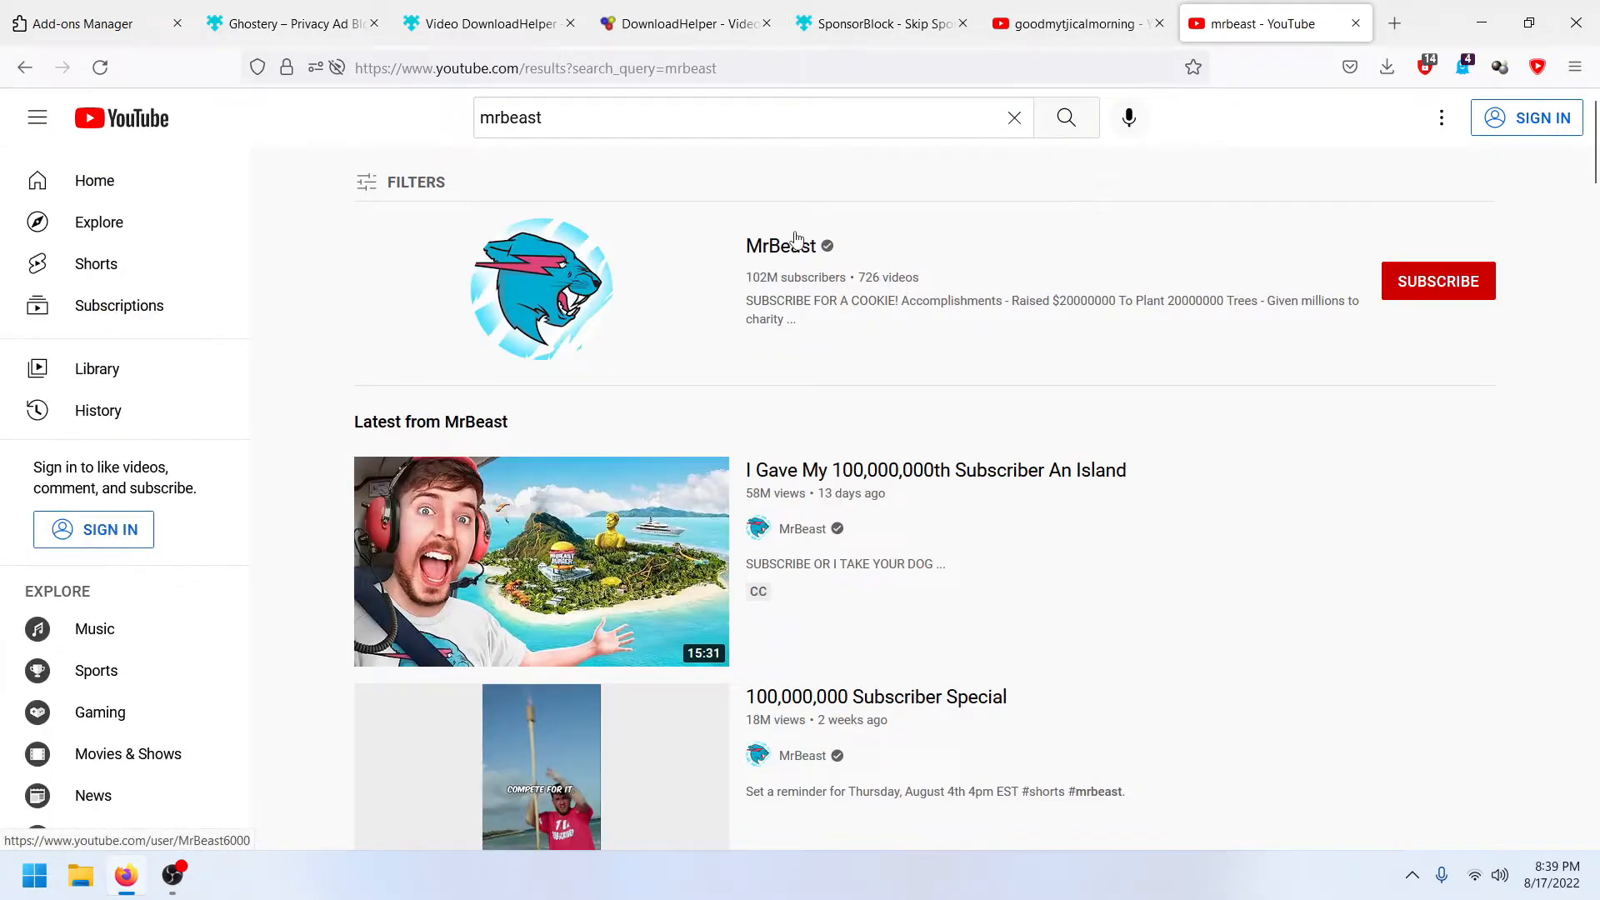
Step: Open the MrBeast channel's videos, load "I Gave My 100,000,000th Subscriber An Island" in a new tab and switch to it
left_click(790, 243)
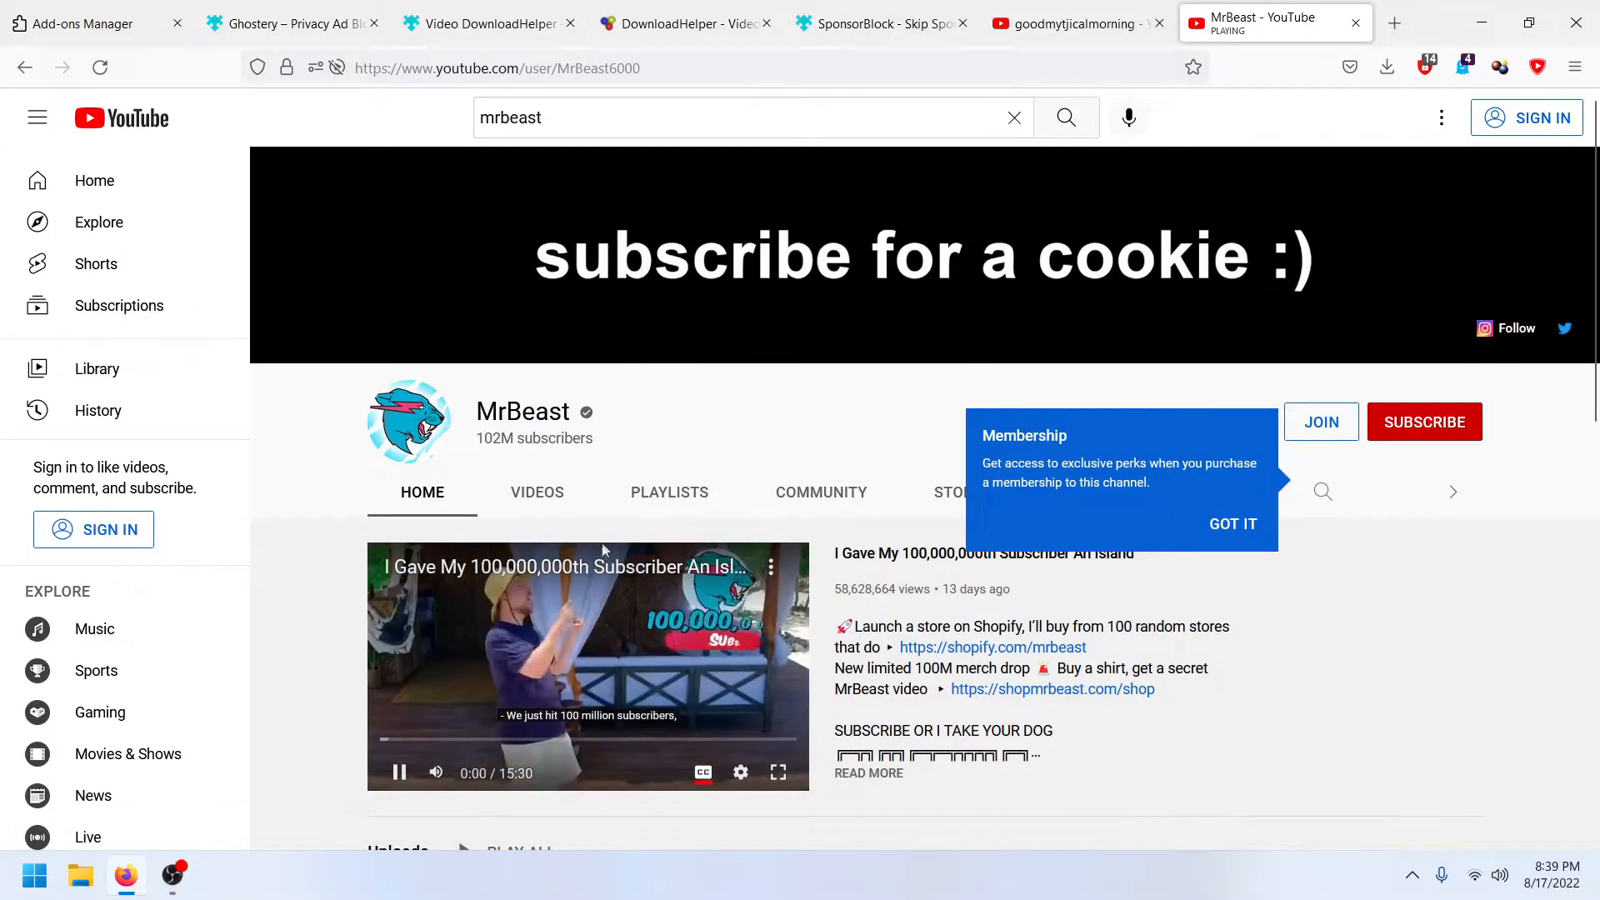
left_click(594, 635)
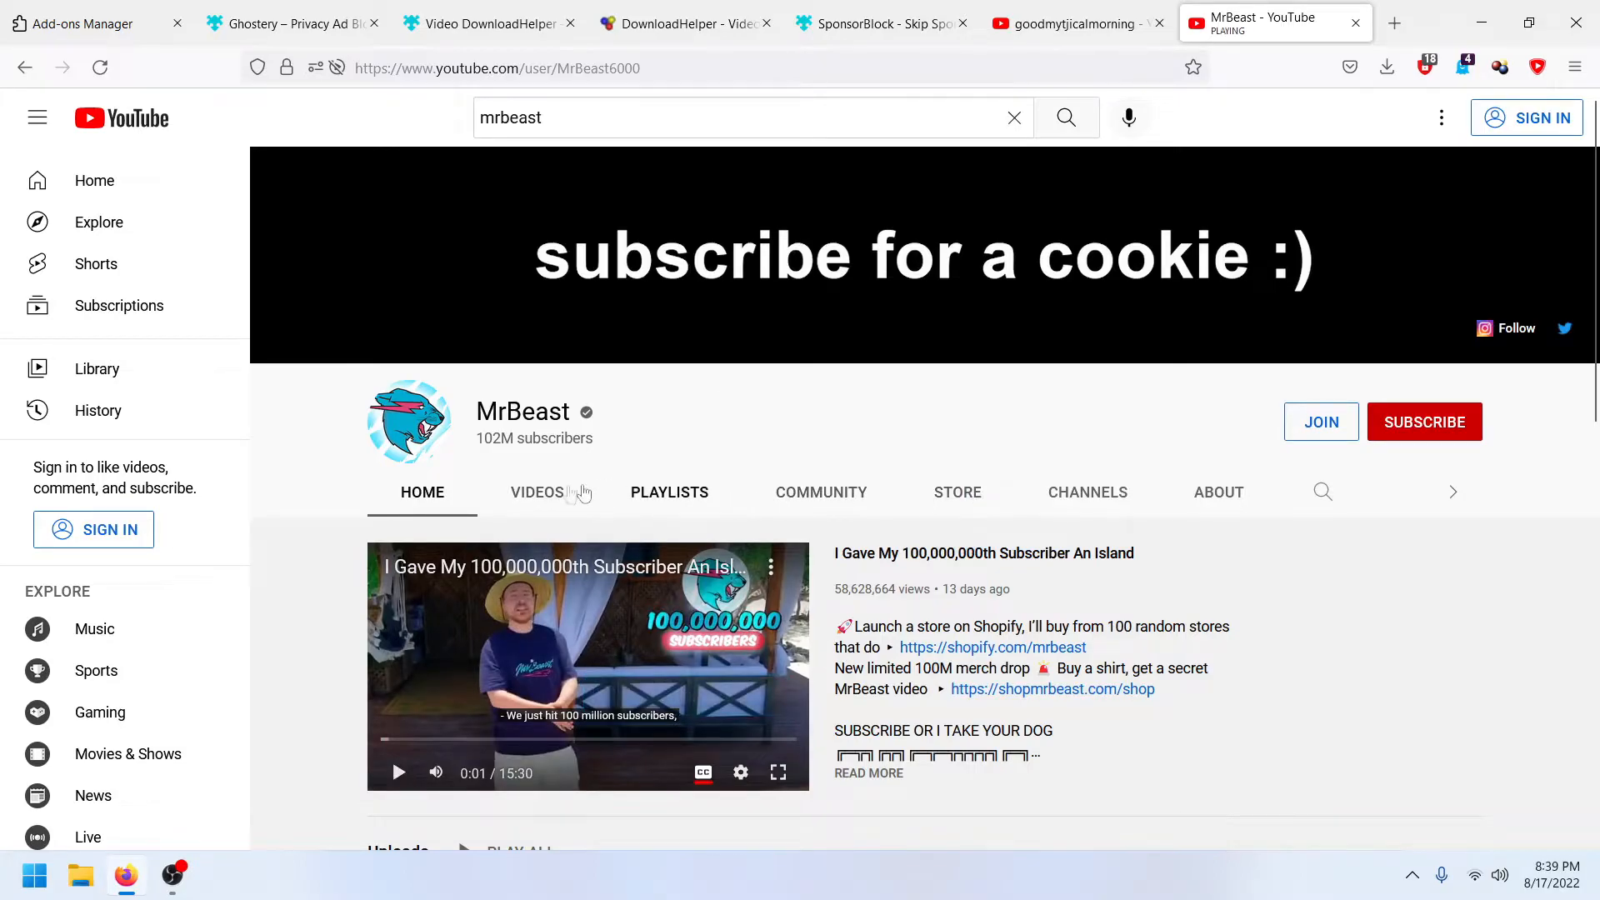
left_click(537, 493)
scroll(541, 421, "down", 1)
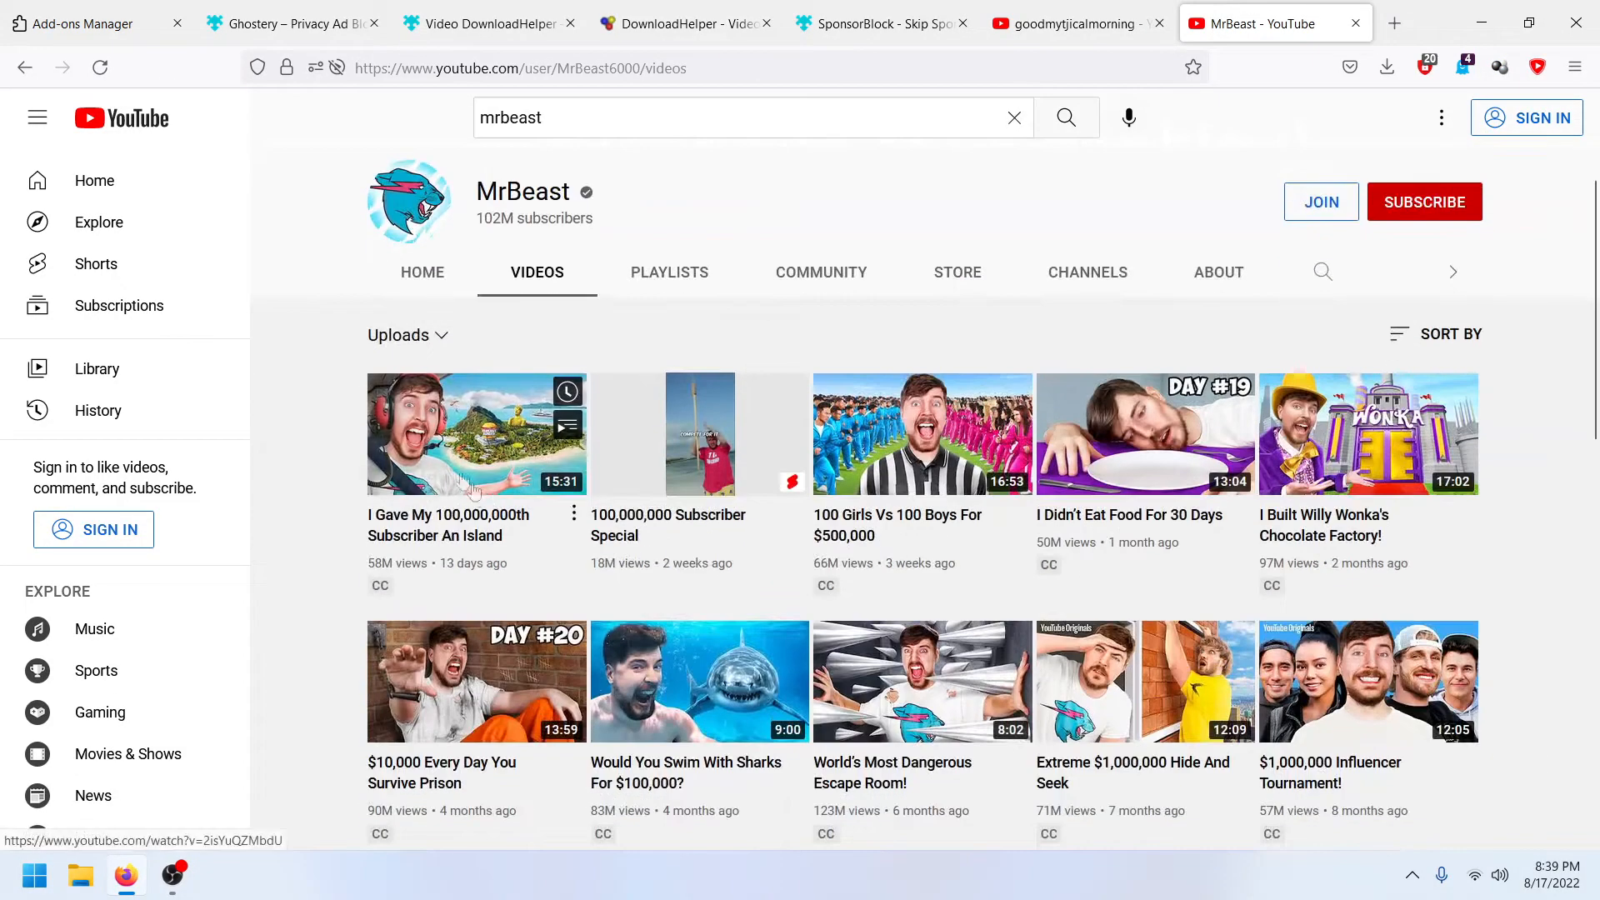
right_click(427, 425)
left_click(534, 392)
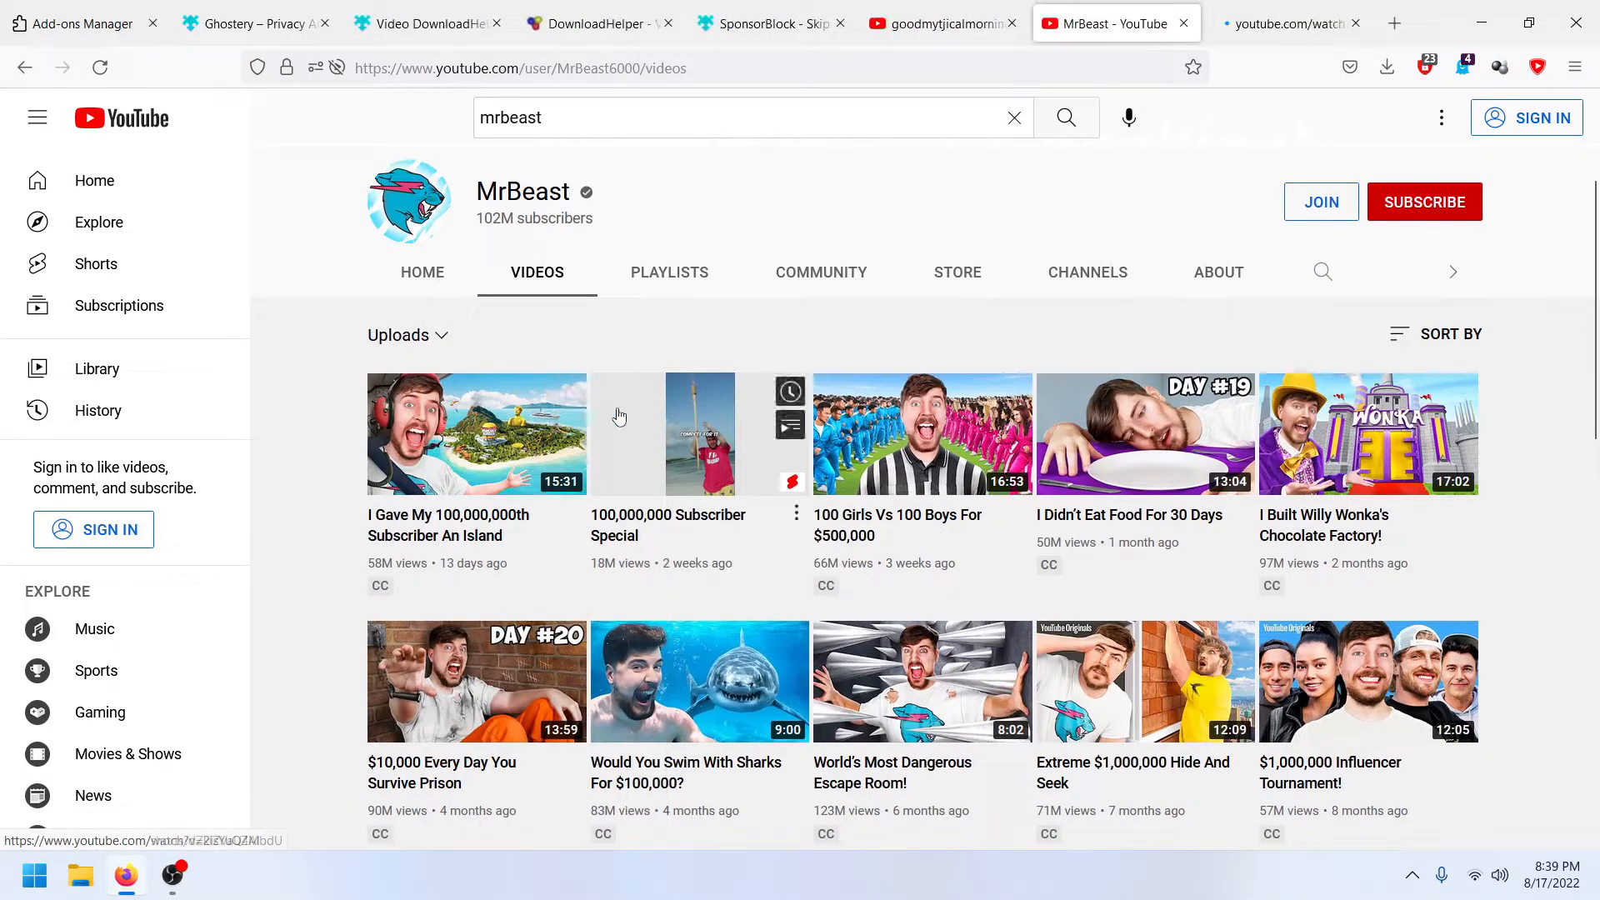
left_click(1288, 25)
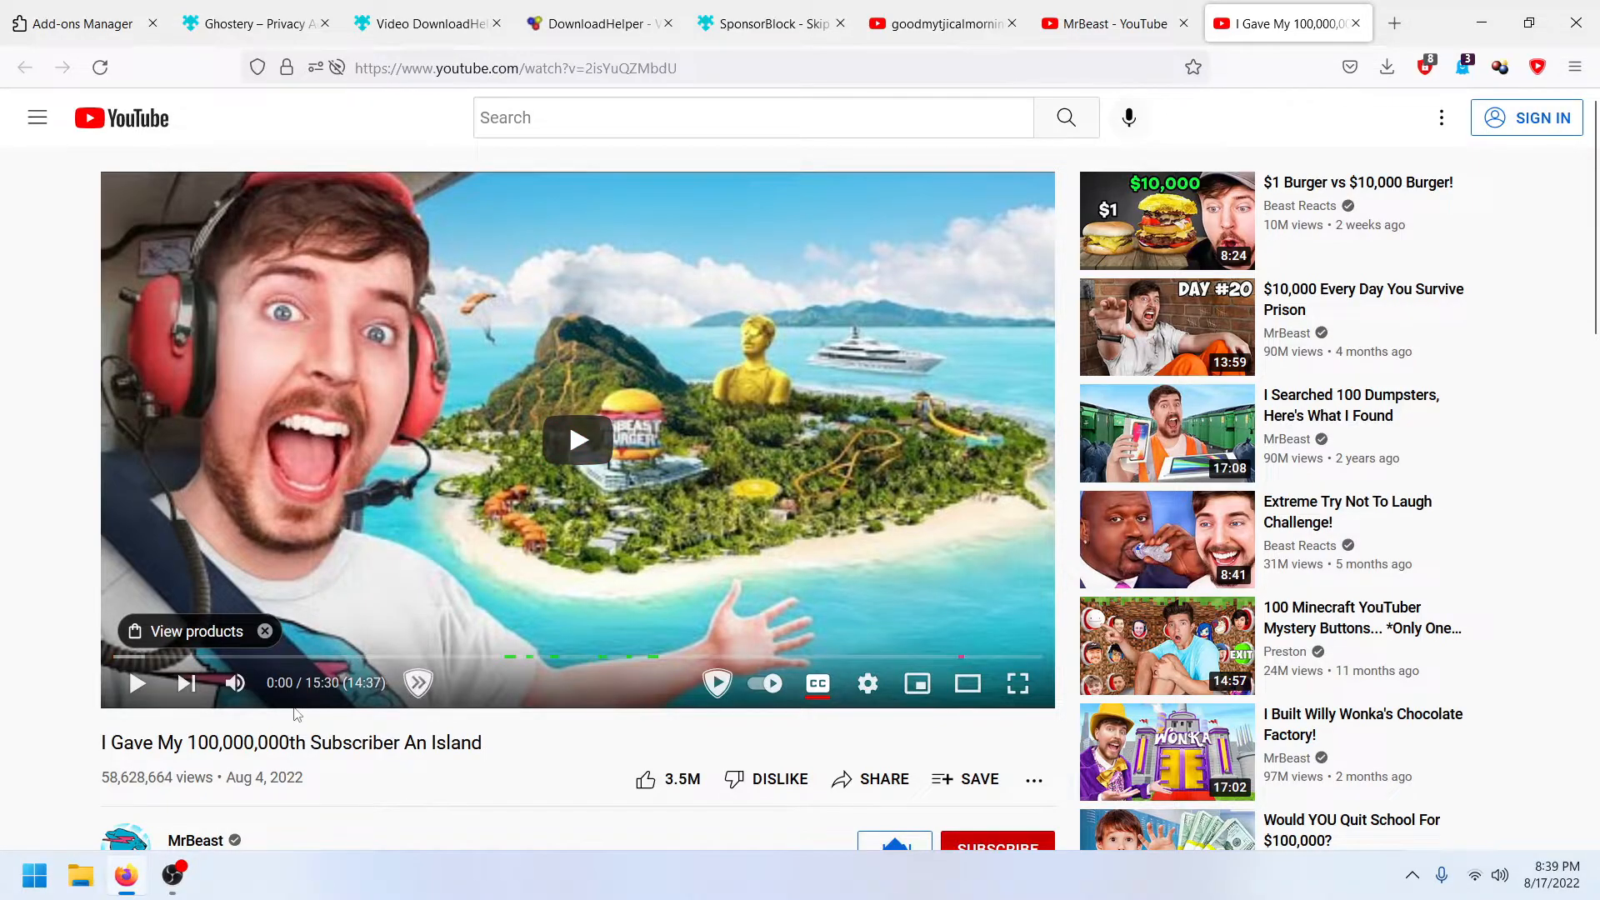
Step: Mark a SponsorBlock segment from about 2:26 to 2:49 in the video and view the categories available for submitting it
left_click(259, 658)
left_click(597, 529)
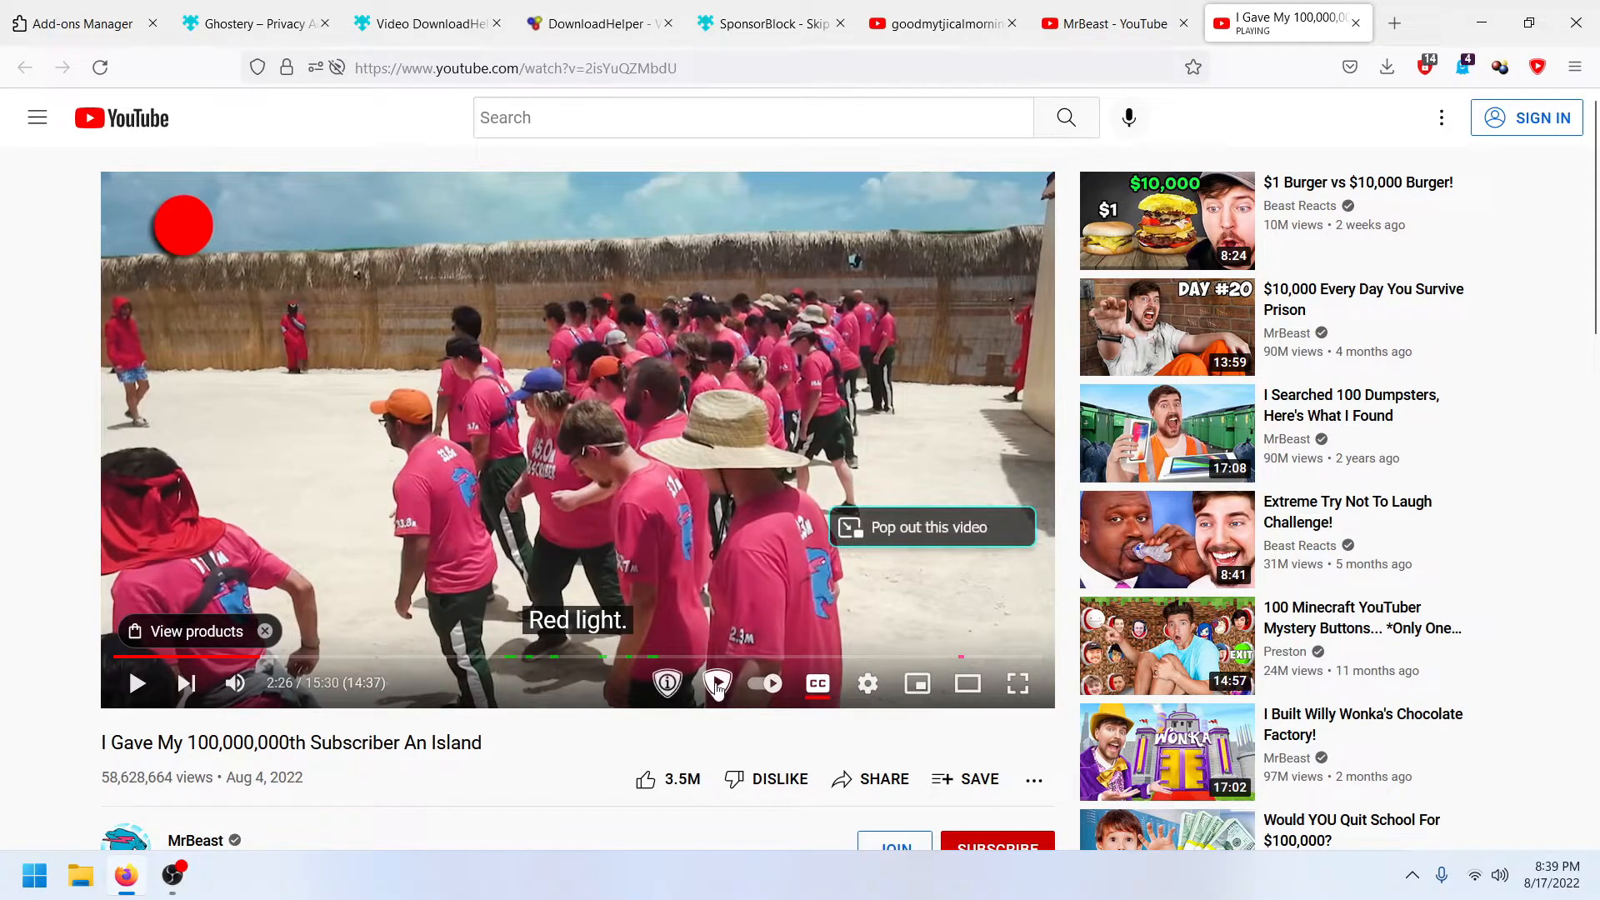
left_click(282, 657)
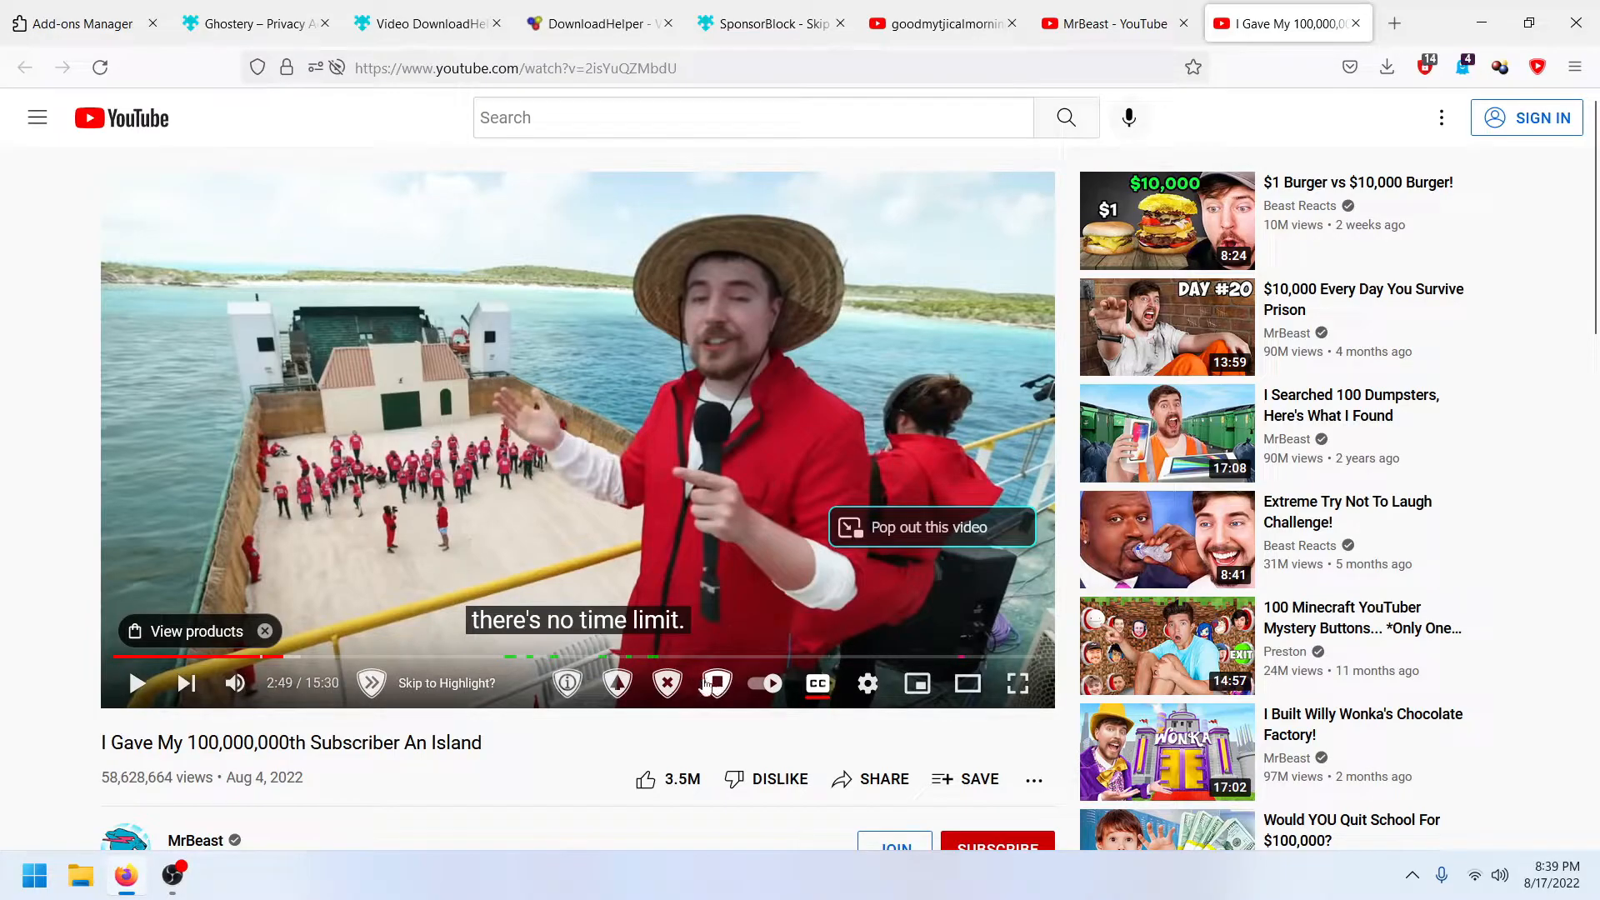
left_click(615, 687)
left_click(914, 517)
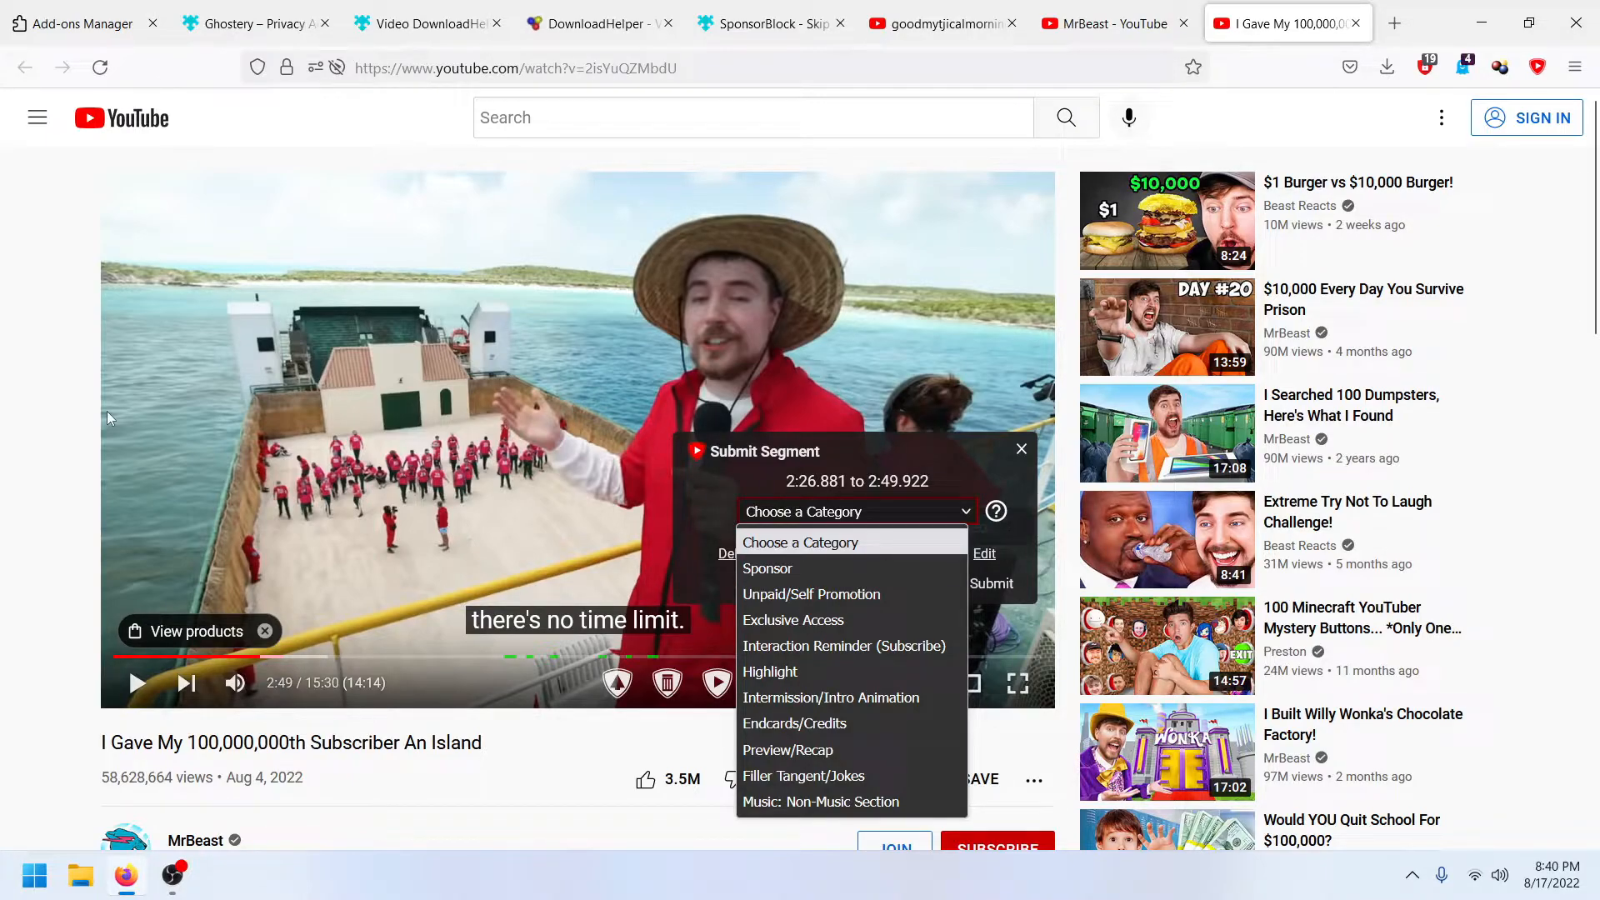
left_click(37, 342)
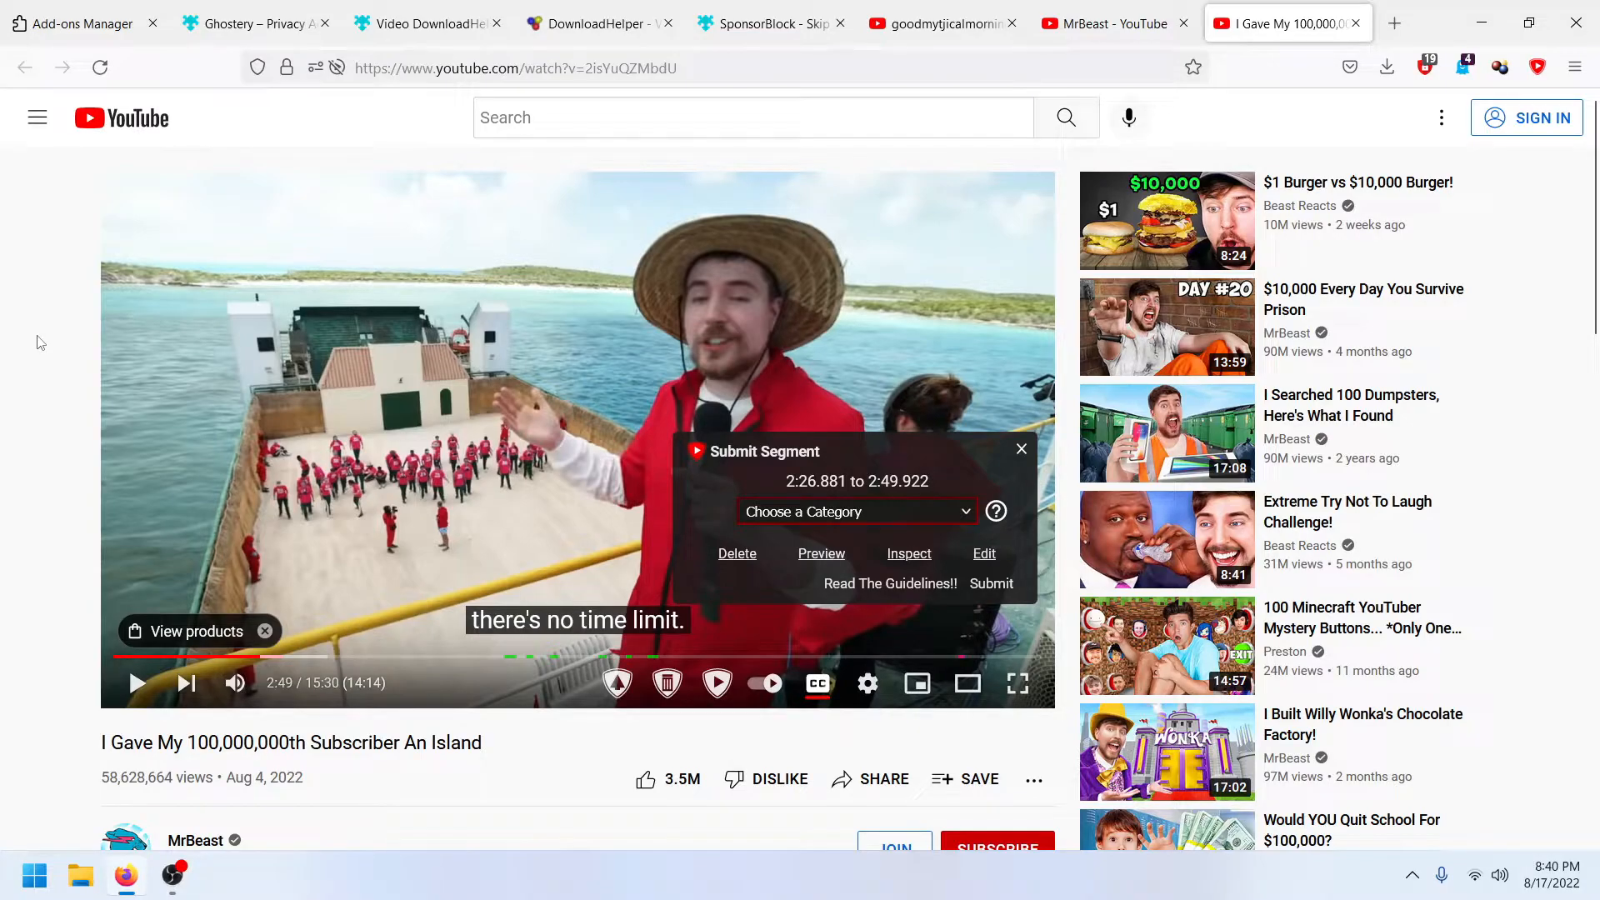
Step: Close the three YouTube tabs
left_click(1014, 24)
left_click(1014, 24)
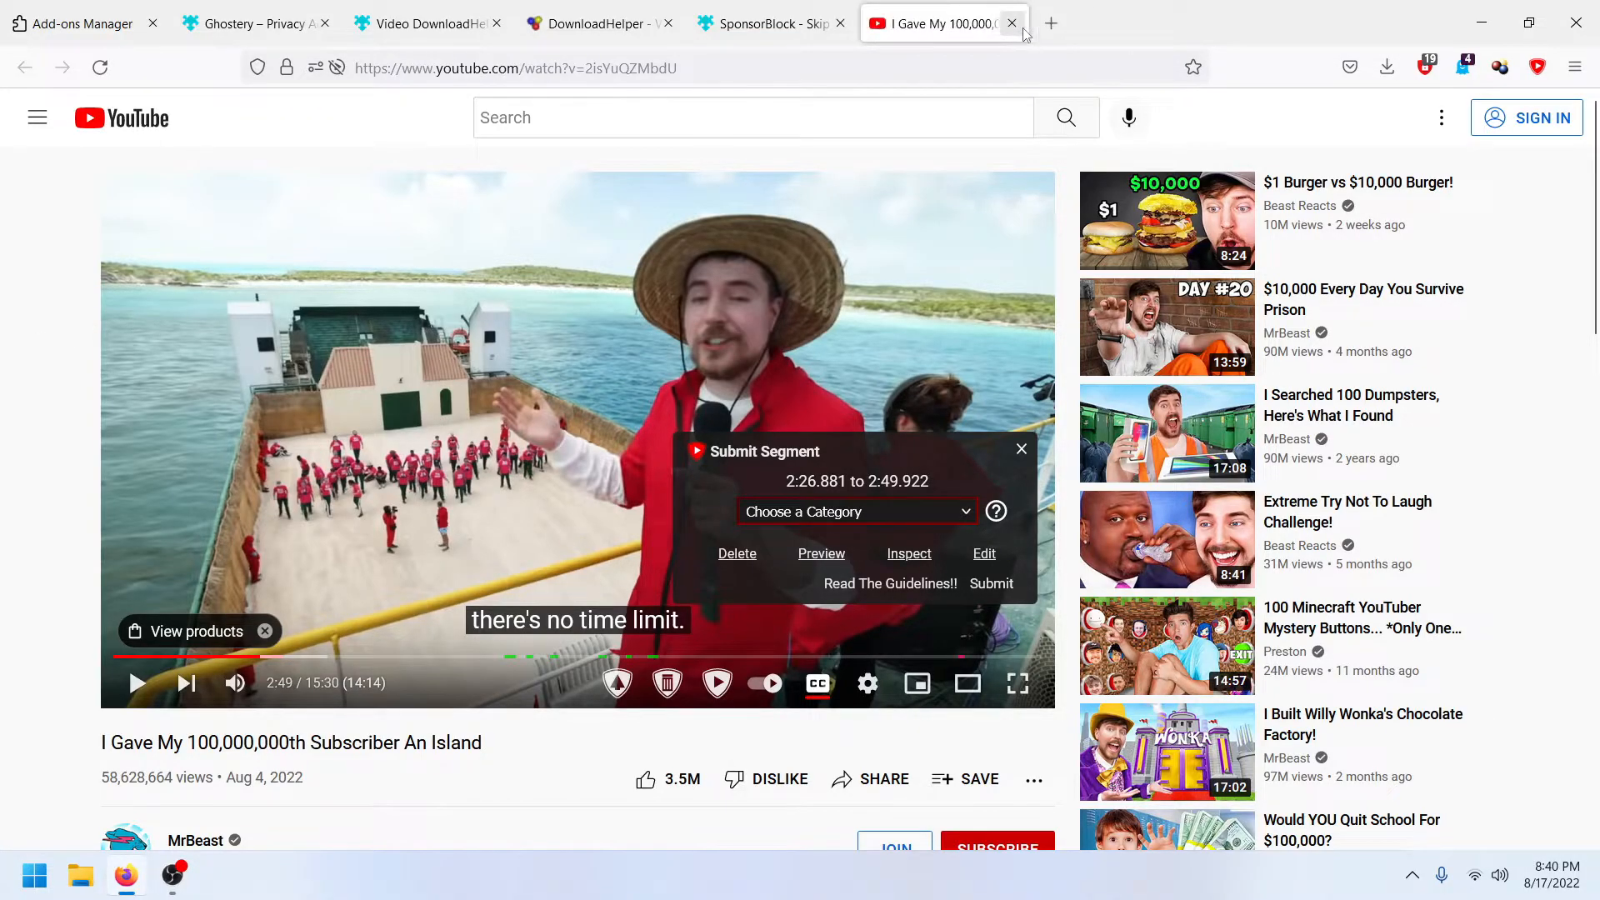
left_click(1013, 24)
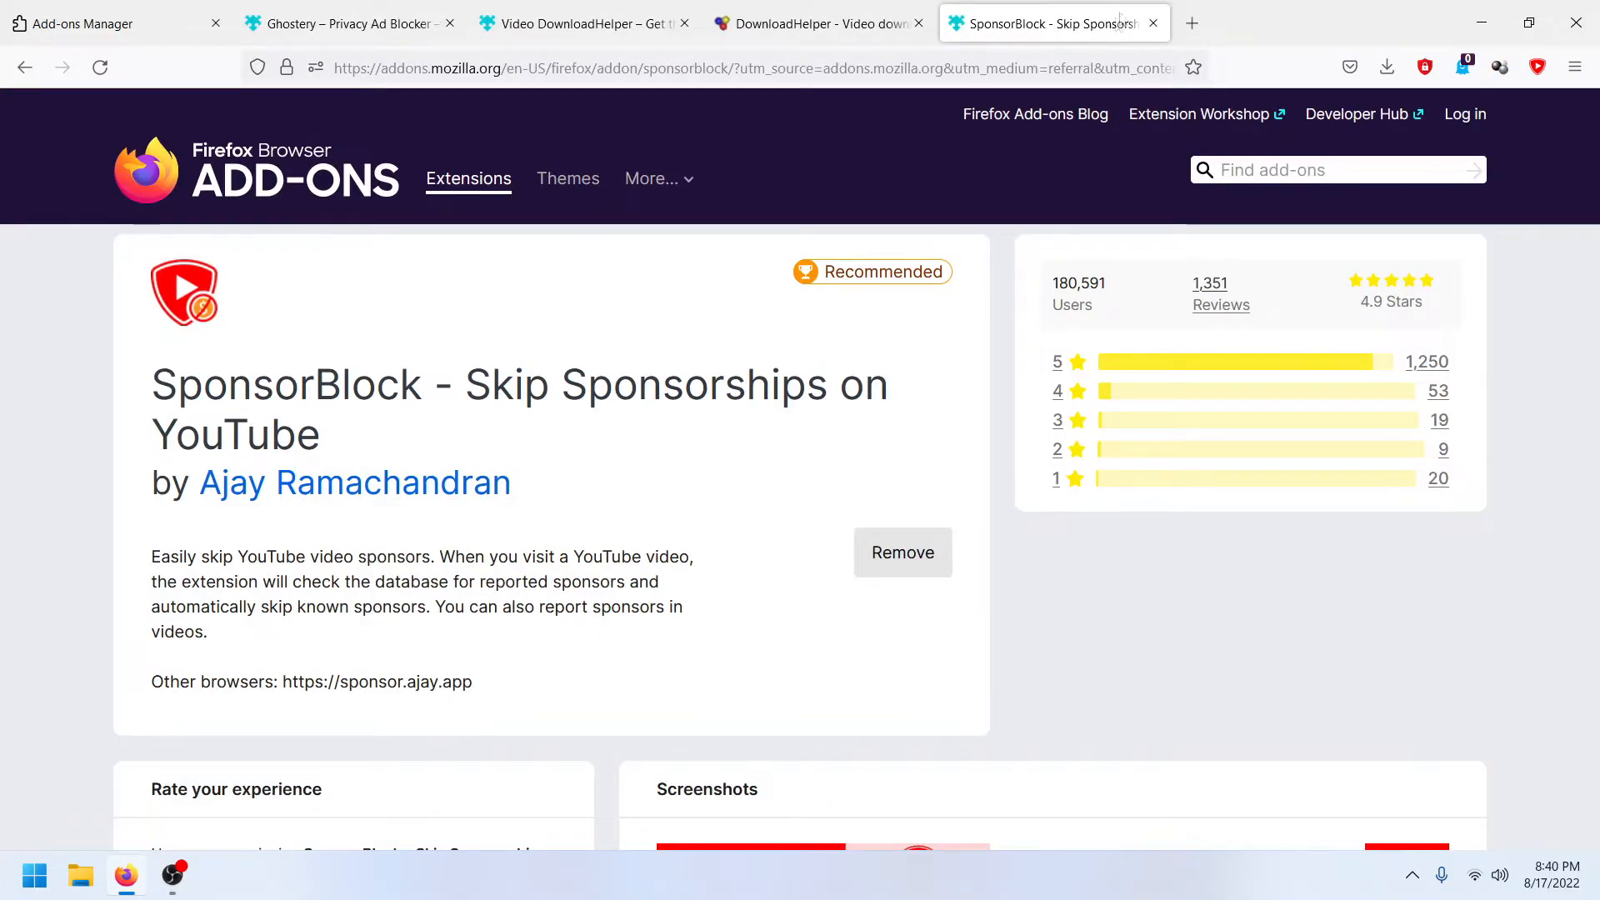
Step: Open a new tab, then search the Firefox add-ons for "youtube dislike"
double_click(1321, 23)
left_click(1574, 67)
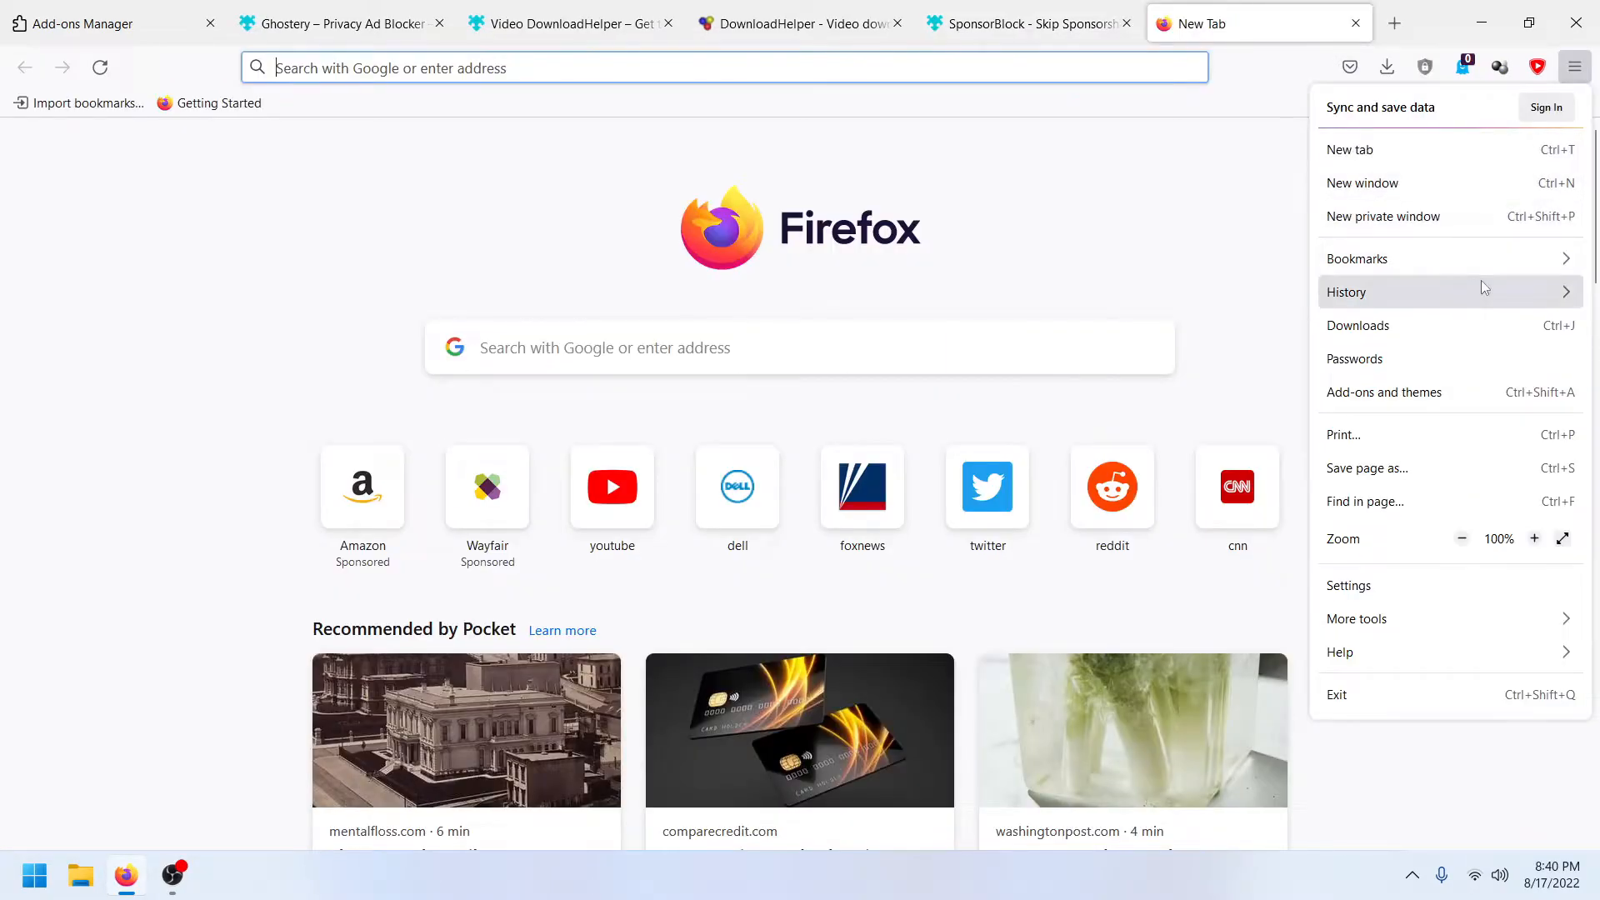
left_click(1427, 391)
type("youtube dislik")
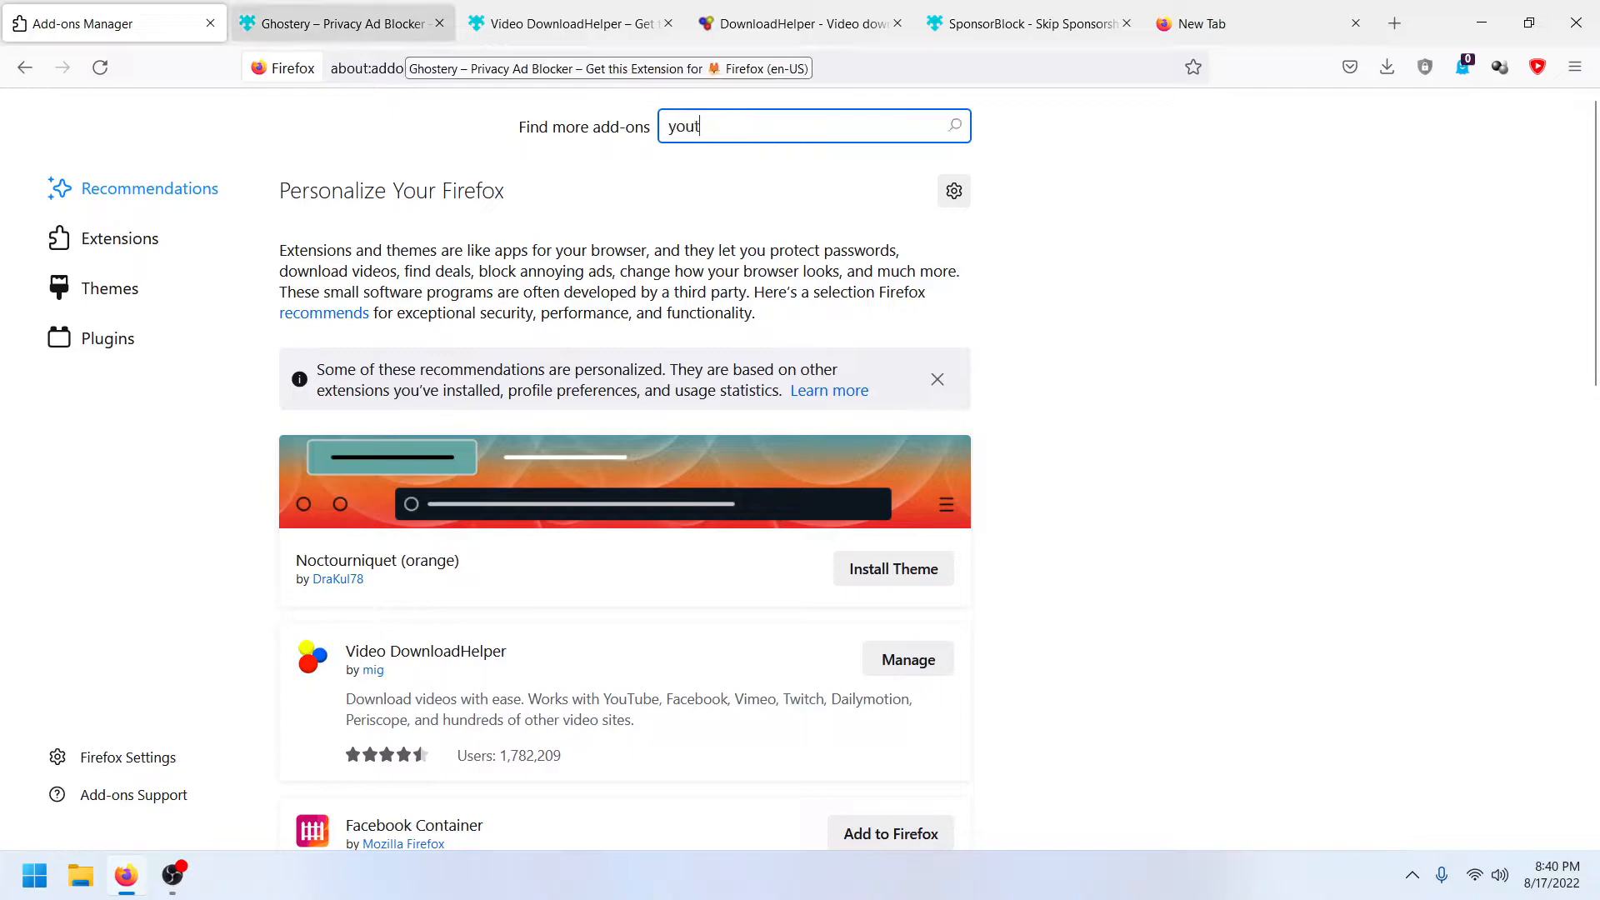
type("e")
key("Return")
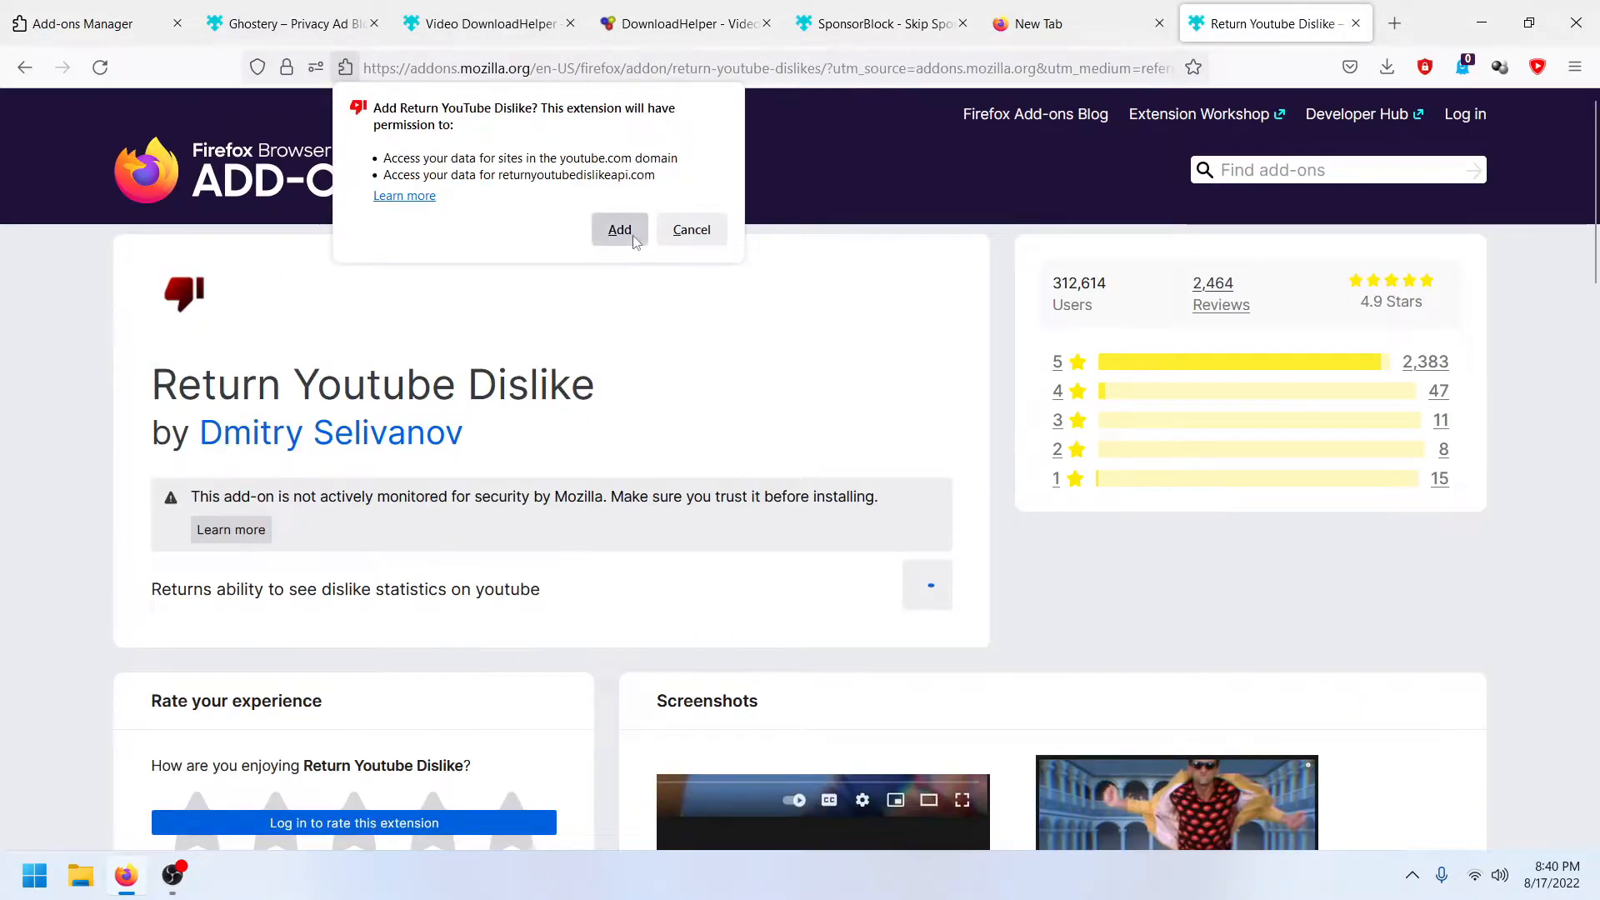
Step: Add Return YouTube Dislike to Firefox with permission to run in private windows, and close its changelog page
left_click(633, 235)
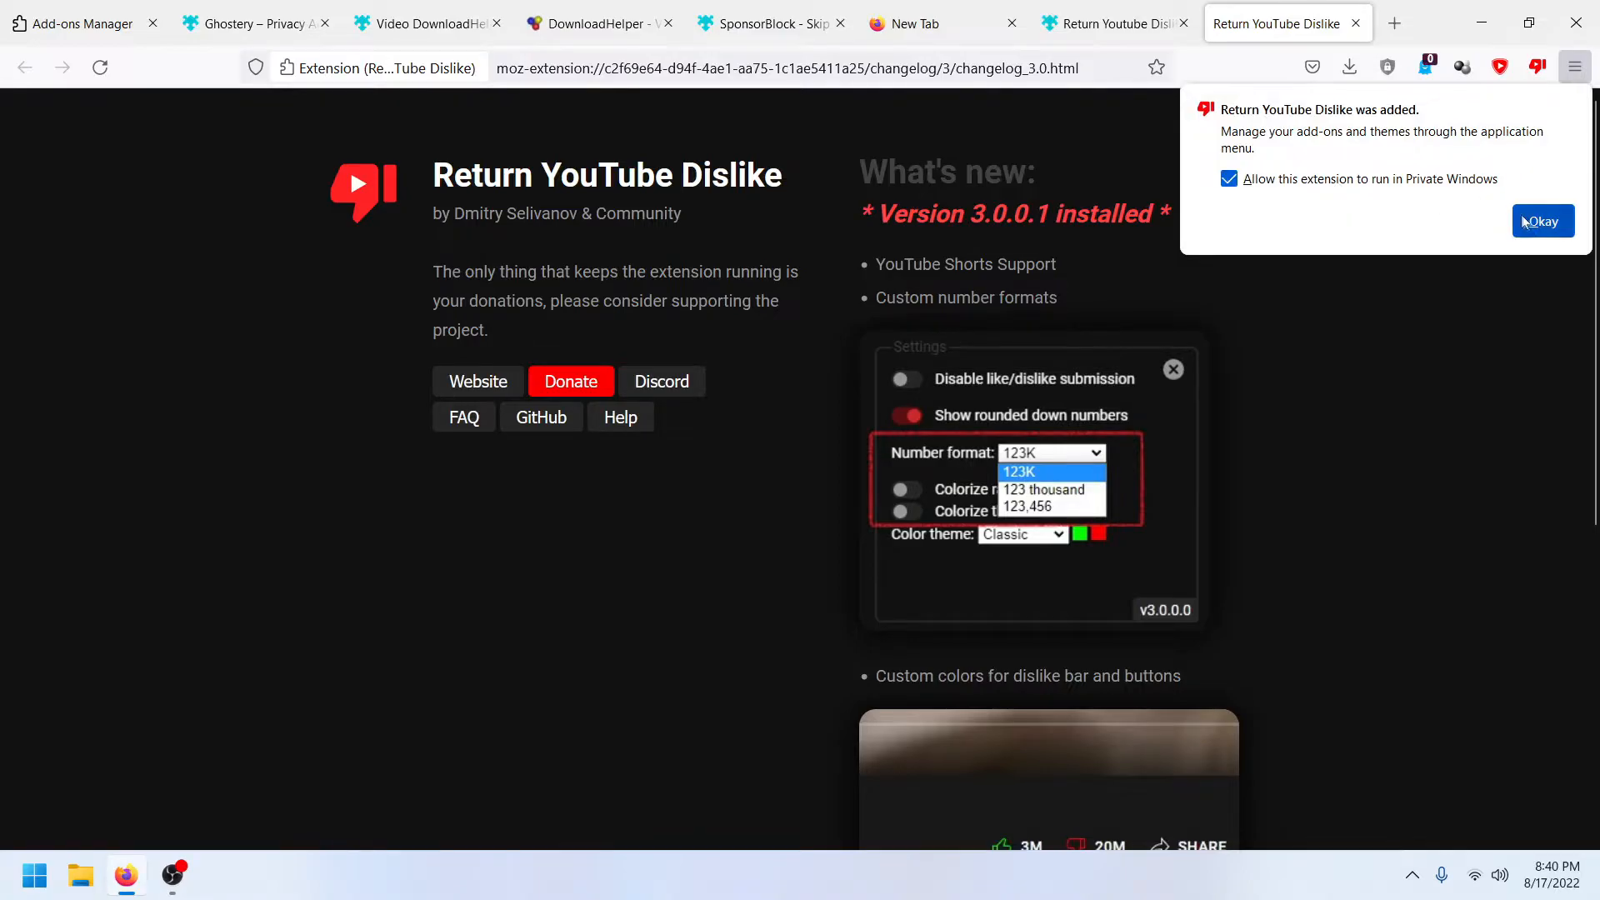
left_click(1532, 221)
key("ctrl+w")
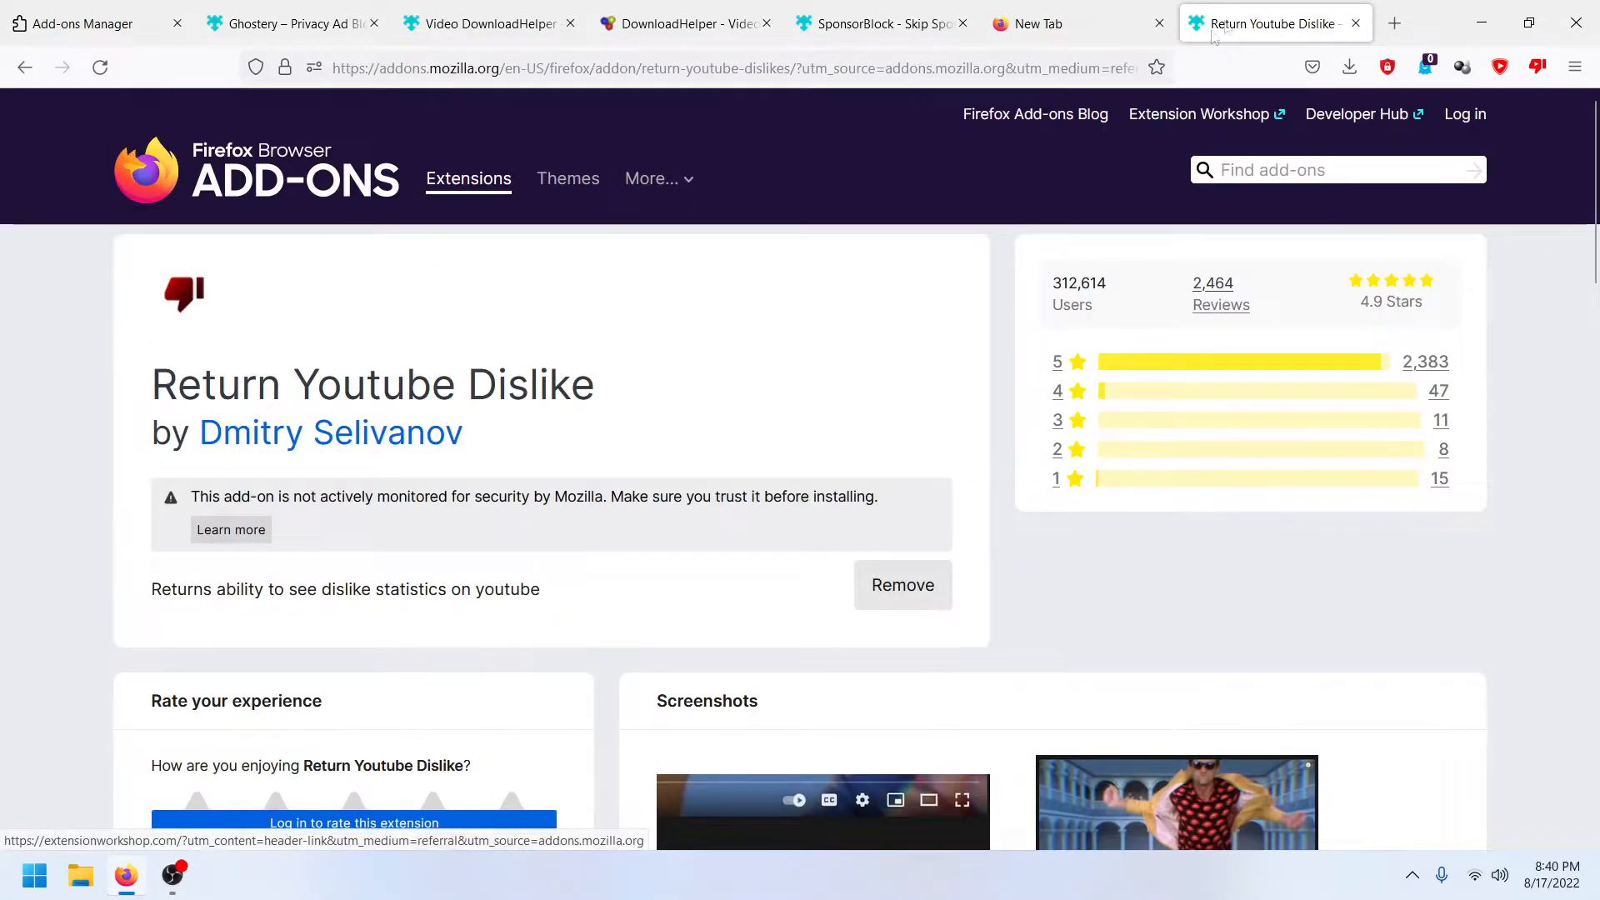
Step: Load youtube.com in the empty tab, open the video "100 Kids vs 1 Pro" in a new tab and switch to it
left_click(1083, 25)
left_click(823, 70)
left_click(800, 111)
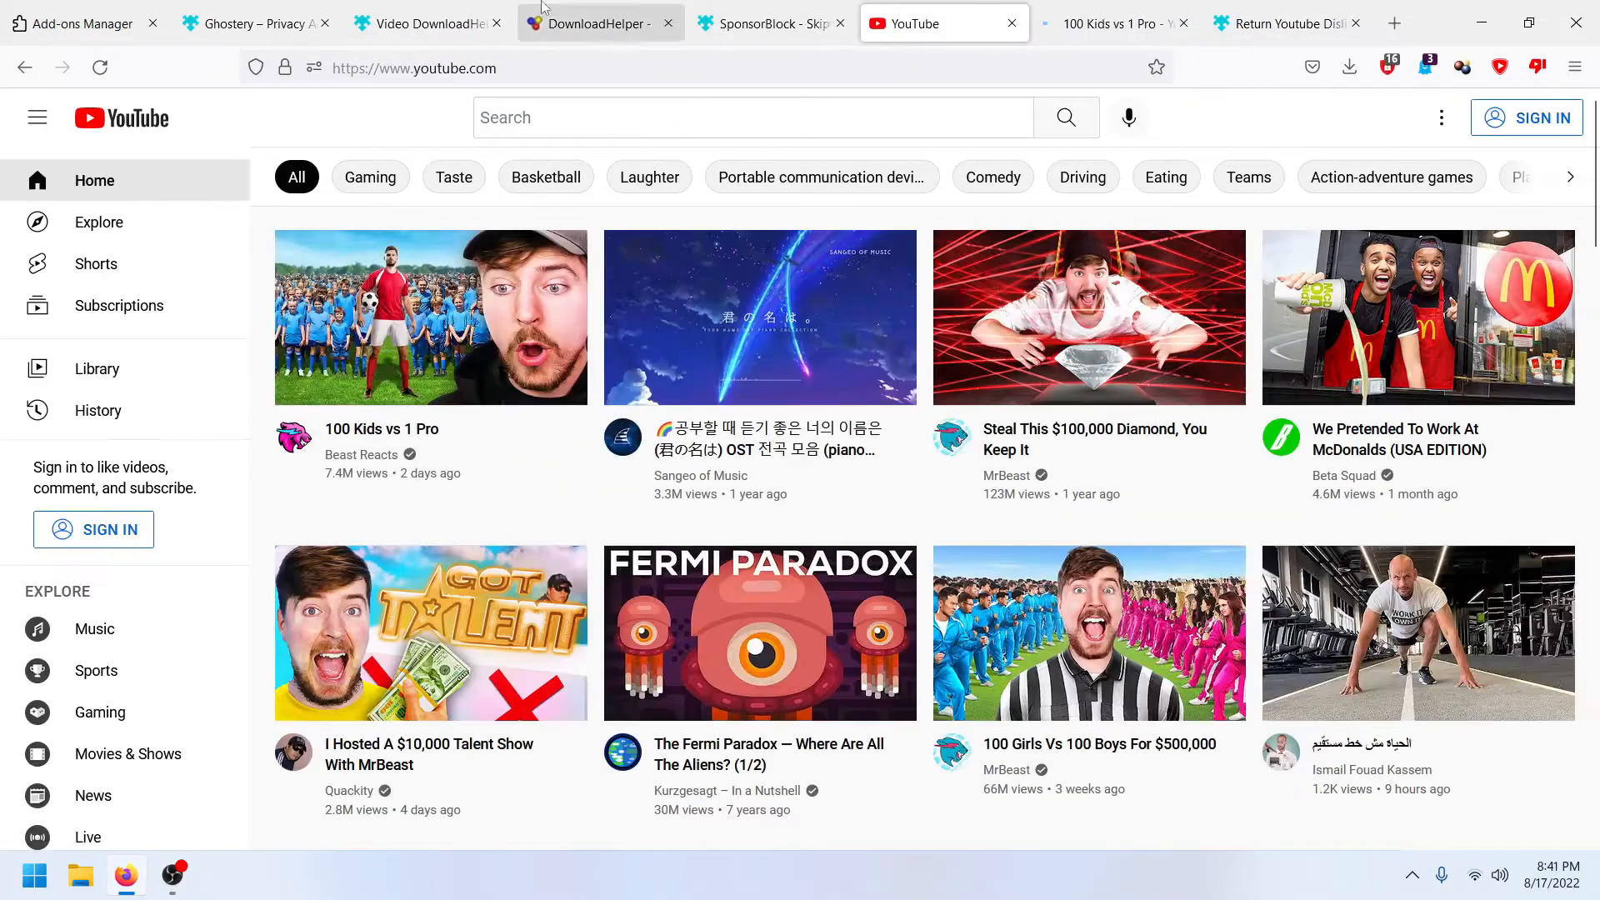
left_click(1139, 28)
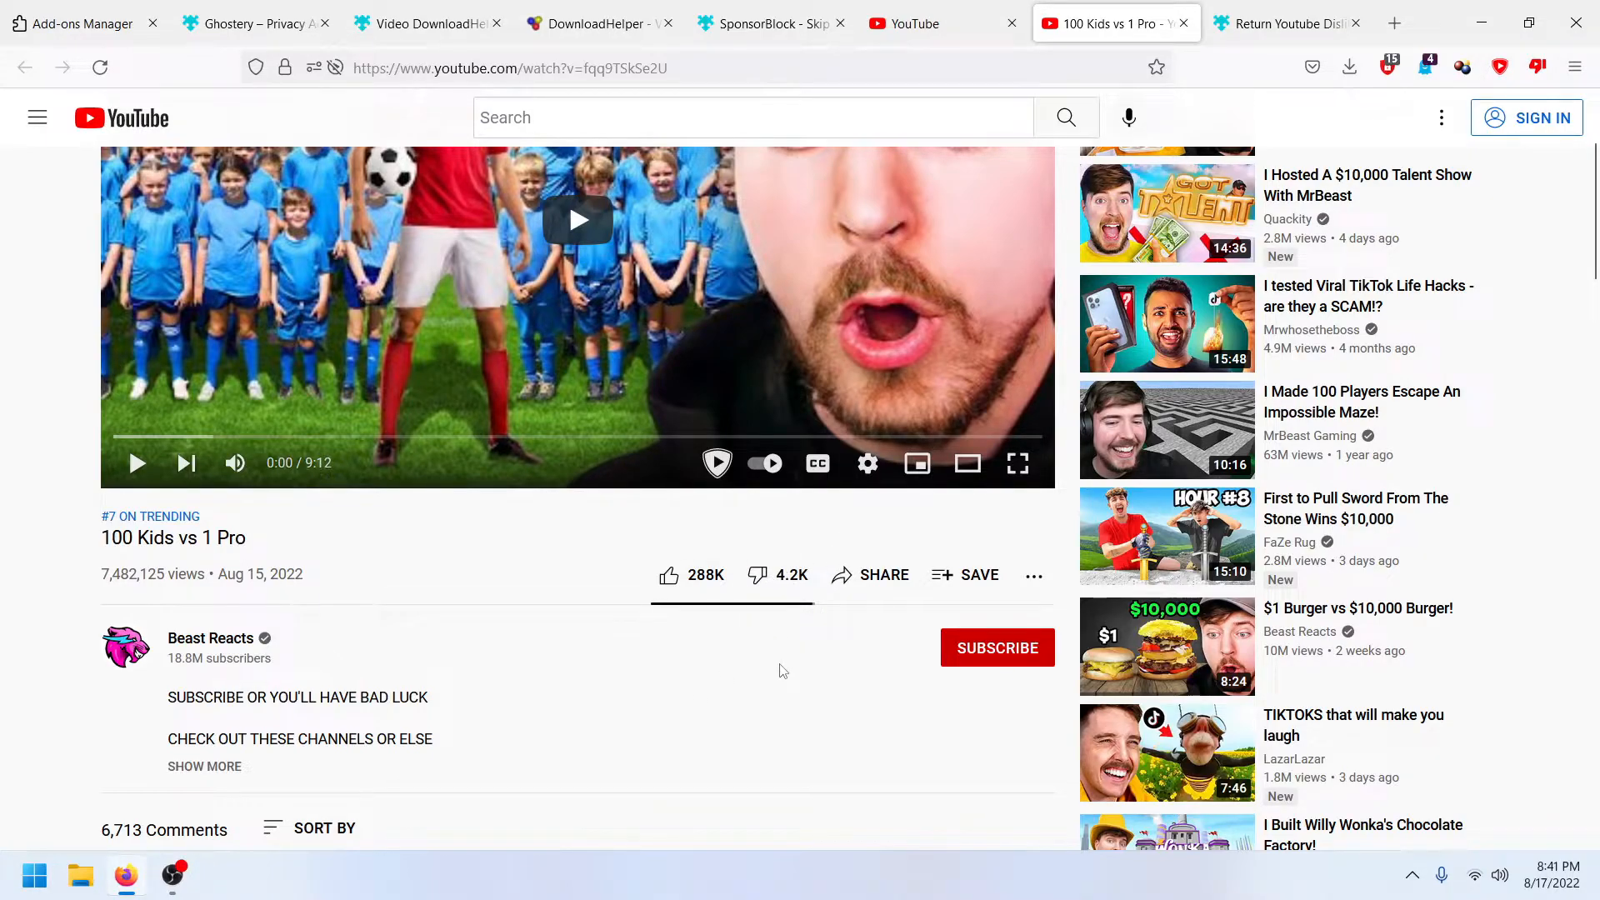
Step: Examine the like and dislike counts under the video and close both YouTube tabs
scroll(798, 685, "up", 1)
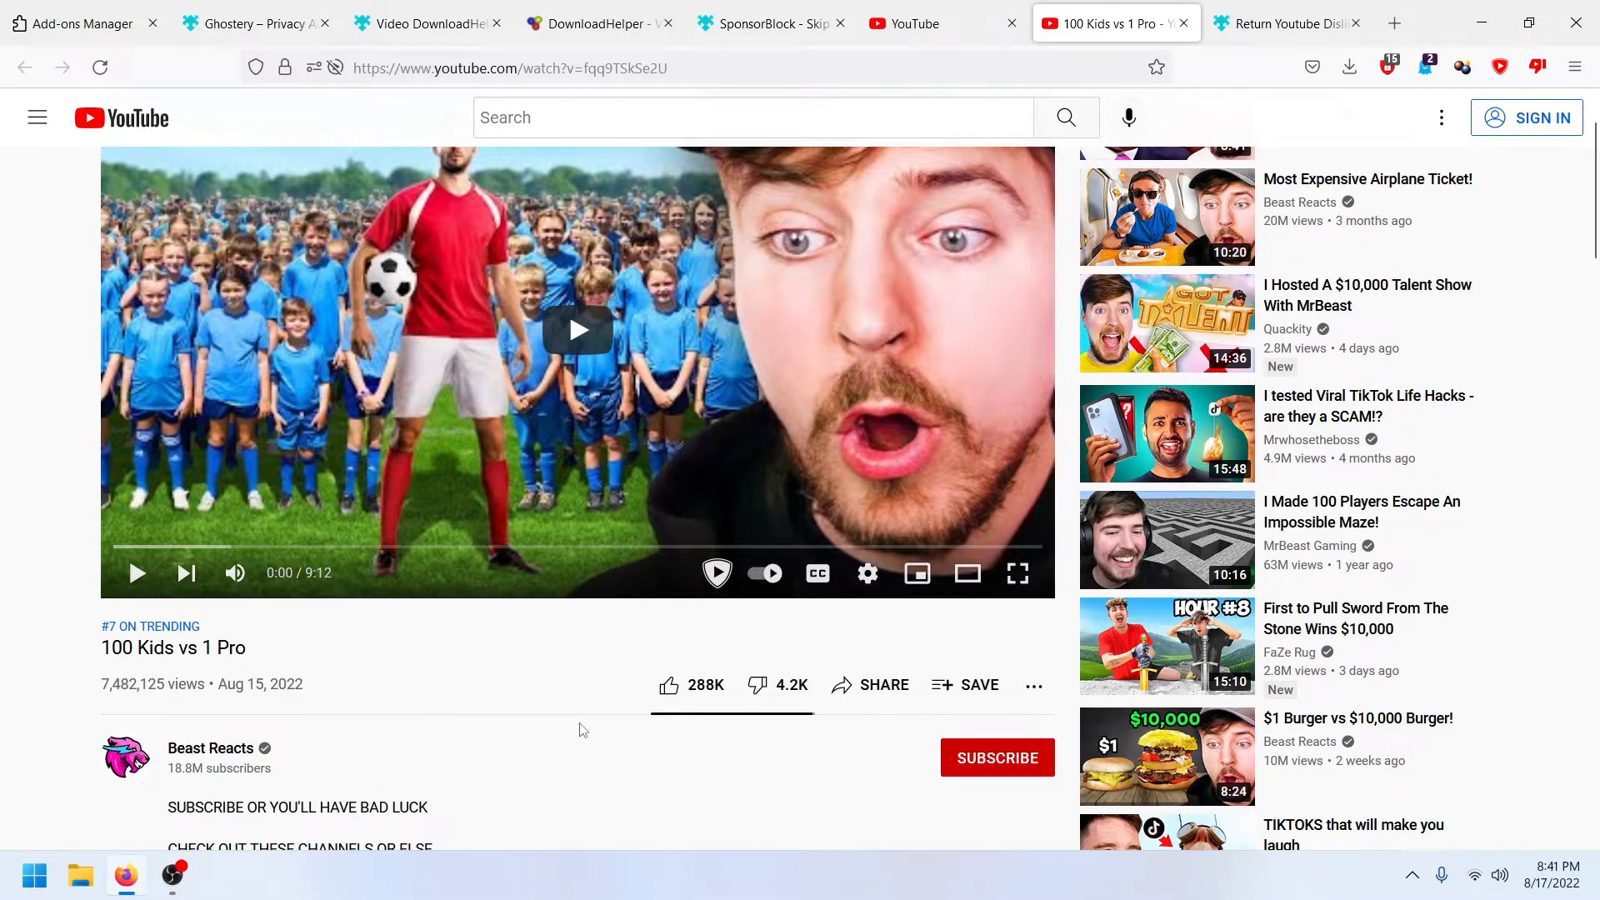
scroll(581, 730, "up", 2)
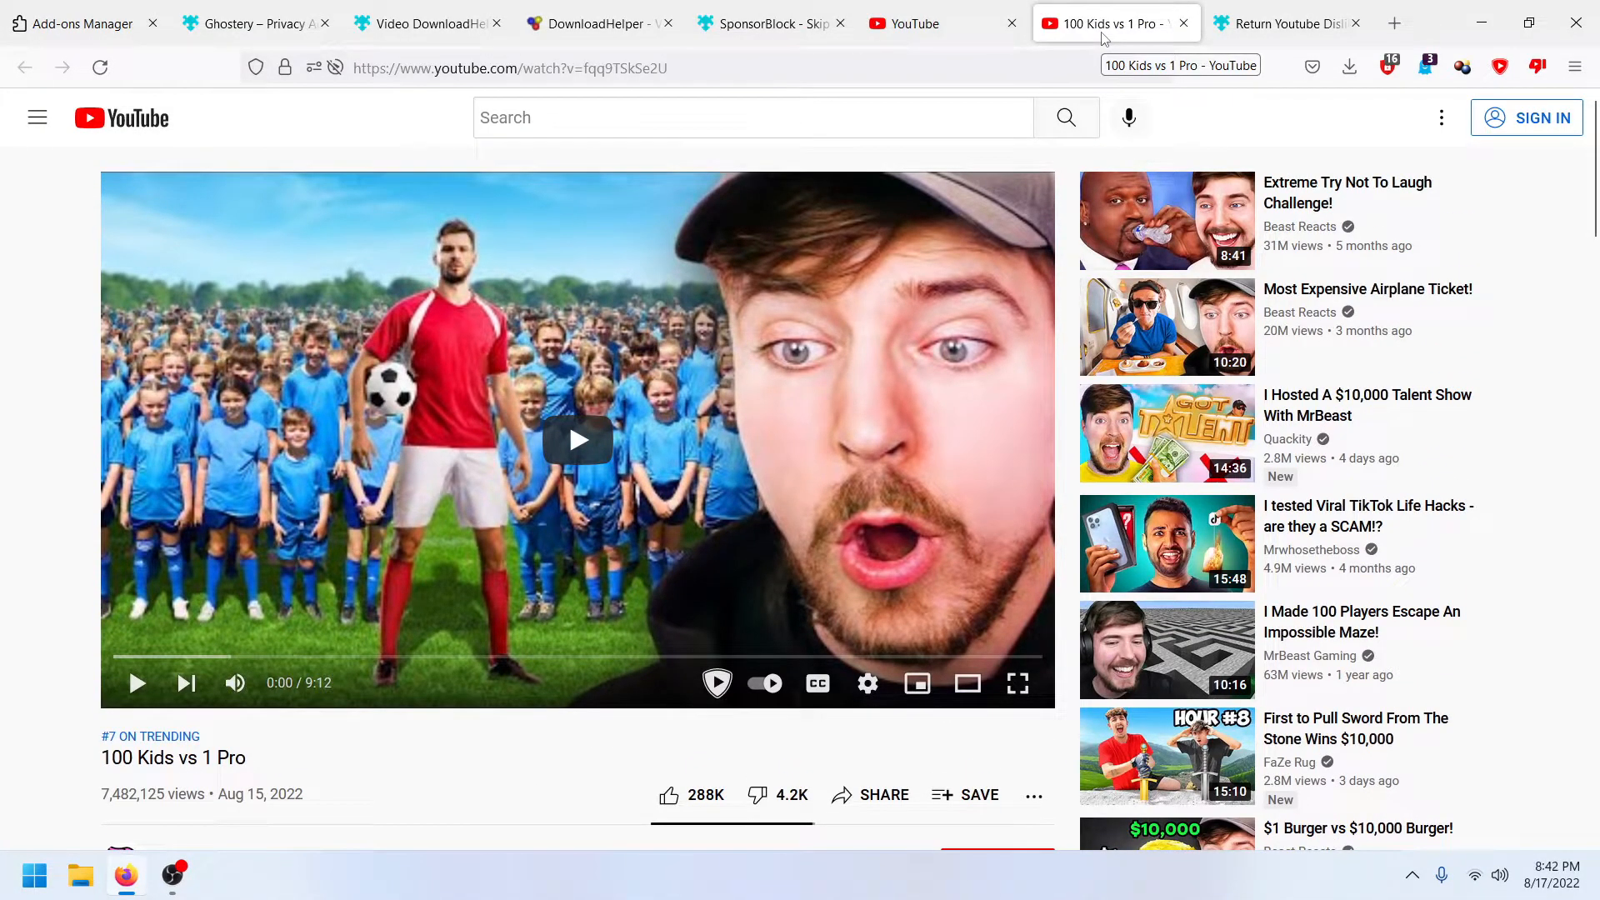
left_click(1184, 24)
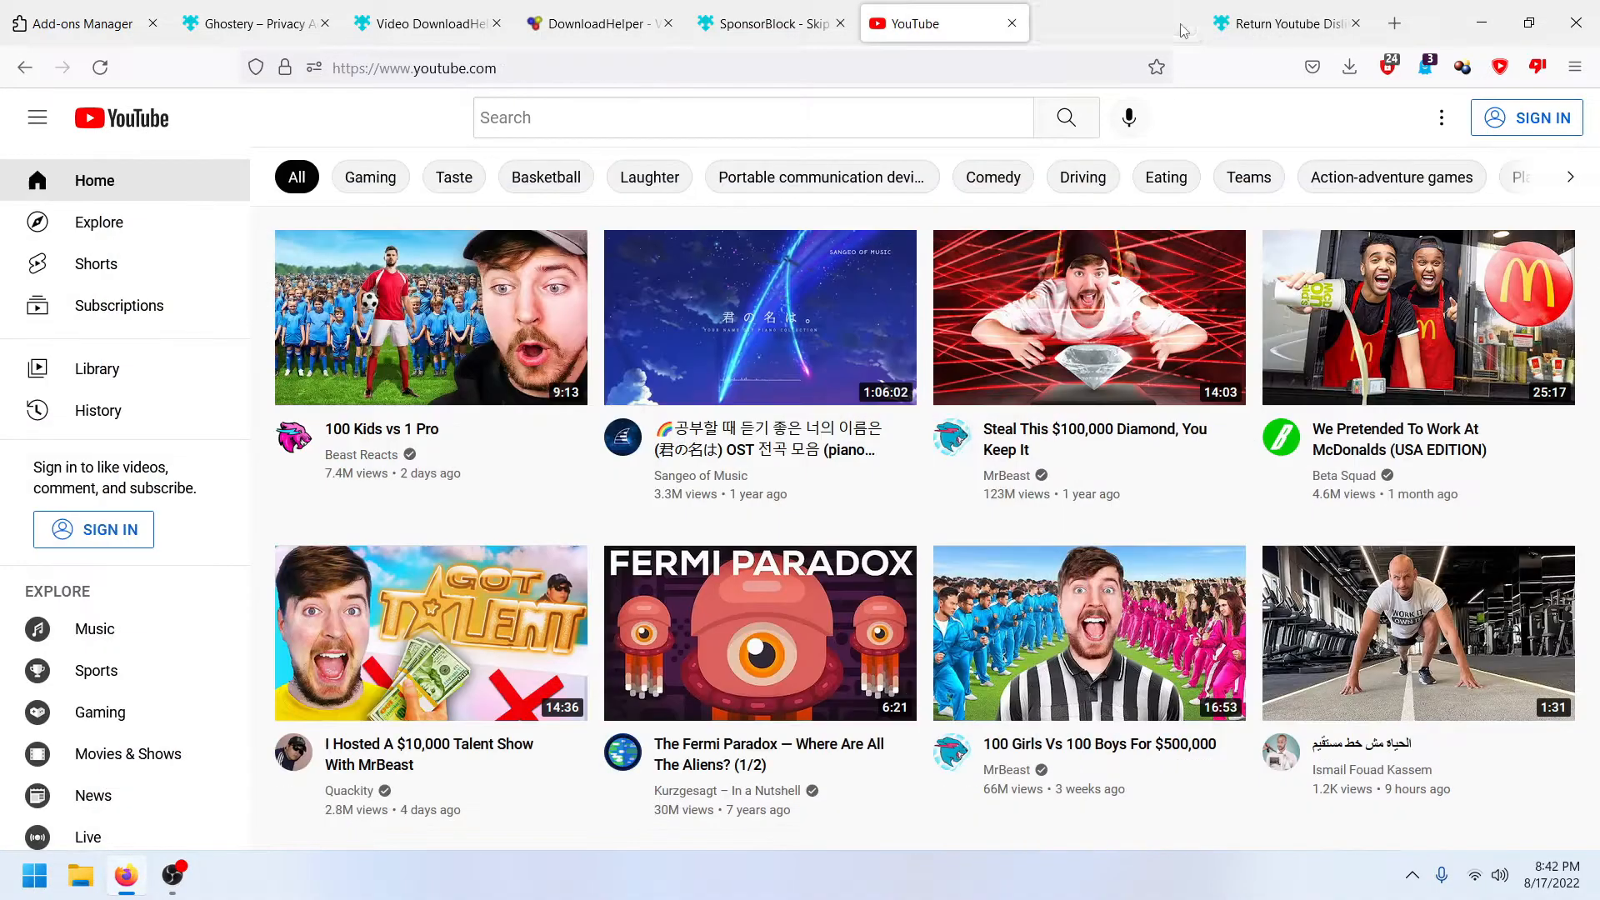
left_click(1012, 23)
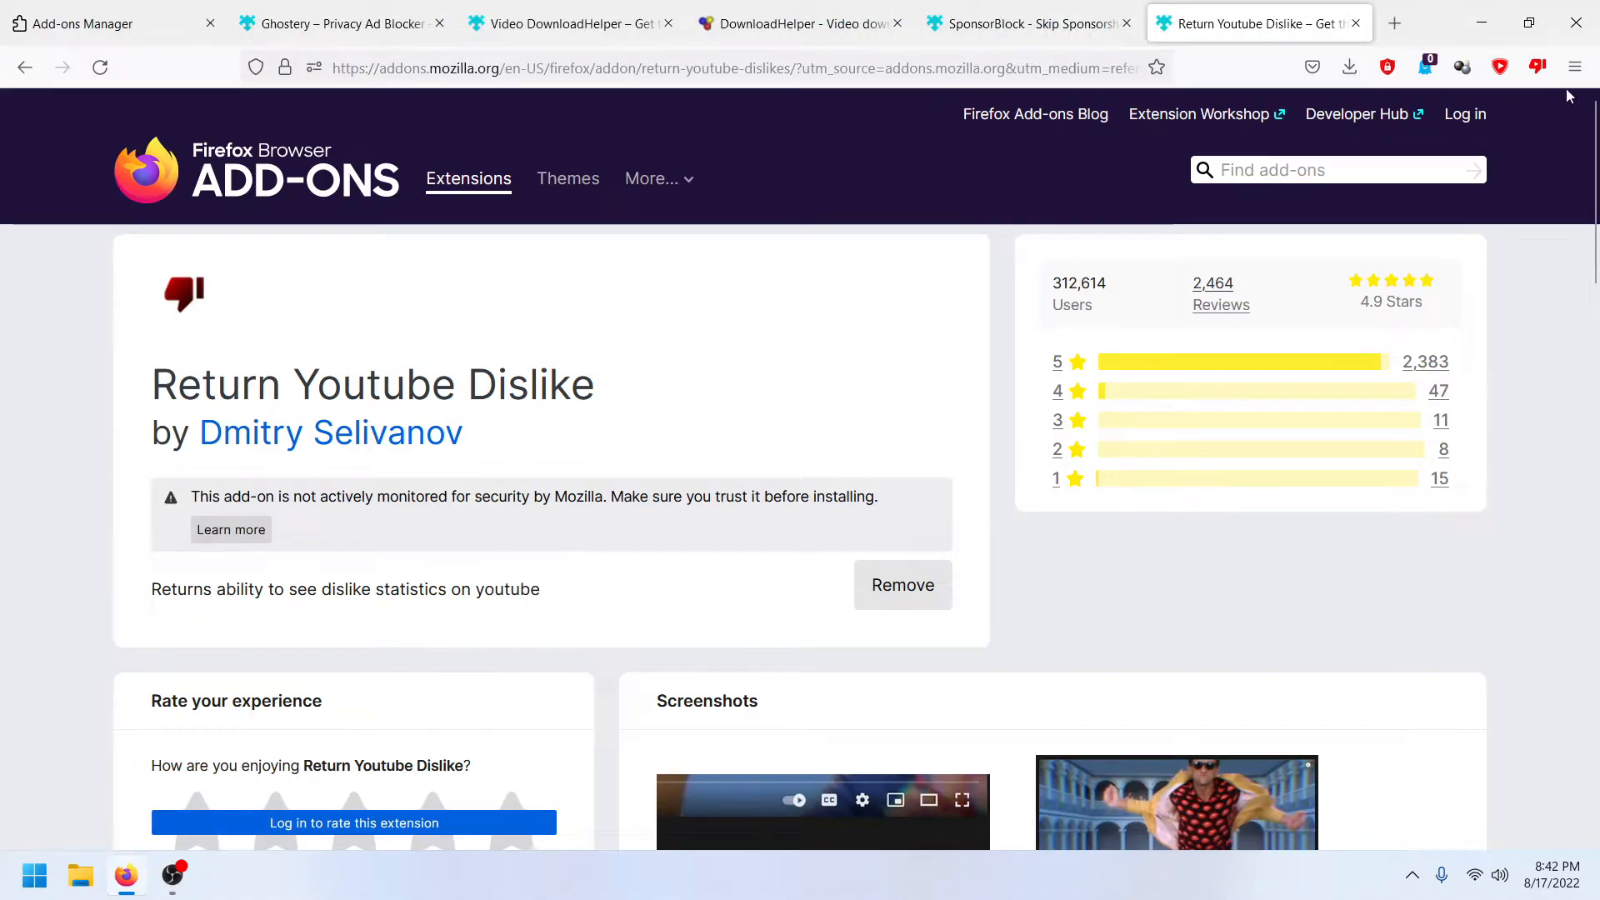
Step: Open Firefox's Privacy & Security settings and set the tracking protection level to Strict
left_click(1574, 66)
left_click(1467, 583)
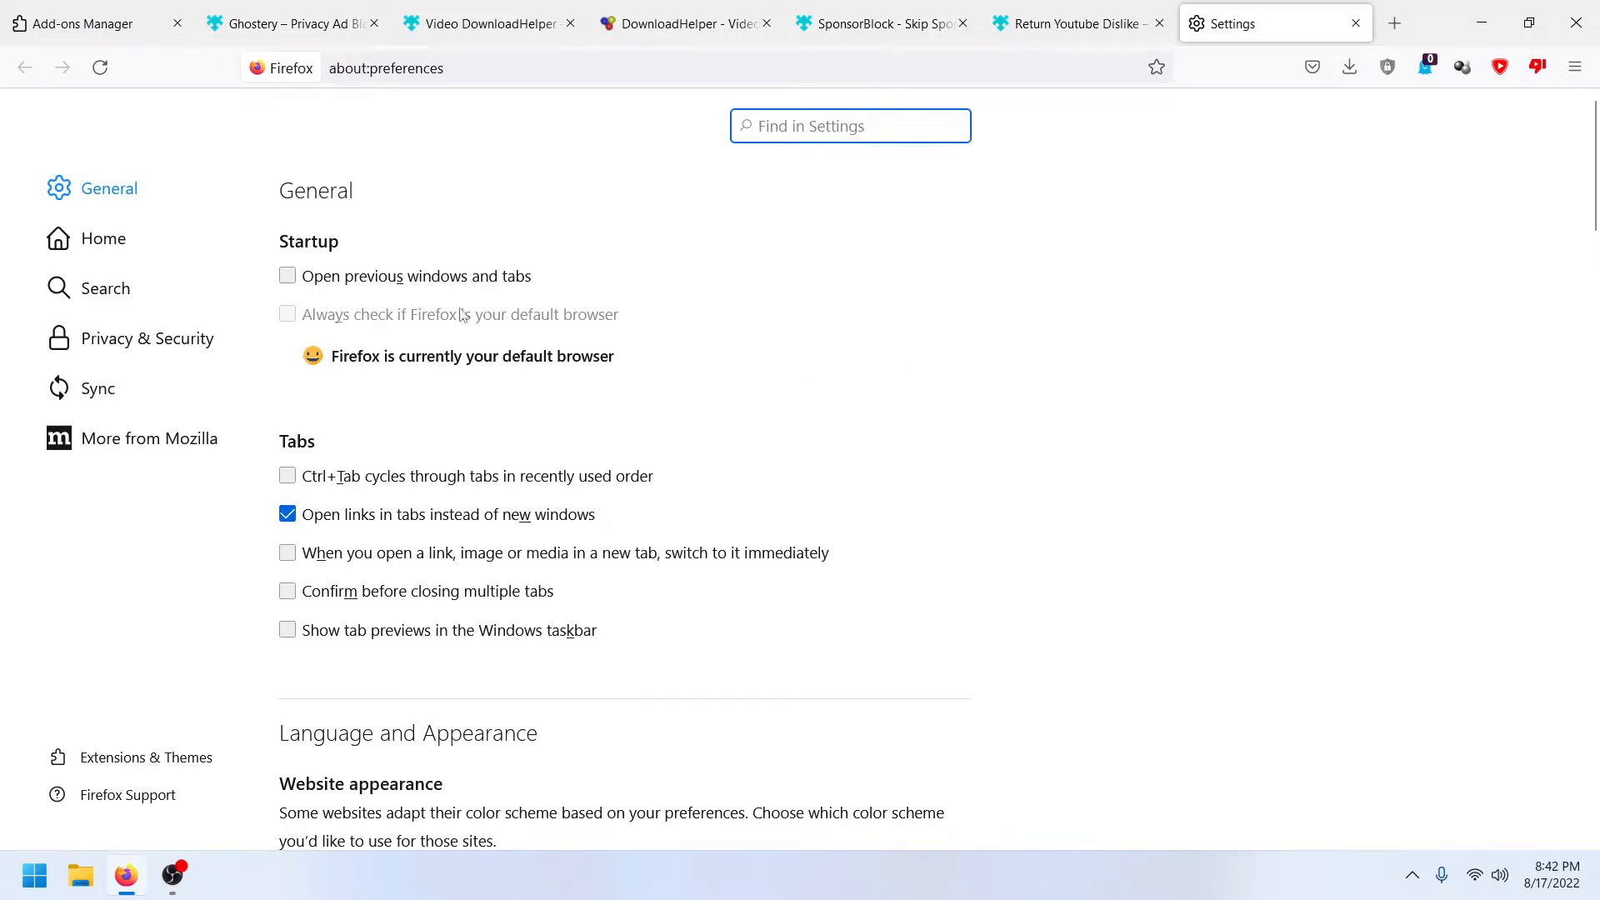
left_click(187, 348)
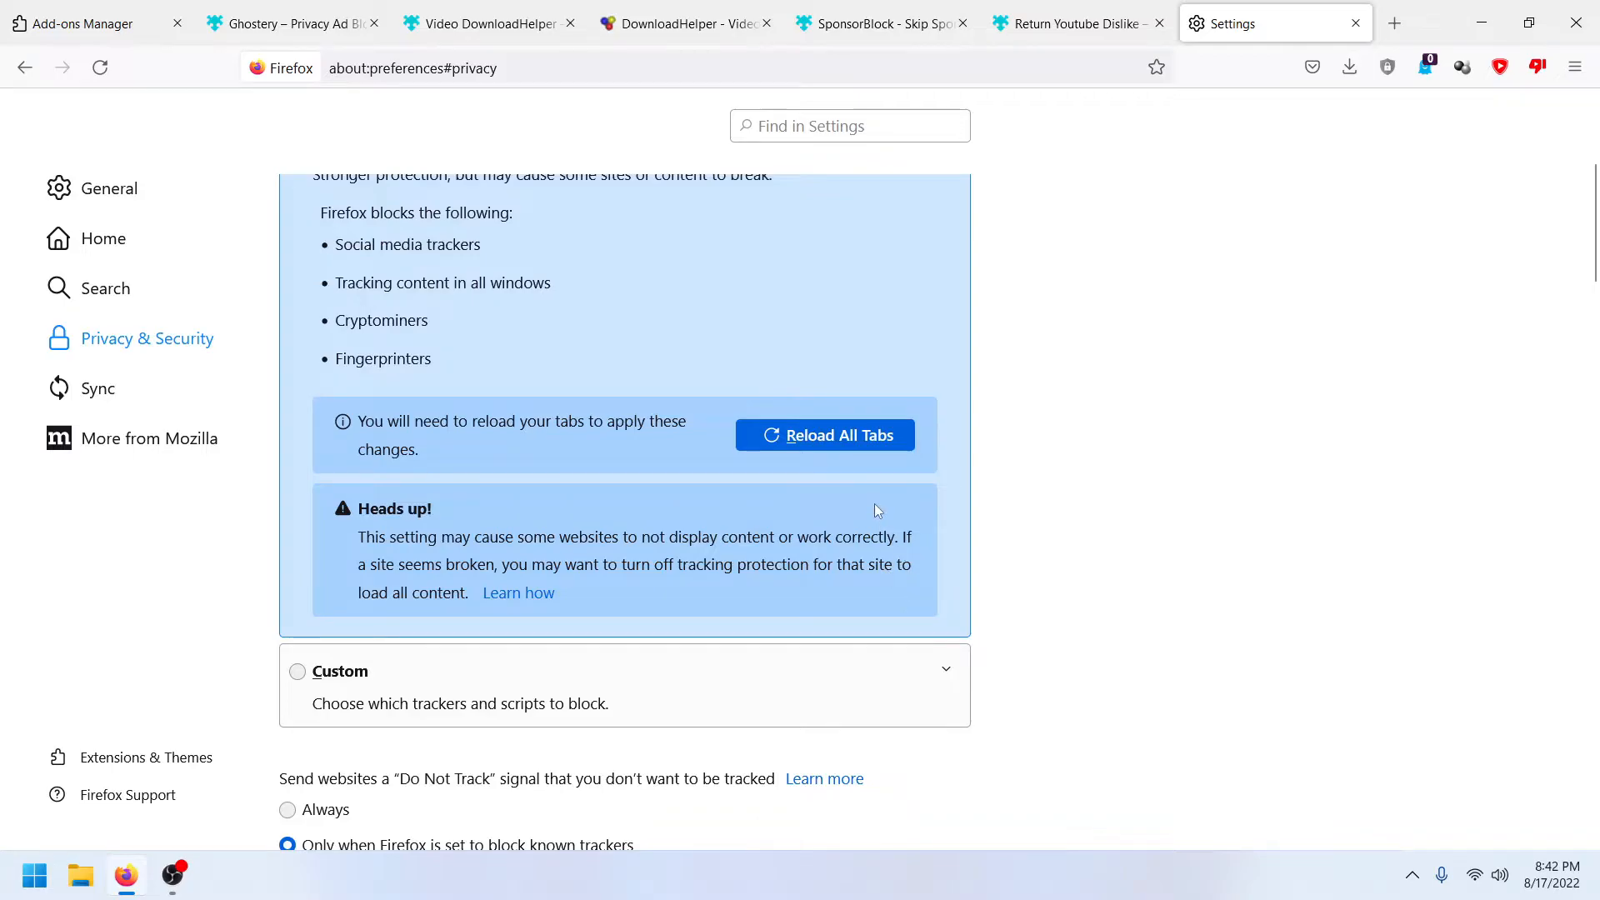
scroll(878, 510, "up", 2)
Step: Set the "Do Not Track" signal to Always
scroll(906, 505, "down", 4)
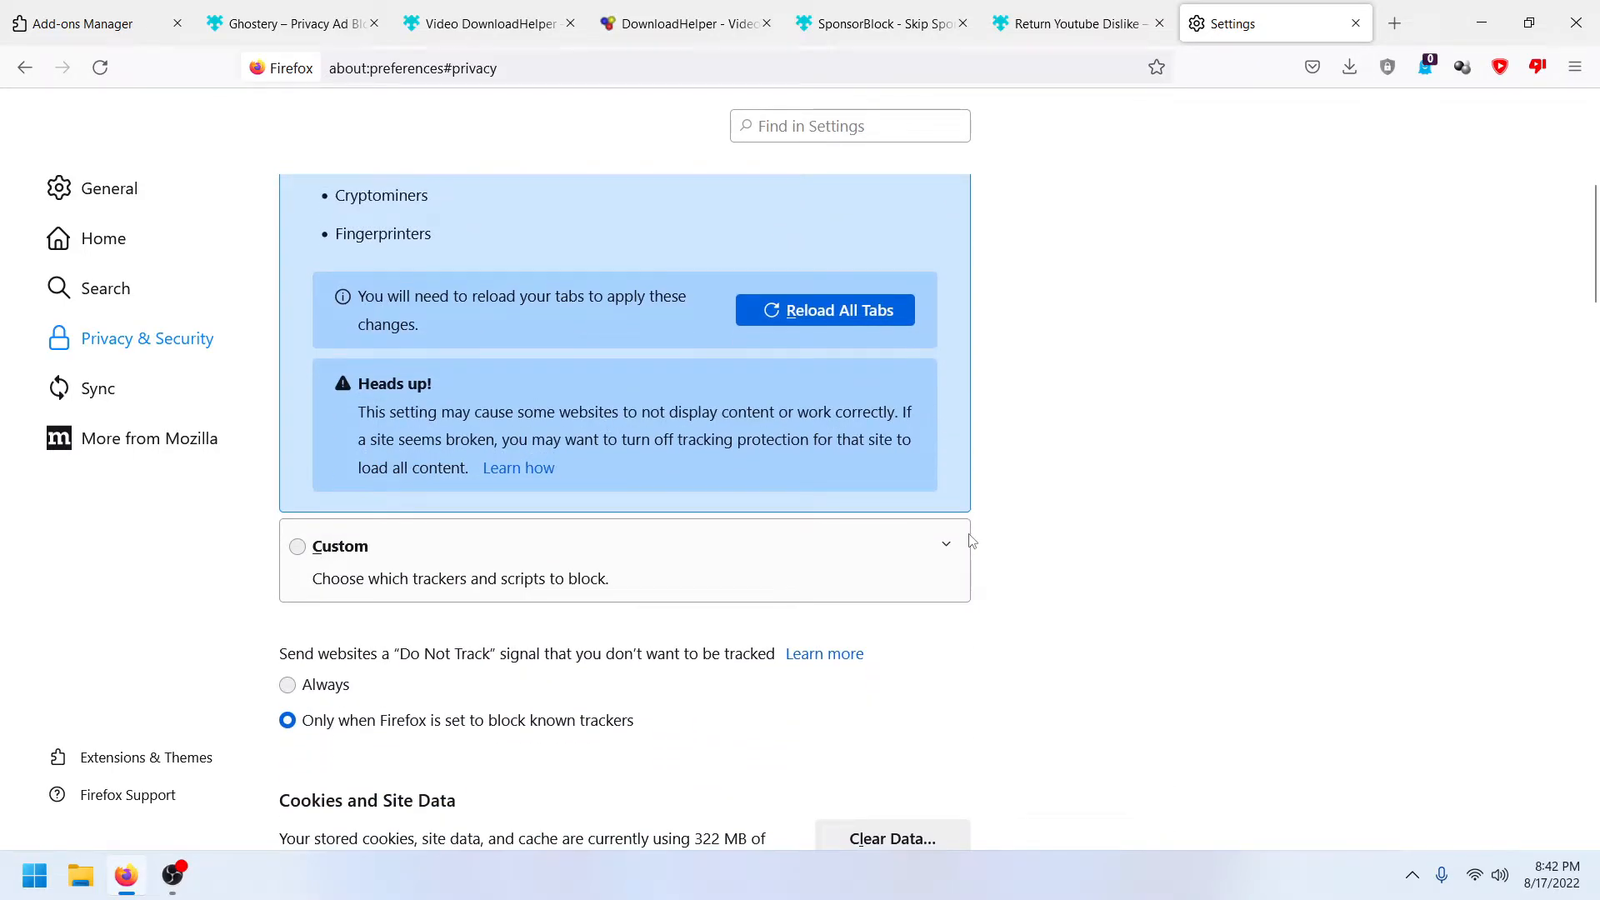
scroll(972, 542, "down", 2)
left_click(287, 560)
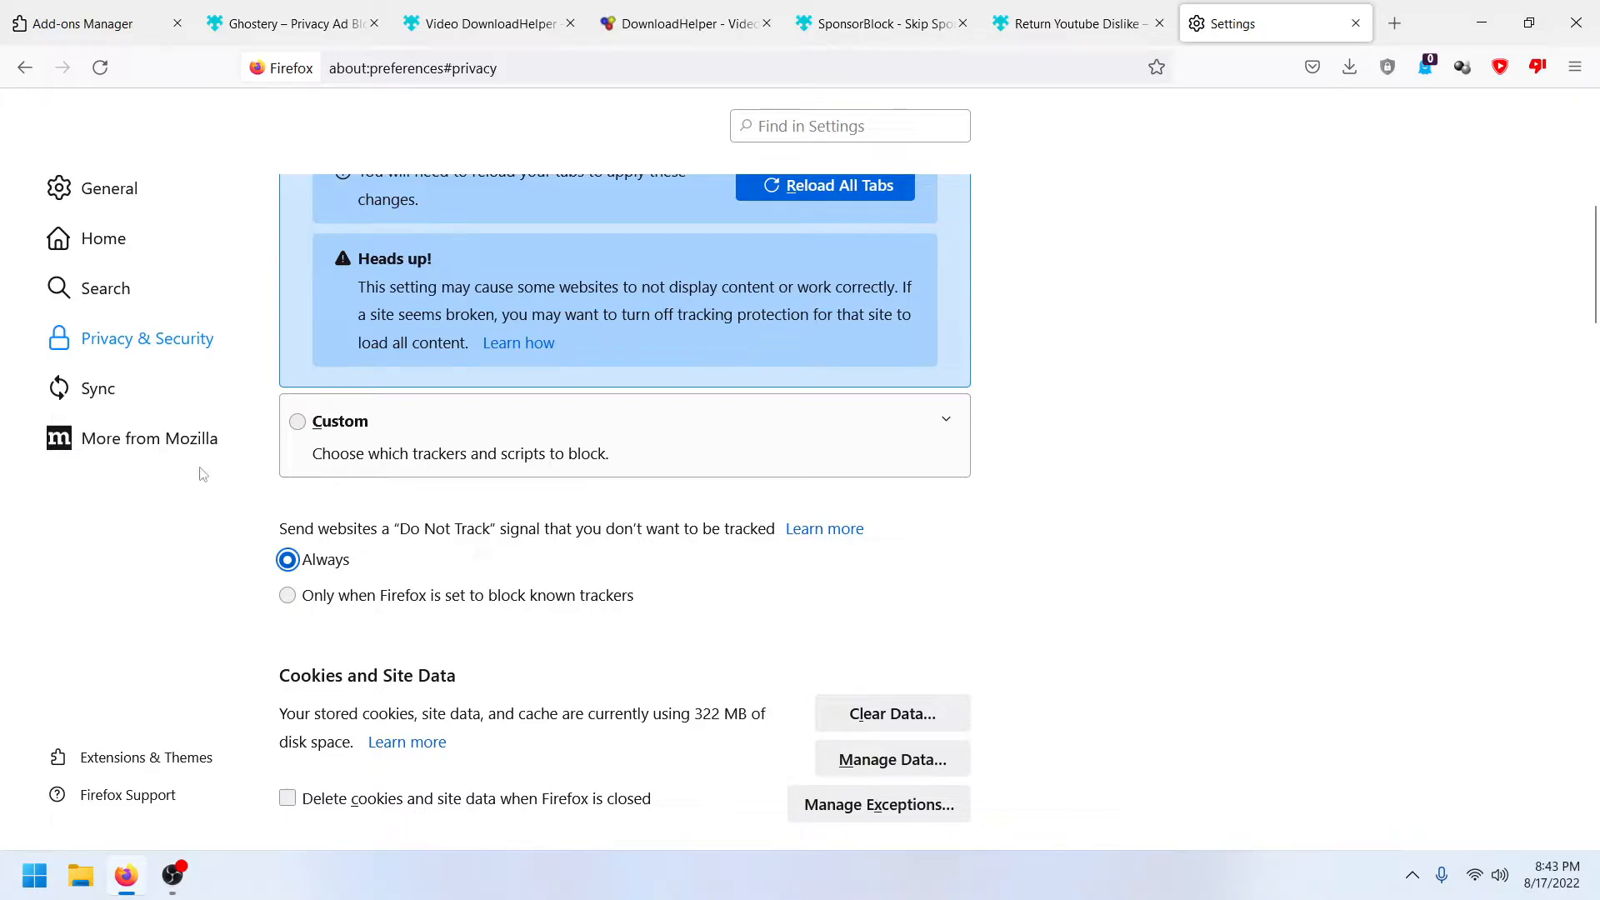
Step: Turn off suggestions from sponsors in the address bar suggestion settings
scroll(1208, 430, "down", 3)
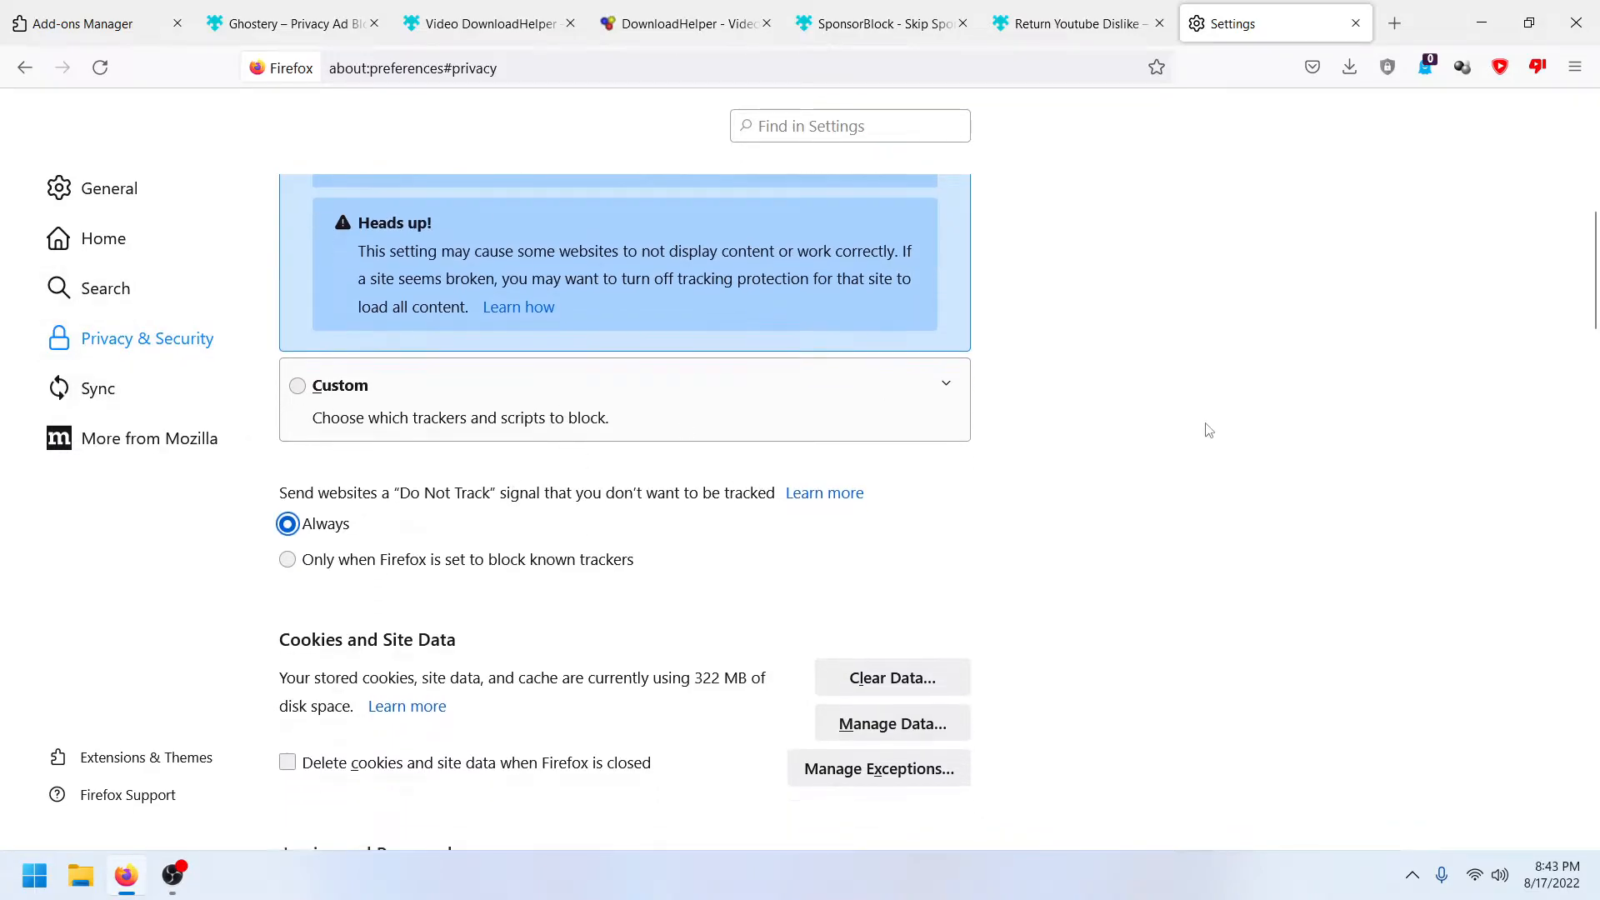
scroll(1187, 455, "down", 10)
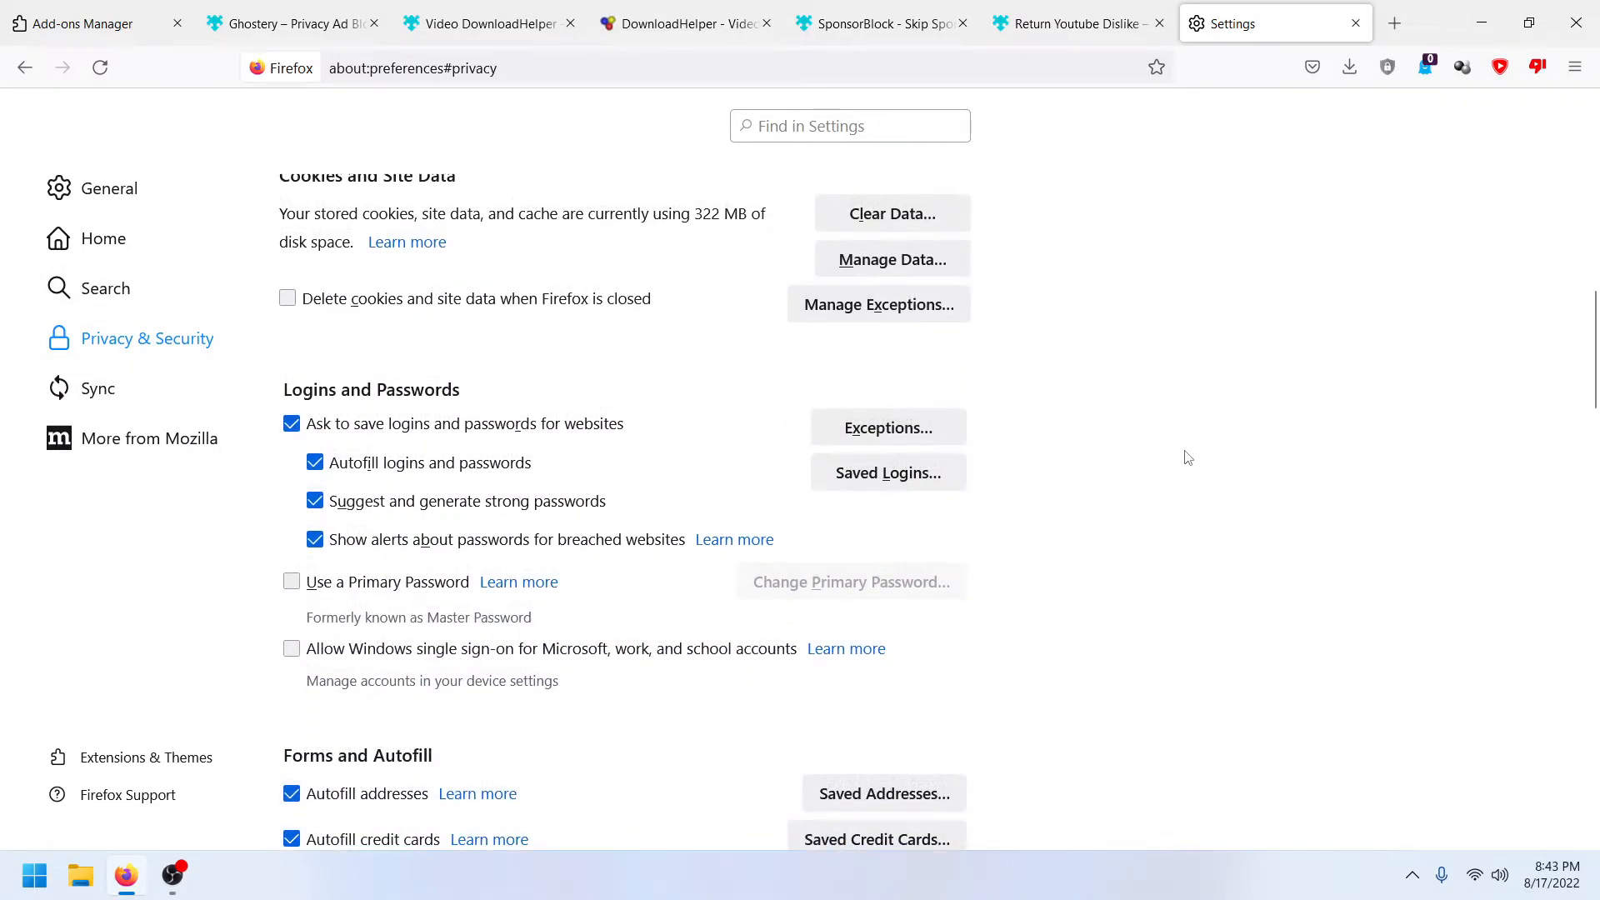
left_click(957, 455)
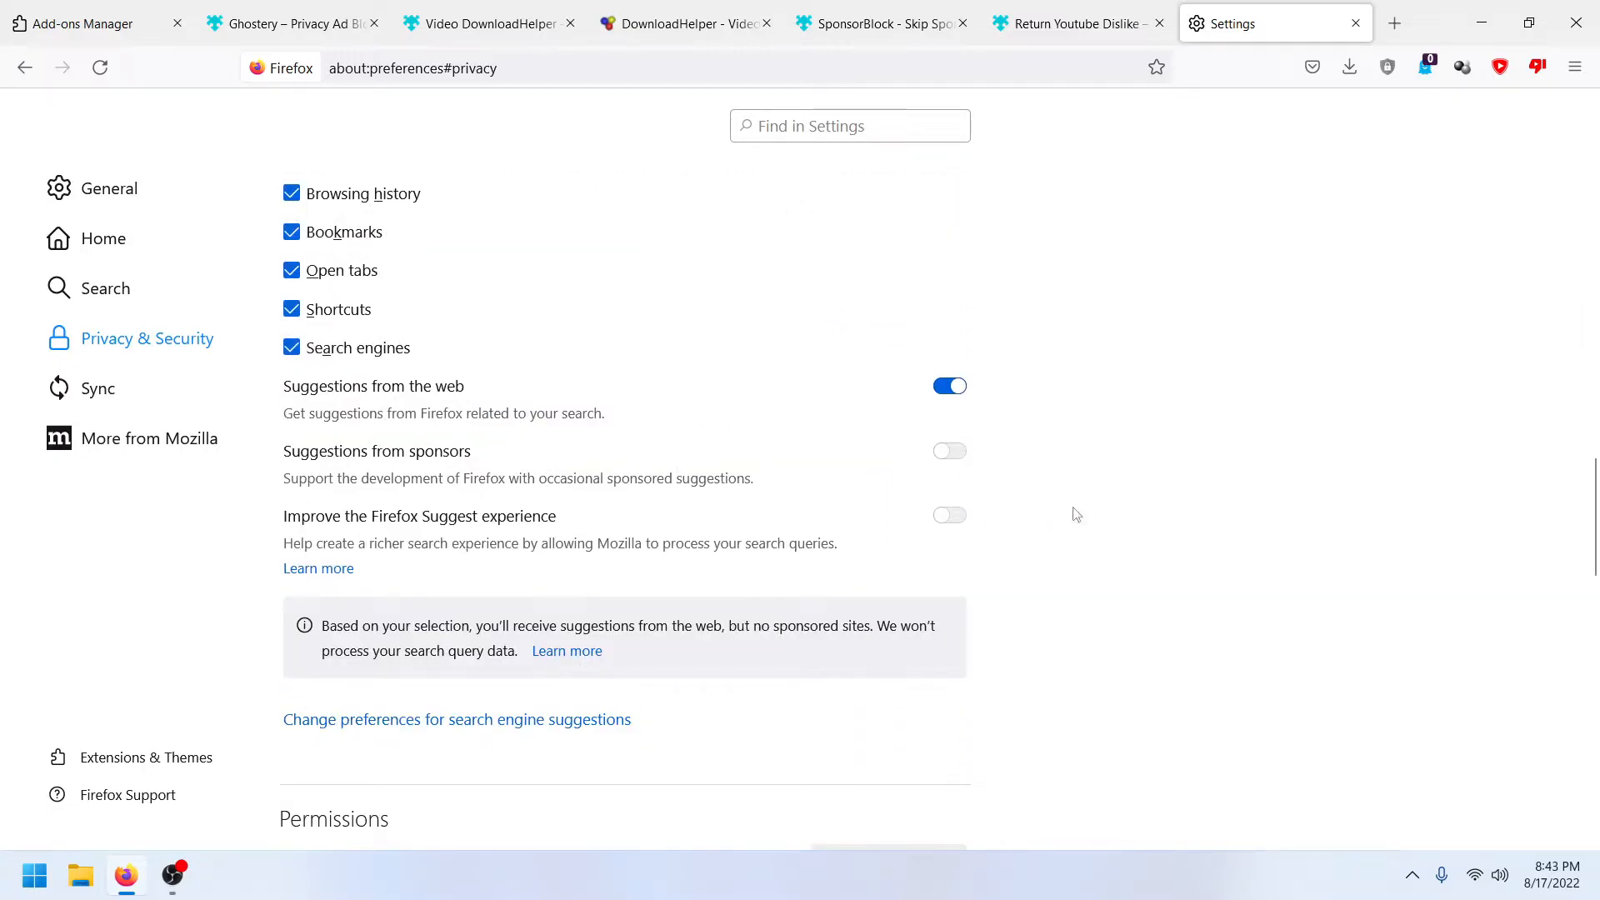
Step: Block new requests asking to access the location in the location permission settings and save the change
scroll(1130, 519, "down", 6)
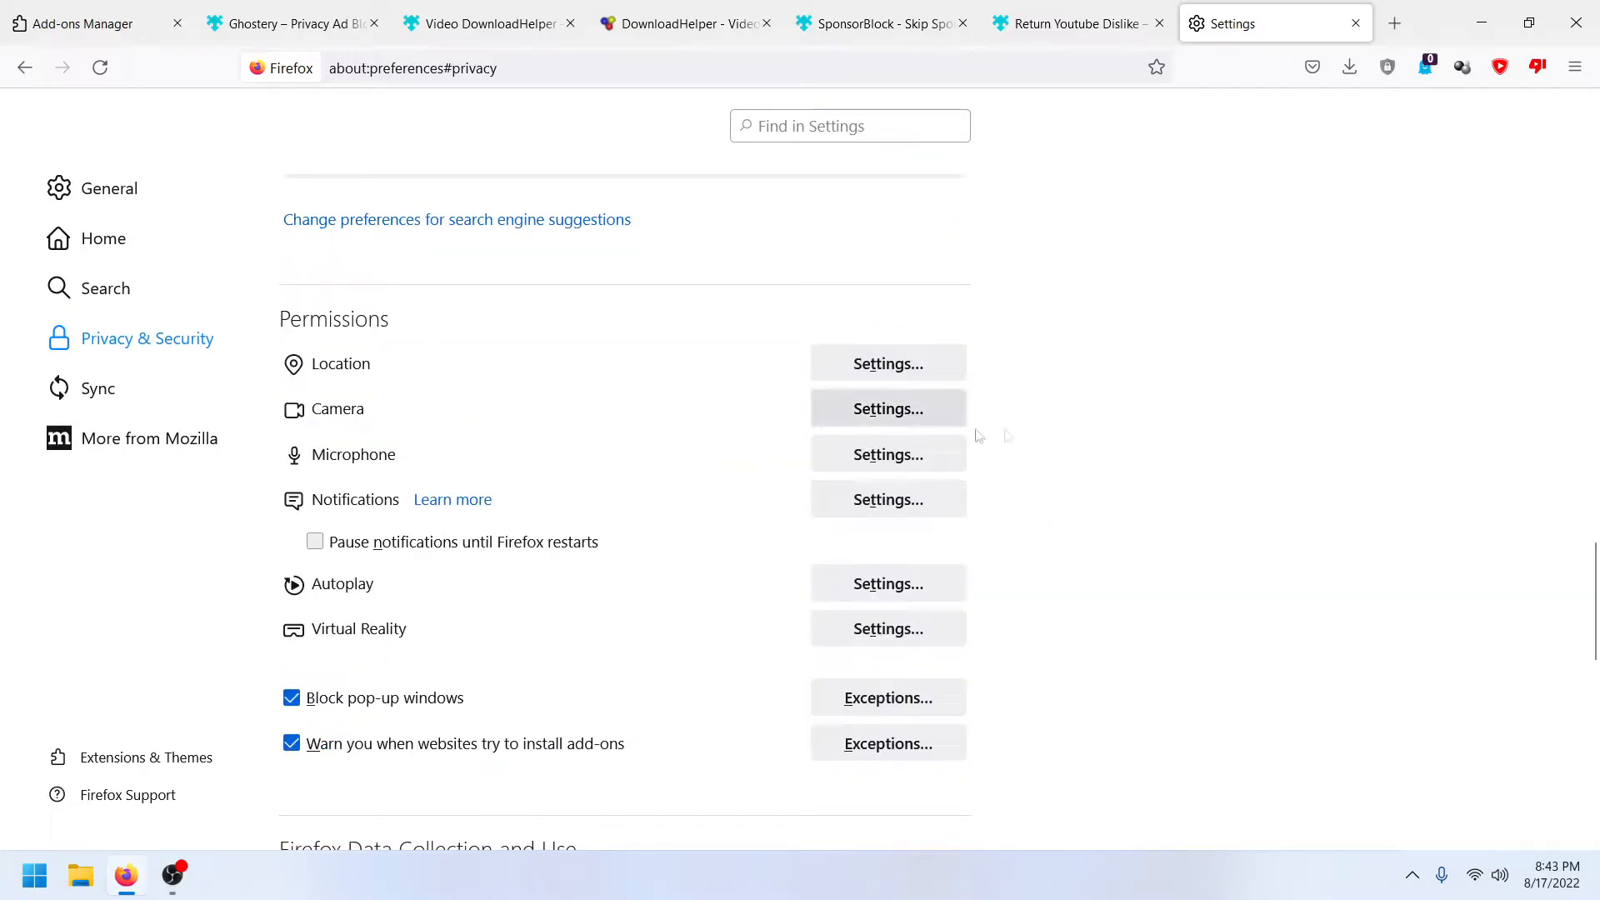
left_click(903, 365)
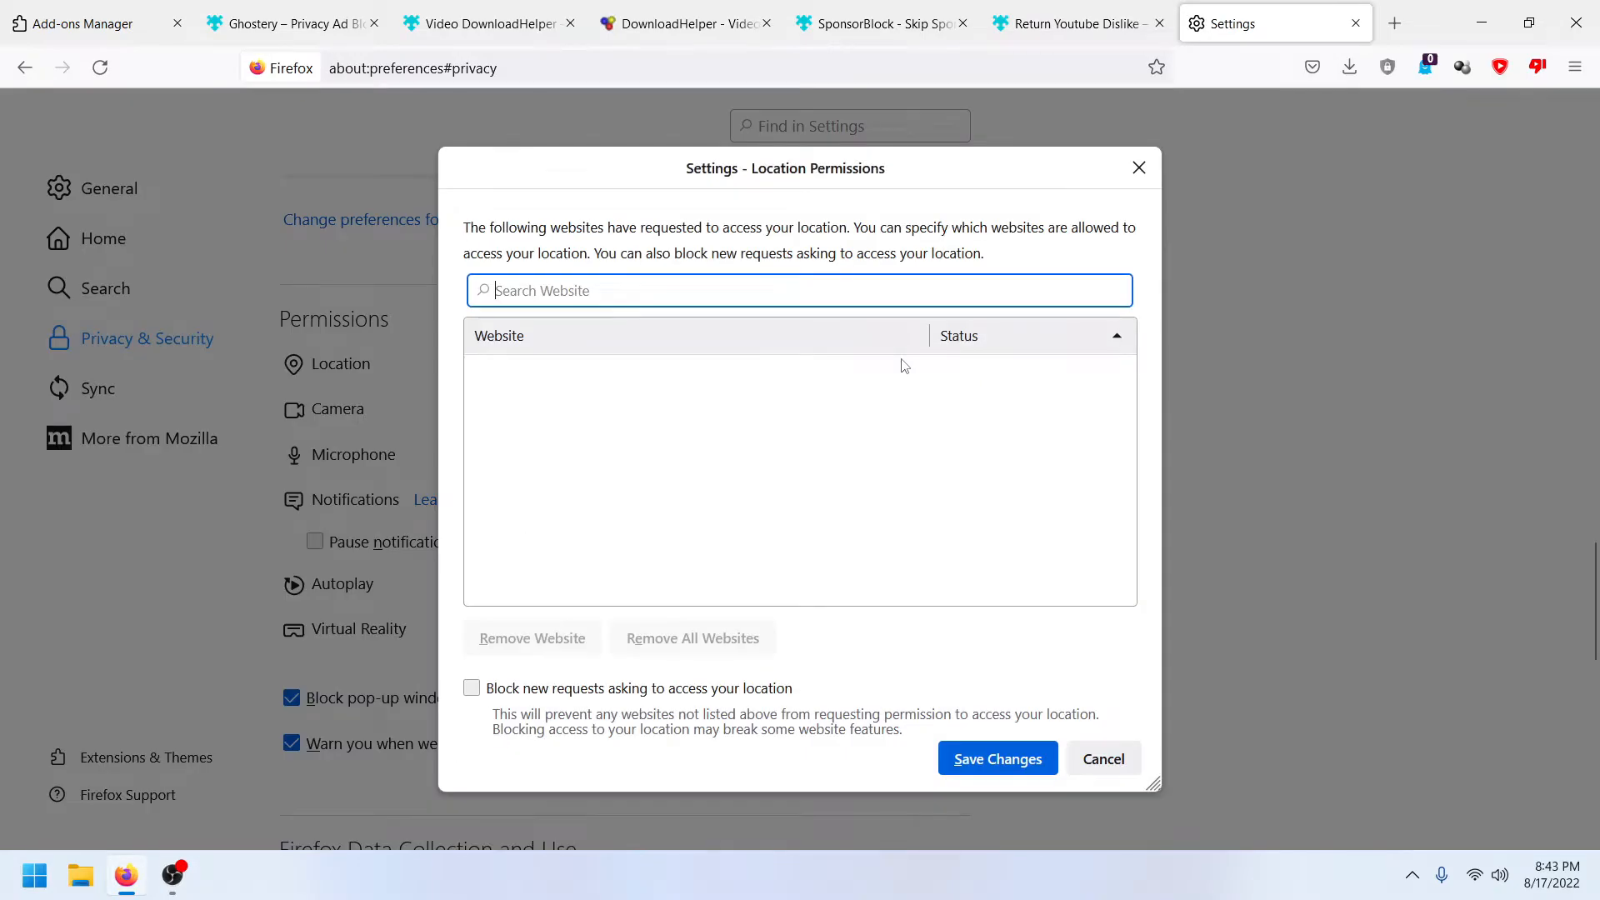
left_click(471, 687)
left_click(998, 759)
Step: Block new requests asking to access the camera in the camera permission settings and save the change
left_click(934, 410)
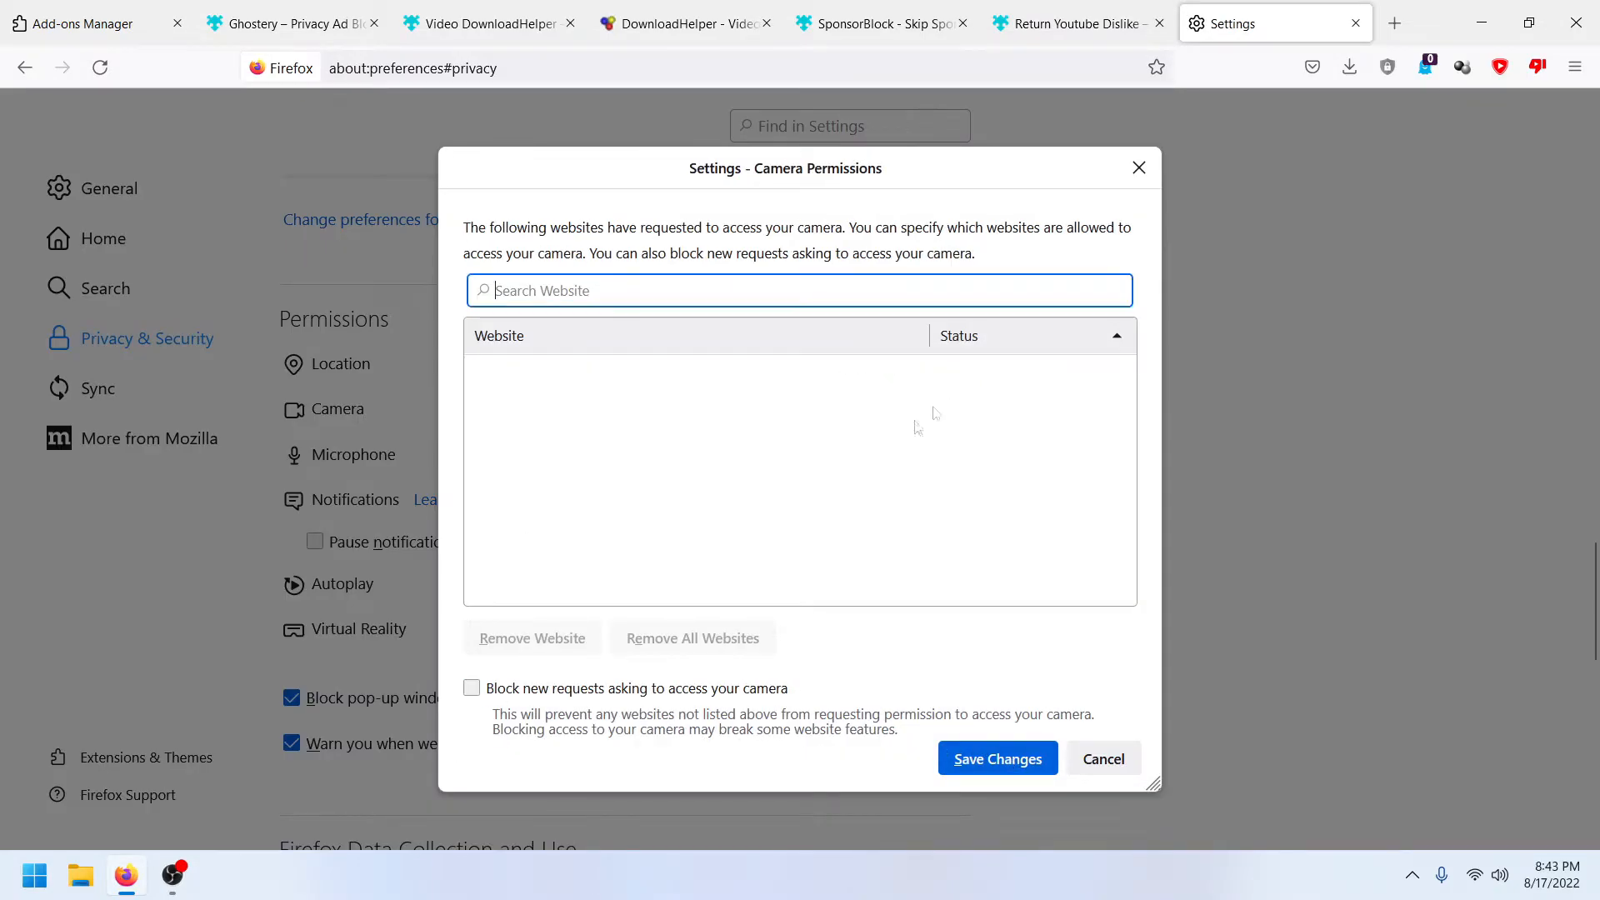
left_click(472, 687)
left_click(998, 758)
Step: Block new requests asking to access the microphone in the microphone permission settings and save the change
left_click(892, 460)
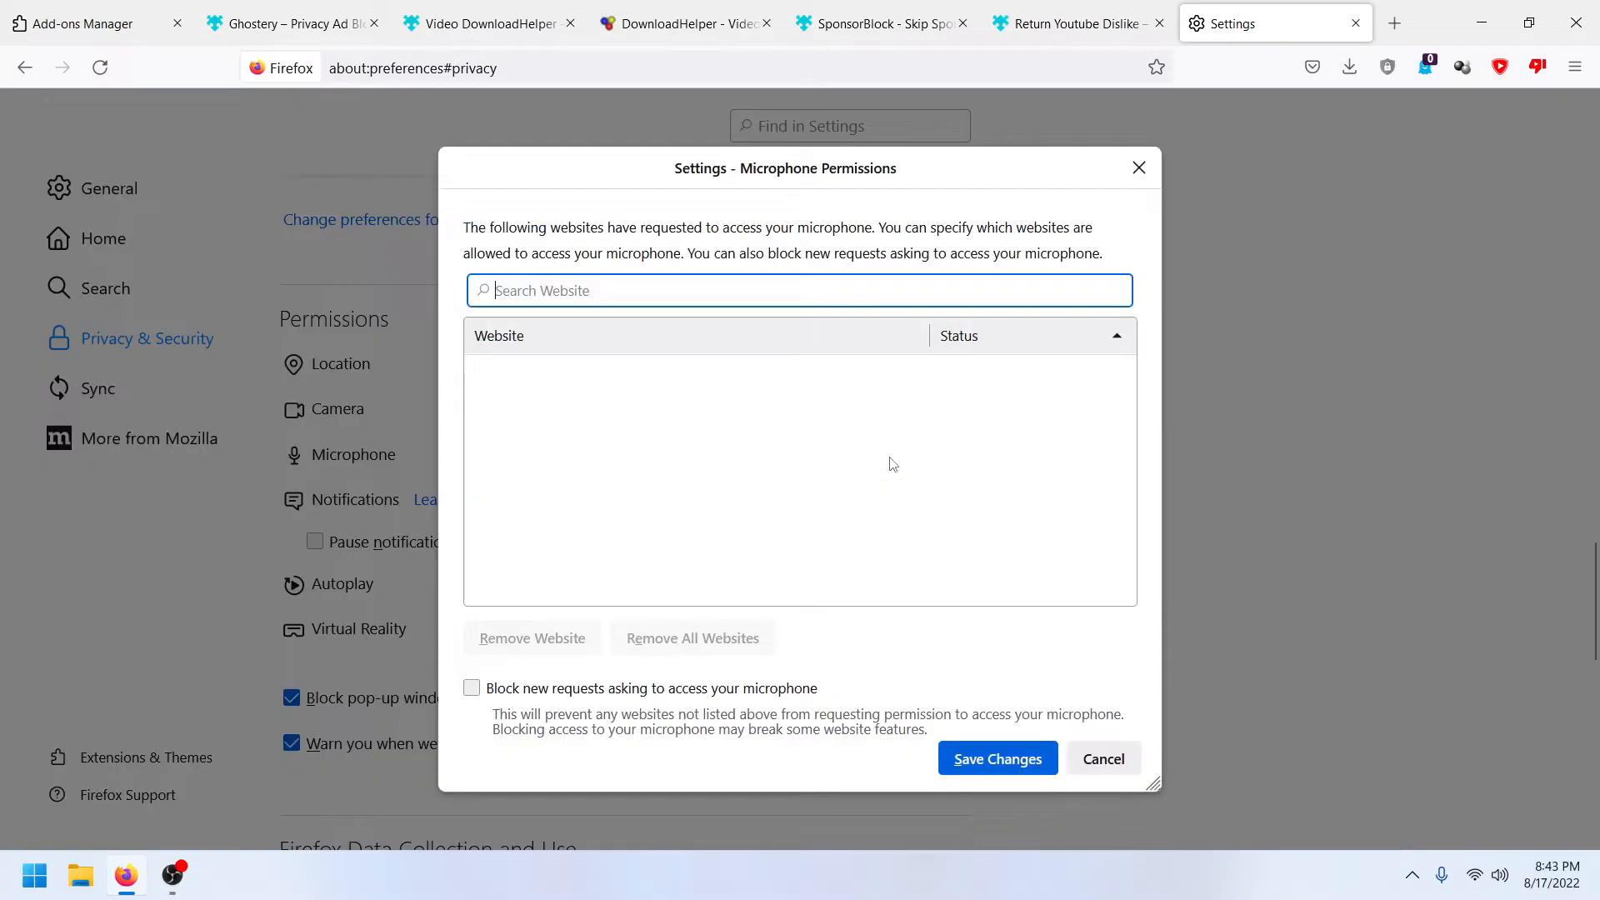
left_click(472, 688)
left_click(998, 759)
Step: Save the autoplay permission settings with Block Audio as the default for all websites
left_click(884, 586)
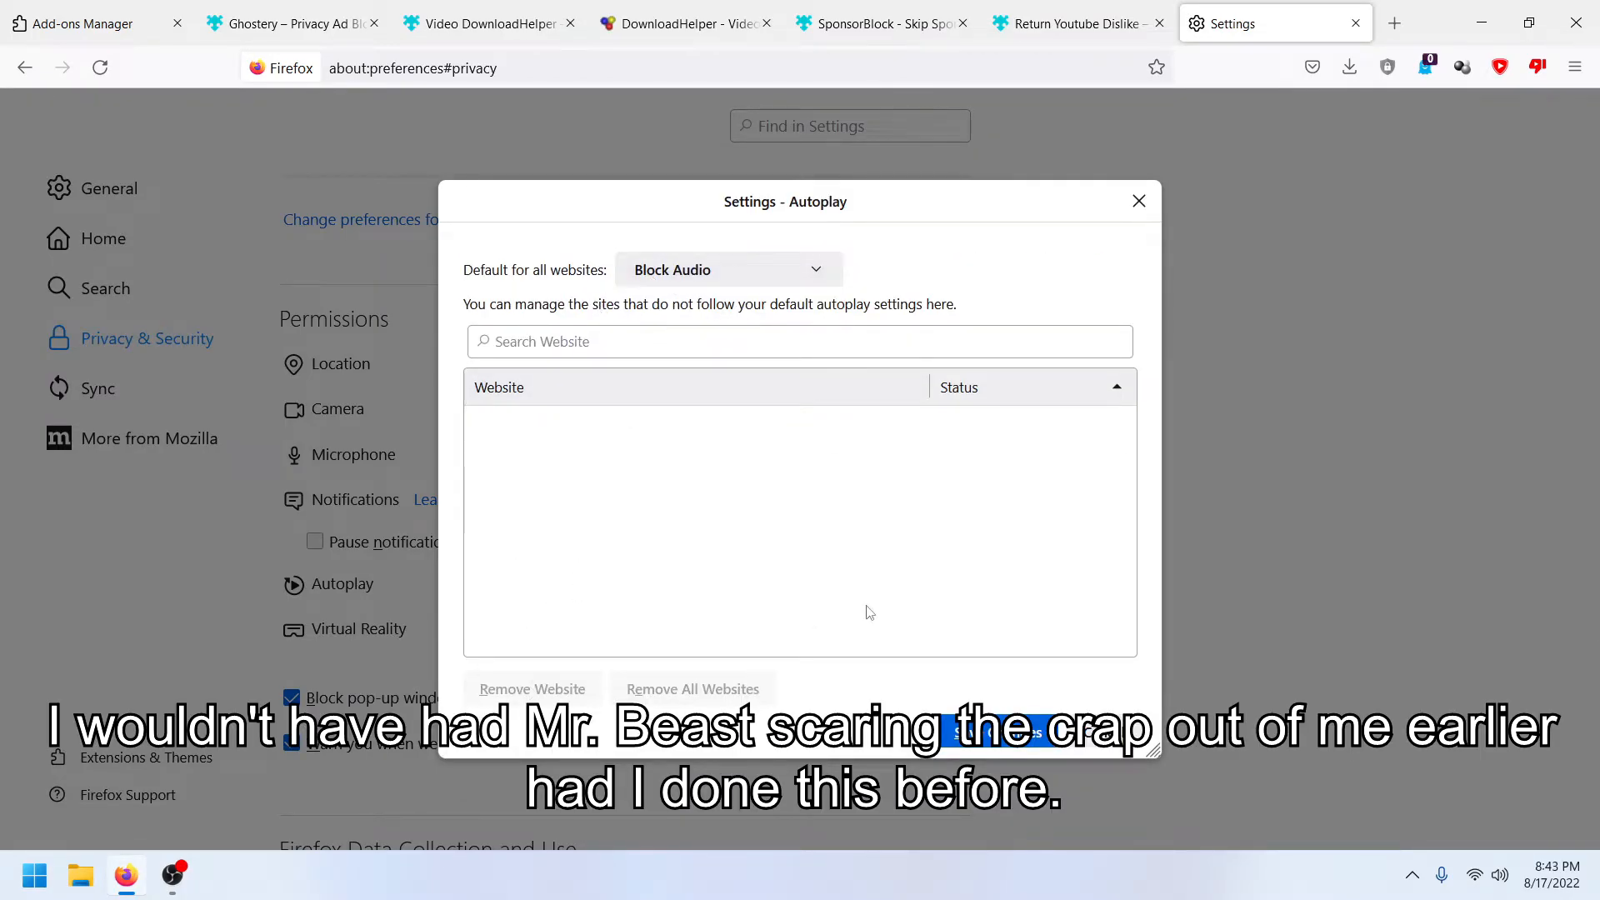
left_click(988, 726)
scroll(525, 625, "down", 2)
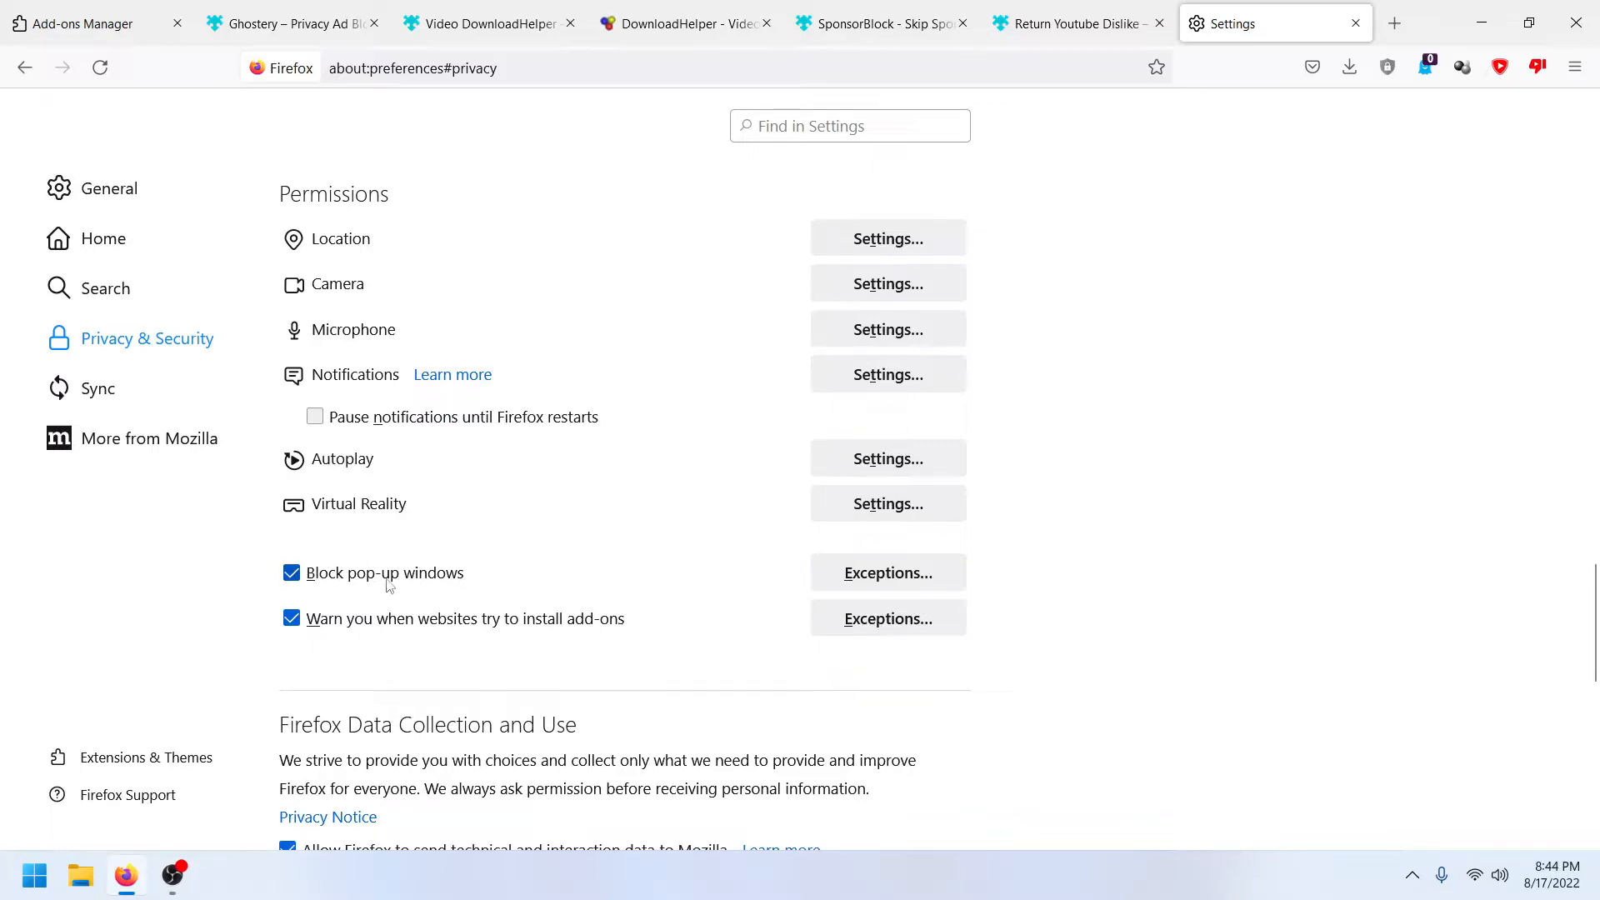
Step: Search the Firefox add-ons for "popup blocker" from the Add-ons Manager
left_click(1394, 24)
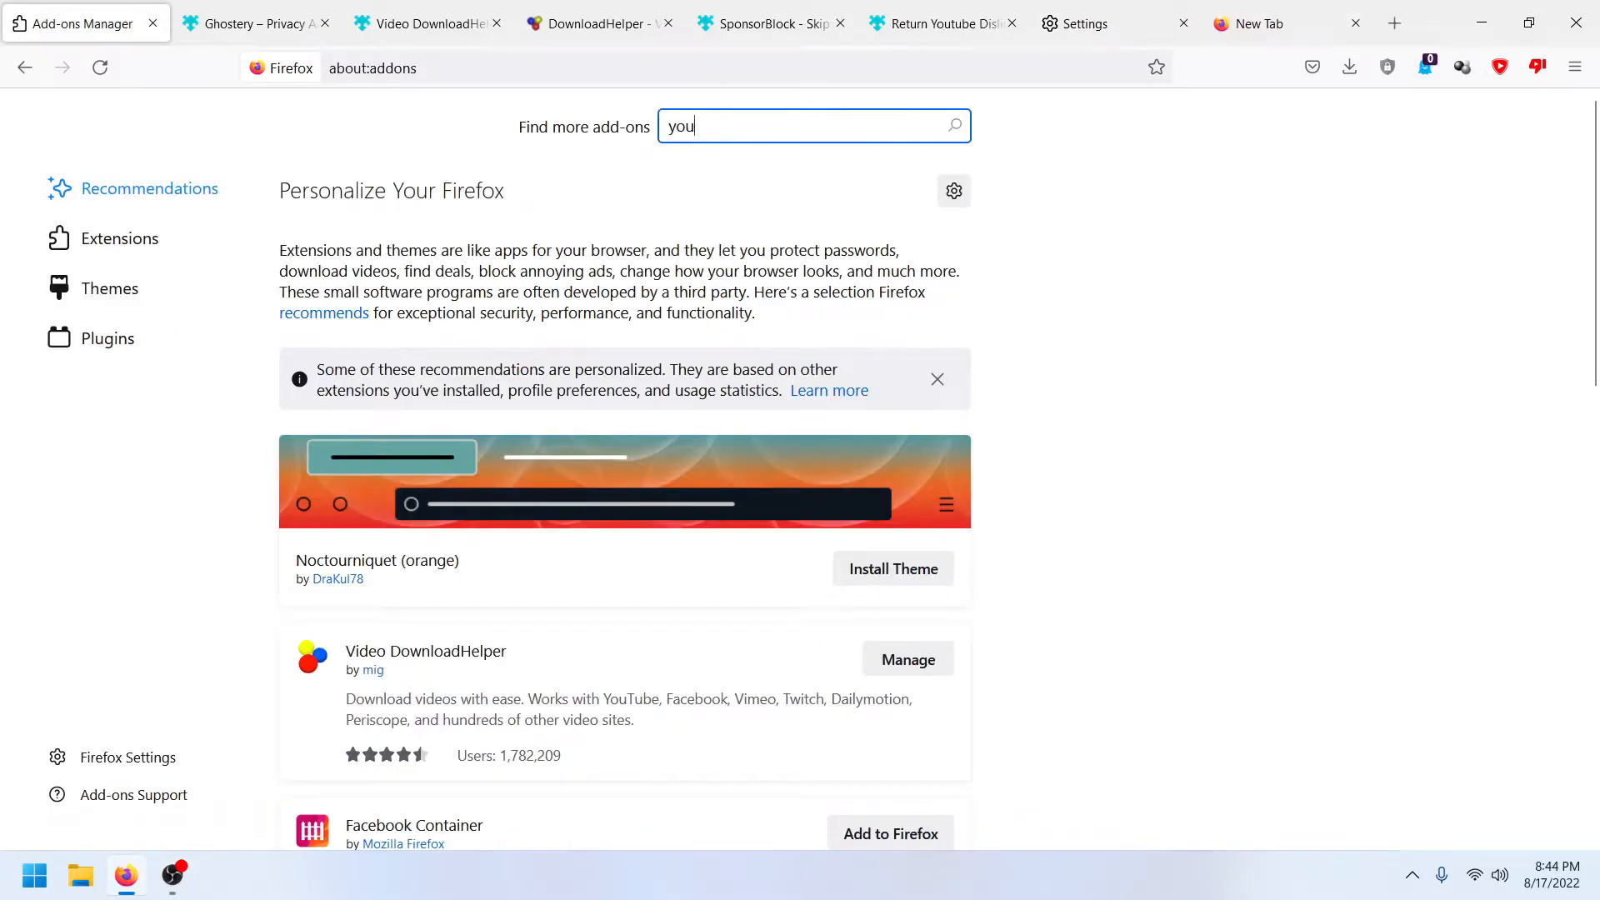
key("BackSpace")
key("BackSpace")
key("BackSpace")
type("pop")
type("up")
key("Return")
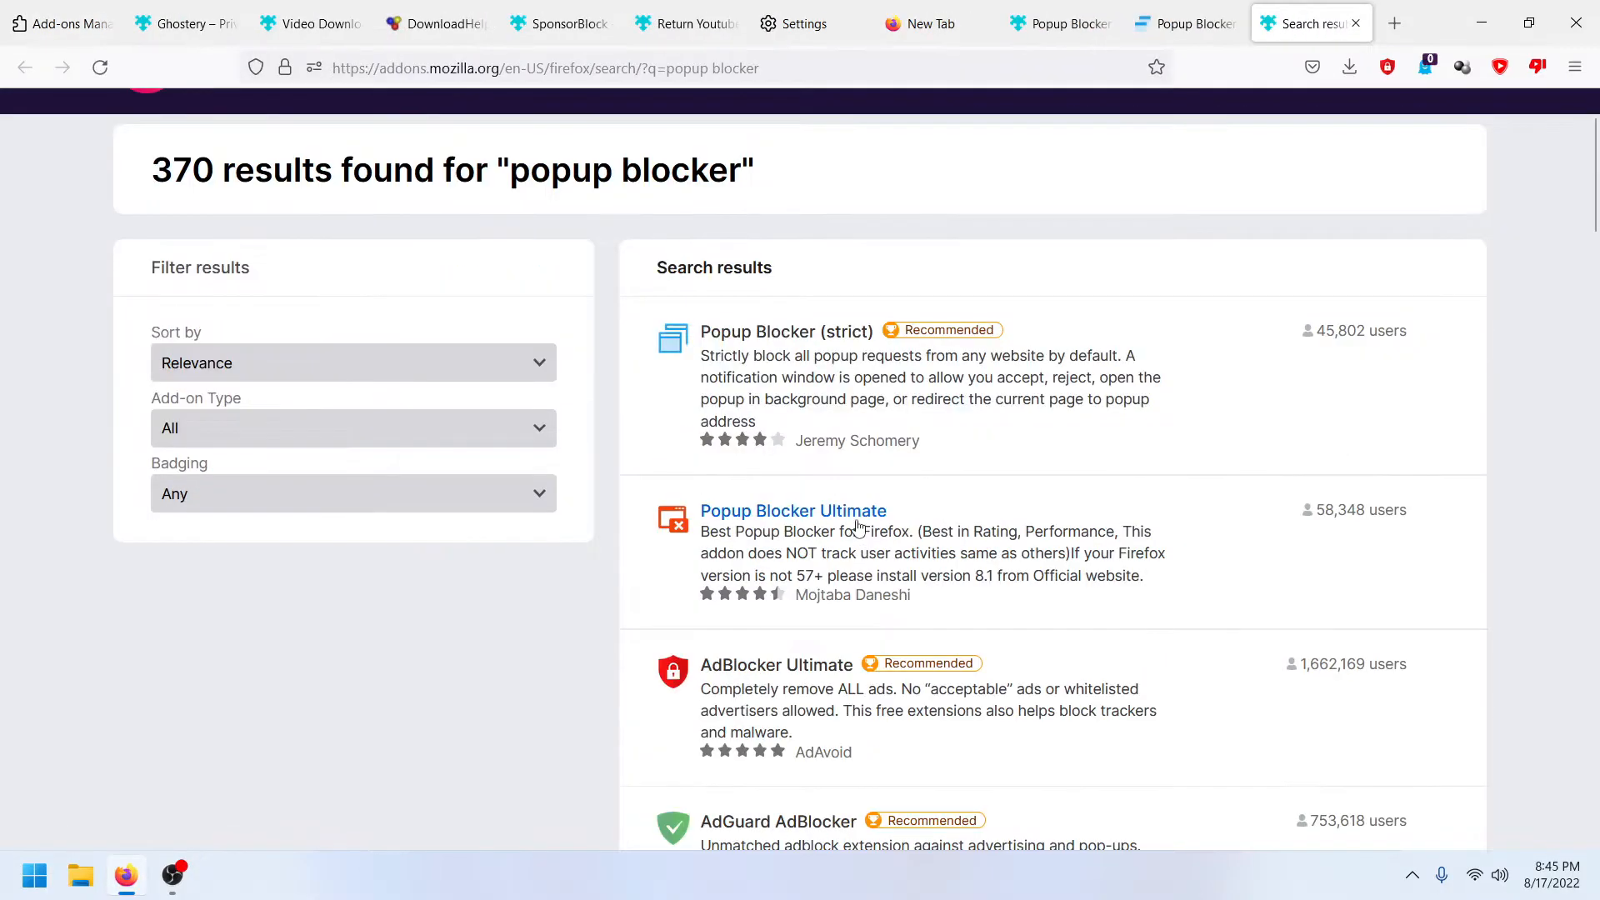
Step: Open the Popup Blocker Ultimate page from the search results and add the extension to Firefox
left_click(862, 534)
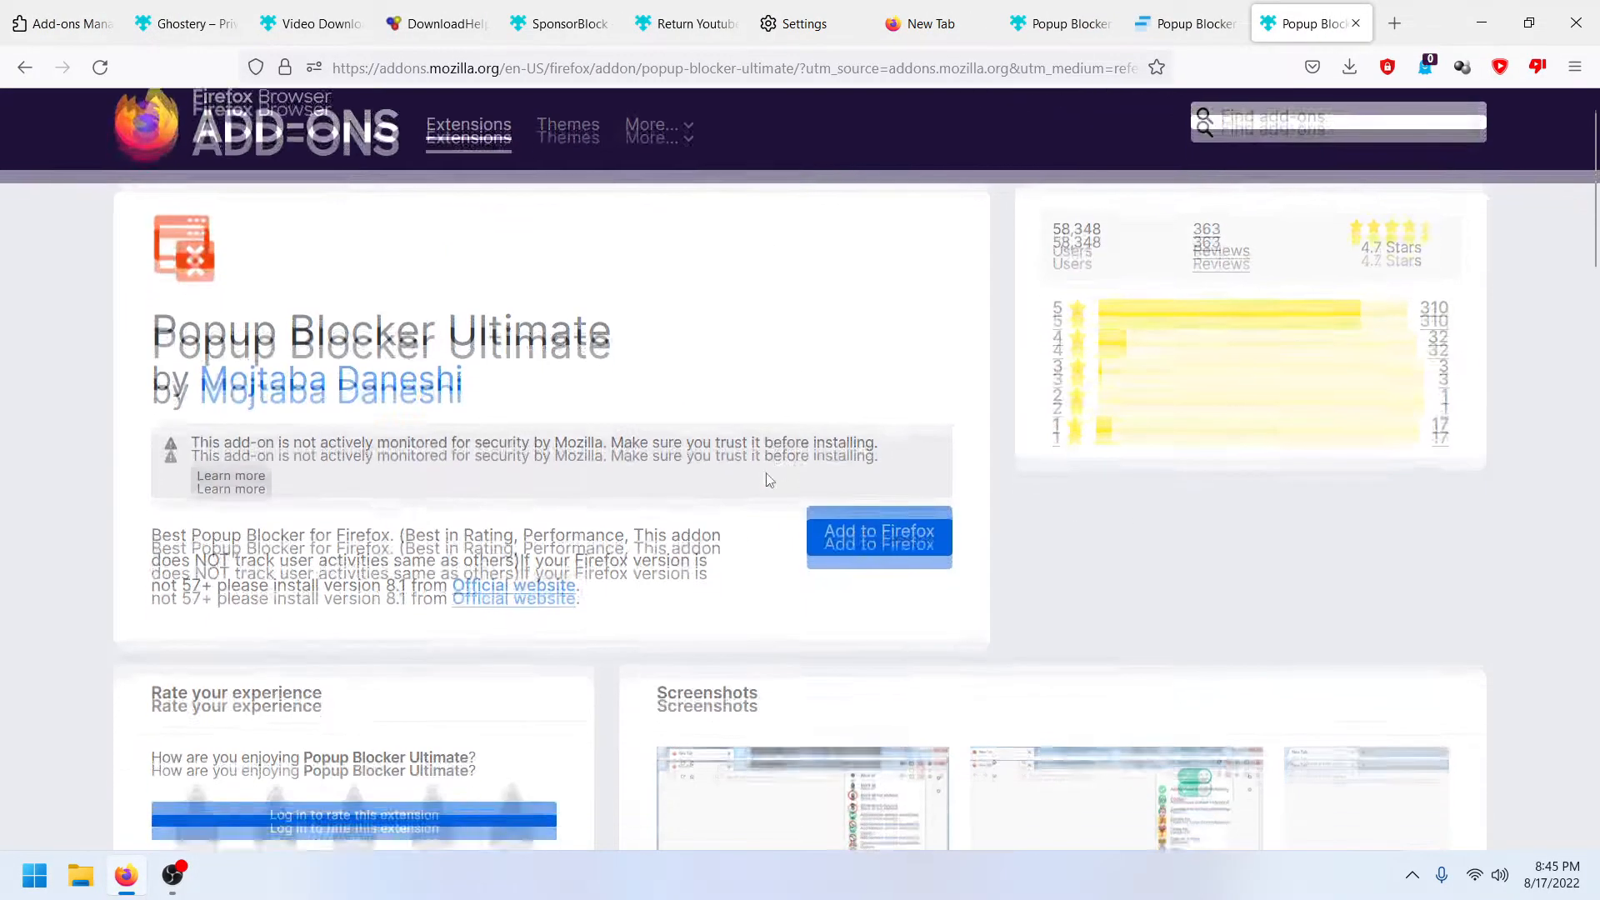
scroll(771, 482, "down", 2)
left_click(905, 483)
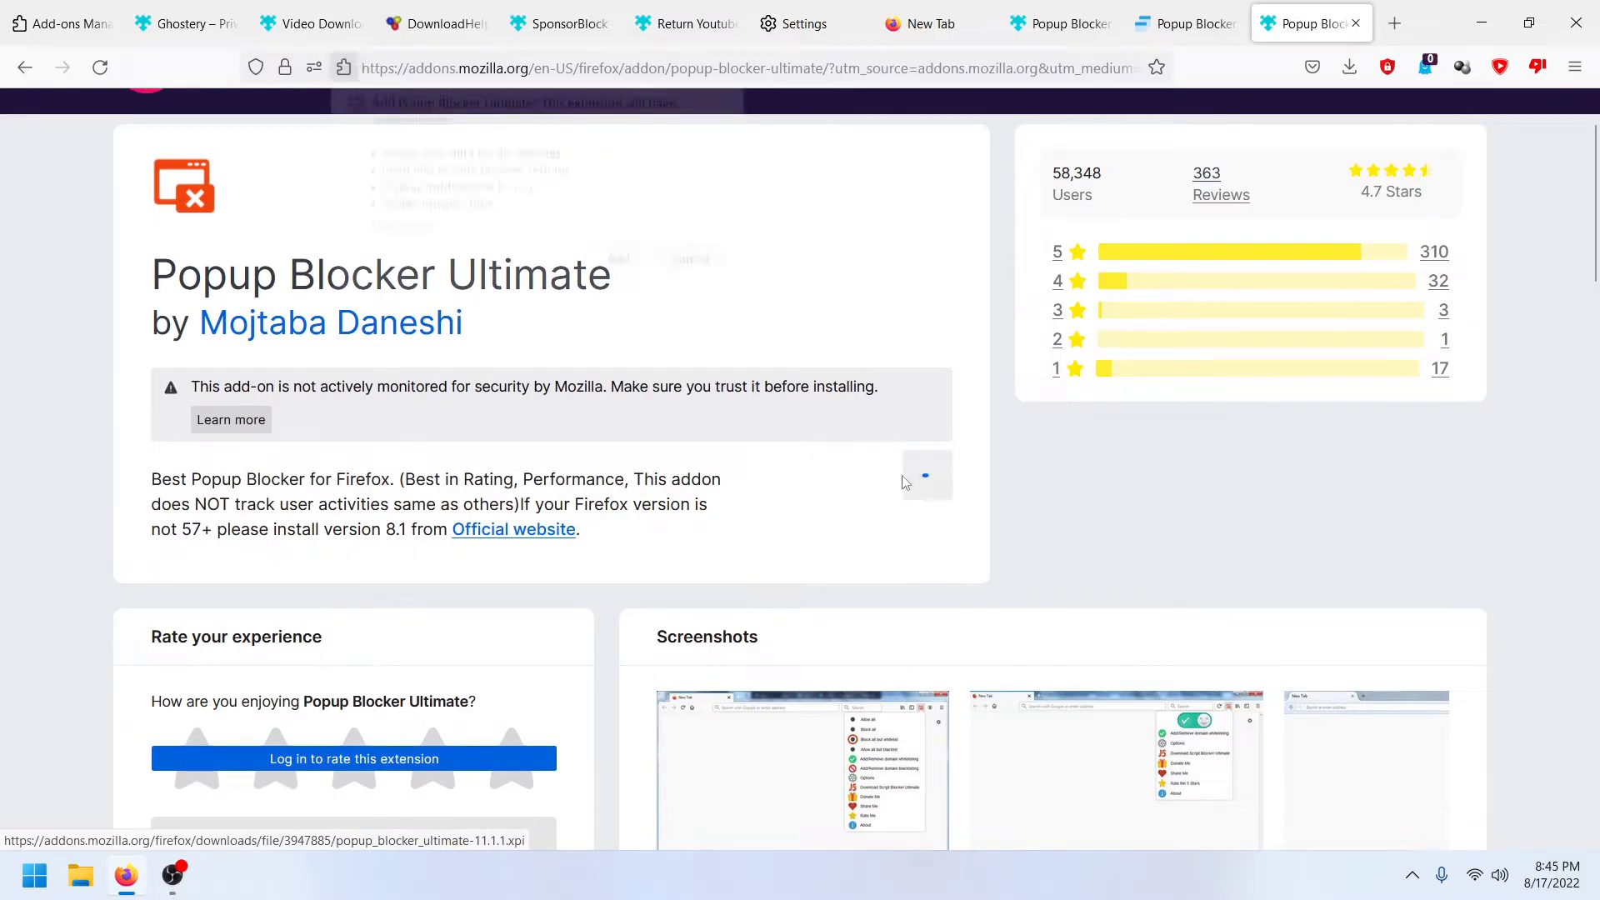
Step: In the Firefox privacy settings, turn off sending technical and interaction data to Mozilla and installing and running studies
left_click(796, 23)
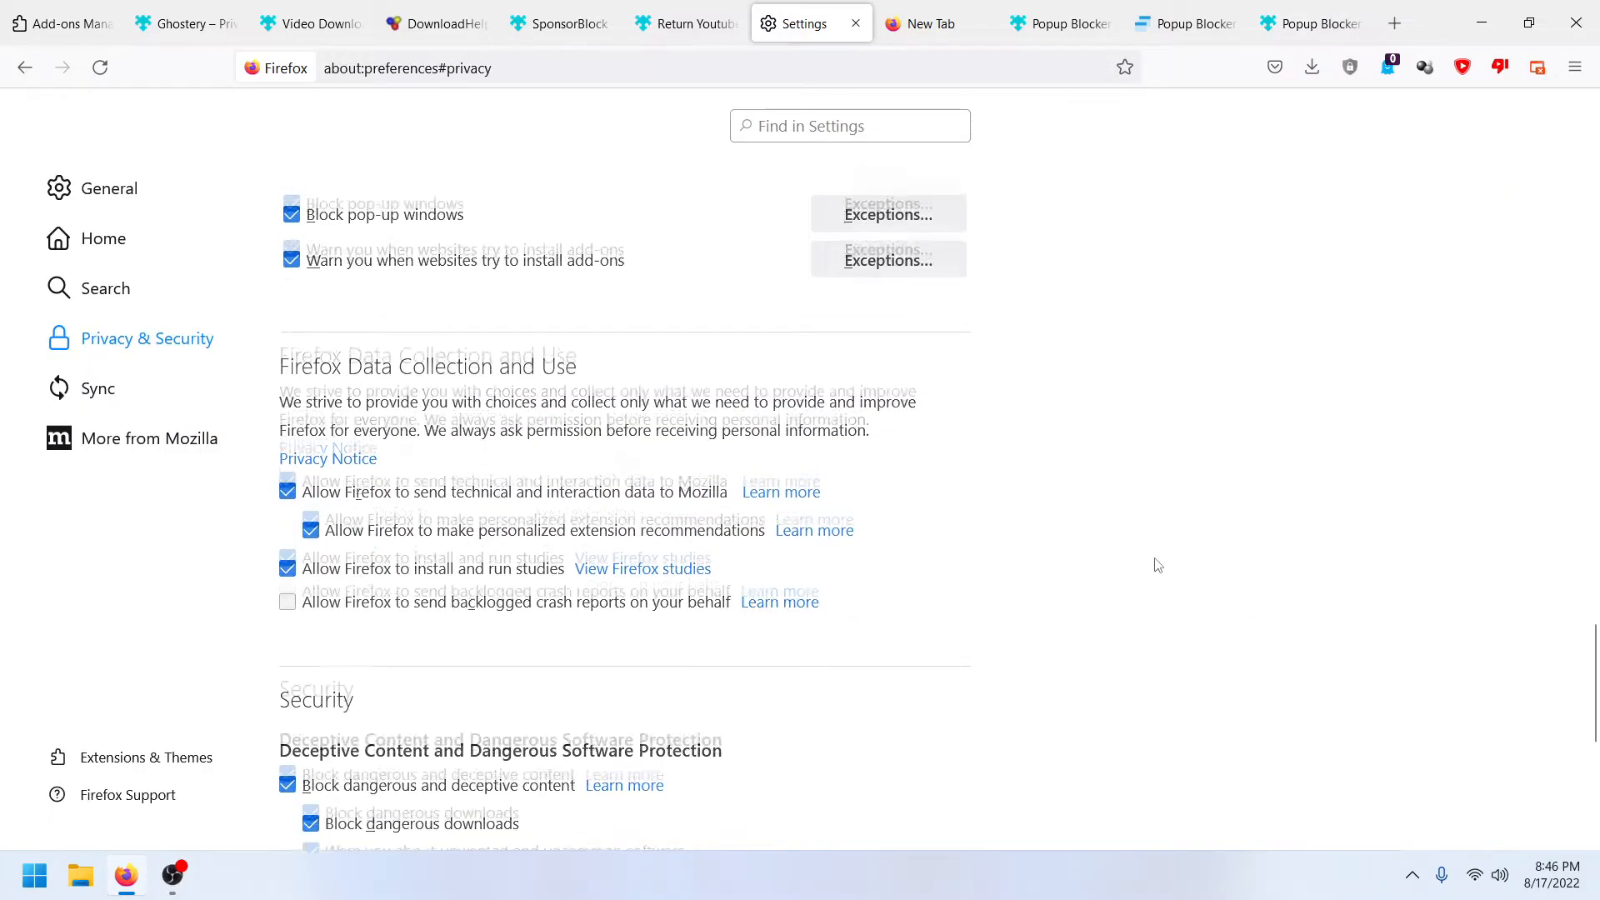
scroll(1079, 676, "up", 3)
scroll(976, 646, "down", 2)
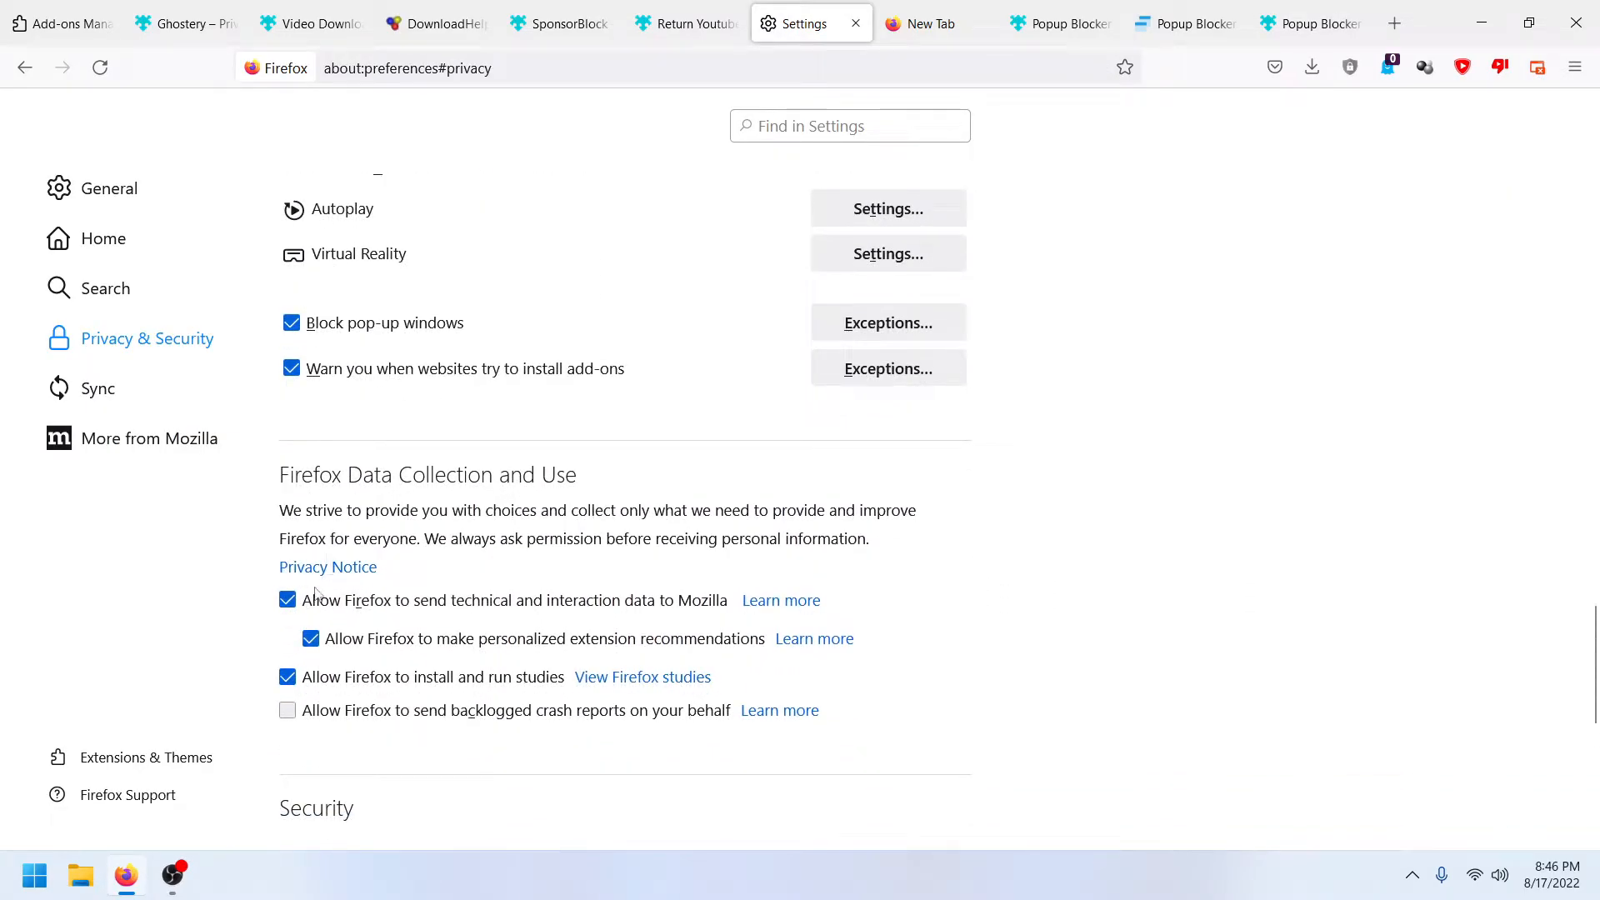
left_click(287, 600)
scroll(318, 638, "down", 1)
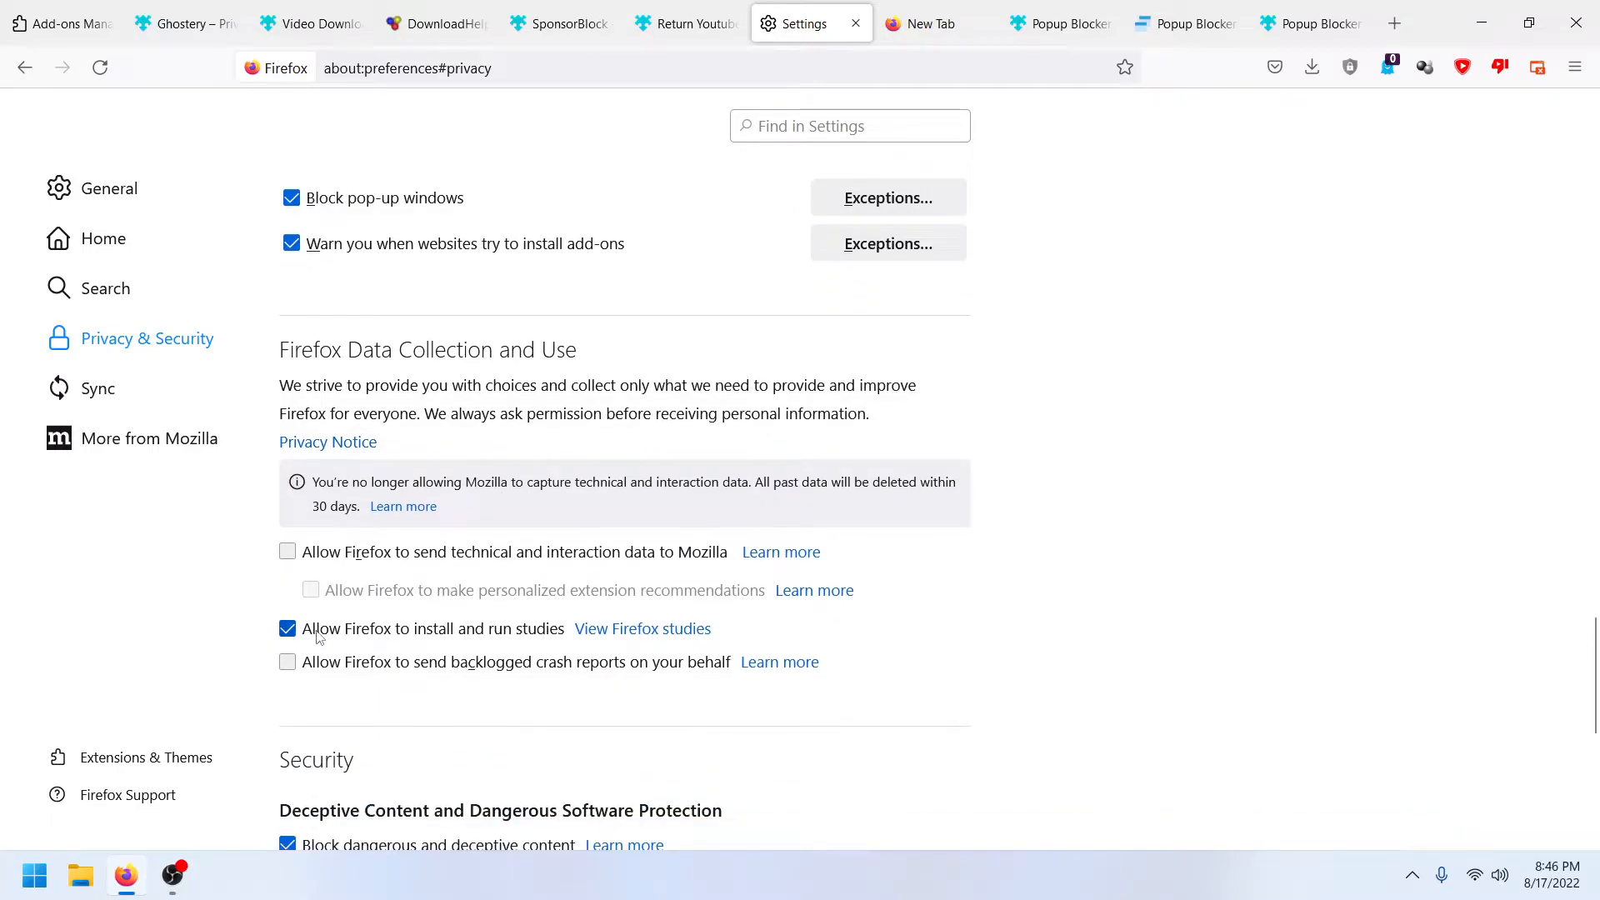
scroll(329, 631, "down", 1)
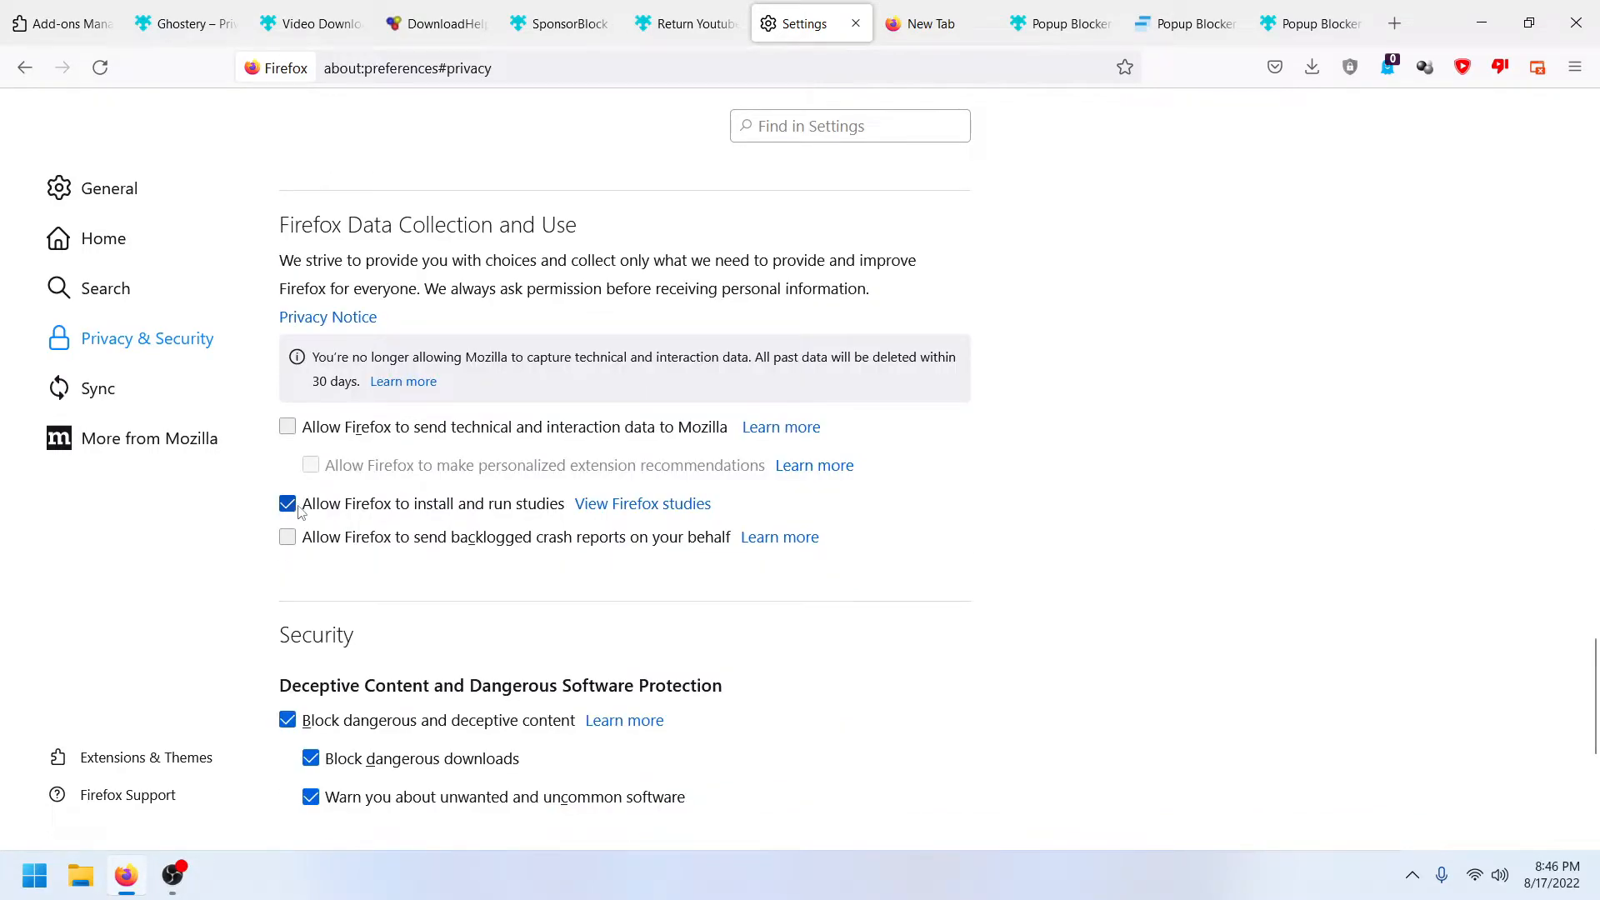
scroll(322, 597, "down", 2)
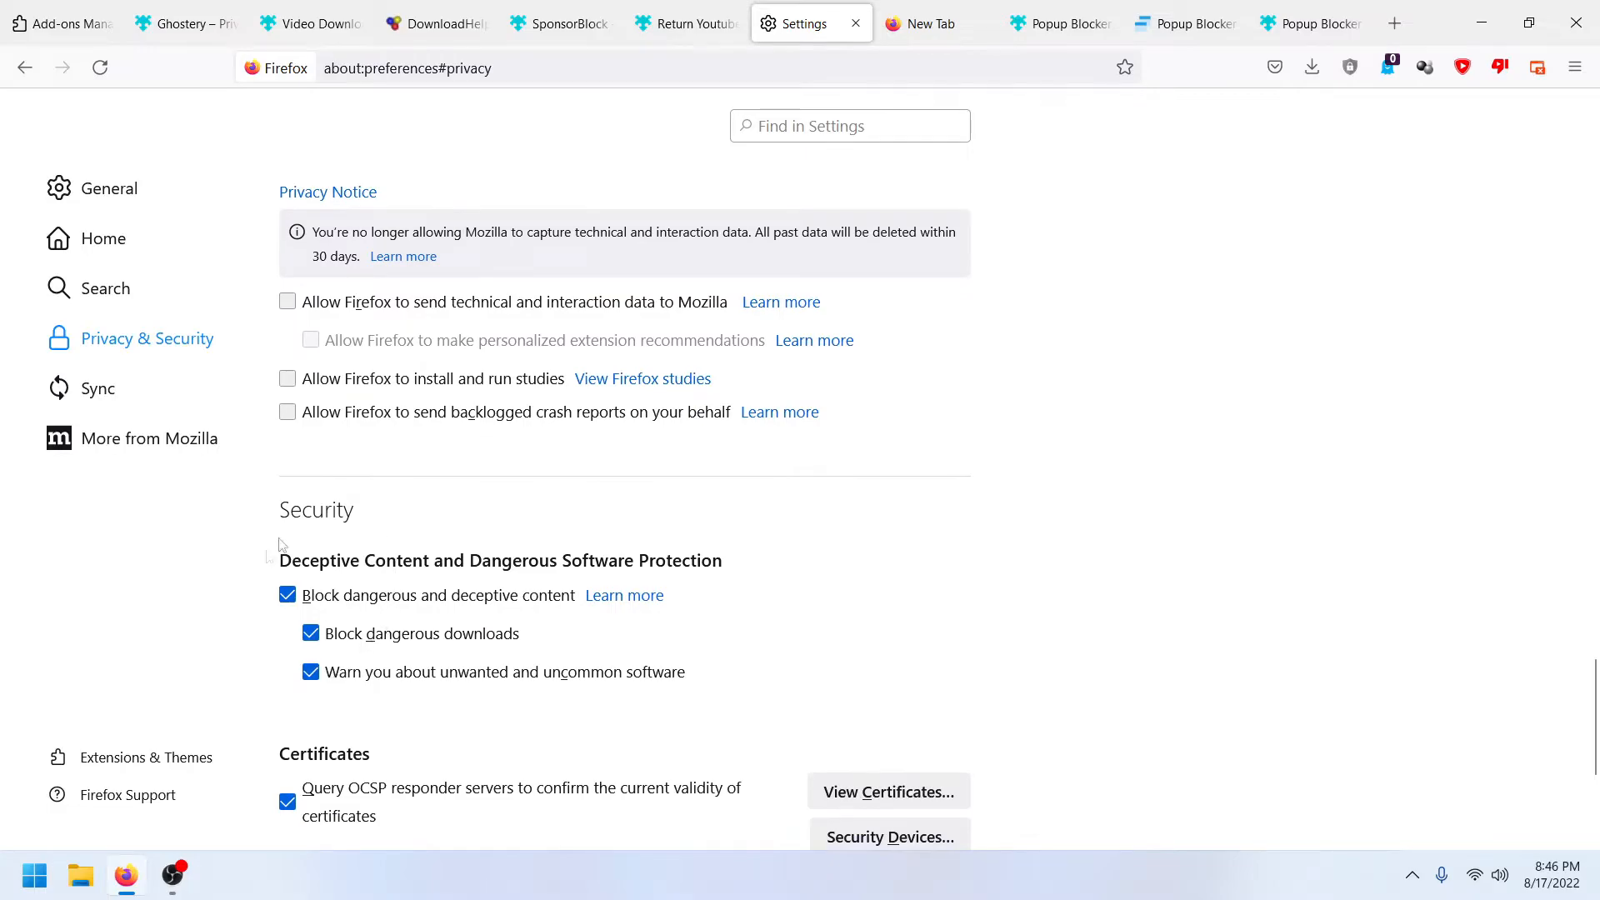
scroll(468, 584, "down", 1)
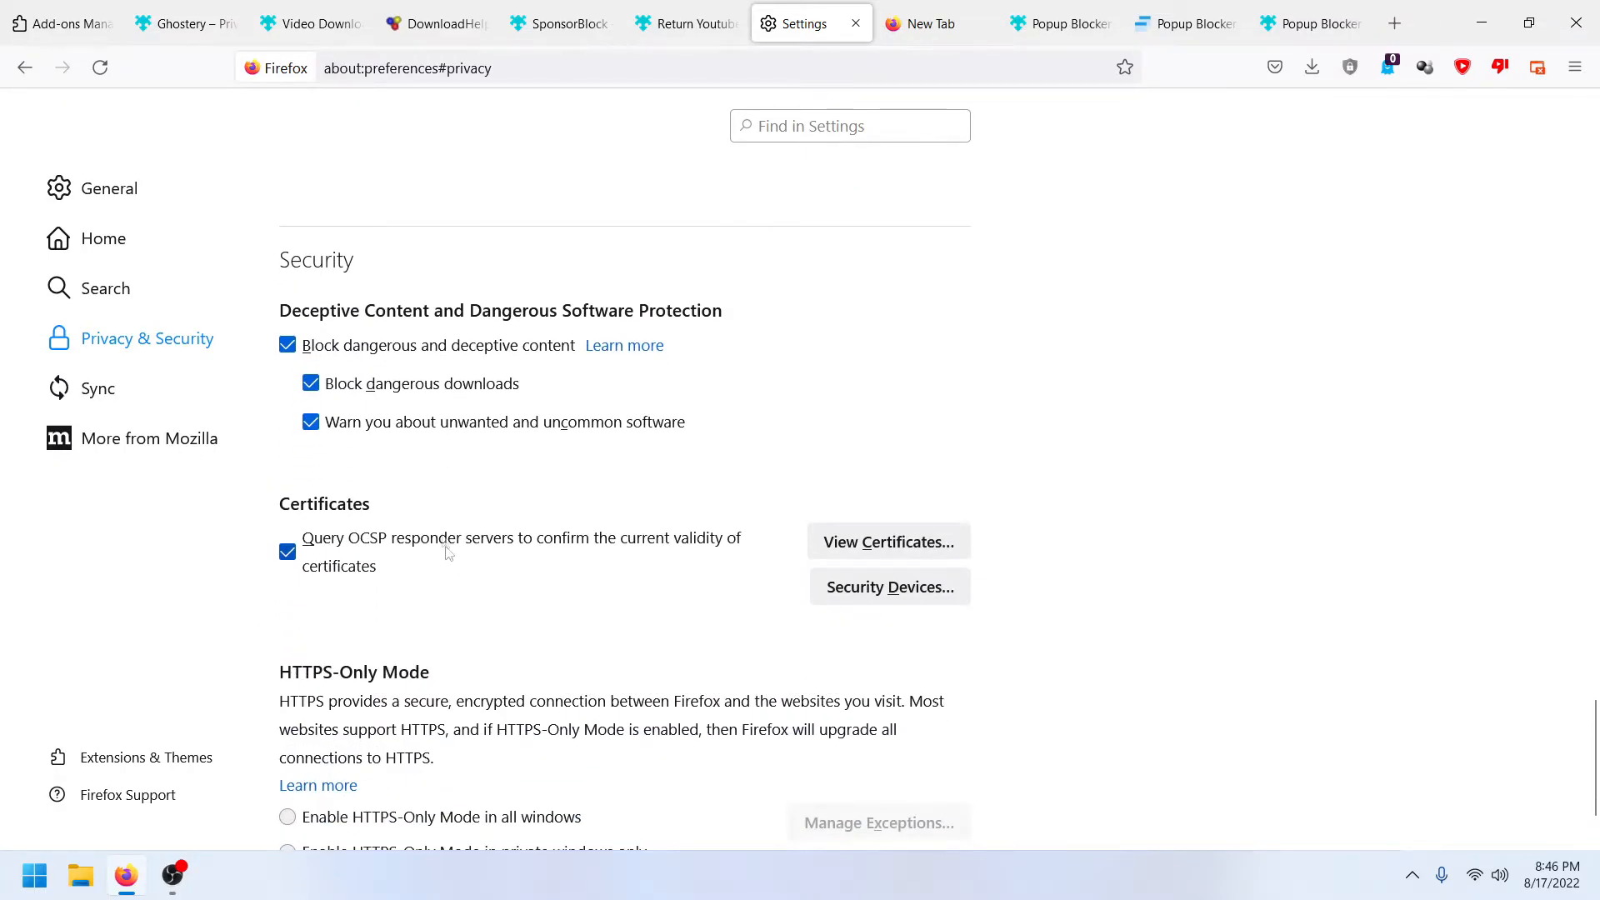
scroll(464, 575, "down", 1)
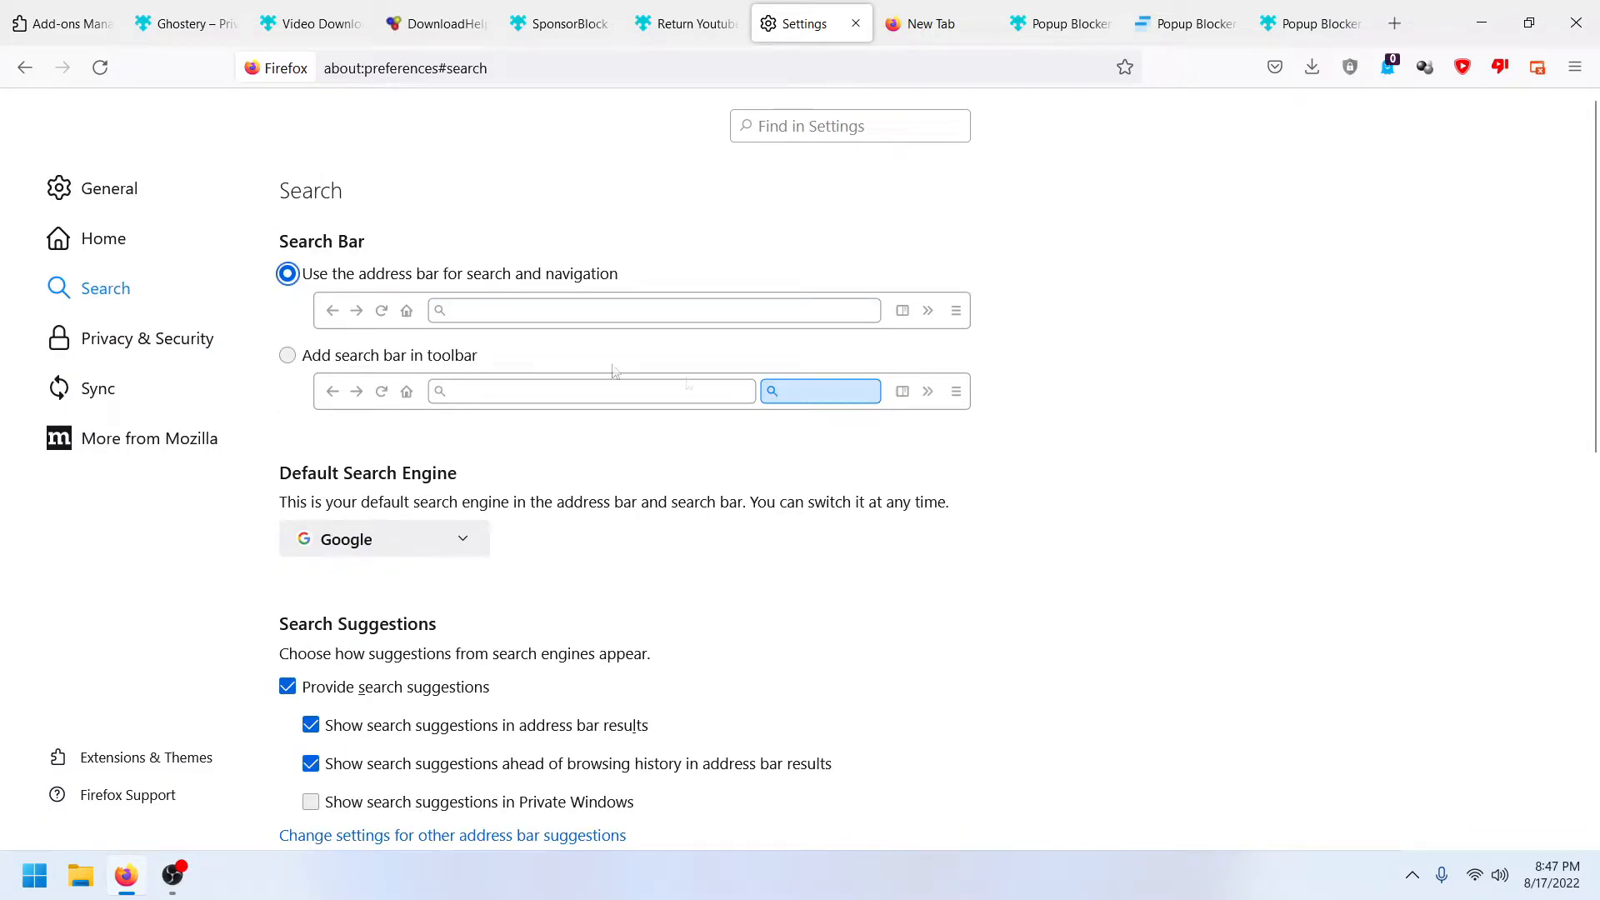
Step: Add the search bar to the toolbar and keep Google as the default search engine
left_click(321, 361)
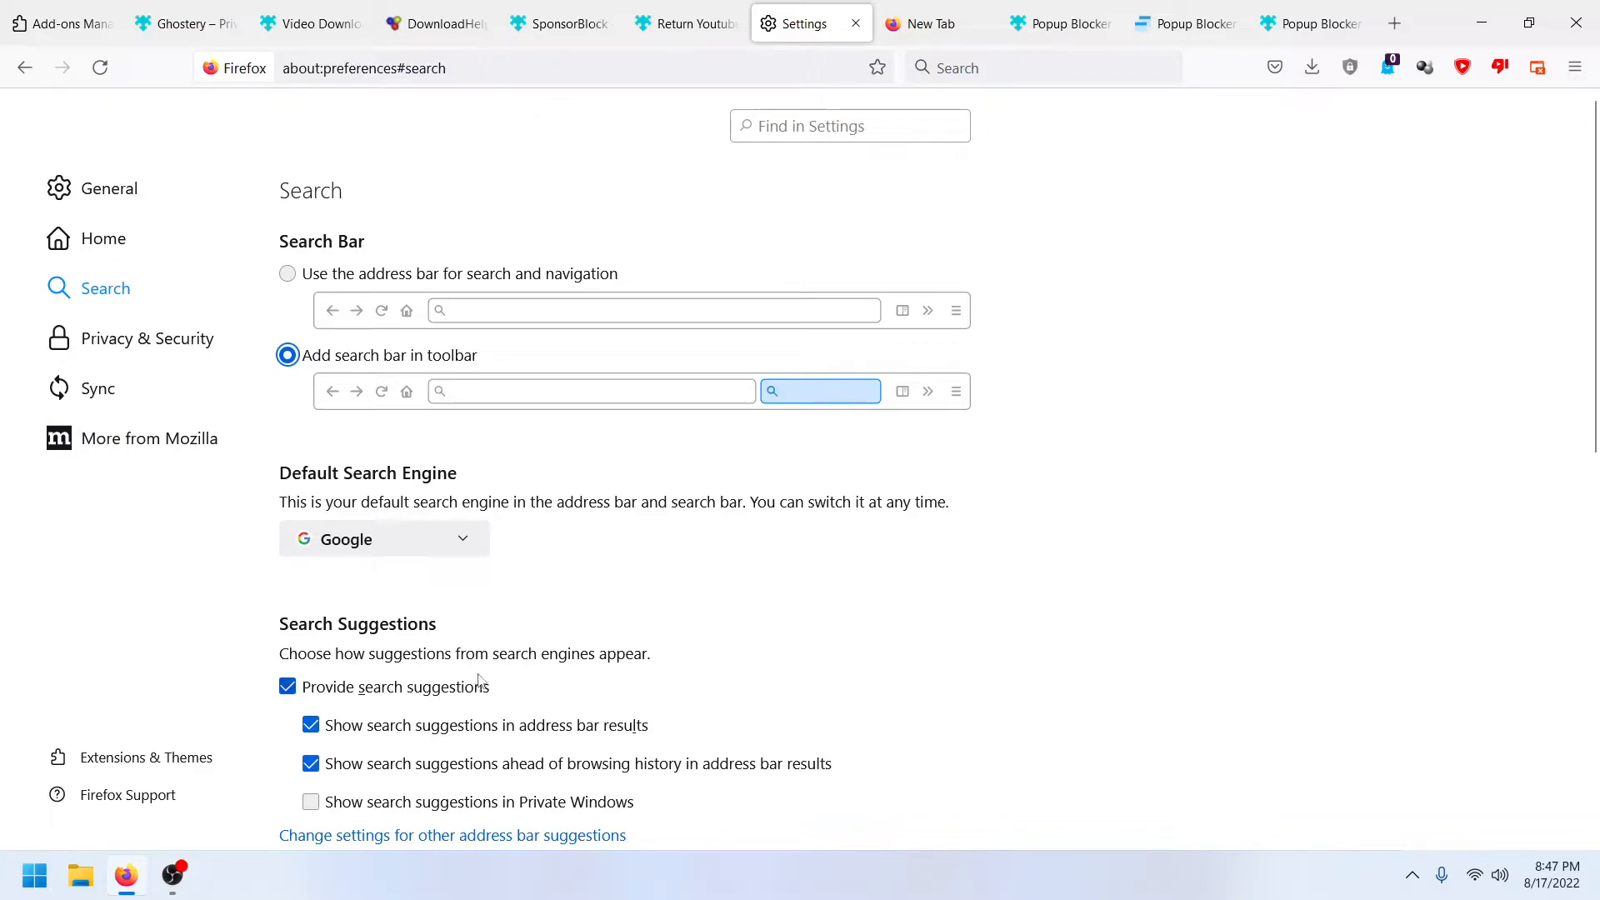
left_click(386, 545)
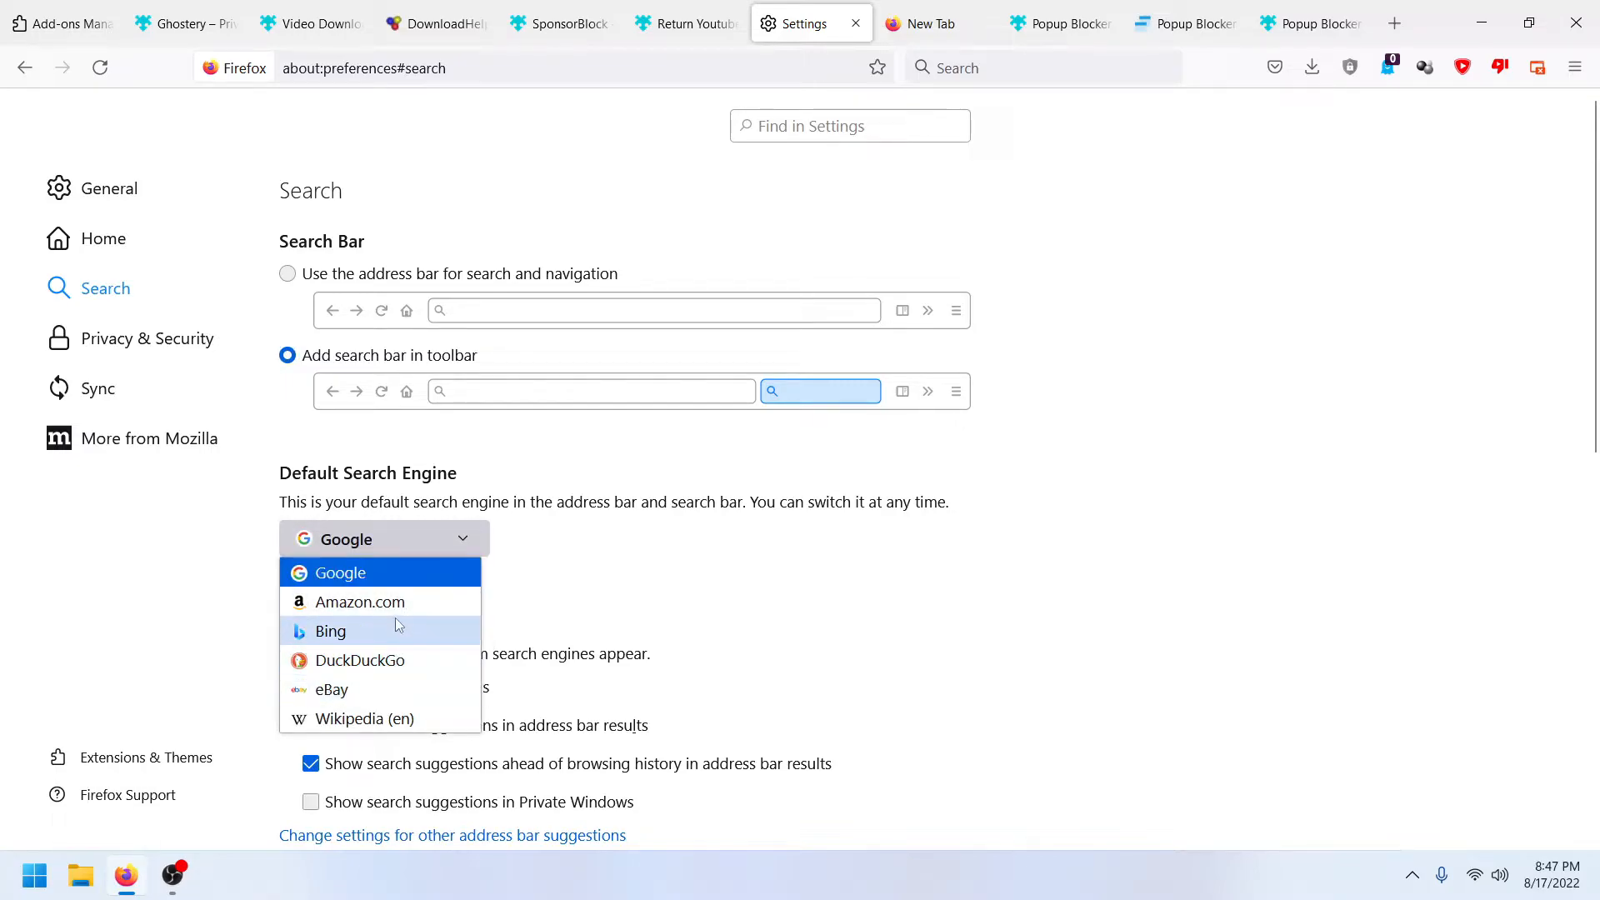
left_click(315, 580)
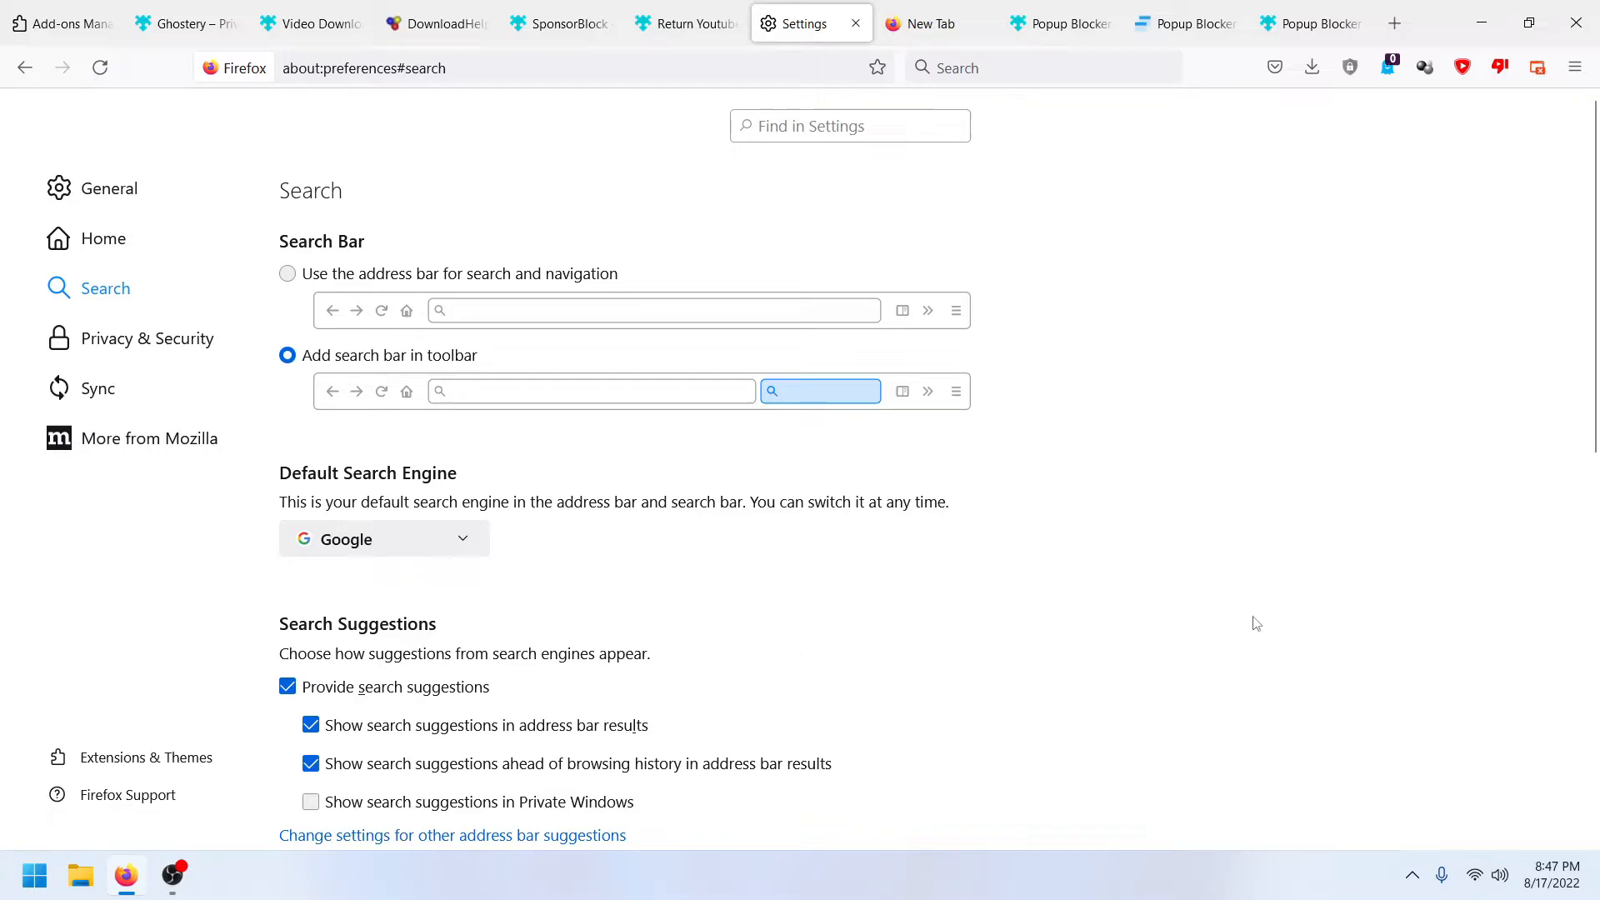
Step: Toggle the Amazon.com, Google and DuckDuckGo entries in the Search Shortcuts list
scroll(1184, 633, "down", 2)
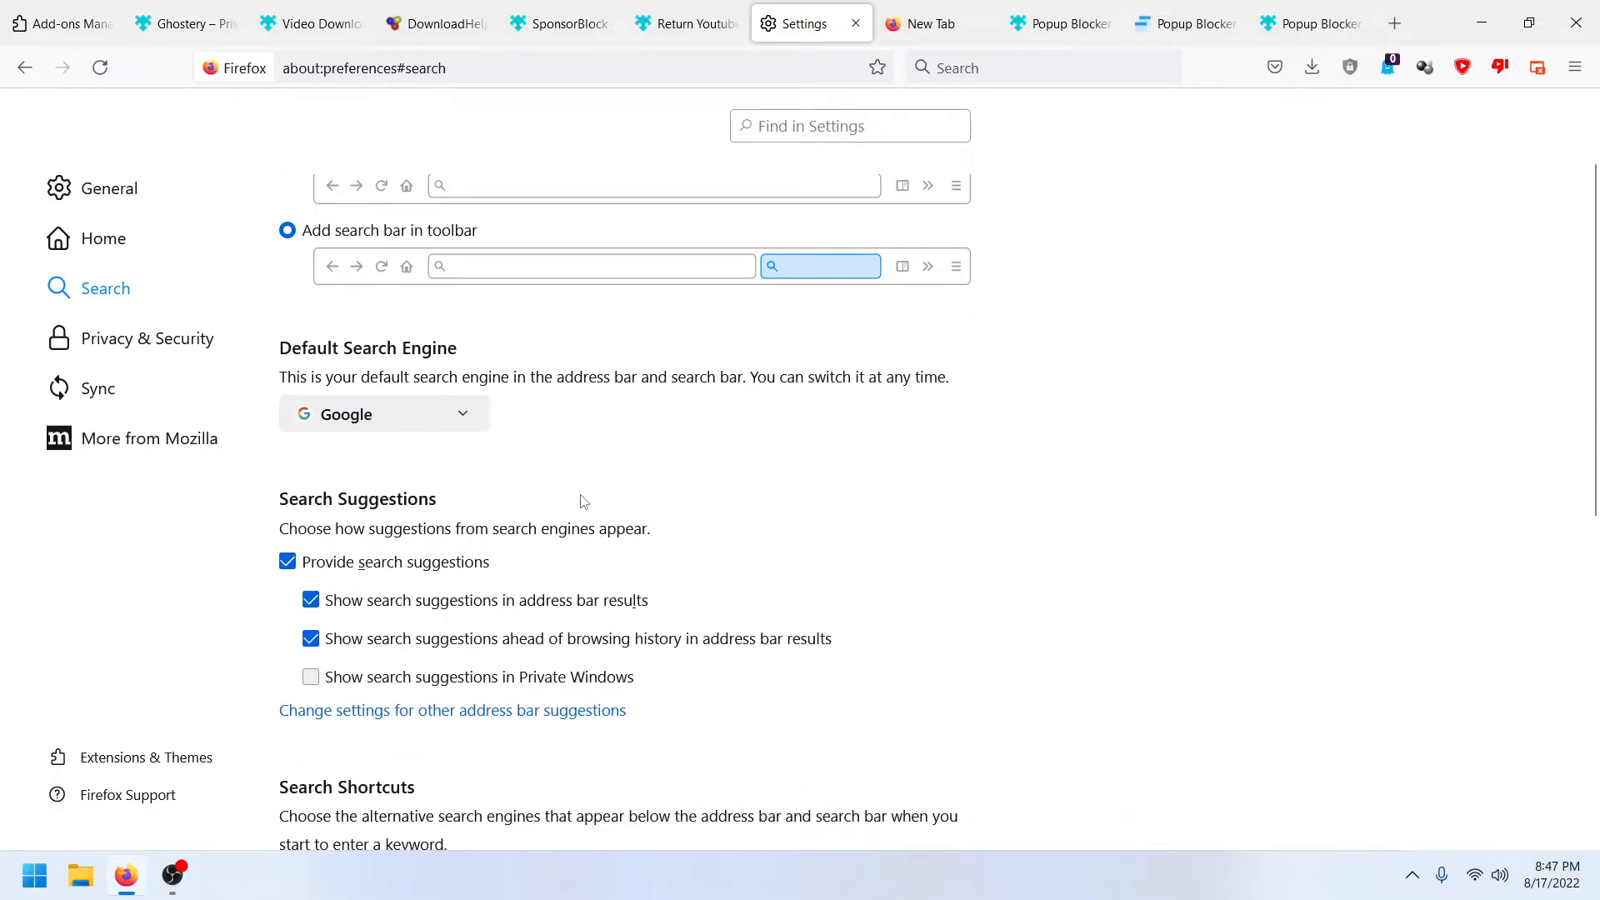
scroll(579, 498, "down", 8)
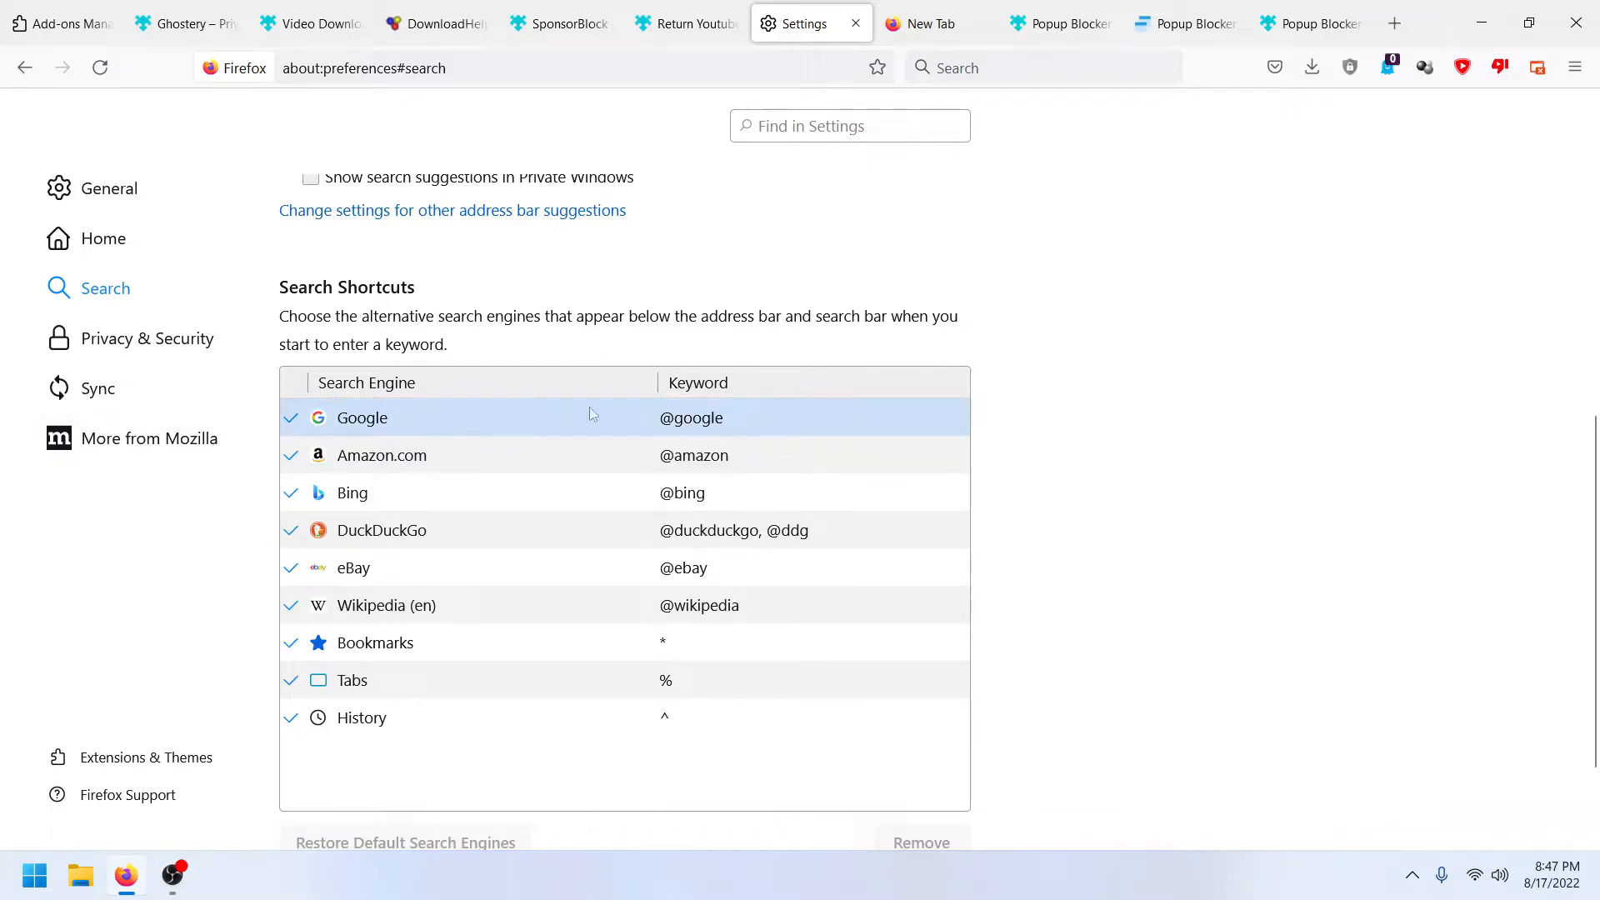
left_click(1041, 71)
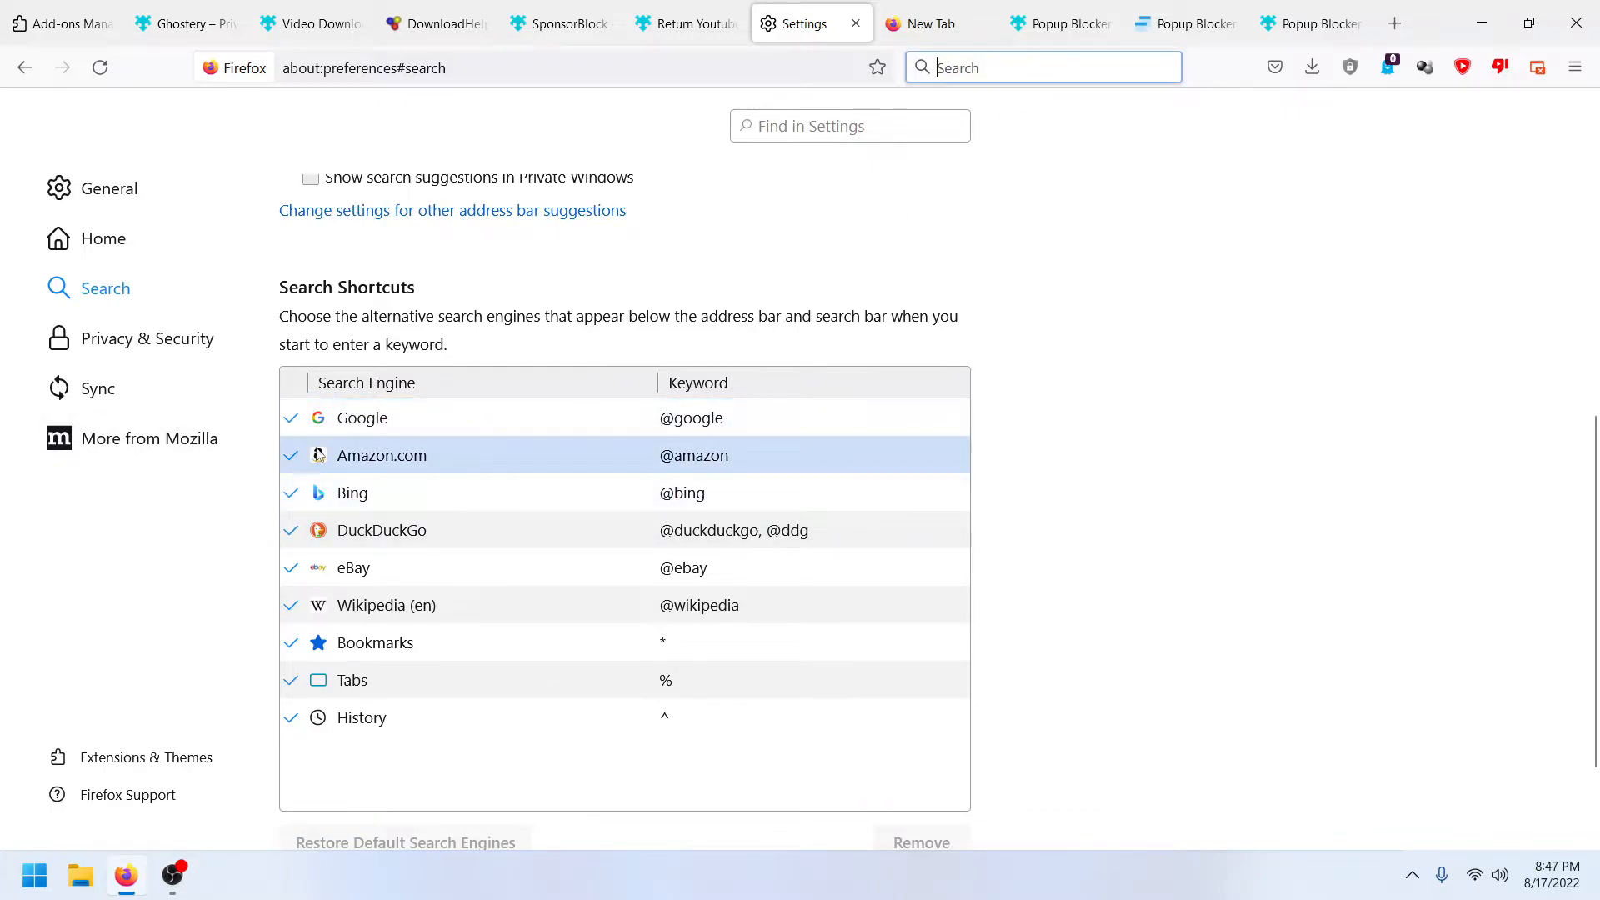
left_click(291, 455)
left_click(291, 417)
left_click(291, 530)
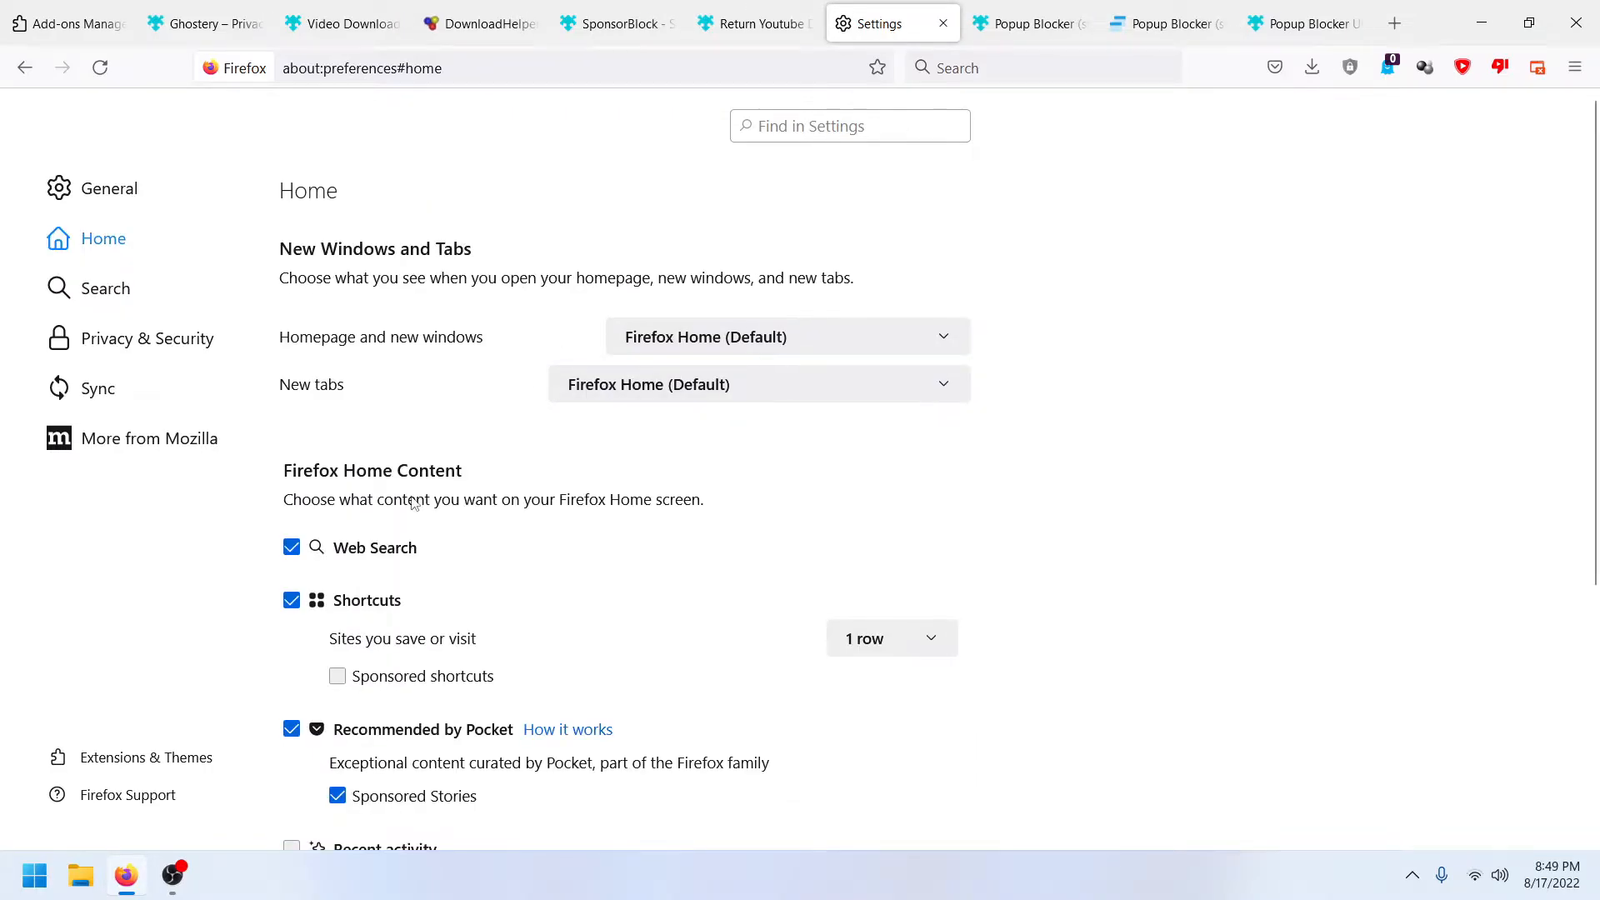
Step: Turn Recommended by Pocket off and back on in the Firefox Home content settings
scroll(575, 458, "down", 1)
scroll(454, 493, "up", 1)
scroll(558, 502, "down", 3)
scroll(474, 484, "up", 1)
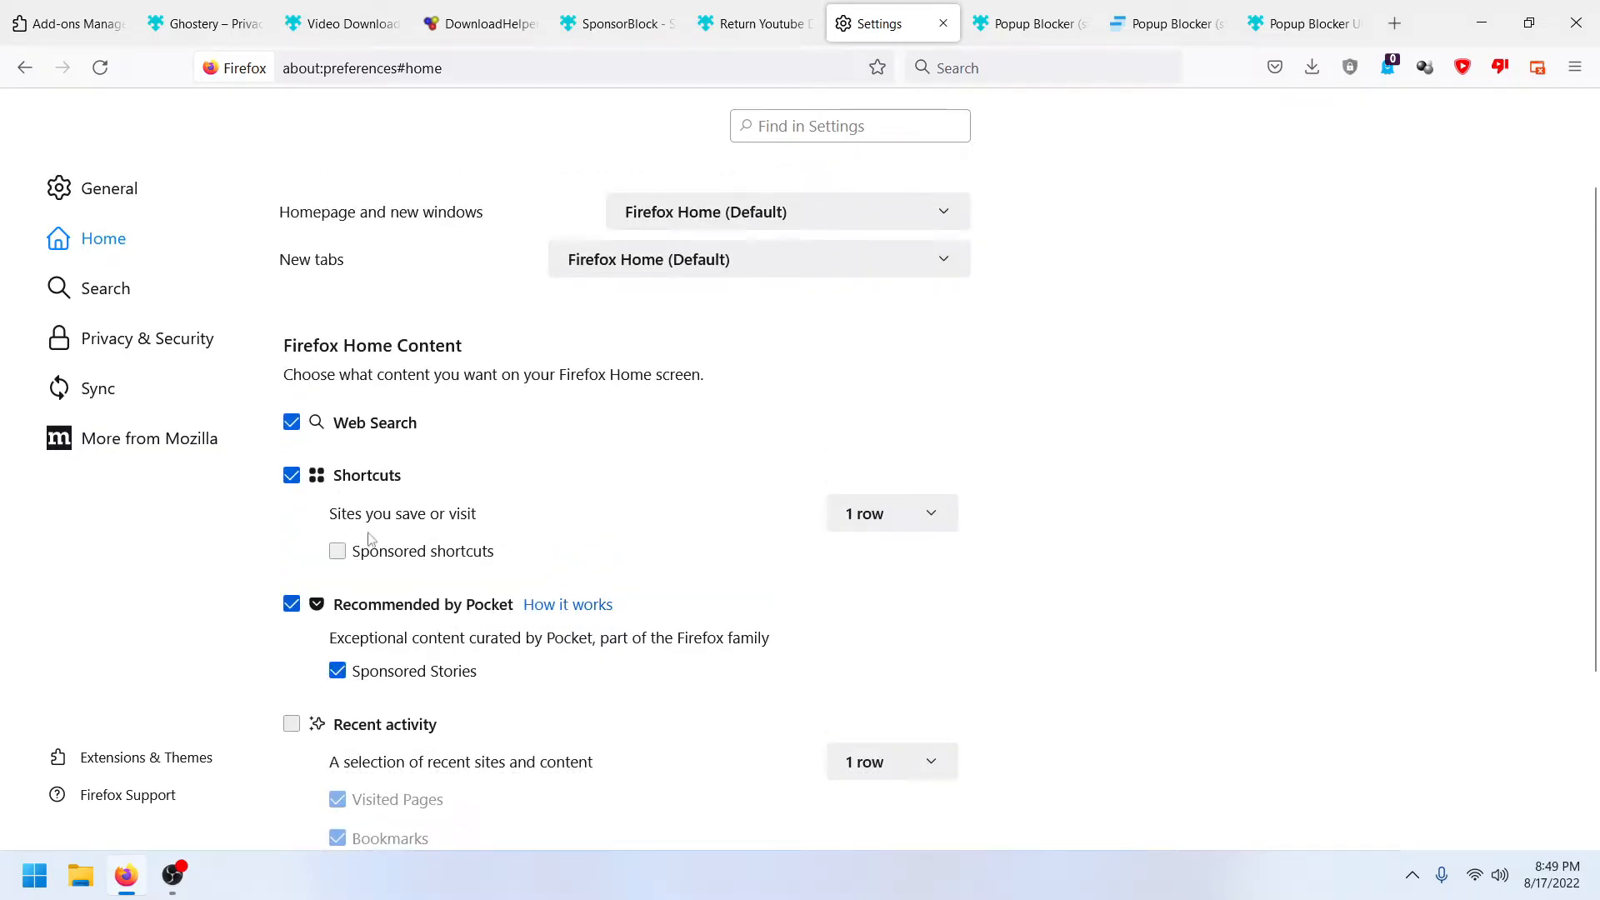
scroll(287, 488, "down", 1)
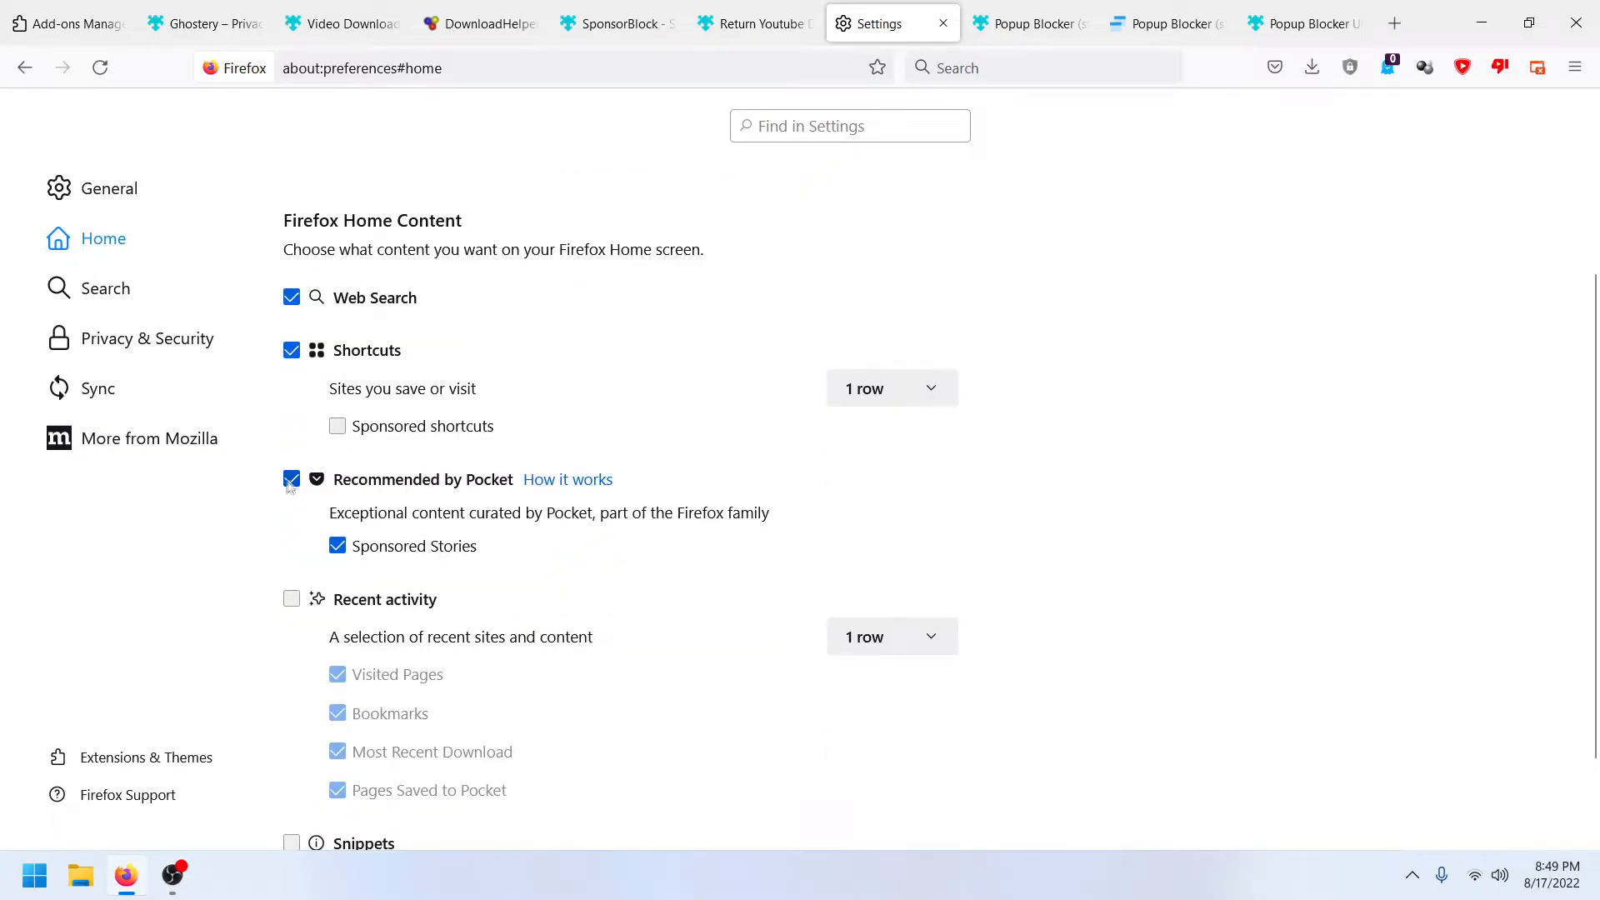
left_click(294, 481)
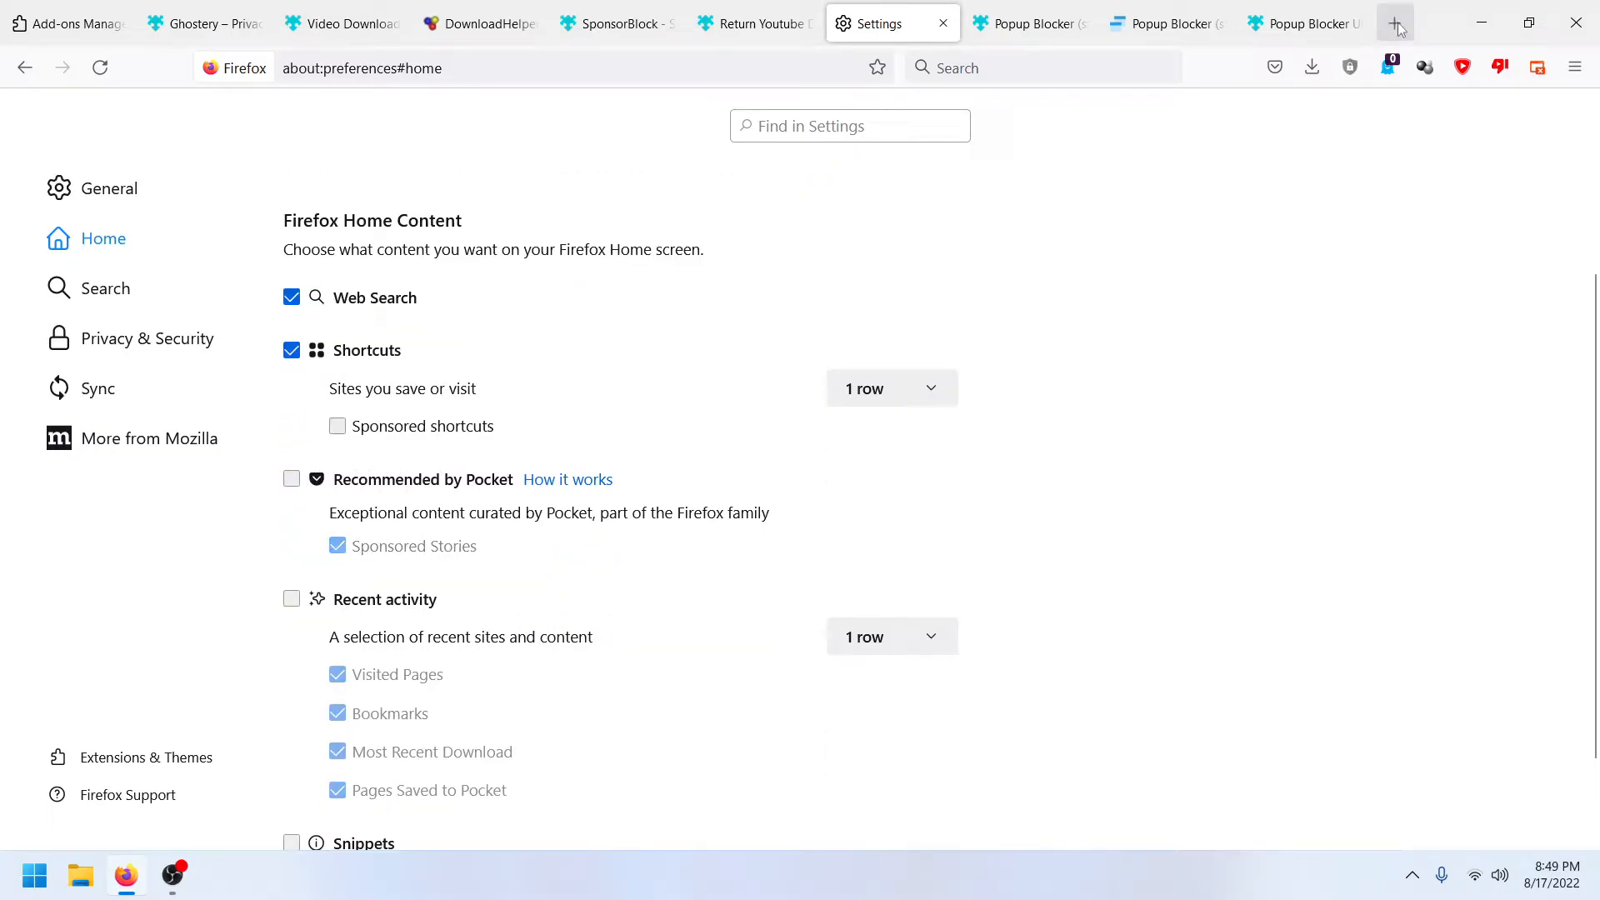
left_click(291, 478)
Step: Open a new tab and examine the Pocket recommendations and sponsored stories below the shortcuts
left_click(1395, 24)
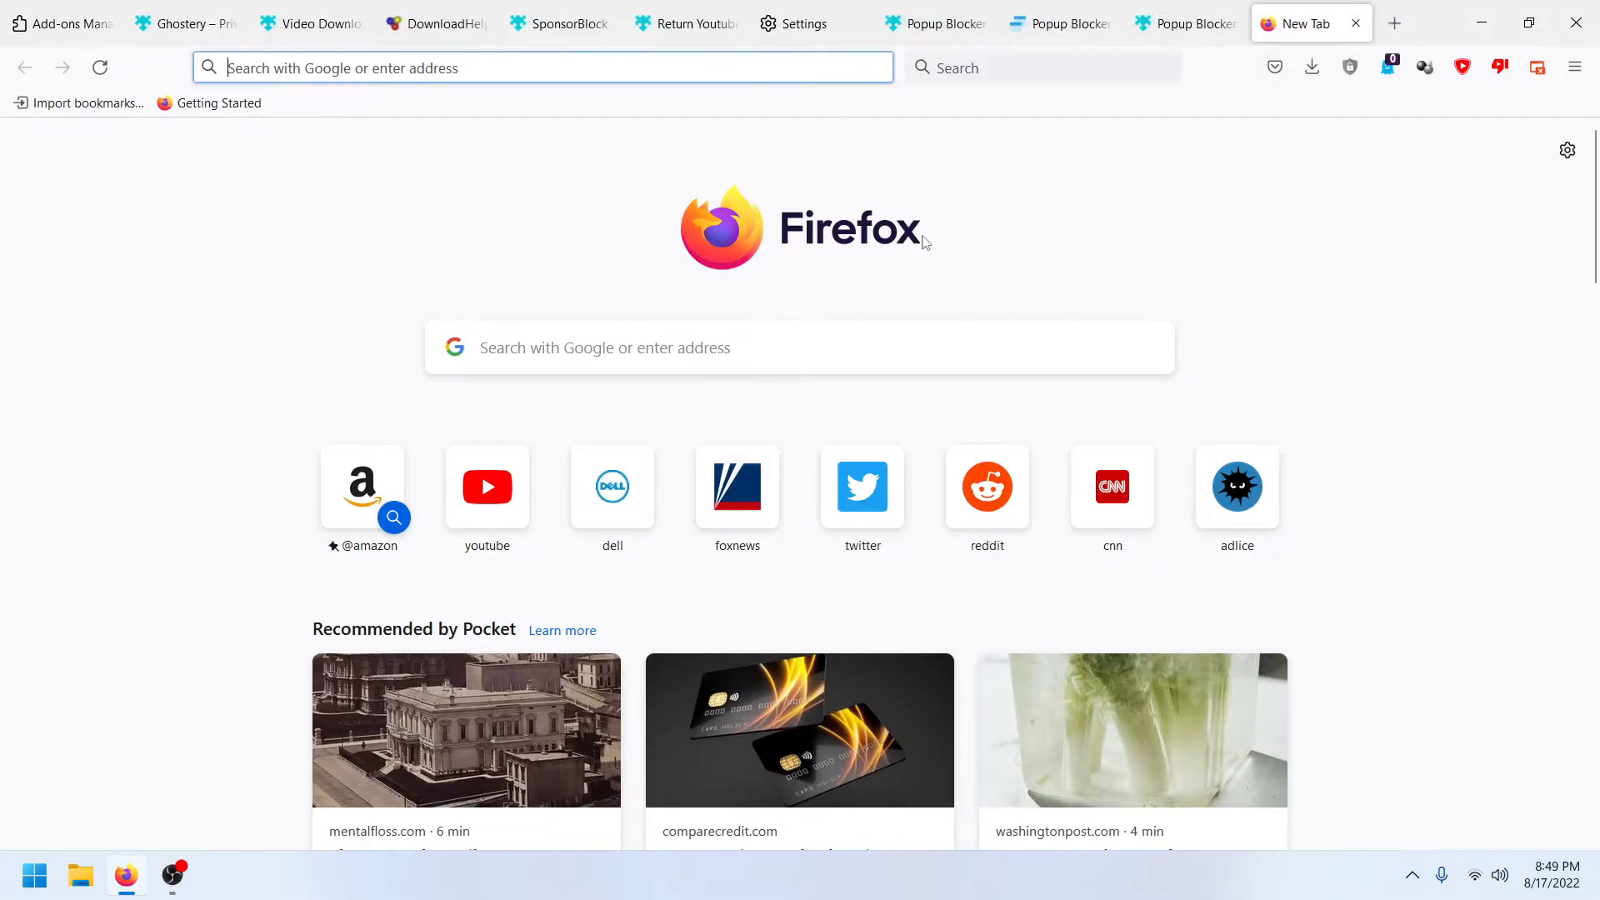
scroll(405, 371, "down", 1)
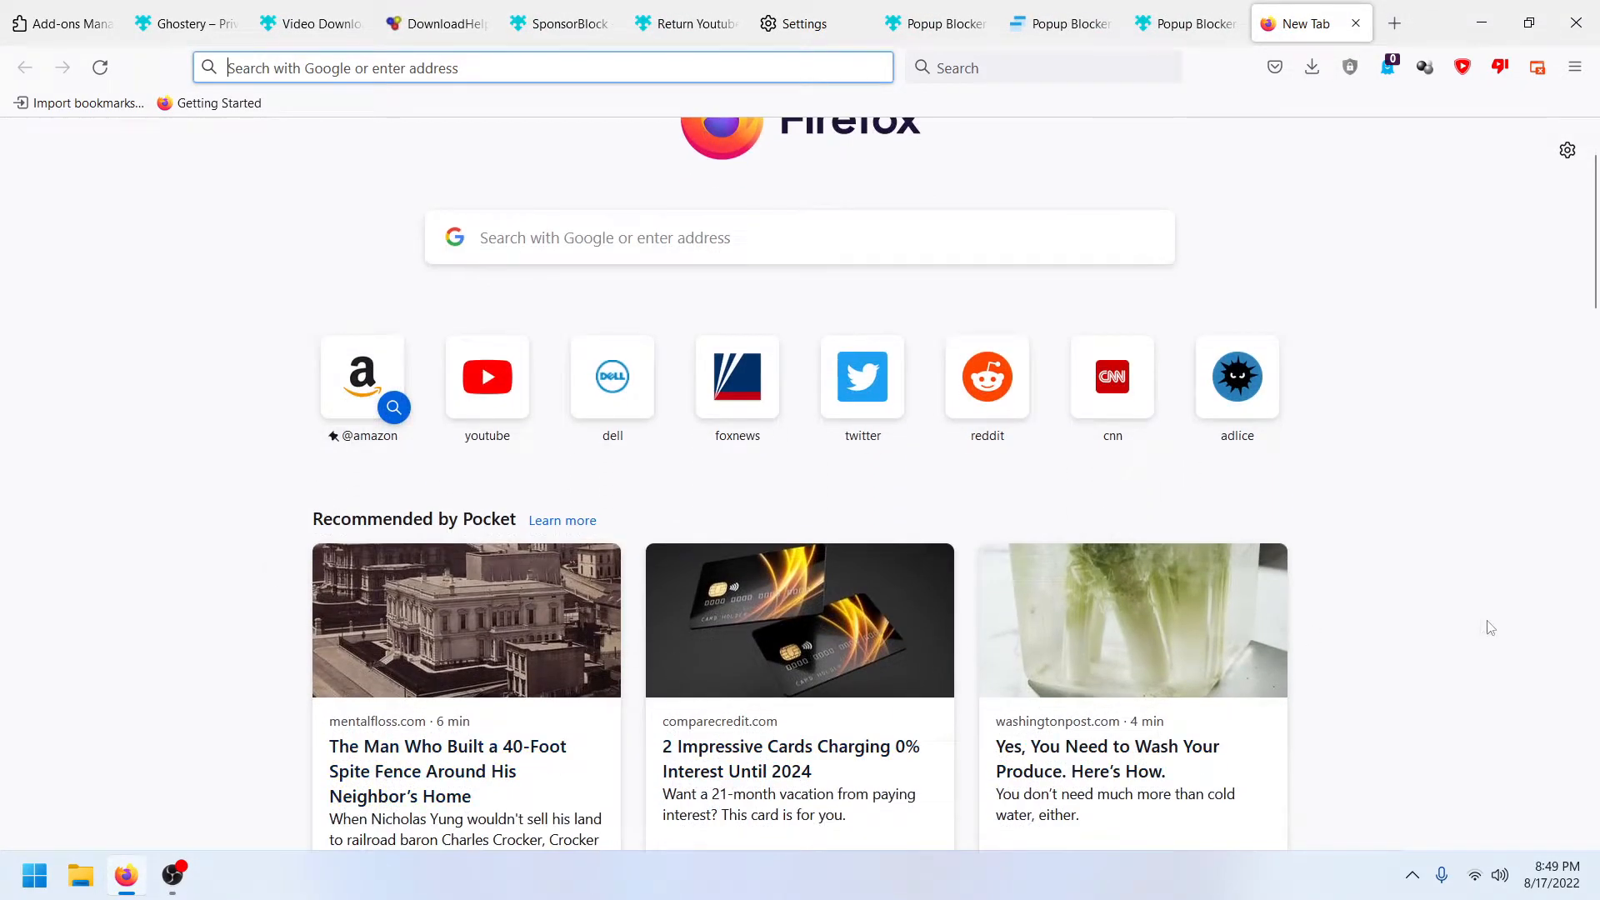
scroll(1334, 417, "down", 2)
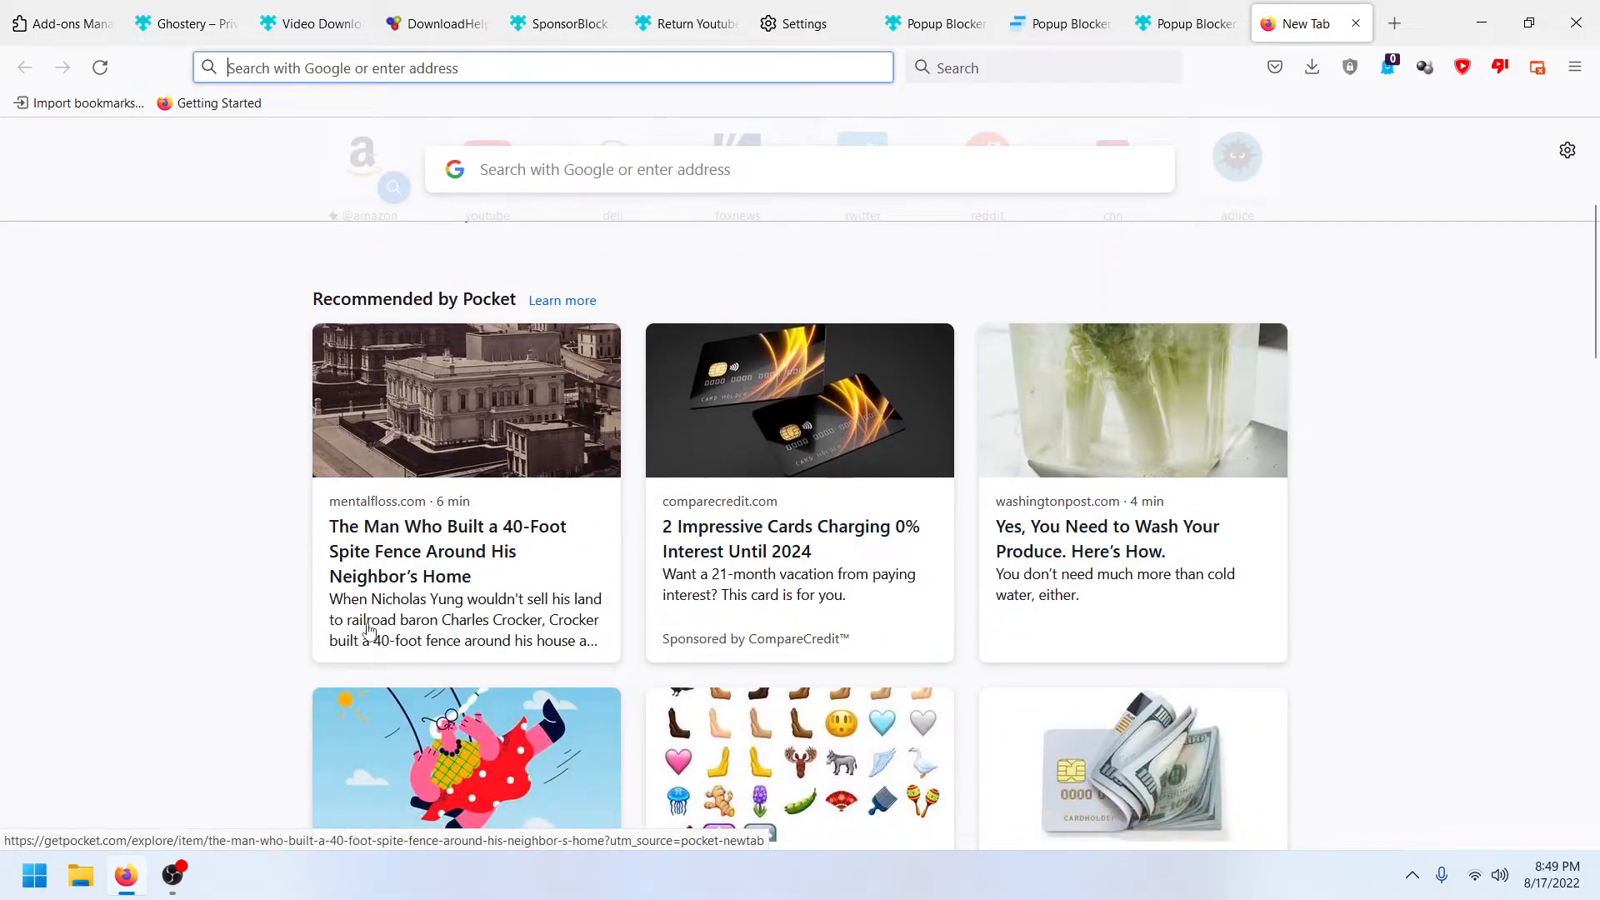
scroll(1333, 350, "up", 3)
Step: Turn off Recommended by Pocket in the Firefox Home content settings and check the new tab page
left_click(800, 23)
left_click(292, 479)
left_click(1304, 24)
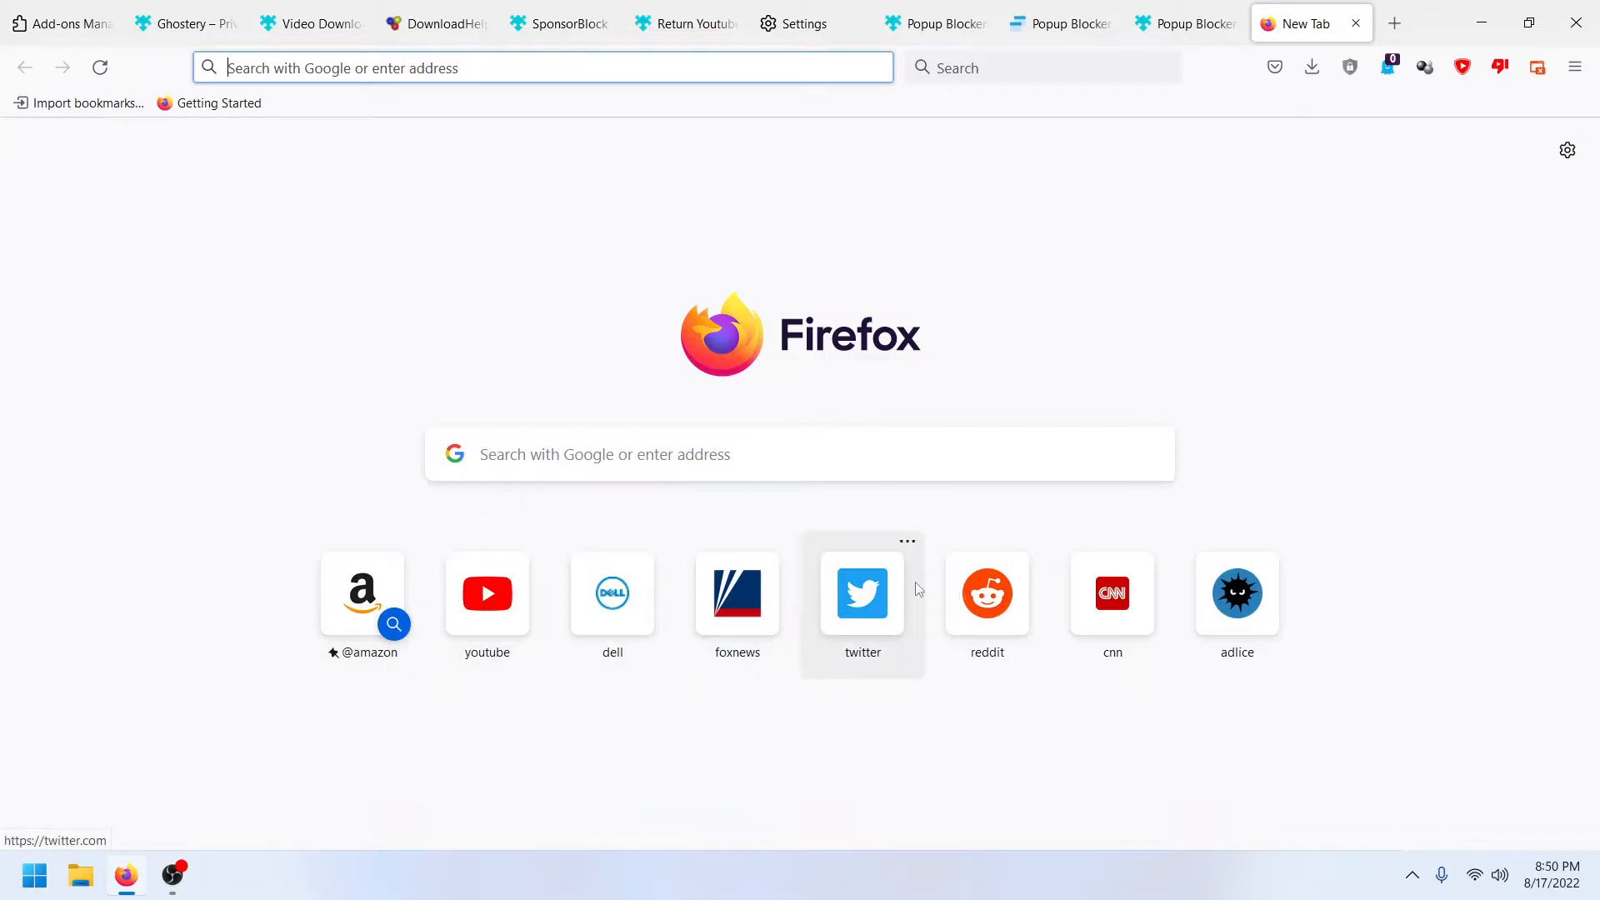
Step: Dismiss the cnn shortcut from the new tab page and close that tab
right_click(1148, 602)
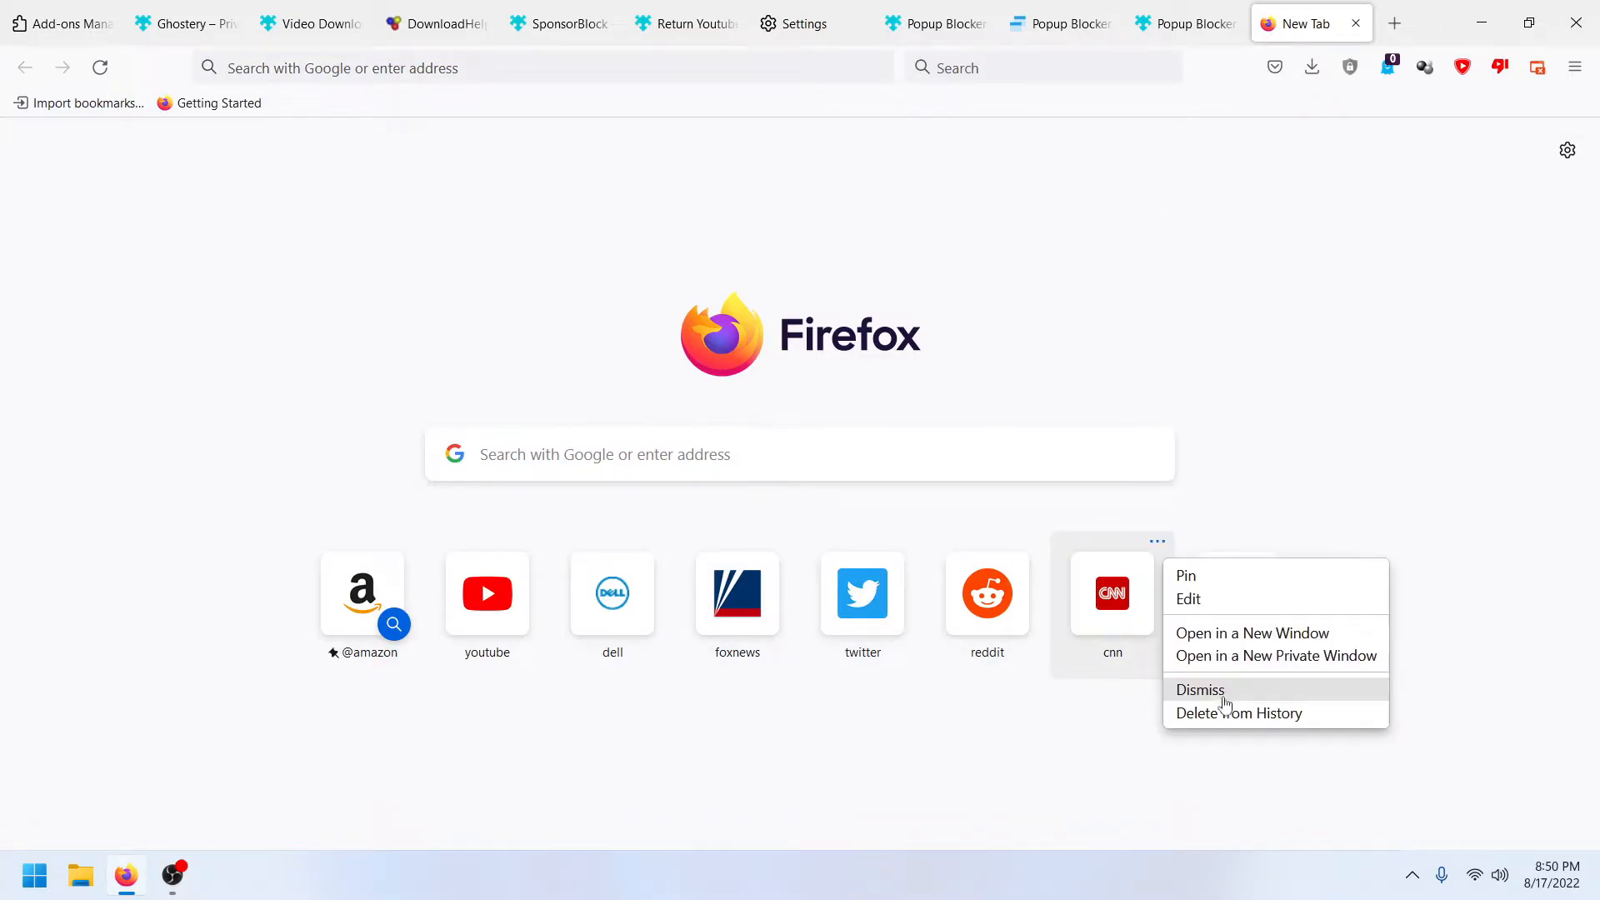
left_click(1225, 694)
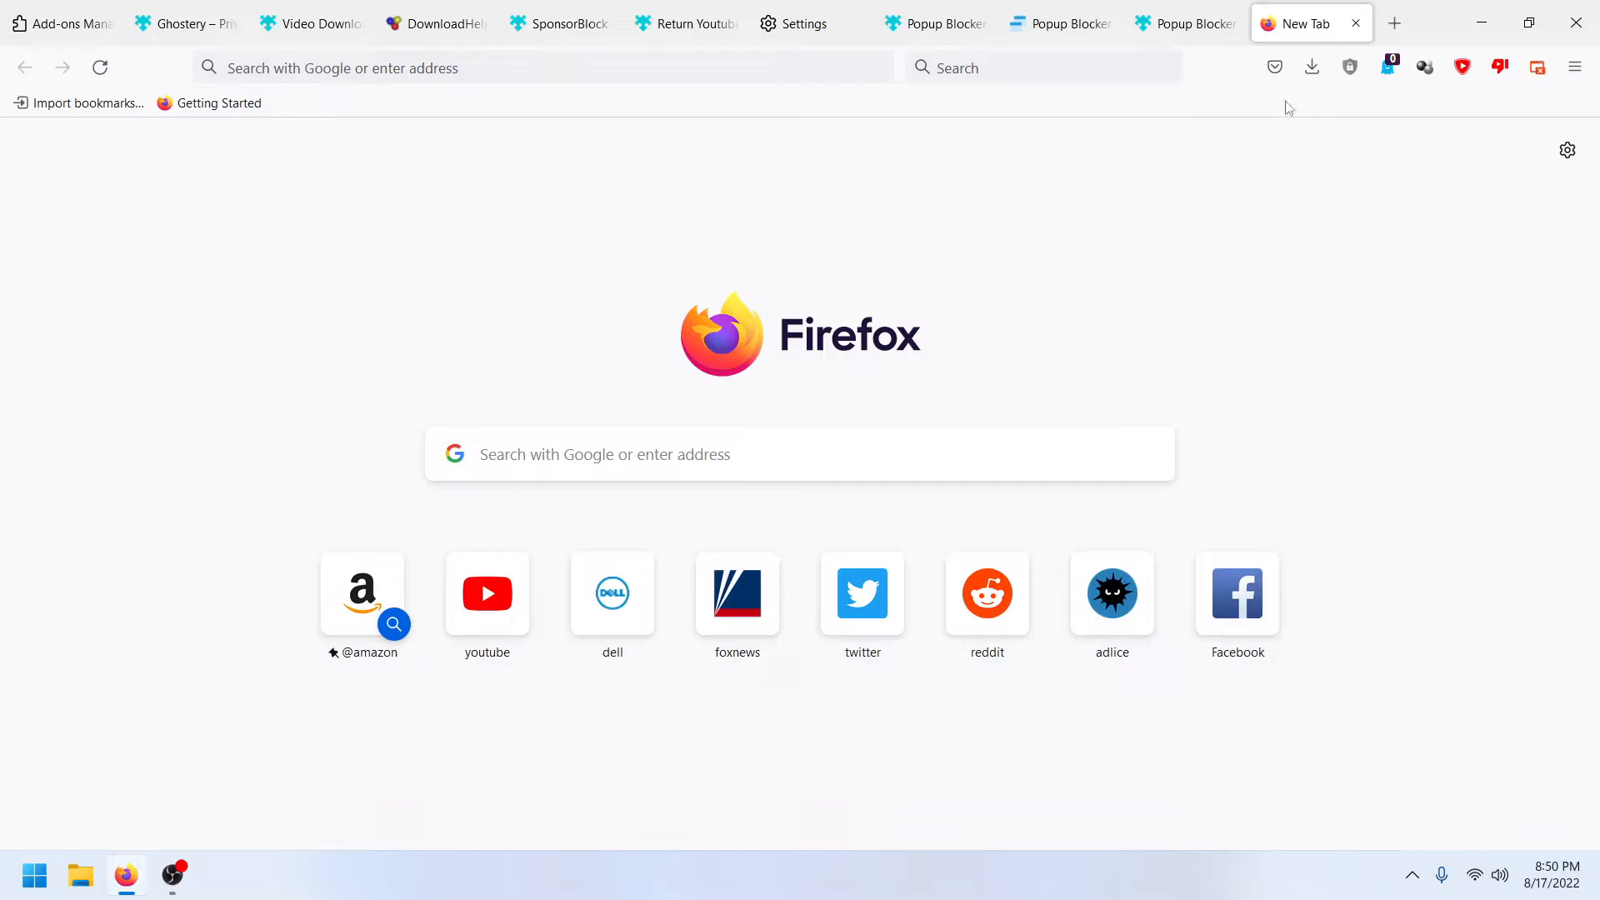
key("ctrl+w")
Step: Preview the Dark website appearance in the General settings and switch the appearance to Firefox theme
left_click(867, 463)
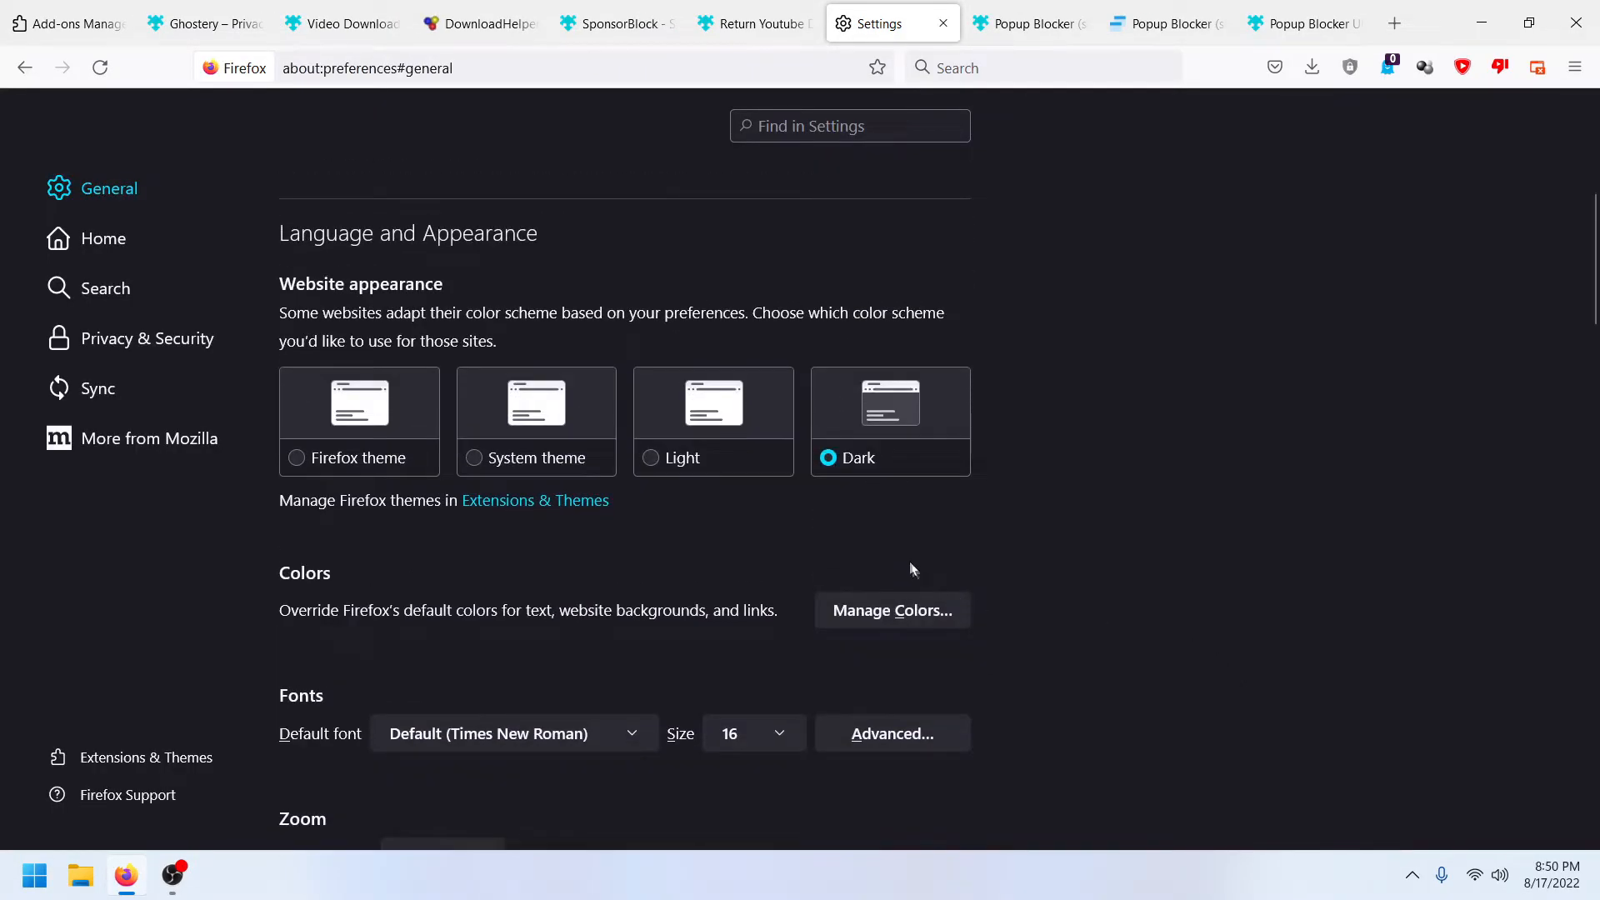
left_click(392, 456)
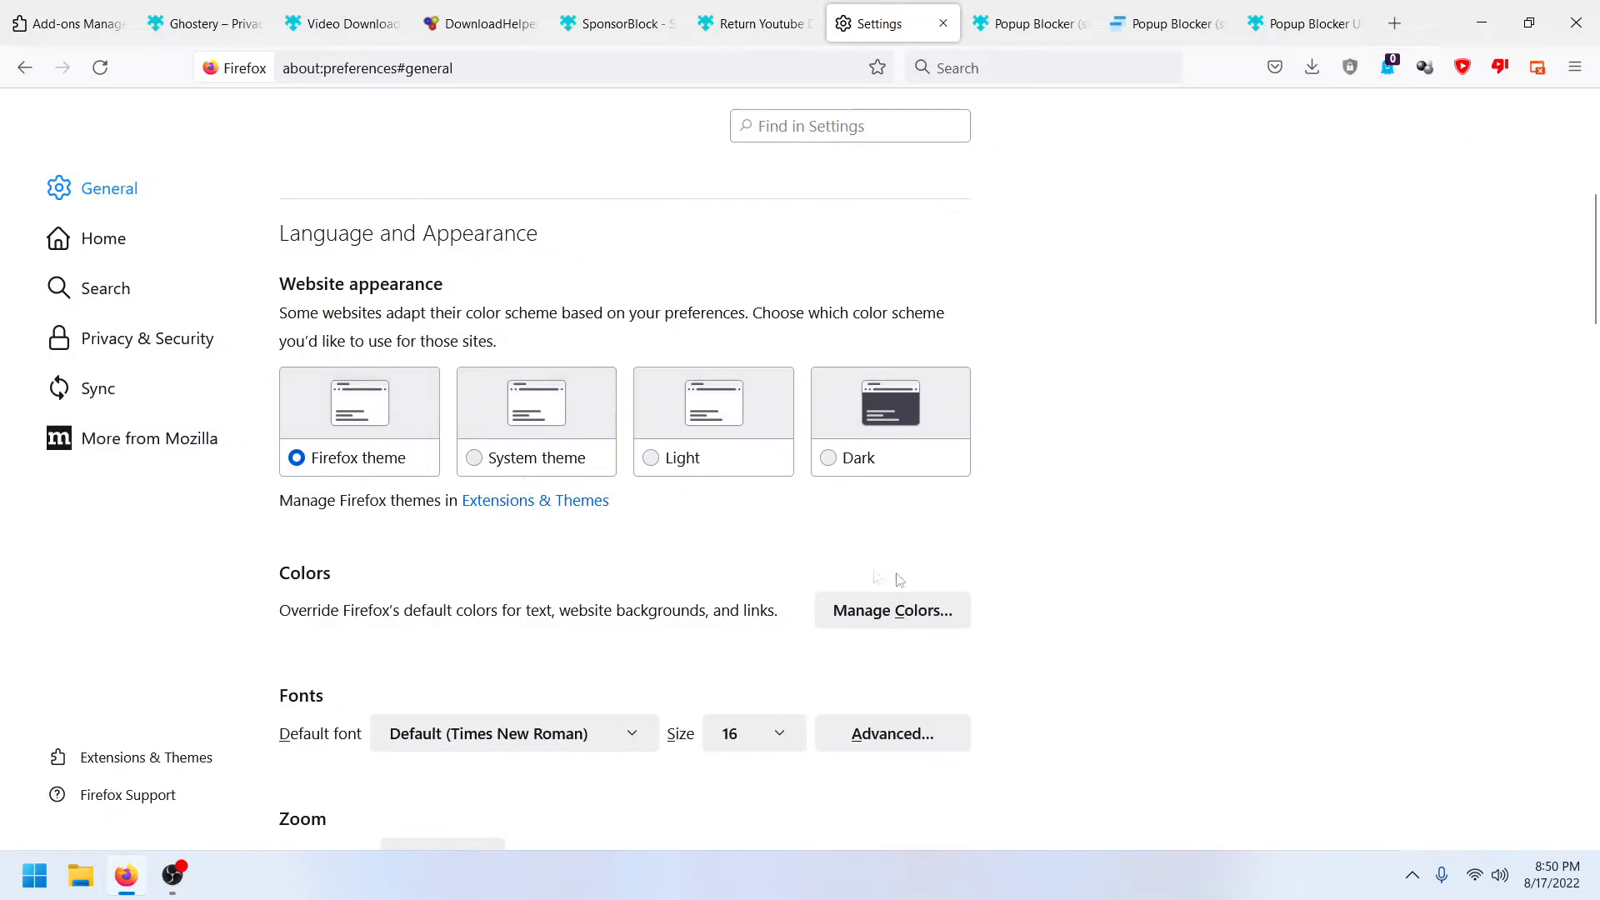
scroll(899, 579, "down", 2)
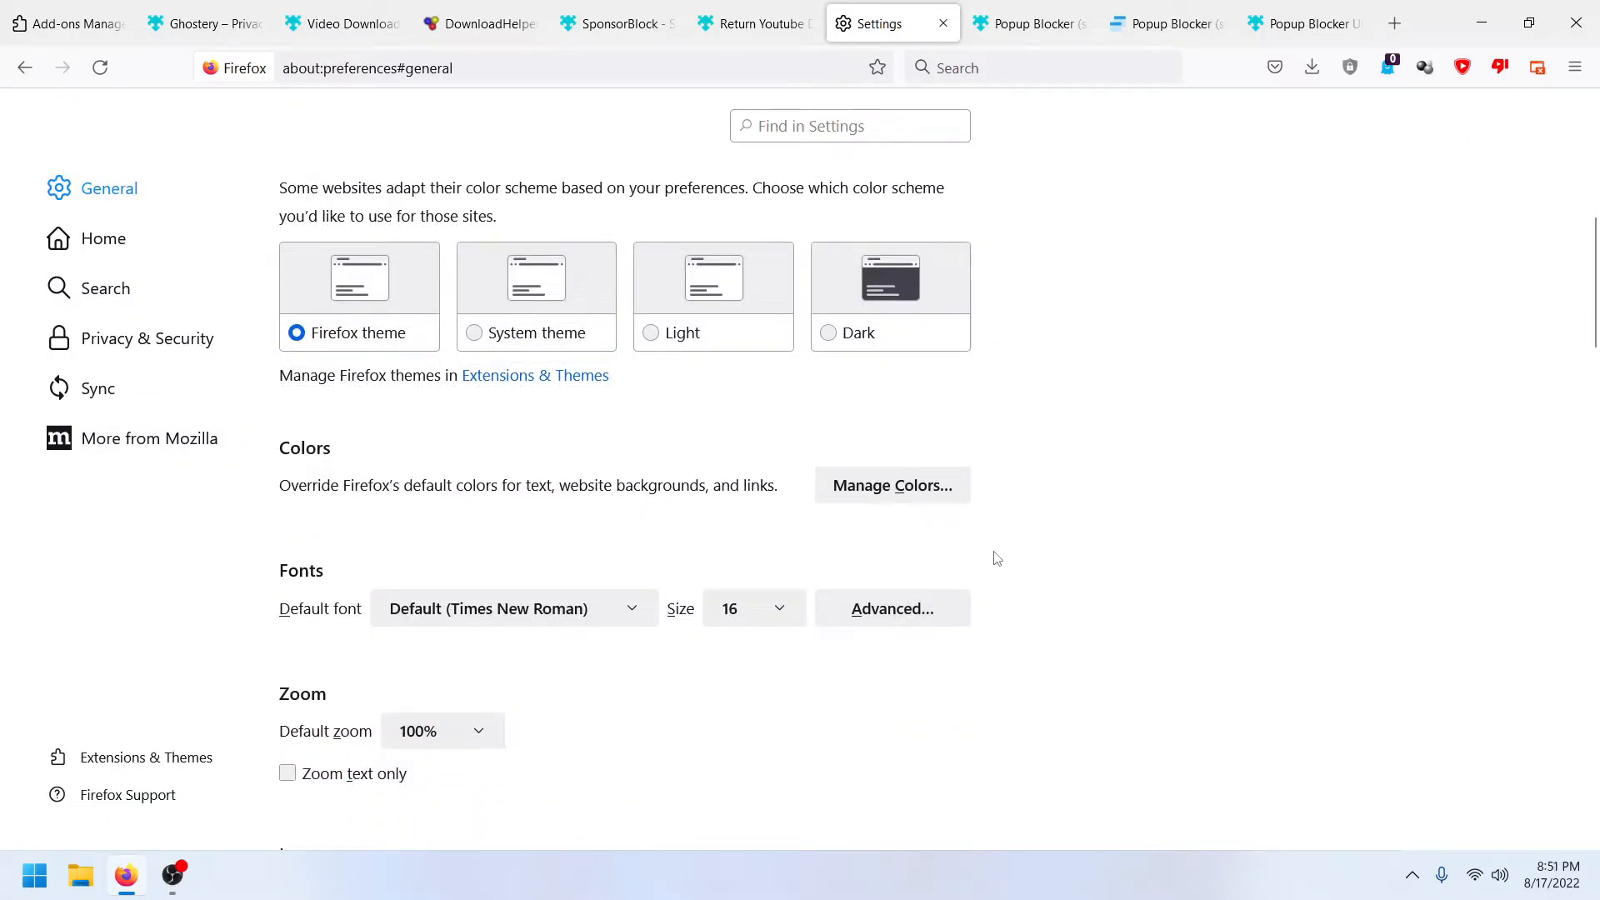
scroll(997, 558, "down", 2)
scroll(461, 329, "up", 3)
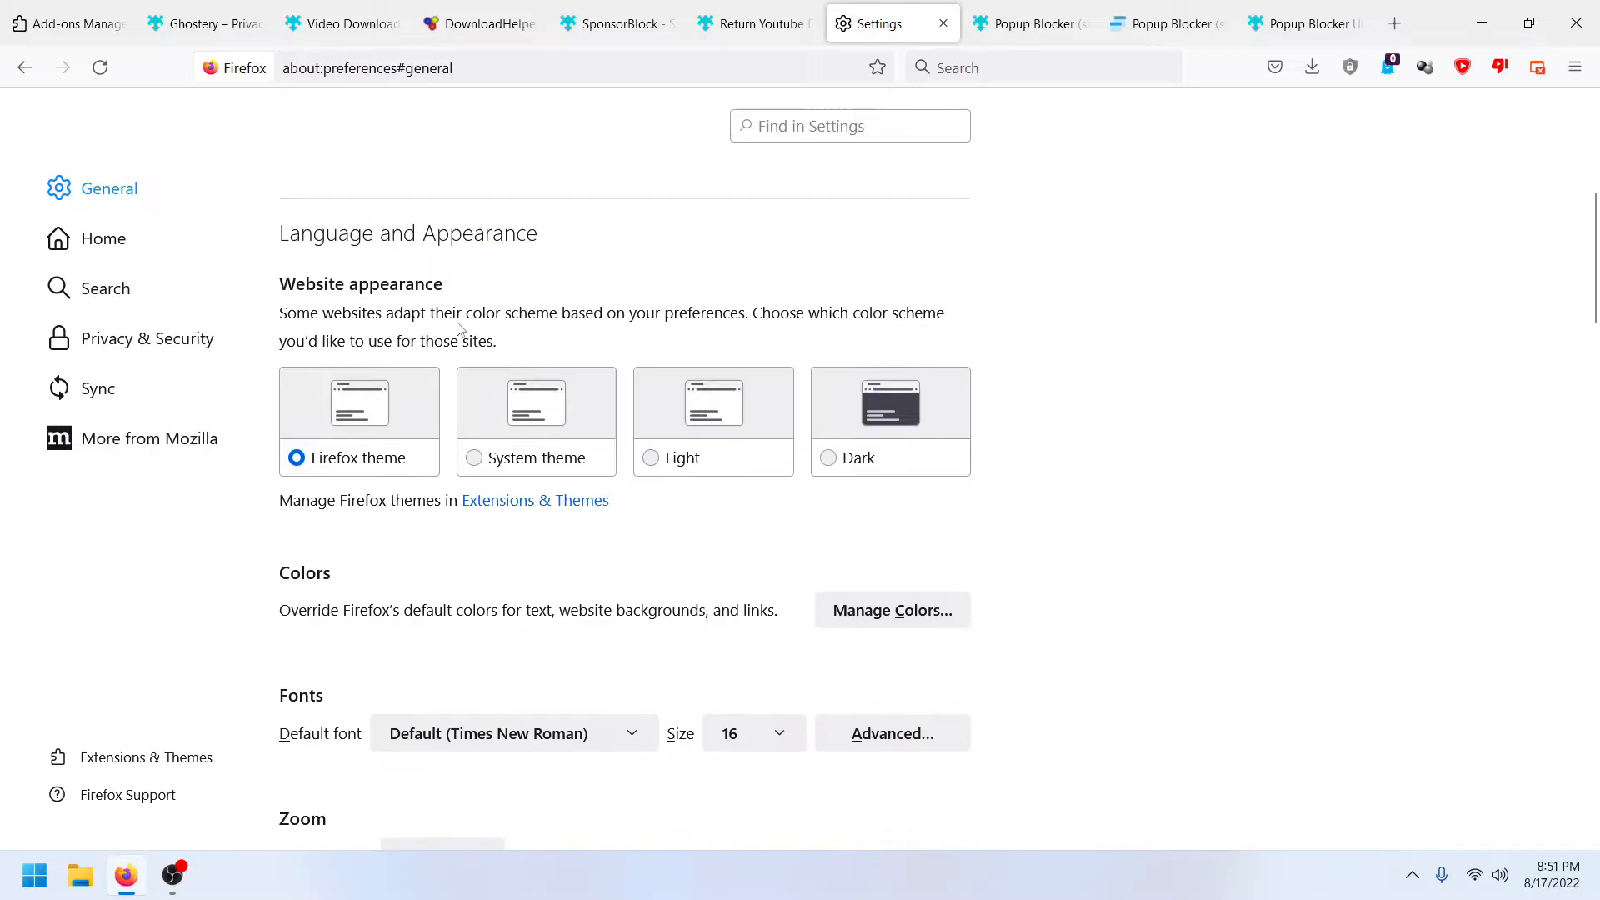
Step: Preview default zoom levels of 30%, 90% and 80% in the General settings and restore the zoom to 100%
scroll(1236, 679, "down", 5)
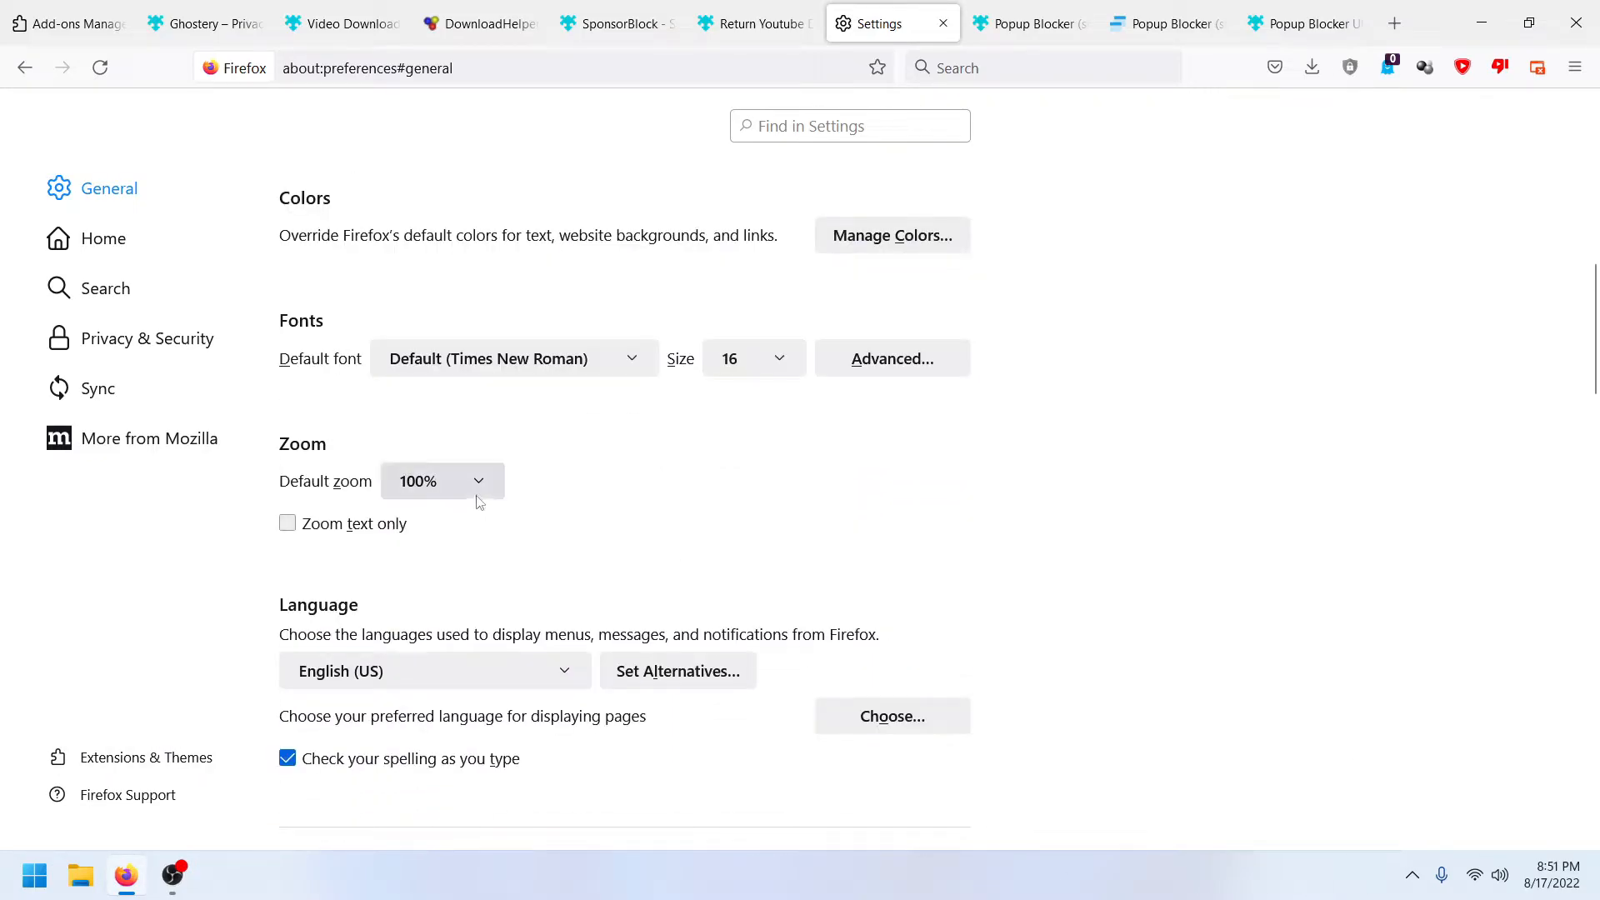
left_click(479, 482)
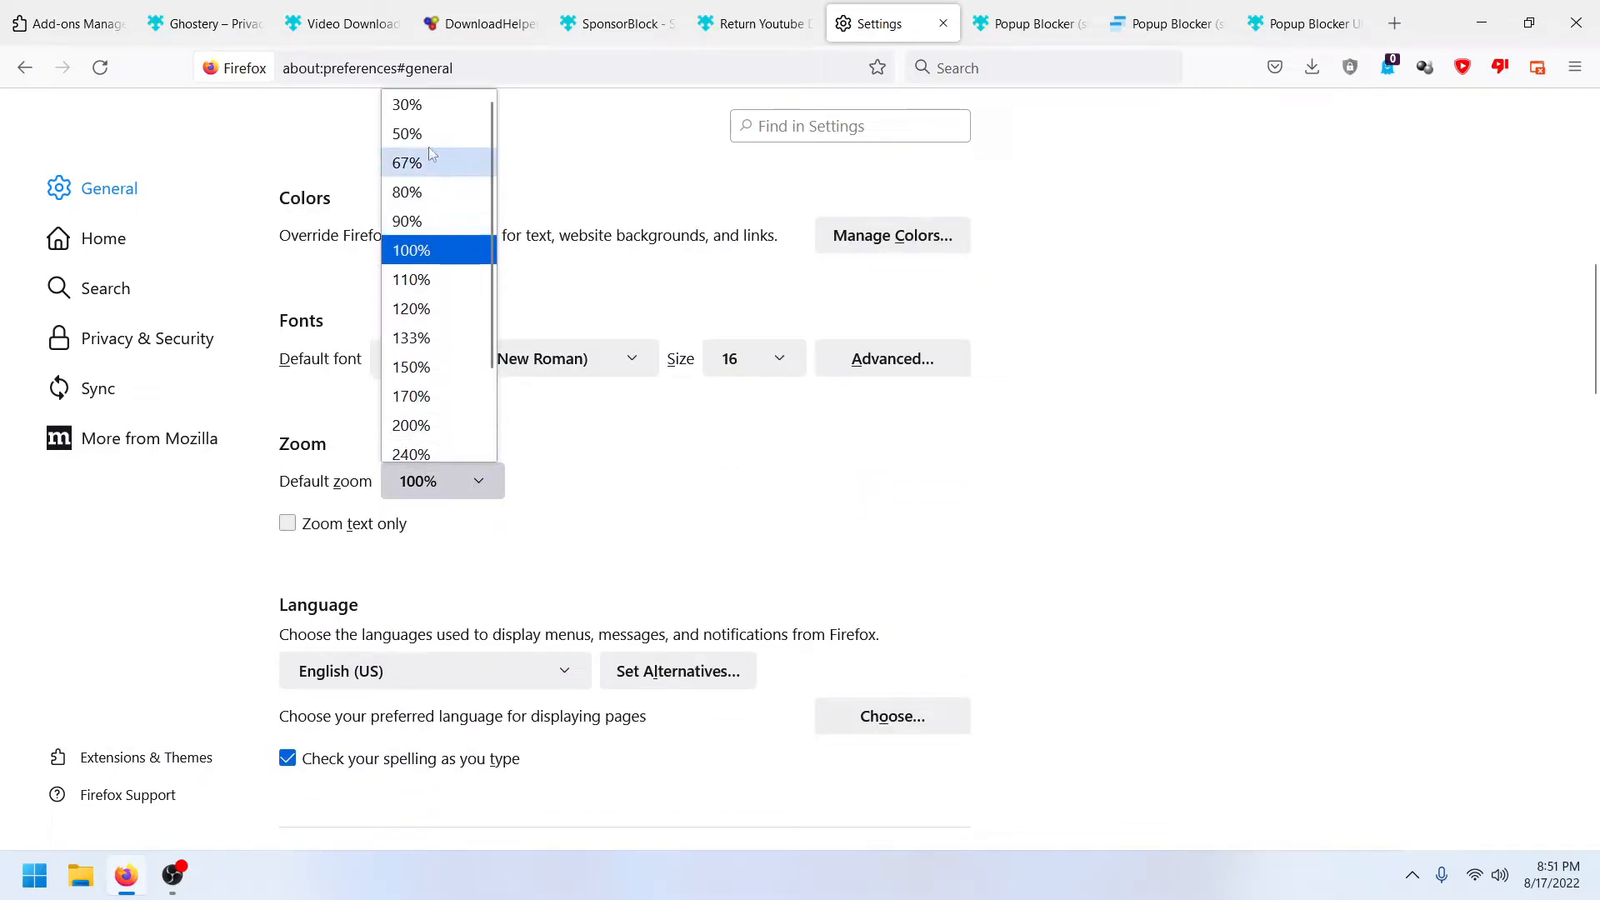
left_click(425, 115)
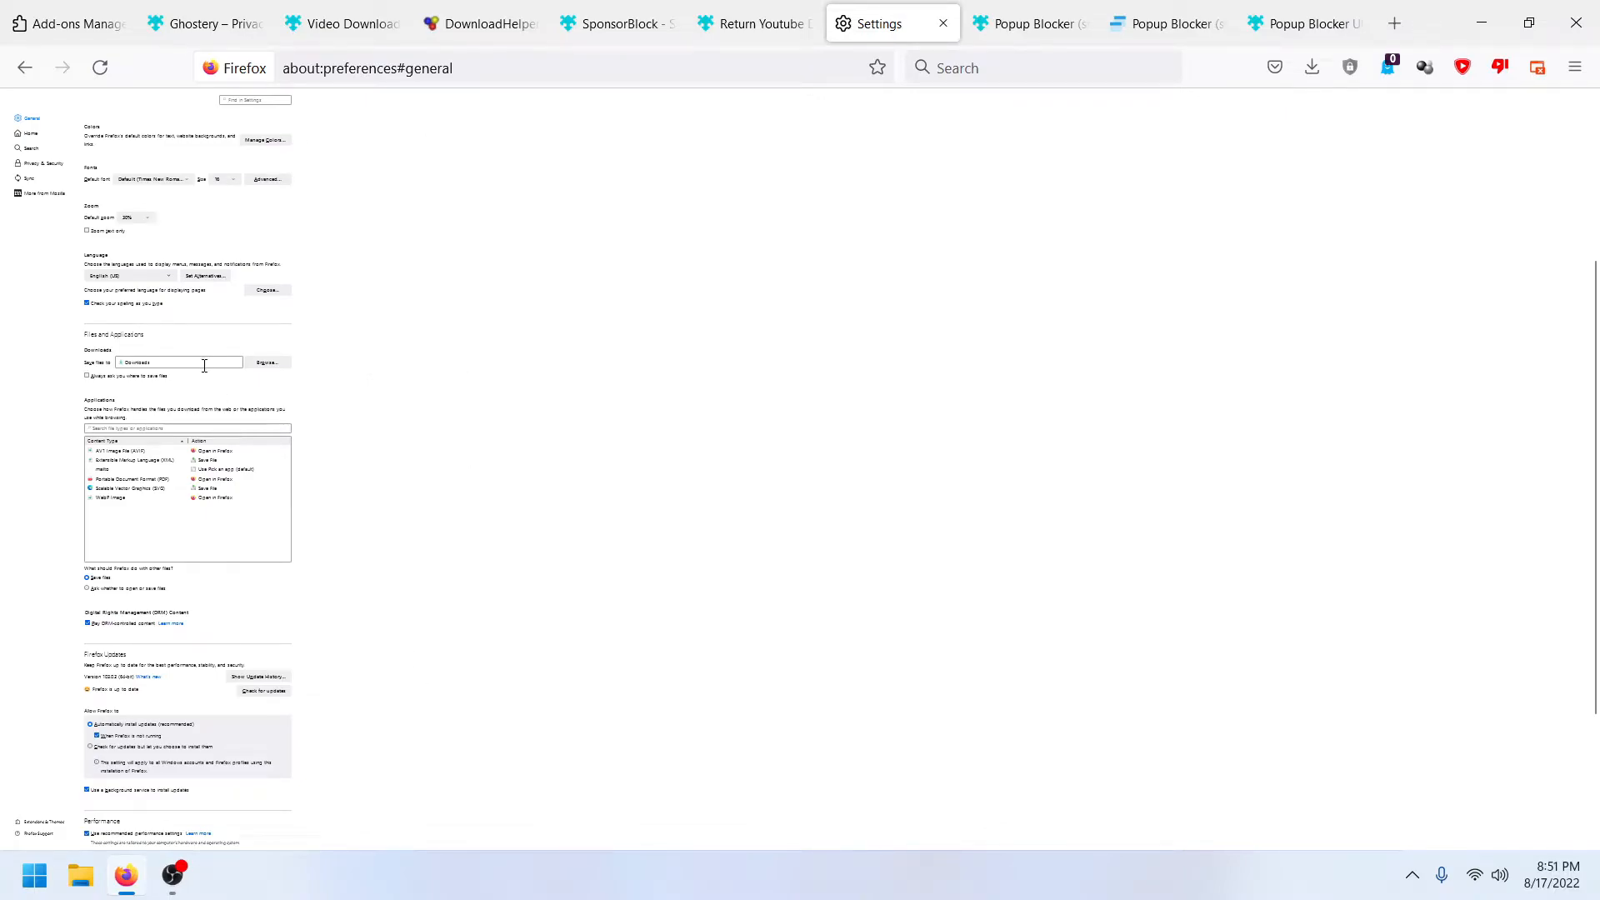
scroll(204, 365, "up", 1)
left_click(137, 253)
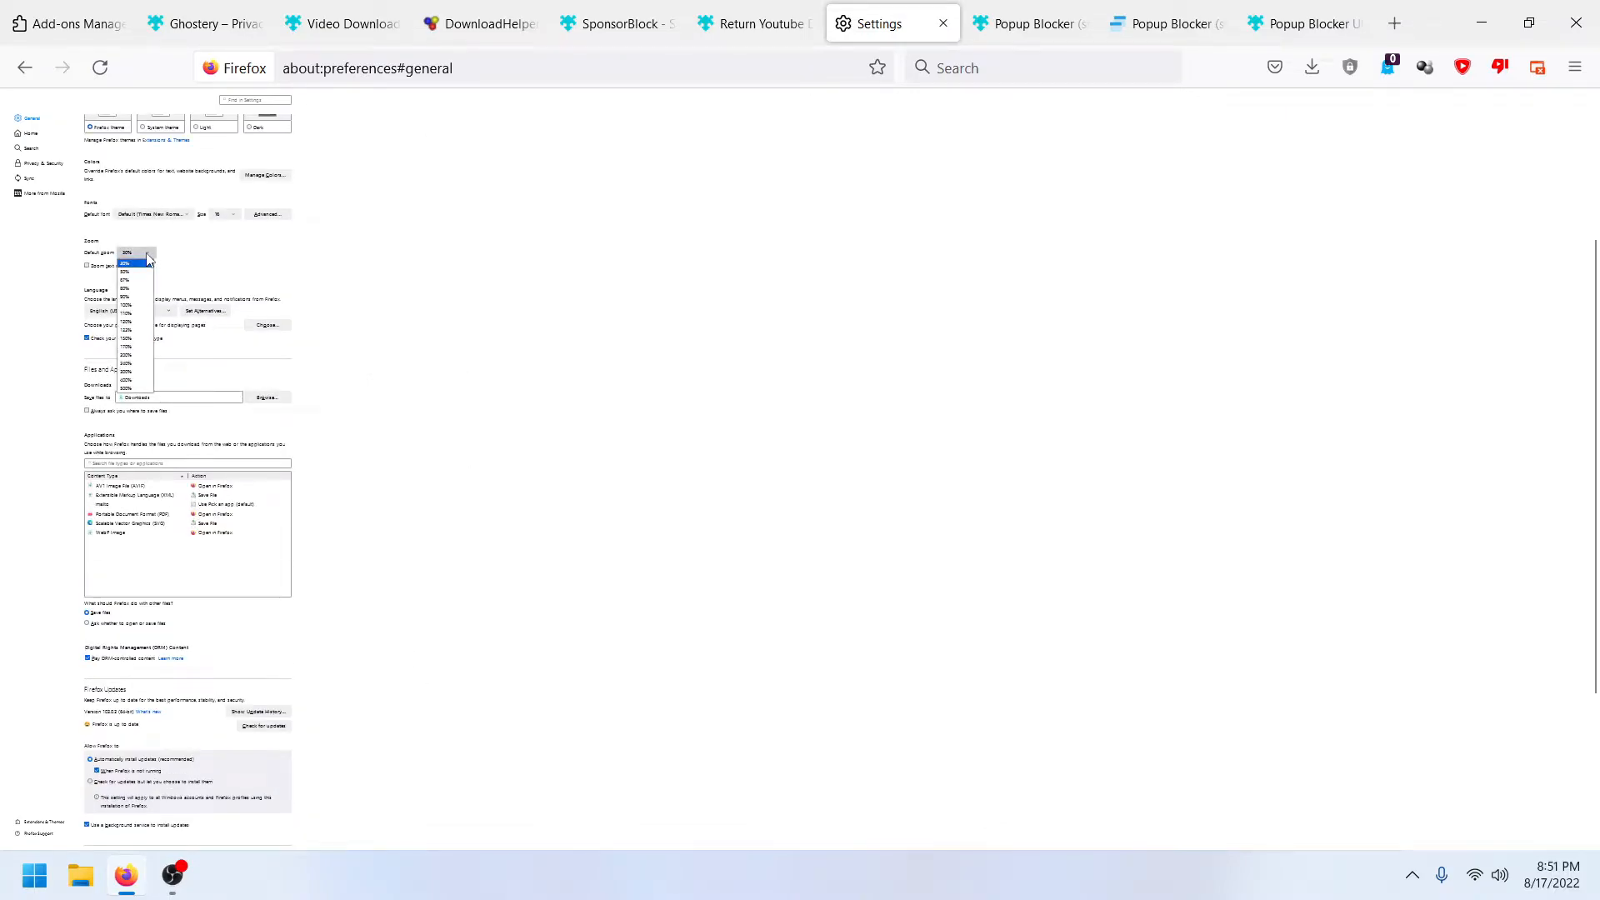
left_click(149, 297)
left_click(394, 560)
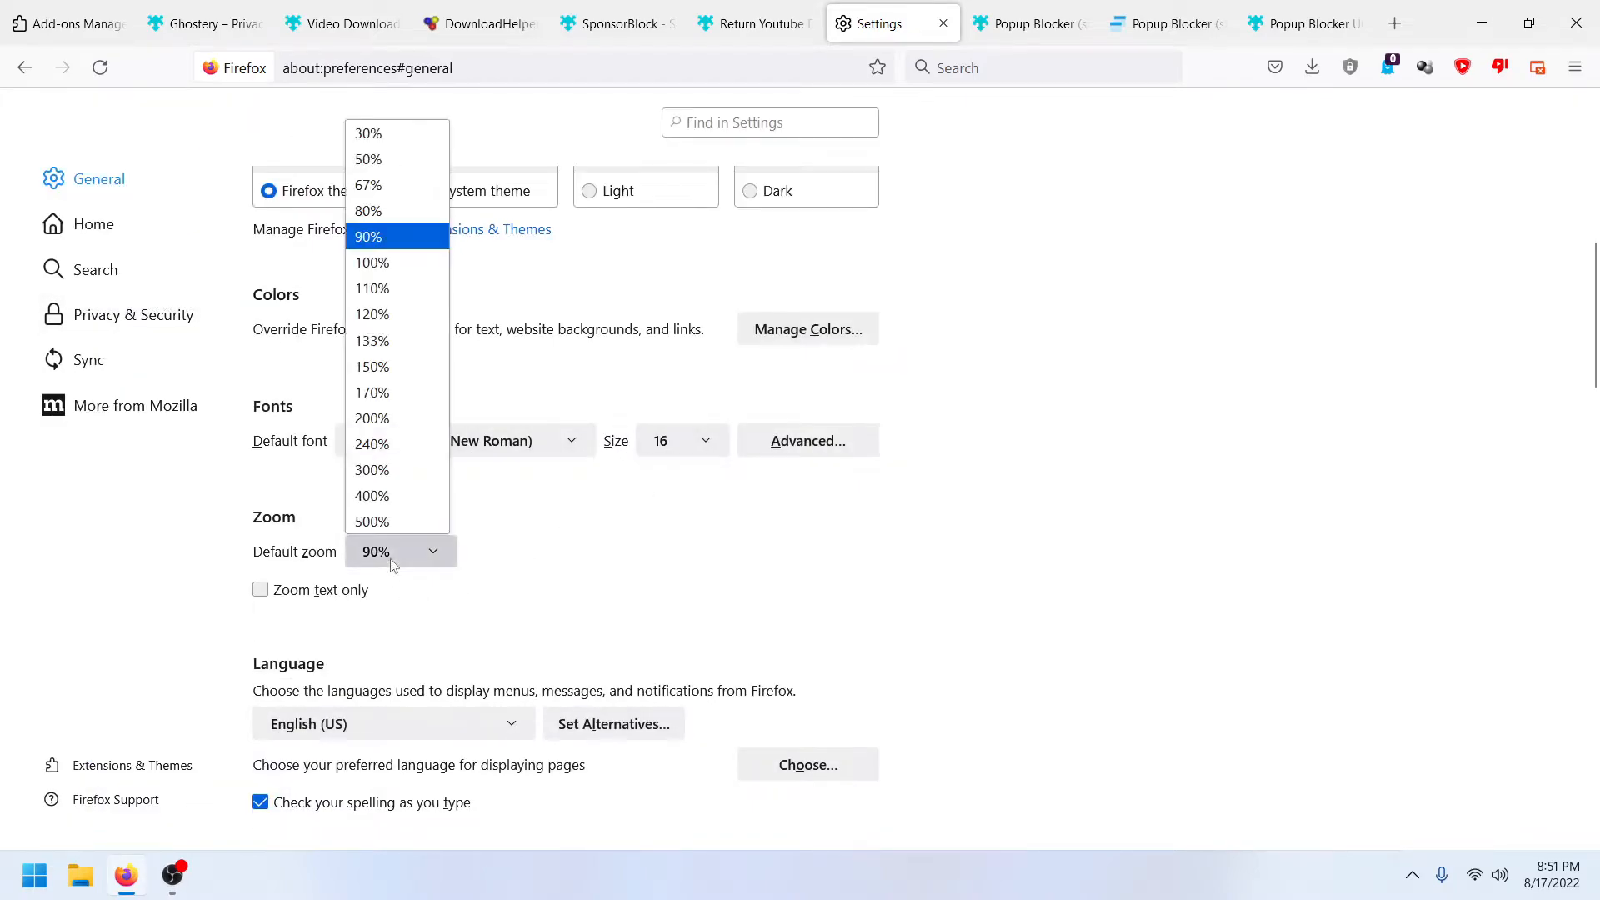
left_click(388, 215)
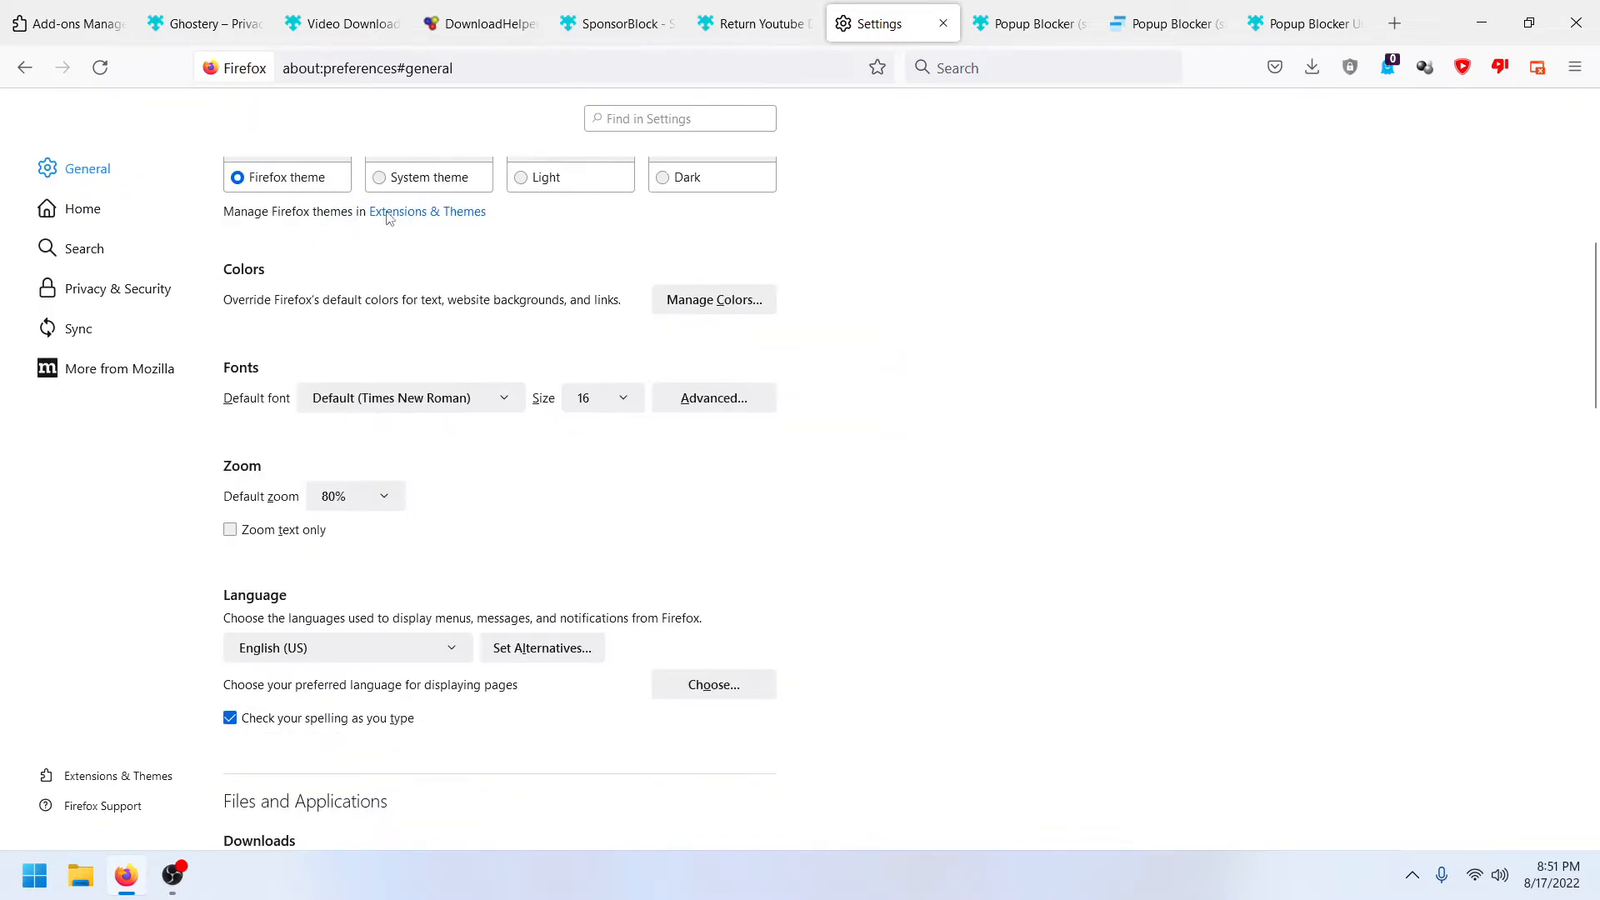
left_click(338, 497)
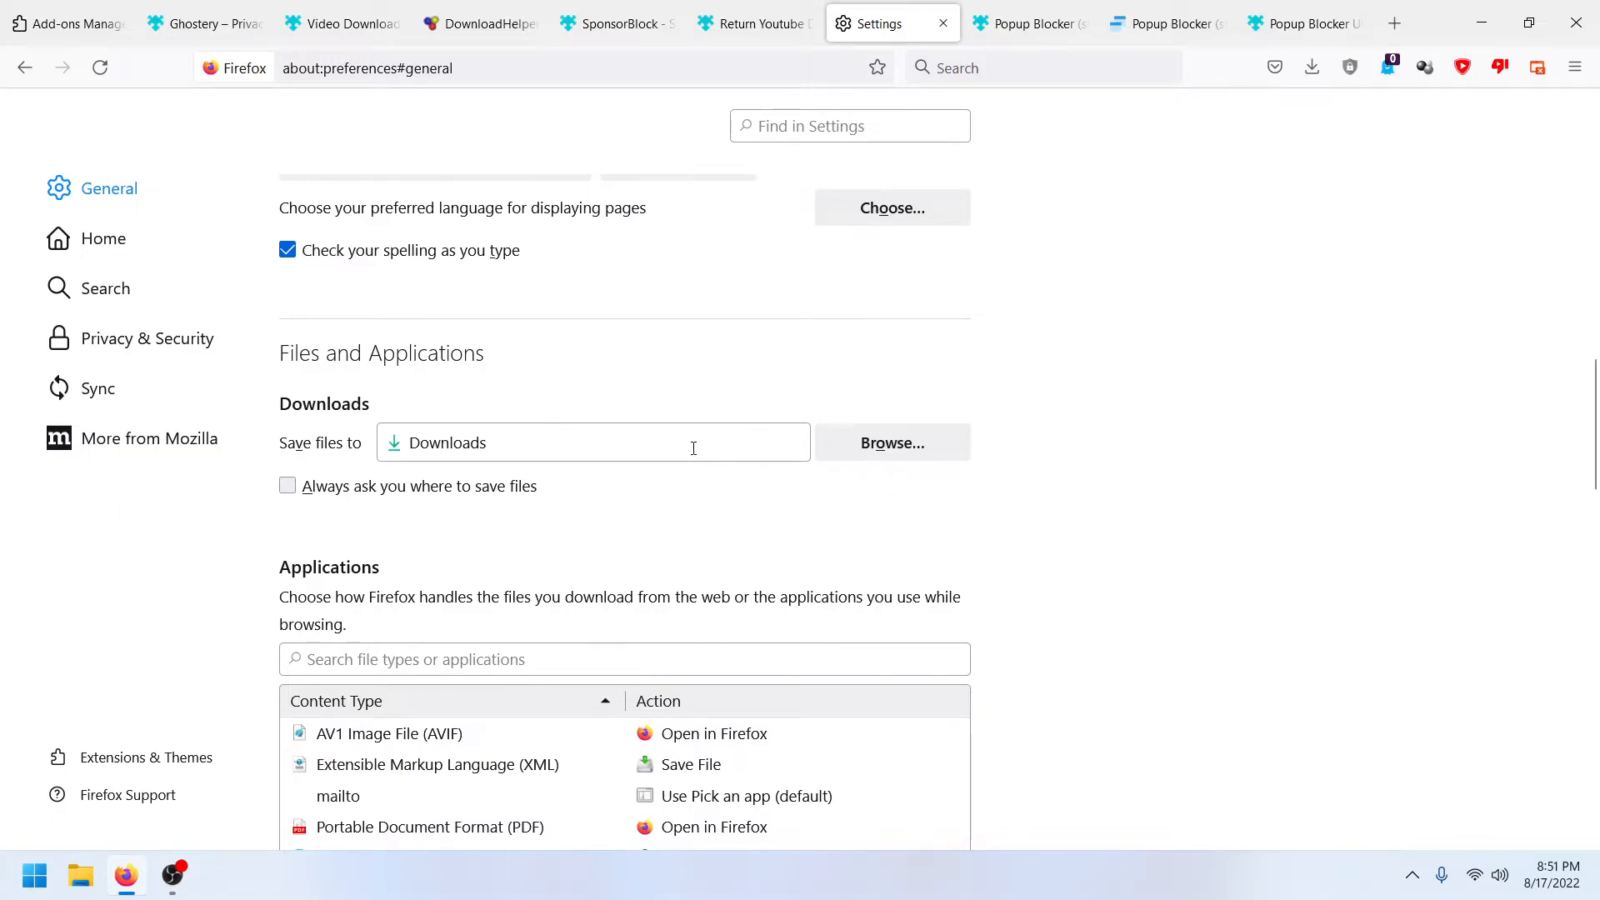
Step: Review the download, file-handling, DRM and update options in the General settings and toggle two checkboxes further down the page
scroll(693, 448, "down", 3)
scroll(694, 455, "down", 3)
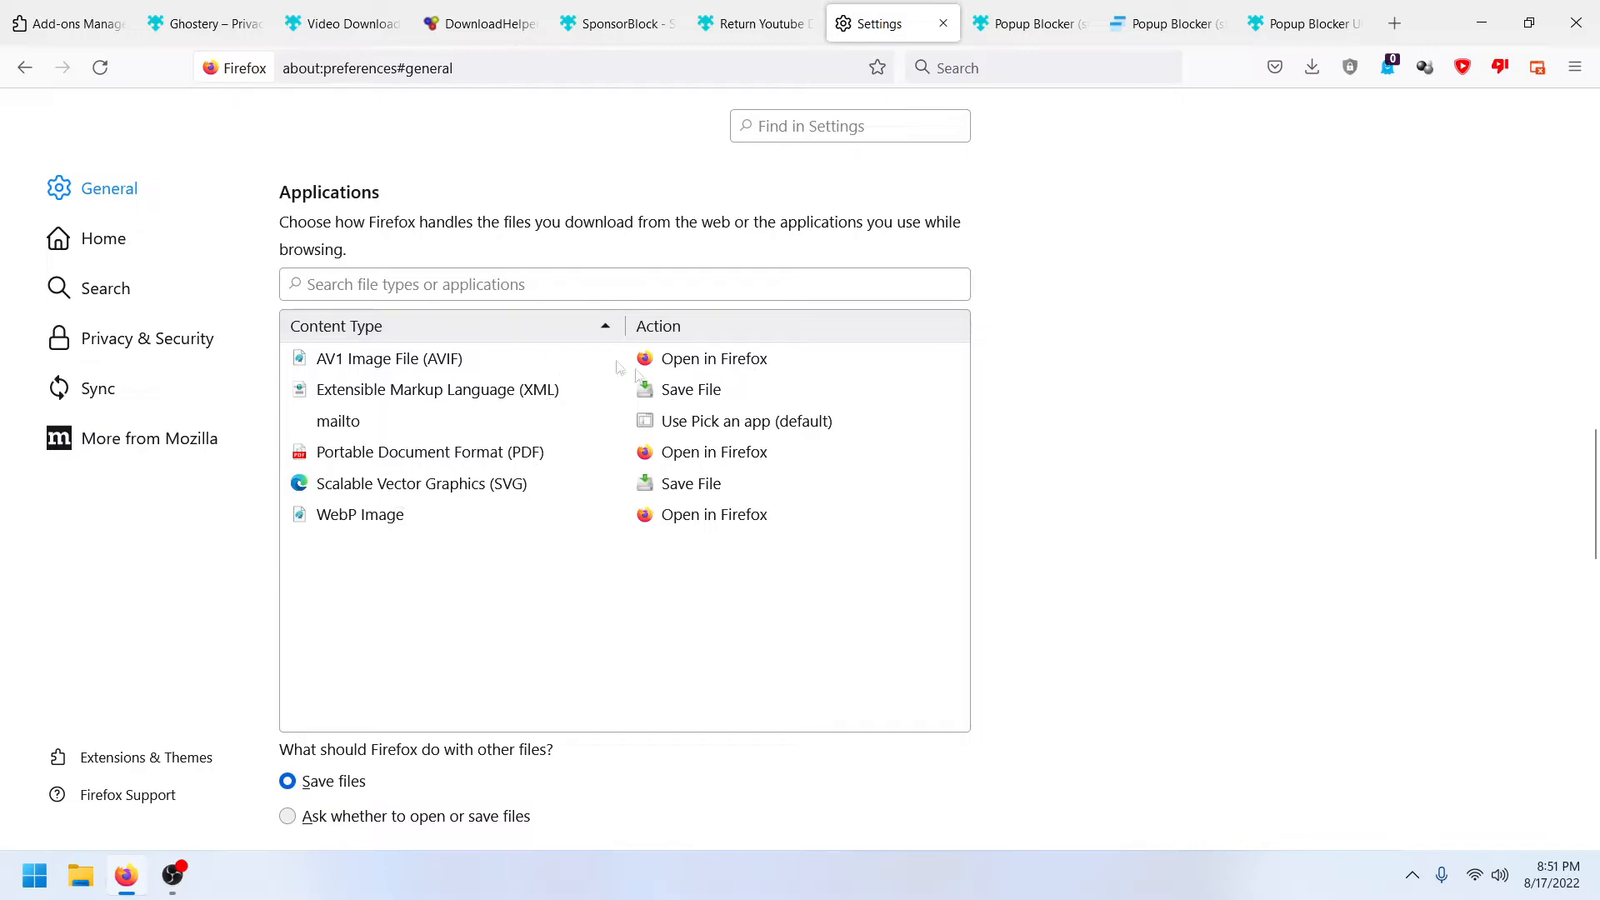
scroll(878, 632, "down", 5)
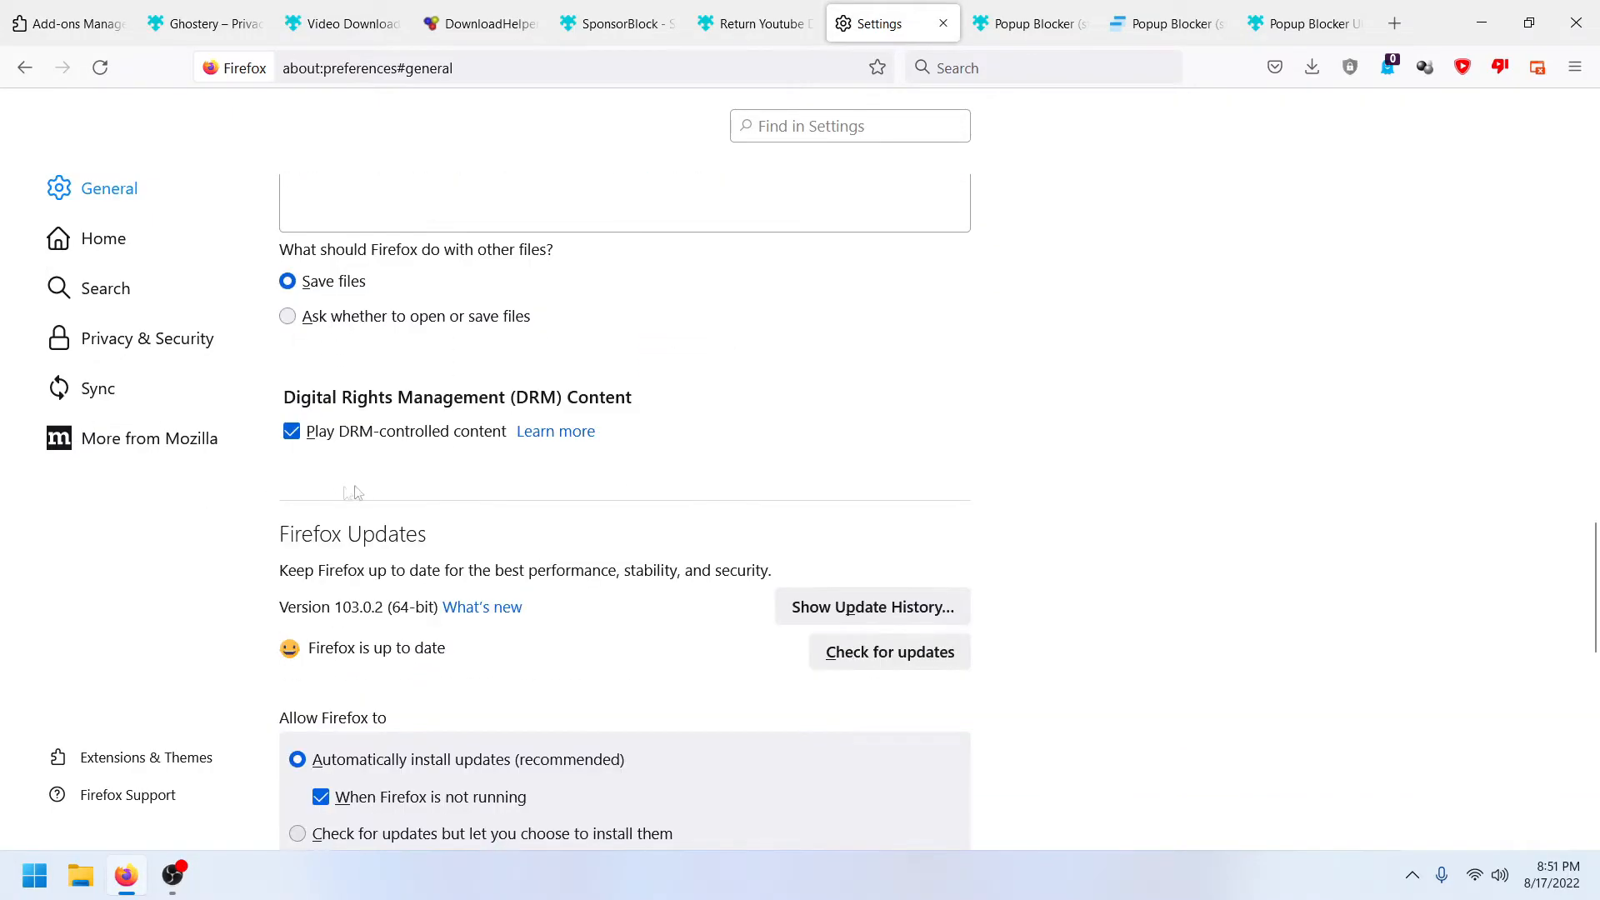
scroll(808, 509, "down", 2)
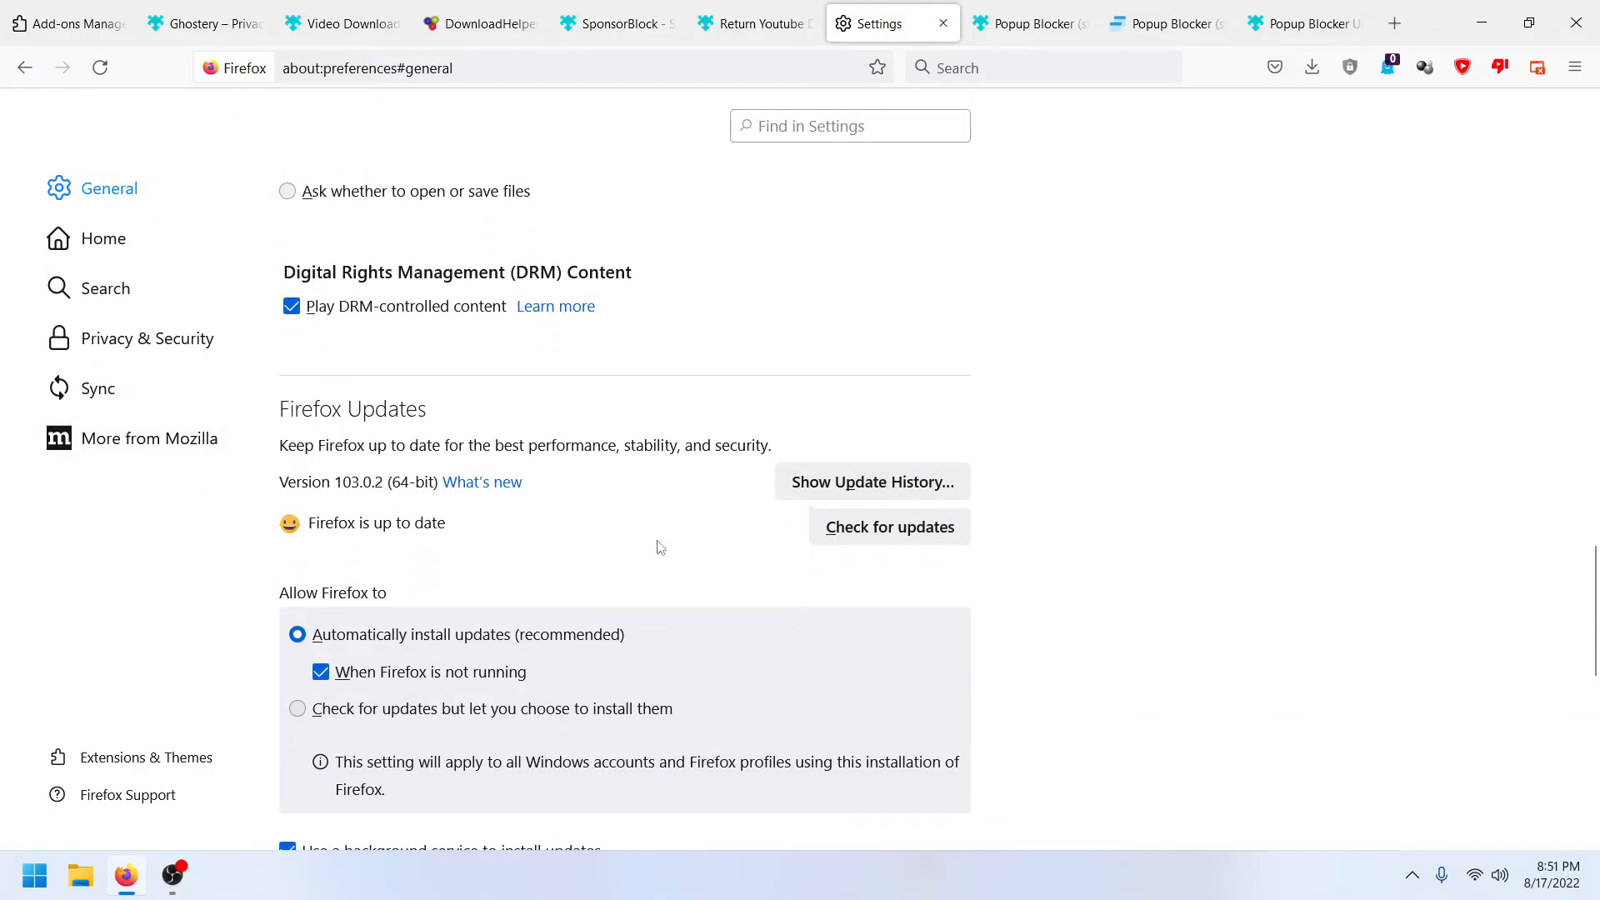
scroll(646, 545, "down", 2)
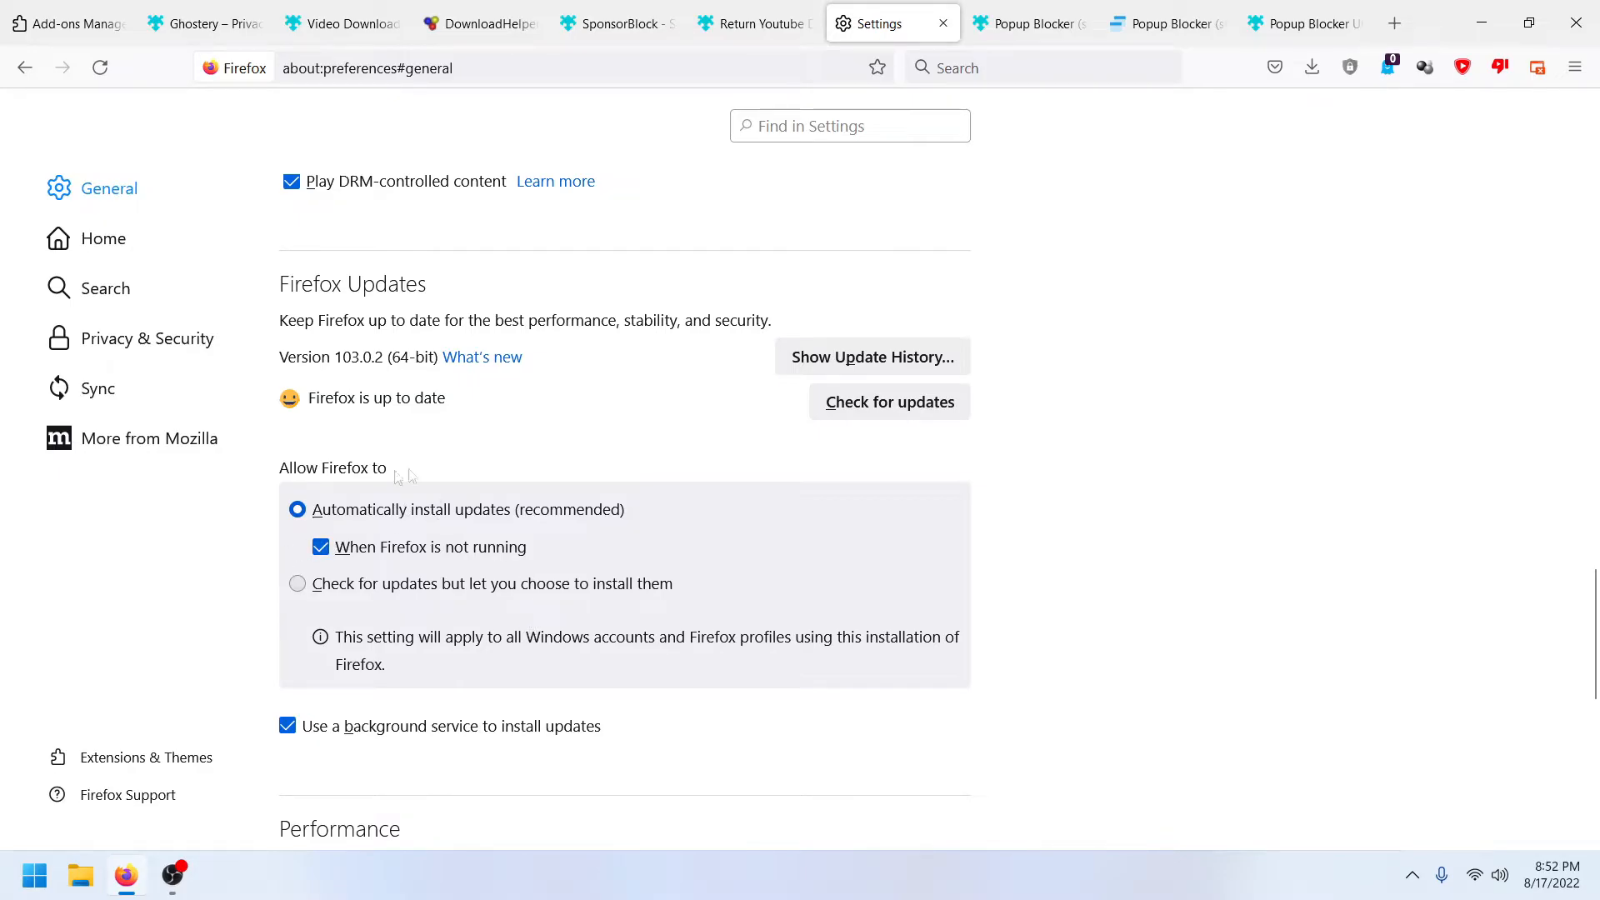
scroll(396, 515, "down", 5)
left_click(287, 567)
left_click(287, 605)
scroll(825, 540, "up", 10)
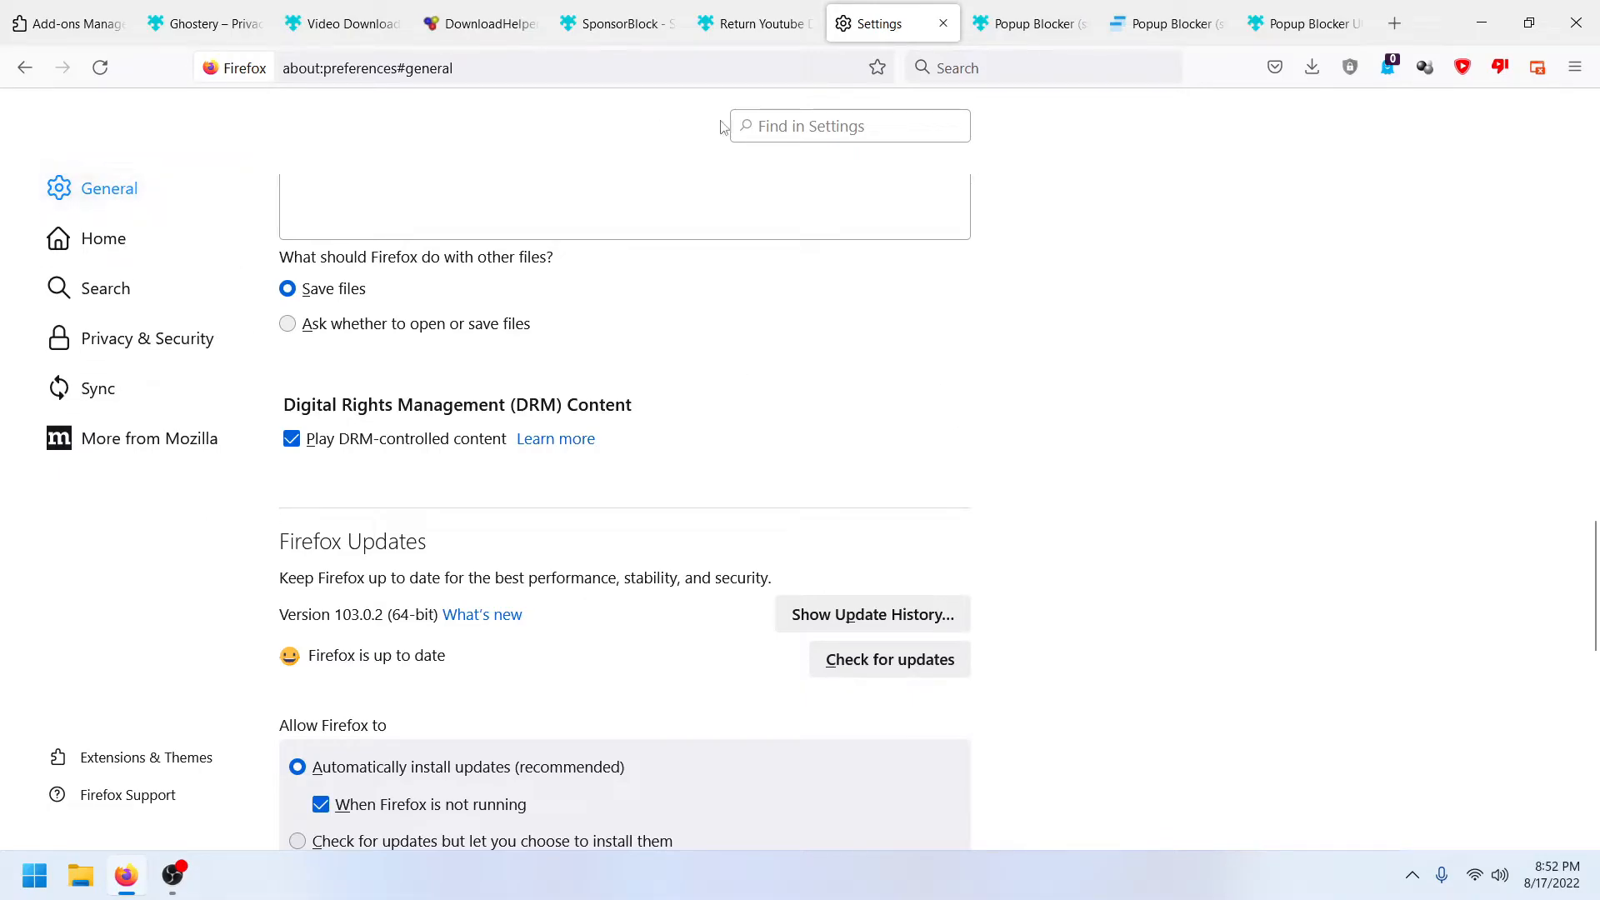
Step: Close the browser window with its settings and extension tabs and relaunch Firefox to a new tab page
left_click(1597, 11)
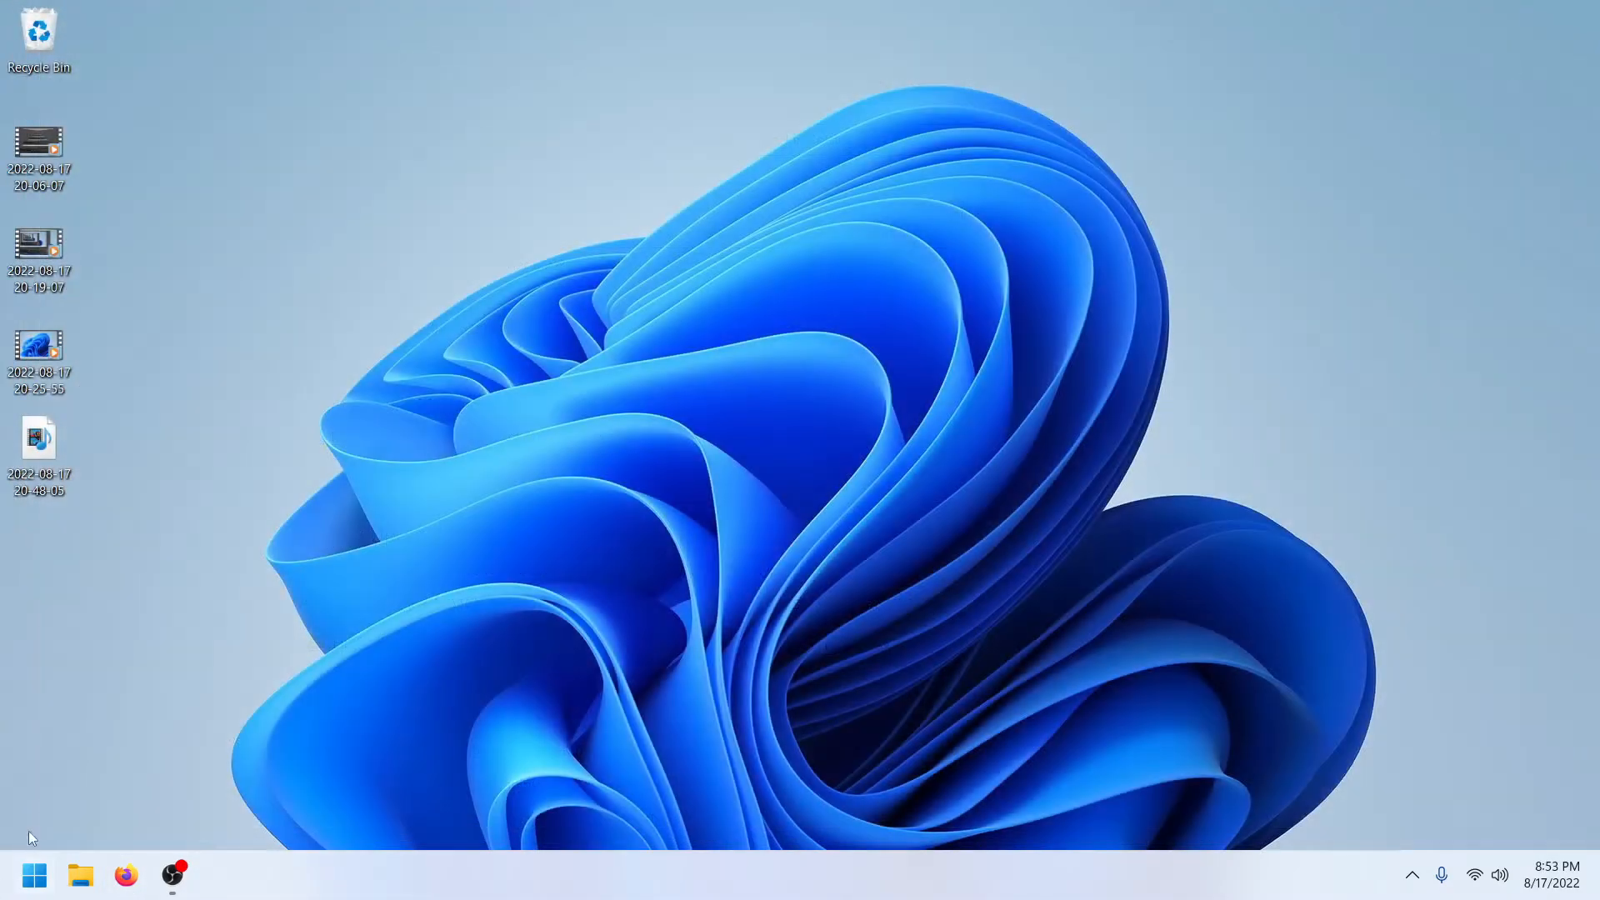
left_click(133, 867)
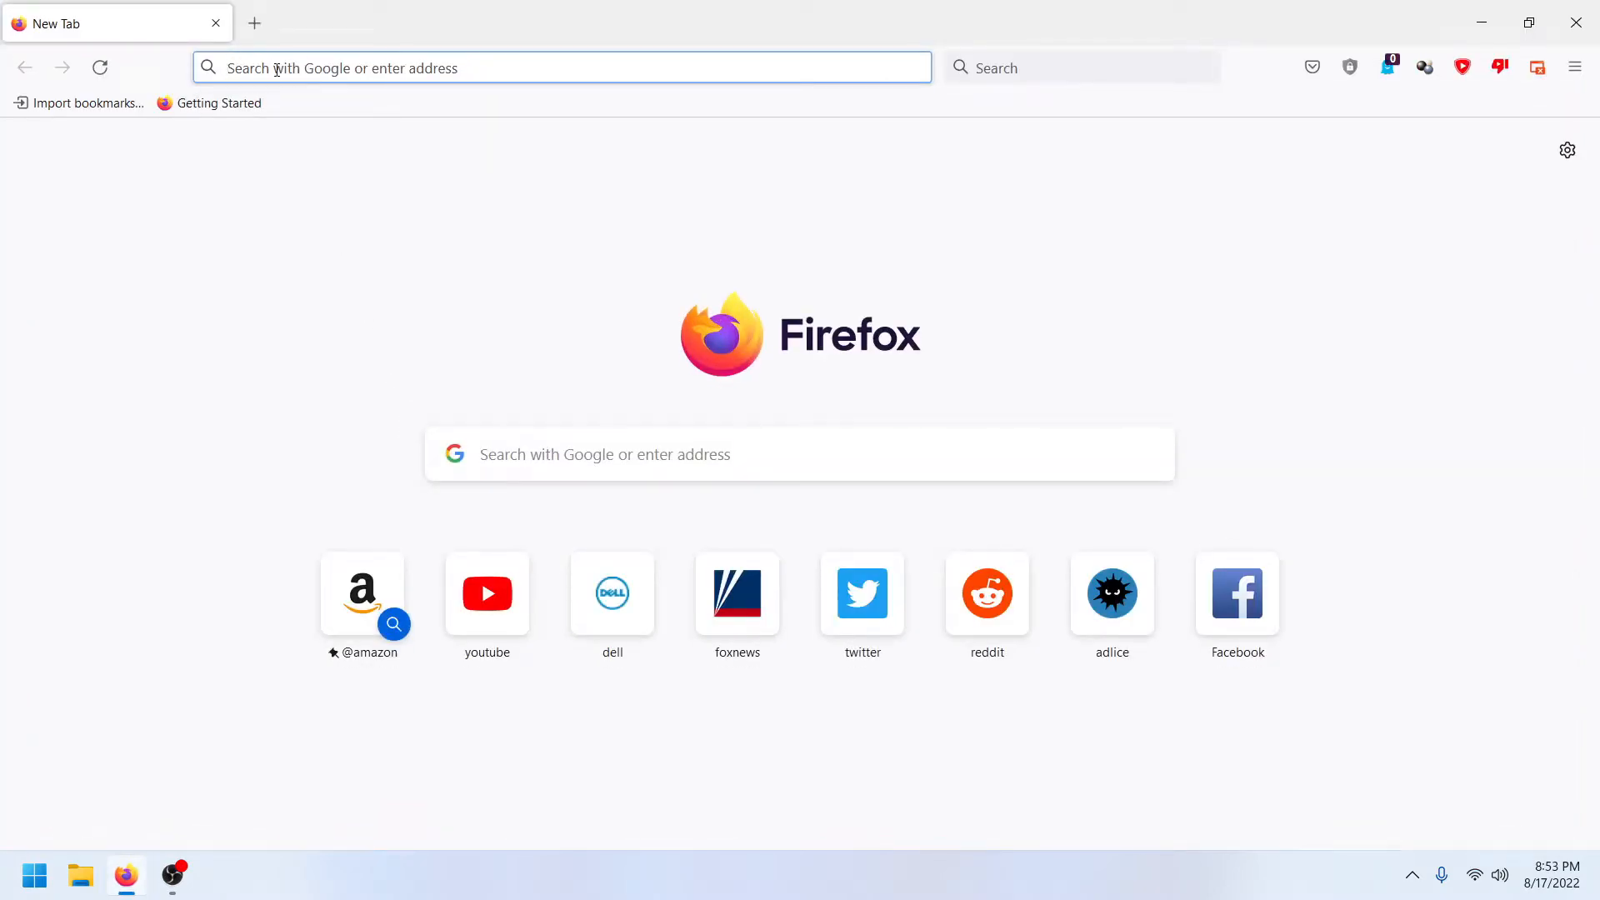
left_click(458, 620)
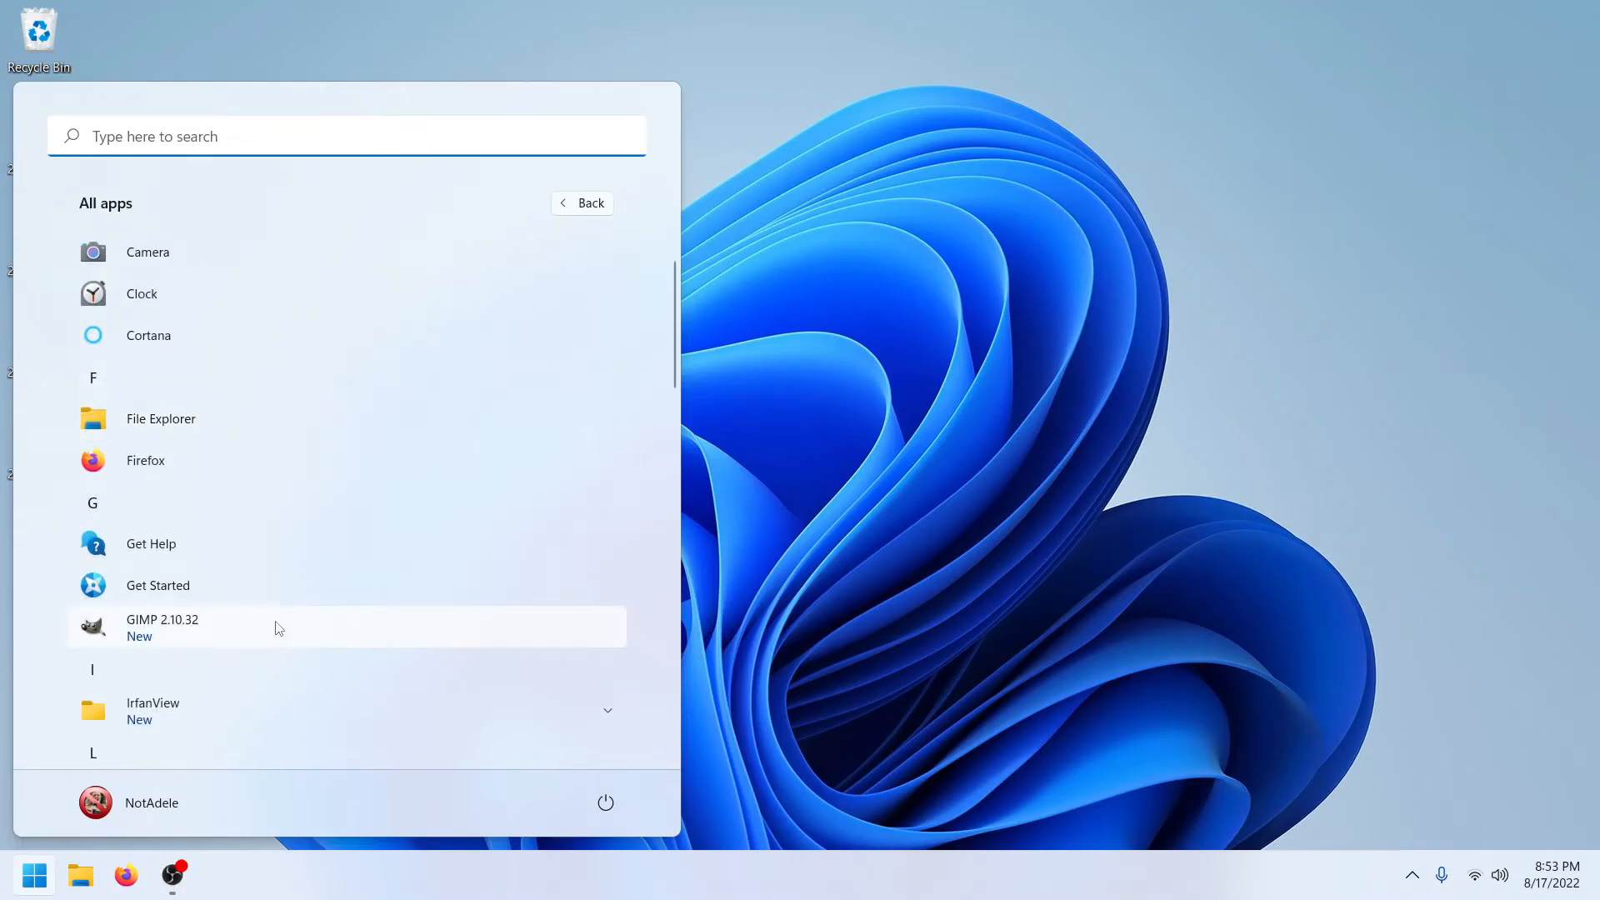
Step: Pin GIMP 2.10.32 from the list of all installed apps to the Windows Start menu
scroll(300, 567, "down", 2)
right_click(308, 549)
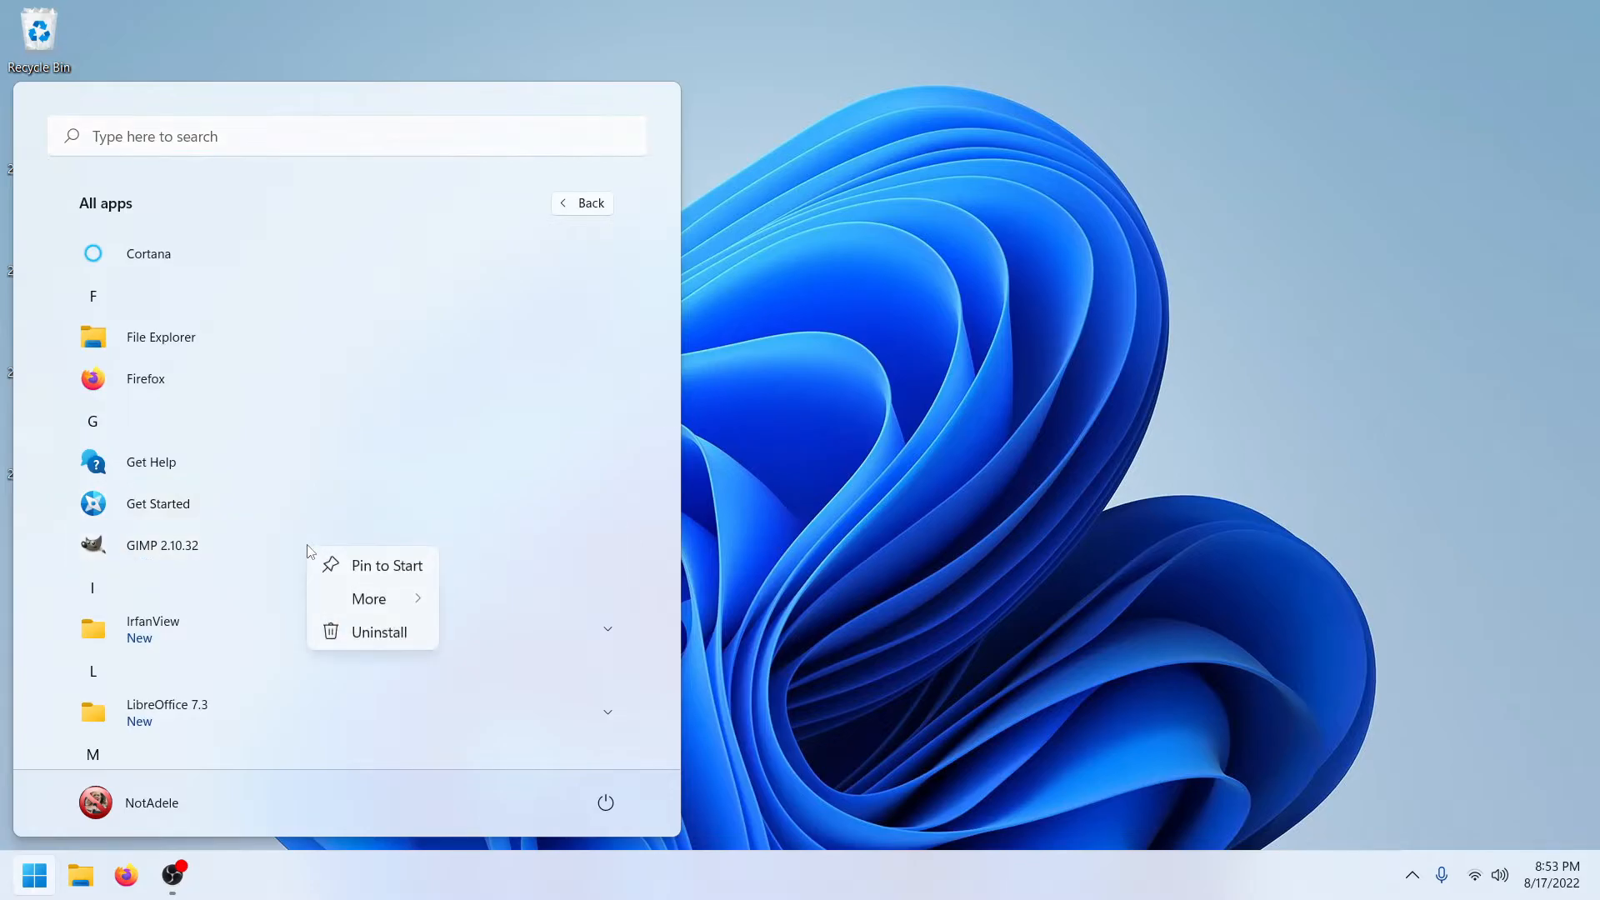
left_click(361, 570)
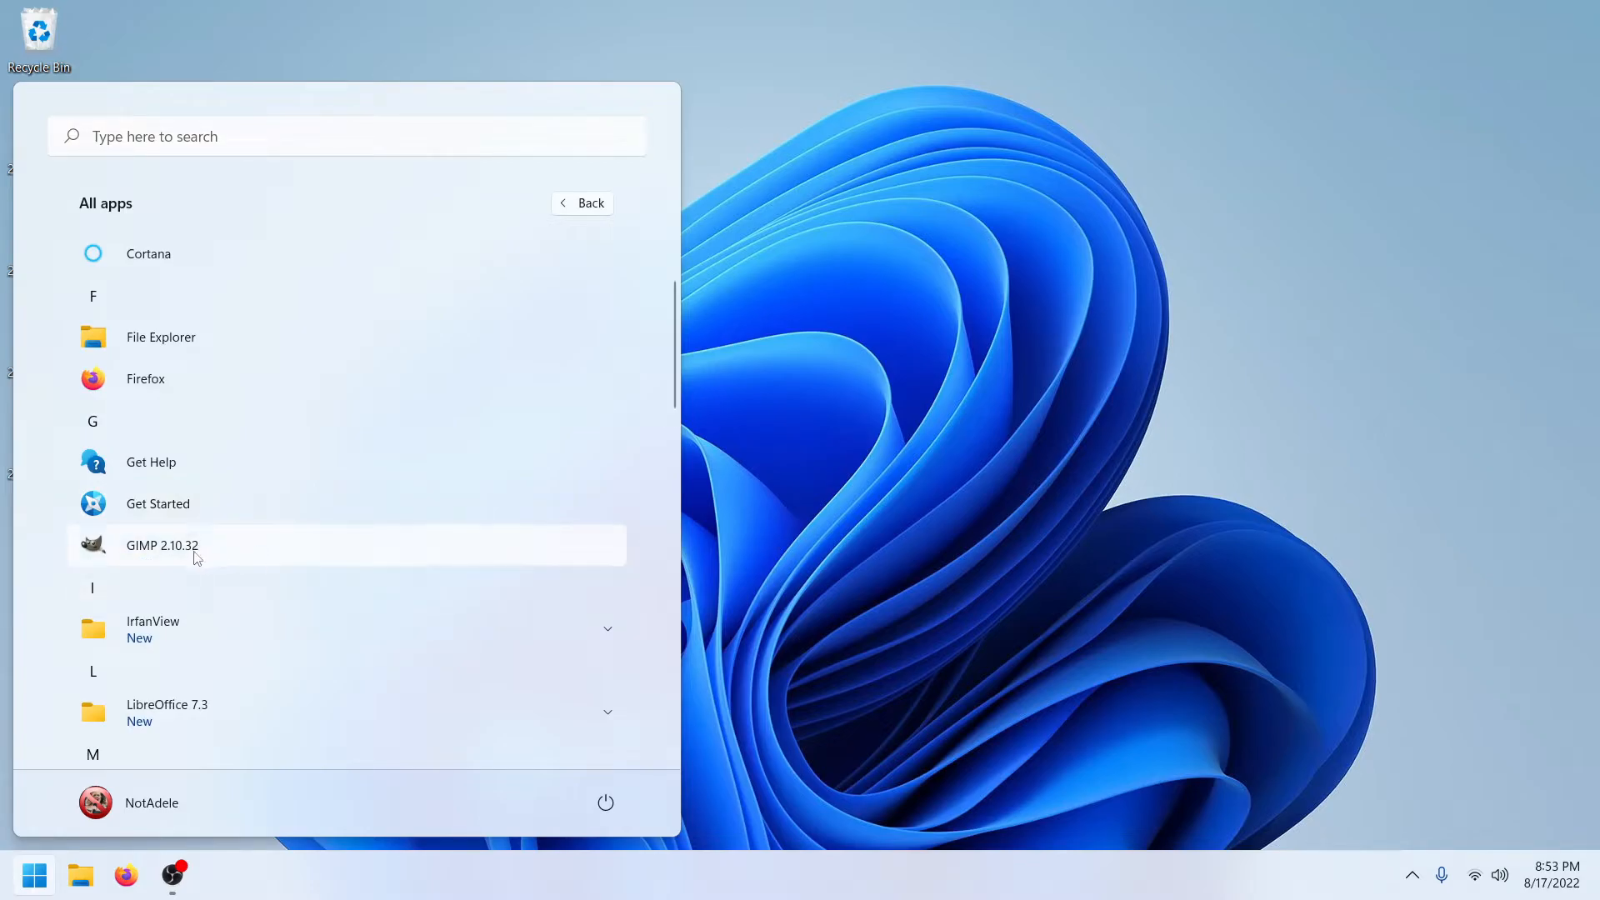
scroll(333, 567, "down", 2)
scroll(359, 563, "down", 2)
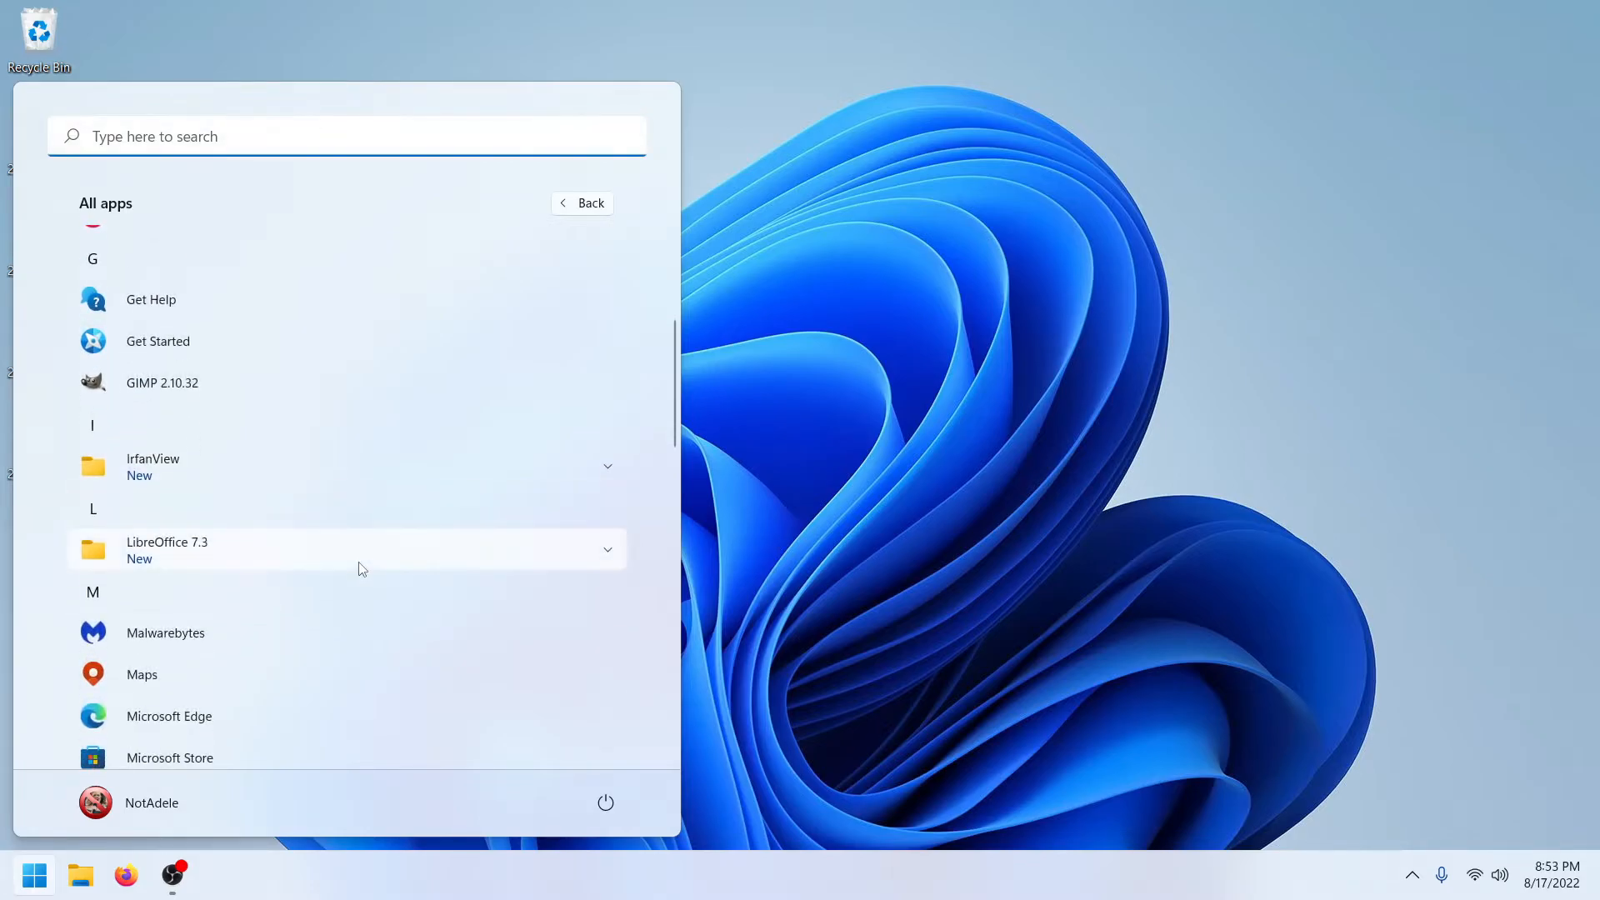
scroll(358, 563, "down", 2)
left_click(838, 502)
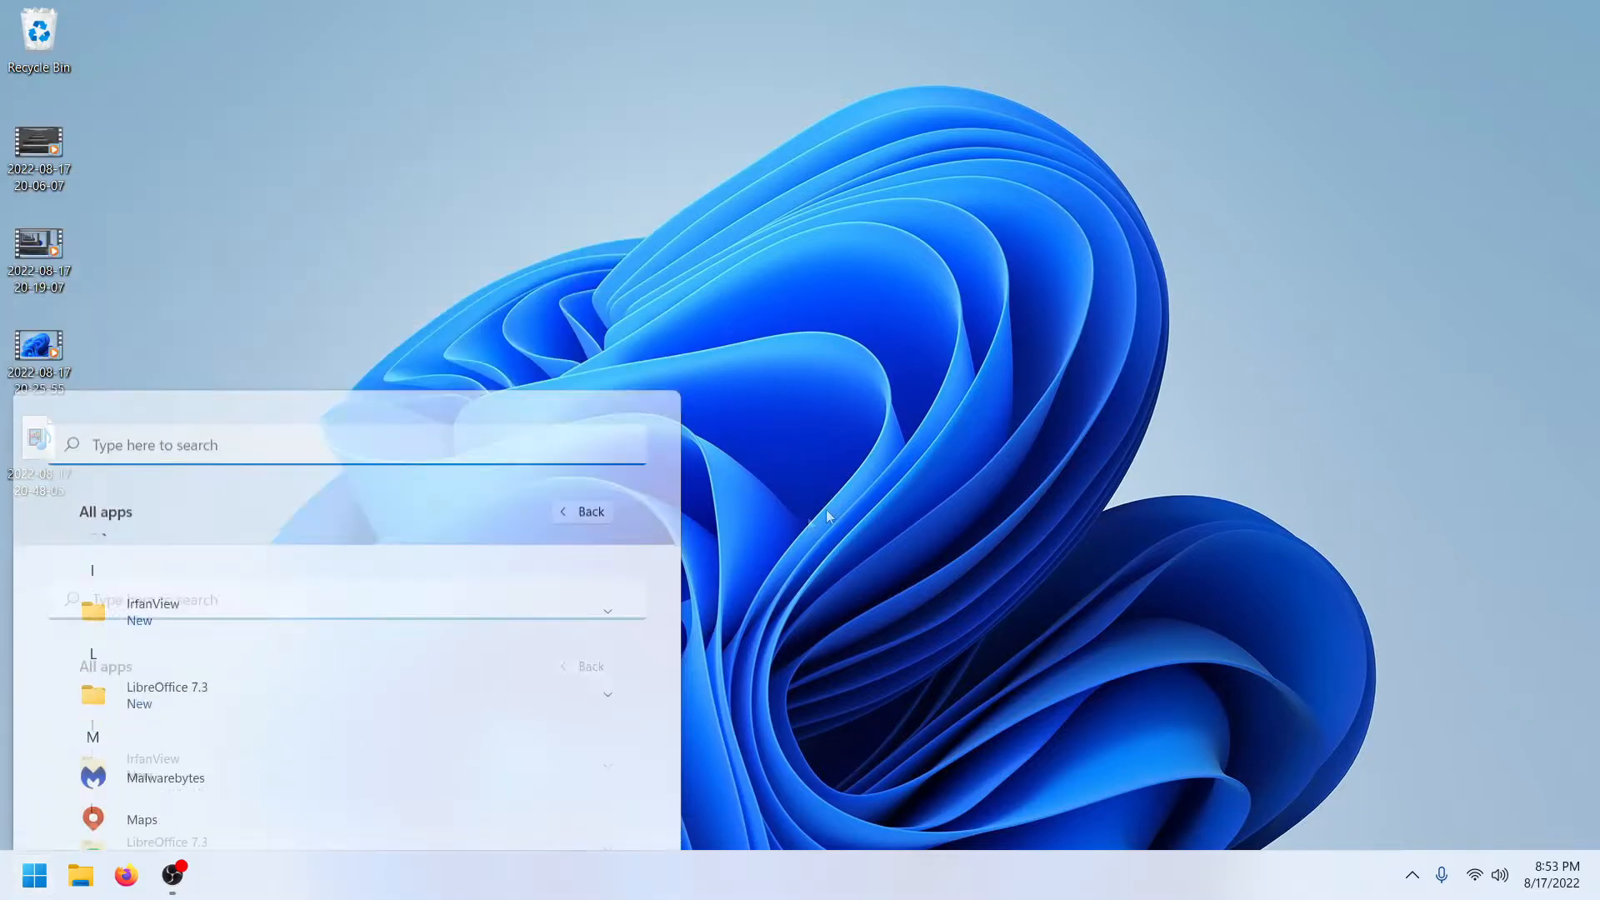
Step: Check the pinned apps in the Start menu and look through the full list of installed programs
left_click(35, 874)
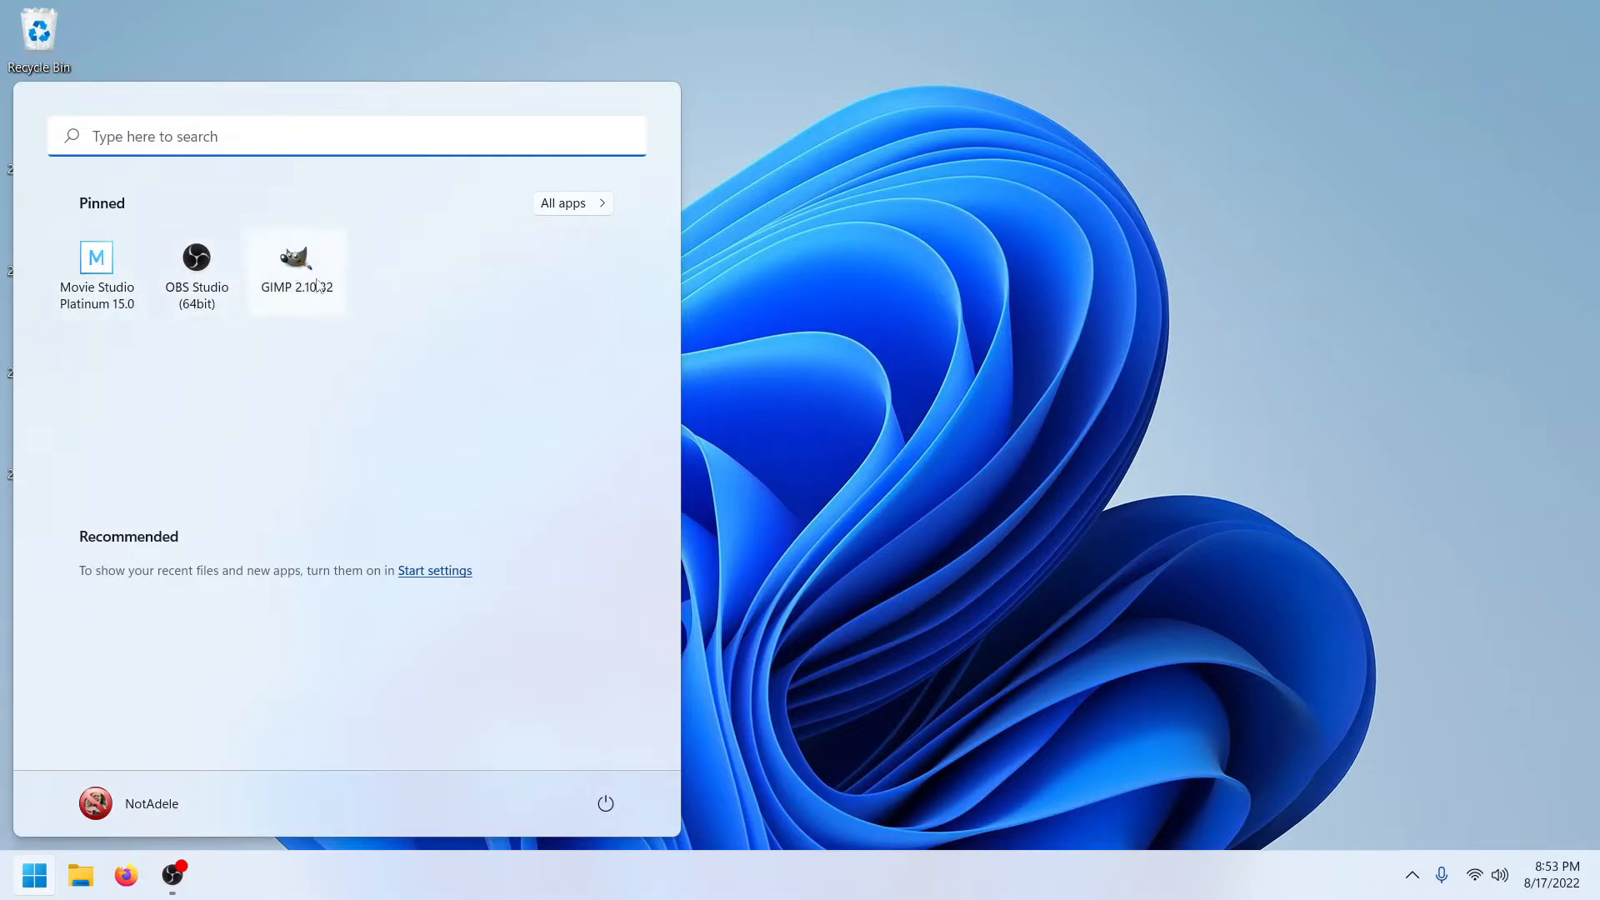
left_click(573, 203)
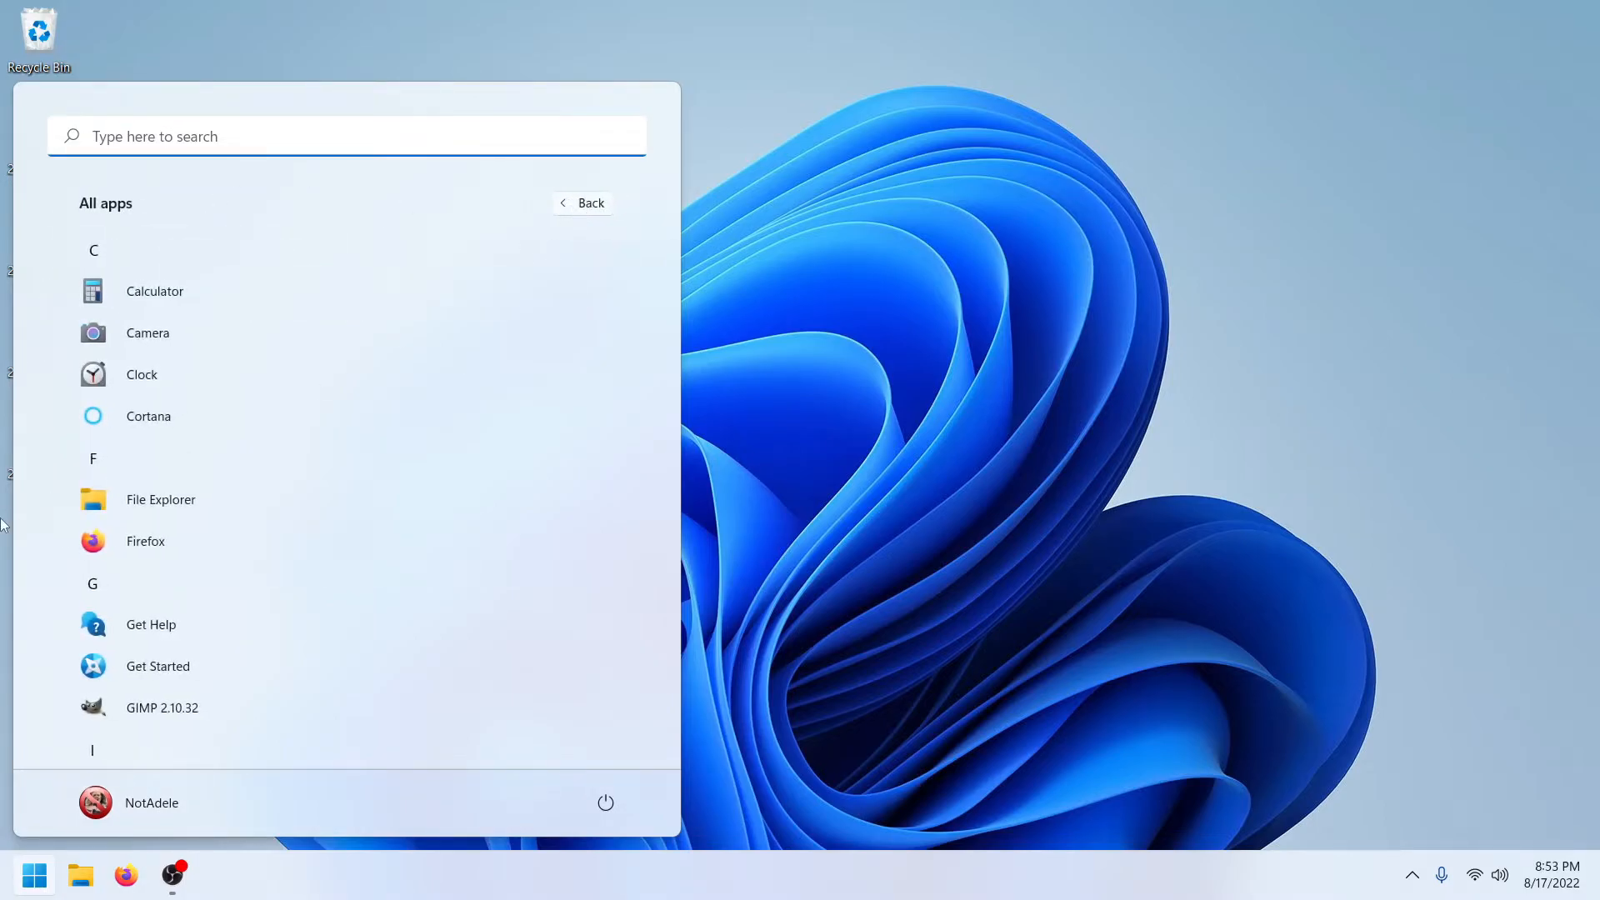
scroll(197, 537, "down", 1)
scroll(237, 482, "down", 10)
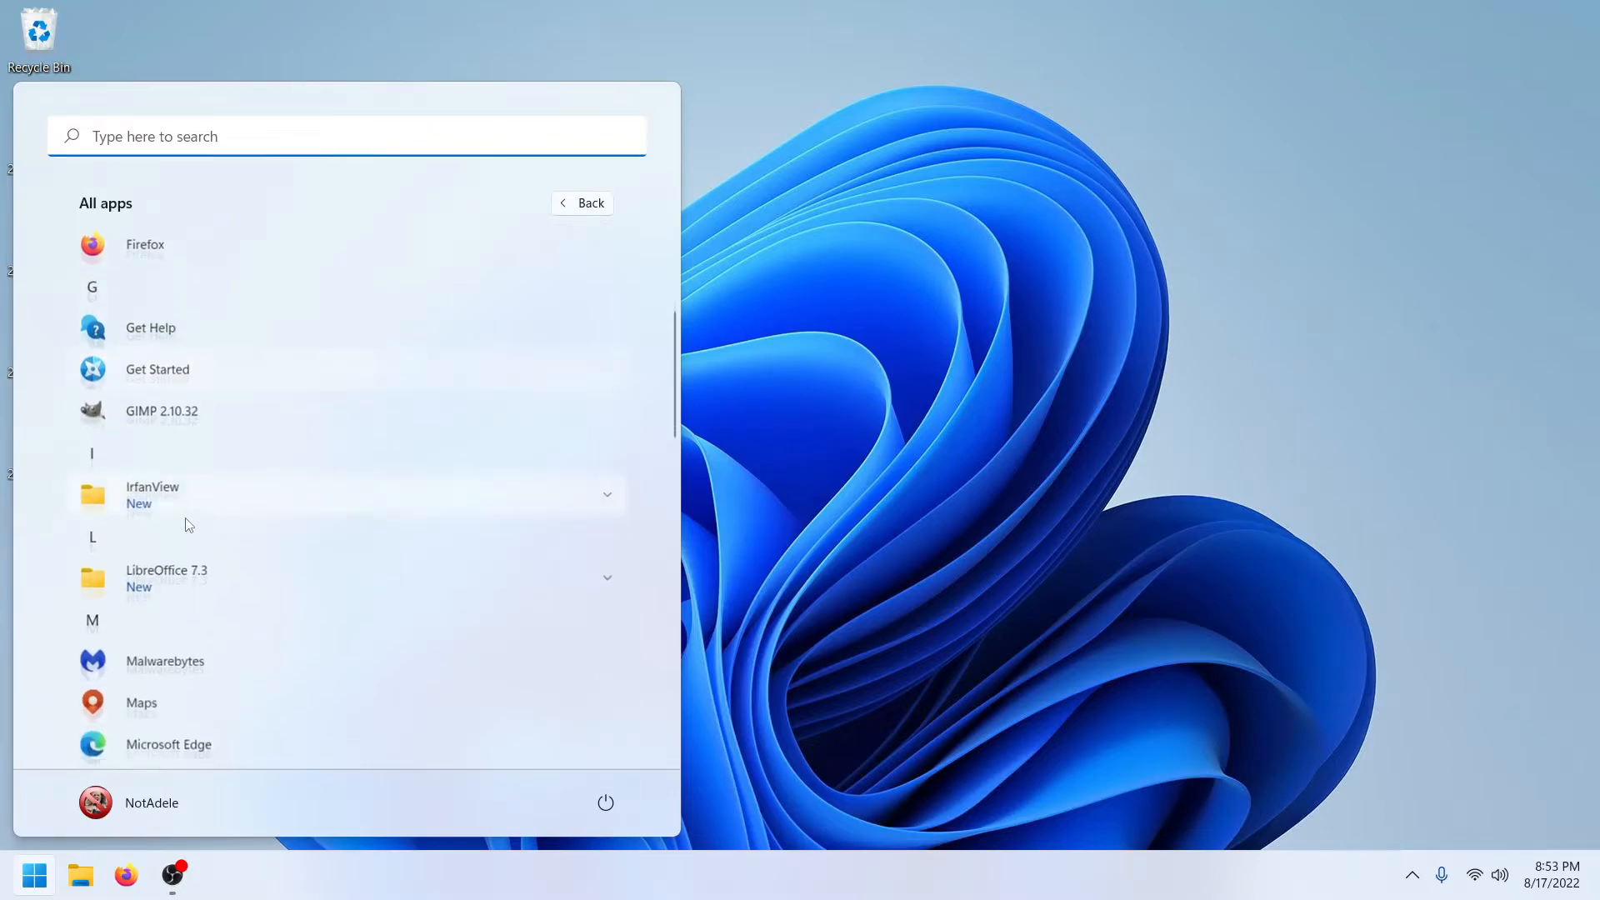
scroll(211, 486, "down", 2)
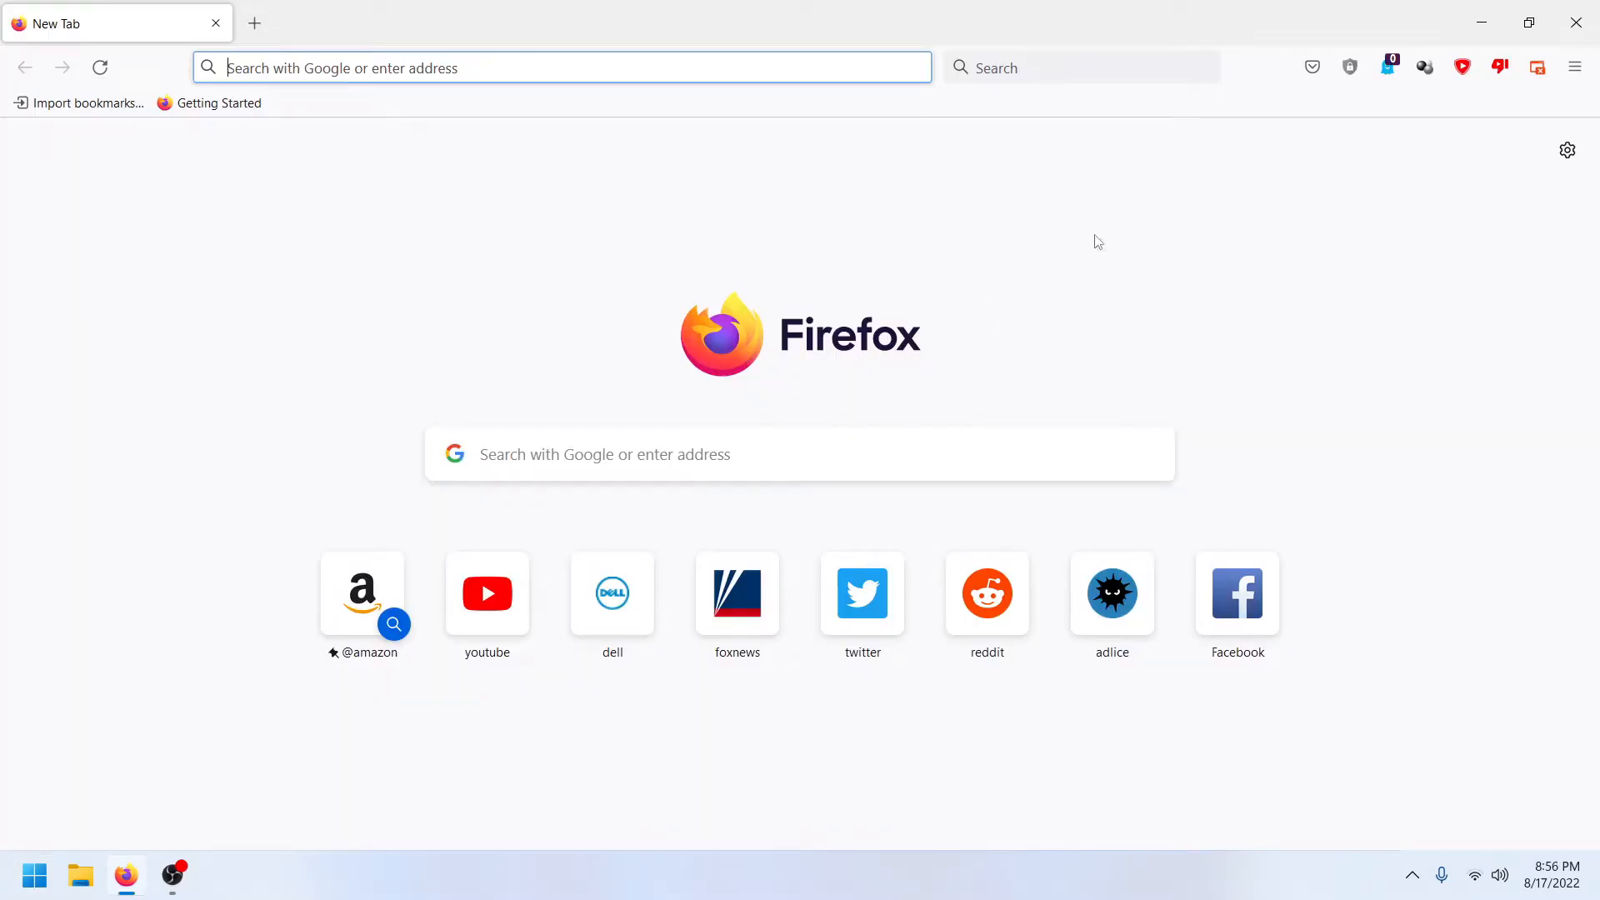
Step: Search the web for teracopy in Firefox, open Code Sector's site and get the TeraCopy 3.9.2 installer from its Downloads page
type("teracopy")
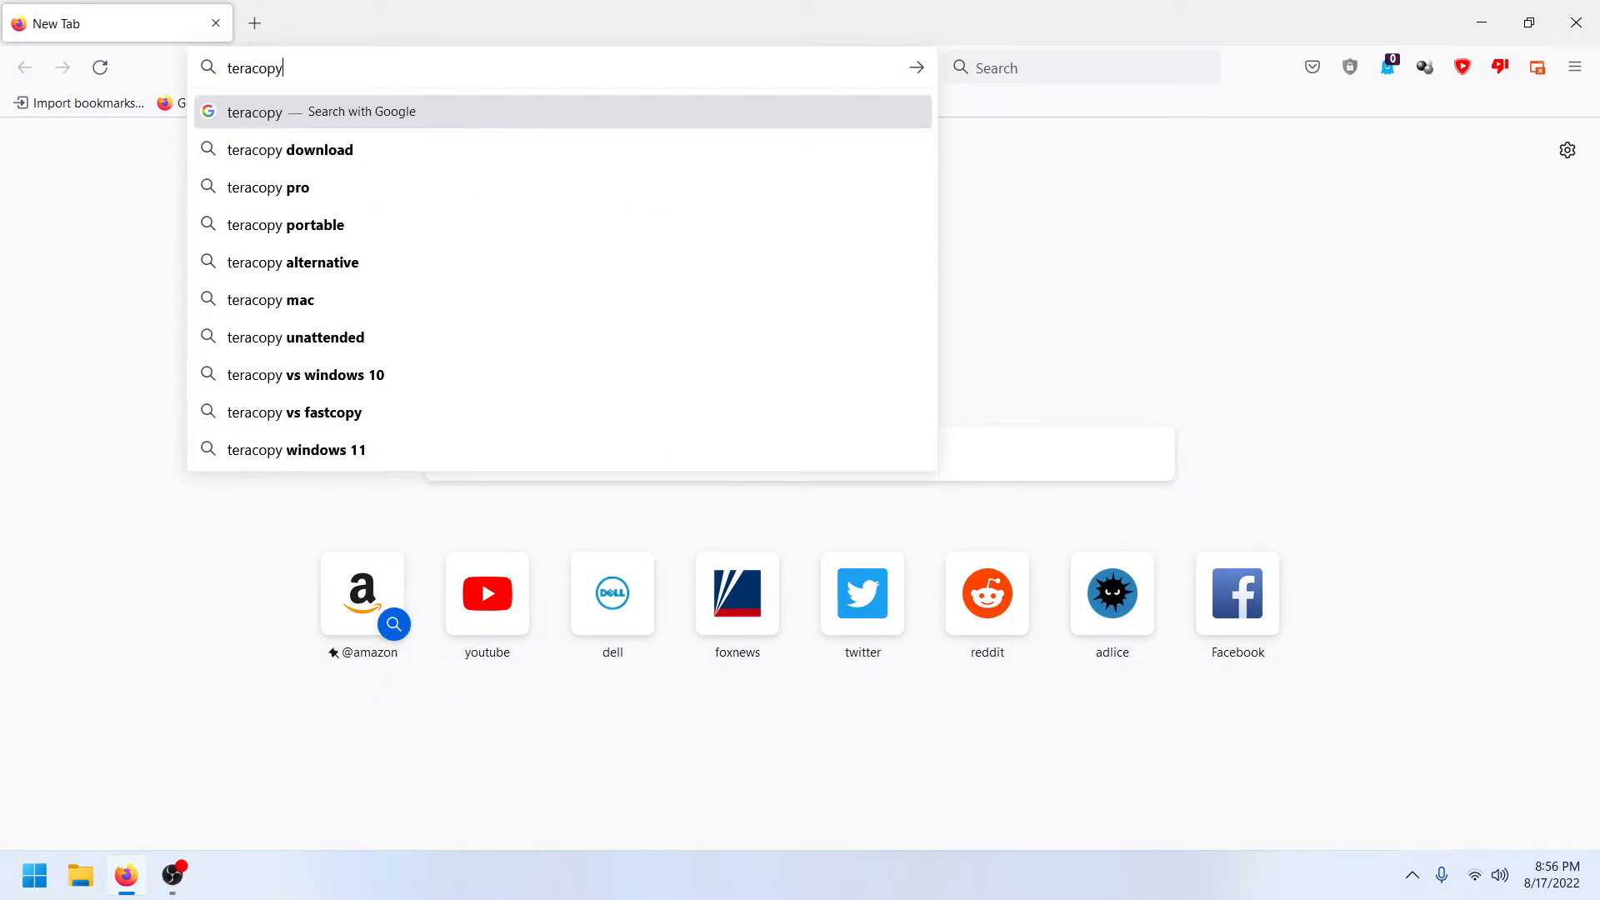
key("Return")
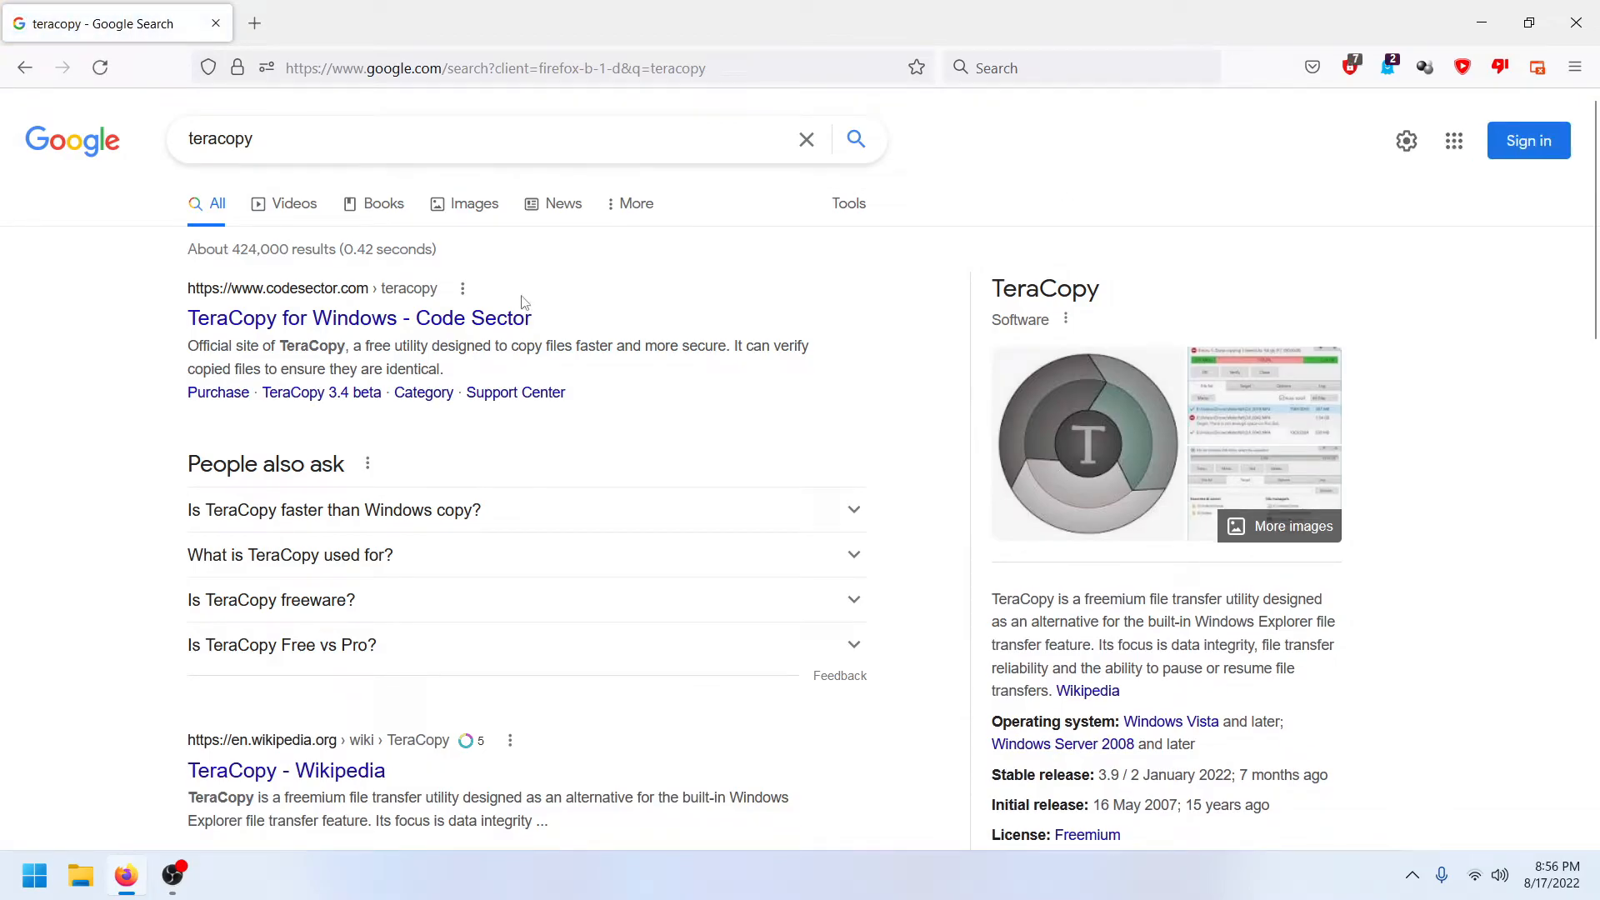
left_click(527, 317)
scroll(396, 448, "down", 1)
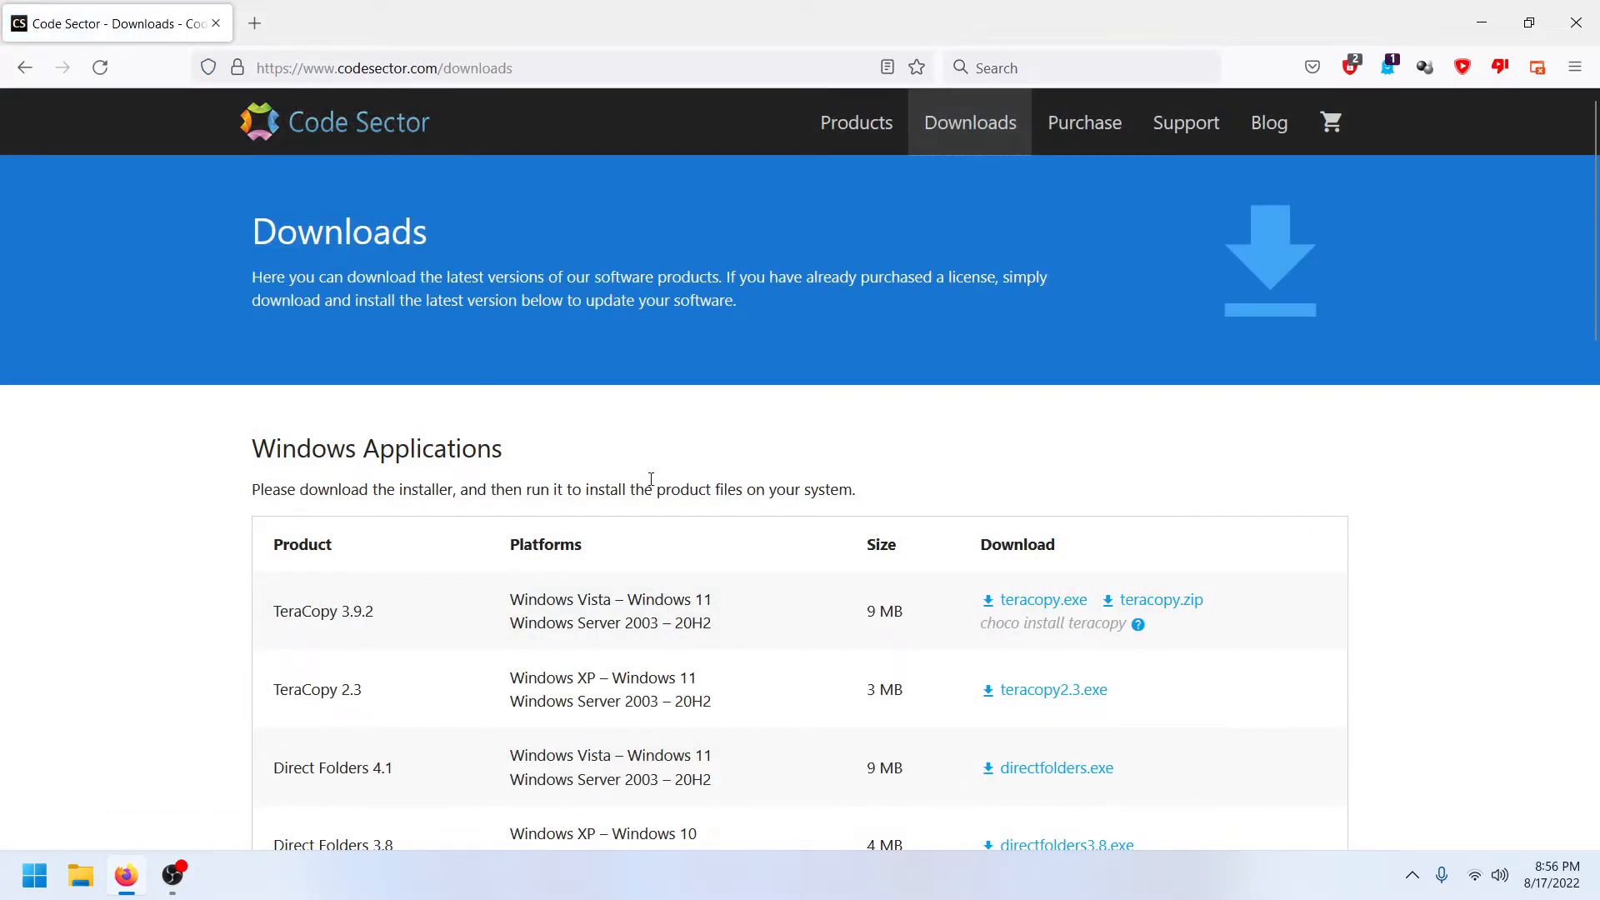
scroll(374, 559, "down", 2)
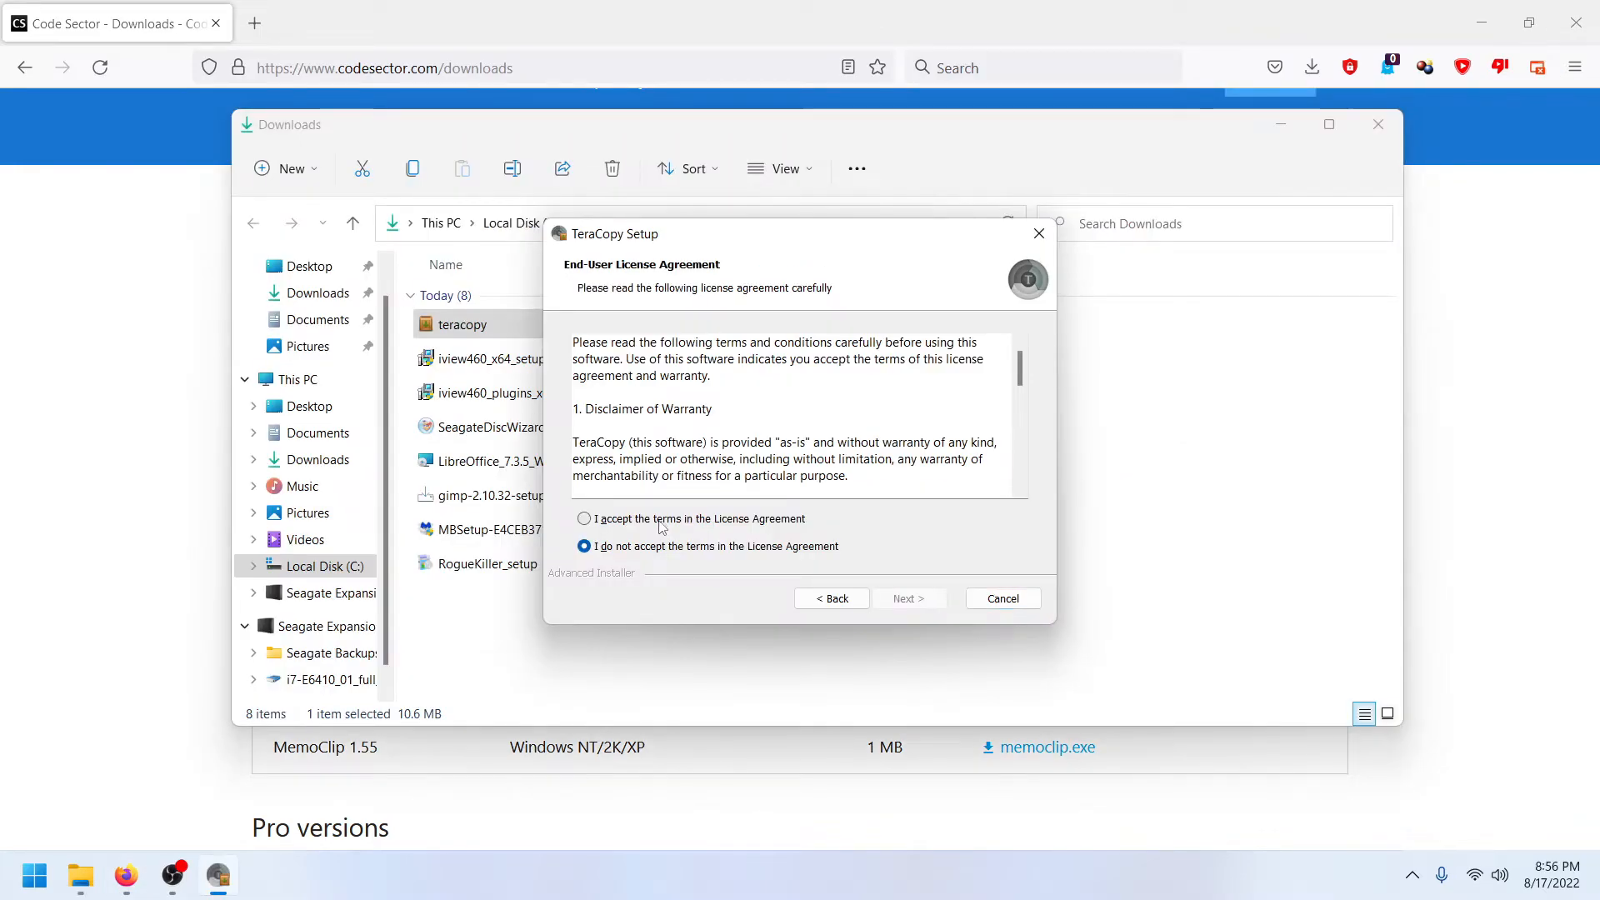
Step: Install TeraCopy, accepting the license agreement and keeping the default file associations, and launch it on finishing
left_click(659, 523)
left_click(890, 601)
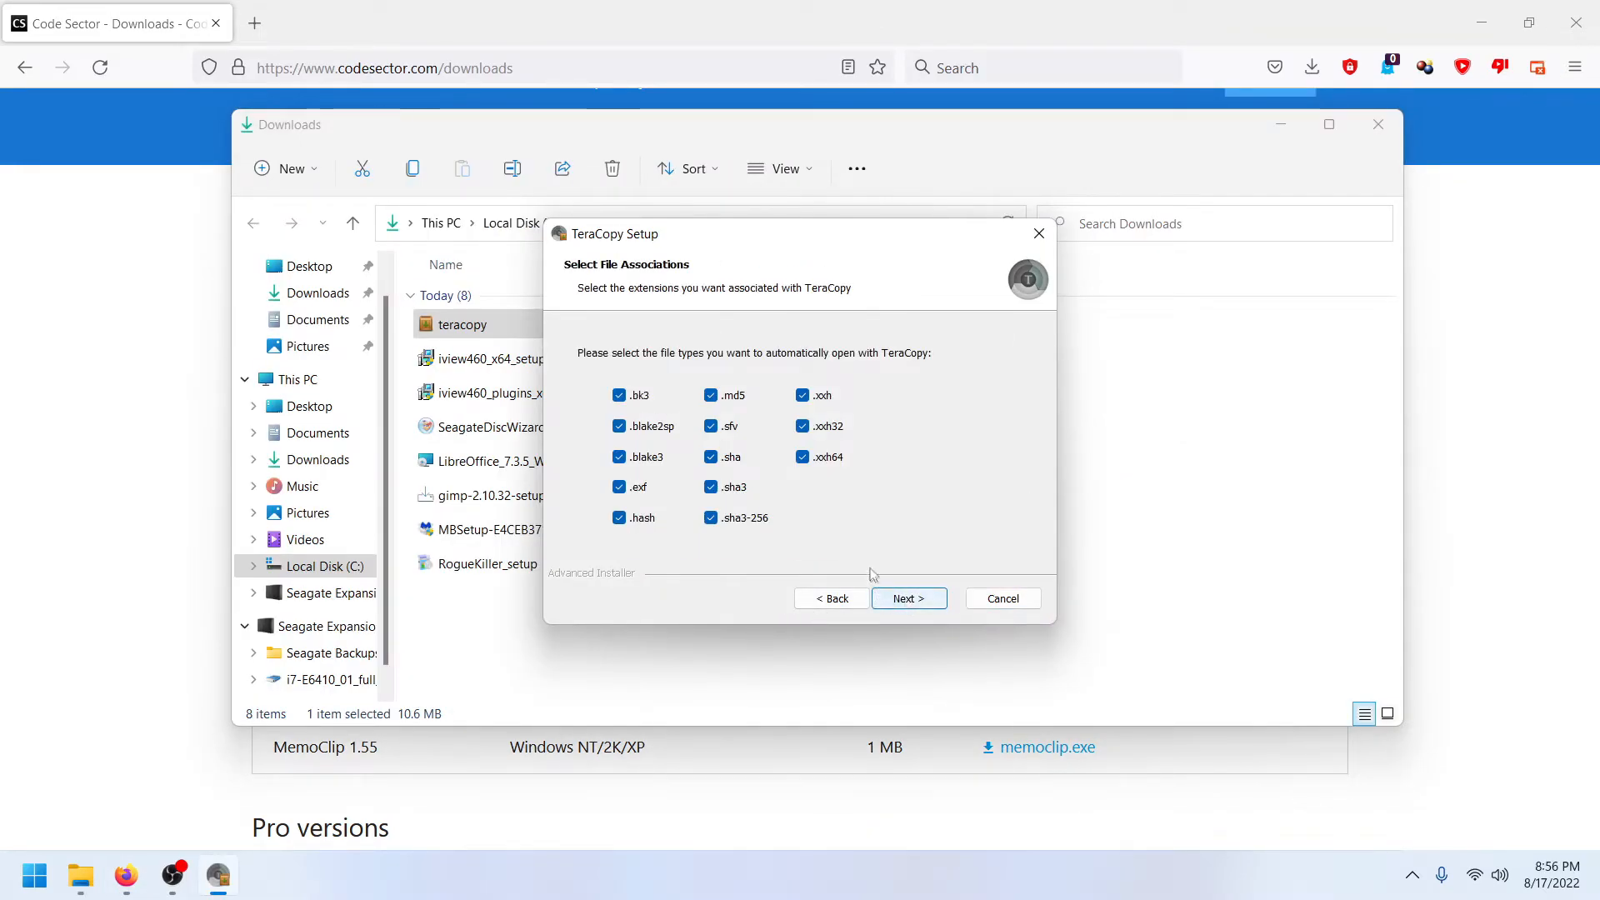
left_click(914, 605)
left_click(911, 603)
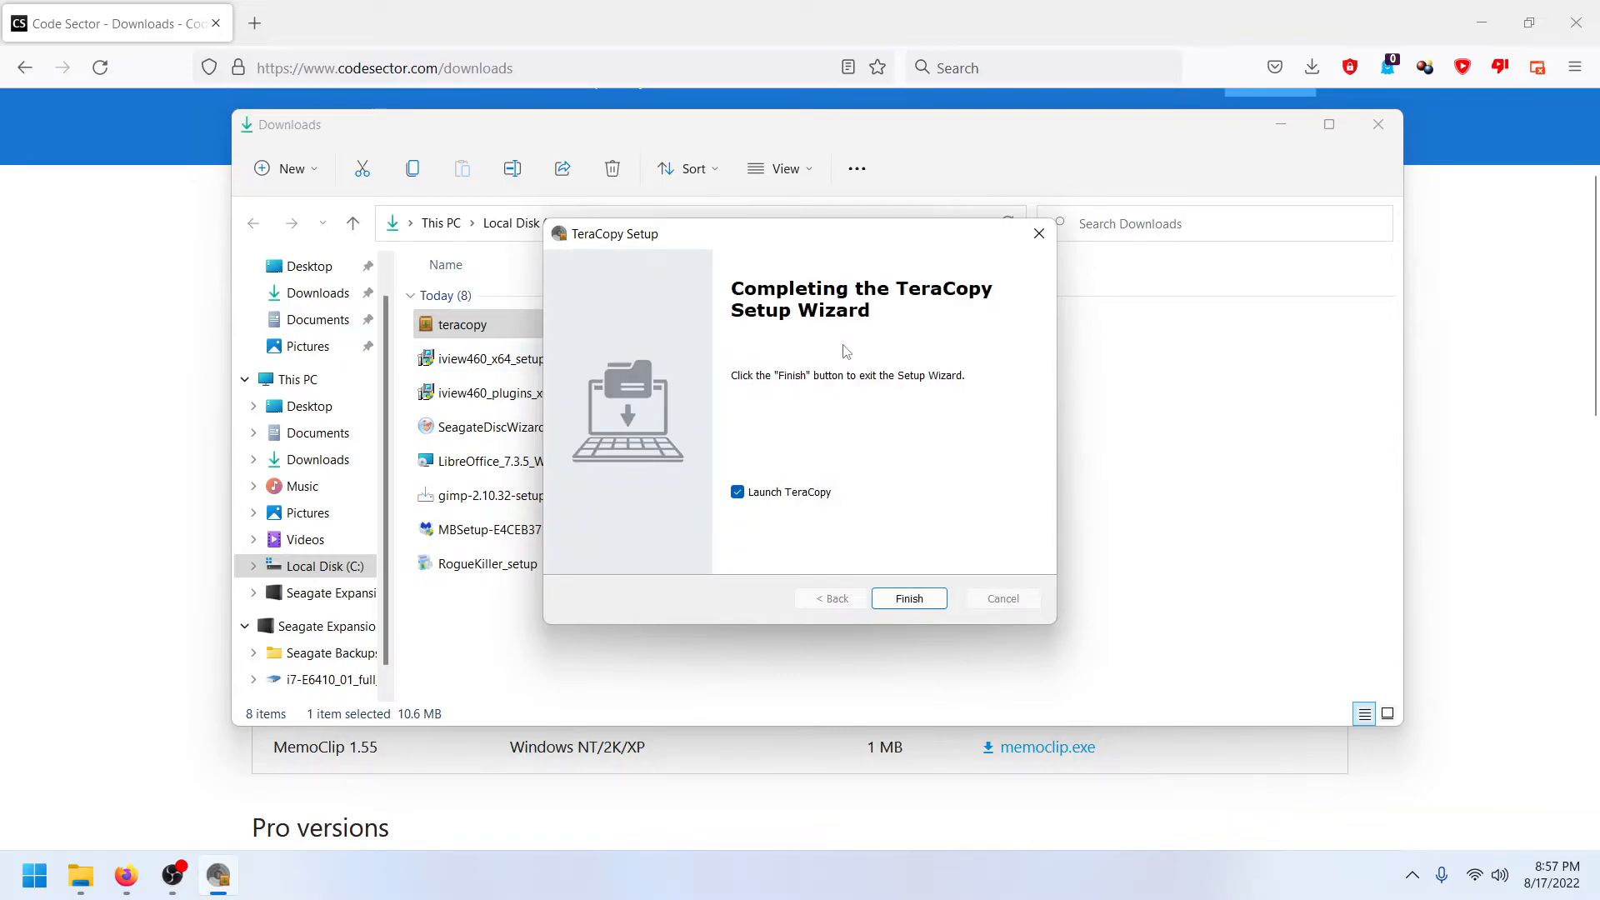
left_click(908, 599)
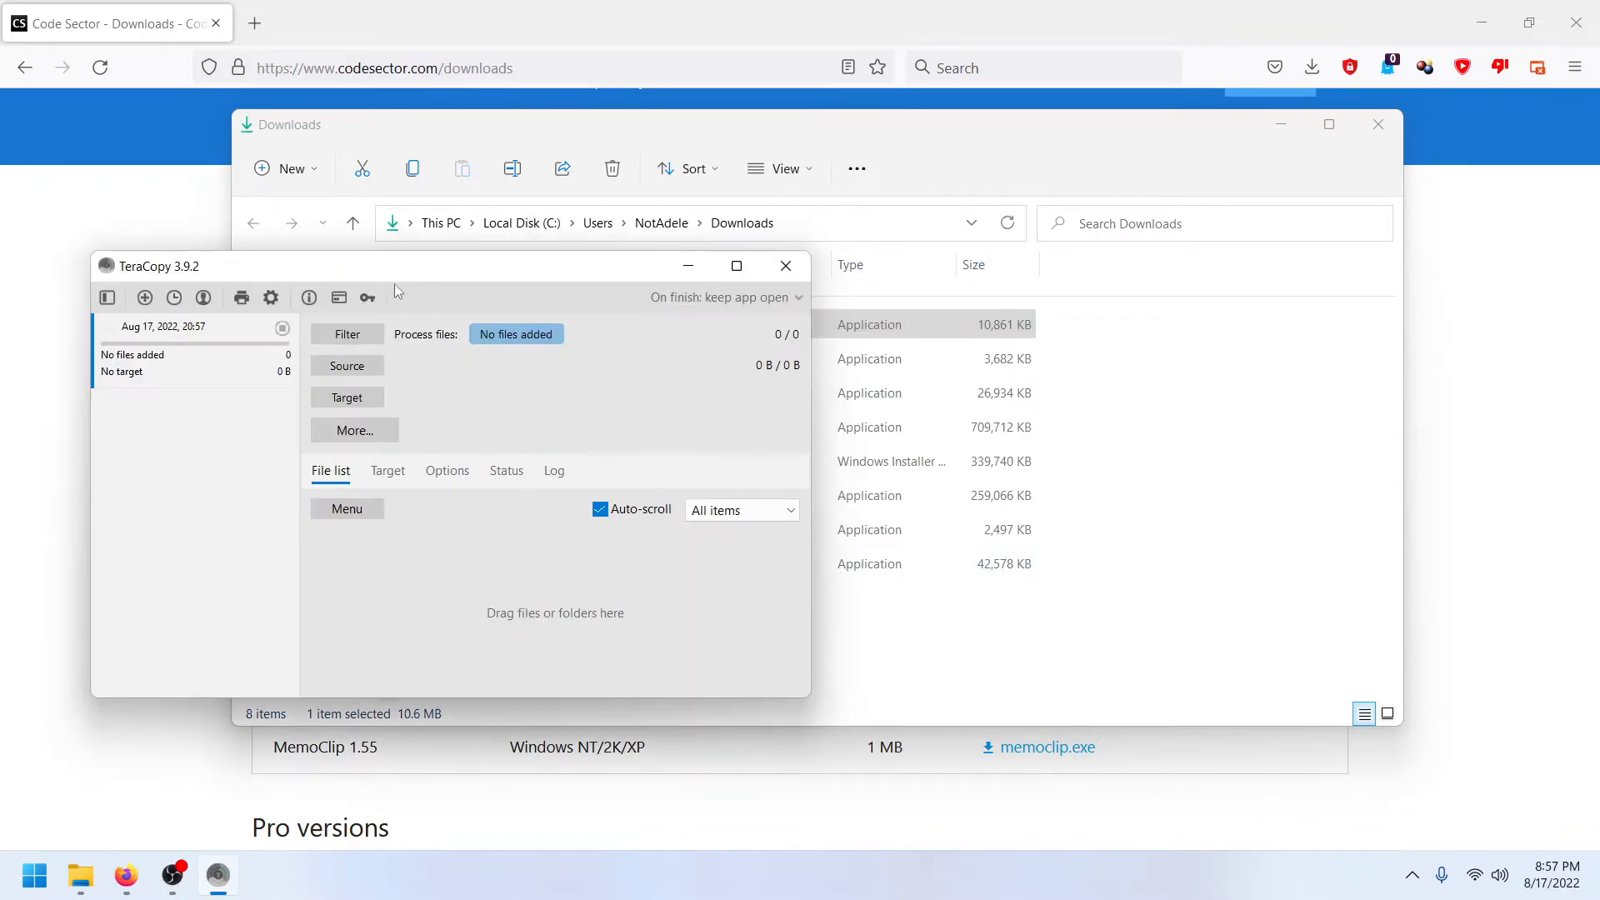
Step: In TeraCopy's preferences, make it the default copy handler, enable Always test after copy, turn off Always On Top and choose an On finish behaviour
left_click(270, 298)
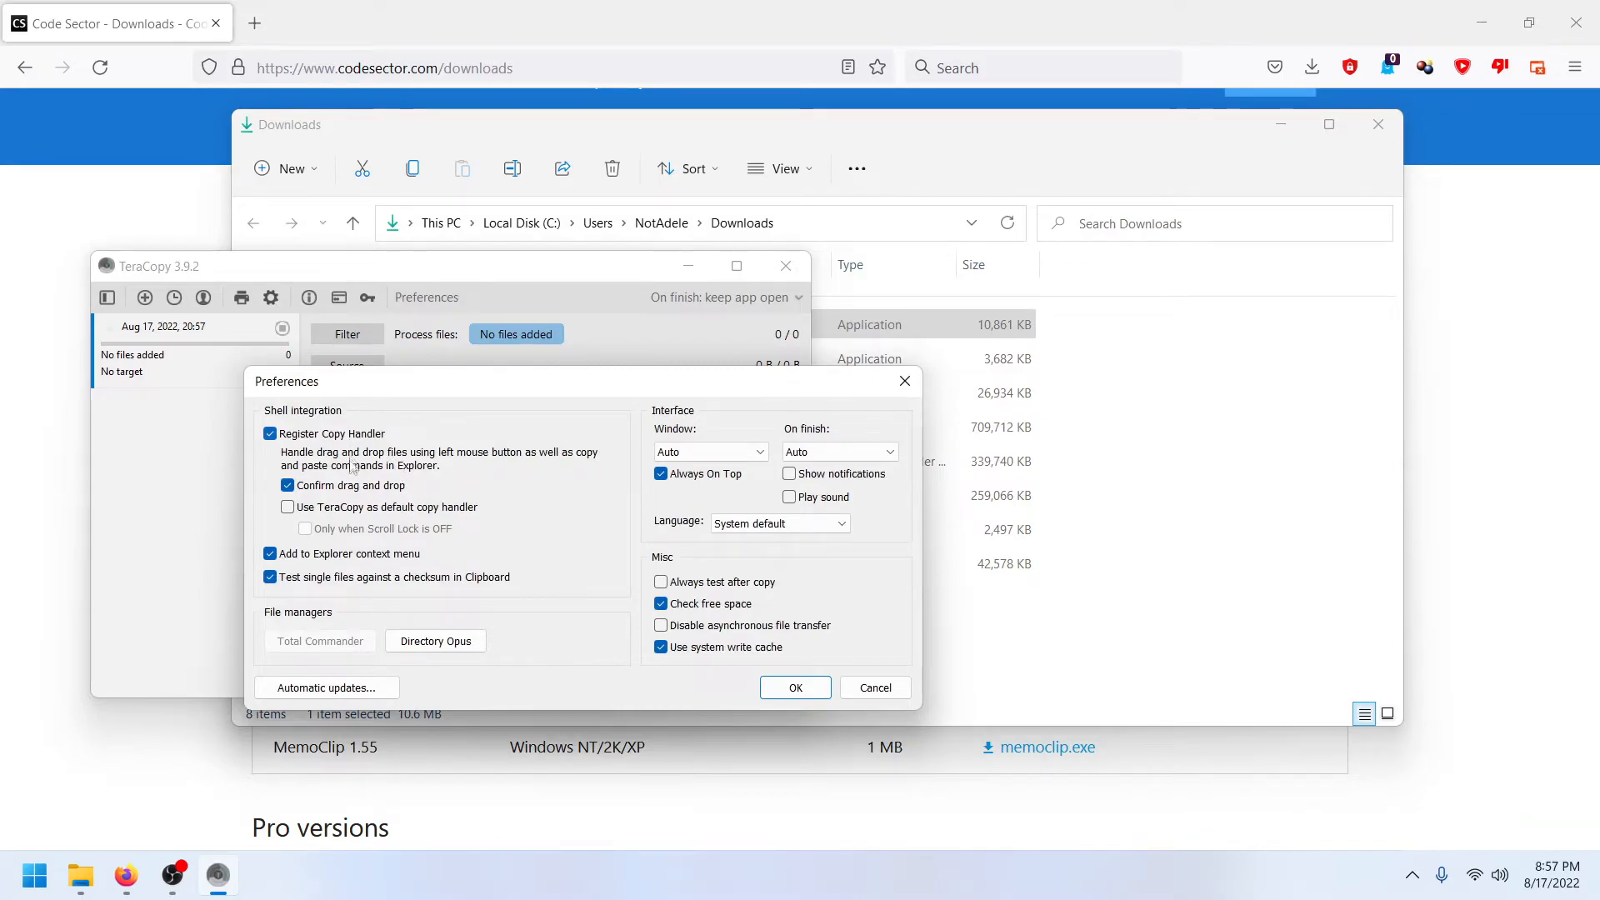
left_click(369, 510)
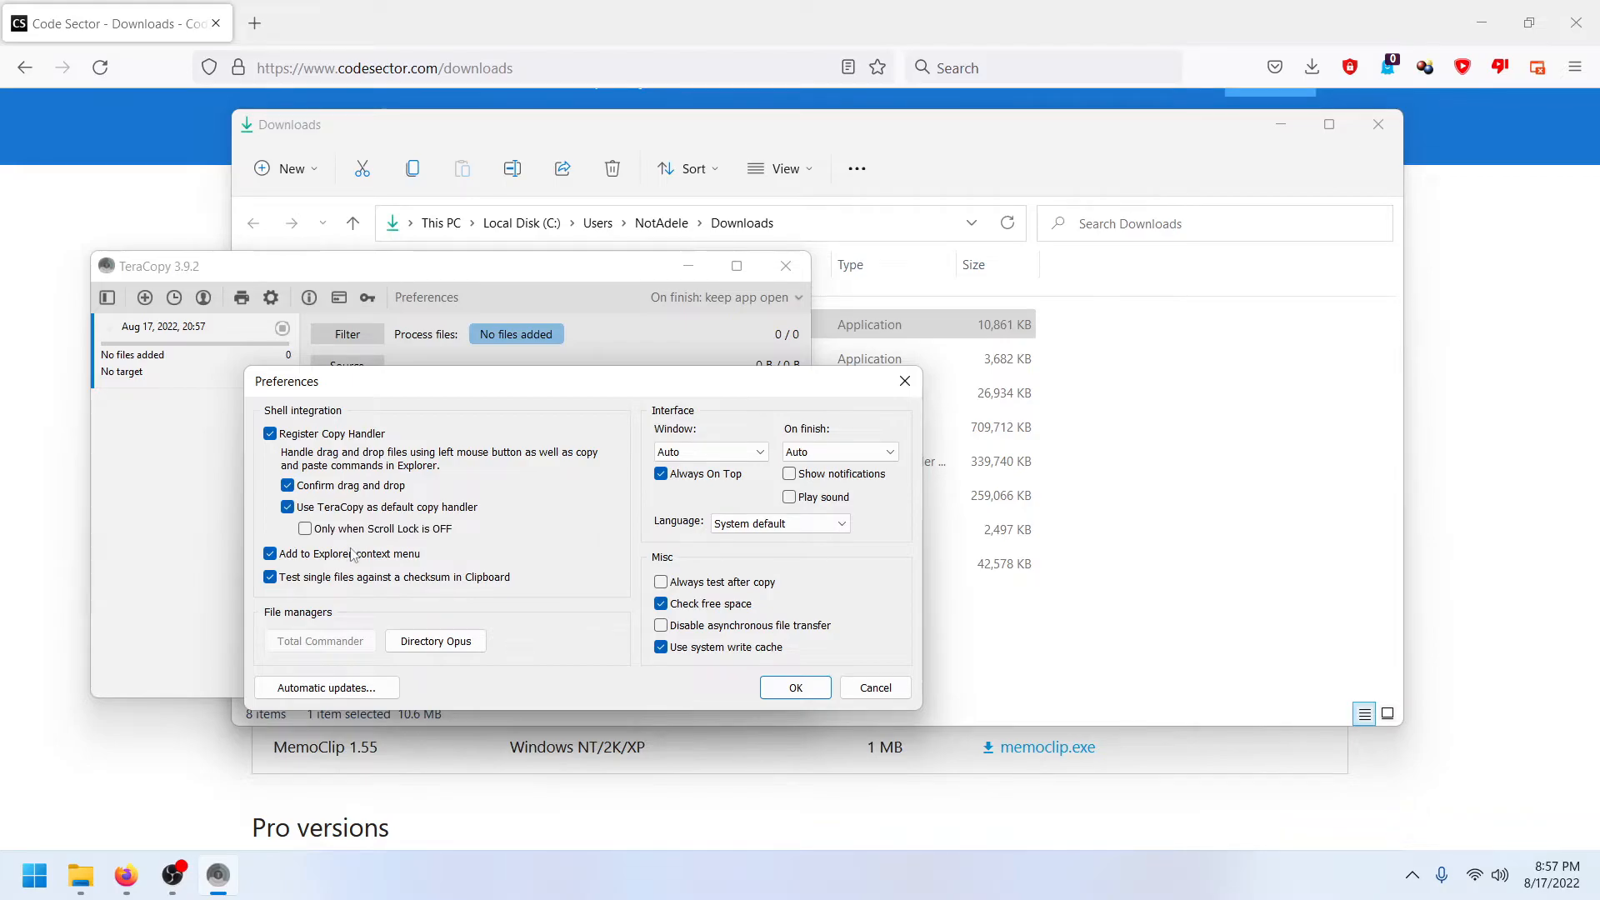
left_click(696, 588)
left_click(684, 475)
left_click(840, 451)
left_click(812, 474)
left_click(798, 688)
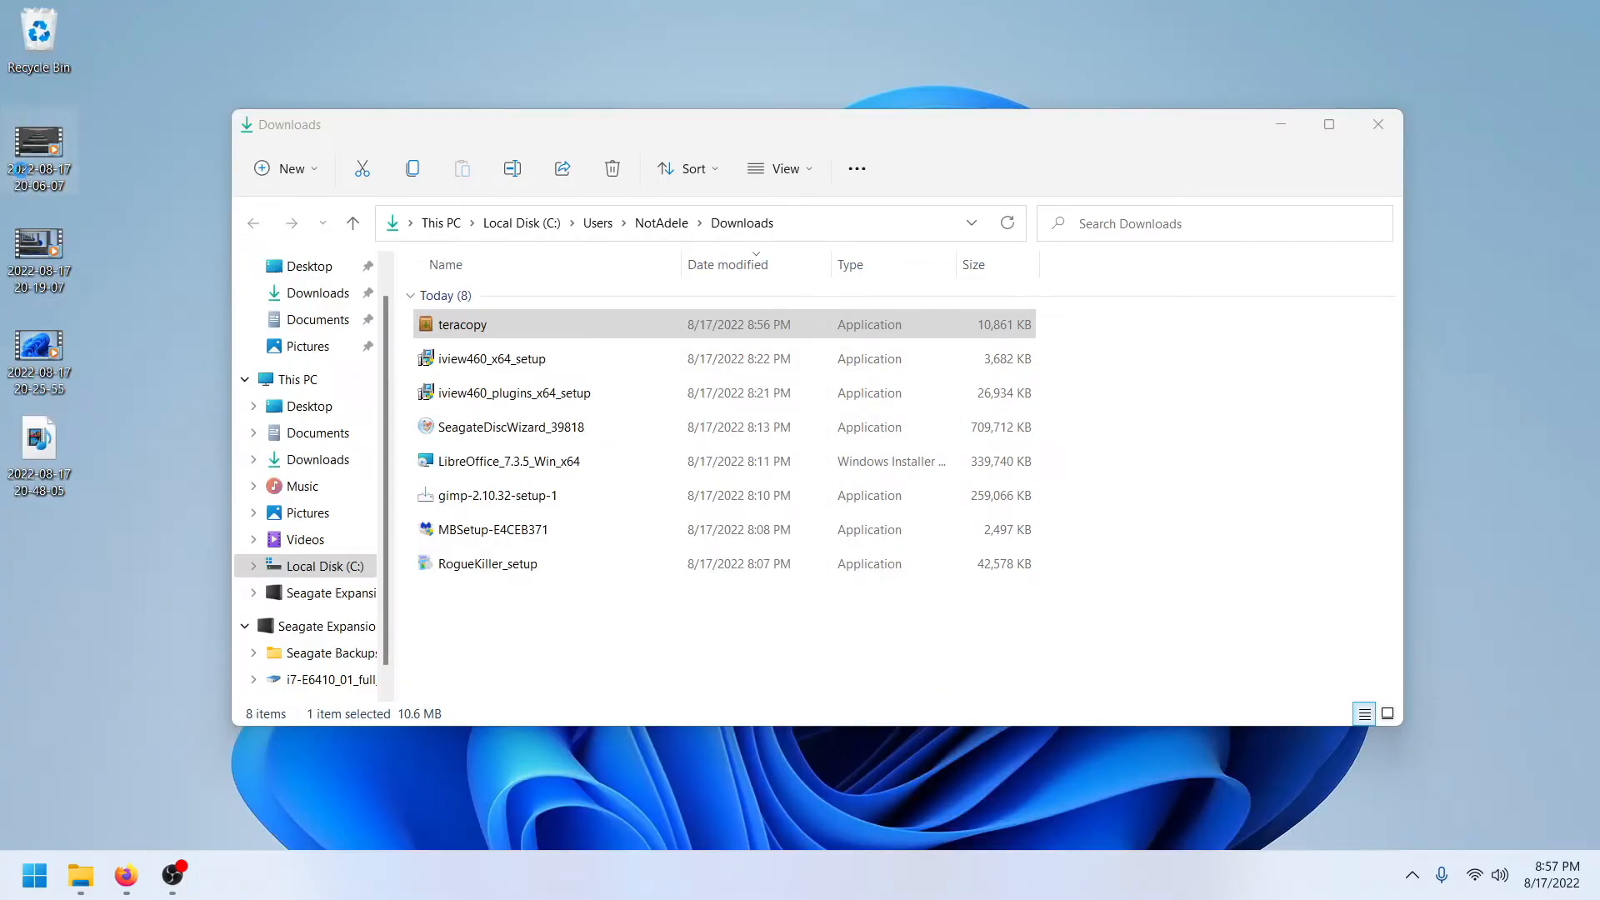
right_click(42, 357)
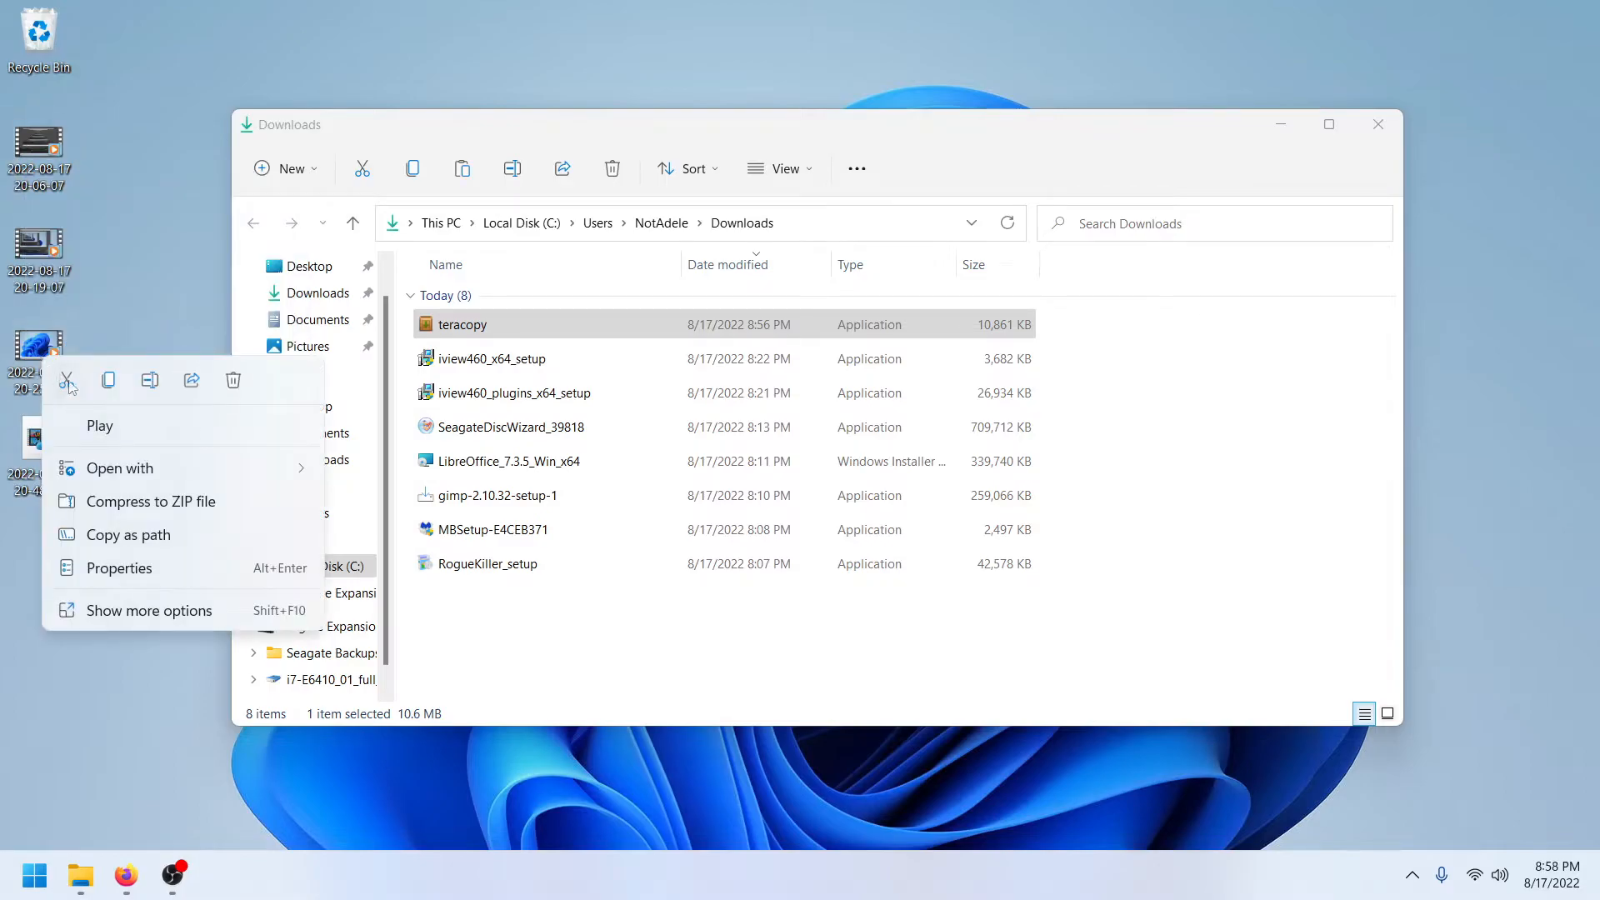
left_click(115, 382)
right_click(51, 609)
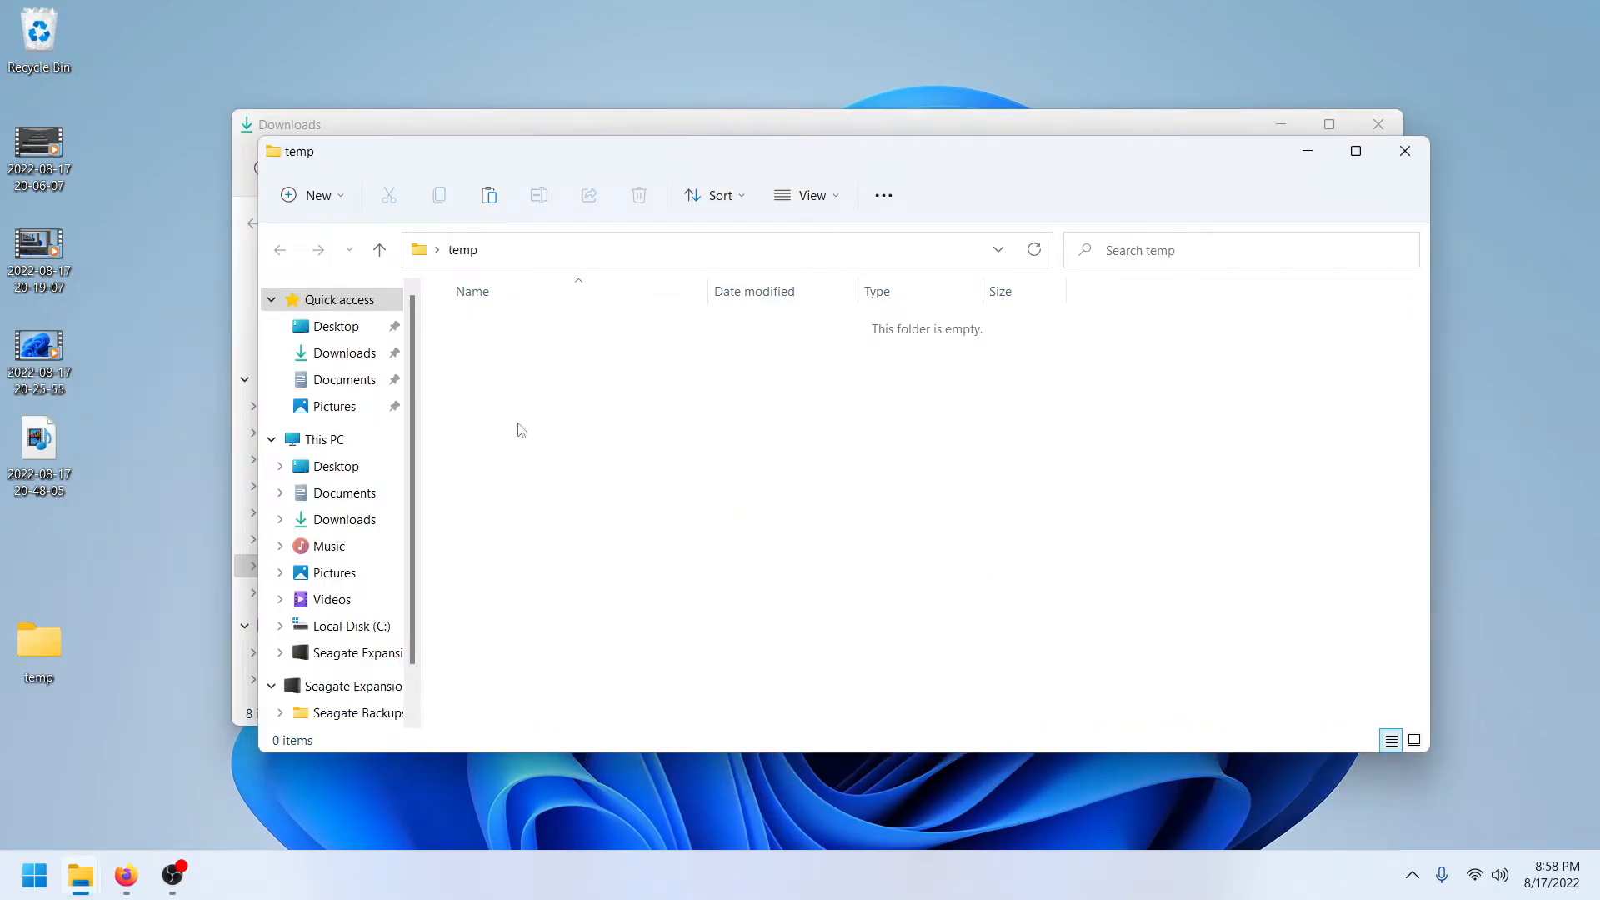
right_click(522, 431)
left_click(549, 450)
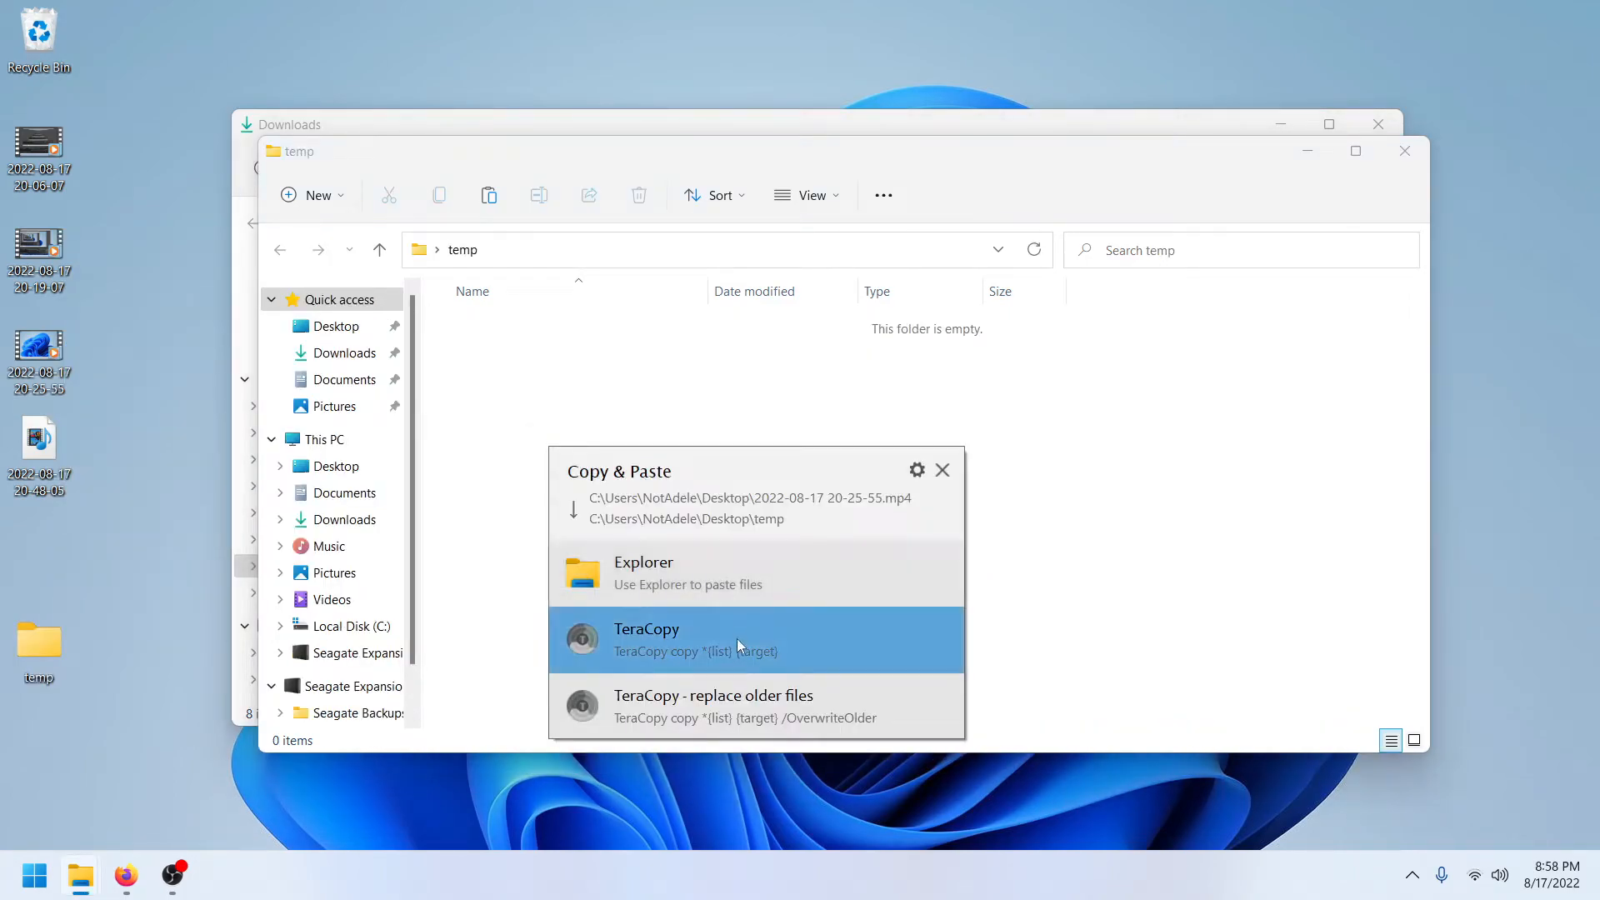
left_click(732, 639)
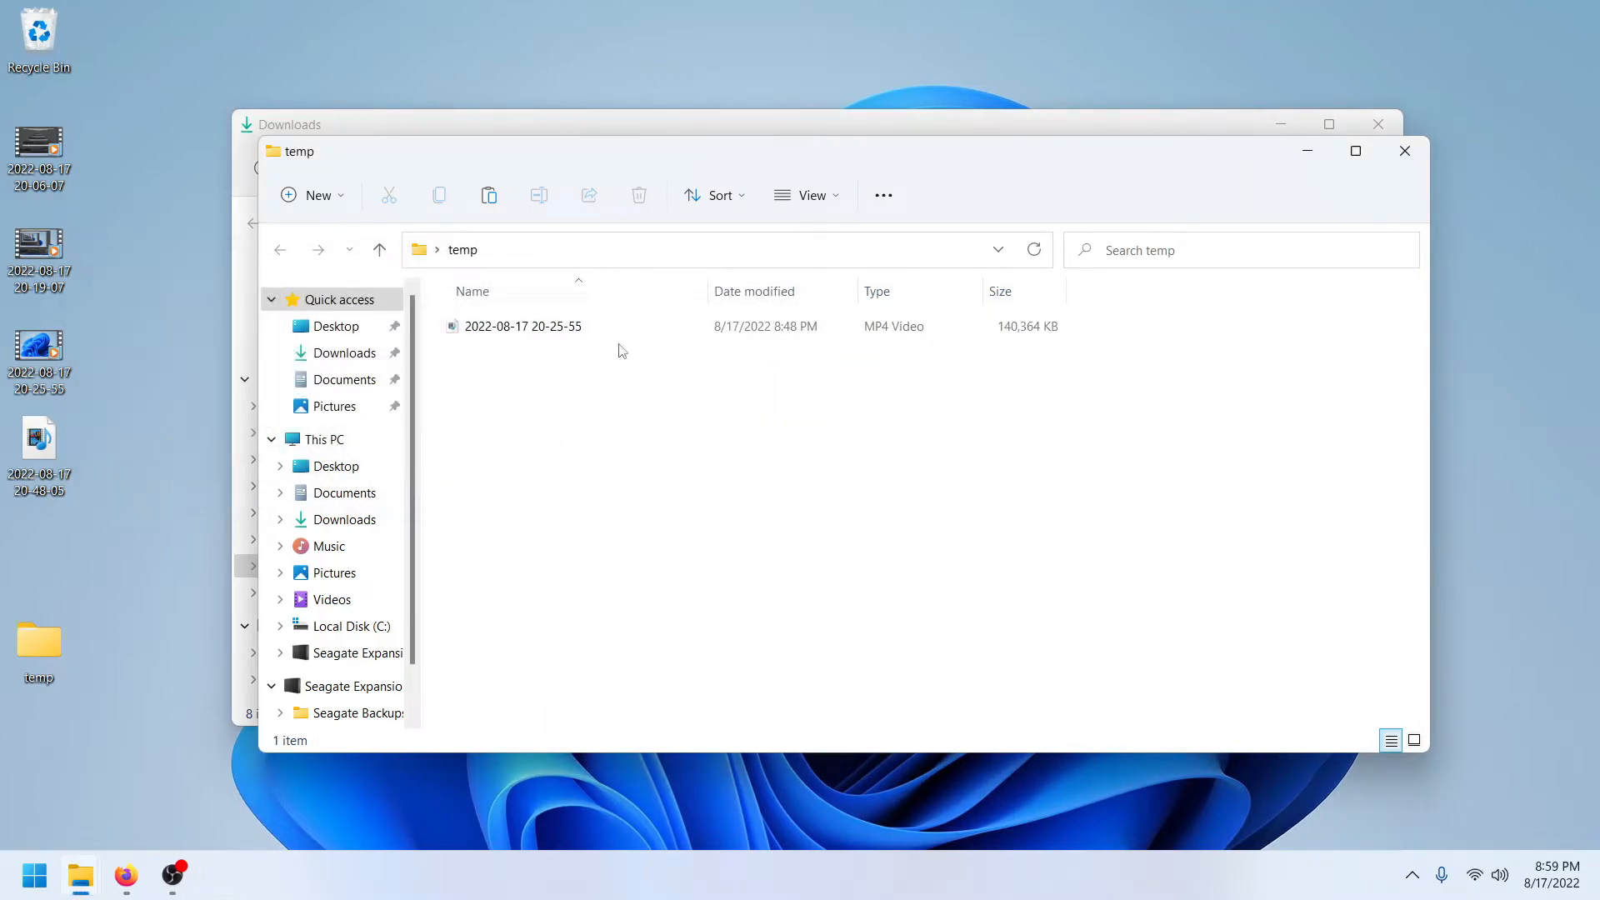
Step: Delete the copied video from temp and copy it there again with TeraCopy, turning off Show next time for the Copy & Paste chooser
left_click(586, 329)
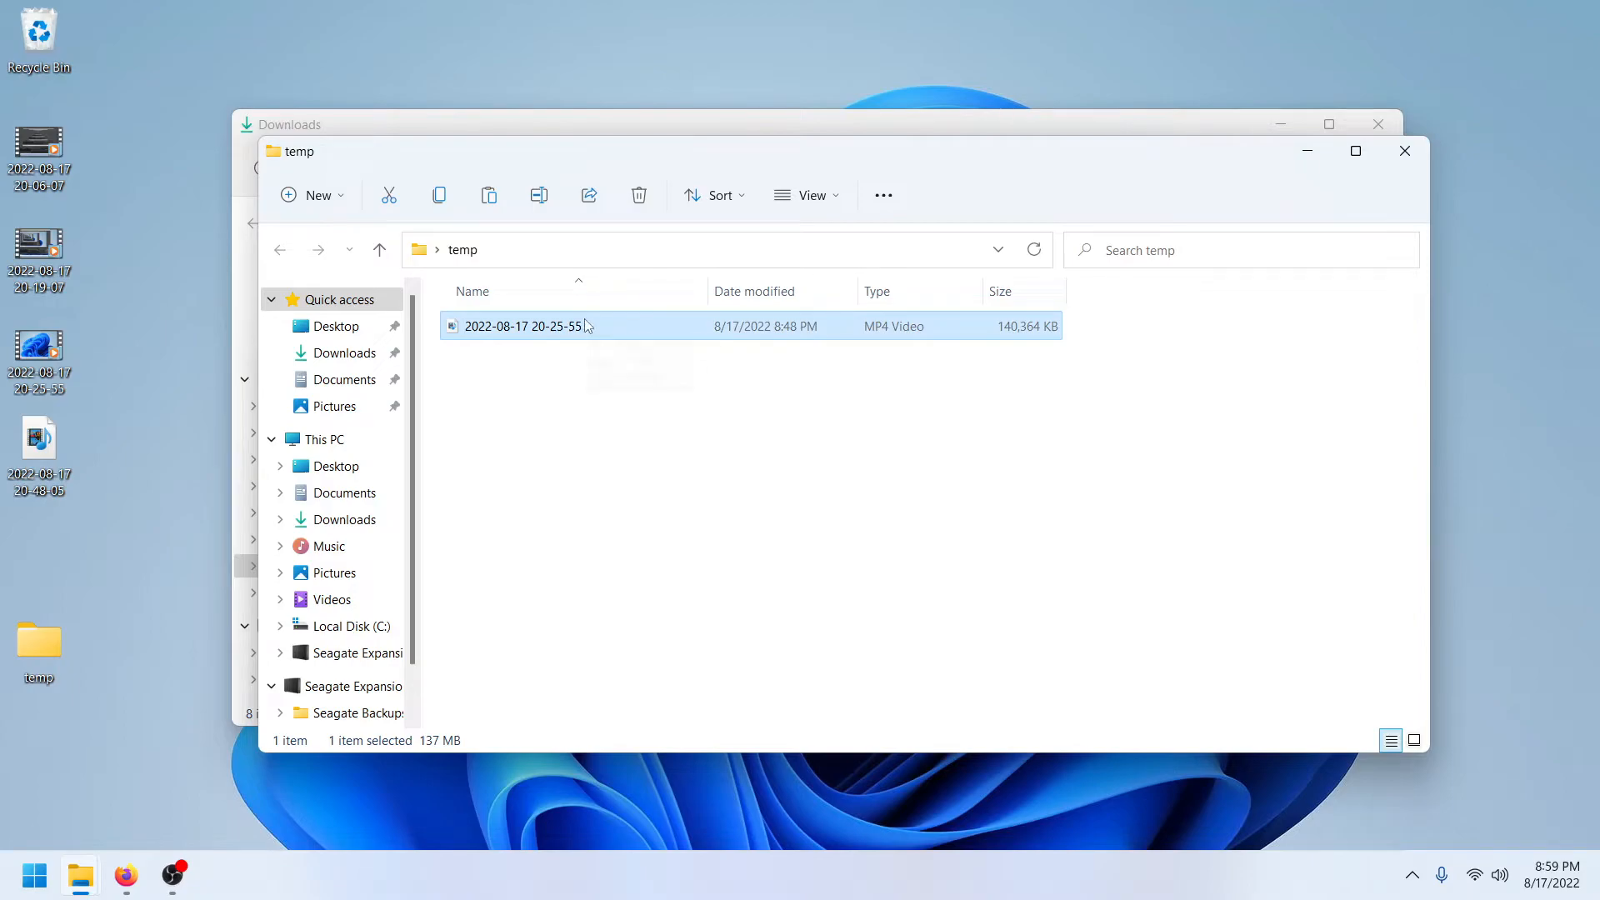
key("Delete")
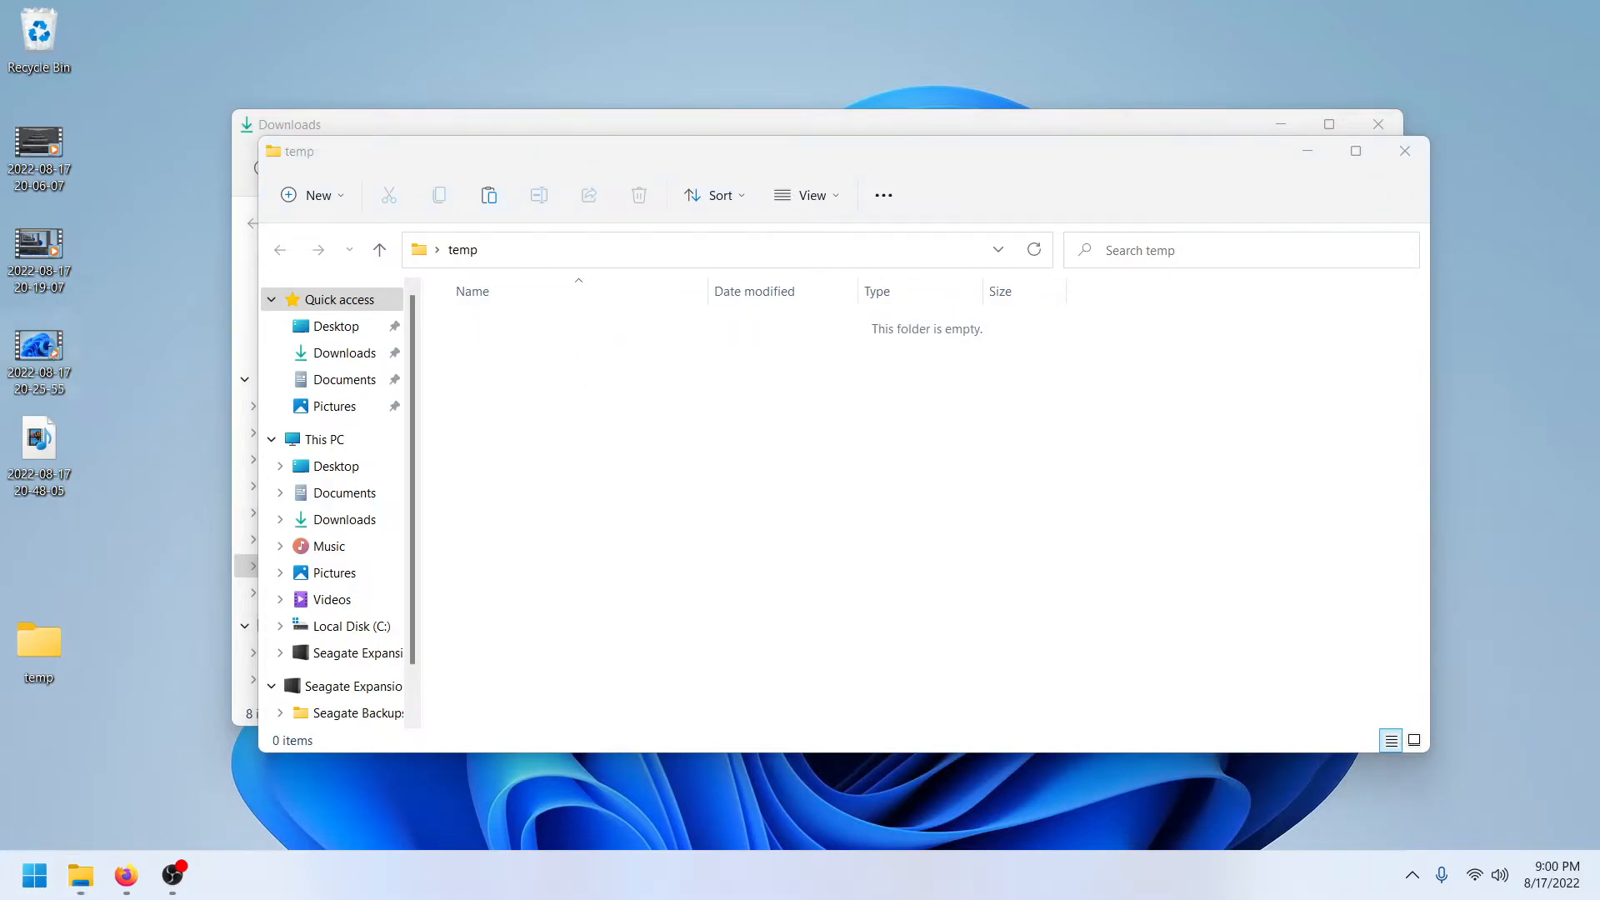
right_click(50, 352)
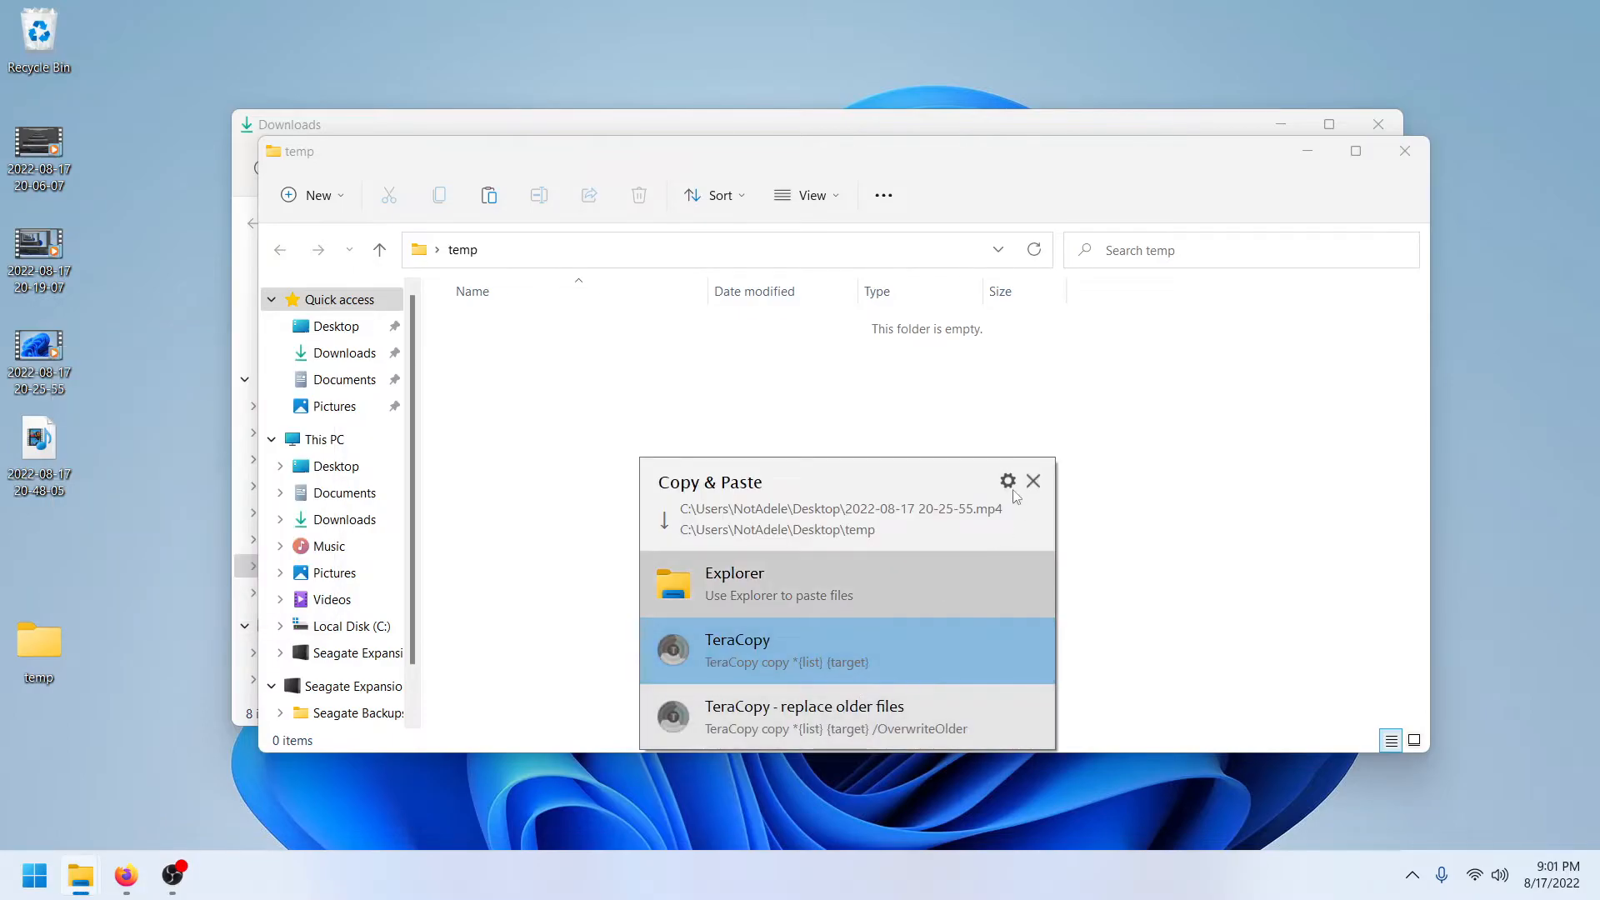
left_click(1009, 483)
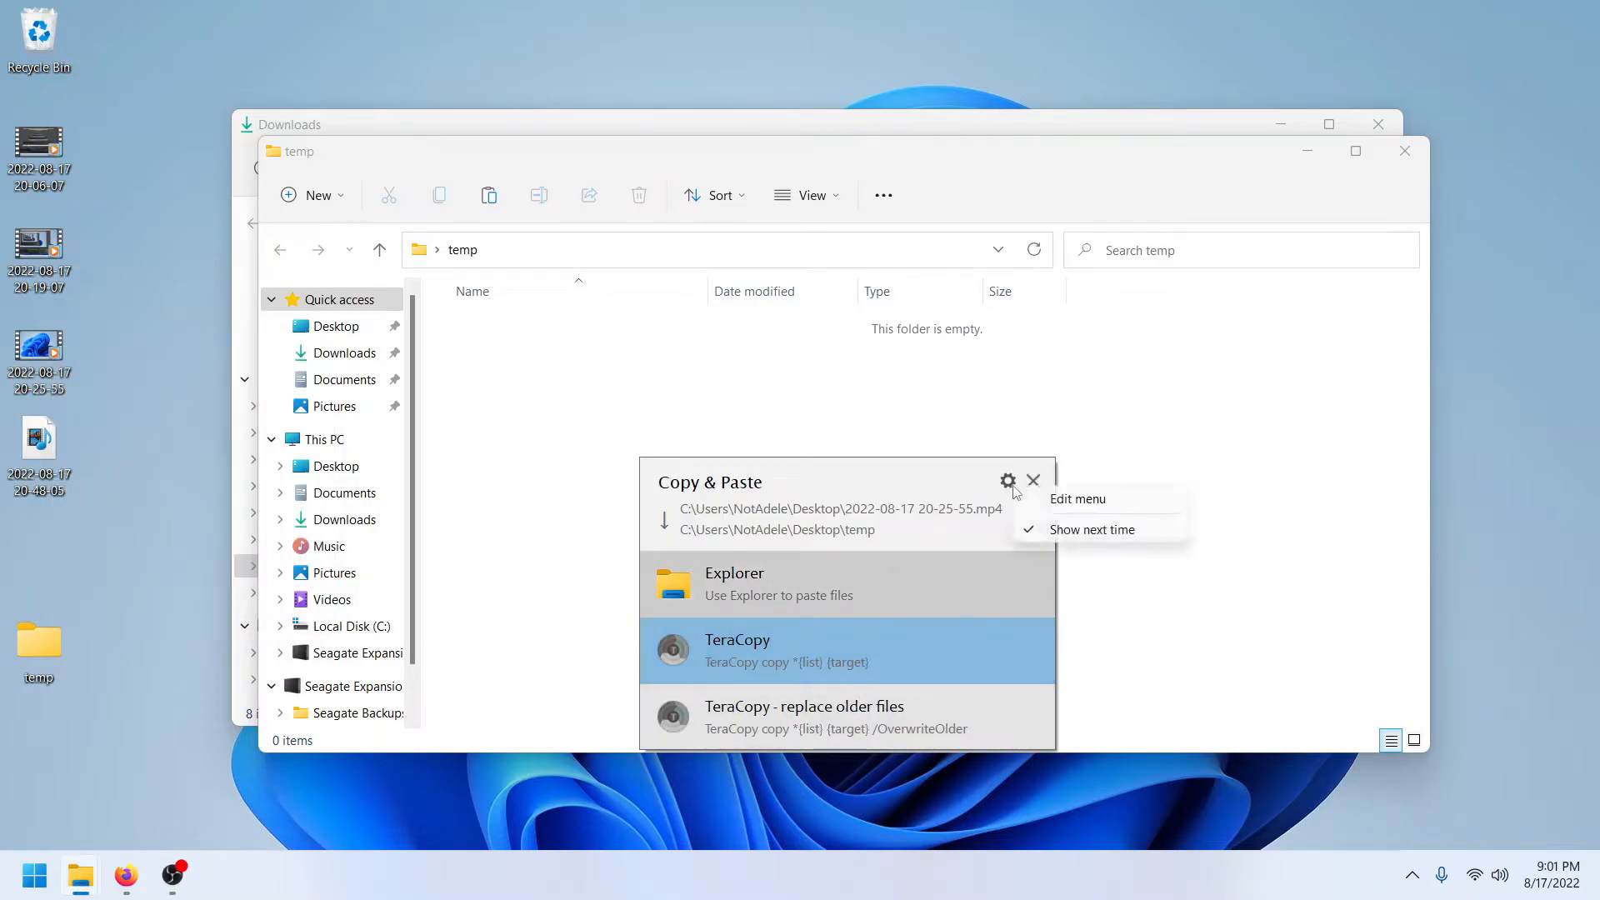
left_click(1115, 531)
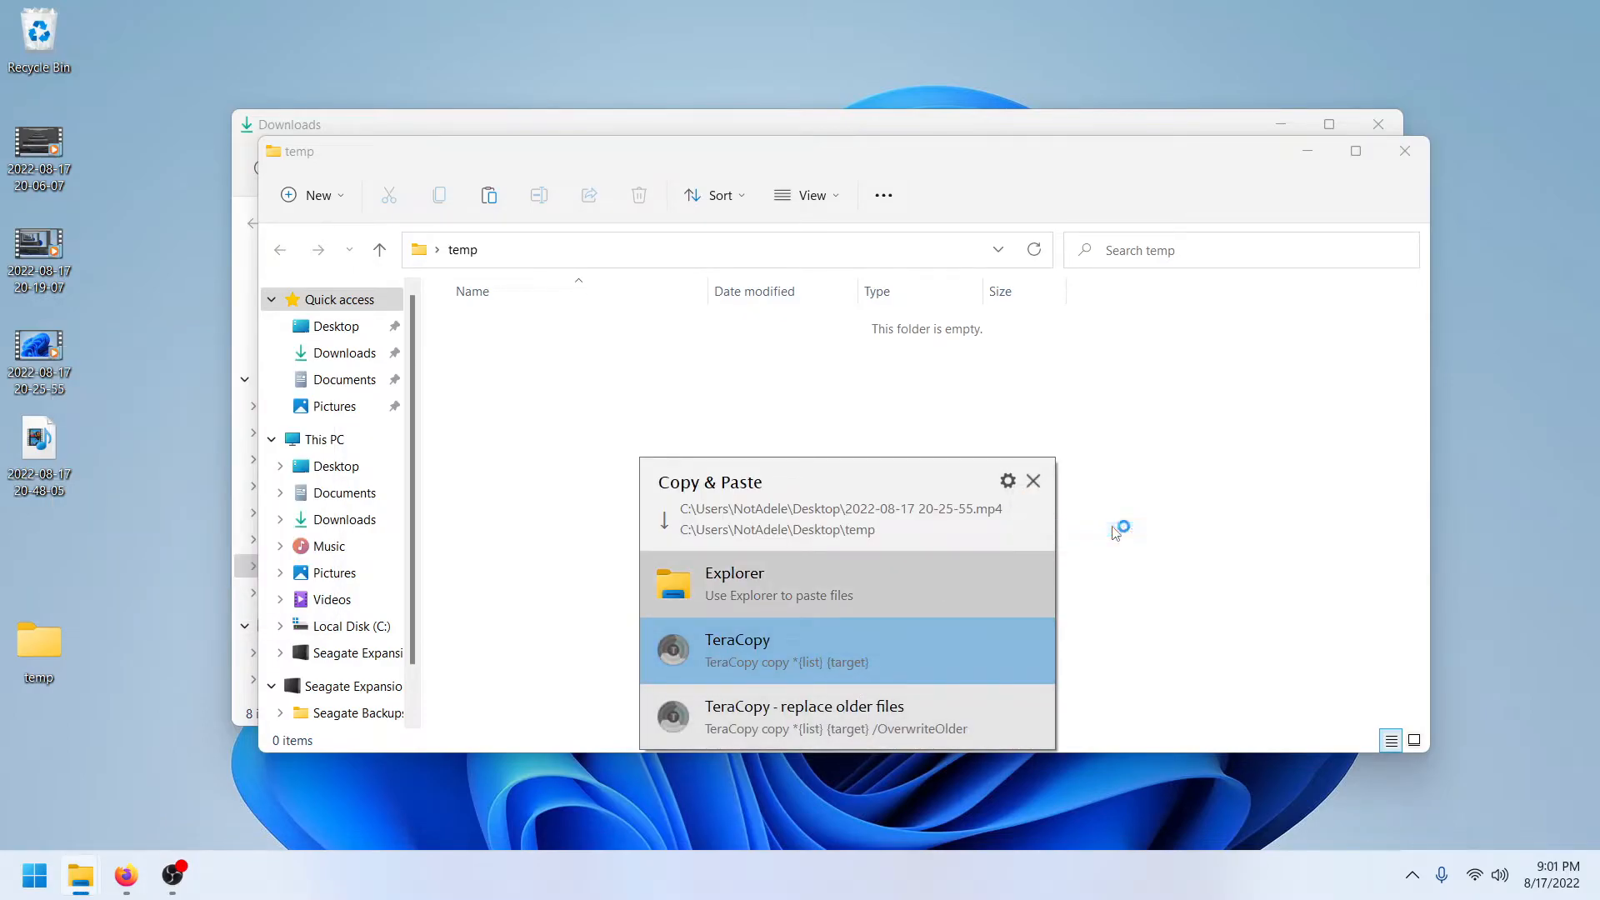
left_click(754, 650)
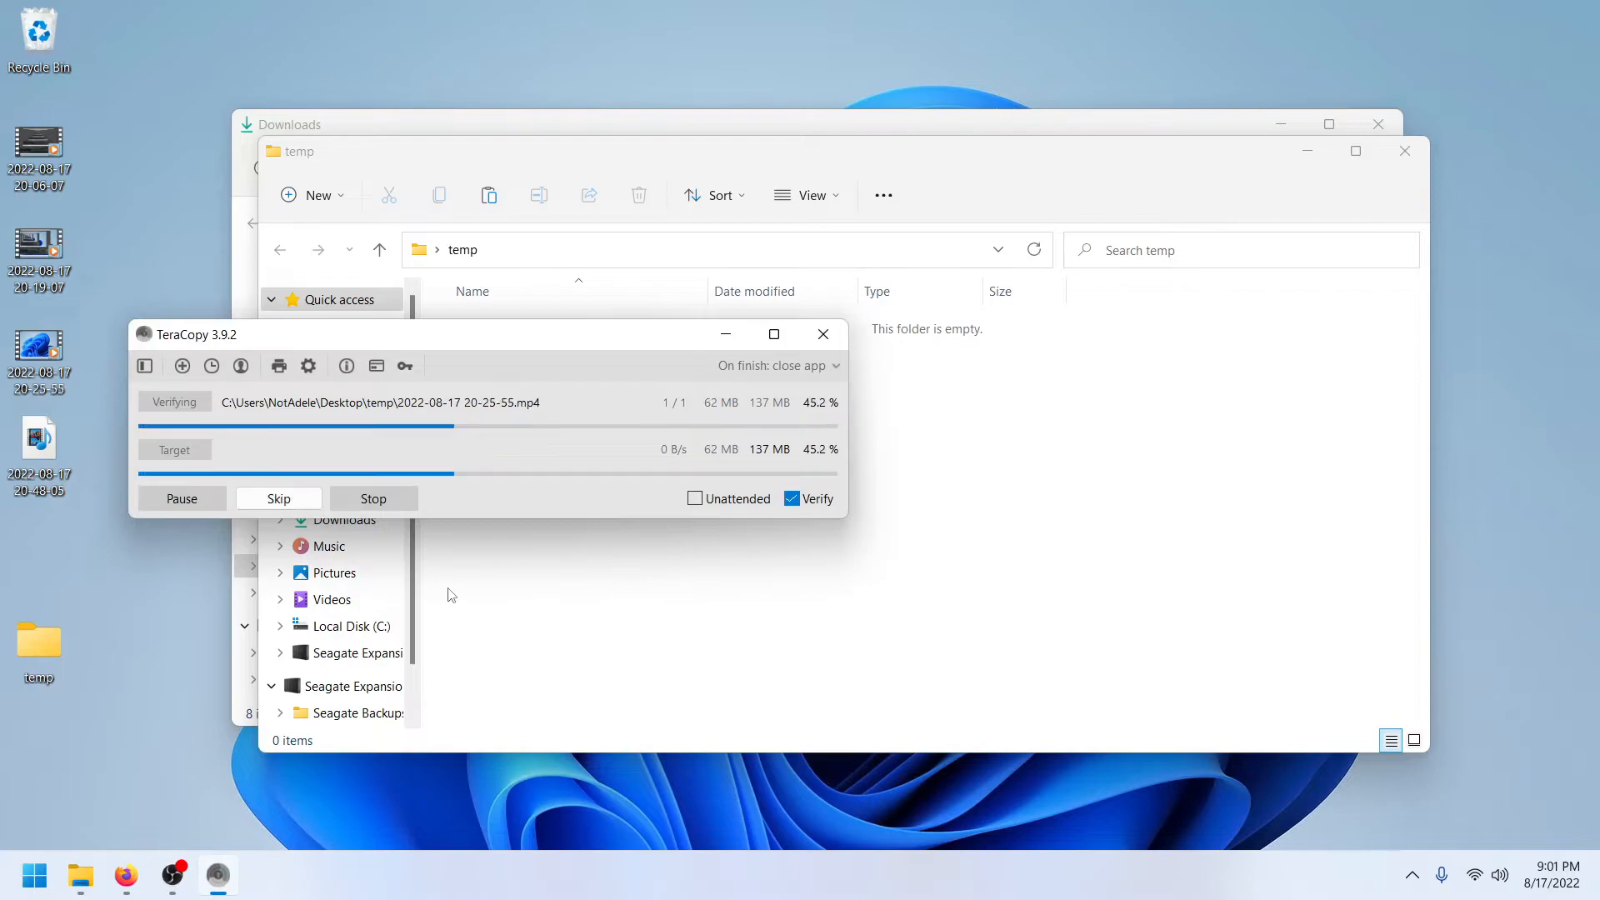
right_click(42, 171)
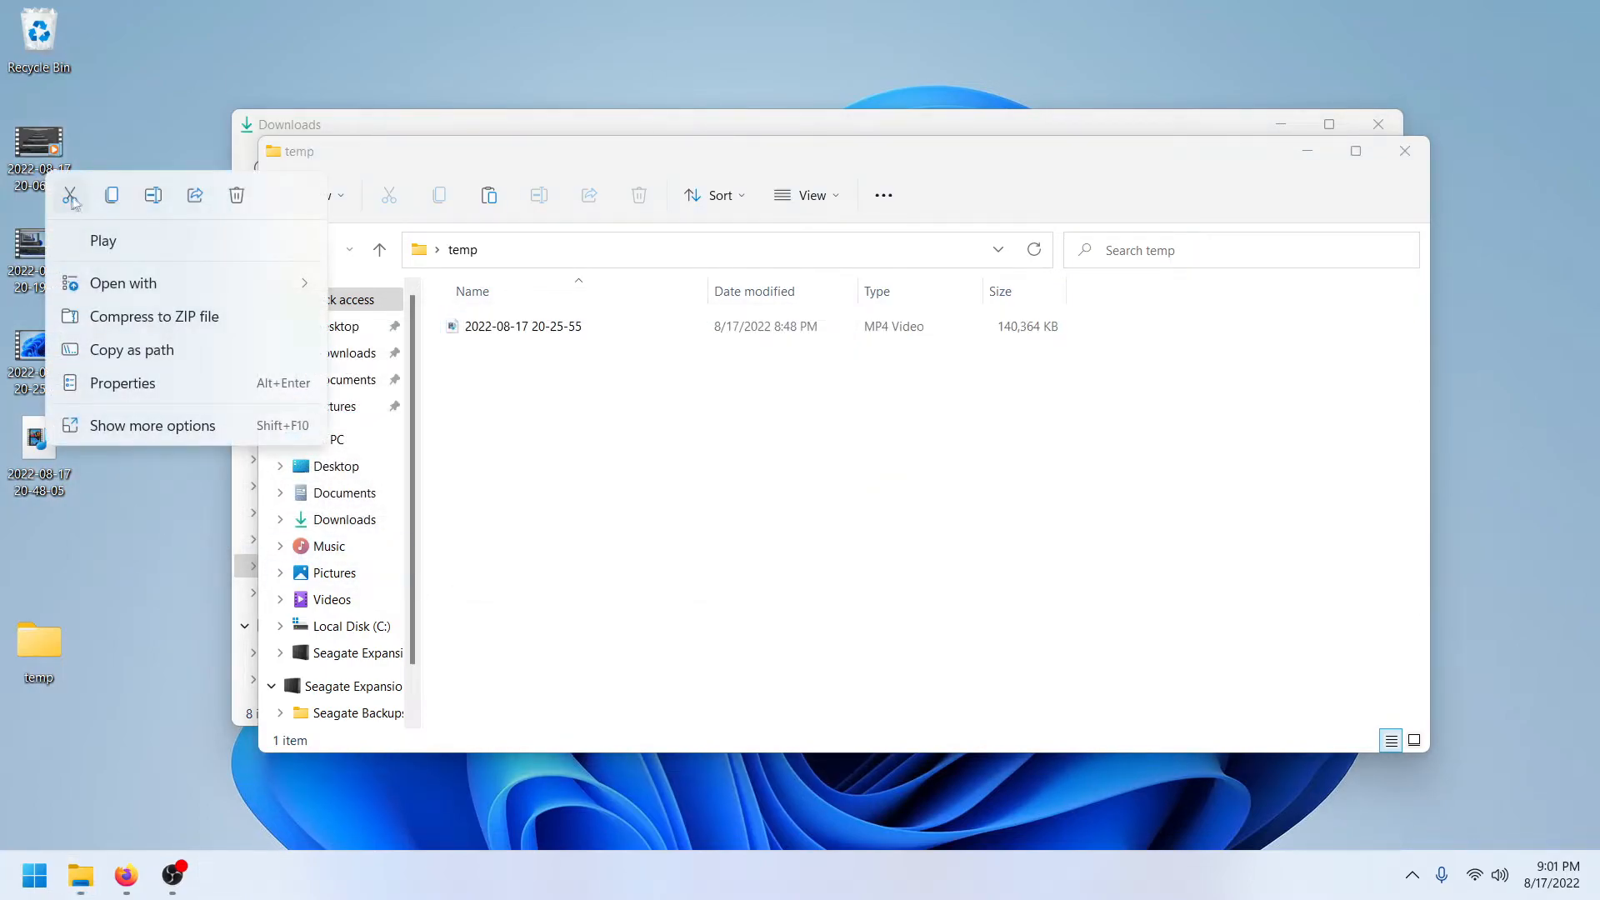
left_click(112, 197)
right_click(535, 440)
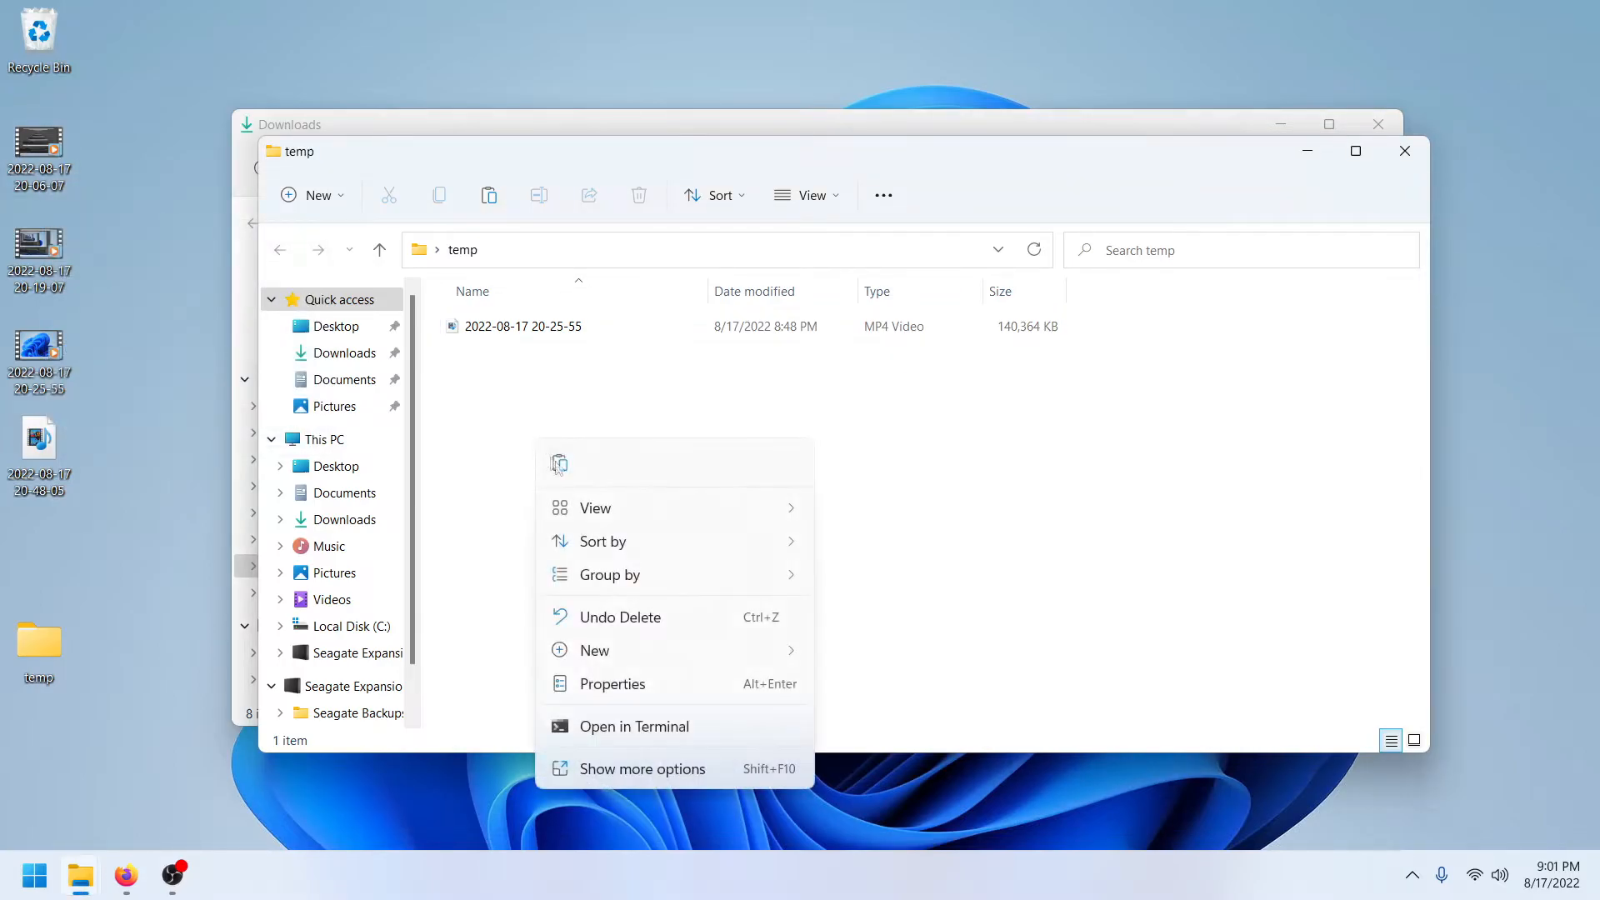
left_click(560, 464)
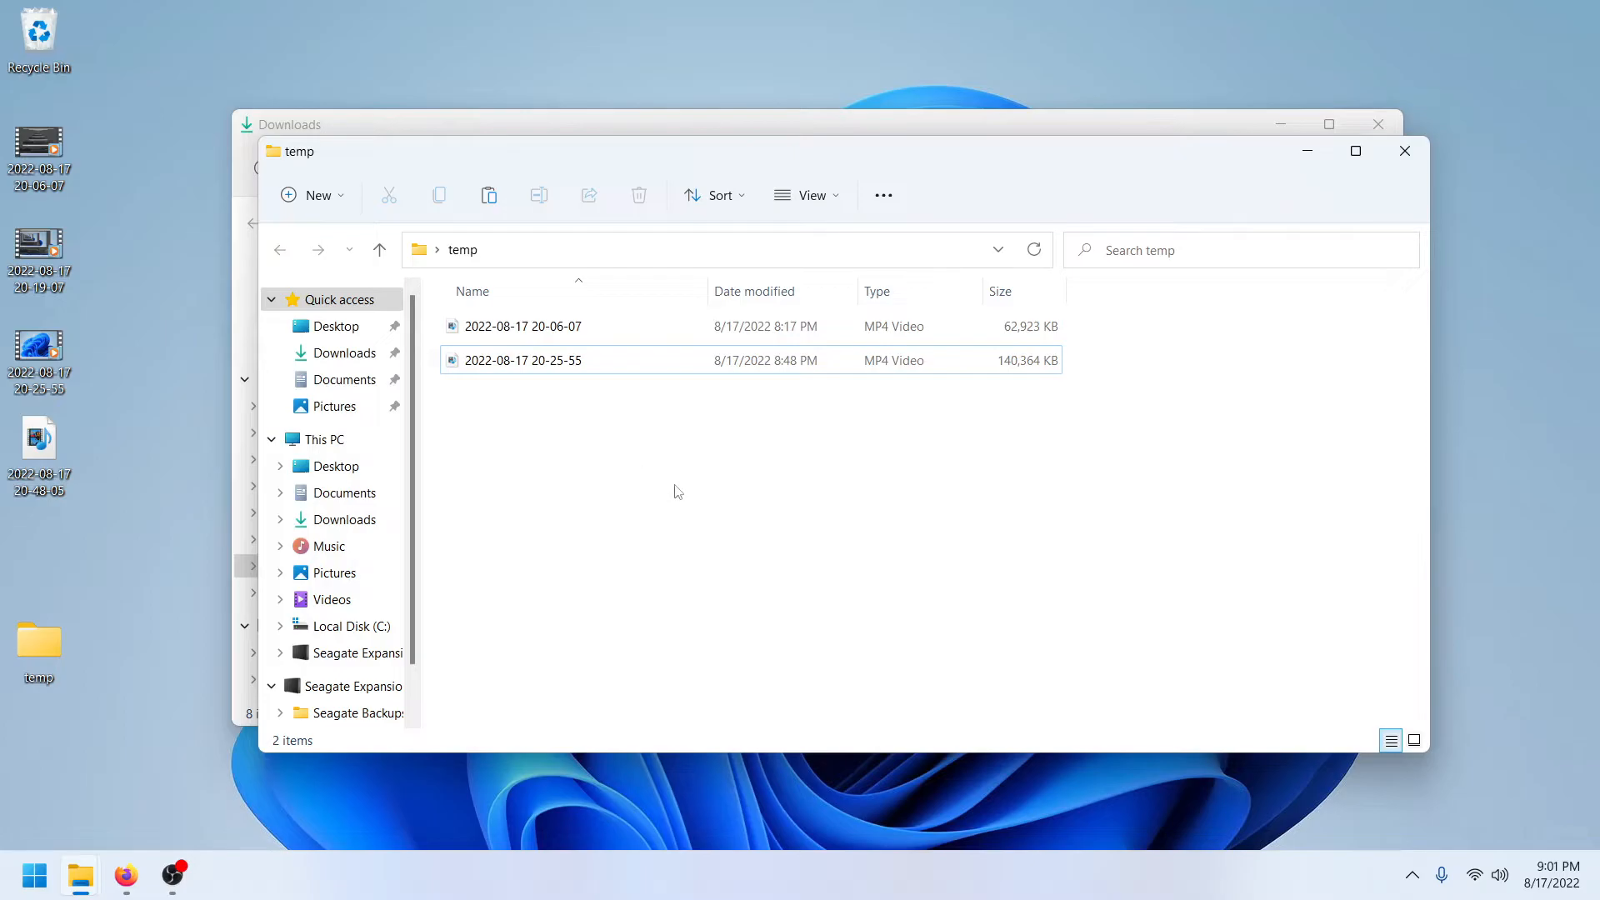
Step: Close the temp folder and select all the installer files in the Downloads folder
left_click(1405, 151)
left_click(318, 492)
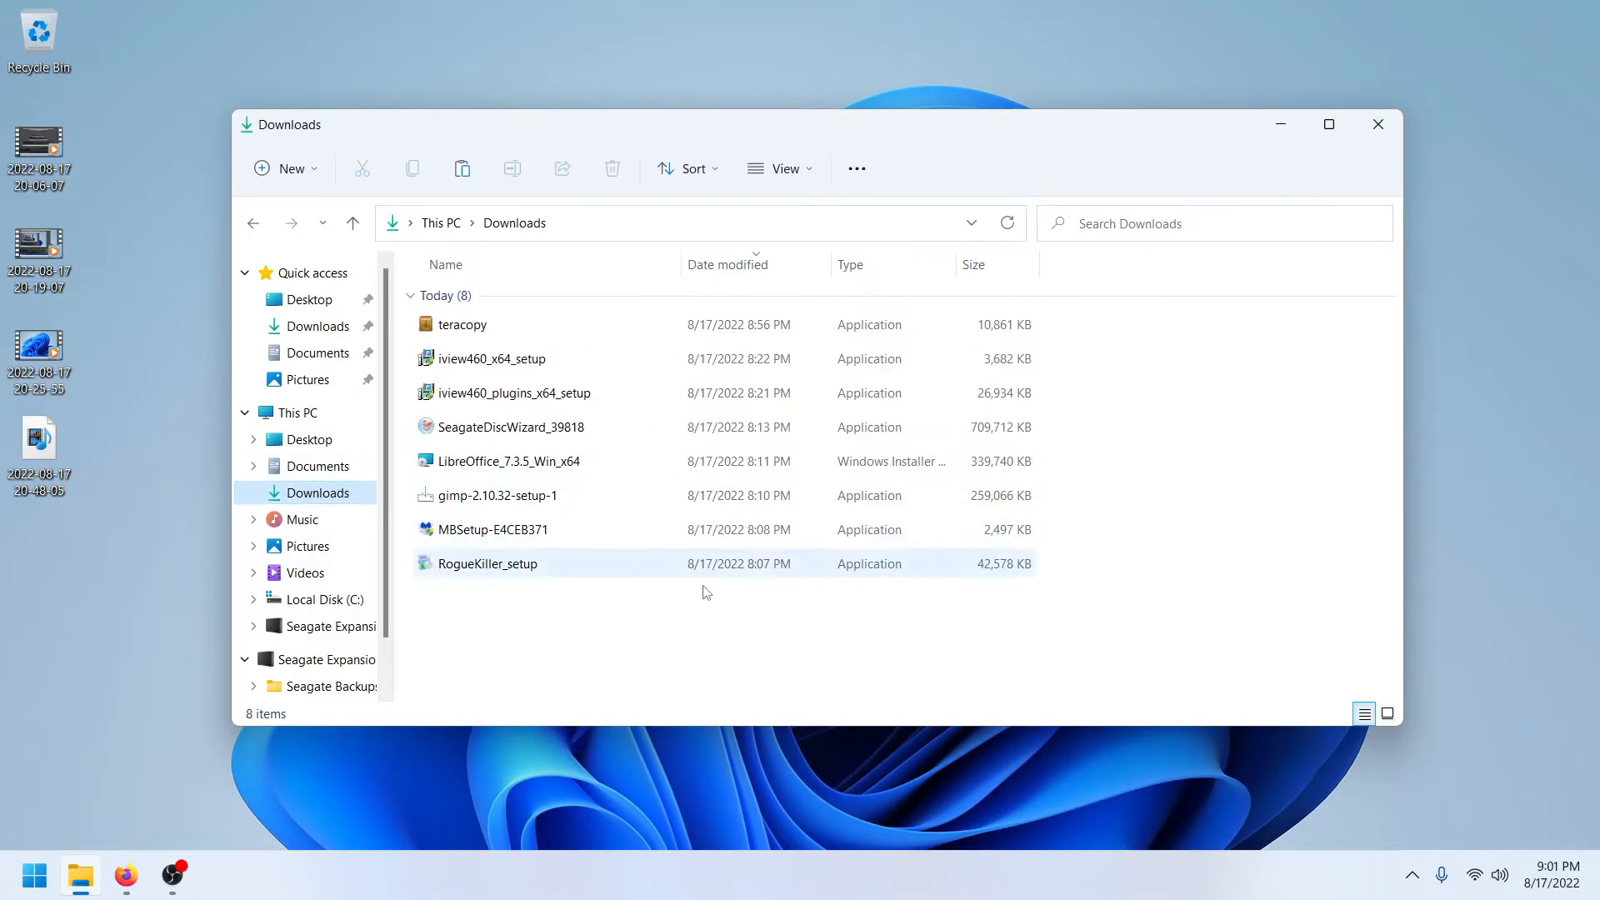
left_click(529, 533)
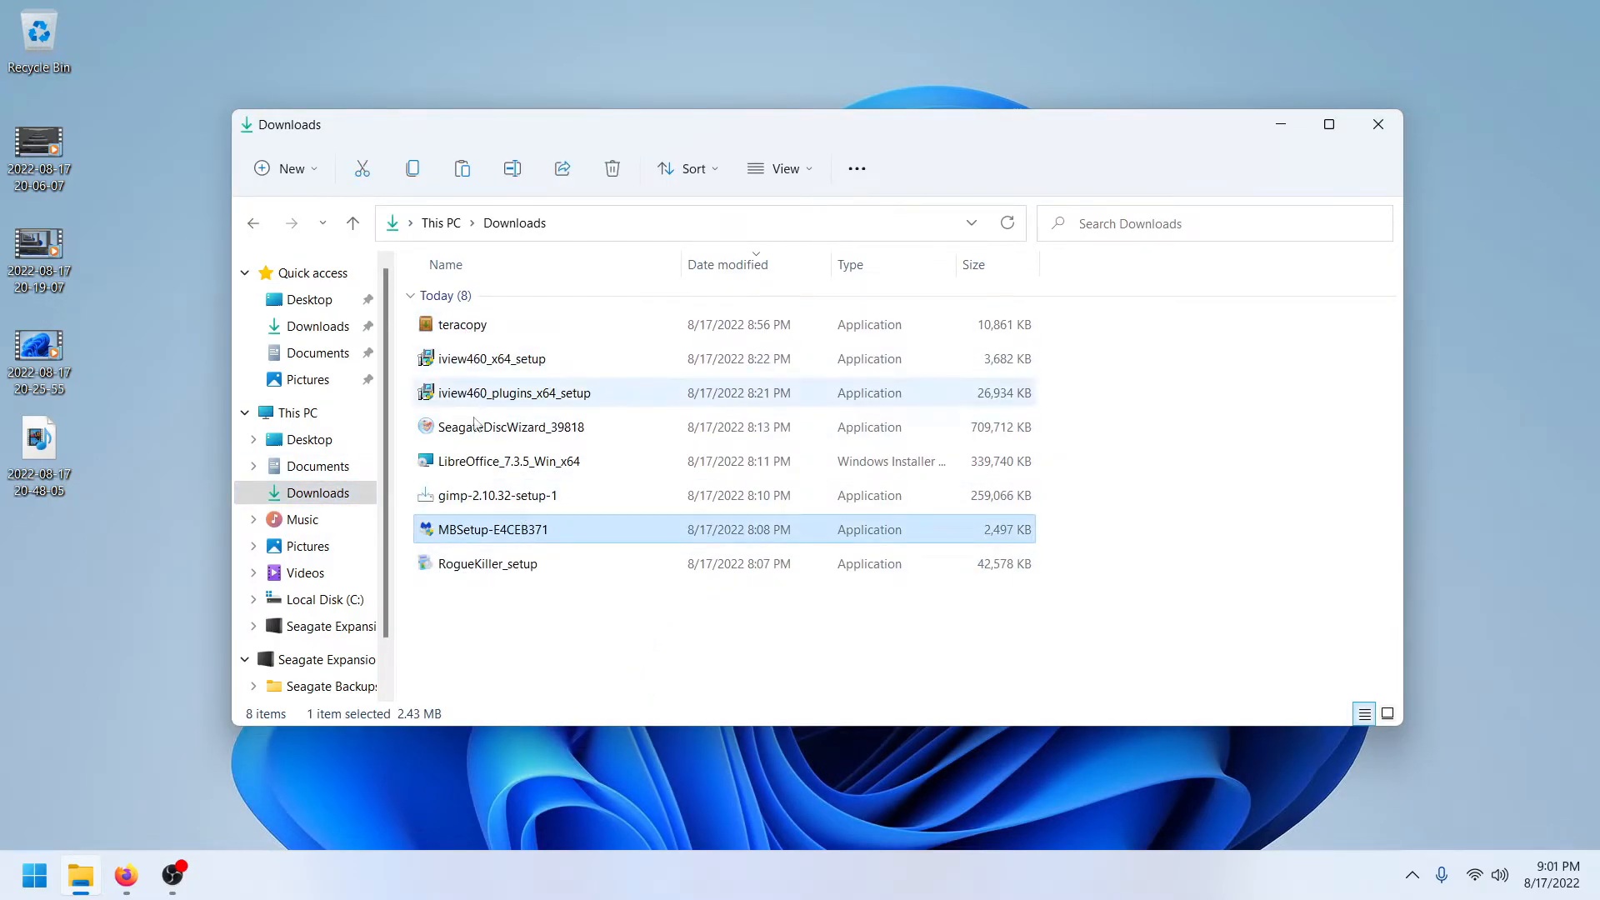
left_click_drag(600, 685, 468, 329)
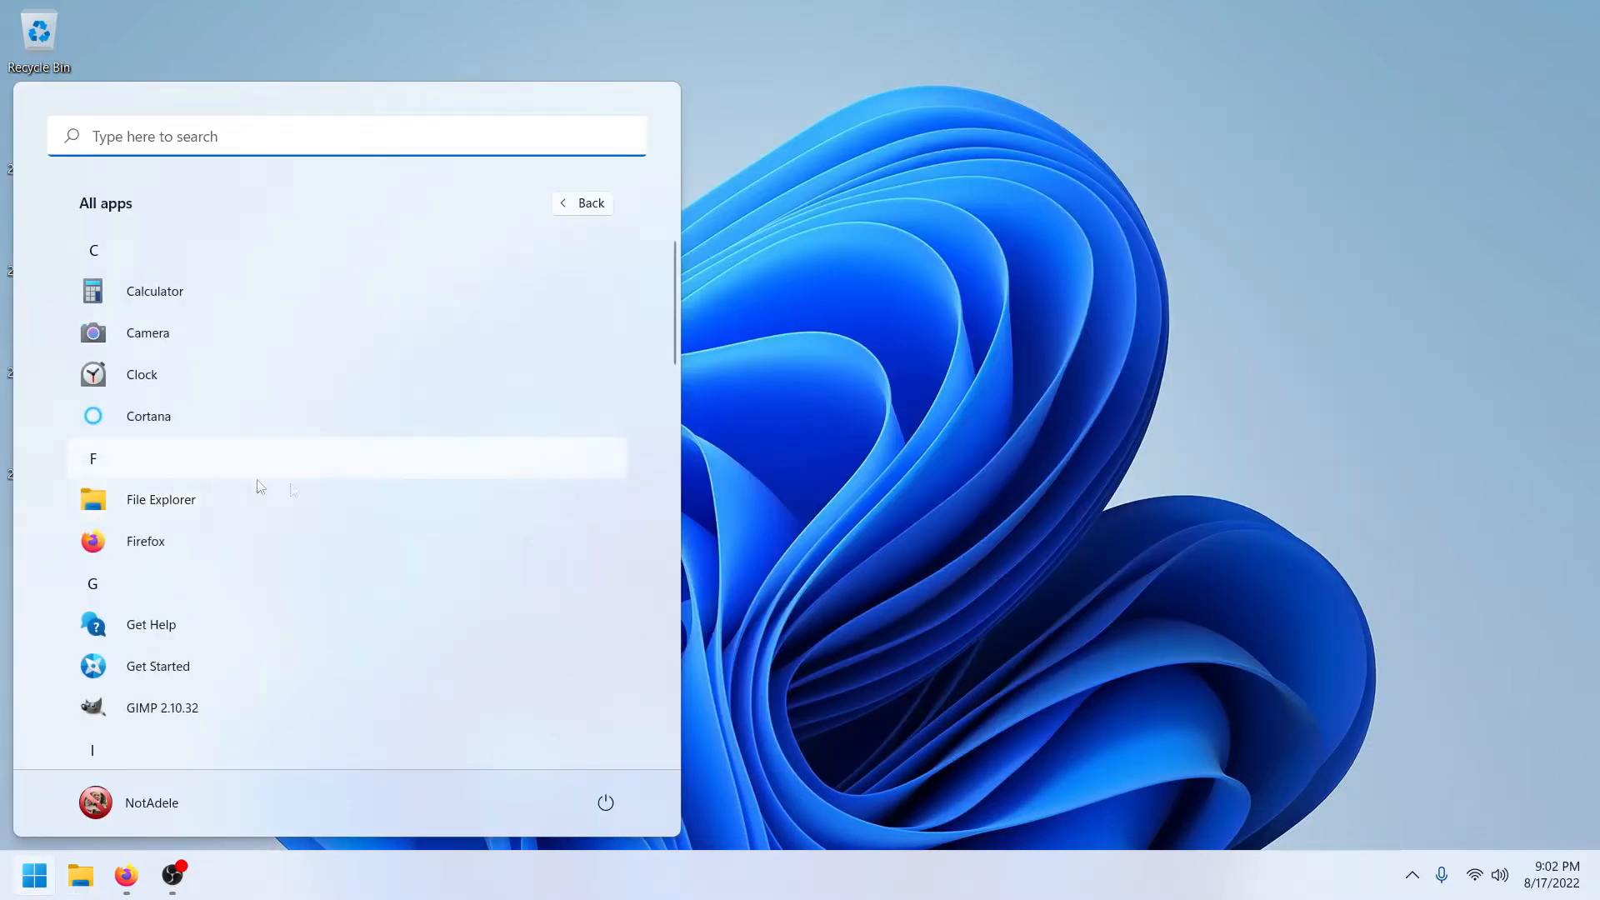
Step: Launch Seagate DiscWizard from the installed apps and choose Entire PC as the backup source
scroll(297, 497, "down", 6)
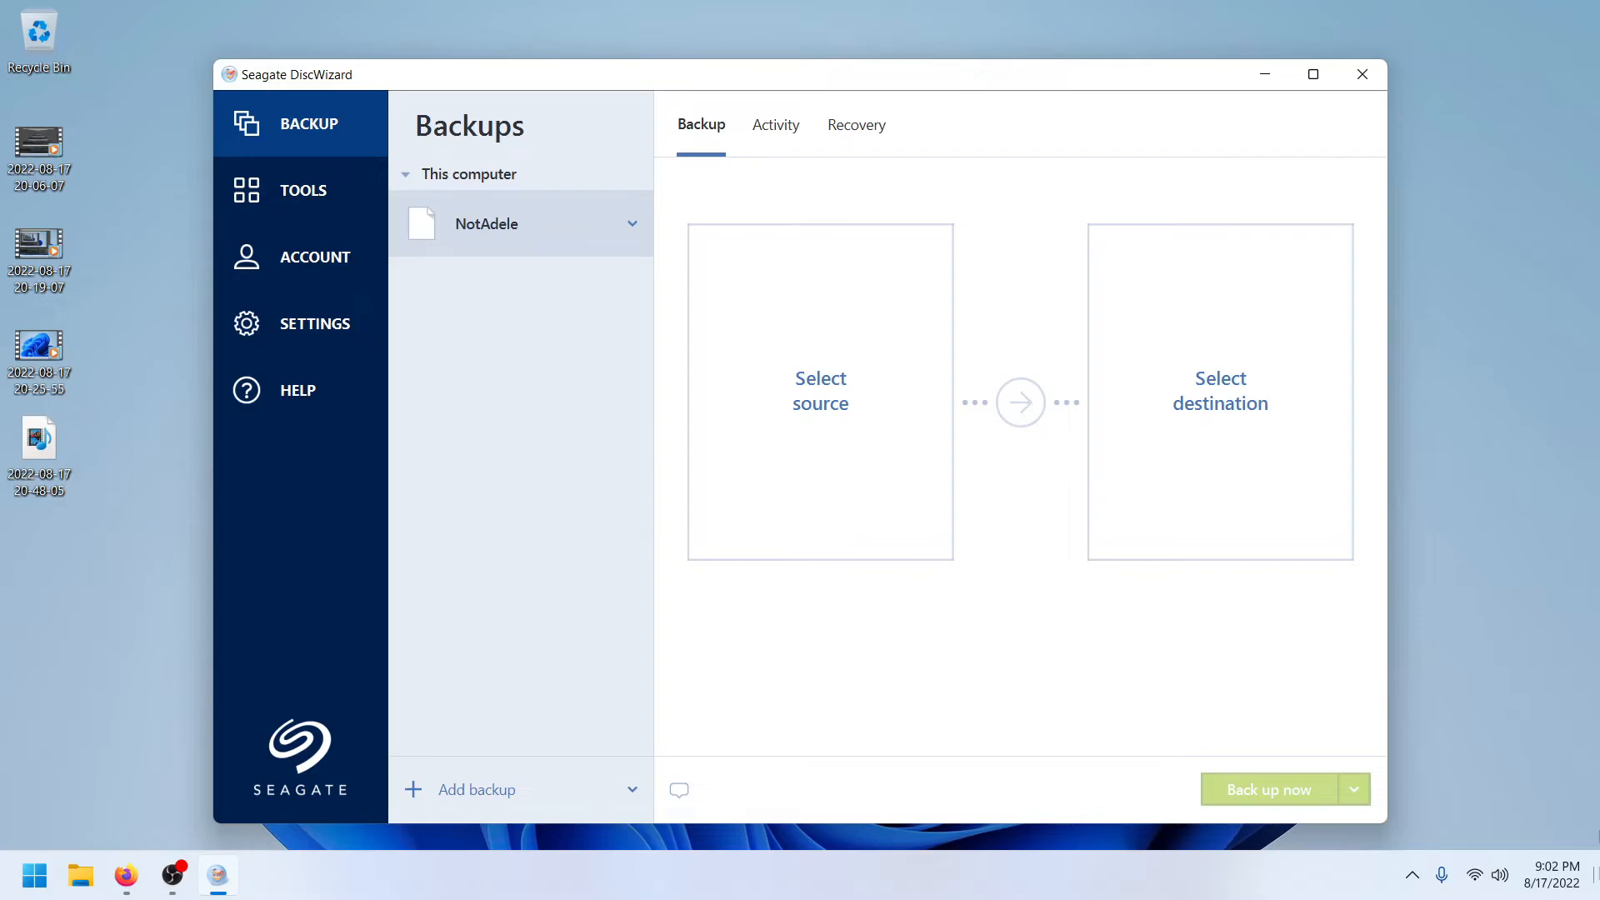
left_click(846, 389)
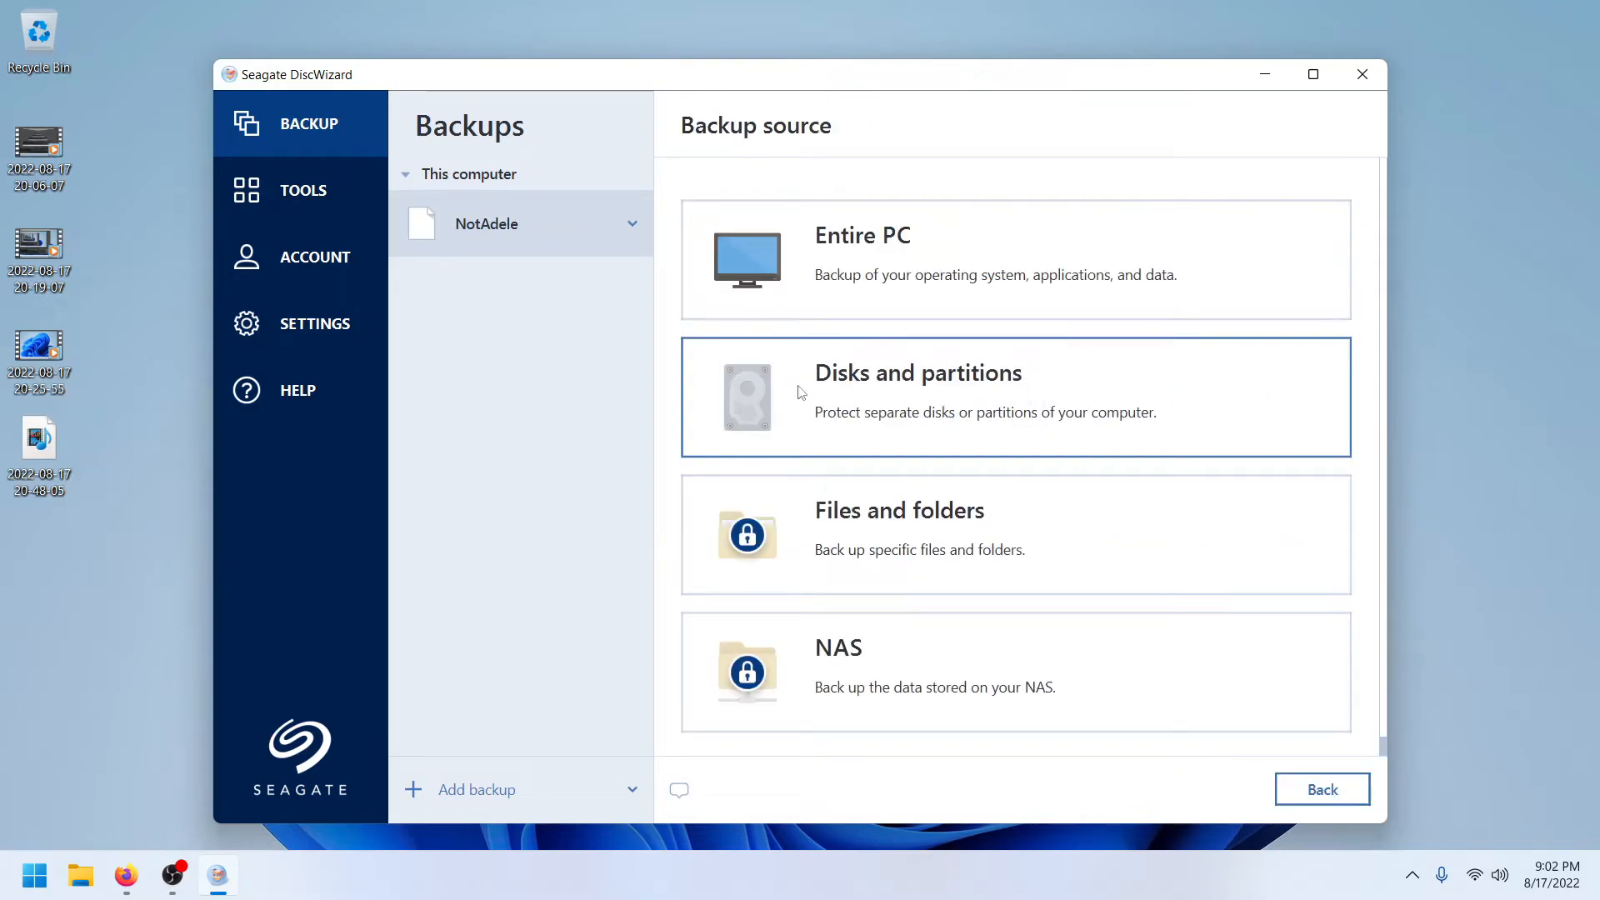
left_click(863, 263)
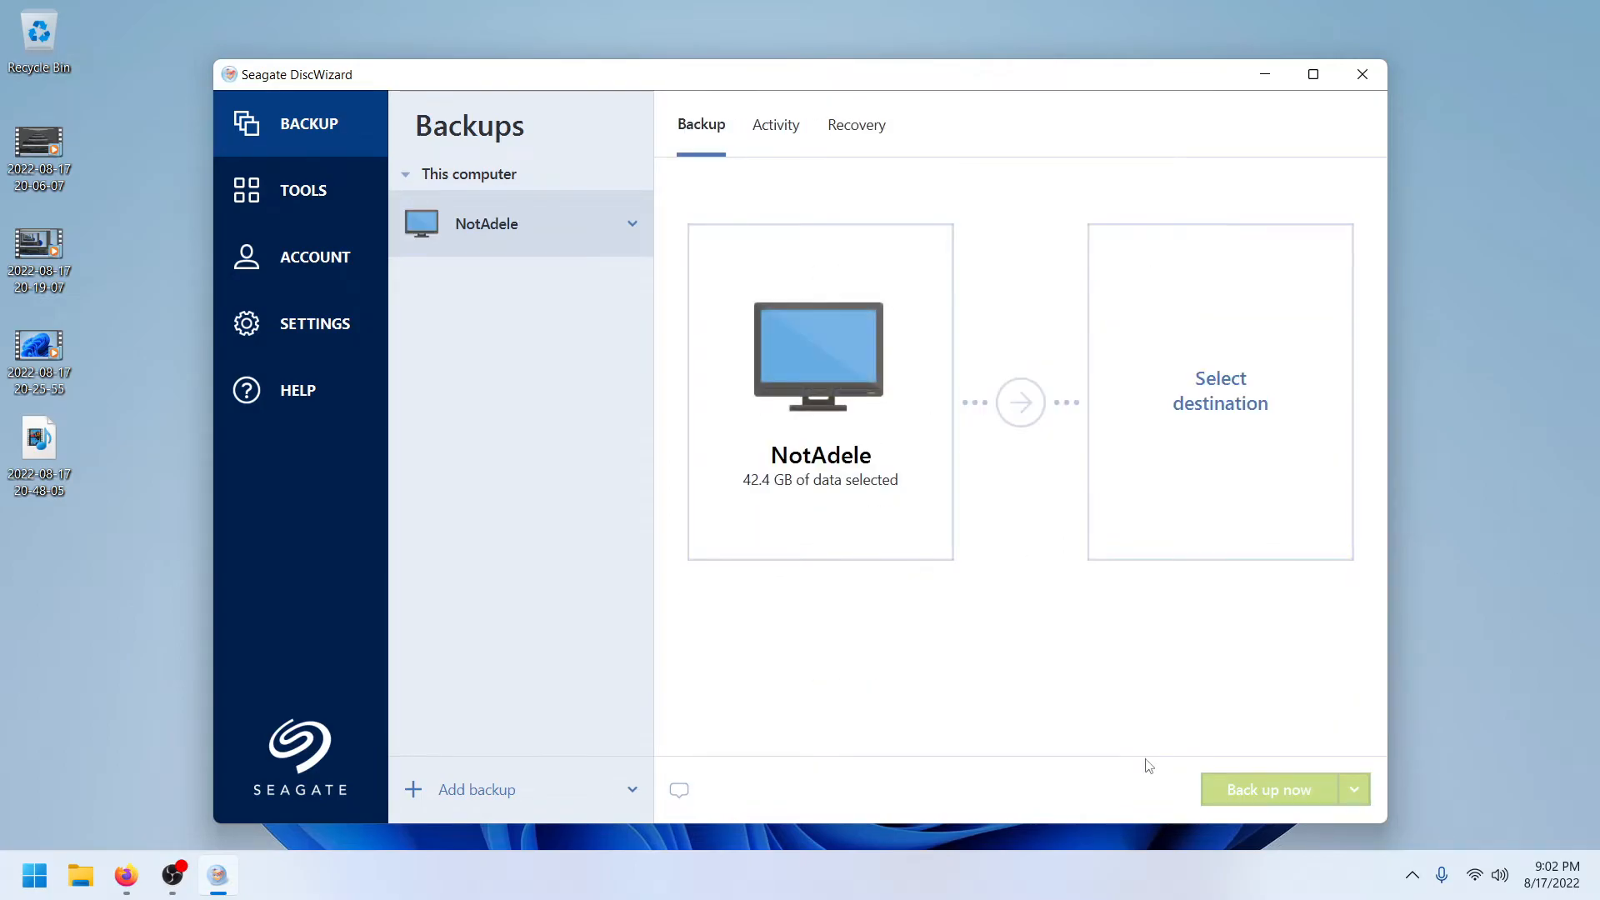
Step: Browse for a custom backup destination and choose the Seagate Backups folder on Seagate Expansion Drive (E:)
left_click(1208, 400)
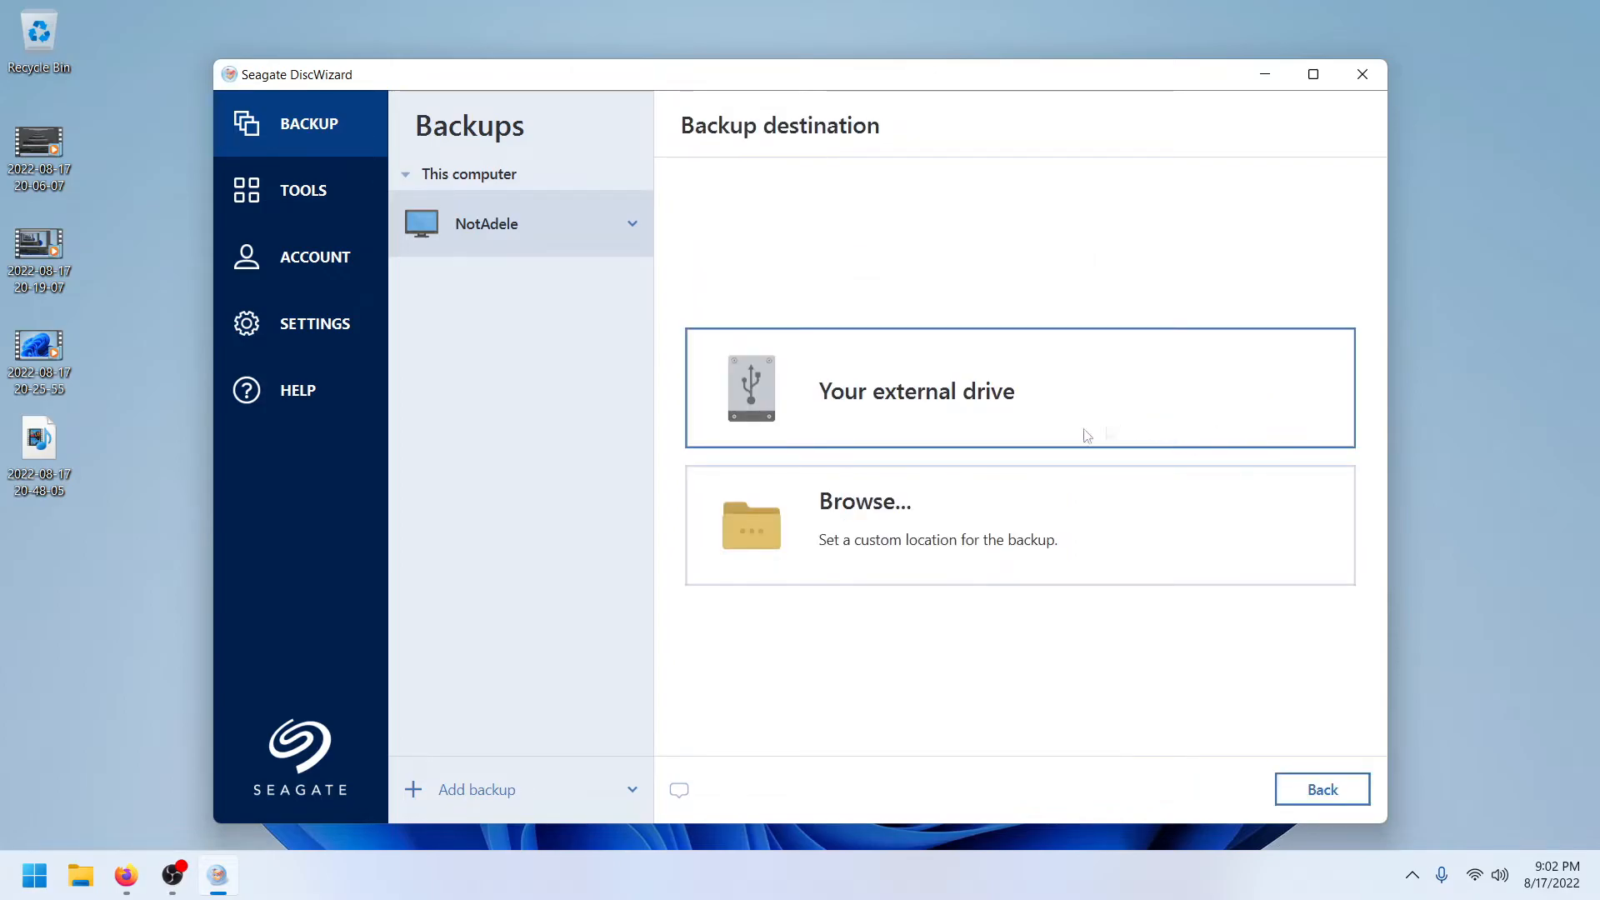
left_click(905, 411)
left_click(1201, 789)
left_click(911, 526)
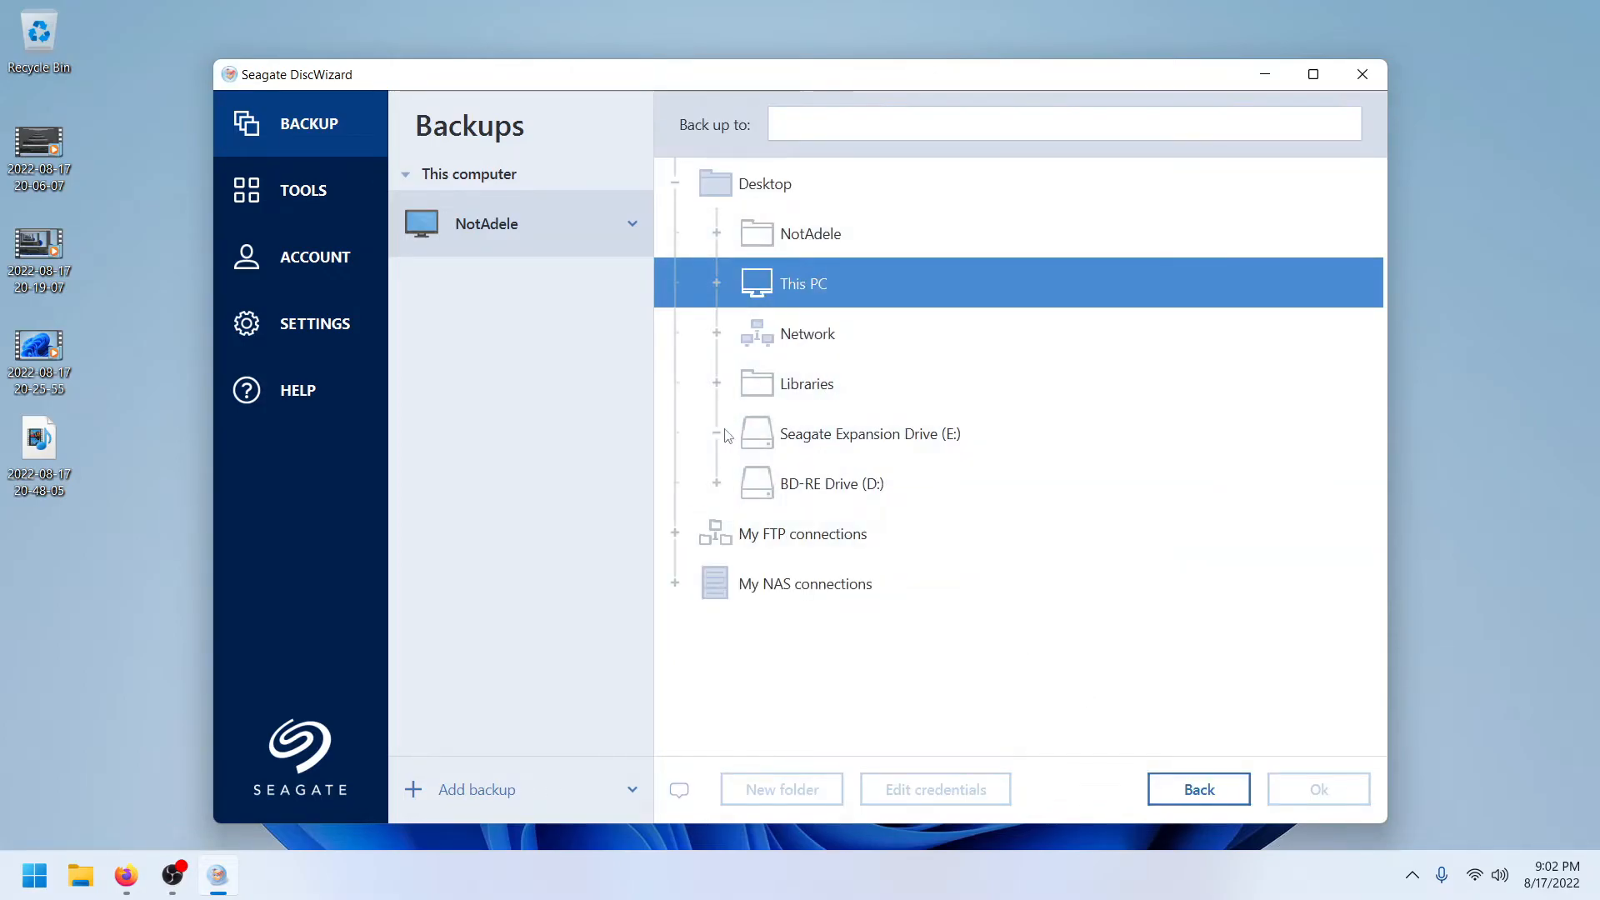
left_click(717, 433)
left_click(832, 434)
left_click(758, 483)
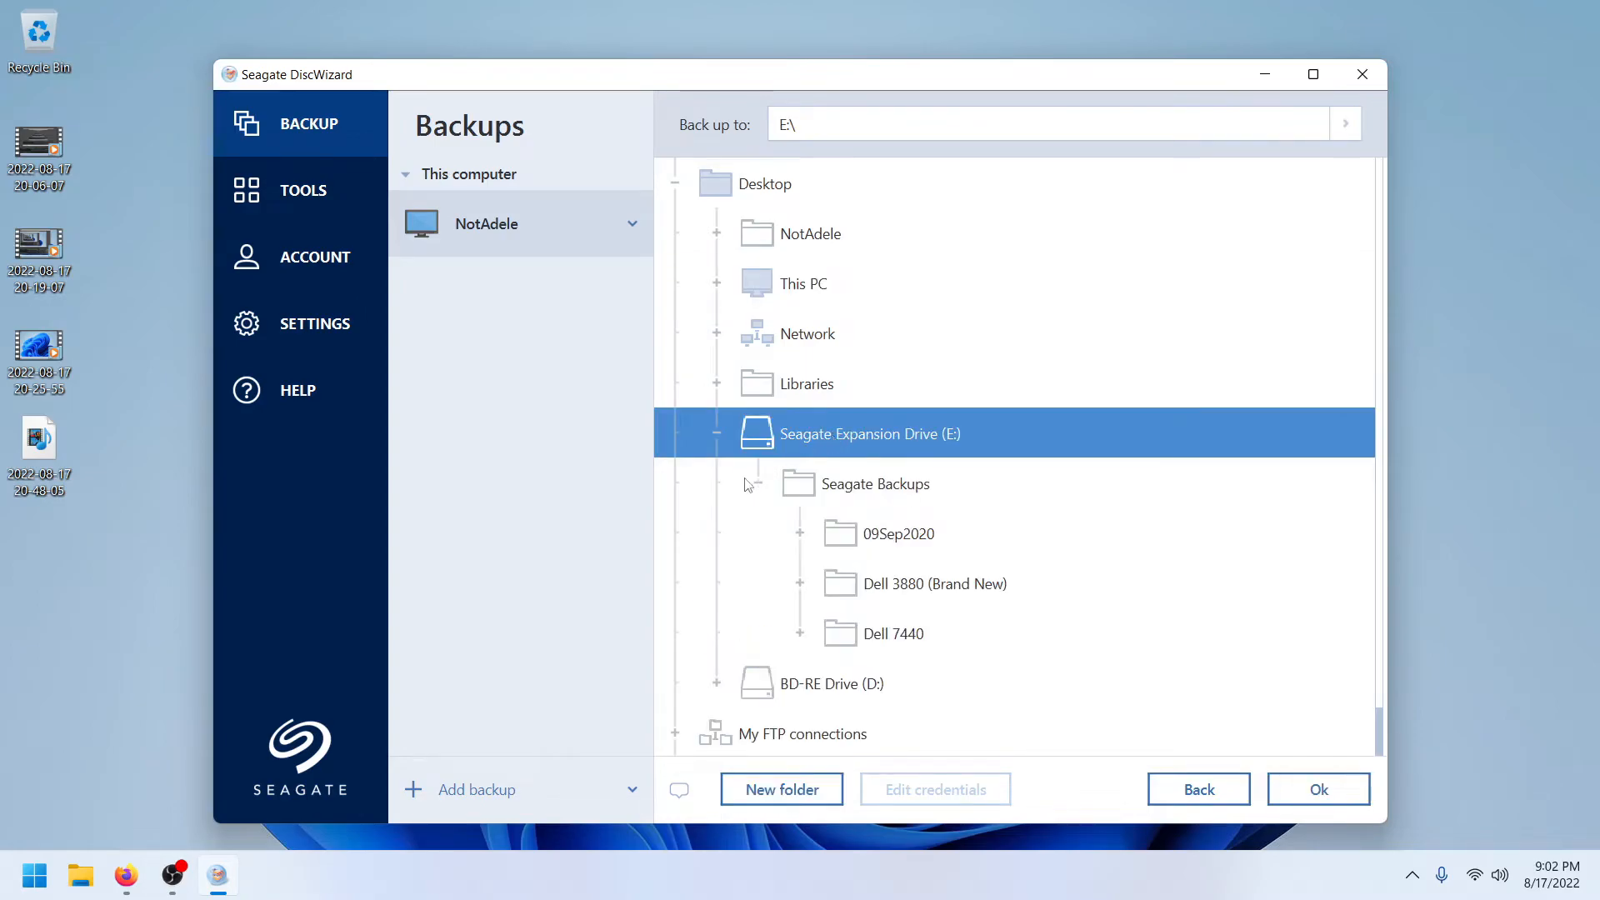
double_click(798, 487)
Step: In the advanced disk backup options, enable validating the backup each time after it is completed, for the latest diverse version only
left_click(1131, 789)
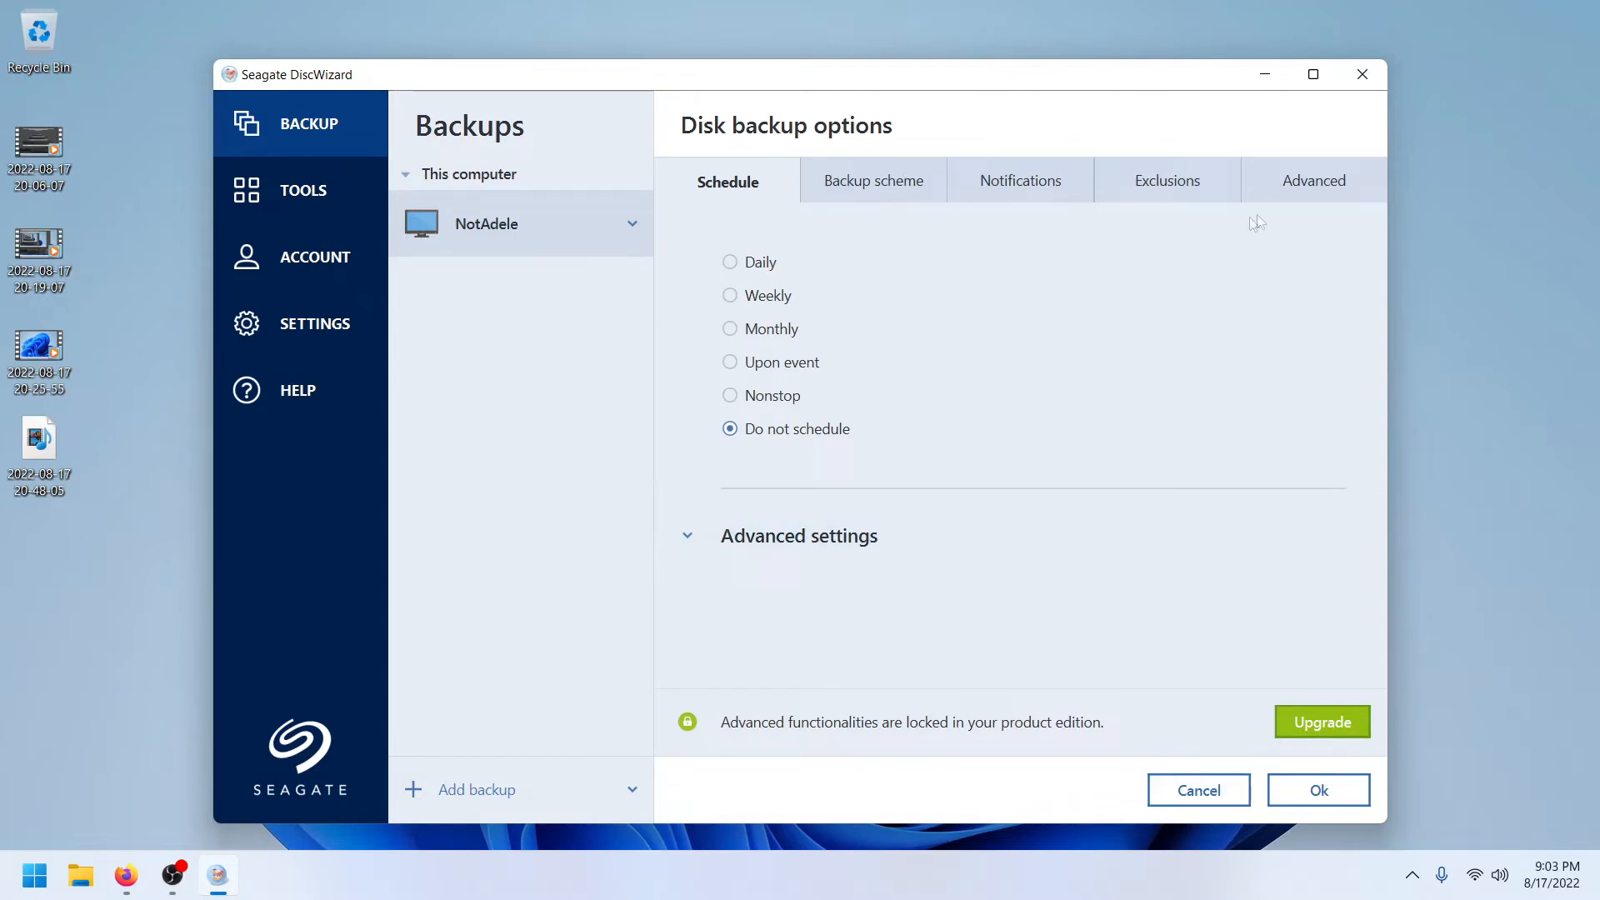
left_click(1337, 180)
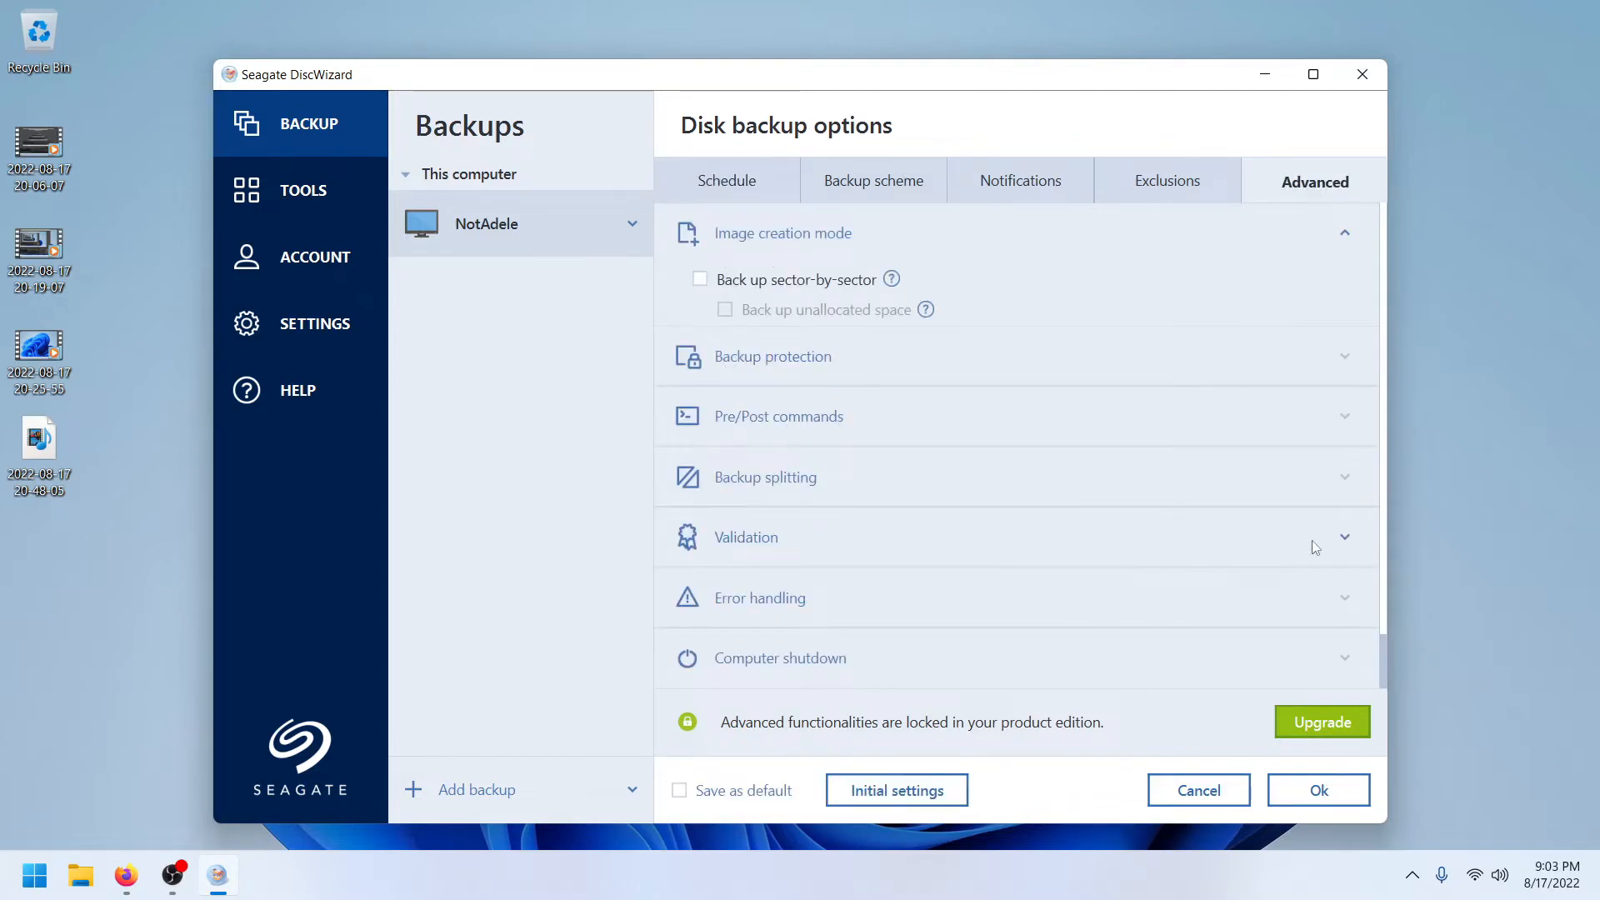
left_click(1325, 543)
left_click(700, 408)
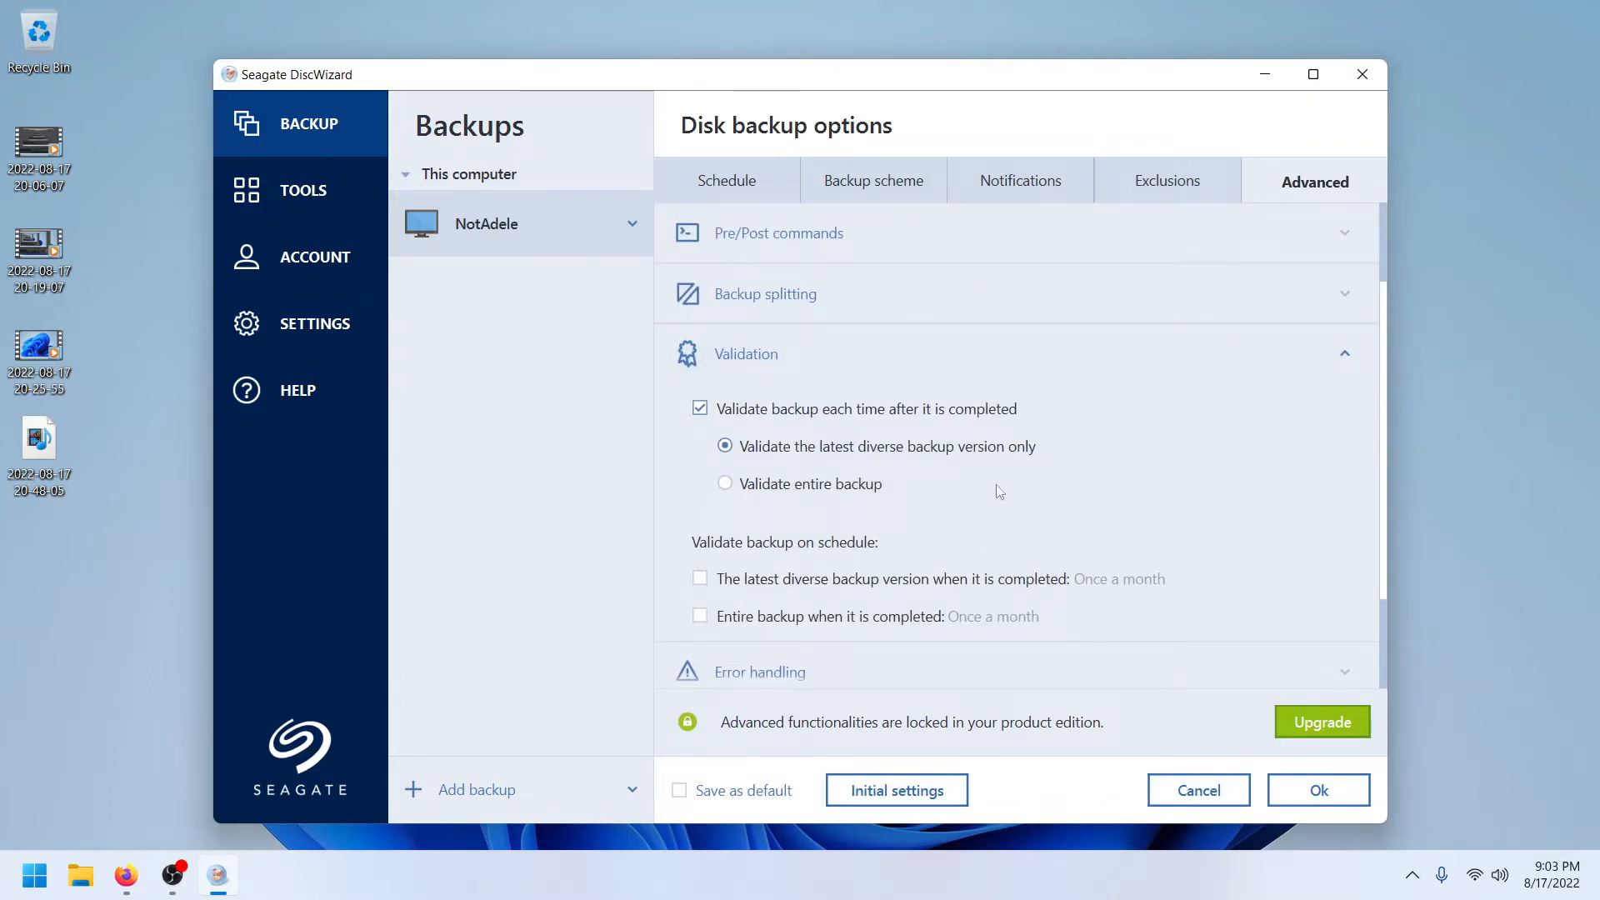
Step: Look through the backup splitting choices and keep Automatic
scroll(996, 484, "up", 1)
left_click(1204, 370)
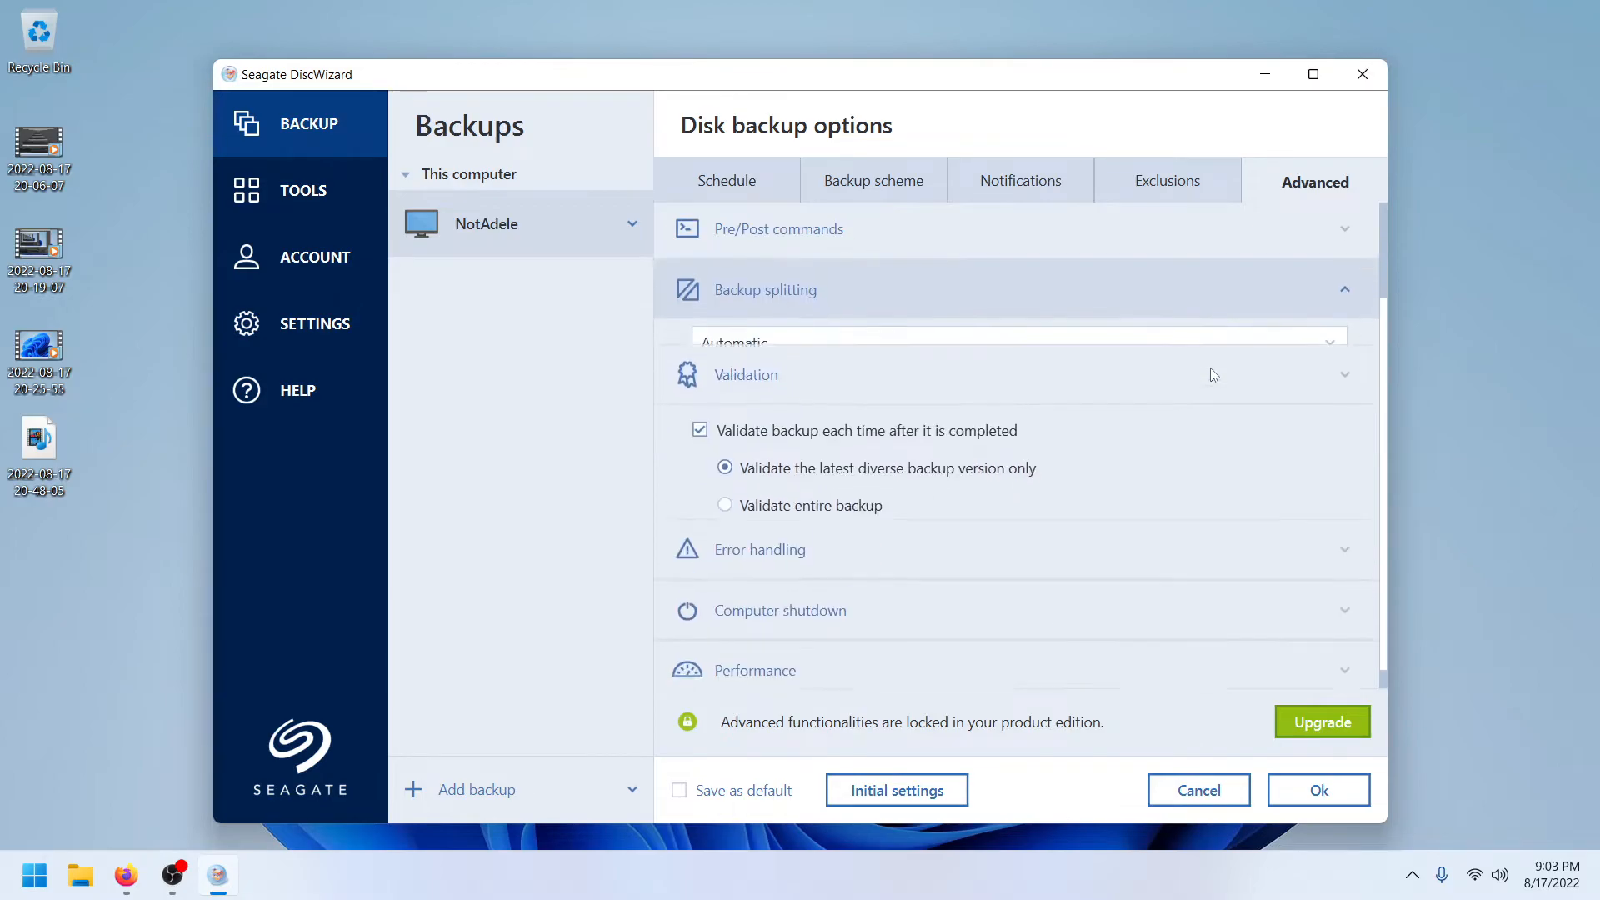
left_click(951, 425)
left_click(947, 429)
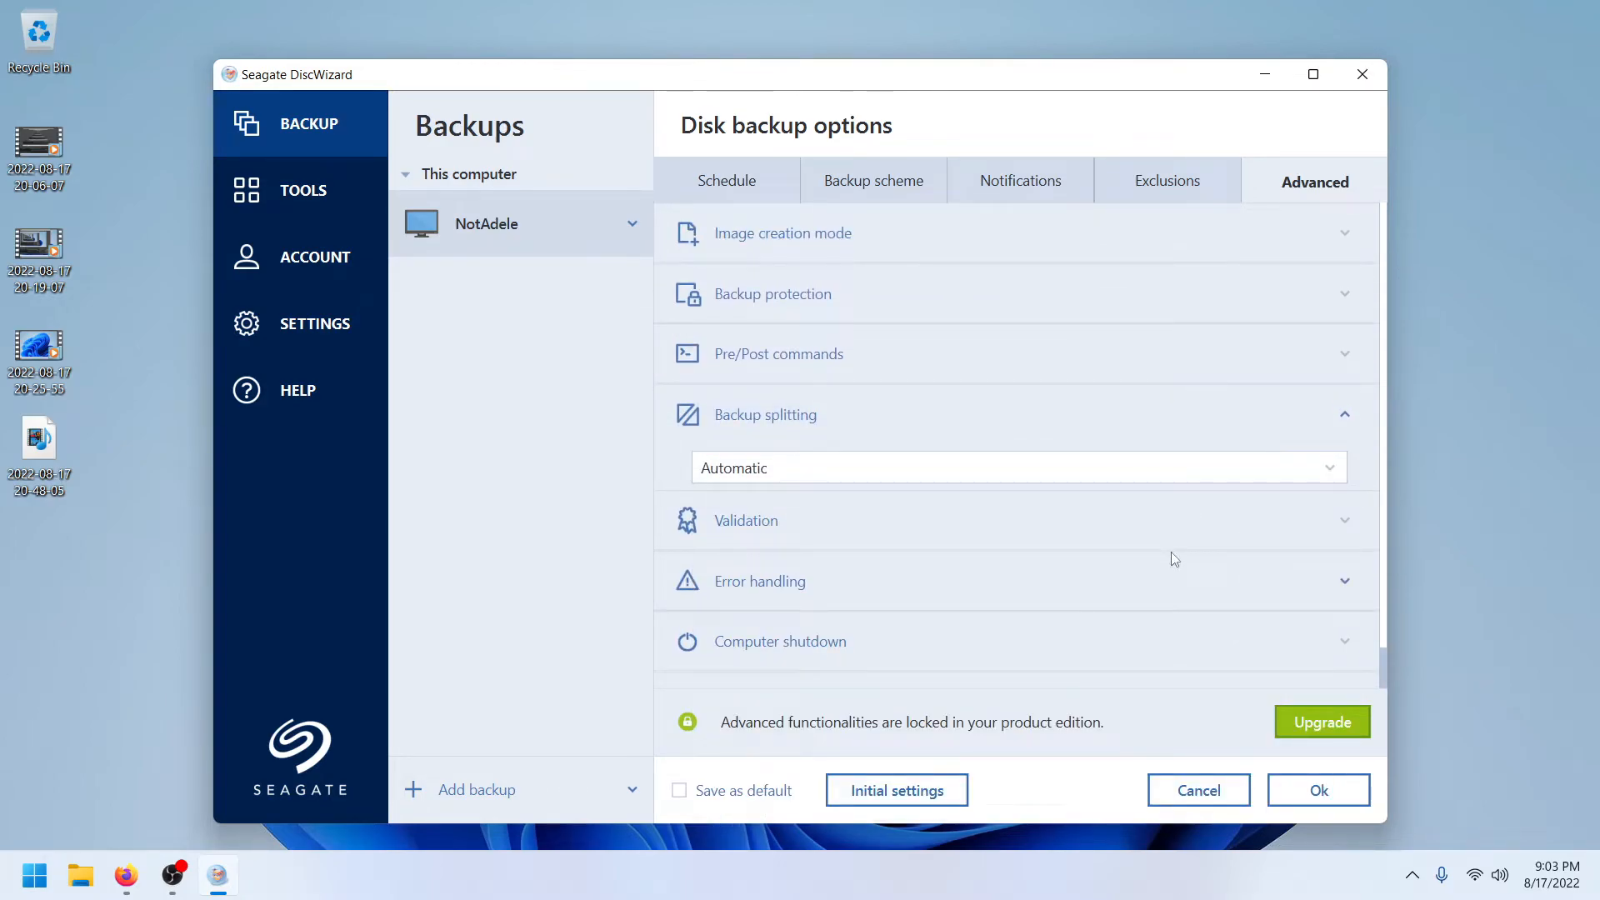
Step: Set the compression level to None in the backup's performance options
left_click(1042, 652)
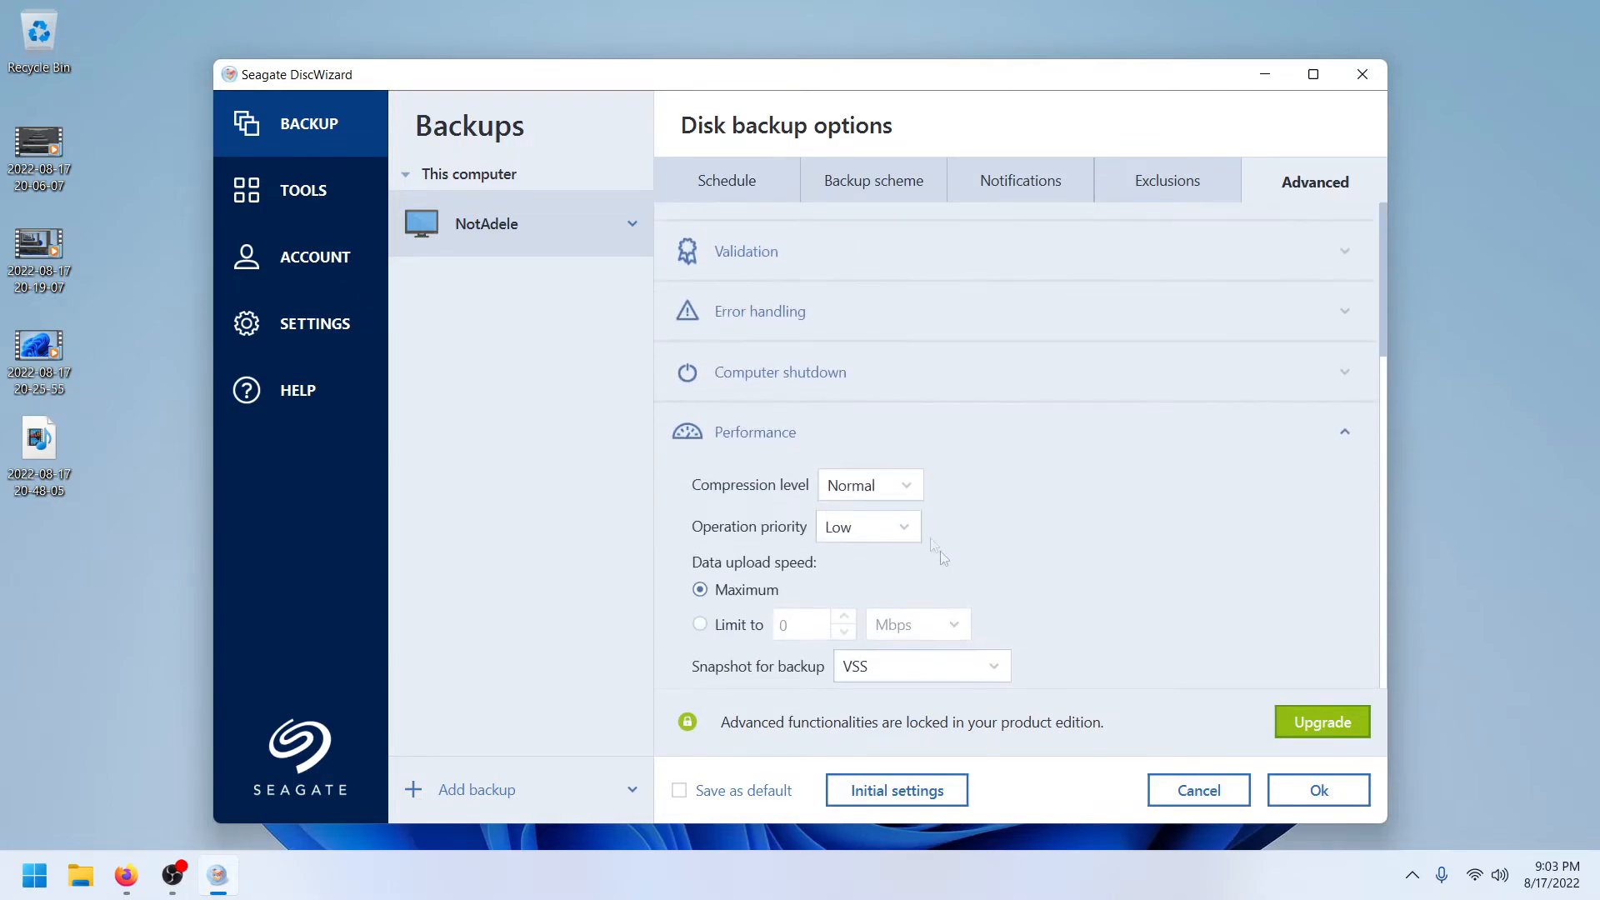
left_click(904, 486)
left_click(875, 522)
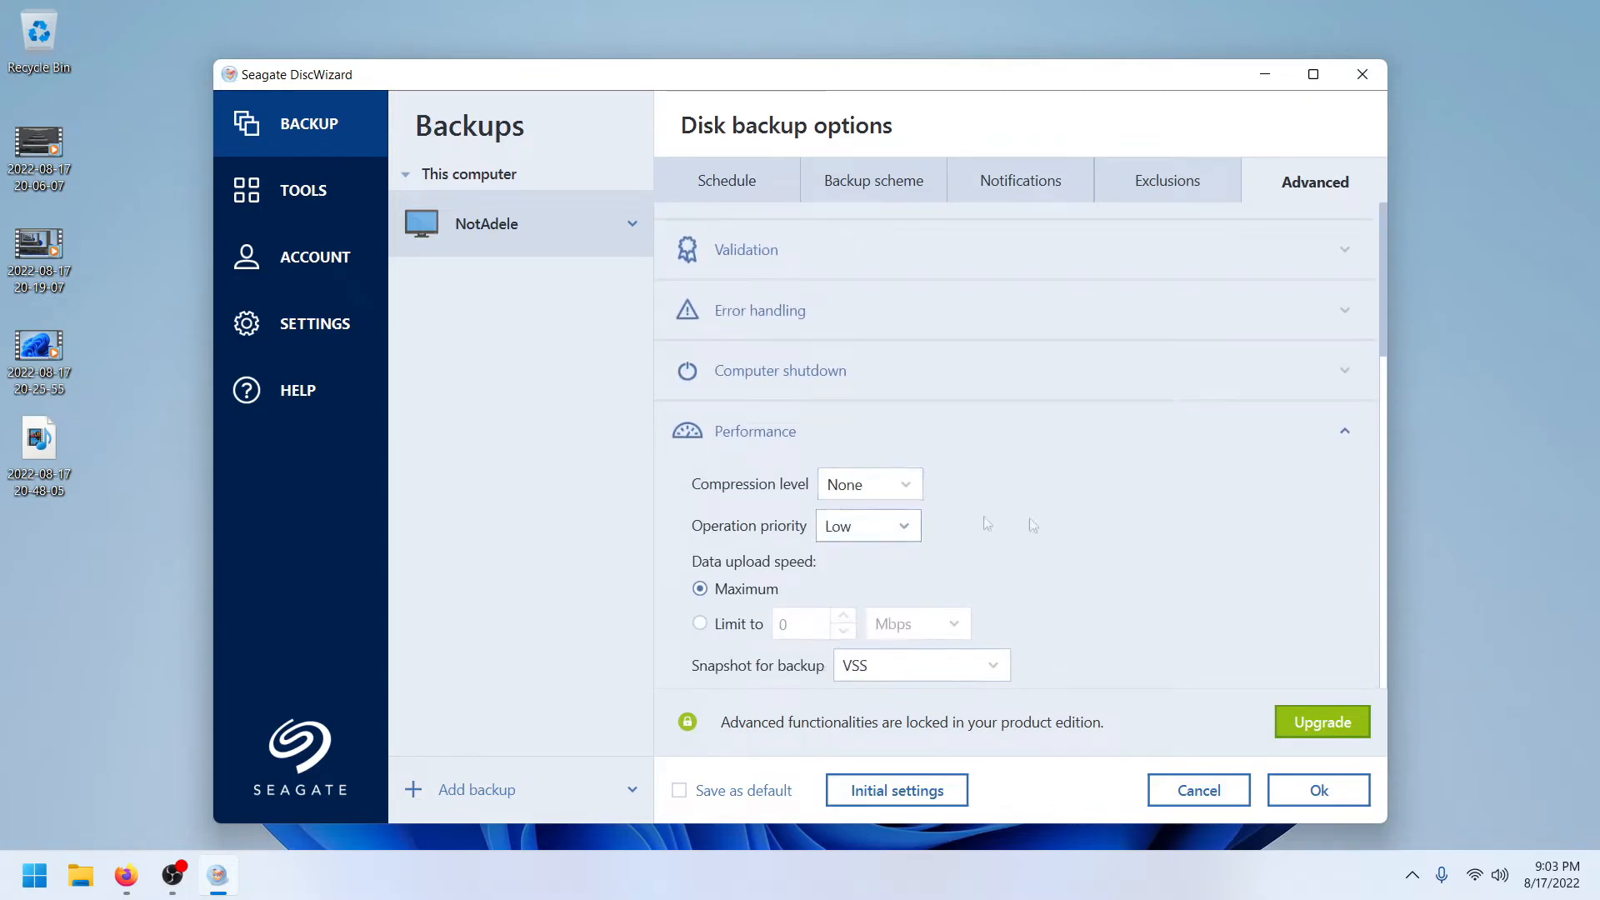
Step: Save the disk backup options as default and start the backup of the entire PC
left_click(679, 790)
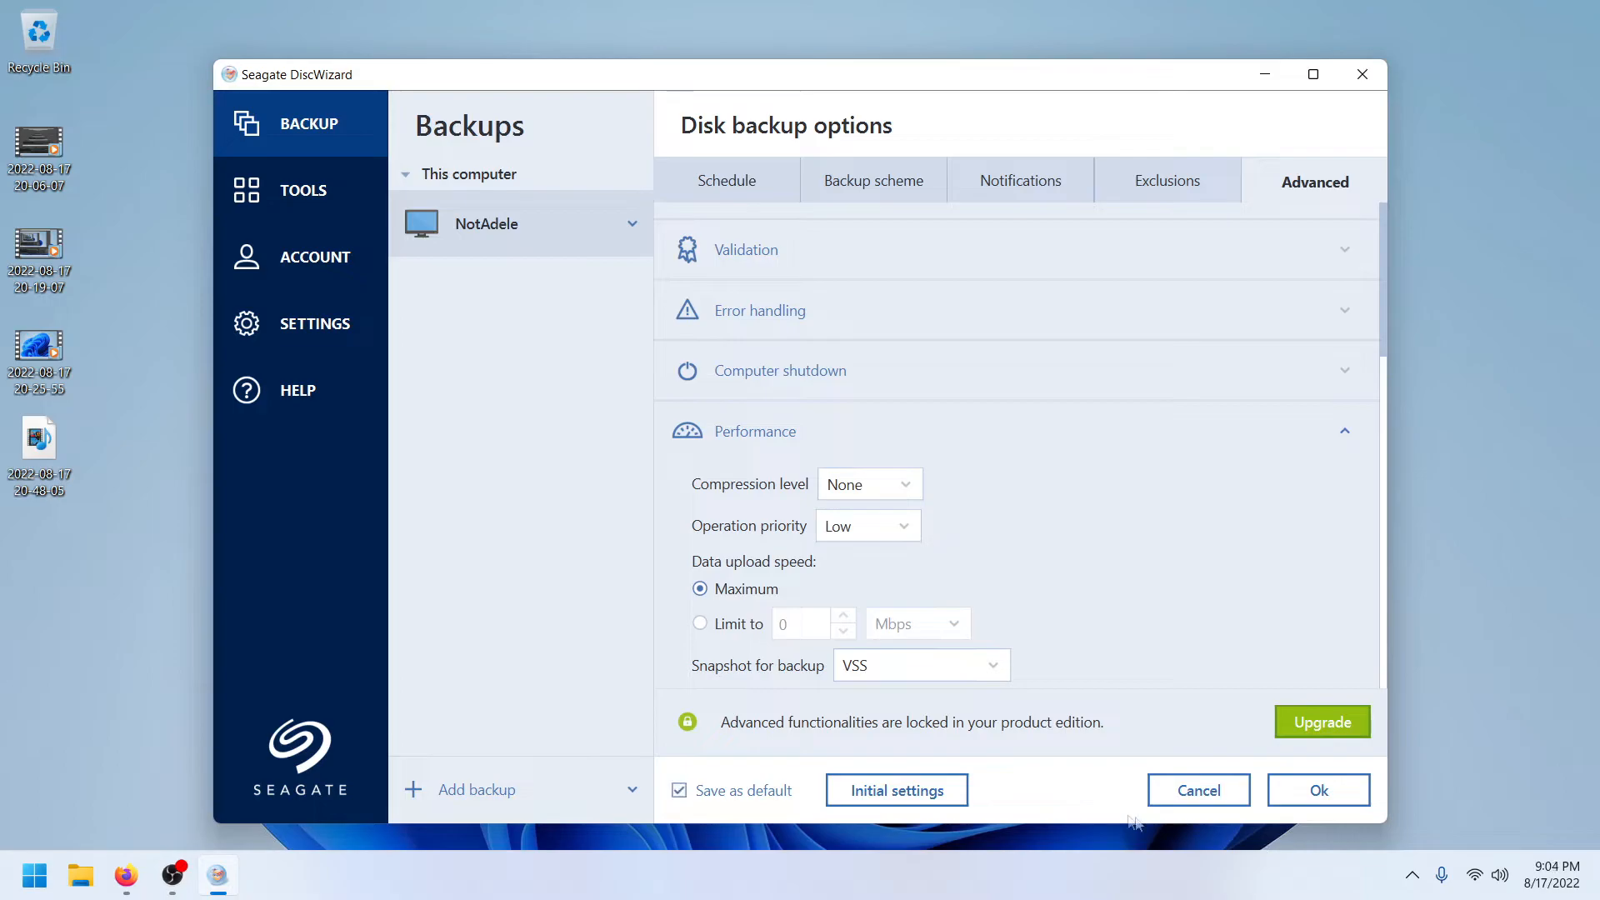
left_click(1294, 792)
left_click(1272, 789)
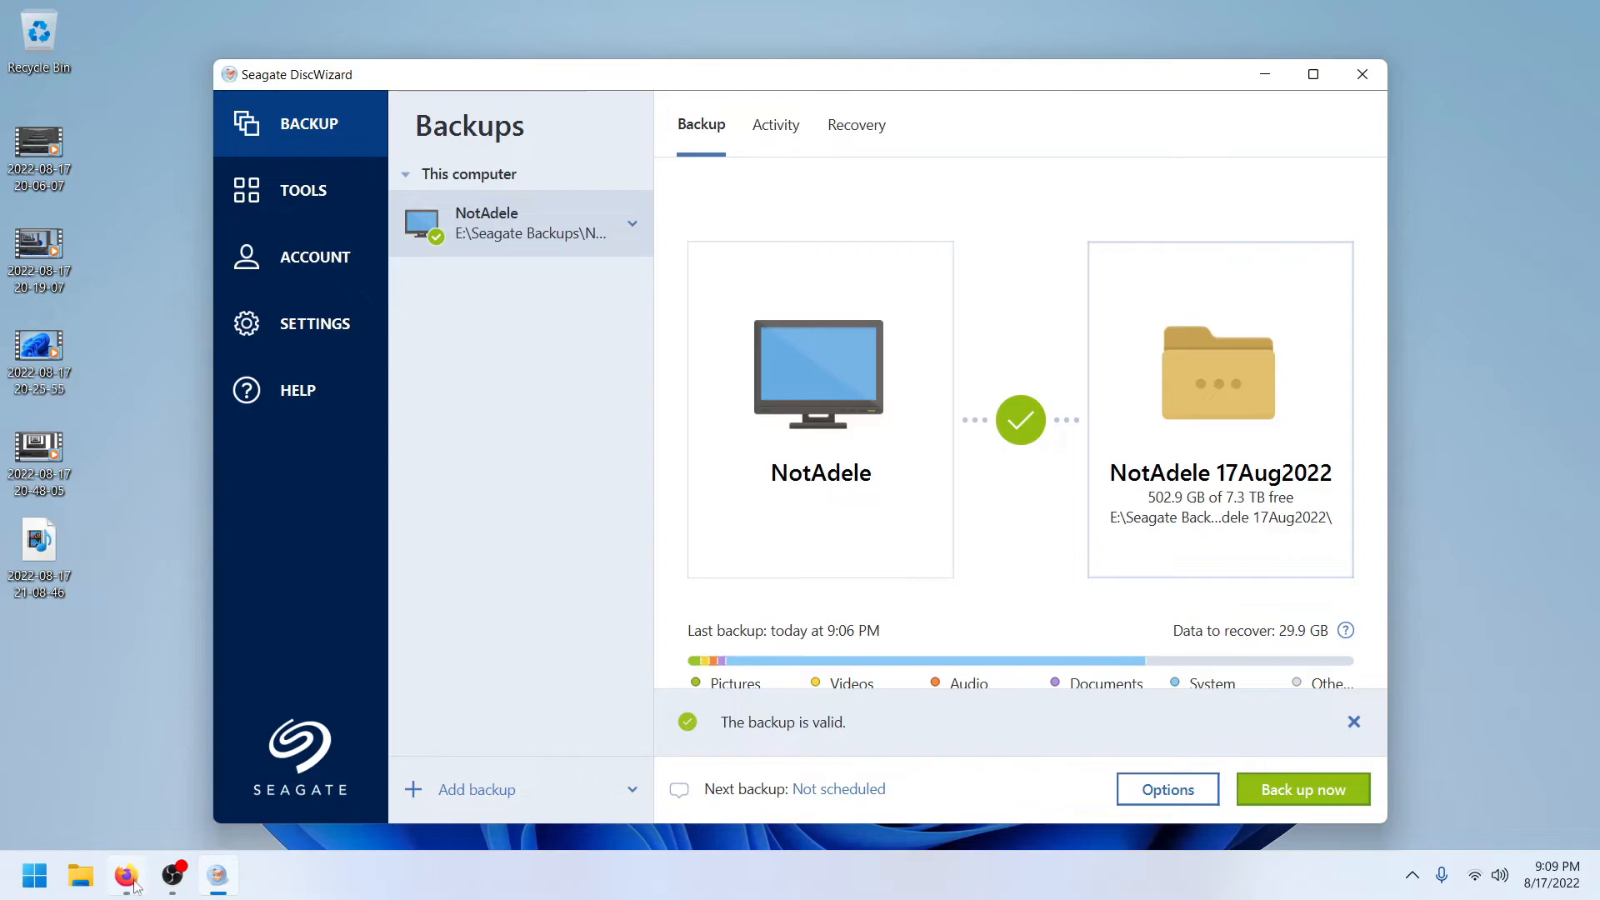
Step: Switch to Firefox and try to eject the Expansion Desk external drive
left_click(125, 875)
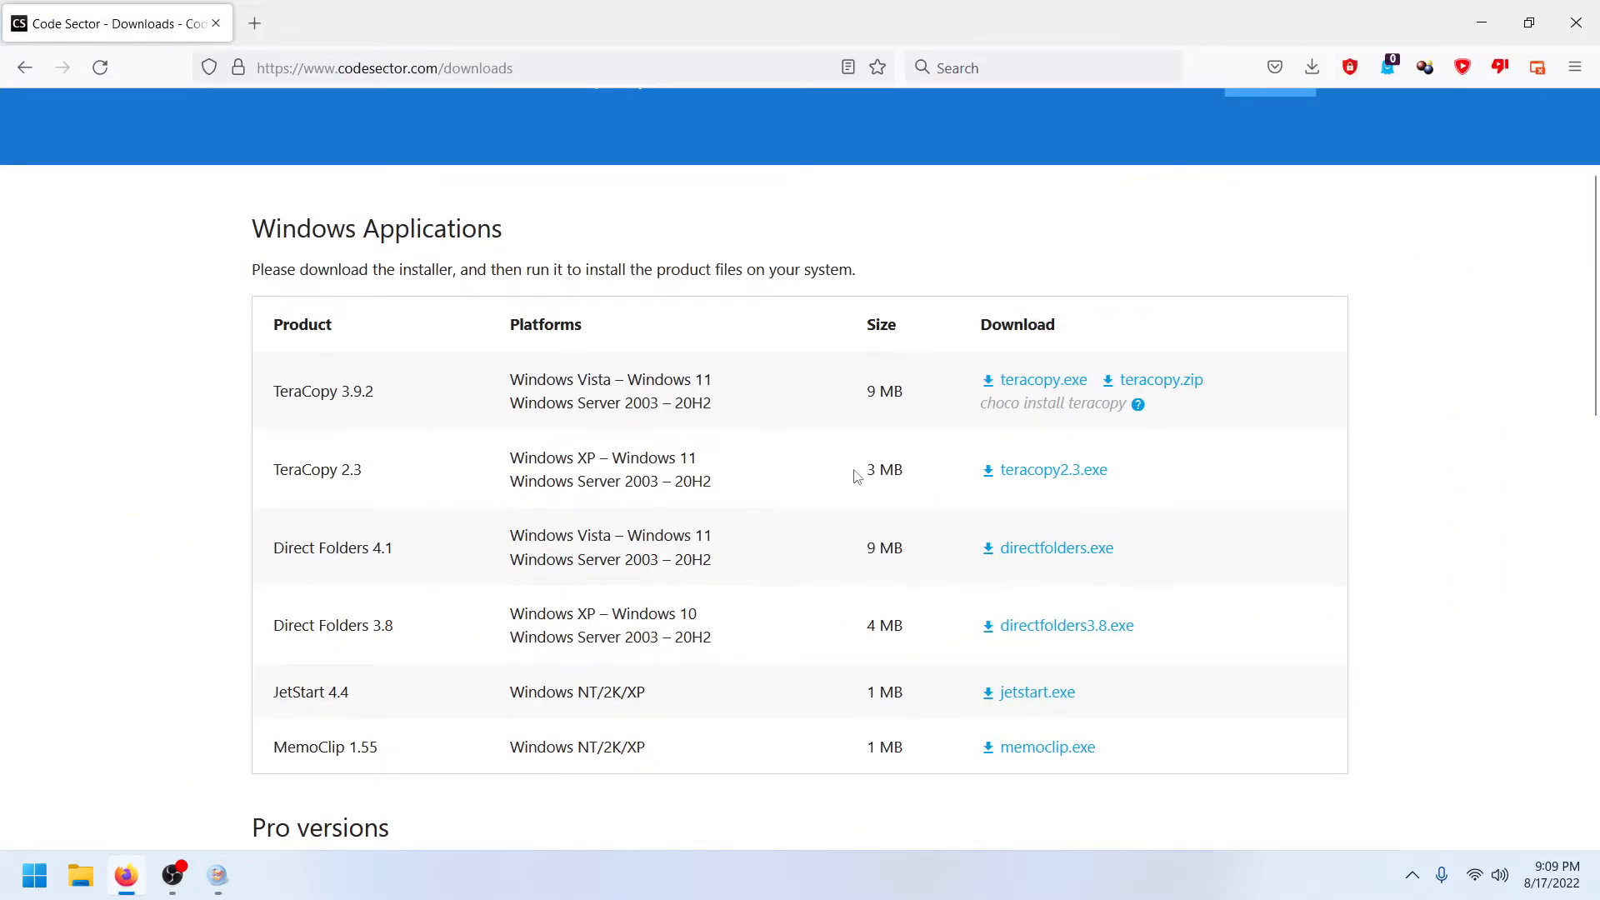
left_click(1412, 875)
left_click(1371, 738)
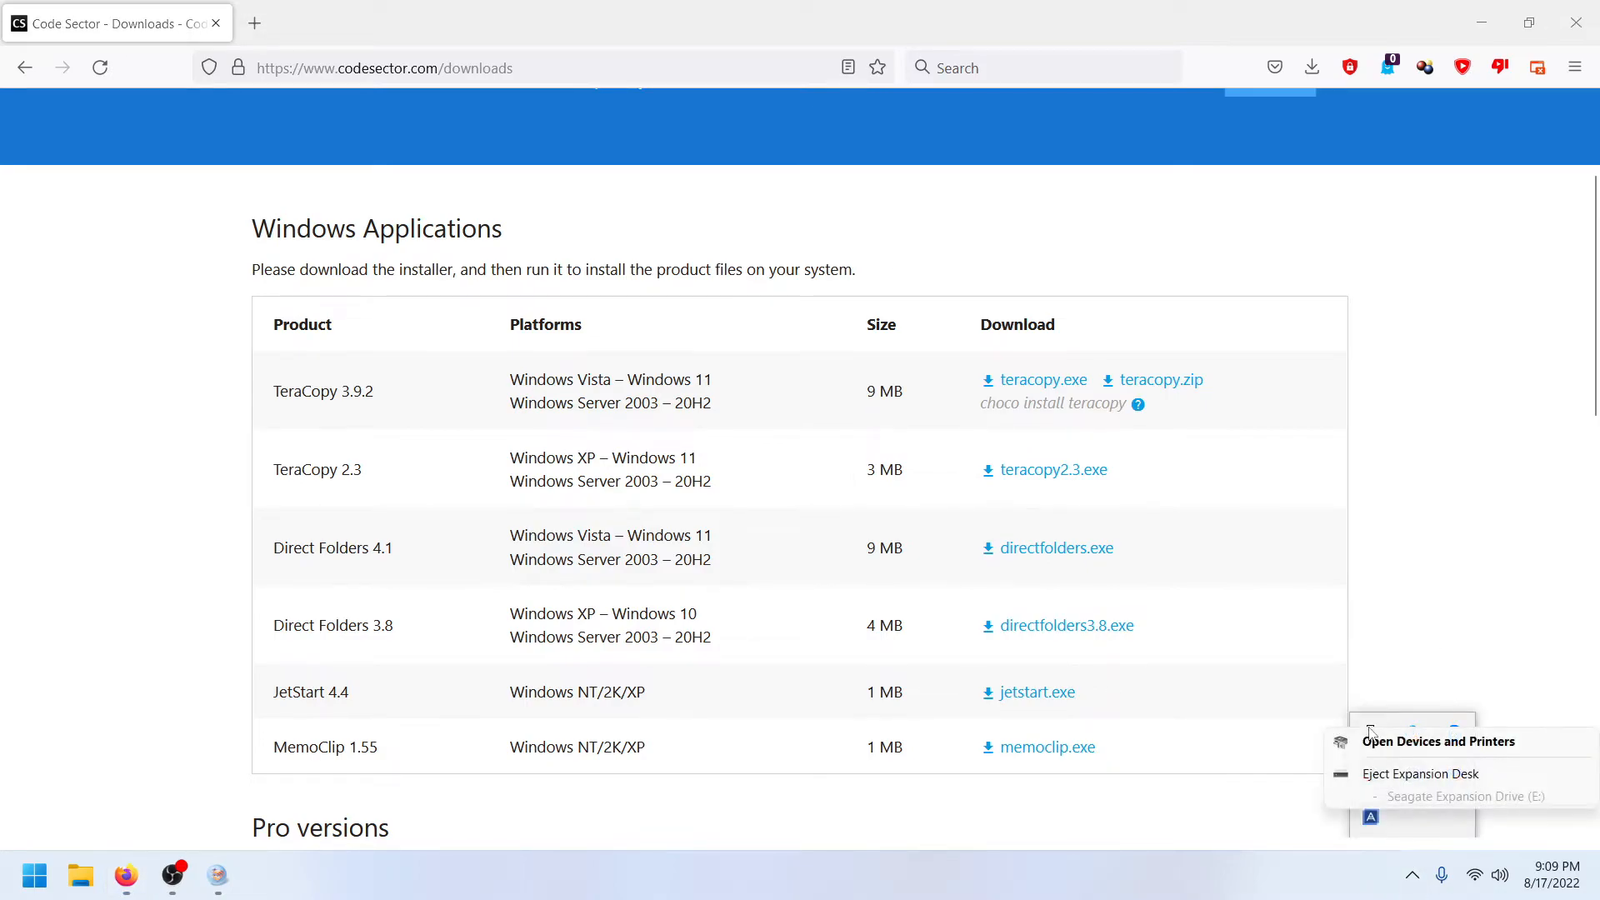
left_click(1414, 787)
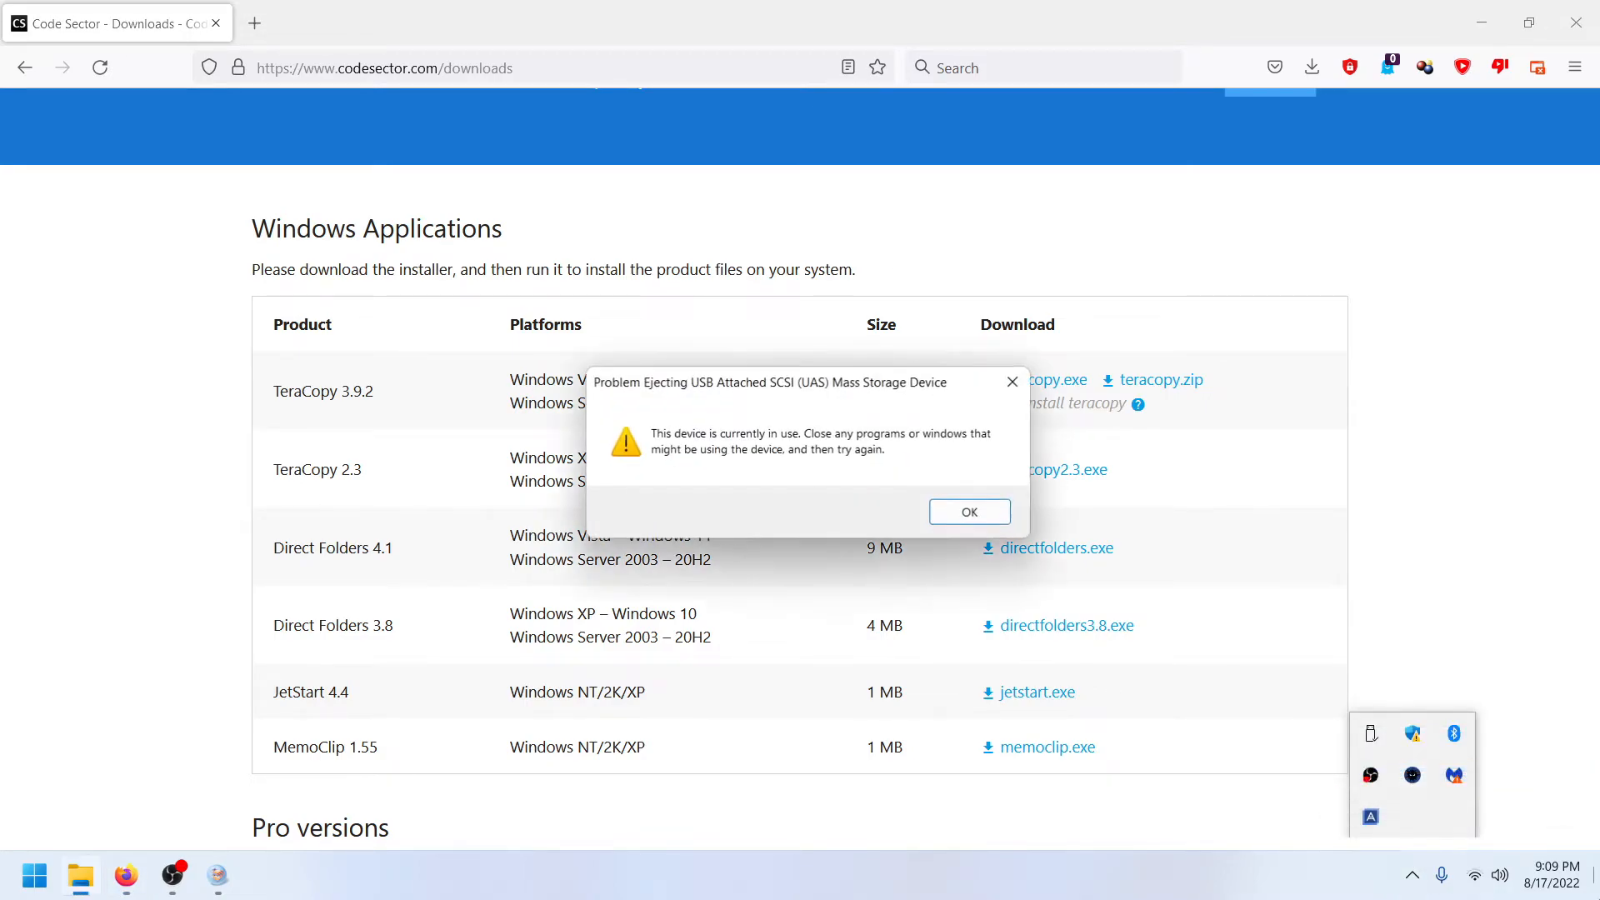
left_click(983, 523)
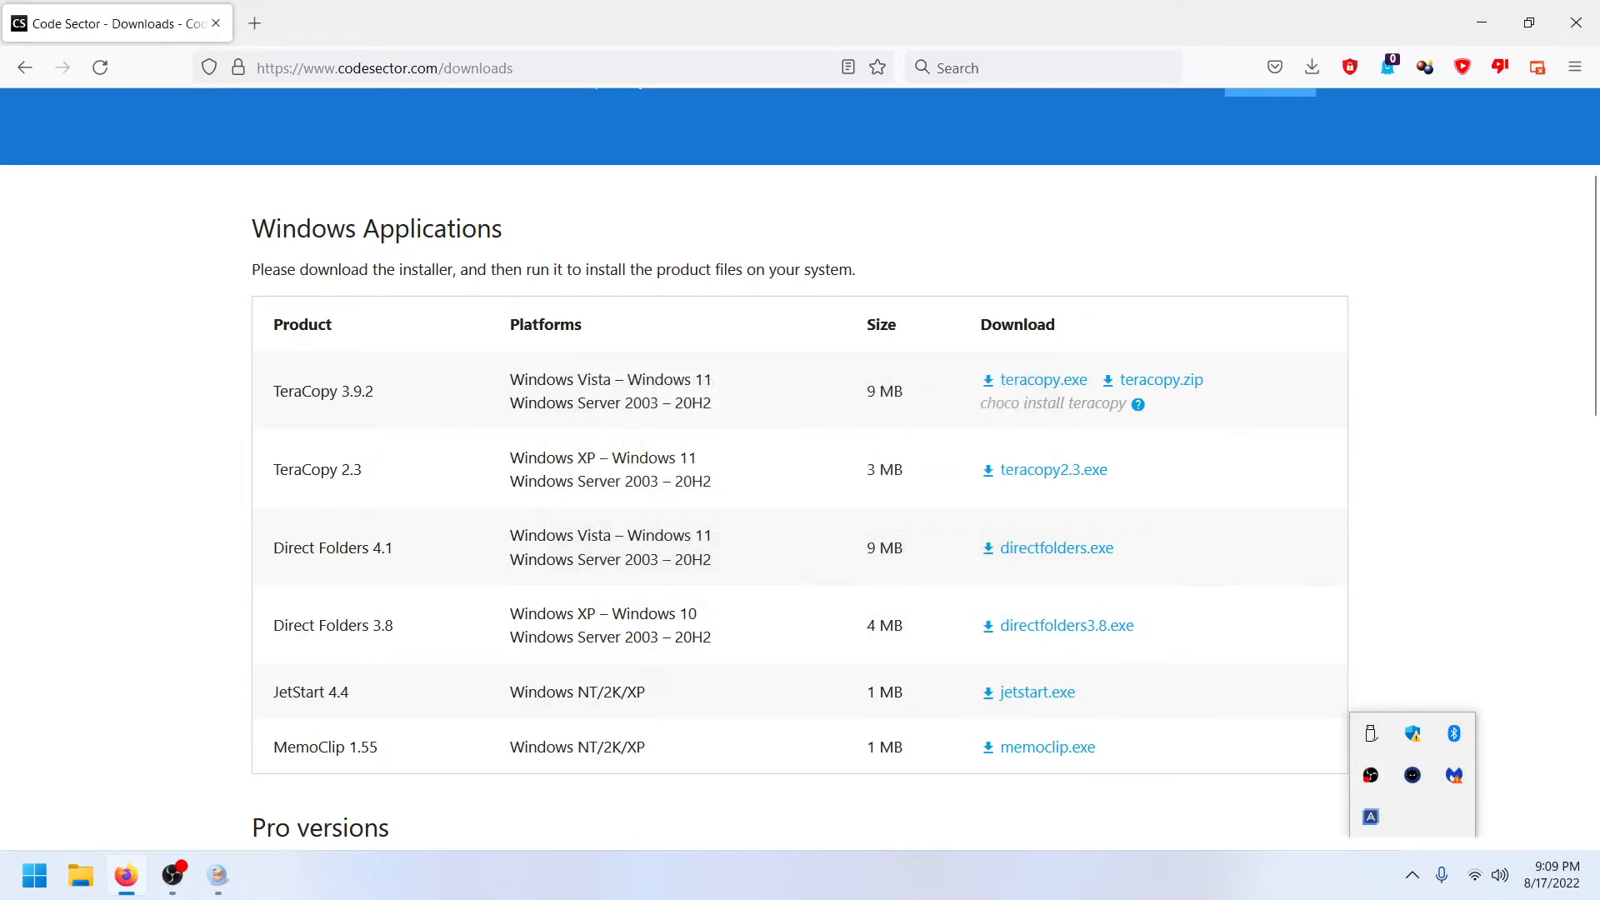
Step: Close Seagate DiscWizard and eject the external backup drive
left_click(217, 875)
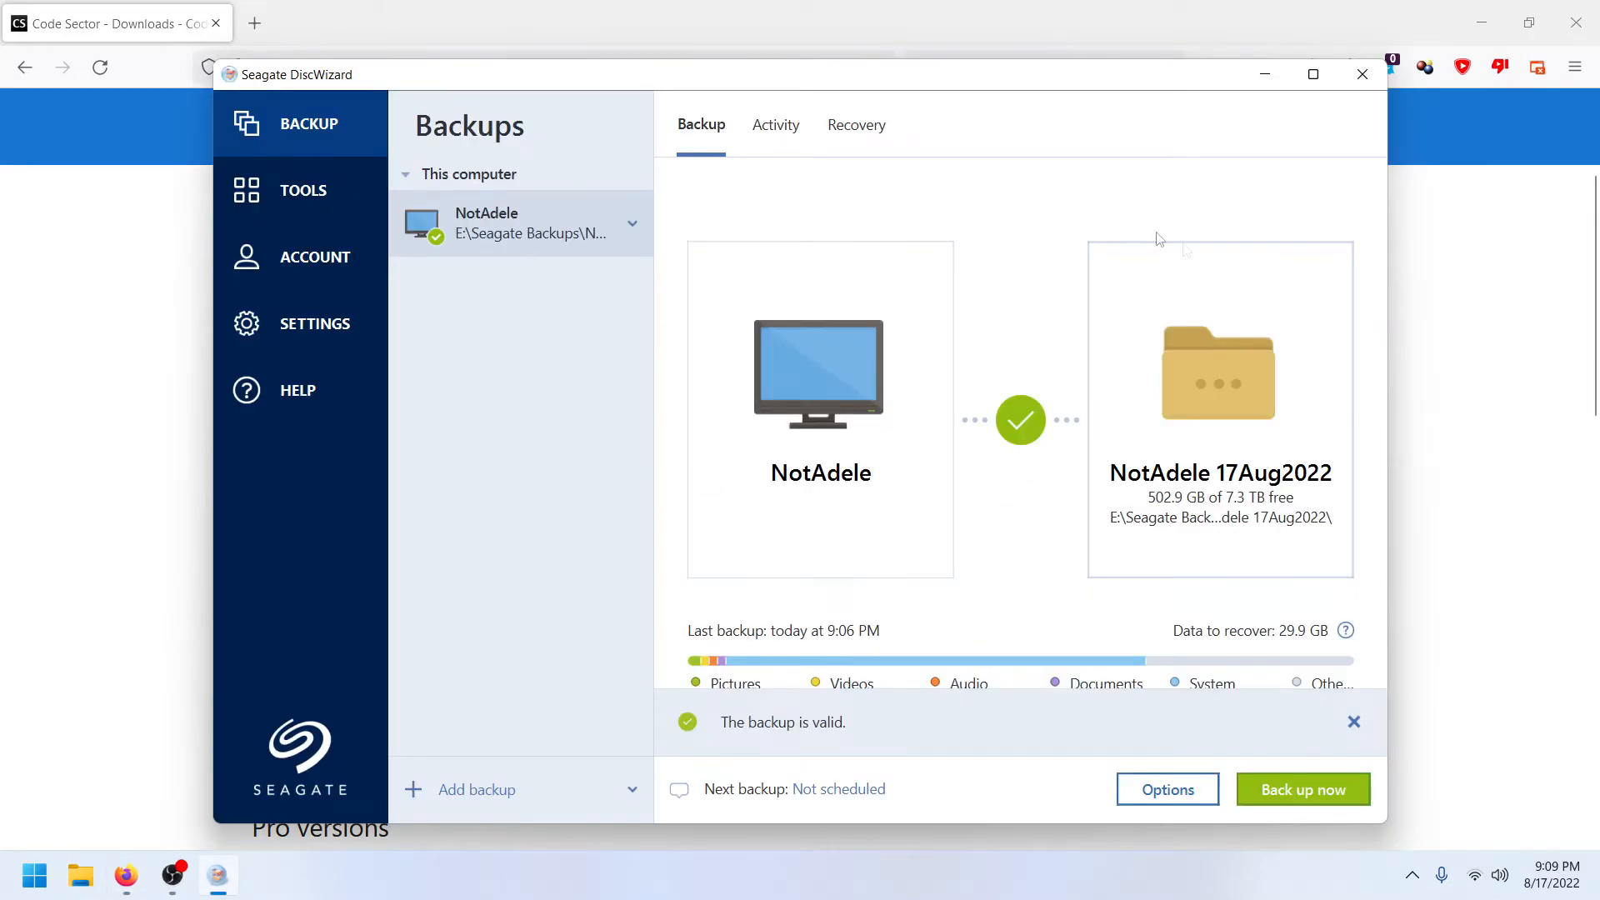
left_click(1363, 74)
left_click(1411, 875)
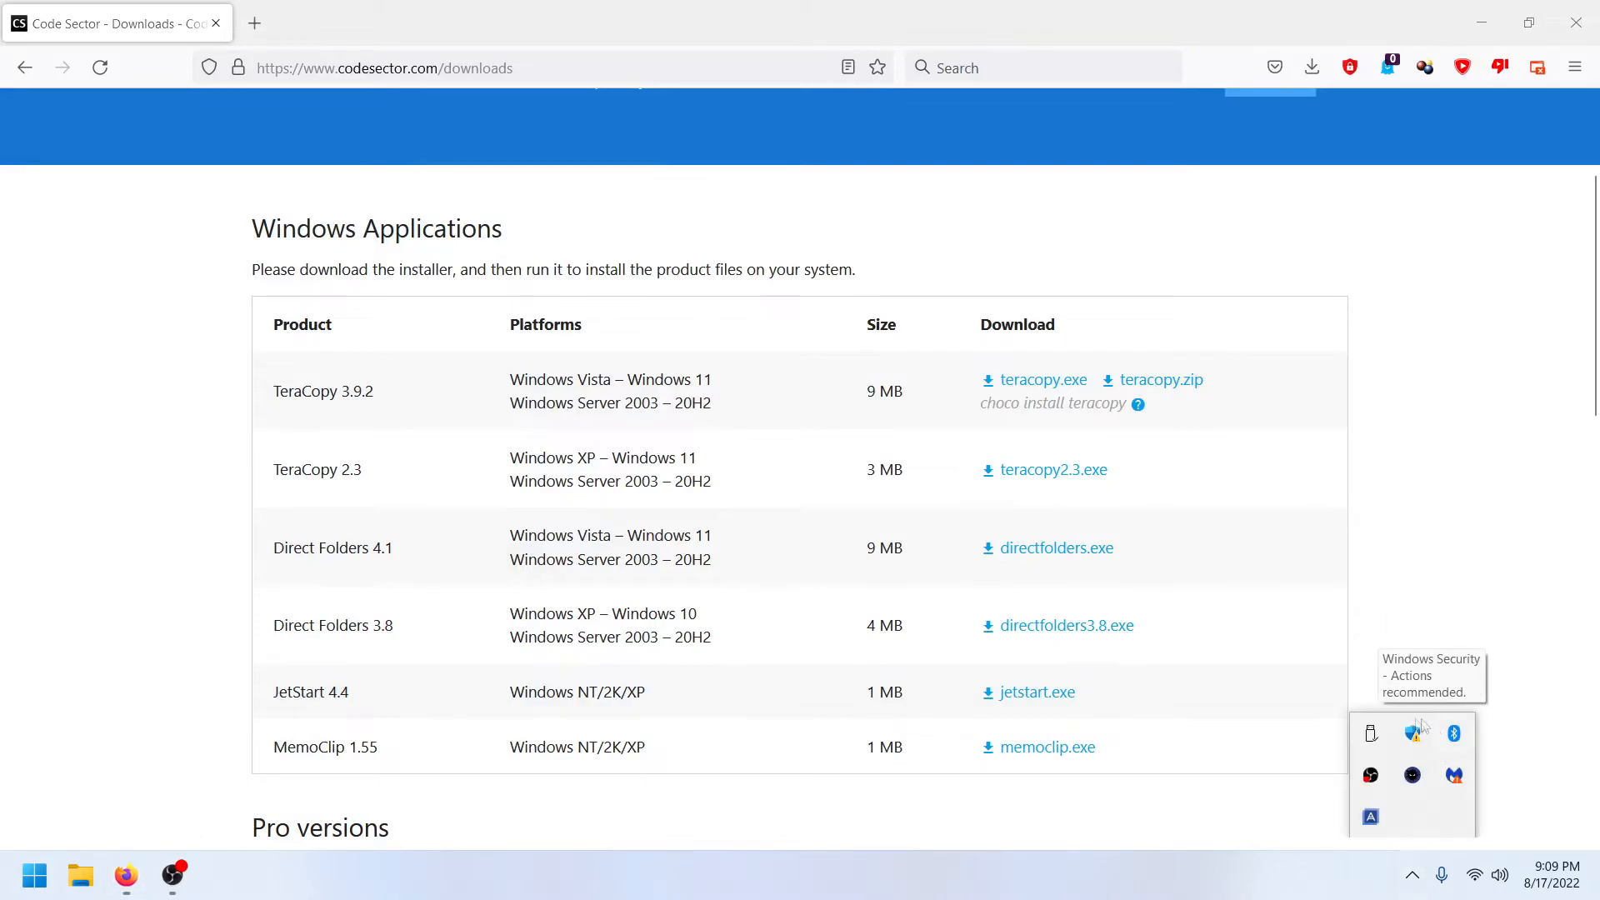
left_click(1373, 739)
left_click(1384, 775)
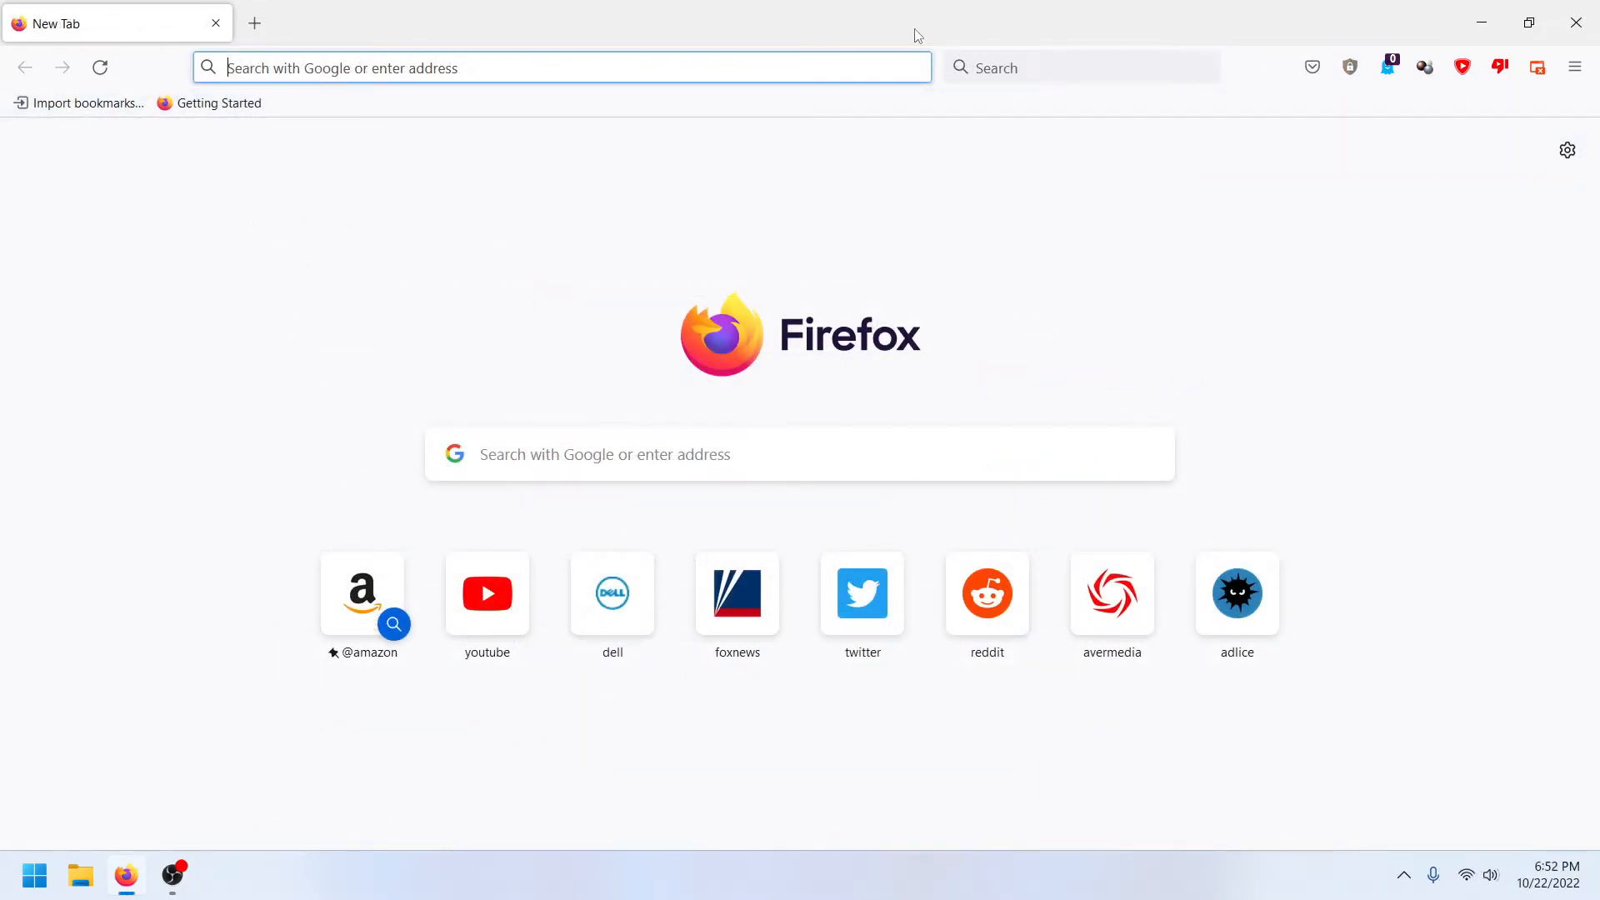
Step: Search the web for 7zip and download the 64-bit Windows x64 .exe of 7-Zip 22.01 from the official download page
type("7zip")
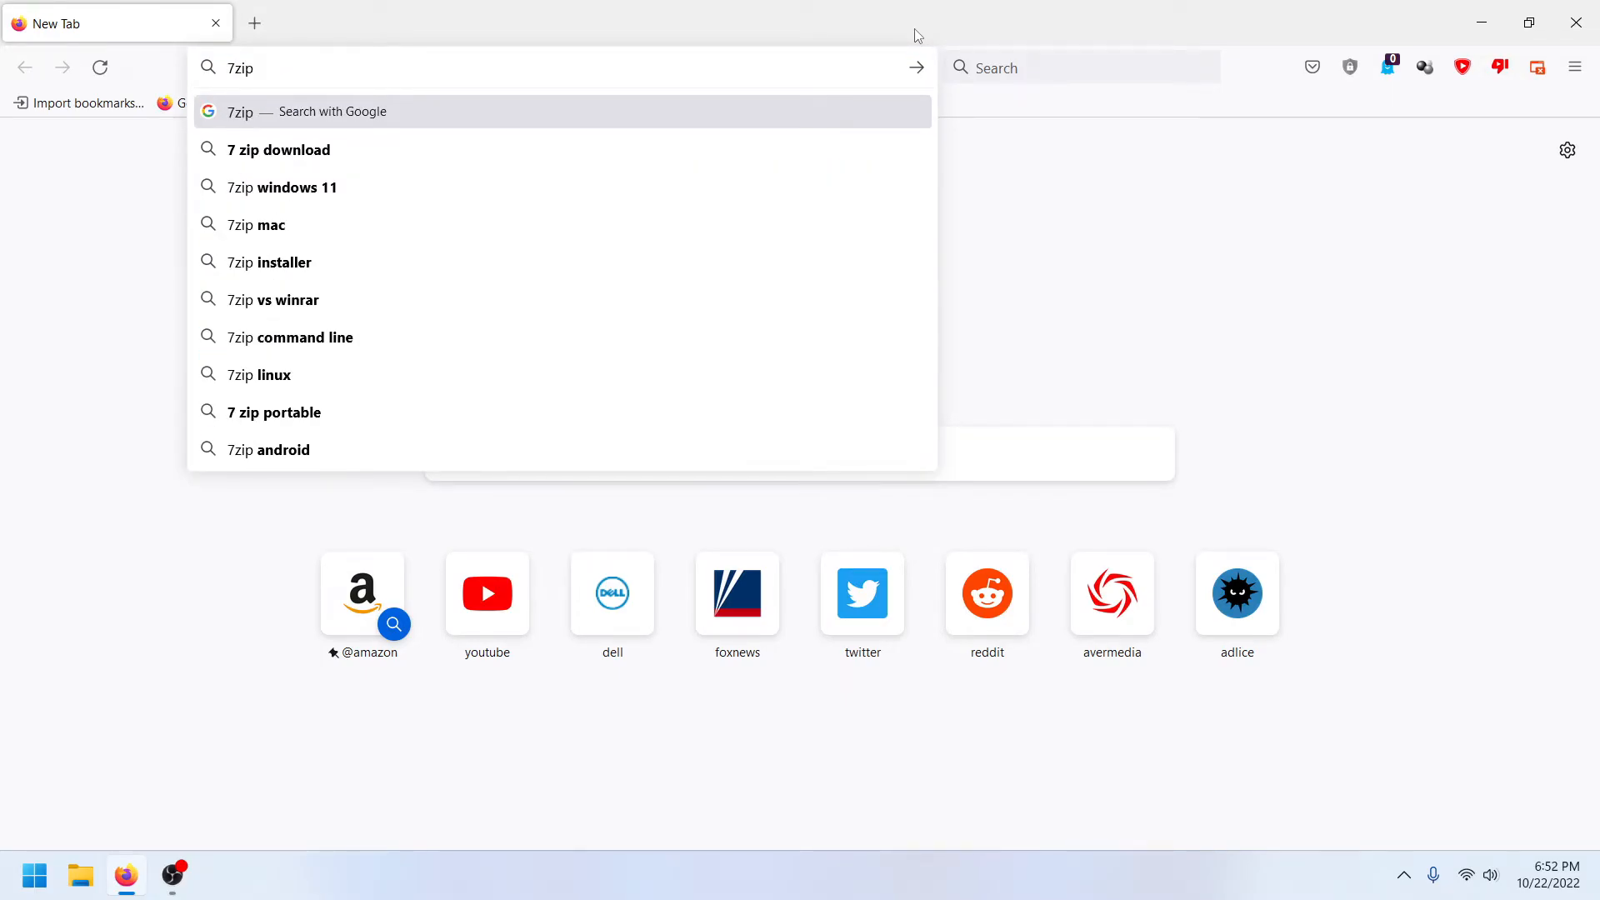
key("Return")
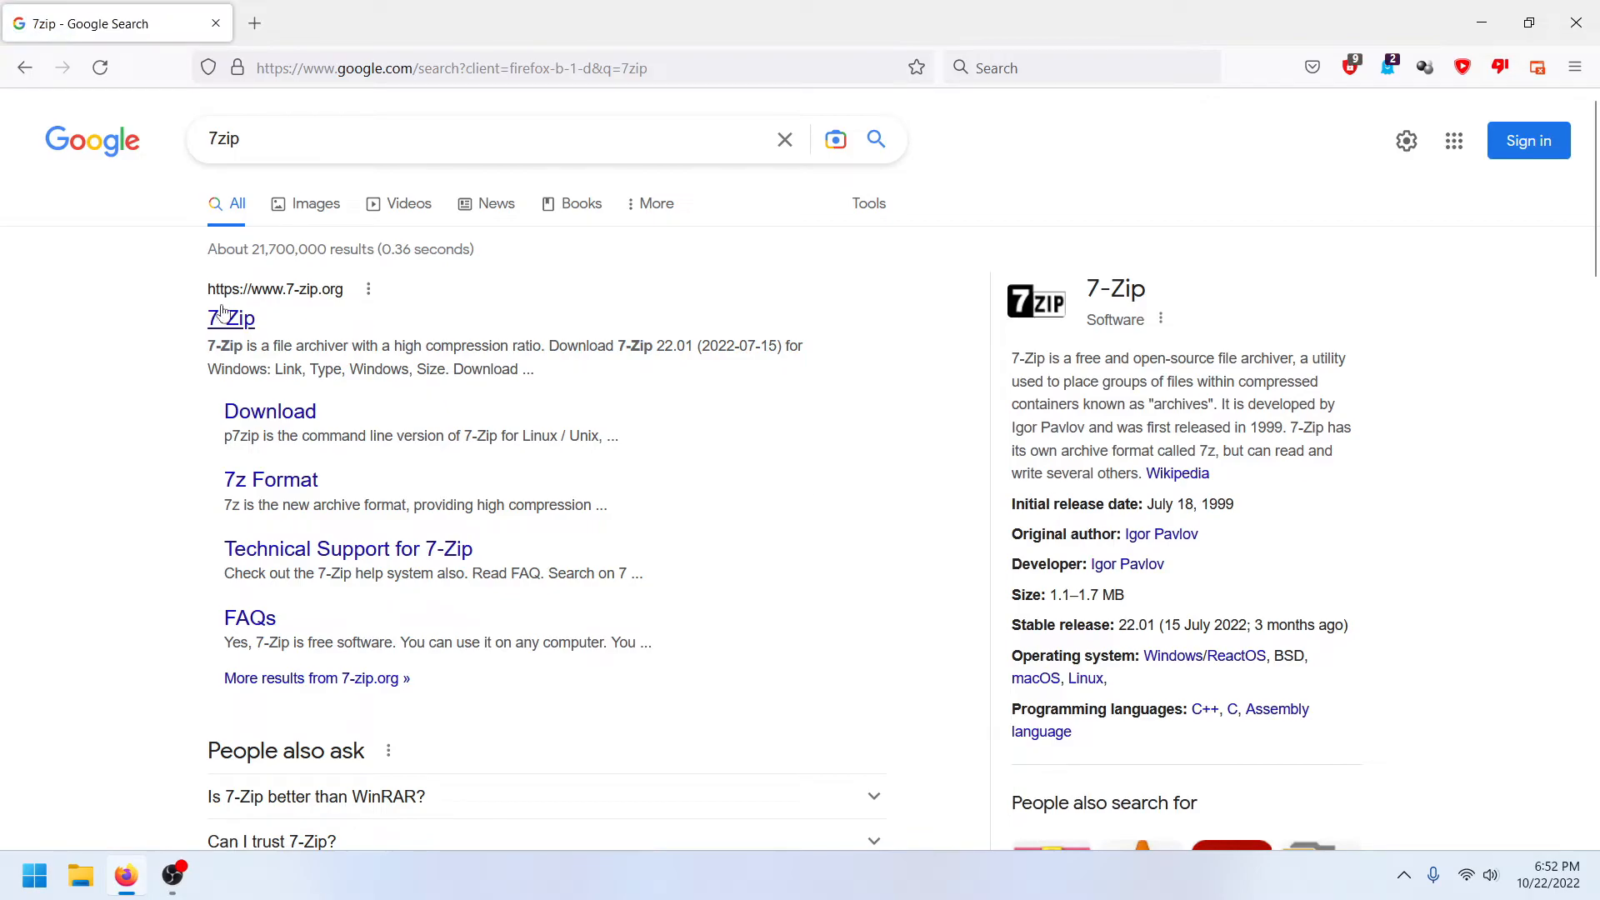
left_click(289, 425)
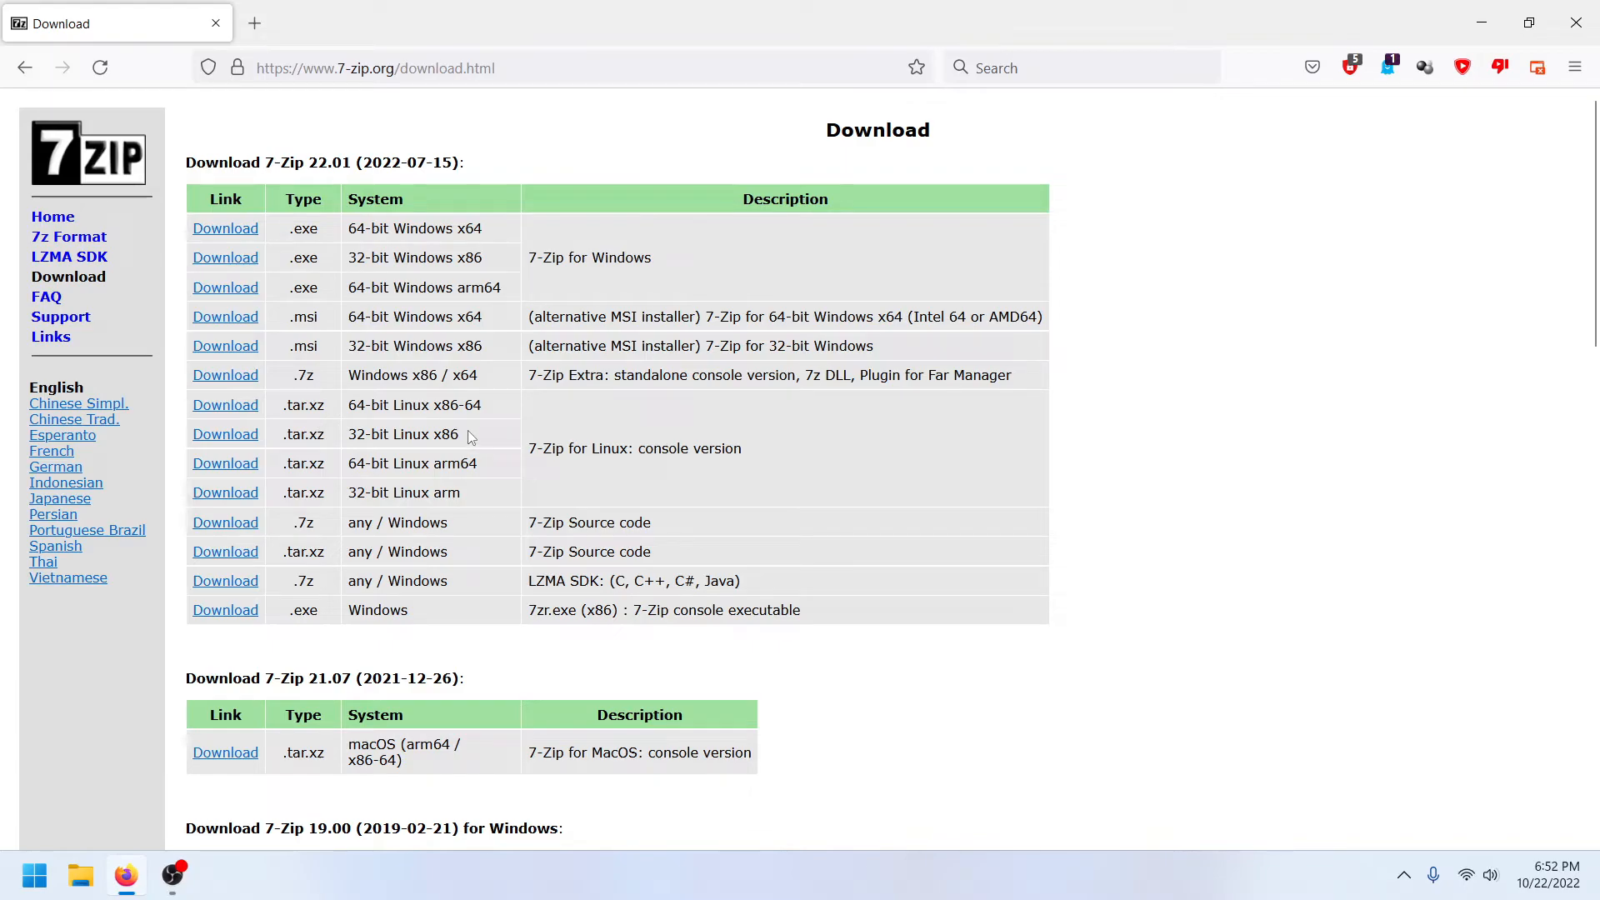
left_click(225, 229)
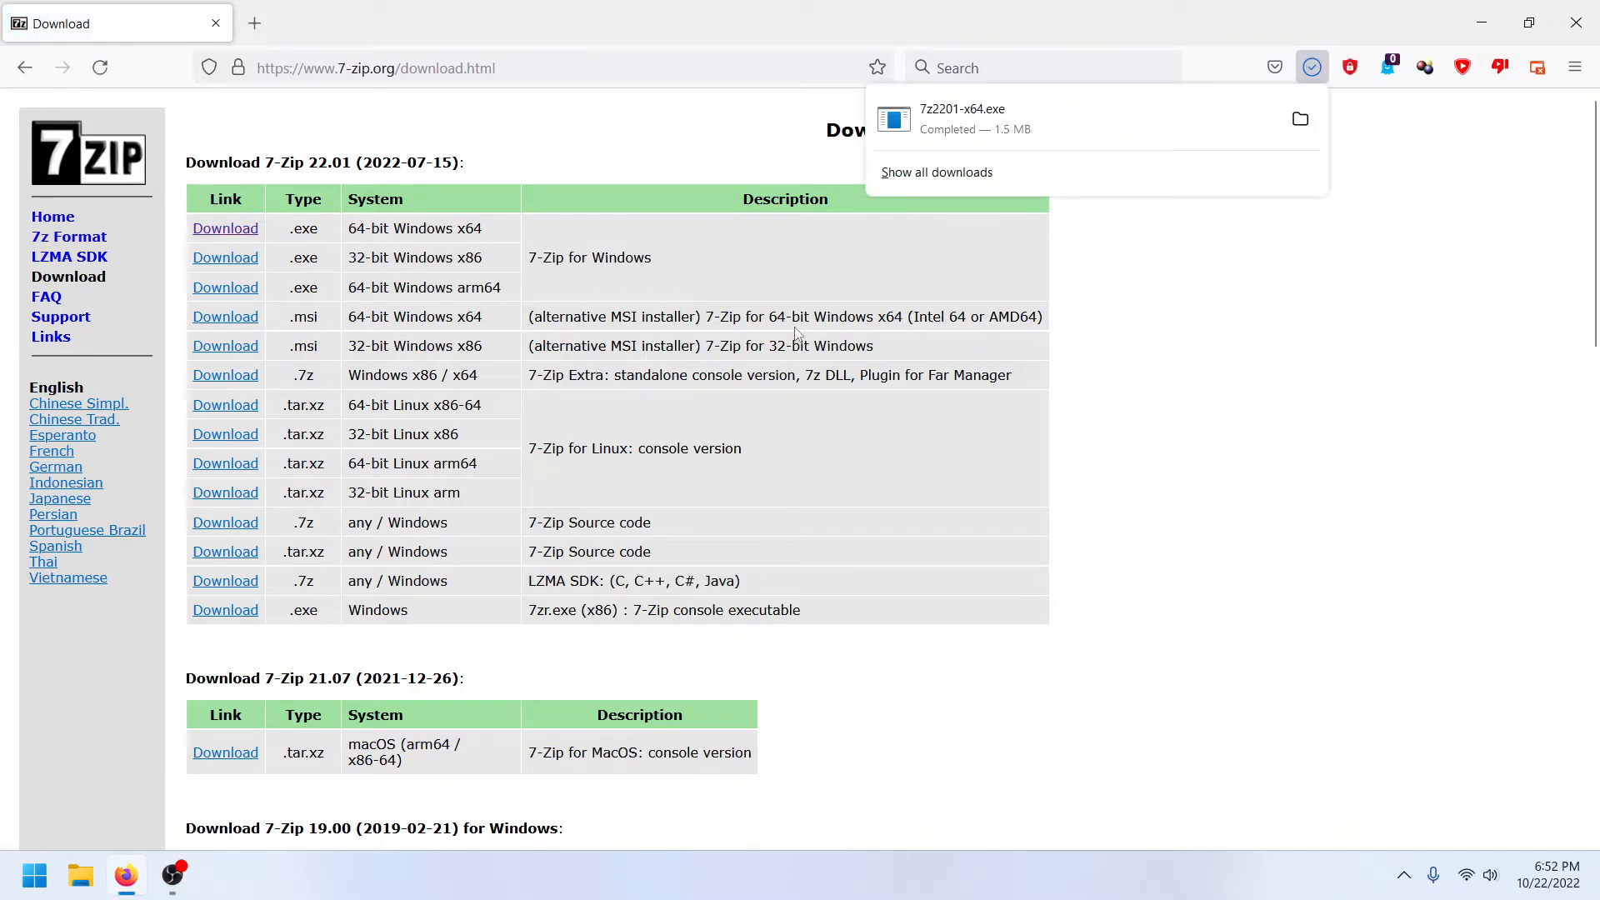
Step: Show the downloaded 7z2201-x64 in its folder, run it as administrator, and install 7-Zip to C:\Program Files\7-Zip\
right_click(1157, 140)
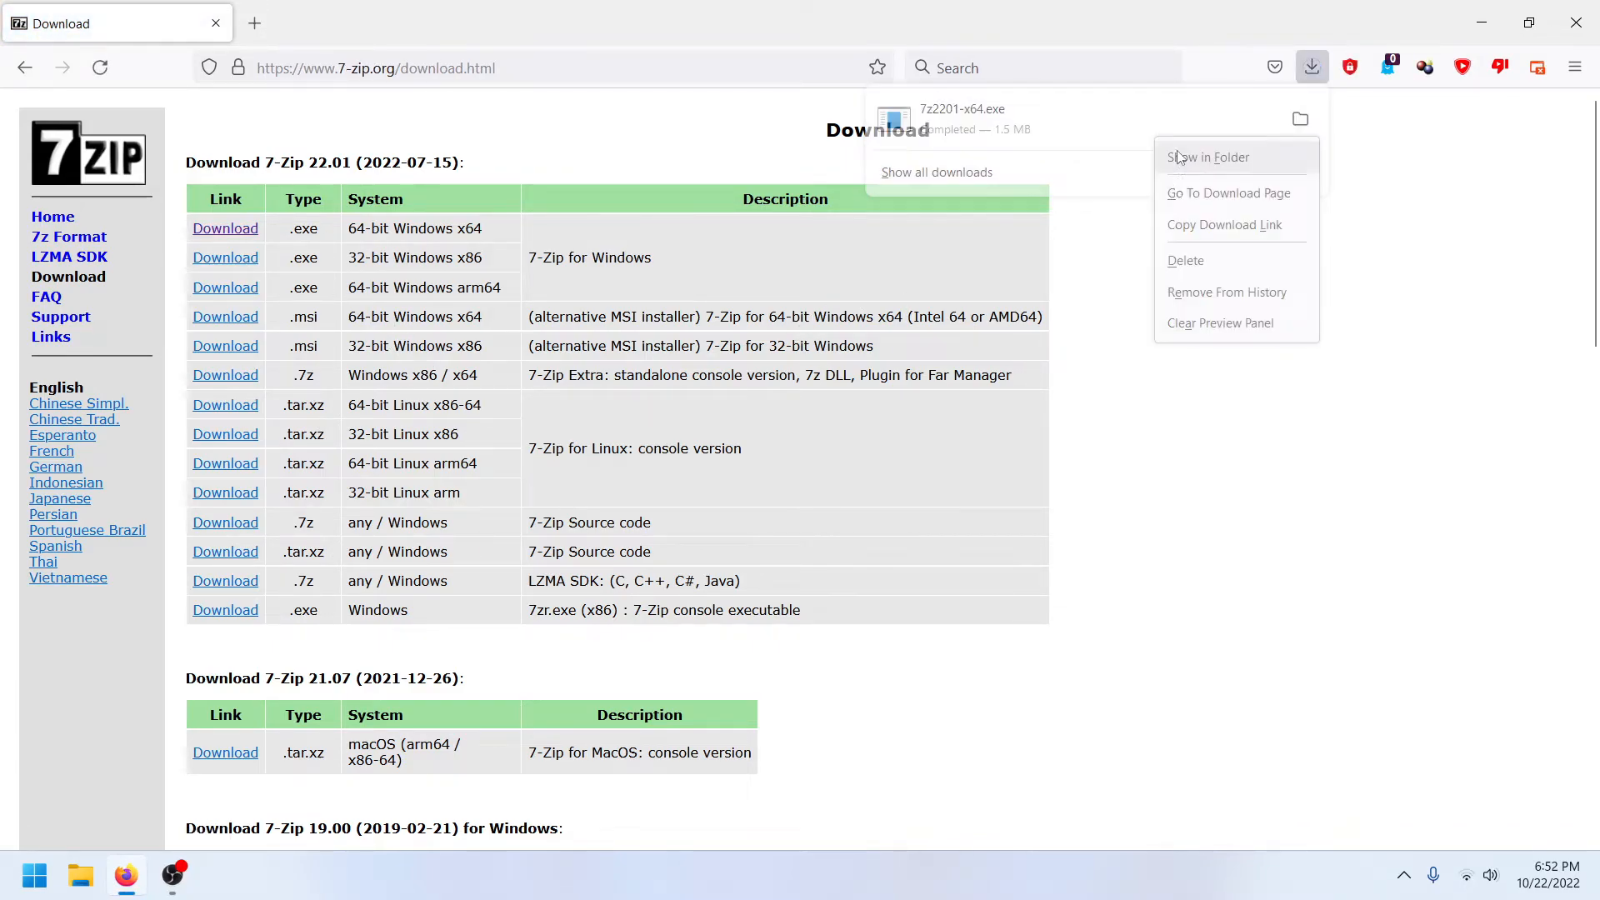
left_click(1209, 157)
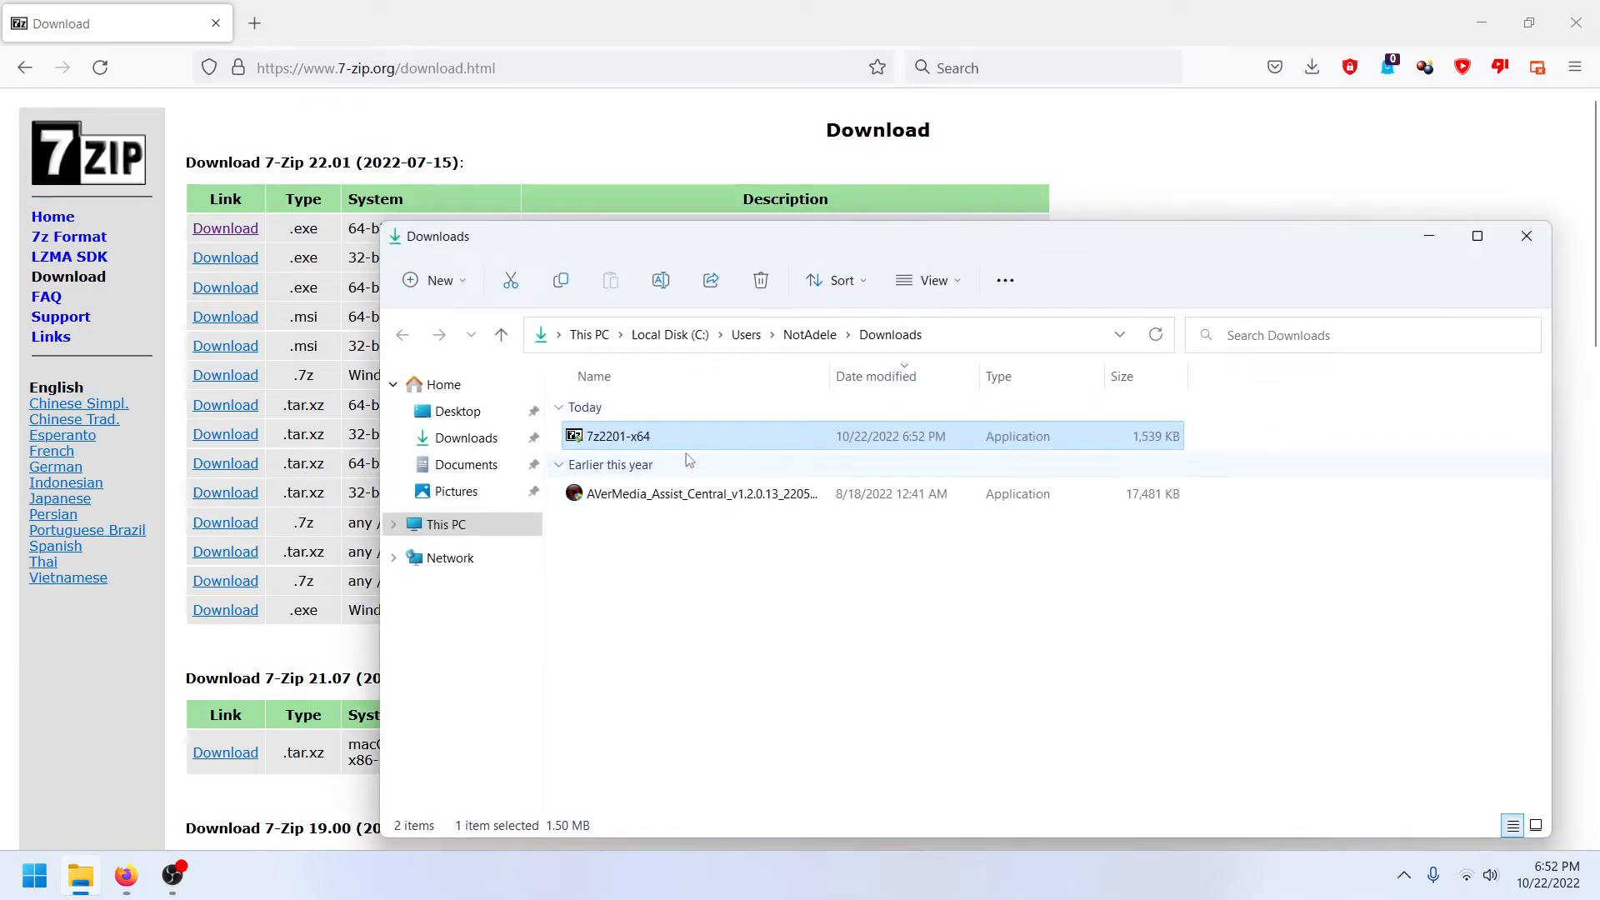
right_click(692, 440)
left_click(803, 543)
left_click(792, 504)
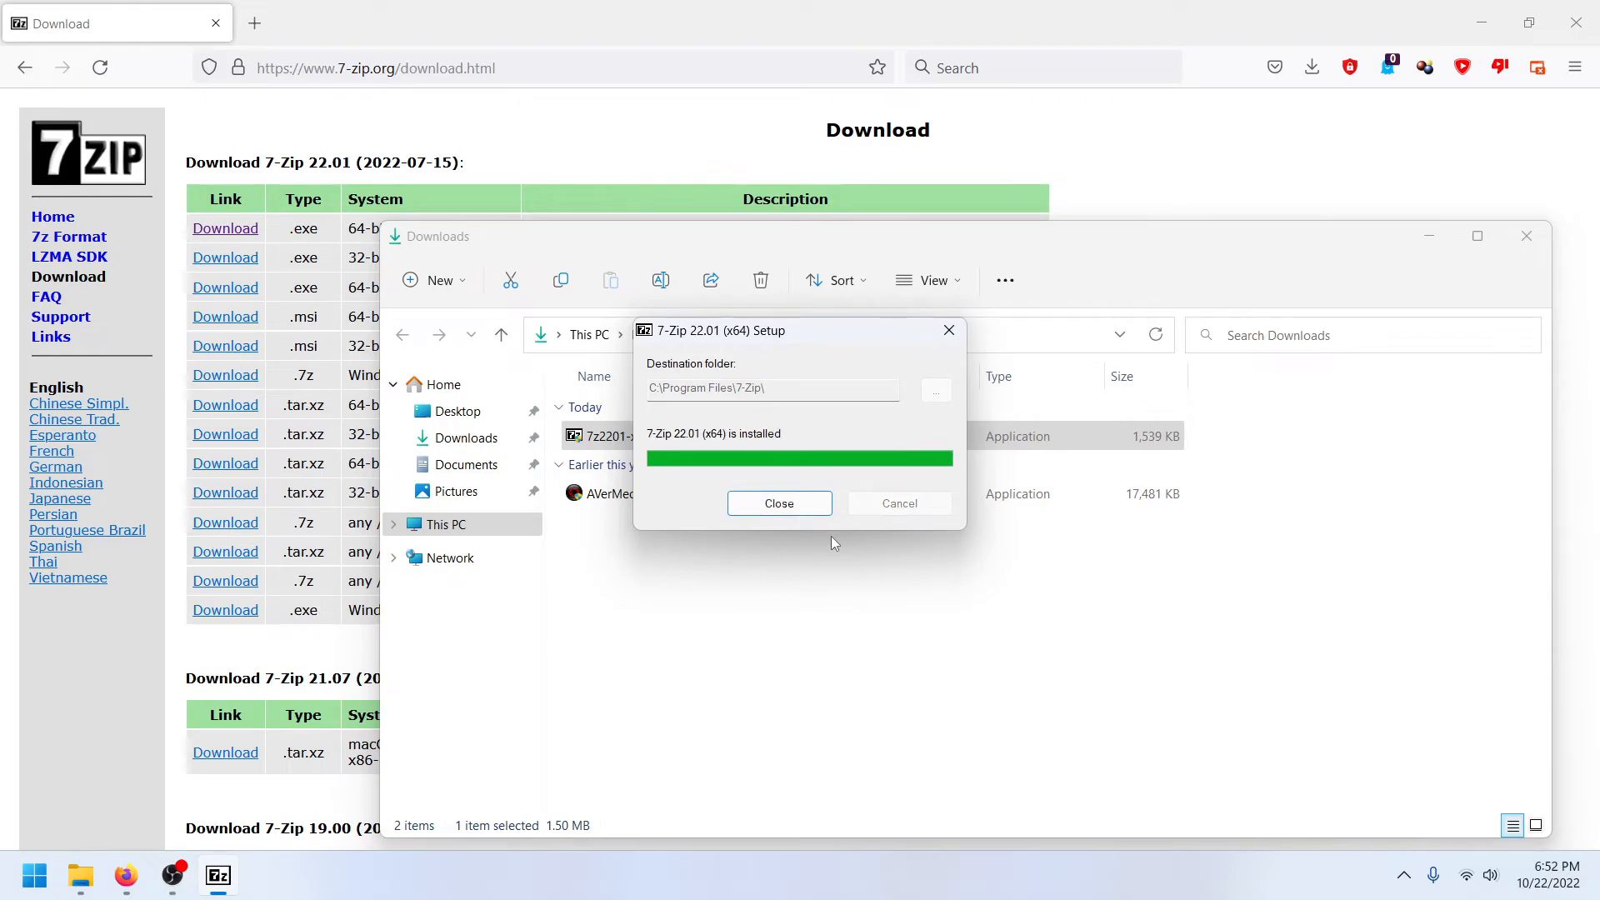
left_click(814, 505)
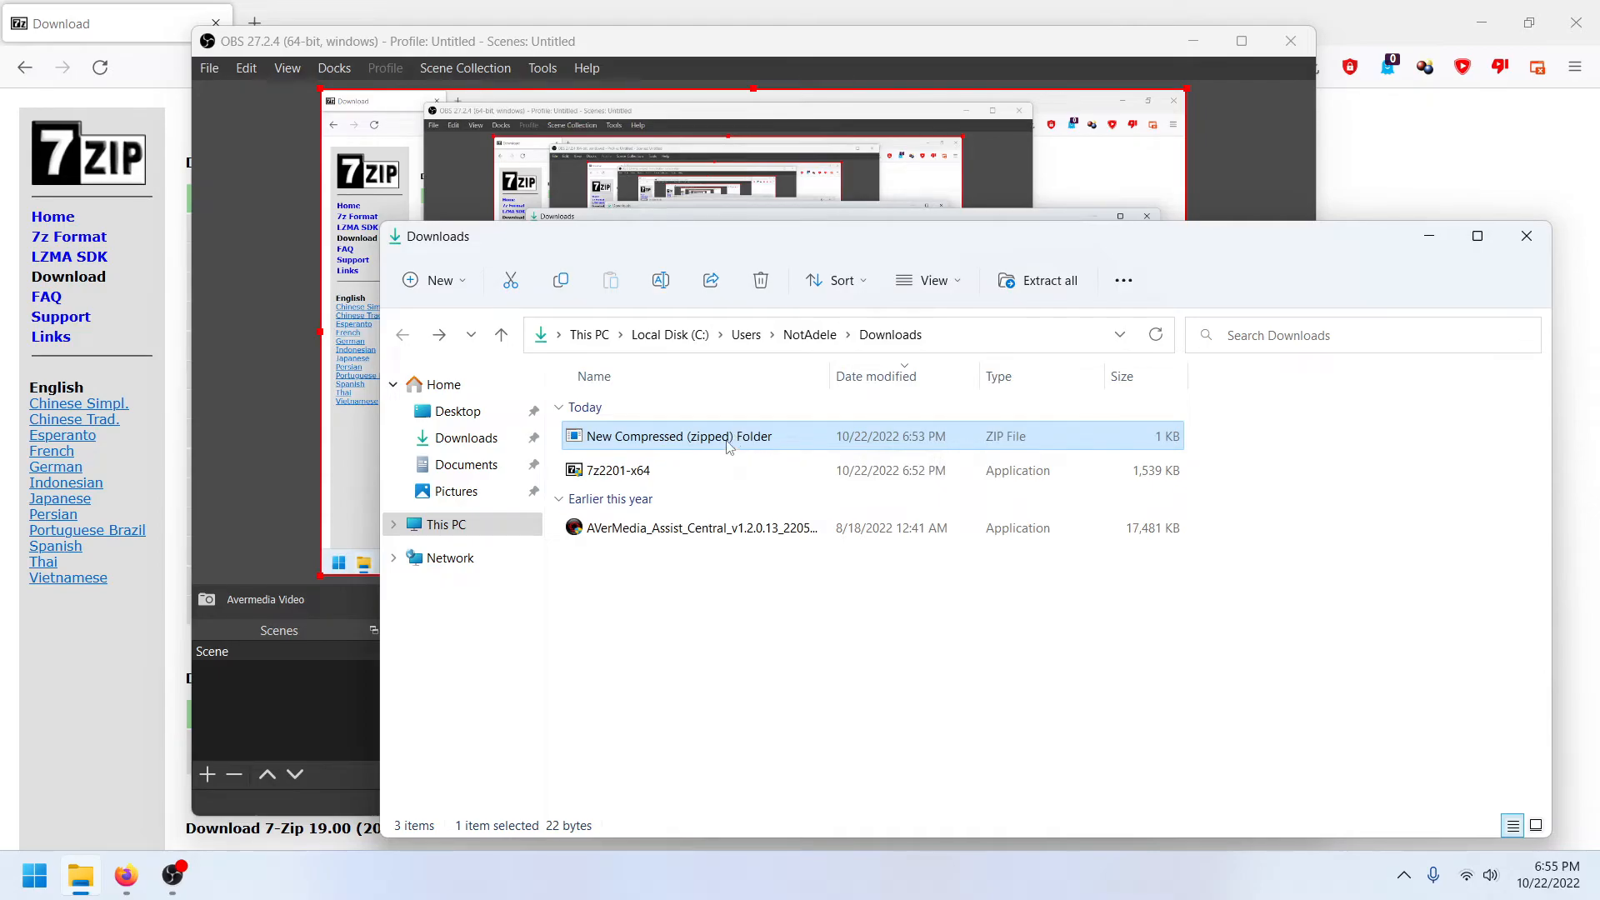
Step: Choose 7zFM from C:\Program Files\7-Zip as the app to open the New Compressed (zipped) Folder file
right_click(728, 446)
mouse_move(846, 545)
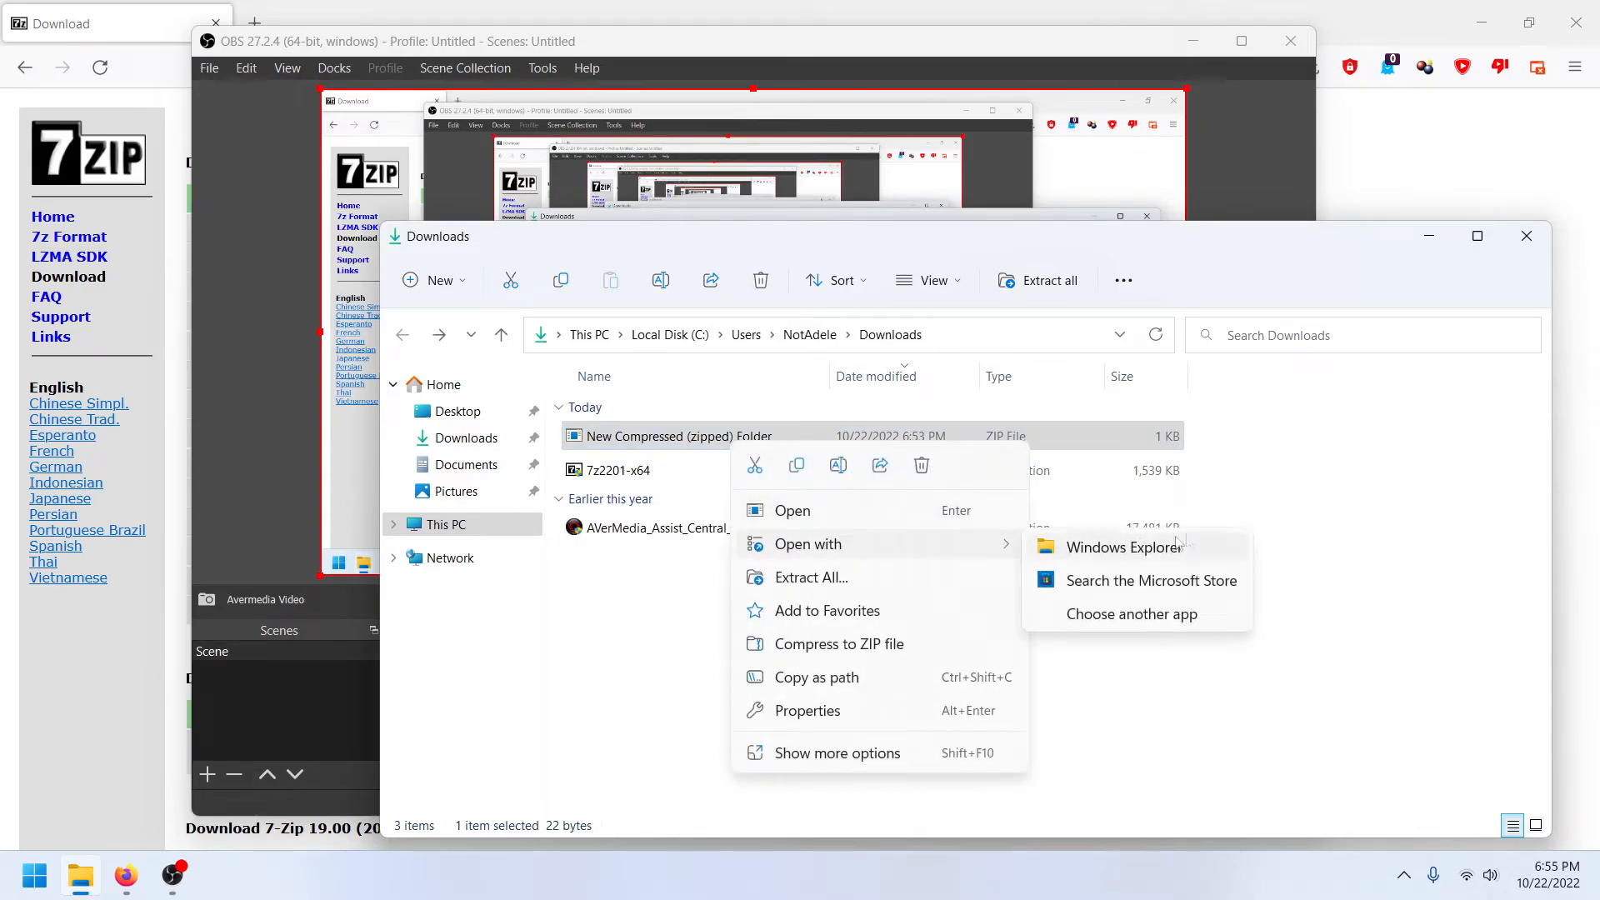
left_click(1180, 616)
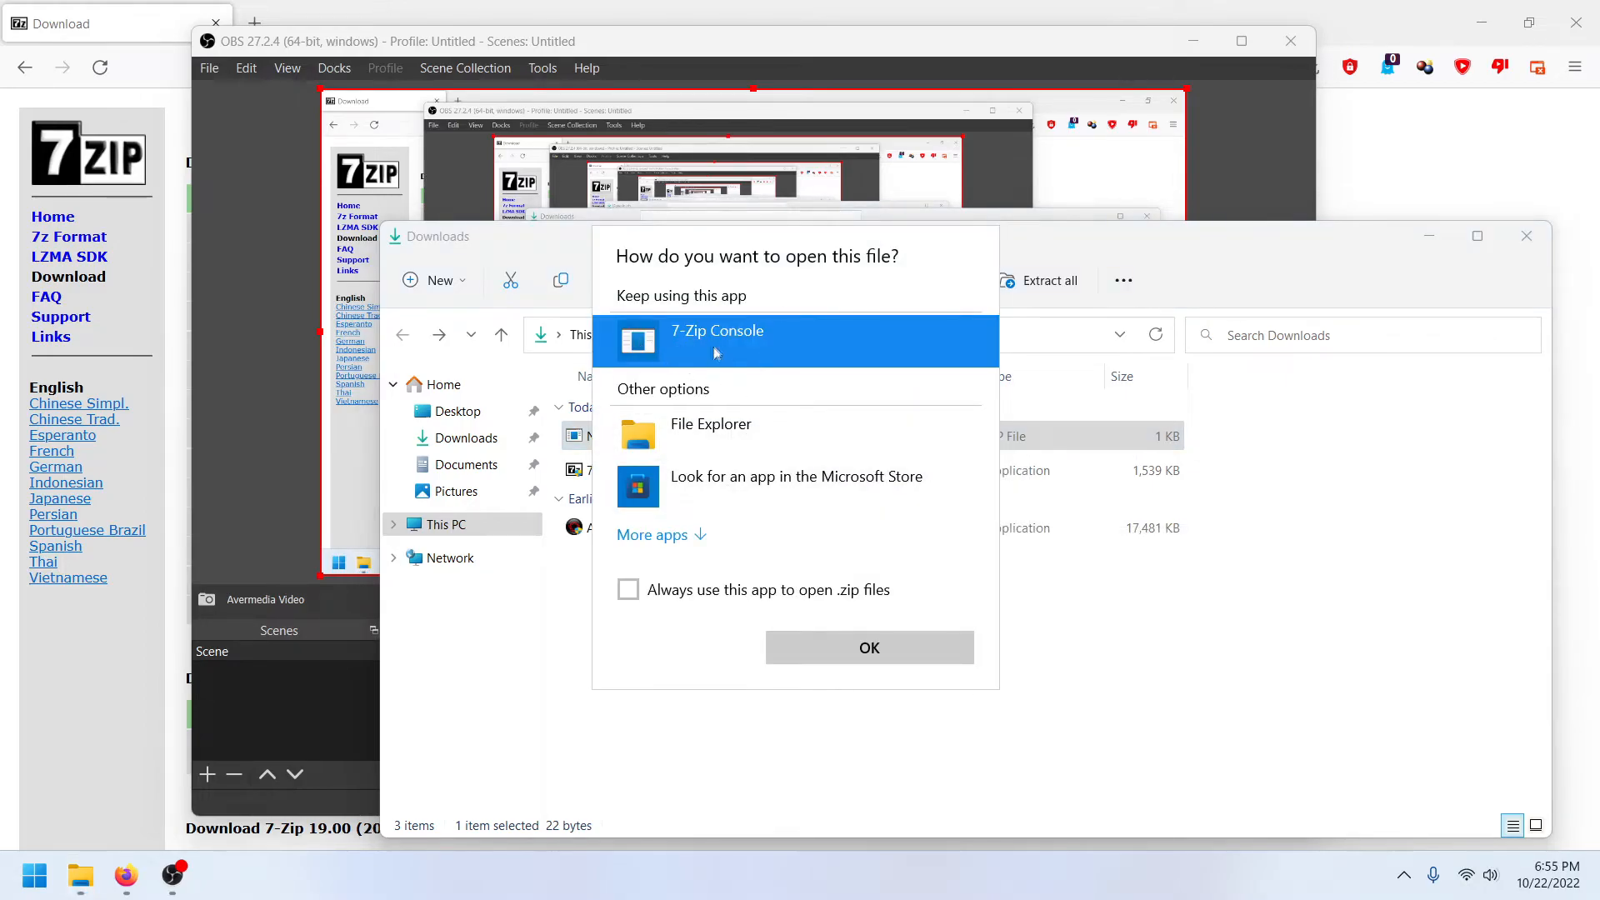
left_click(667, 535)
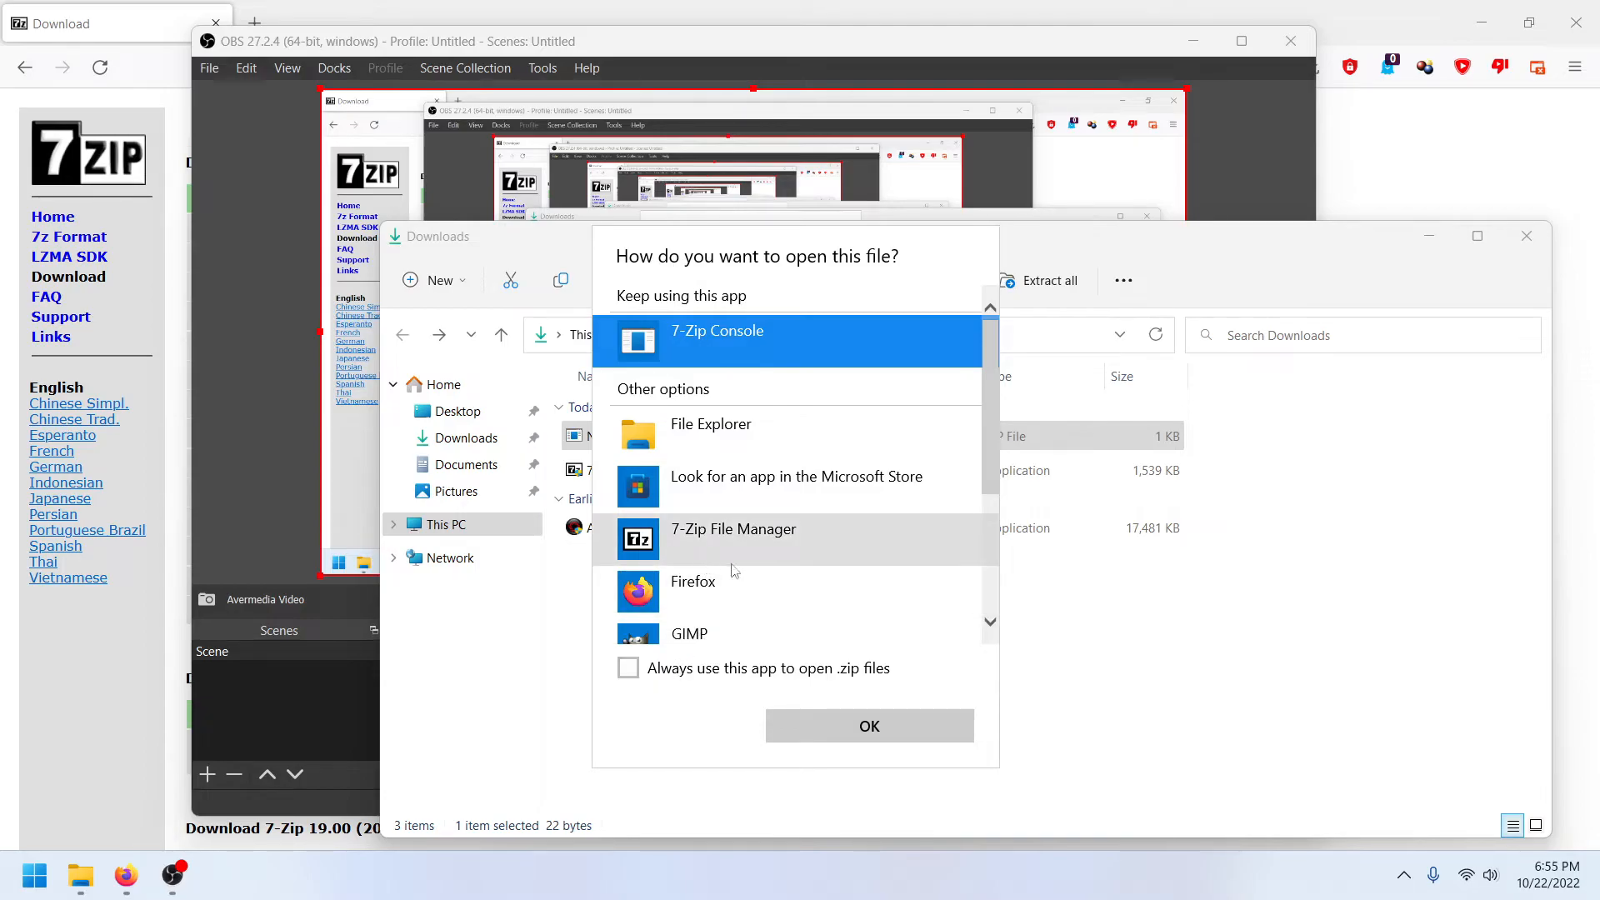
scroll(779, 550, "down", 2)
scroll(807, 467, "down", 1)
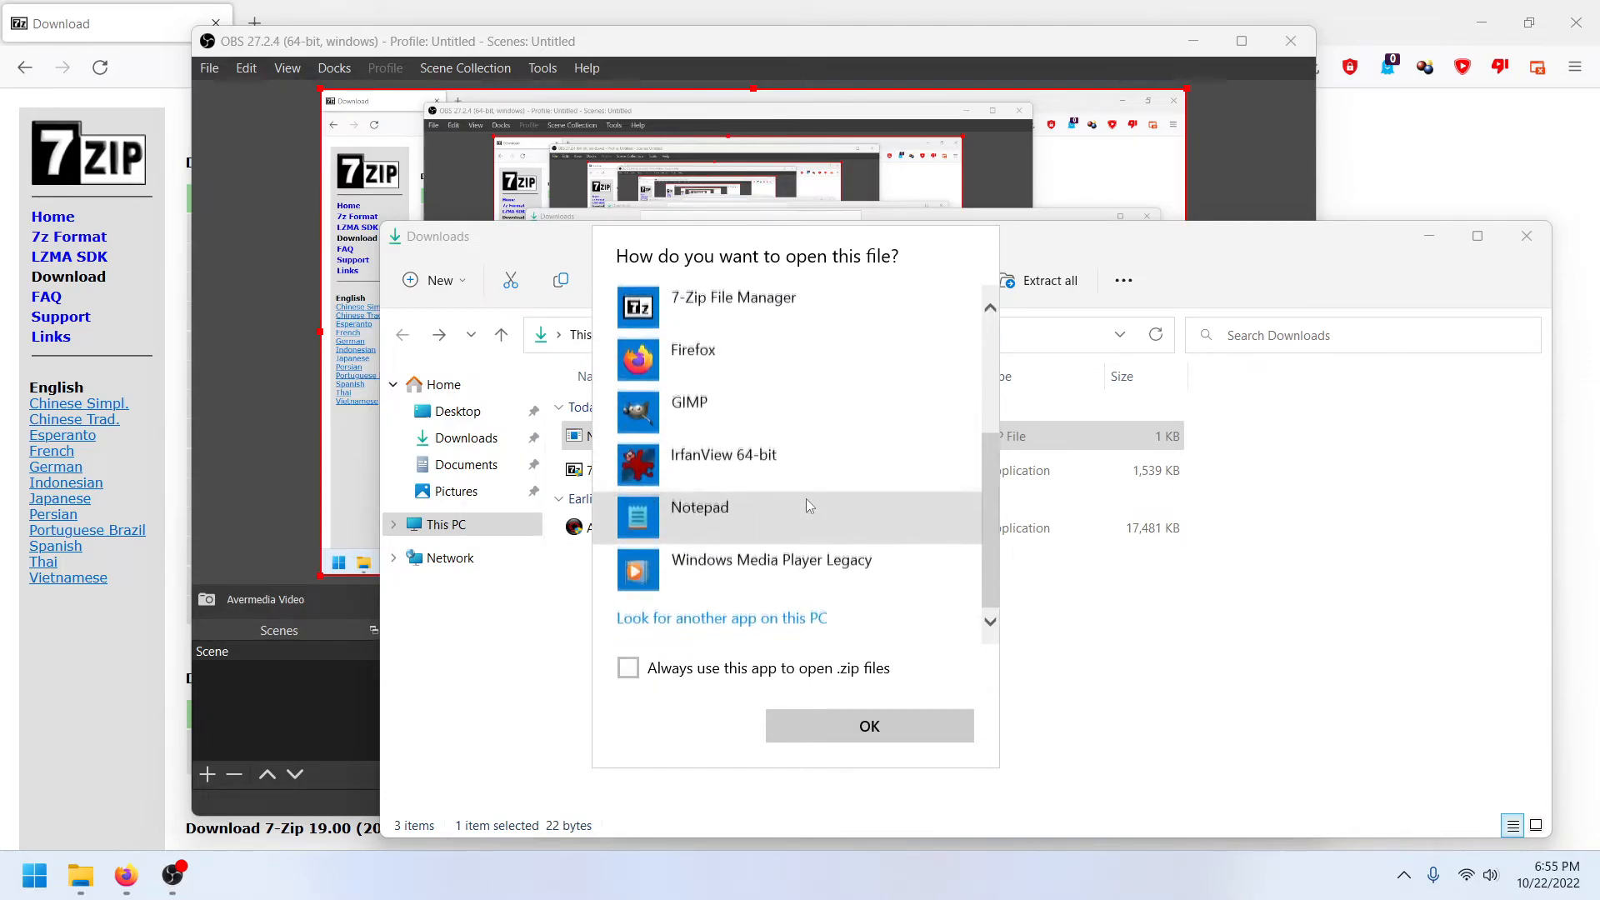
left_click(744, 614)
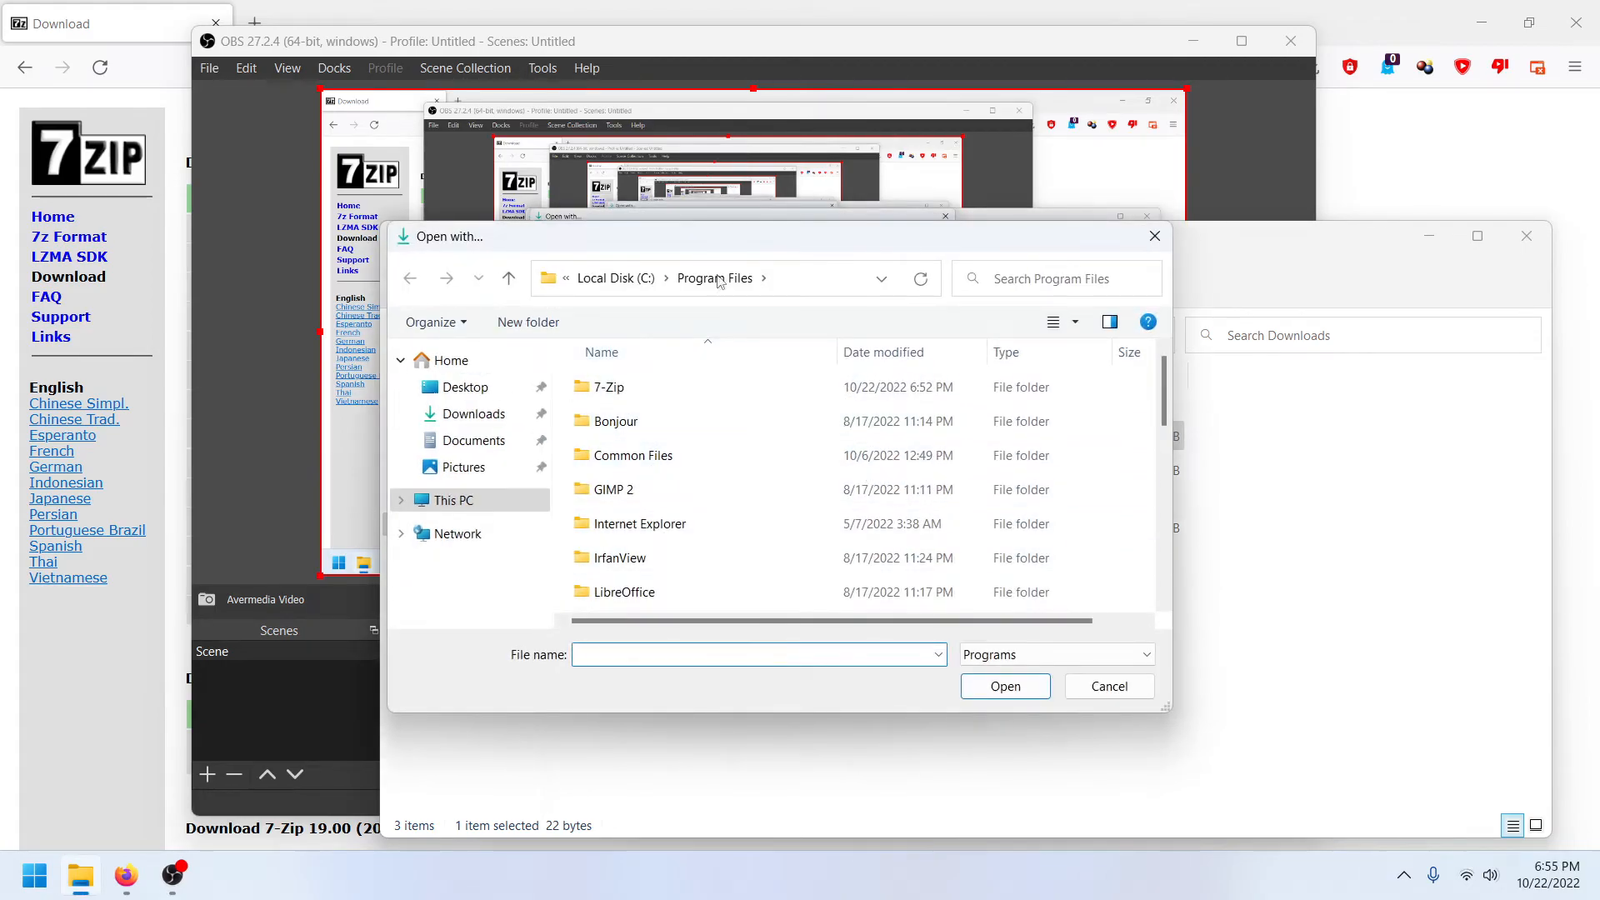
double_click(587, 396)
left_click(651, 464)
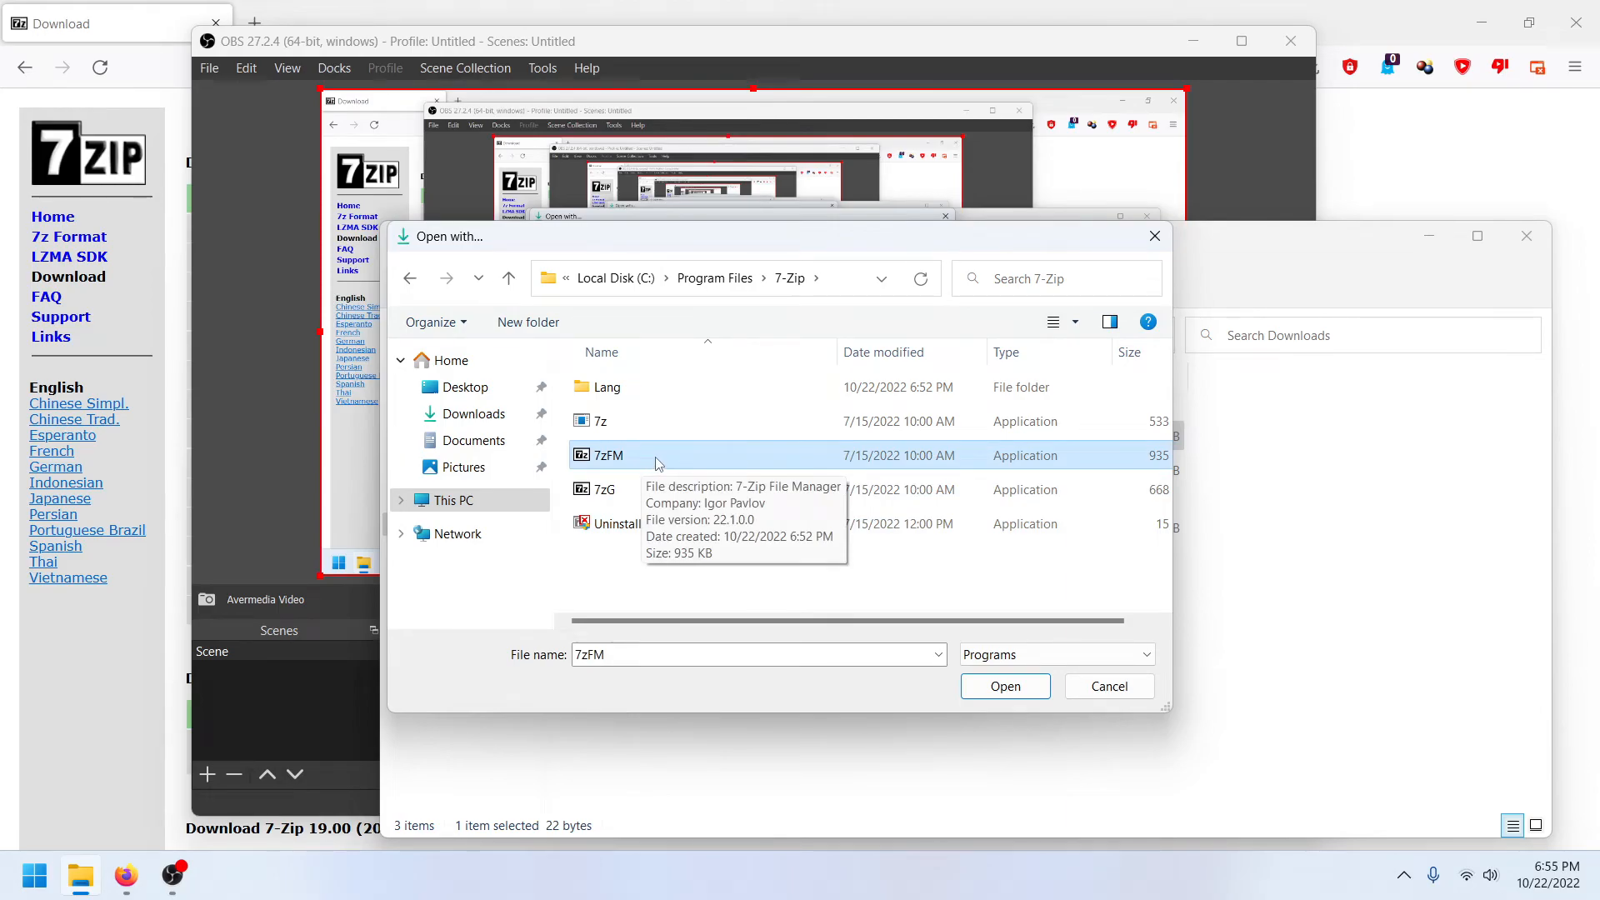
left_click(1006, 686)
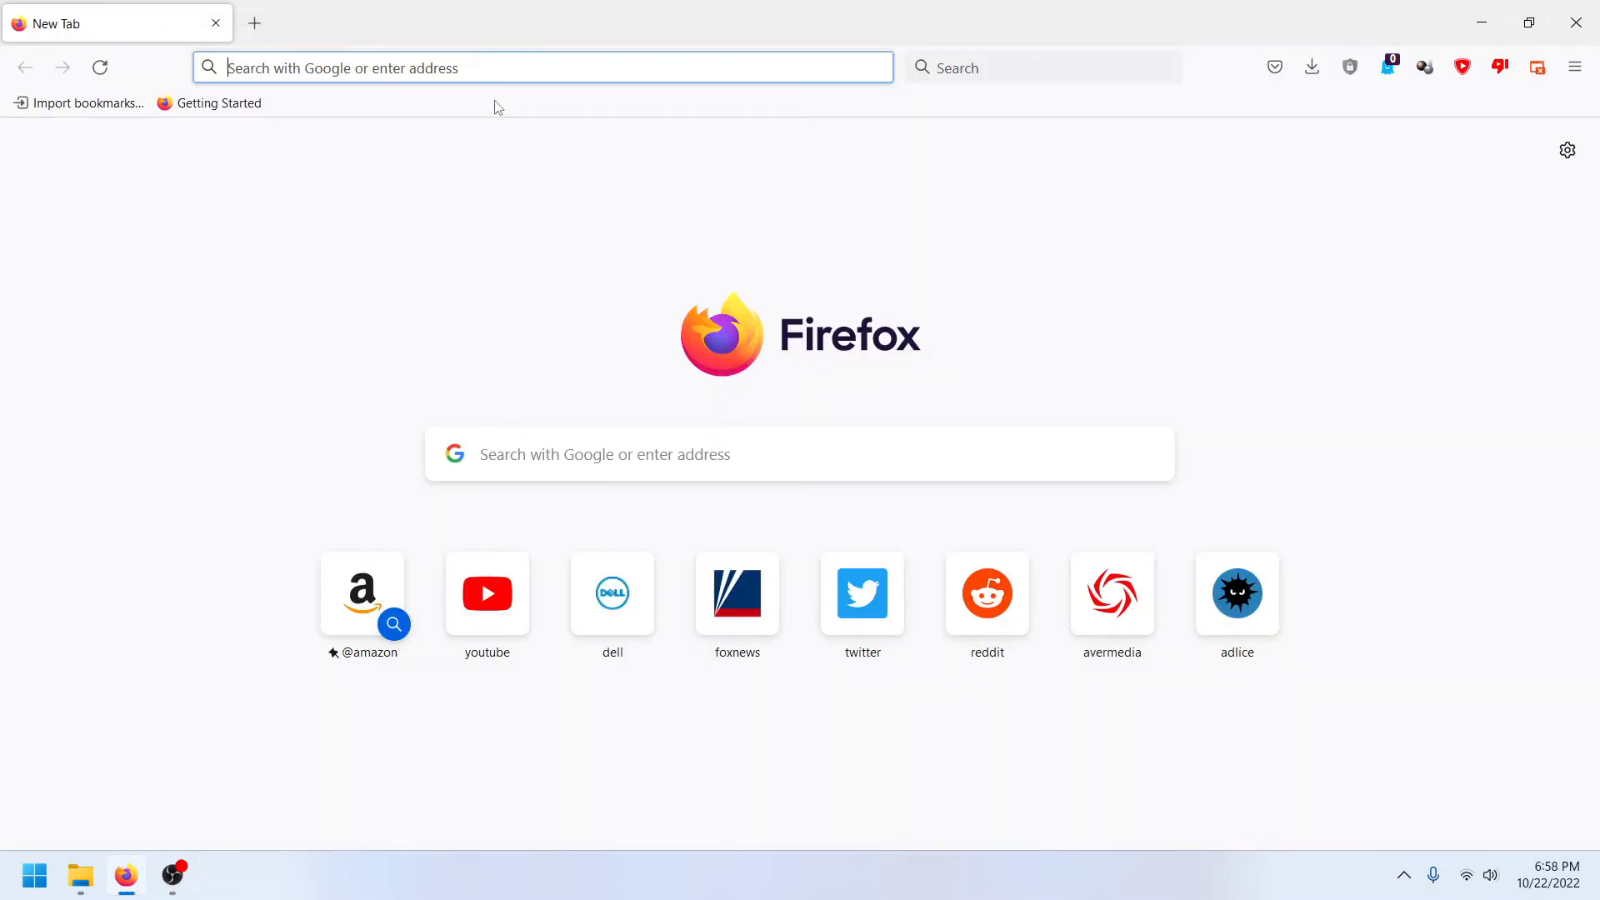
Step: Search the web for hidevolumeosd in Firefox
type("h")
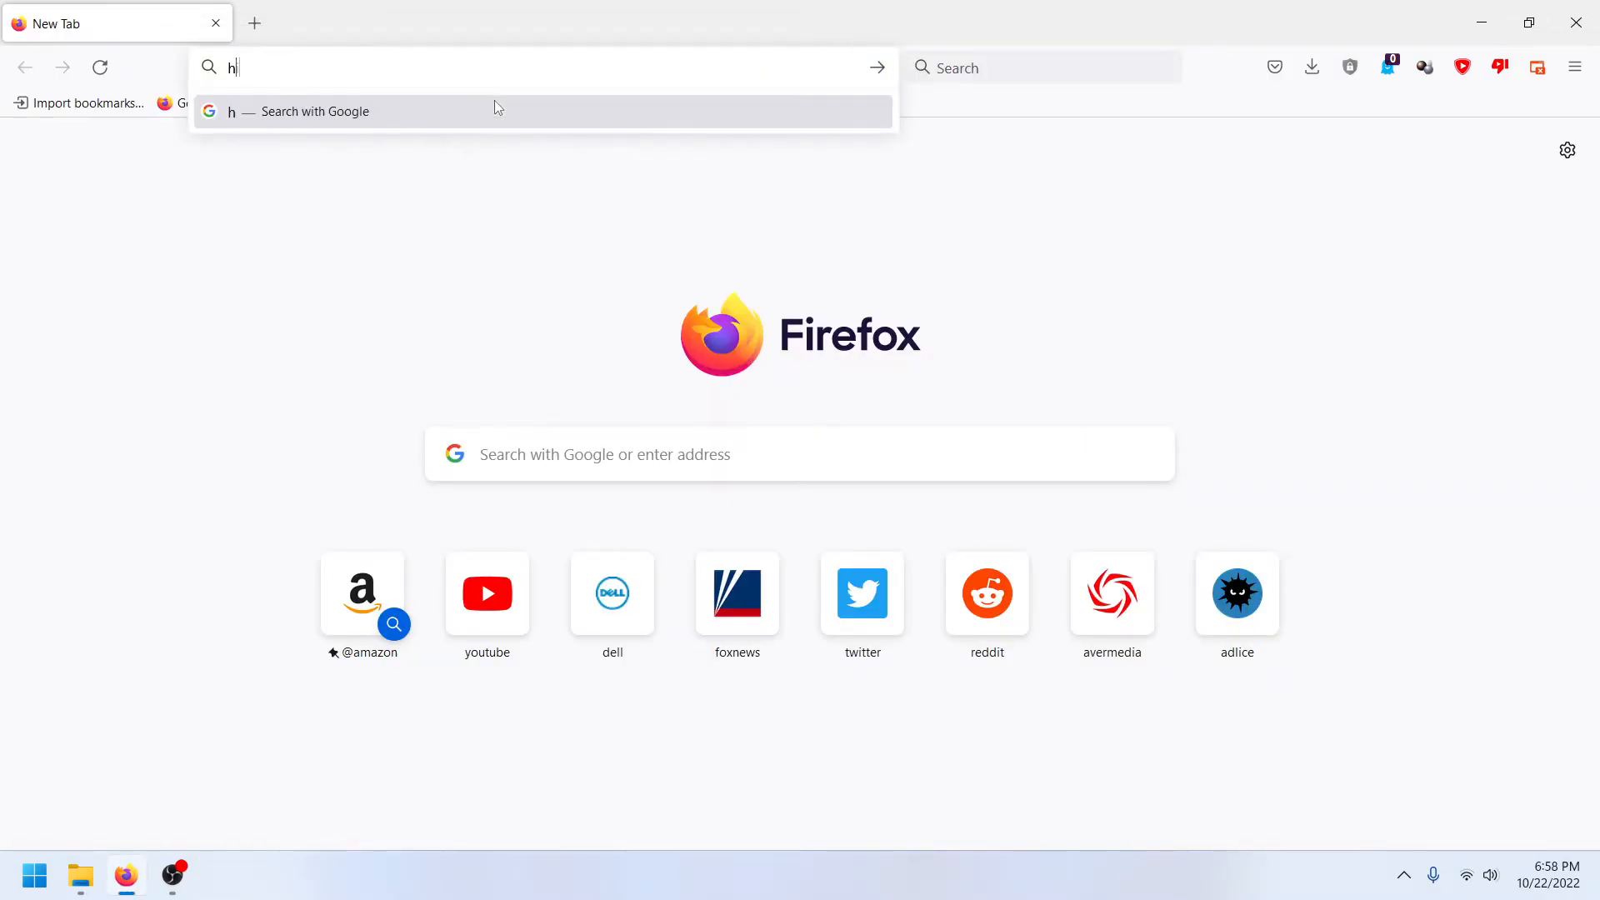
type("idevolumeosd")
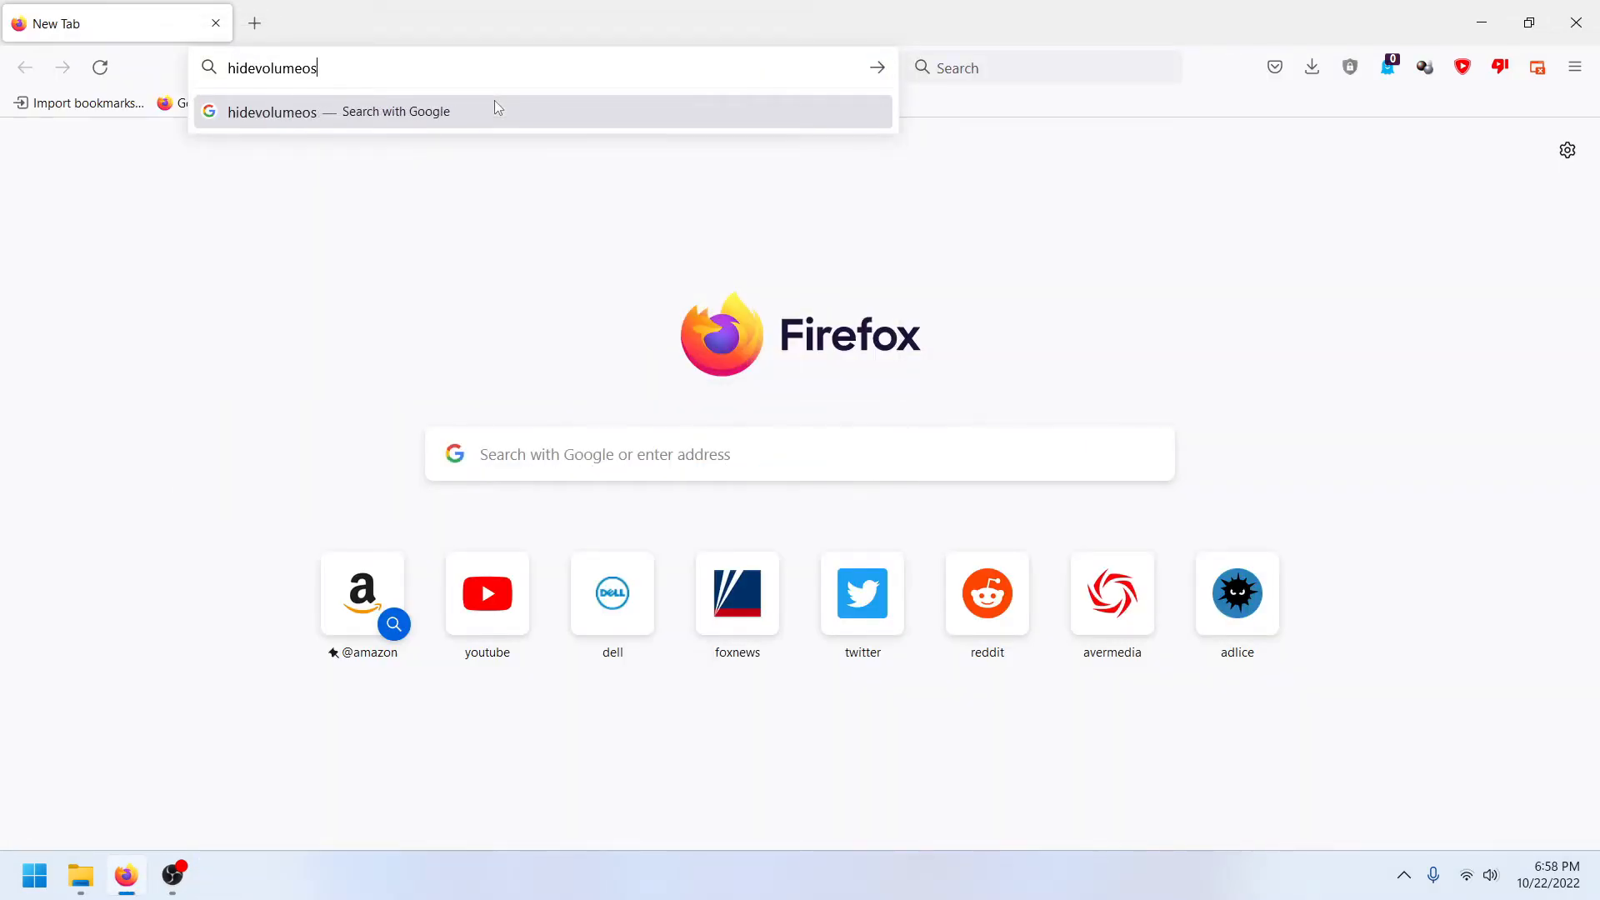
key("Return")
Step: Lower the system volume repeatedly to bring up the Windows on-screen volume display
key("XF86AudioLowerVolume")
key("XF86AudioLowerVolume")
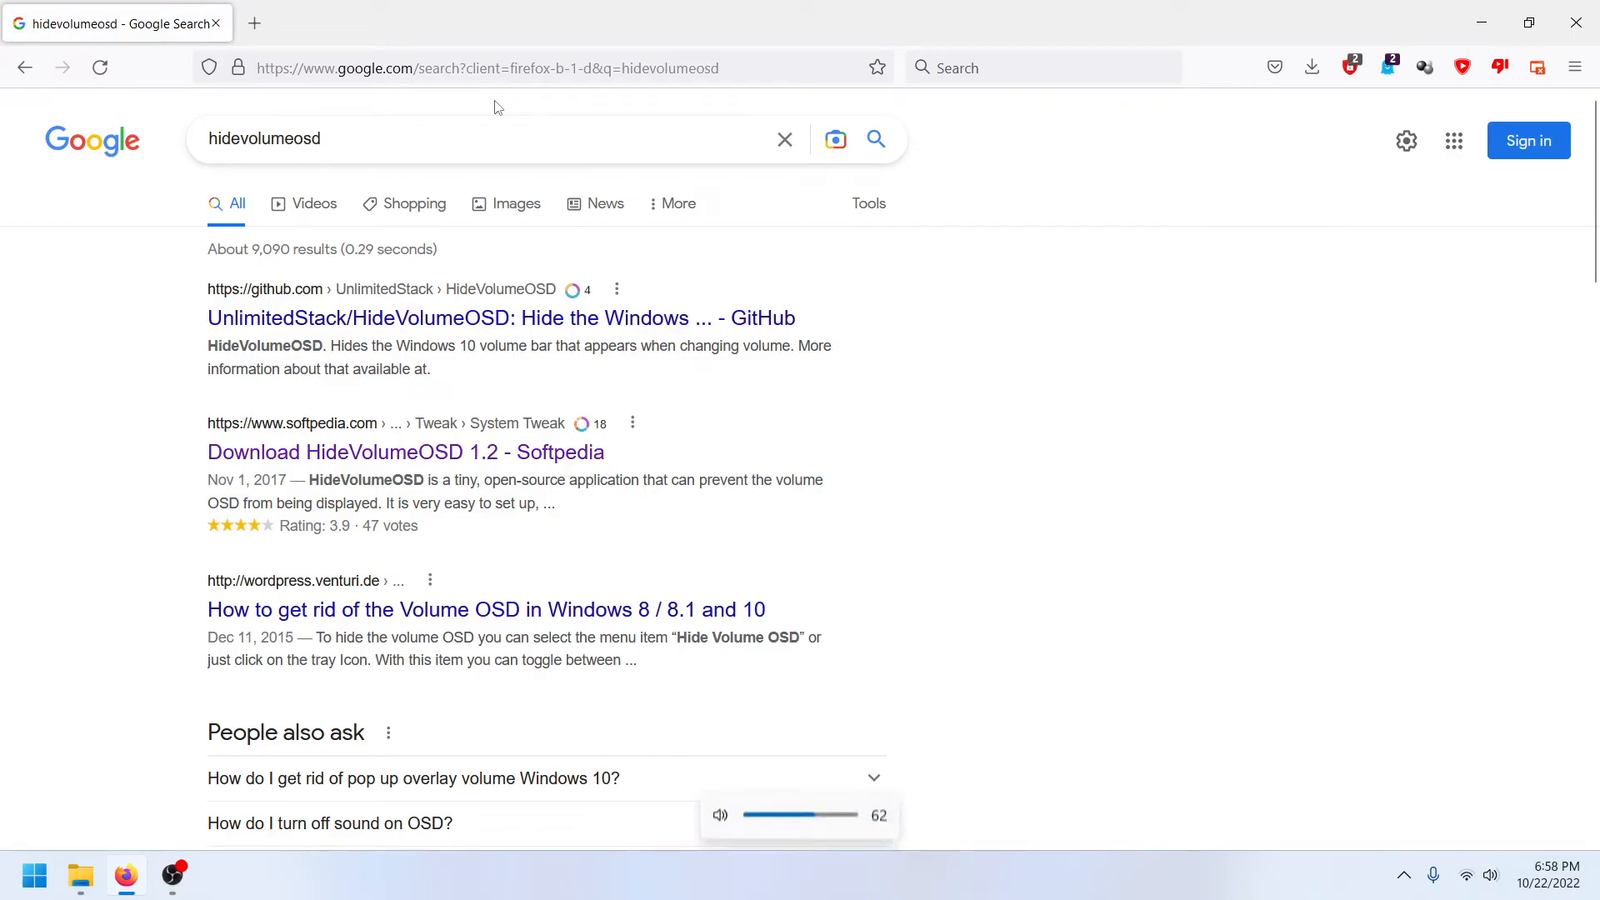
key("XF86AudioLowerVolume")
key("XF86AudioLowerVolume")
key("XF86AudioLowerVolume")
key("XF86AudioLowerVolume")
key("XF86AudioLowerVolume")
key("XF86AudioLowerVolume")
key("XF86AudioLowerVolume")
key("XF86AudioLowerVolume")
key("XF86AudioLowerVolume")
key("XF86AudioLowerVolume")
key("XF86AudioLowerVolume")
key("XF86AudioLowerVolume")
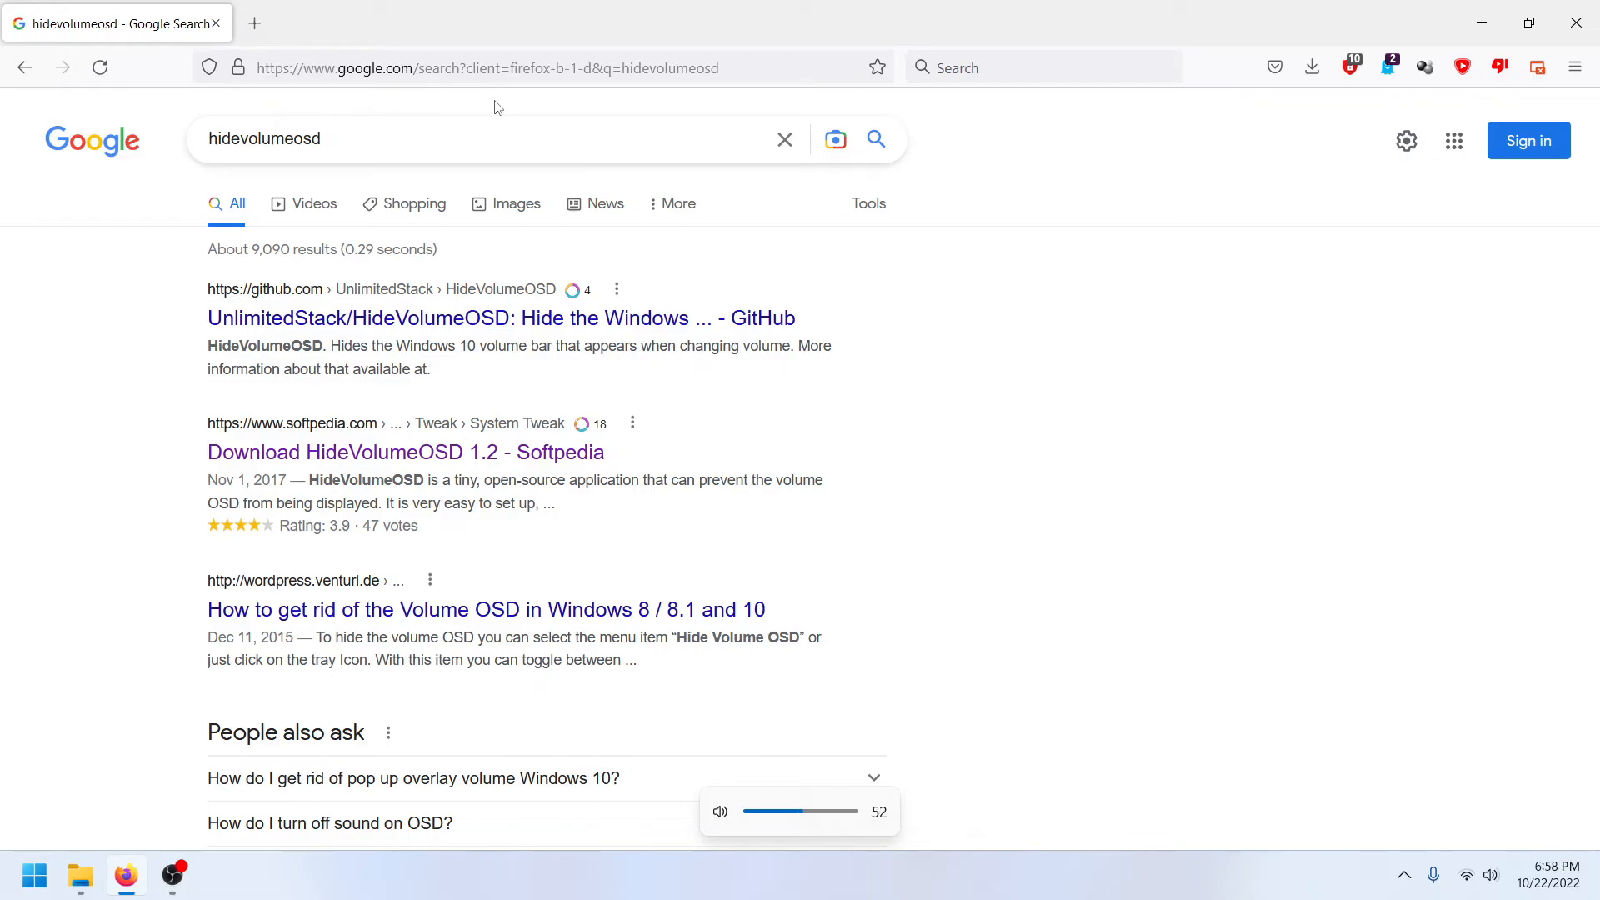
key("XF86AudioLowerVolume")
key("XF86AudioLowerVolume")
key("XF86AudioLowerVolume")
key("XF86AudioLowerVolume")
key("XF86AudioLowerVolume")
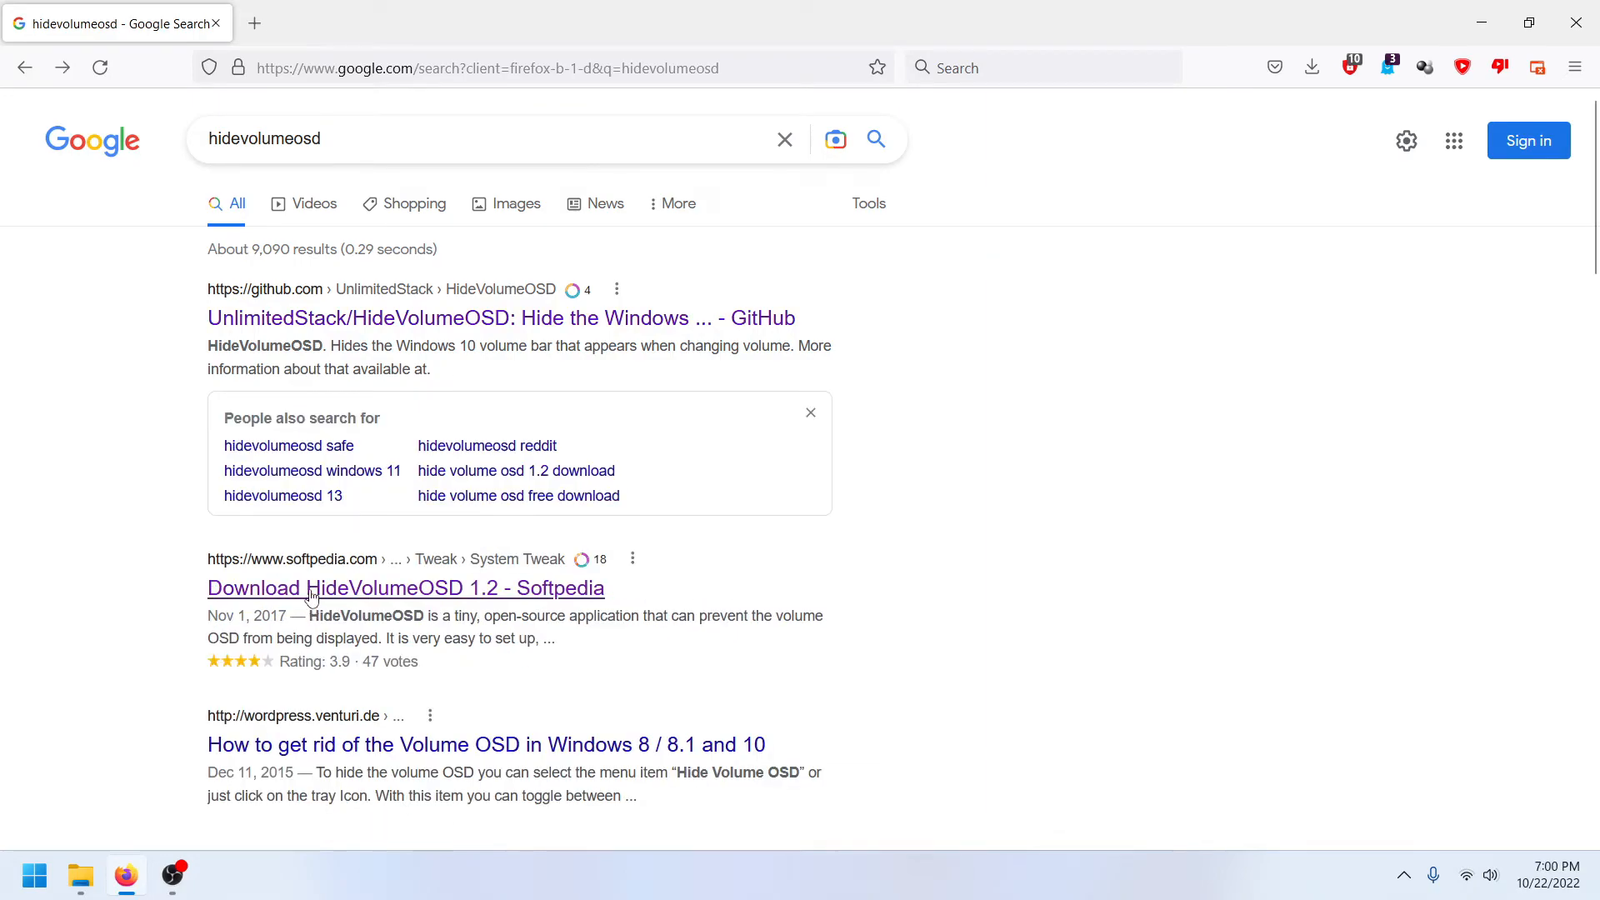
Step: Download HideVolumeOSD 1.2 through Softpedia Secure Download (US) and show the installer in its folder
left_click(232, 594)
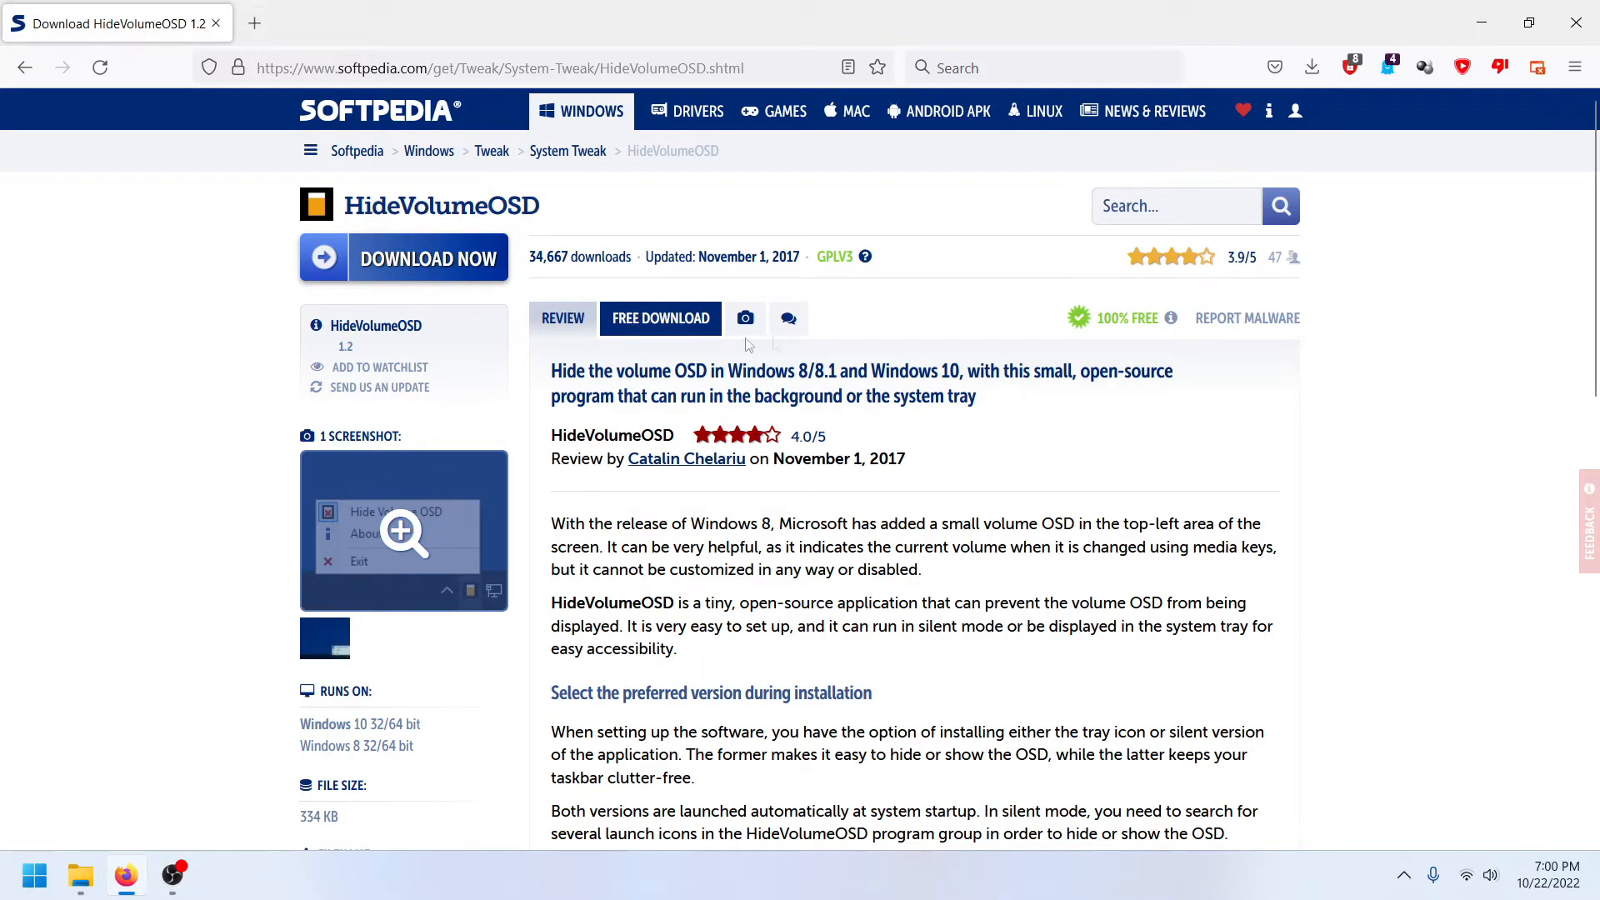
left_click(457, 269)
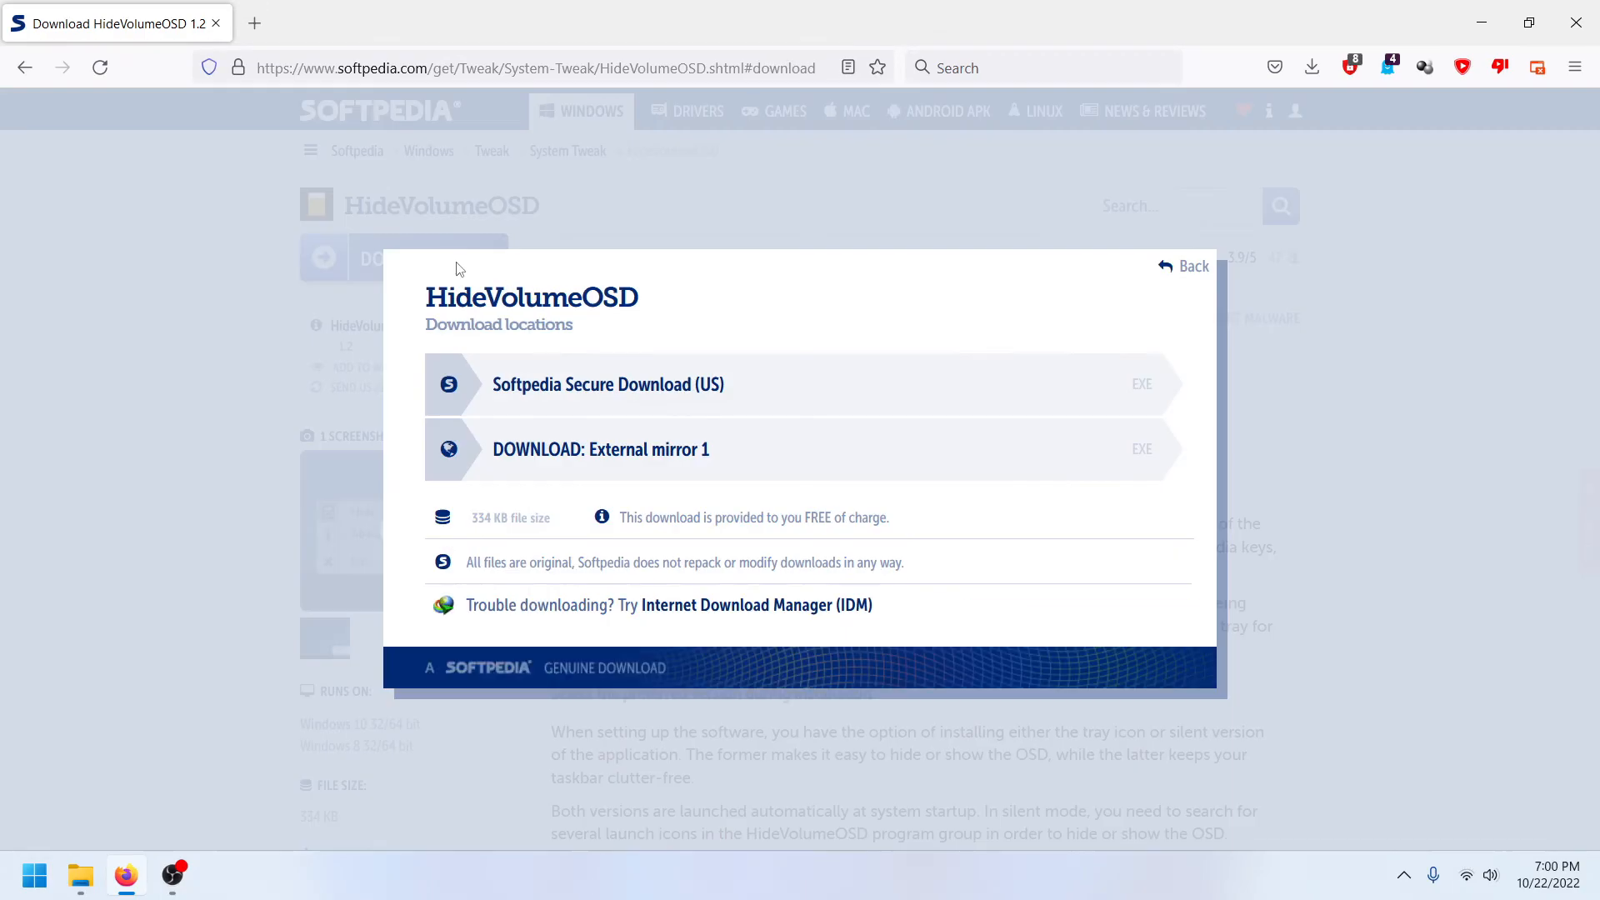
left_click(725, 395)
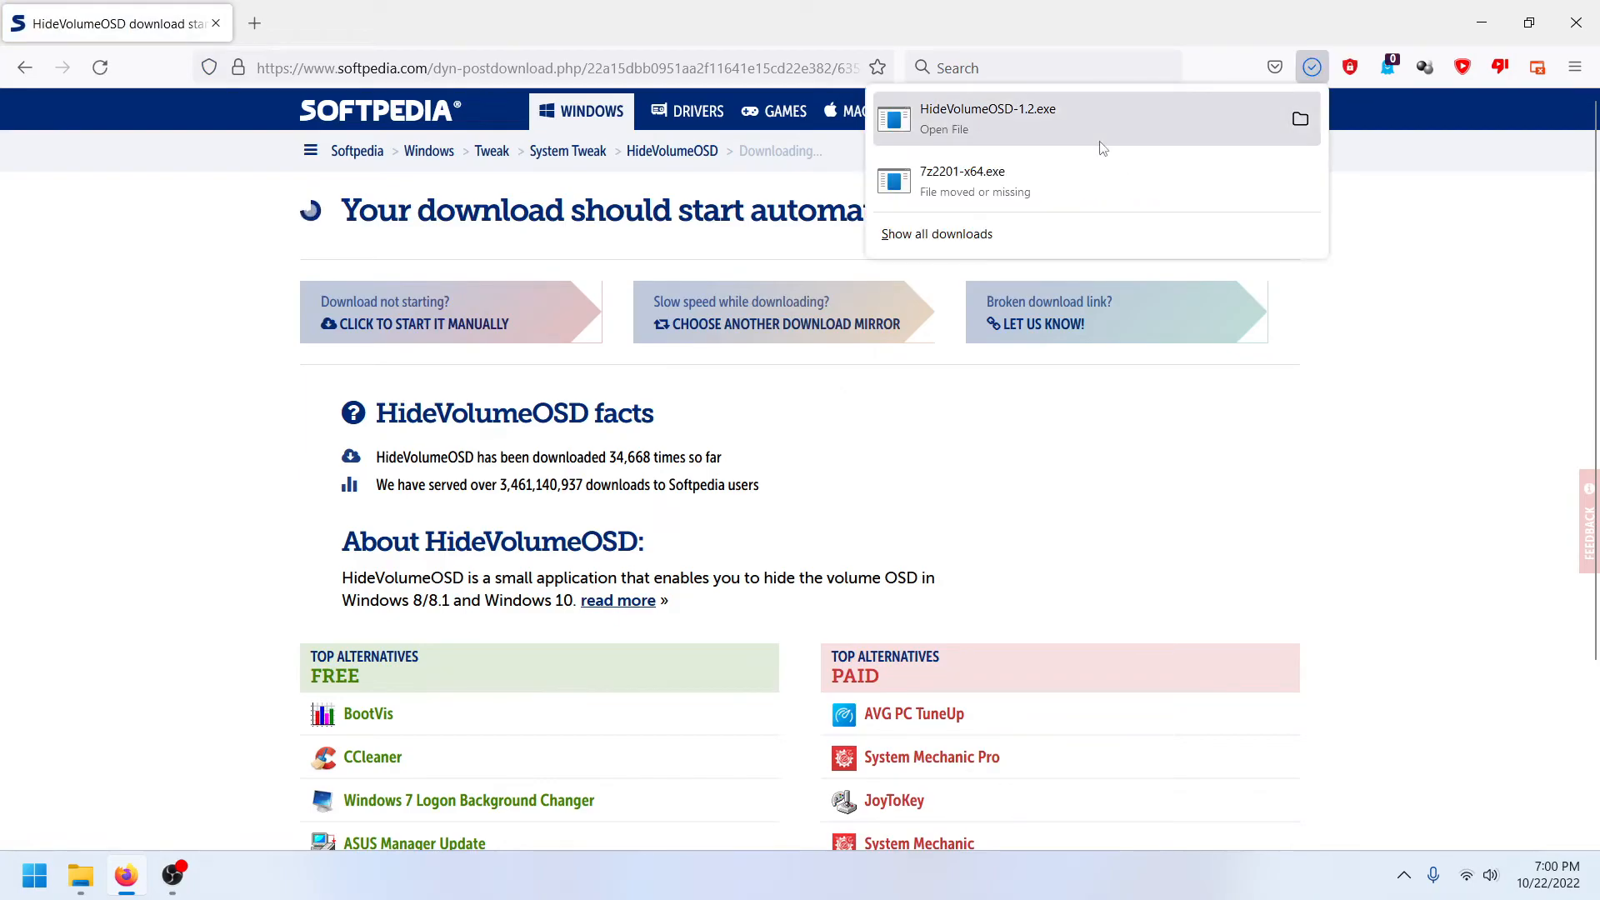
right_click(1074, 122)
left_click(1099, 140)
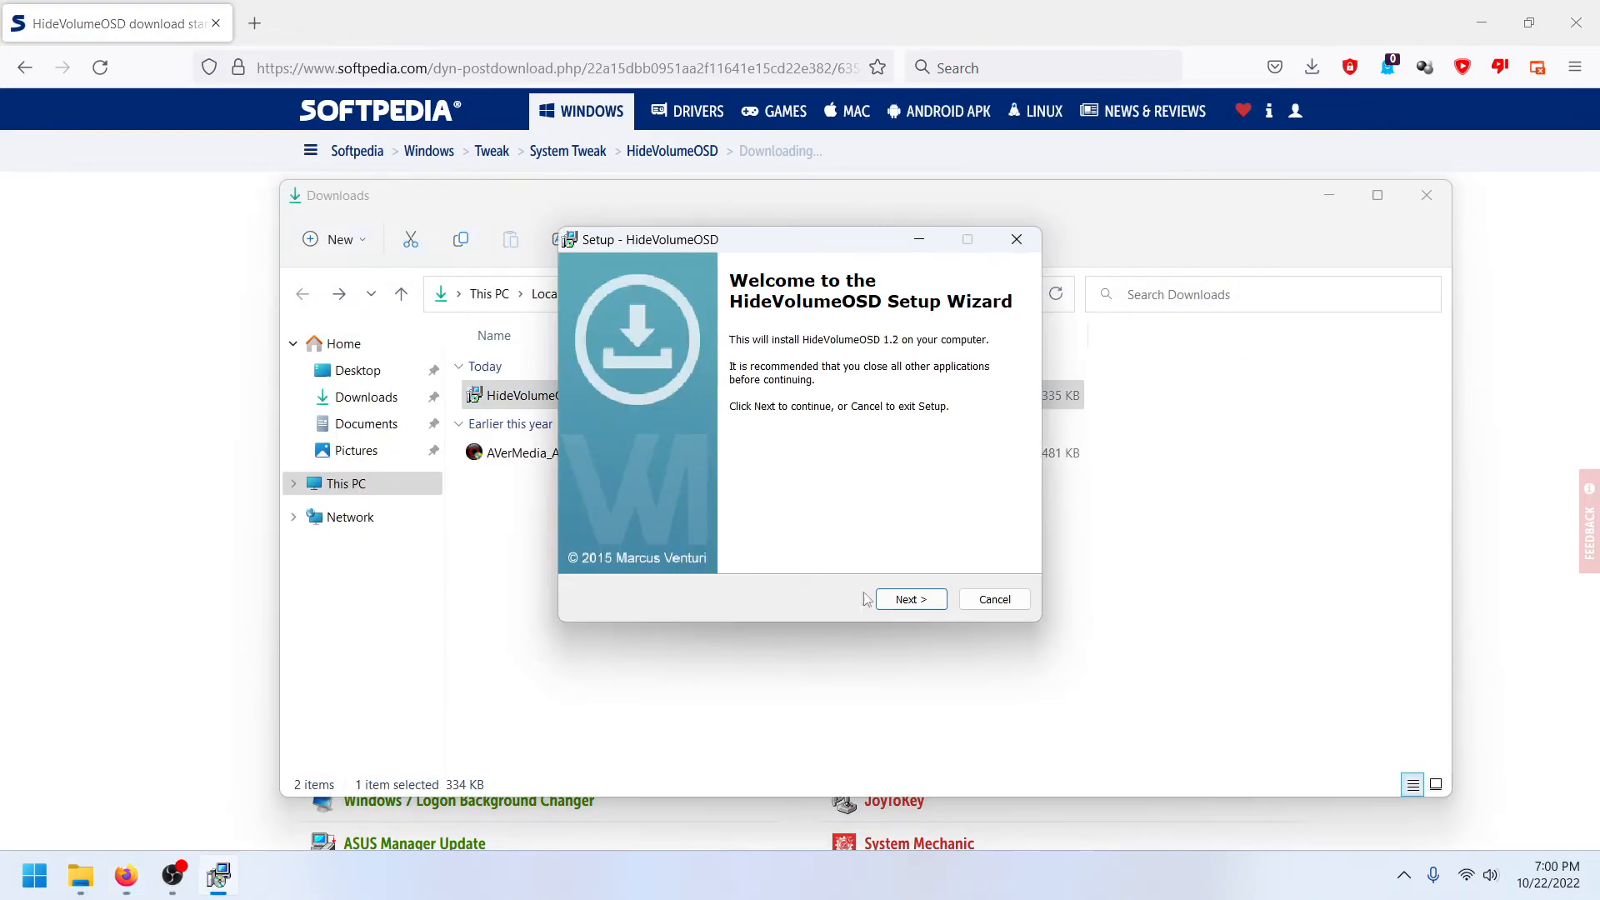
Step: Install HideVolumeOSD 1.2 as the Silent mode version with default folders, and test it by raising the system volume
left_click(900, 598)
left_click(667, 414)
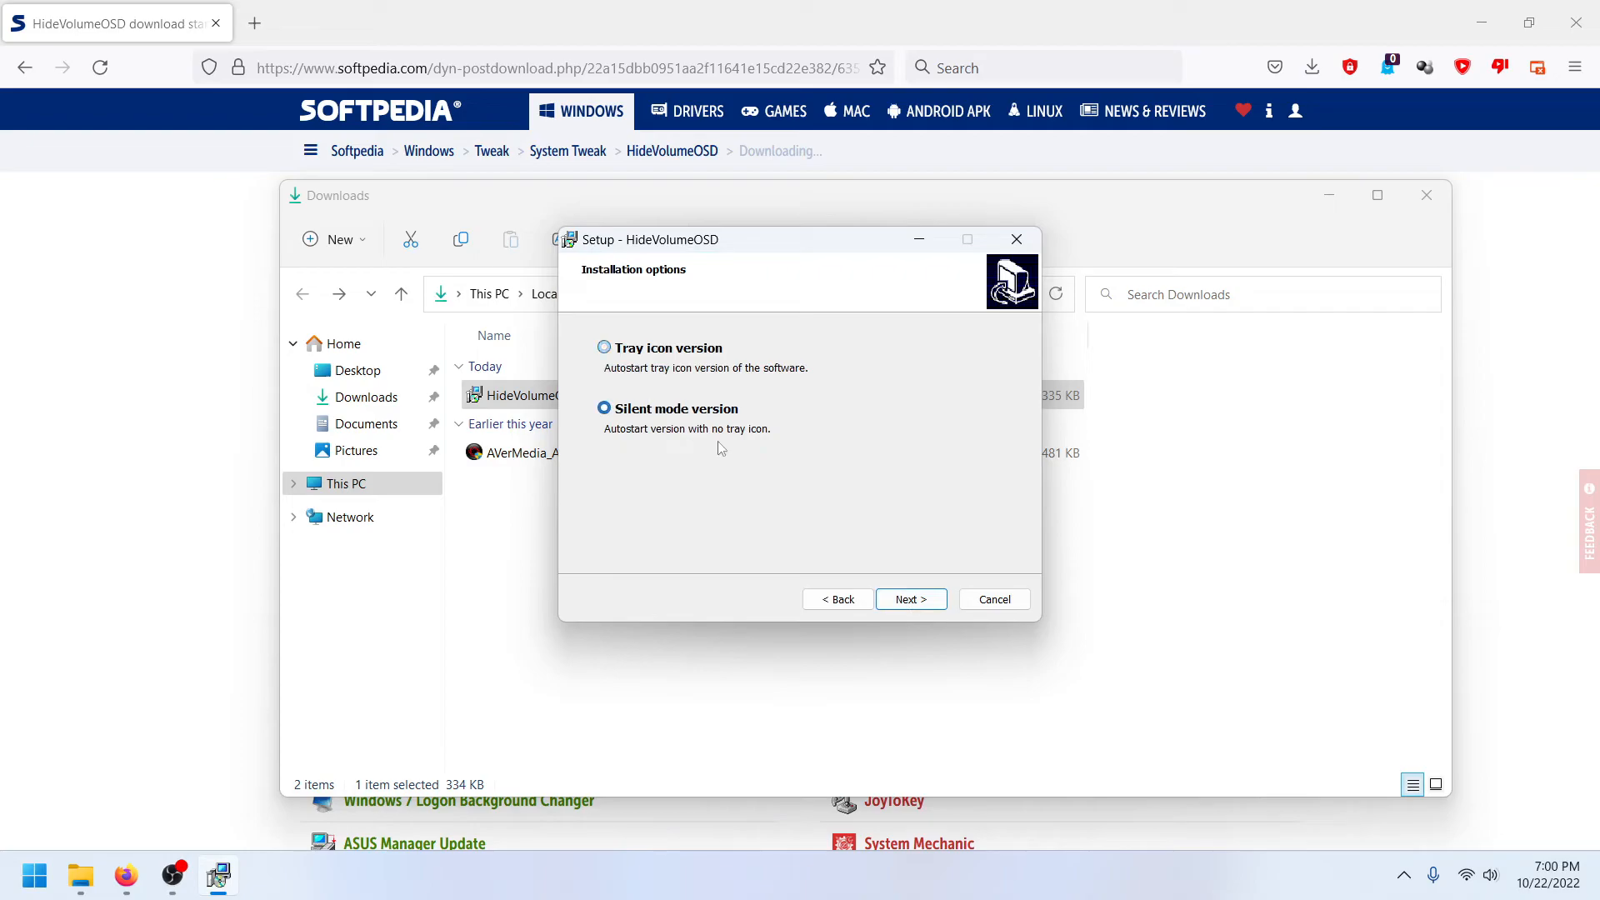
left_click(910, 599)
left_click(912, 600)
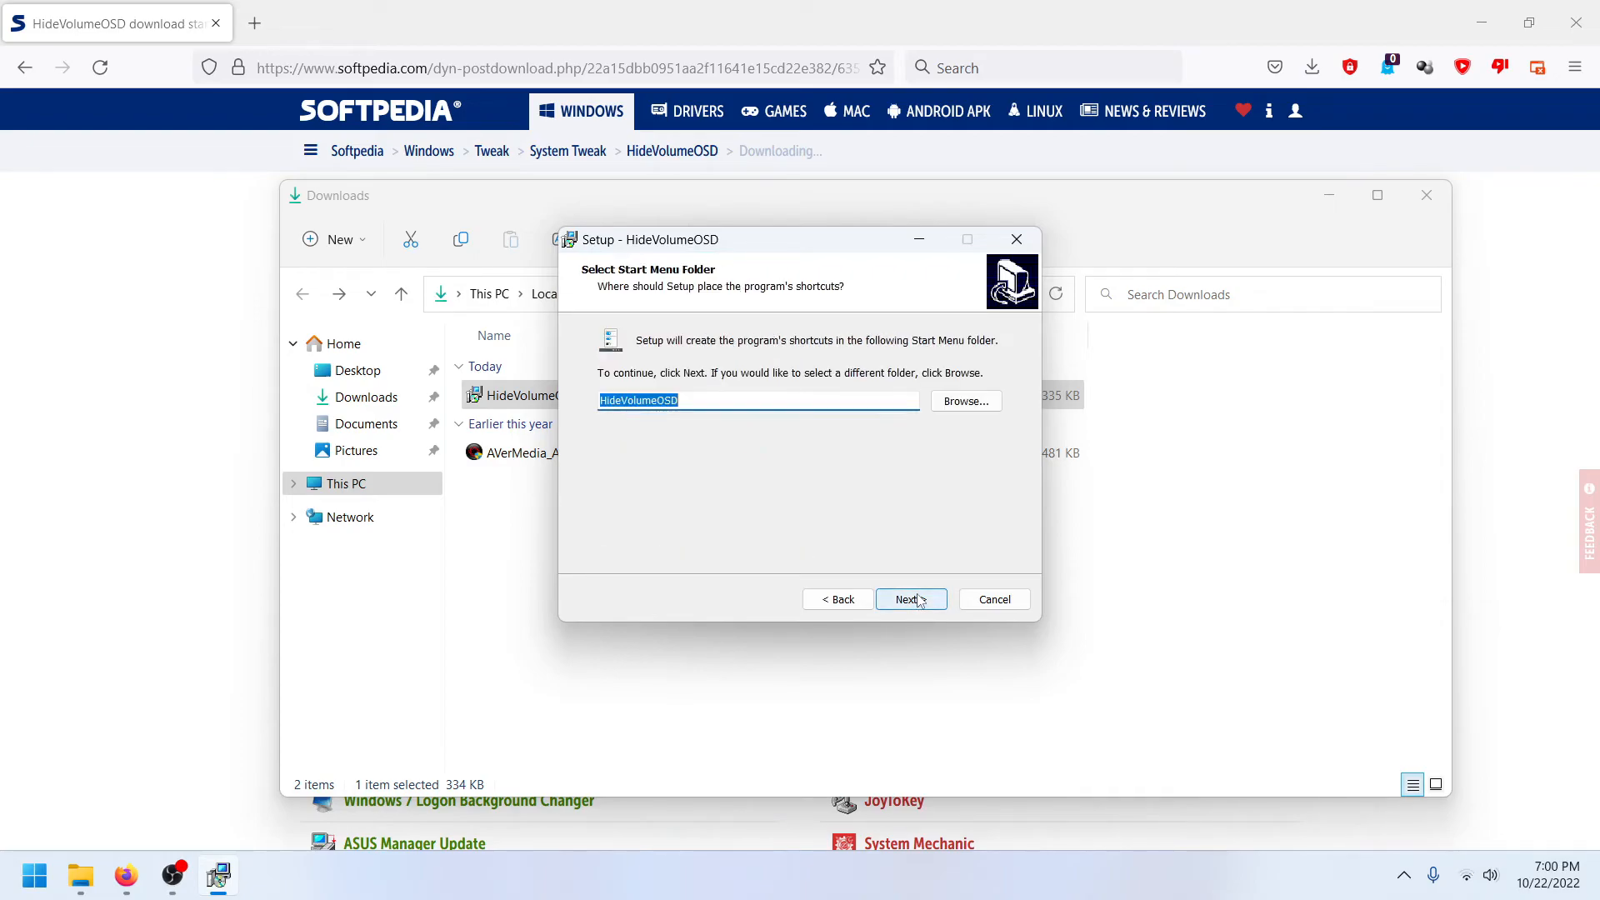
left_click(912, 599)
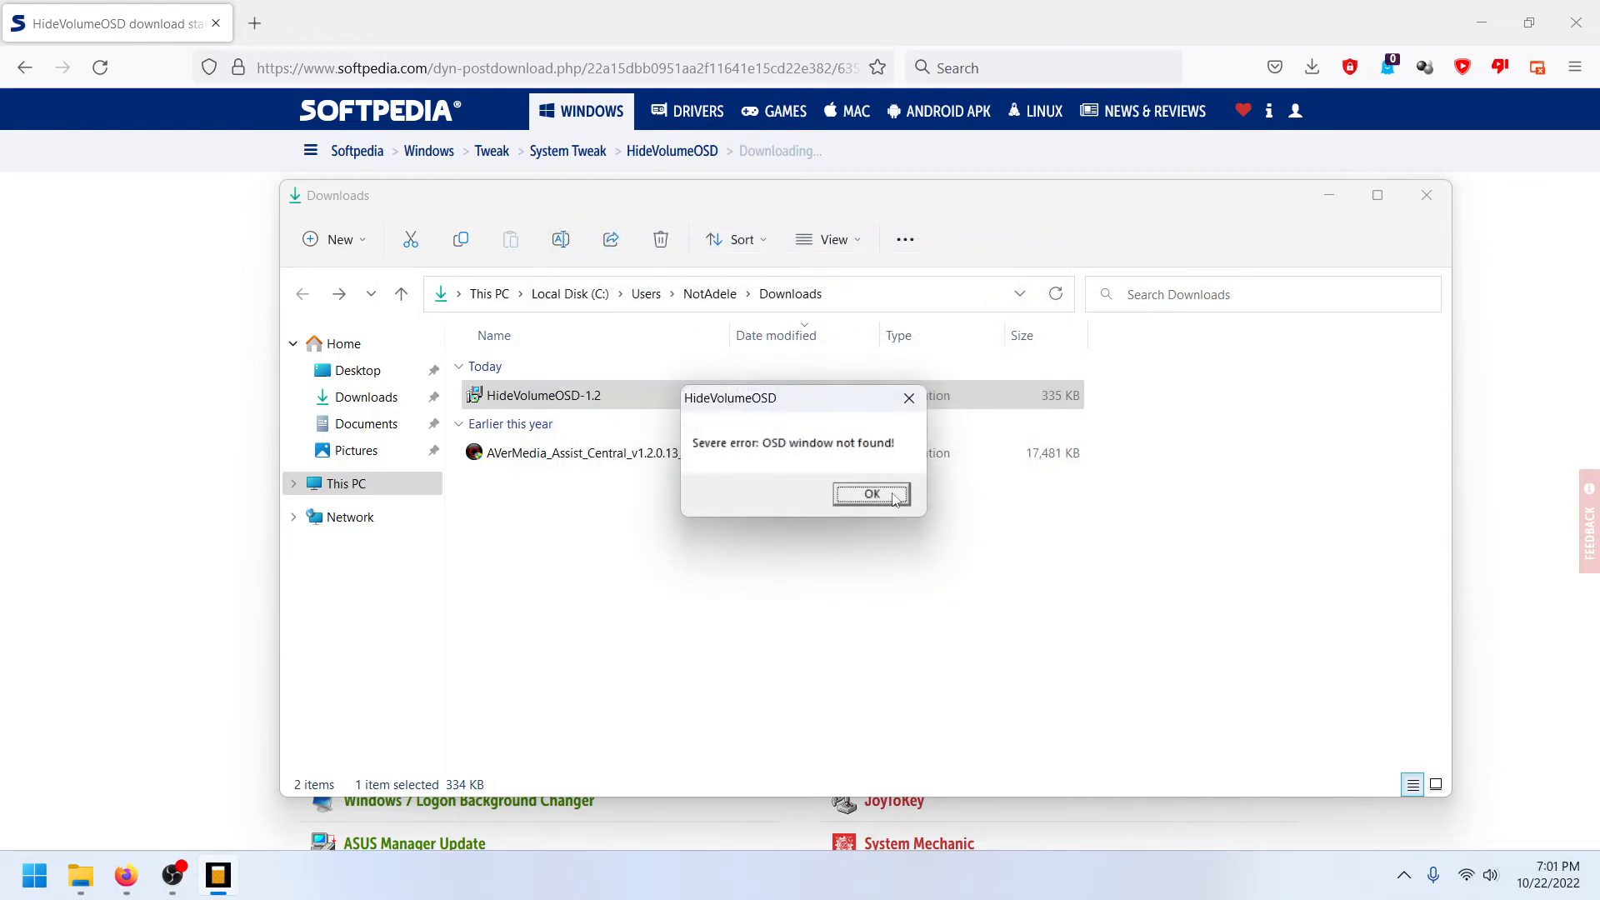
left_click(872, 494)
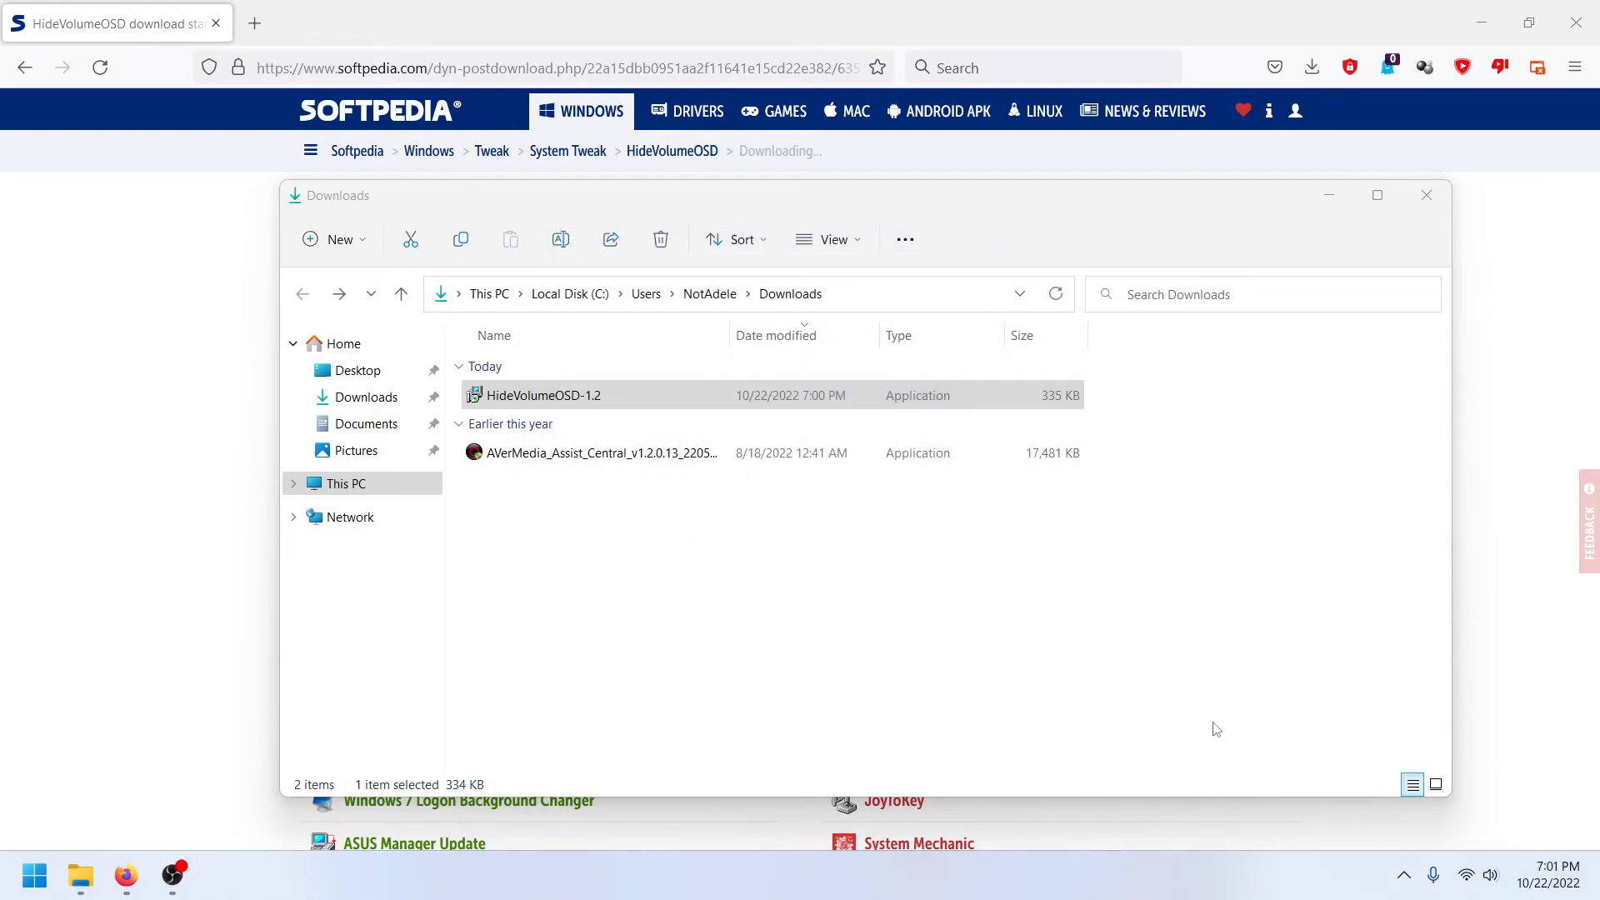
key("XF86AudioRaiseVolume")
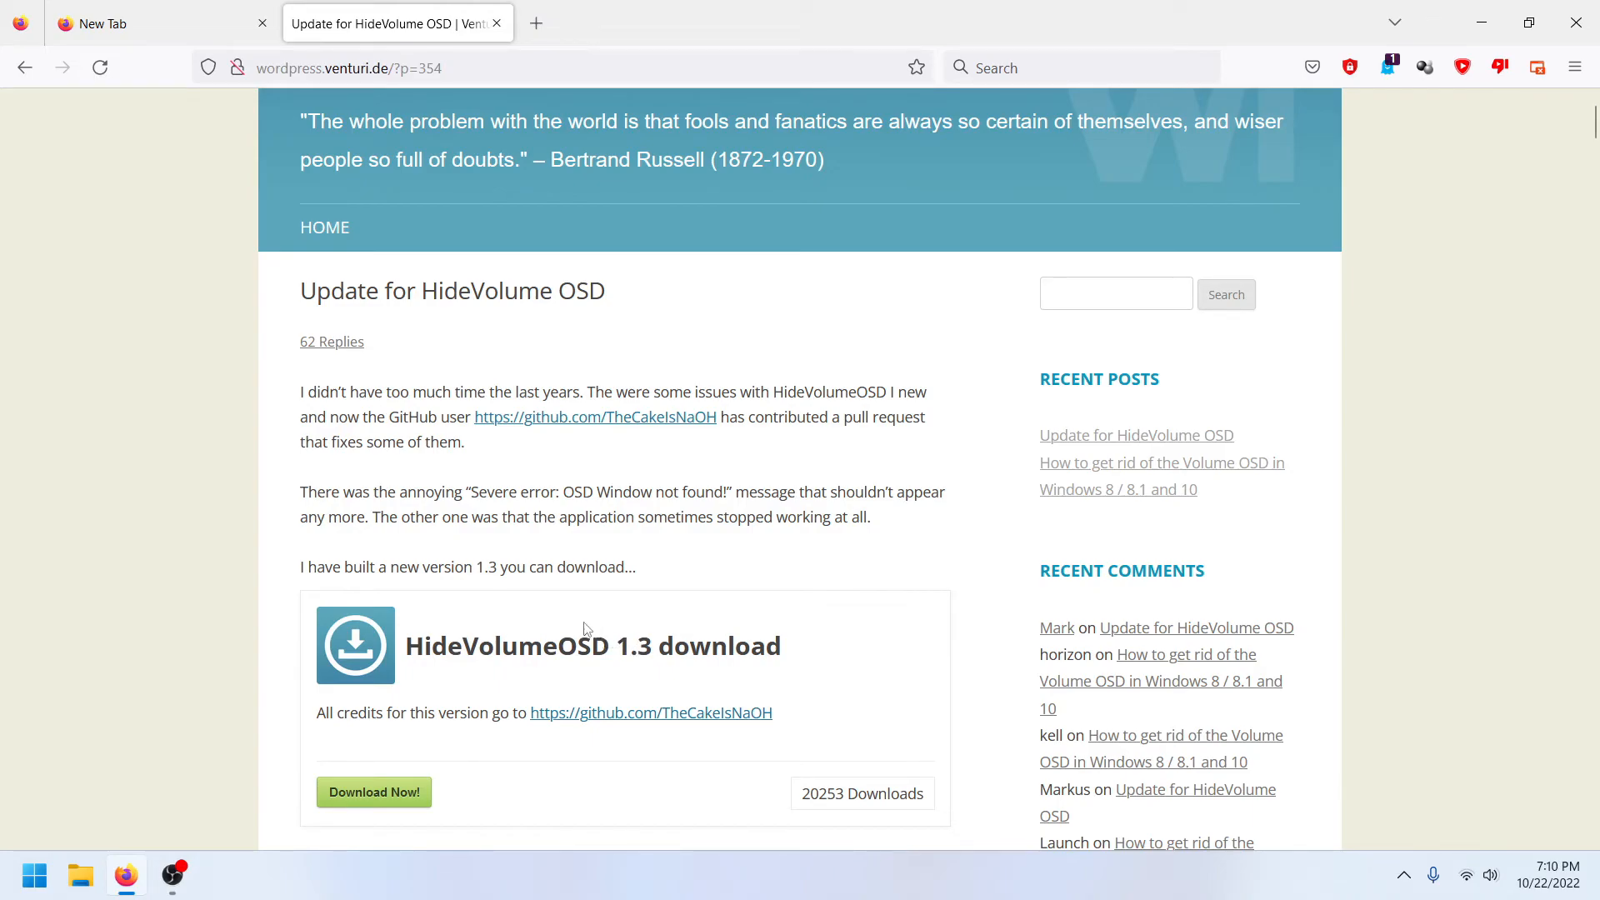
Step: Download HideVolumeOSD 1.3 from its developer's page and uninstall HideVolumeOSD 1.2 from the computer
left_click(405, 799)
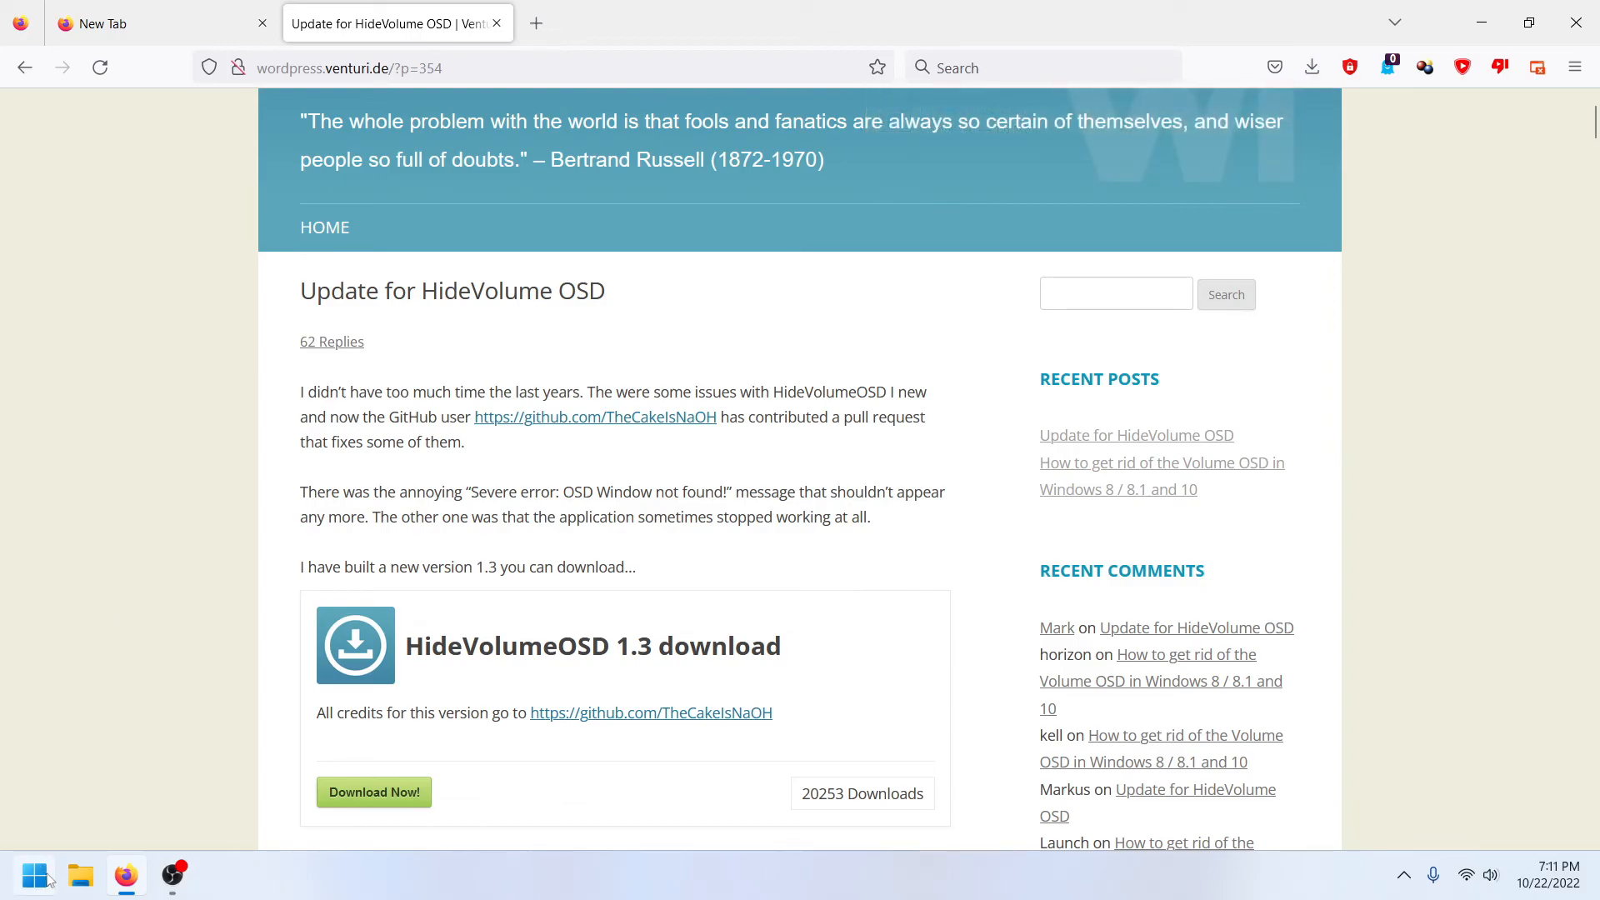
left_click(37, 875)
left_click(597, 209)
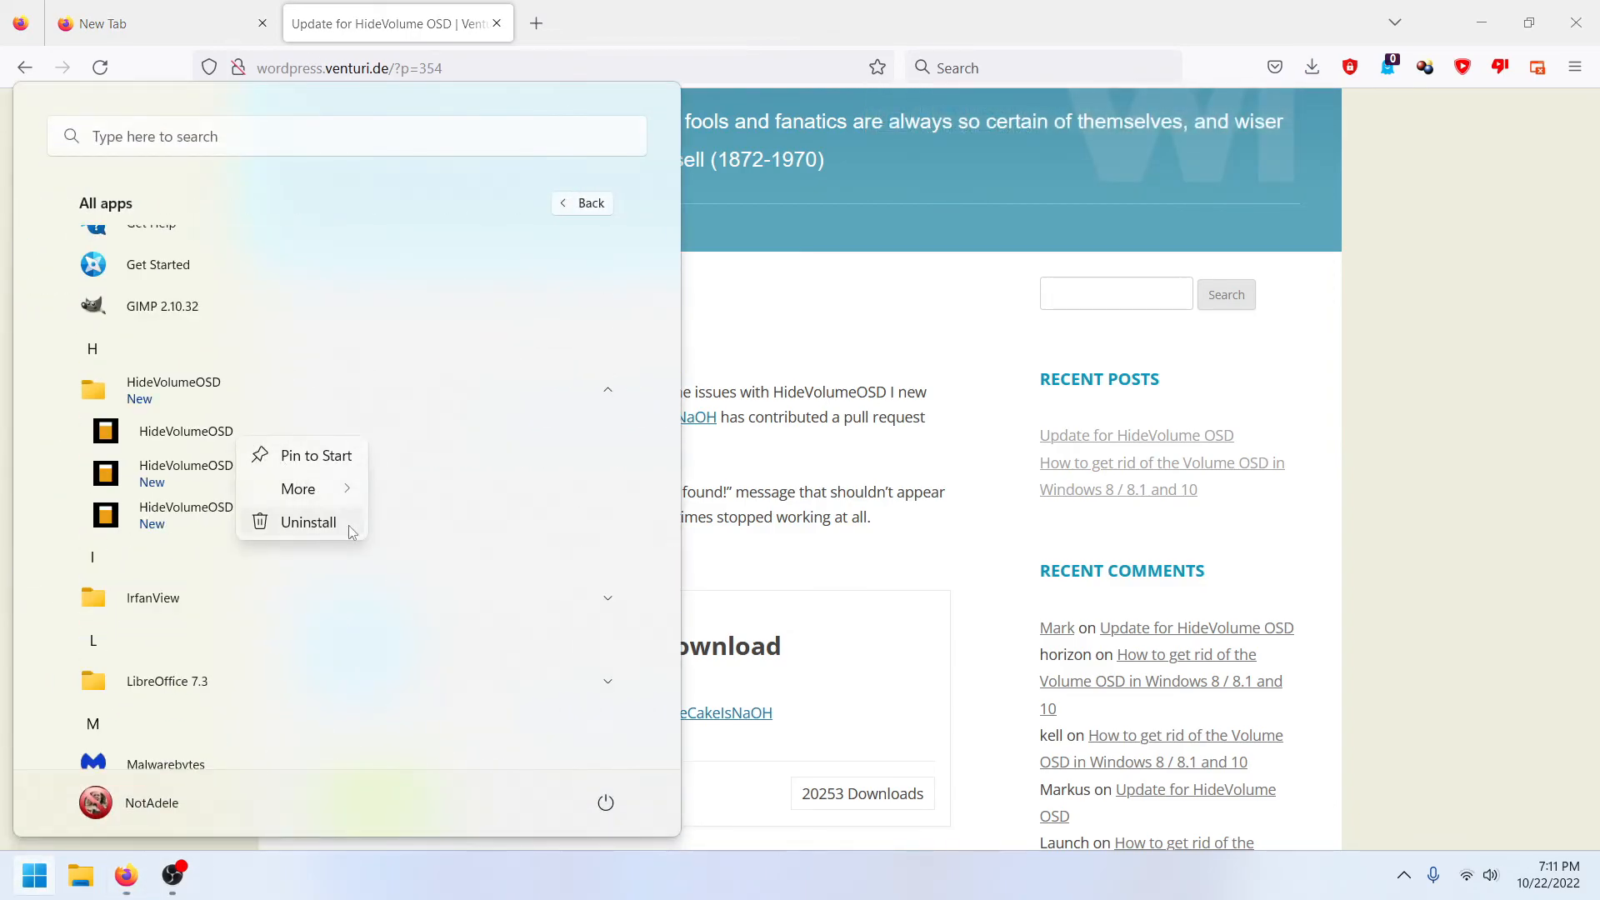
left_click(347, 524)
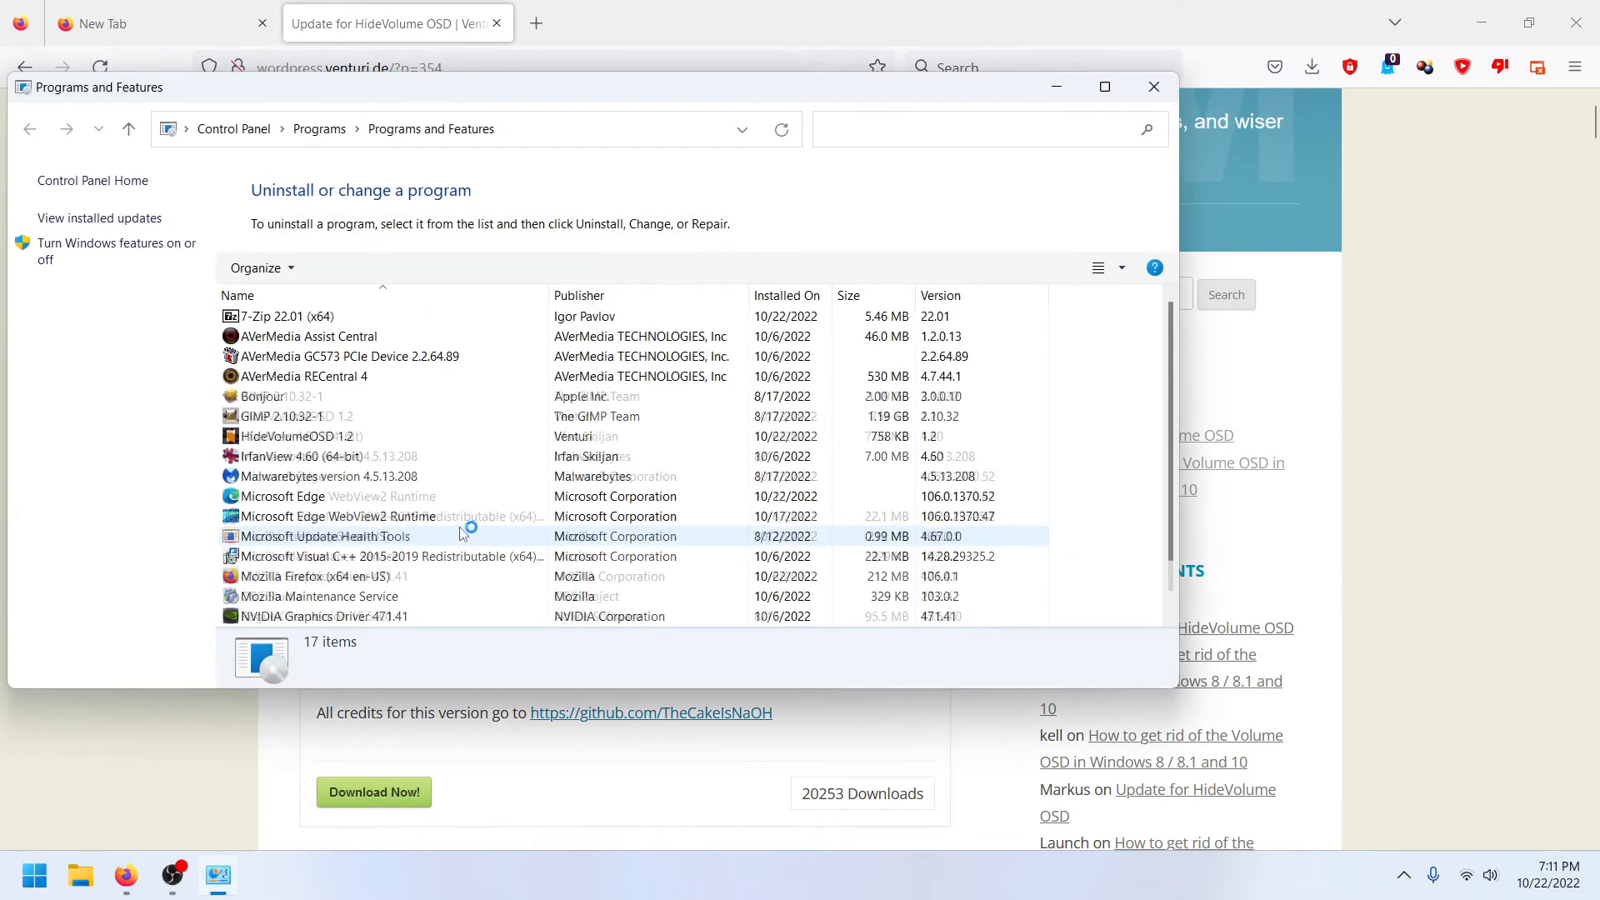
left_click(343, 441)
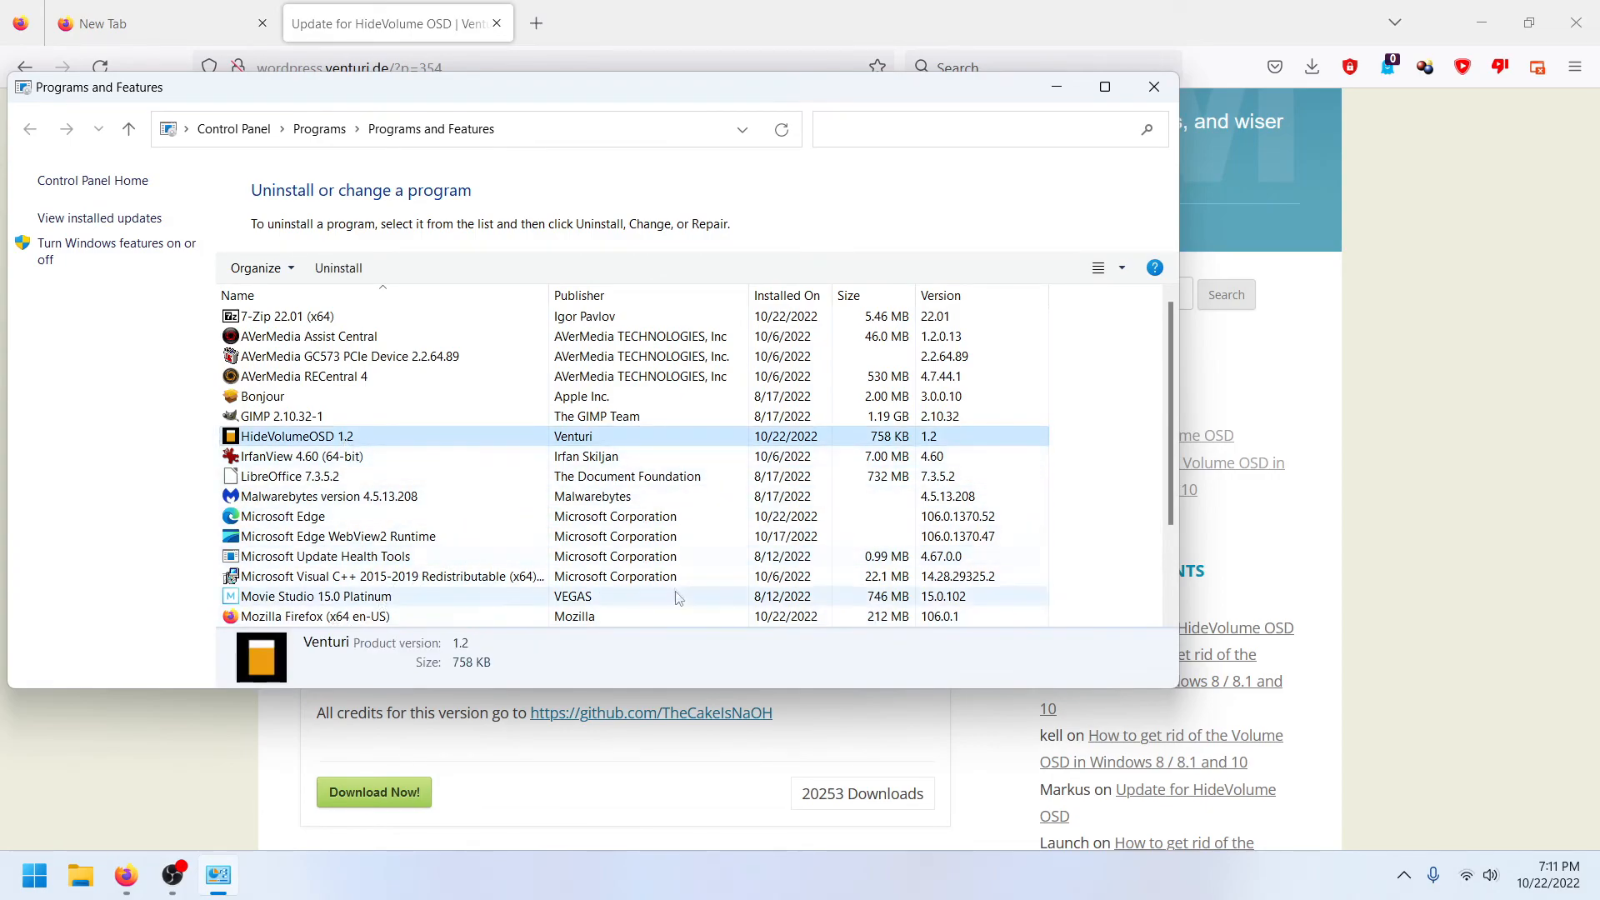
right_click(355, 439)
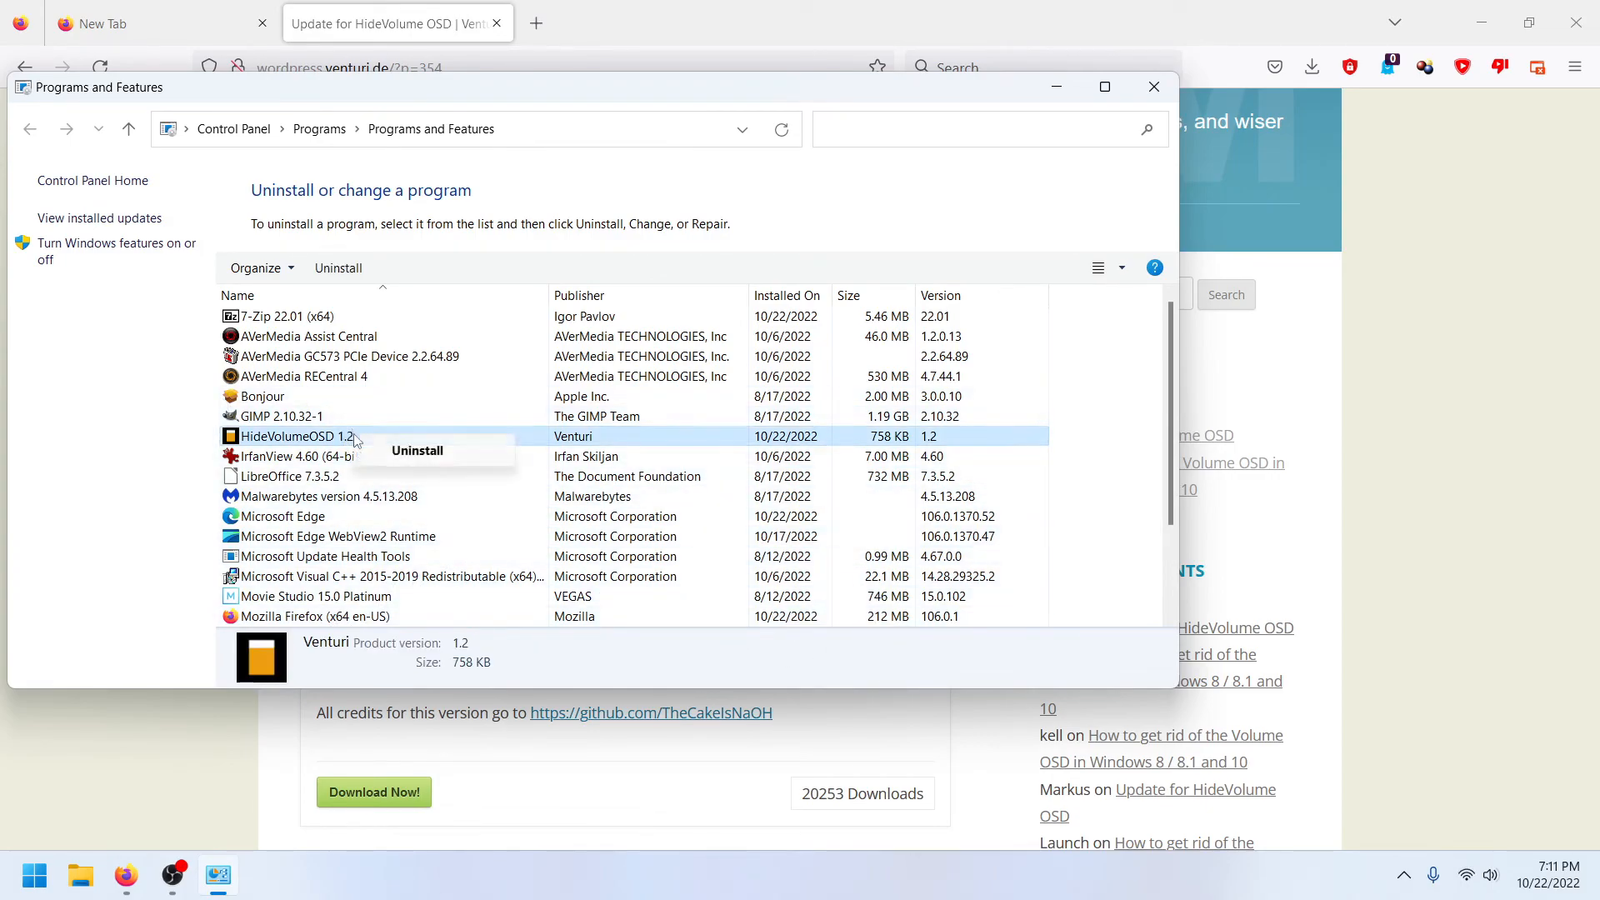
left_click(417, 452)
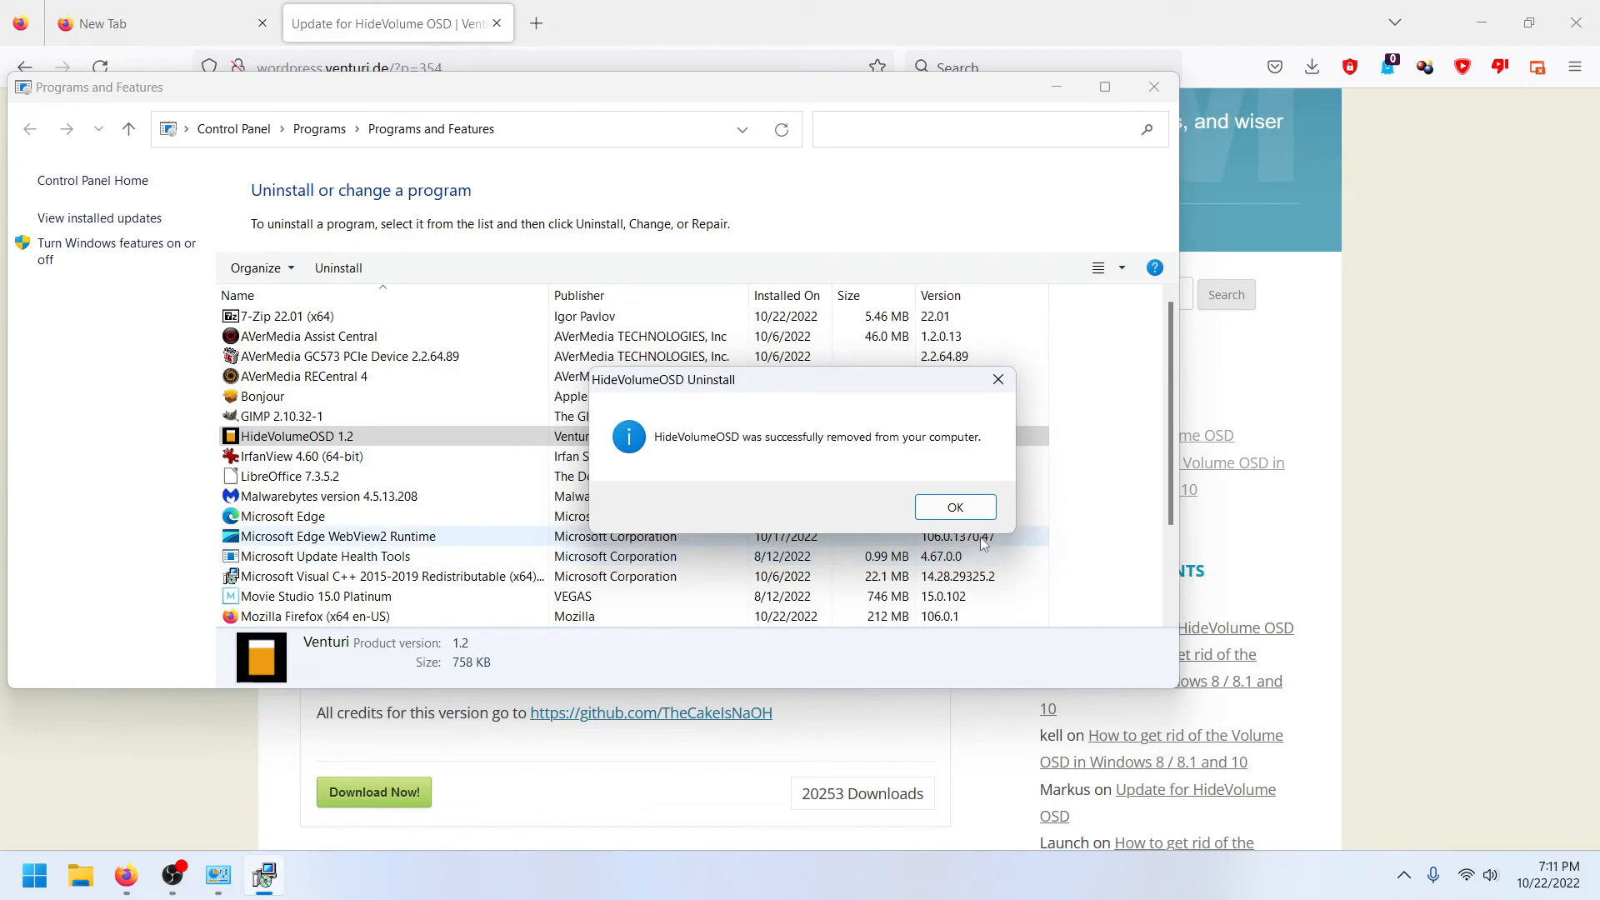
left_click(968, 509)
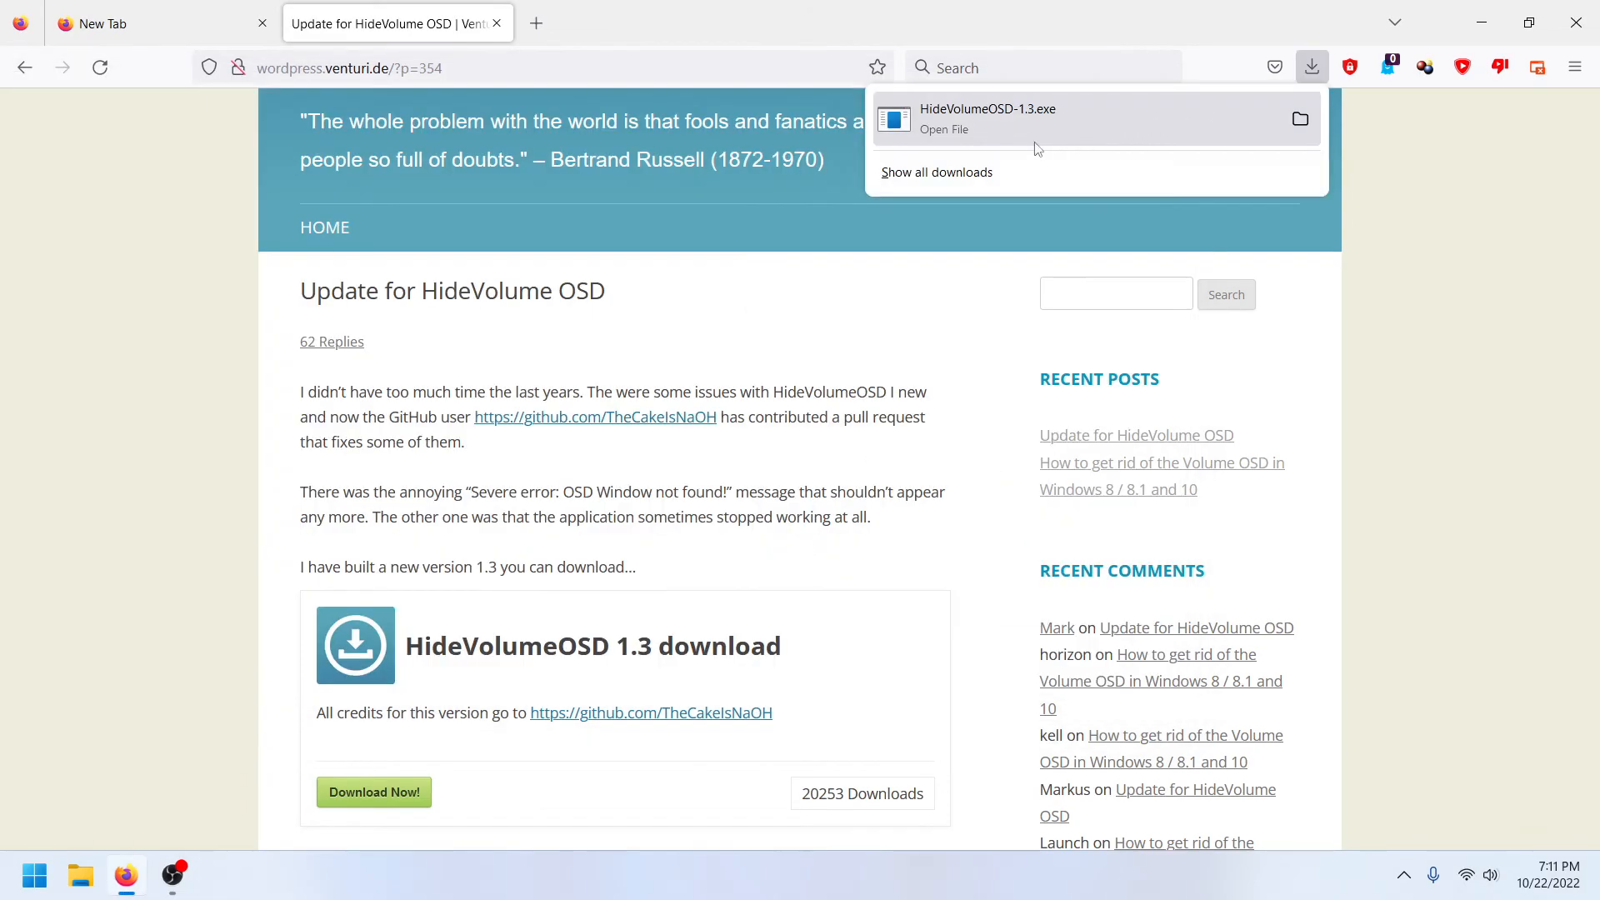
Step: Run the downloaded HideVolumeOSD-1.3 installer as administrator, allowing it past SmartScreen, and test it by lowering the system volume
right_click(1019, 129)
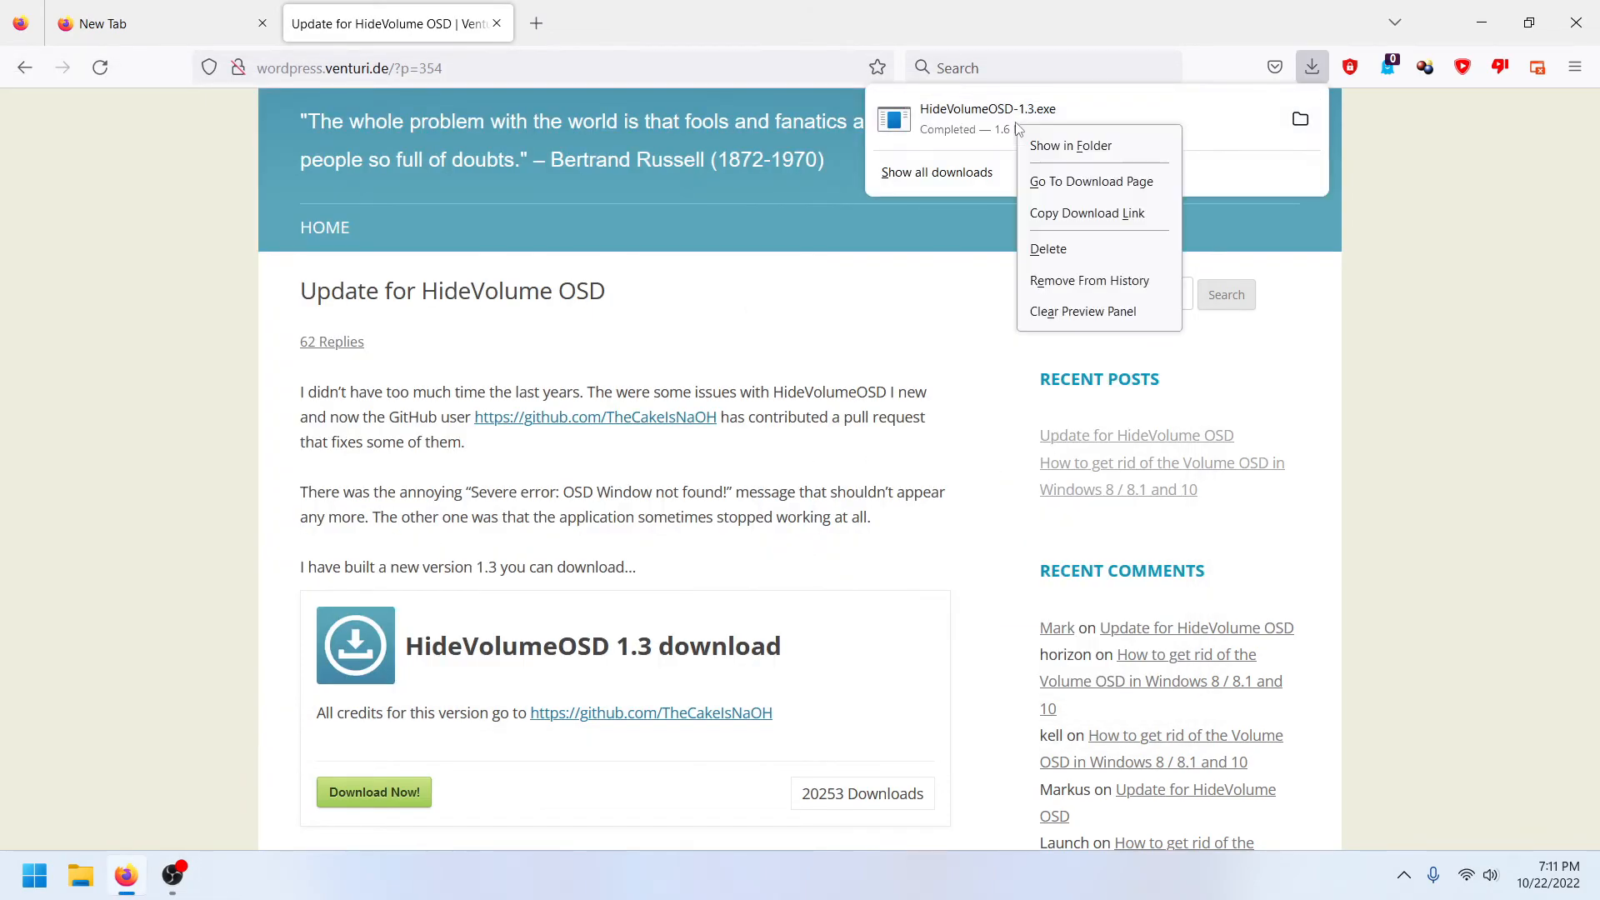
left_click(1044, 143)
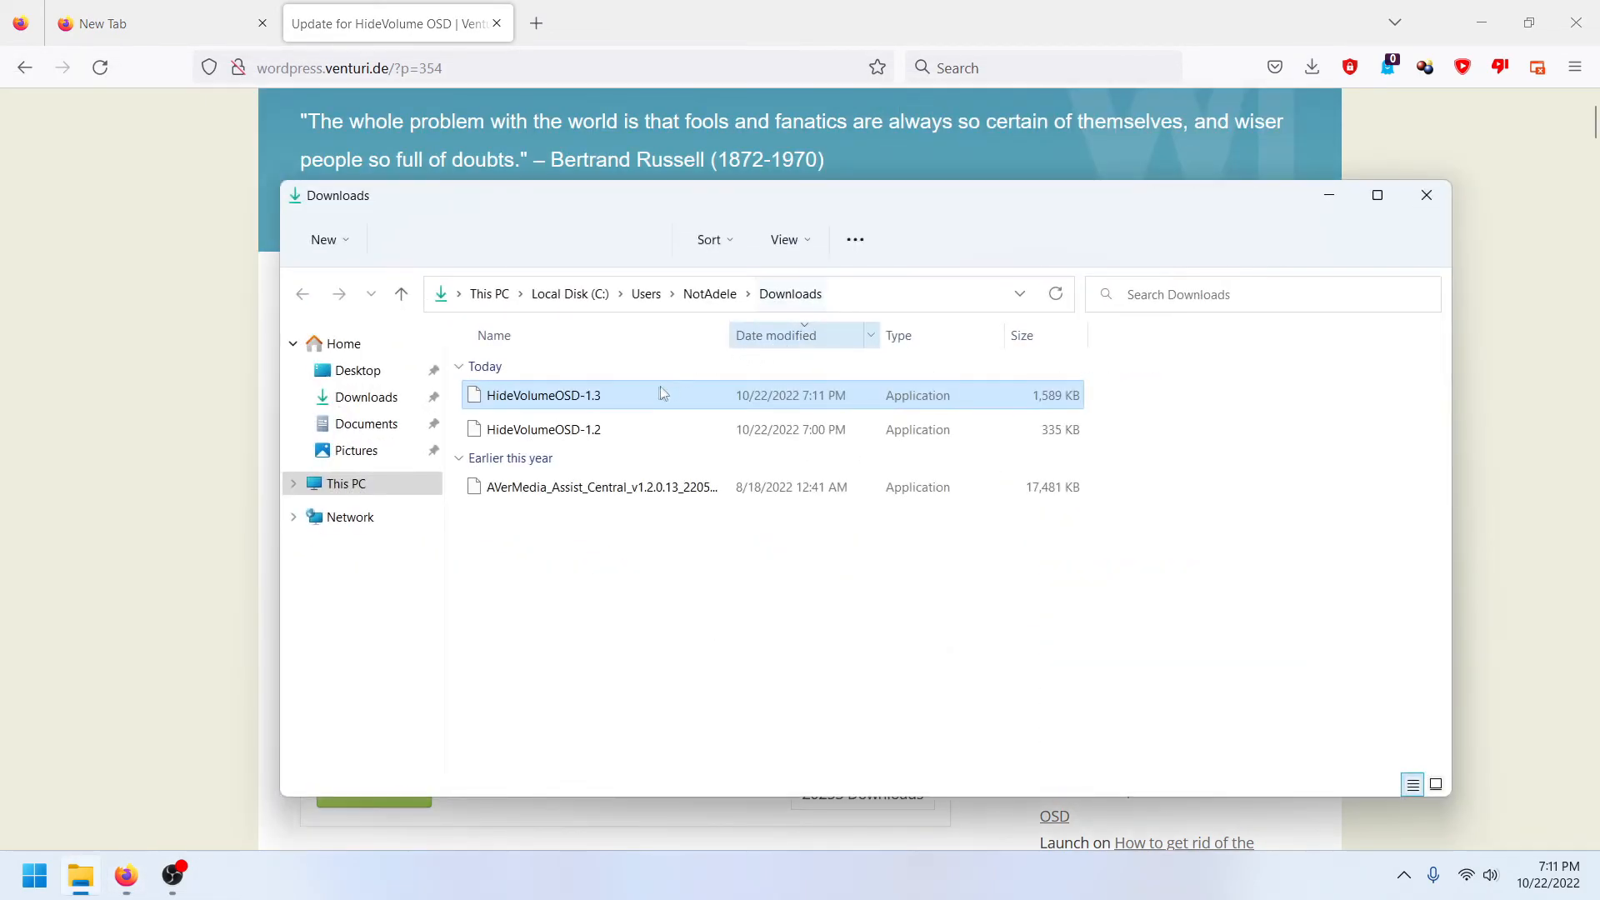
right_click(601, 406)
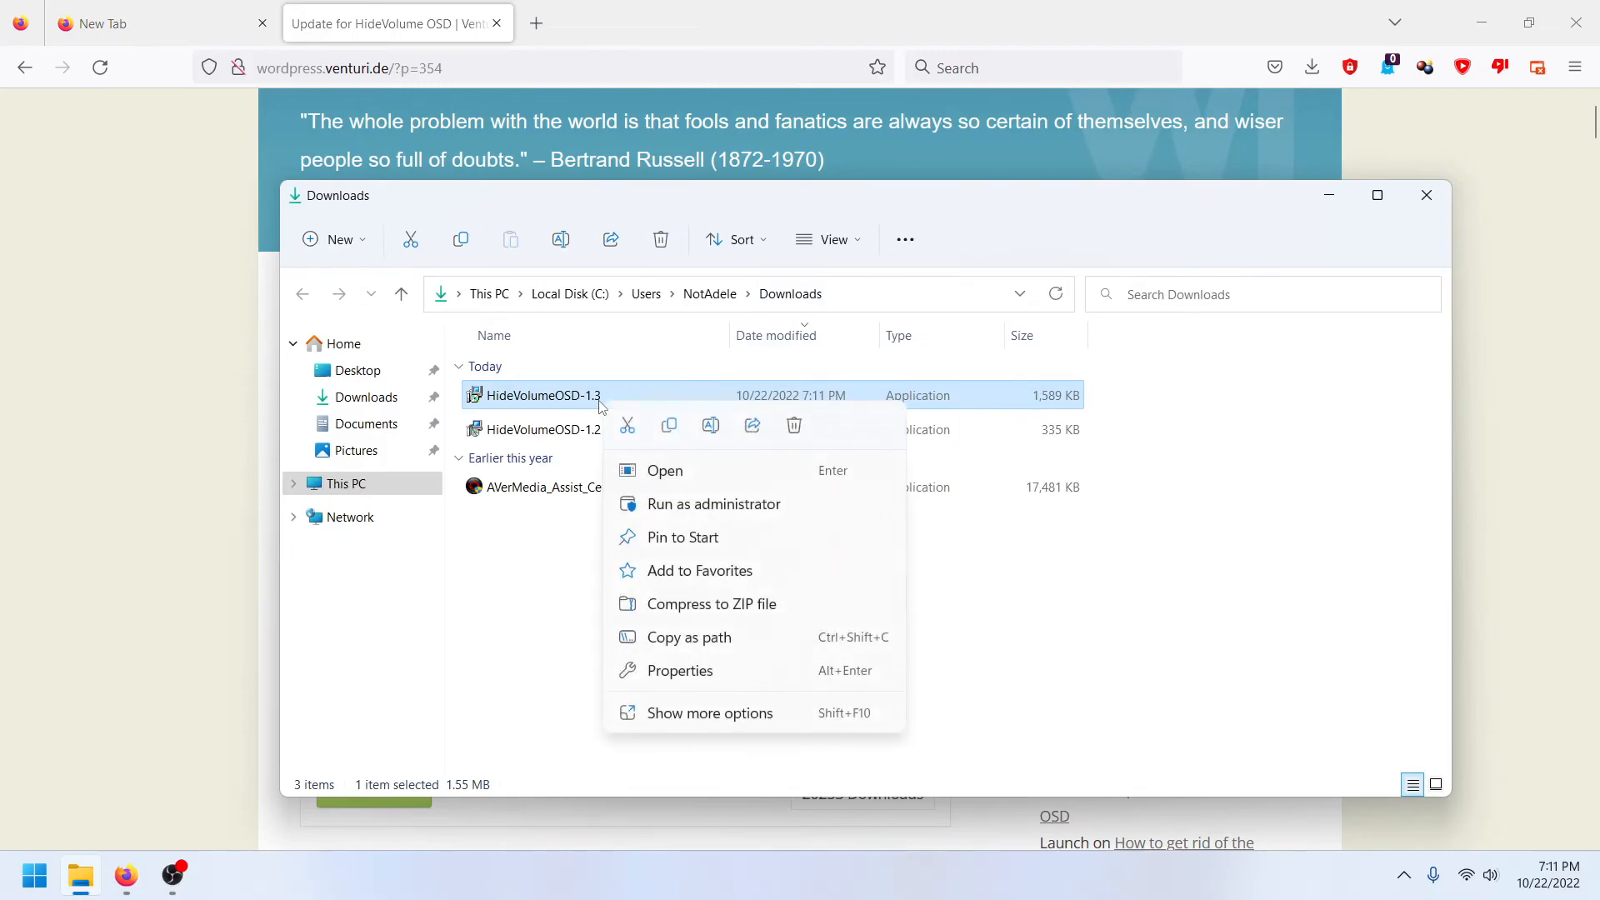
left_click(689, 508)
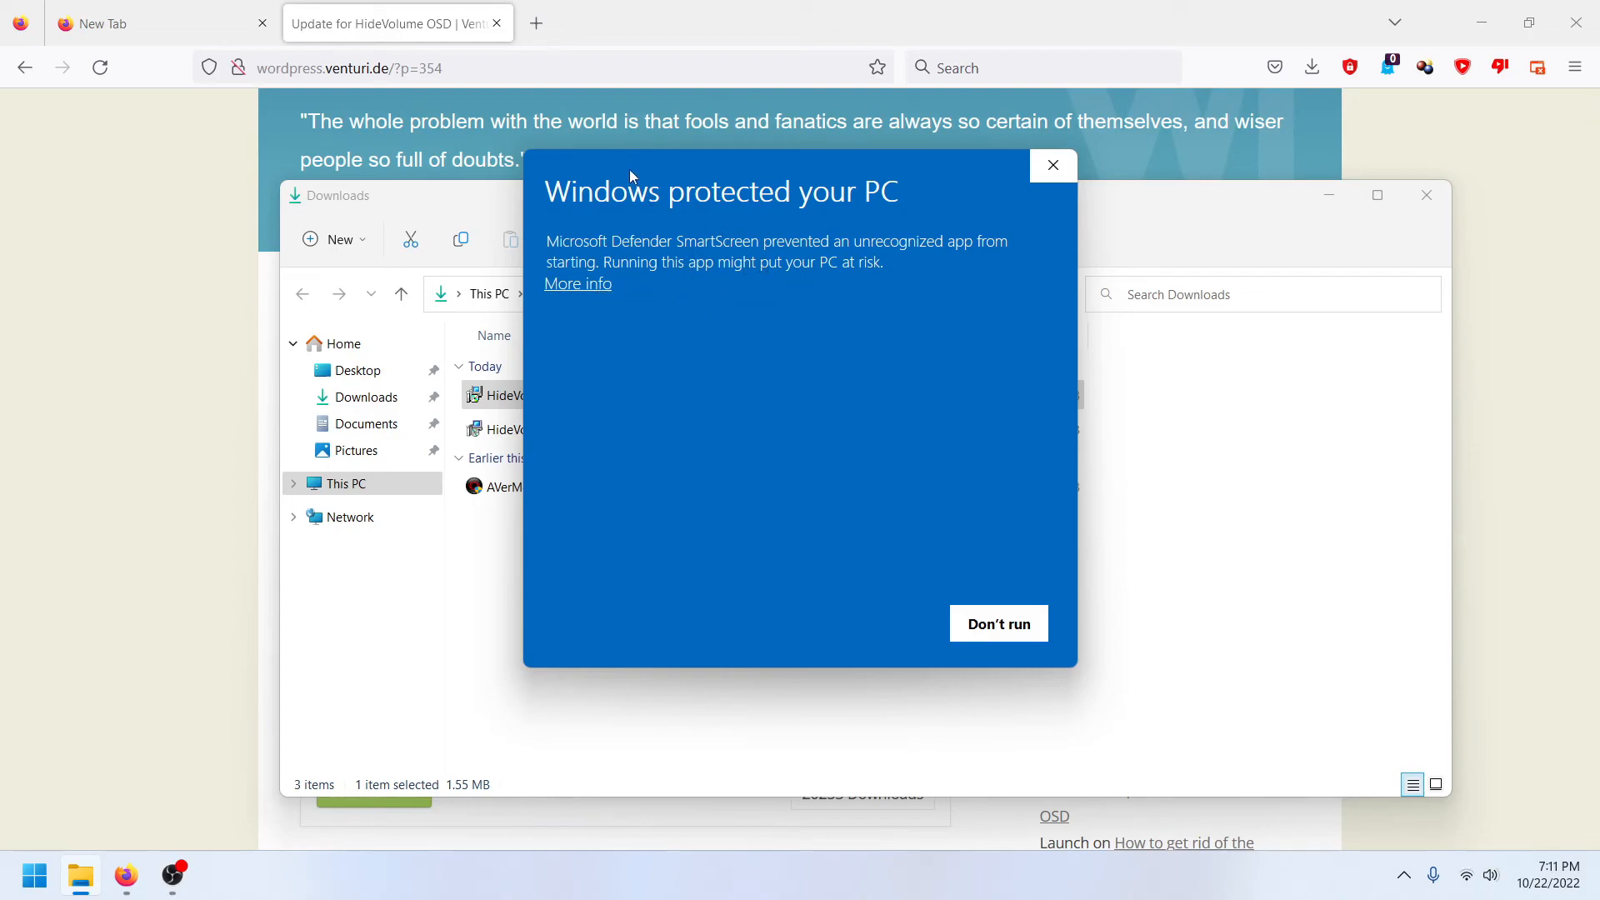
left_click(583, 288)
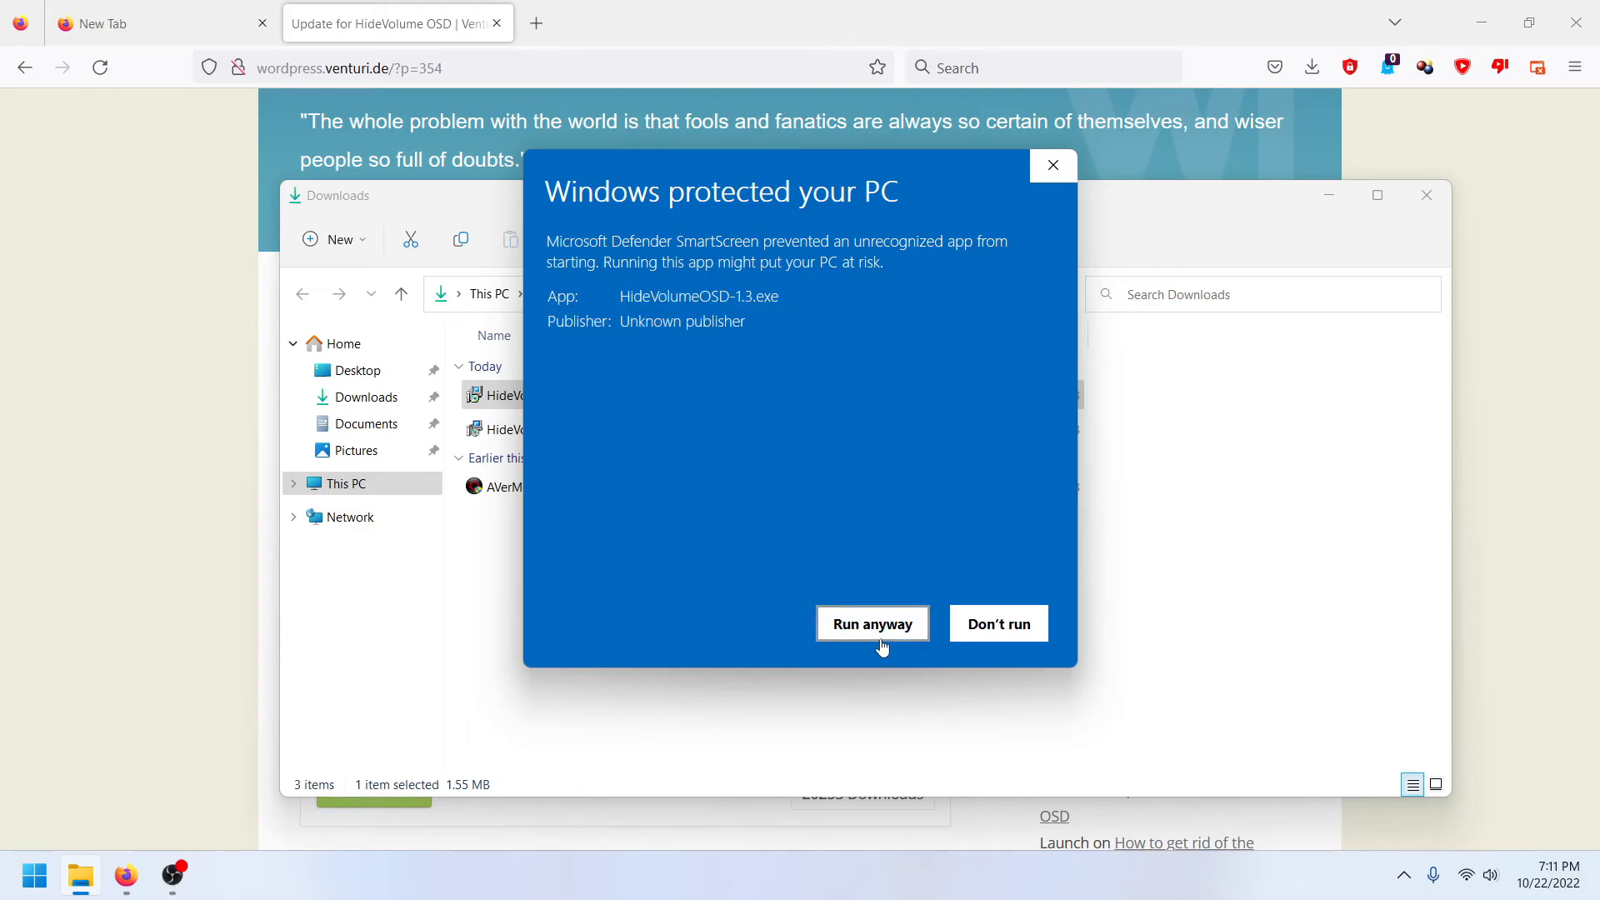
left_click(873, 637)
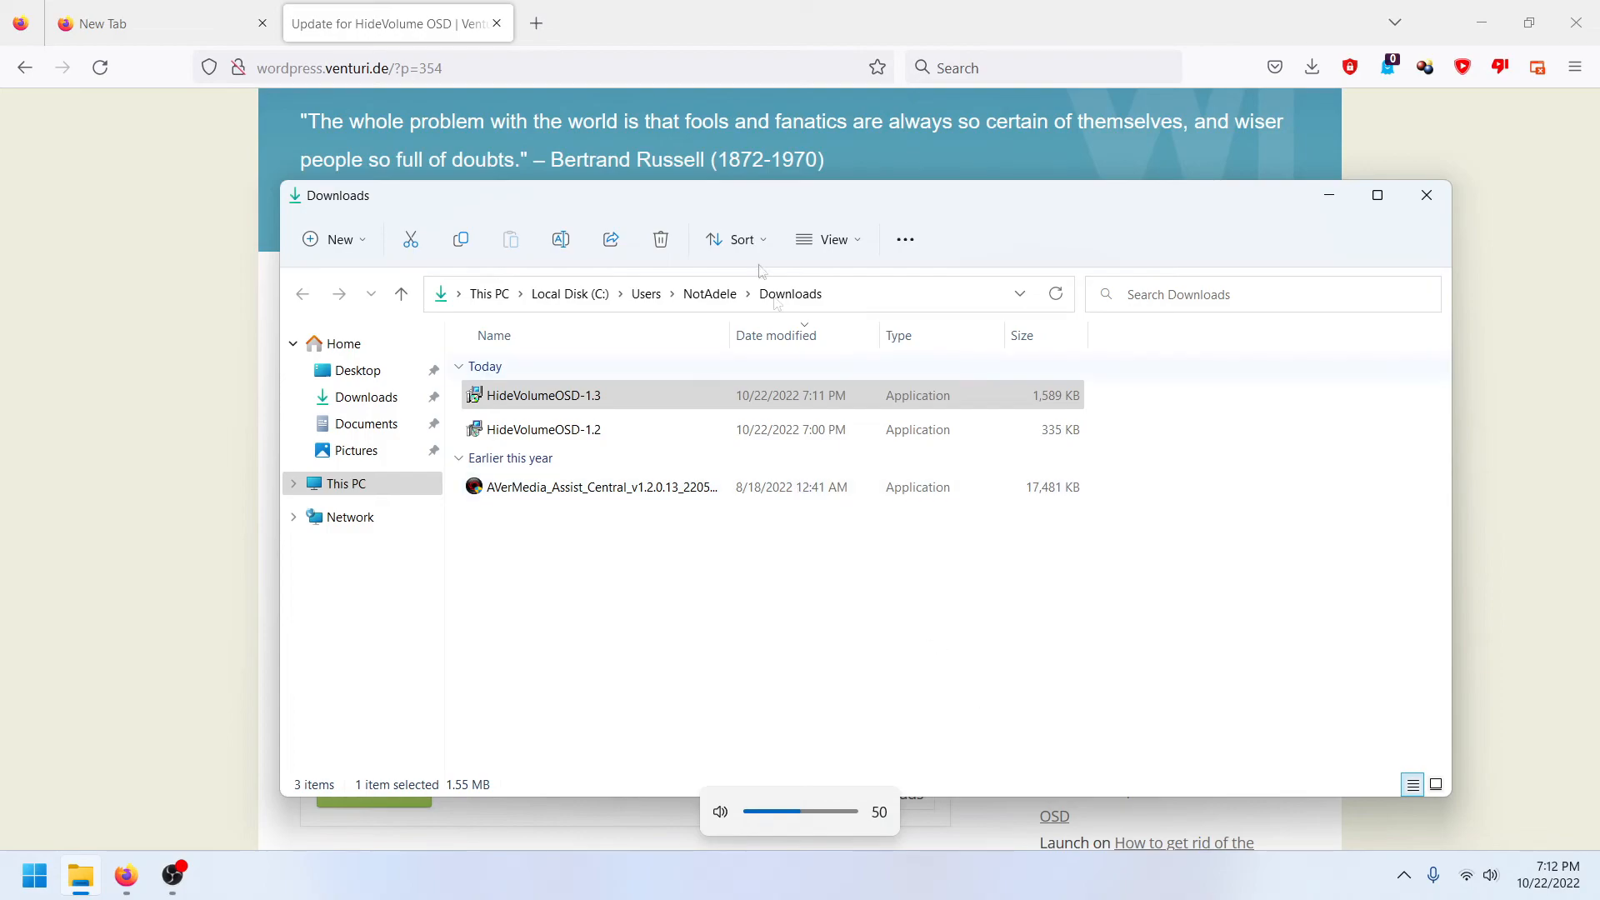
key("XF86AudioLowerVolume")
key("XF86AudioLowerVolume")
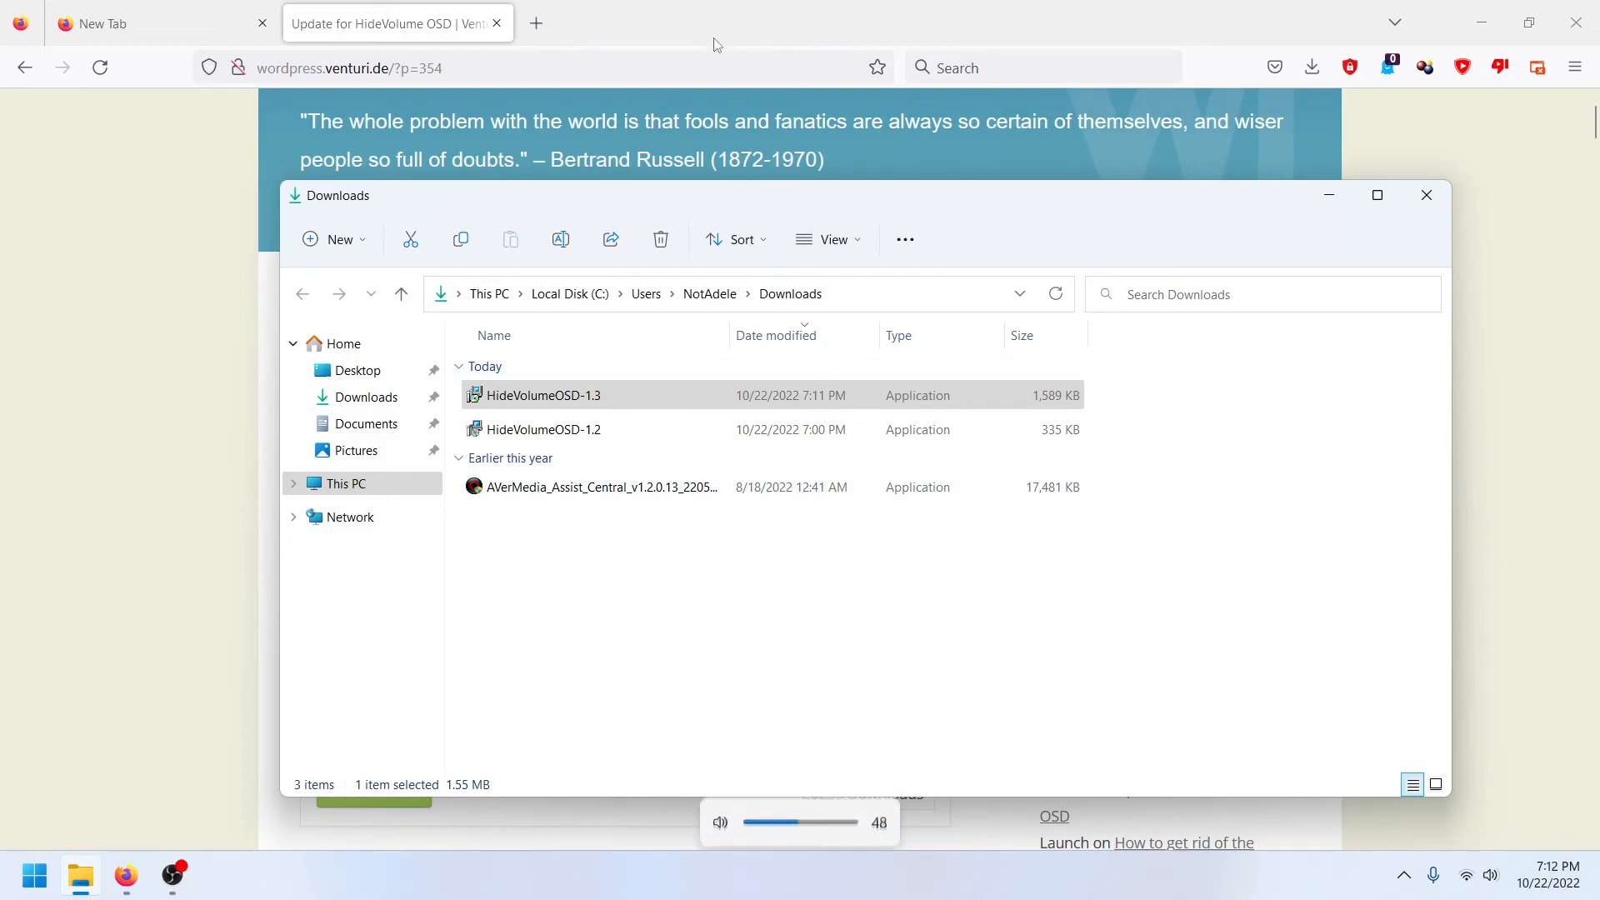
Step: Try launching HideVolumeOSD from the installed apps and test it by lowering the system volume again
left_click(55, 867)
scroll(250, 525, "down", 5)
left_click(287, 466)
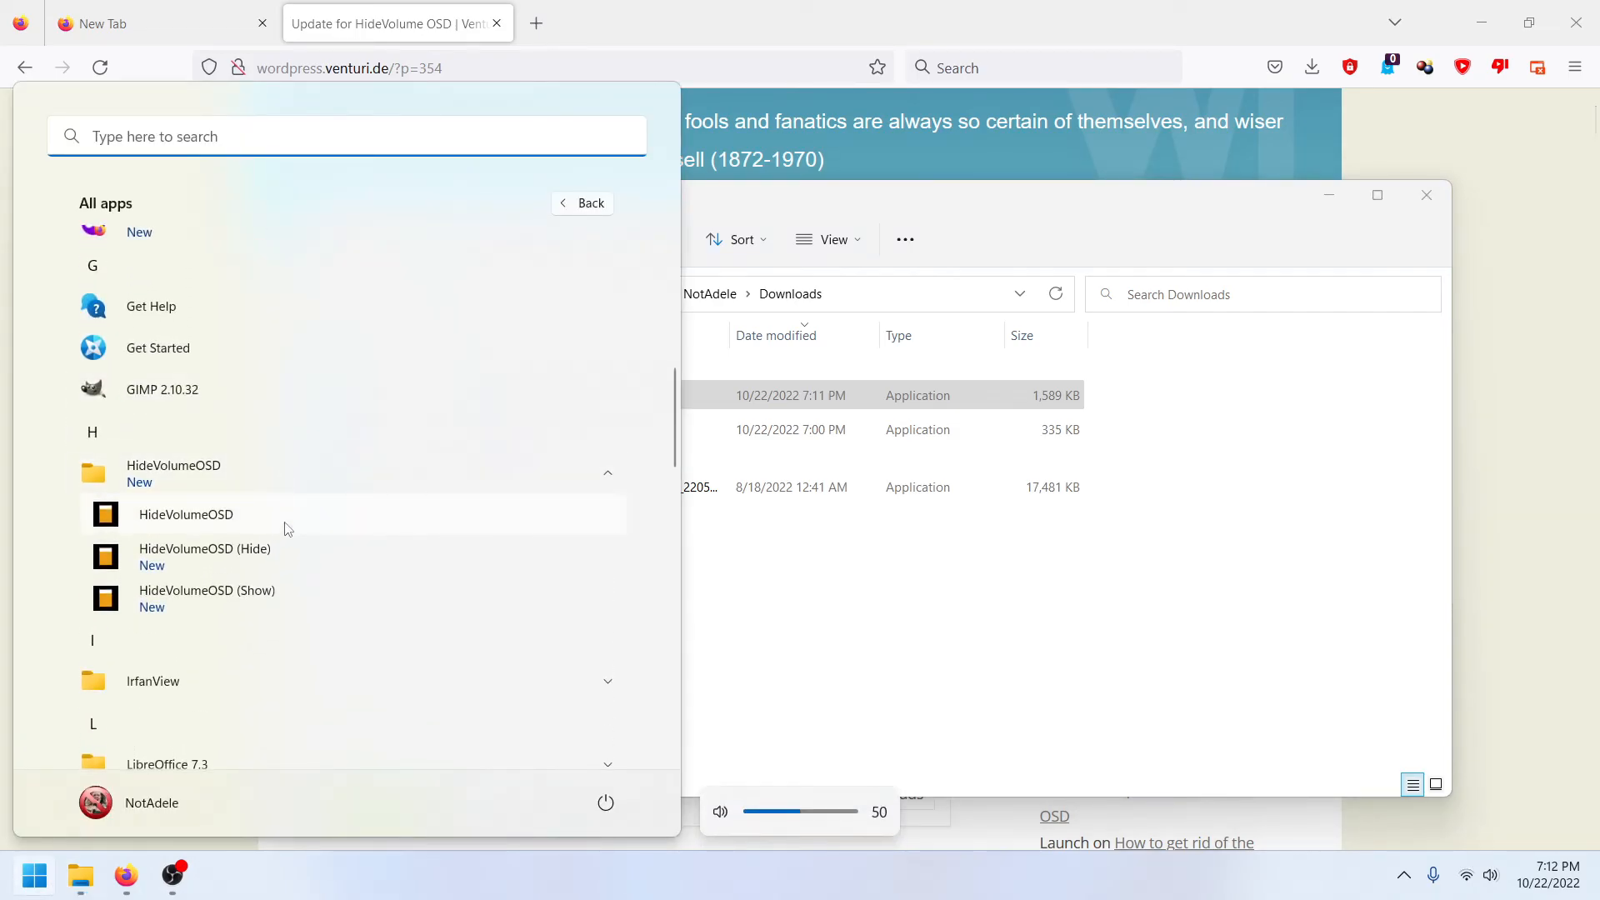
left_click(287, 524)
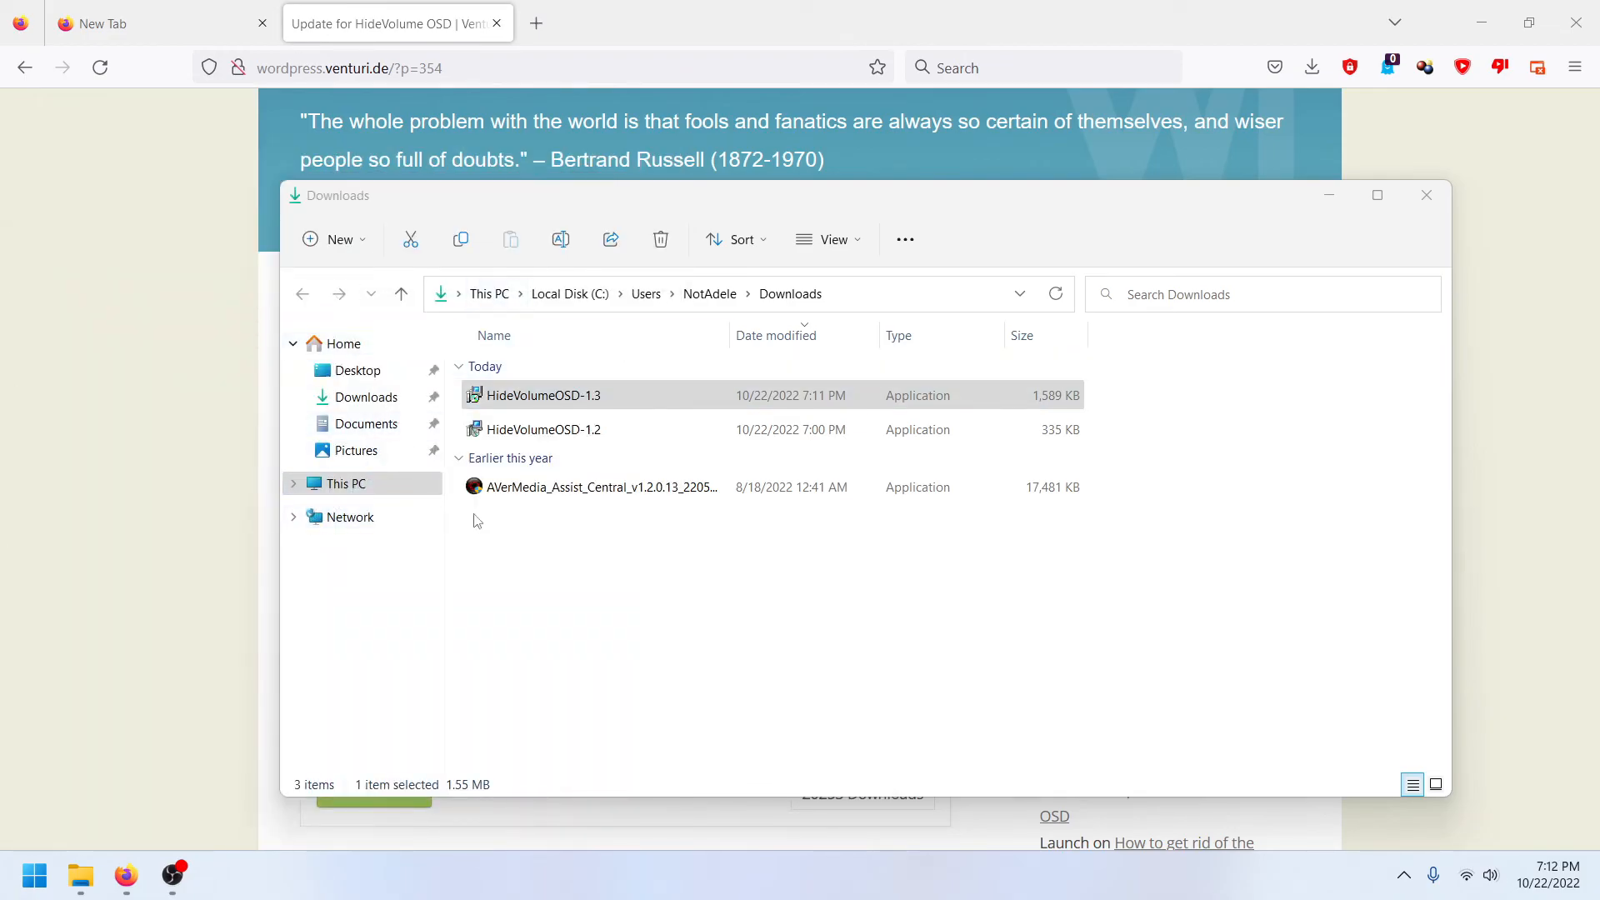
key("XF86AudioLowerVolume")
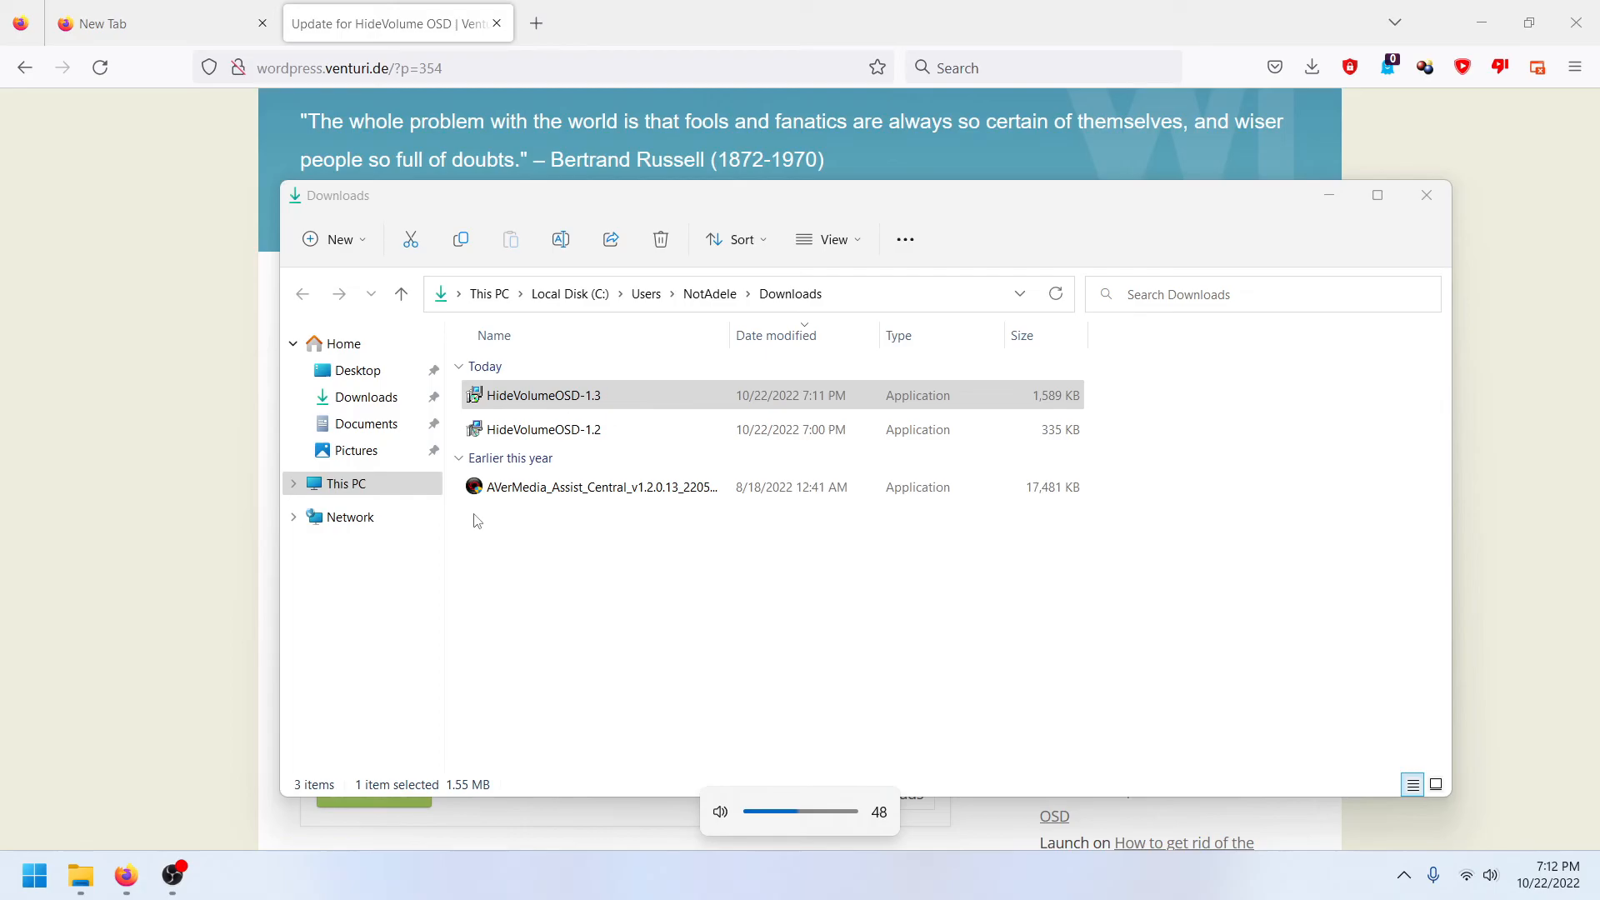
left_click(34, 875)
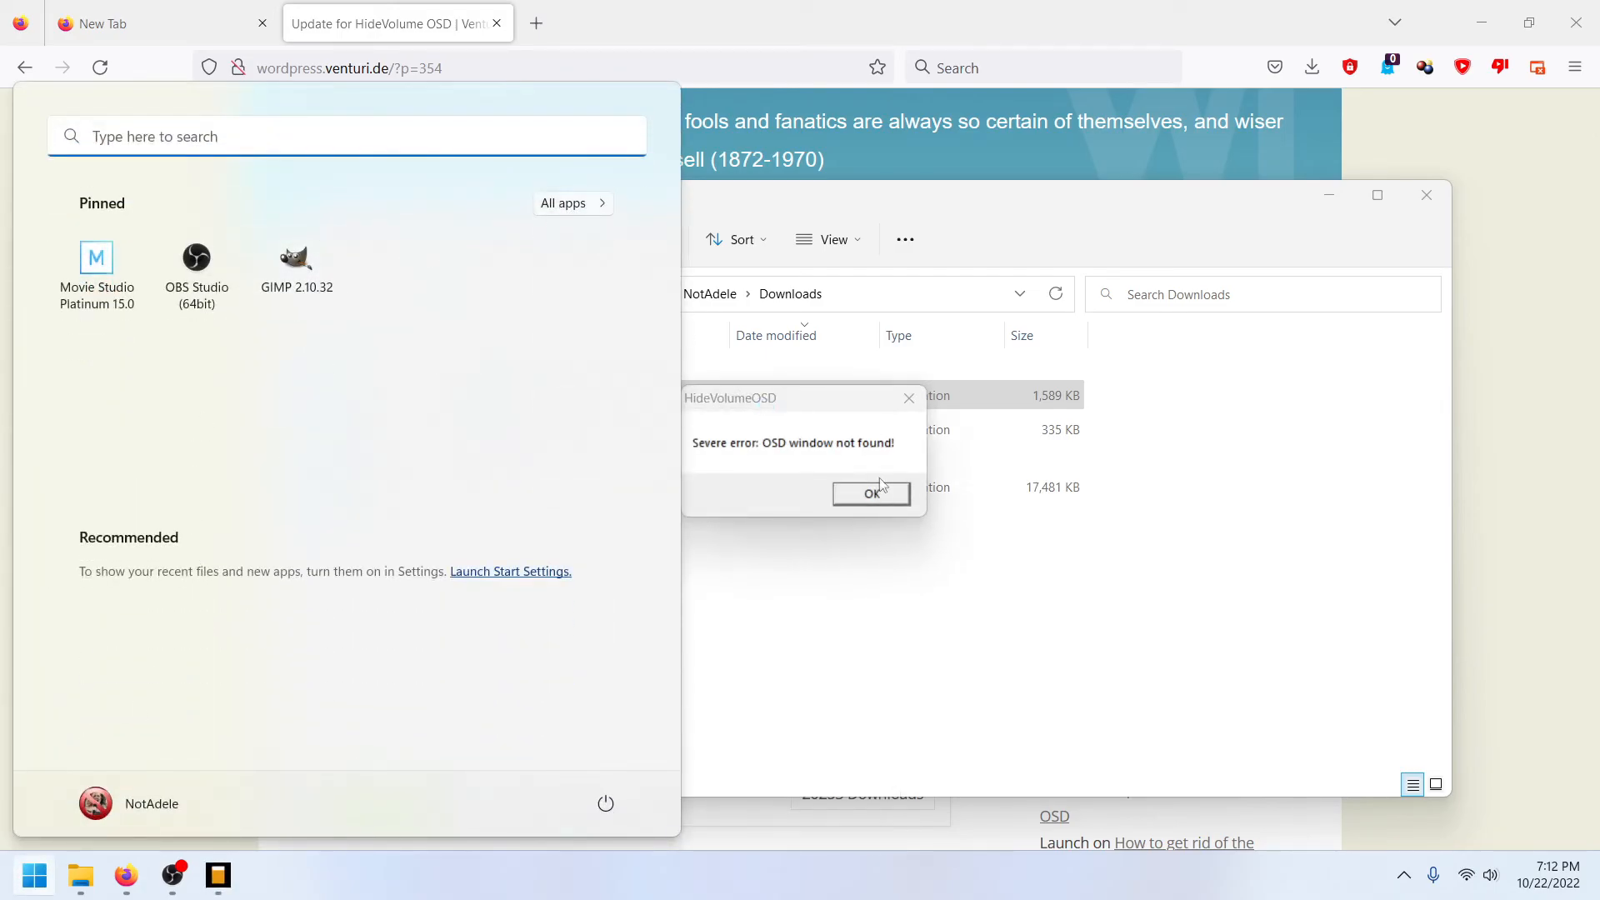
left_click(881, 484)
left_click(871, 494)
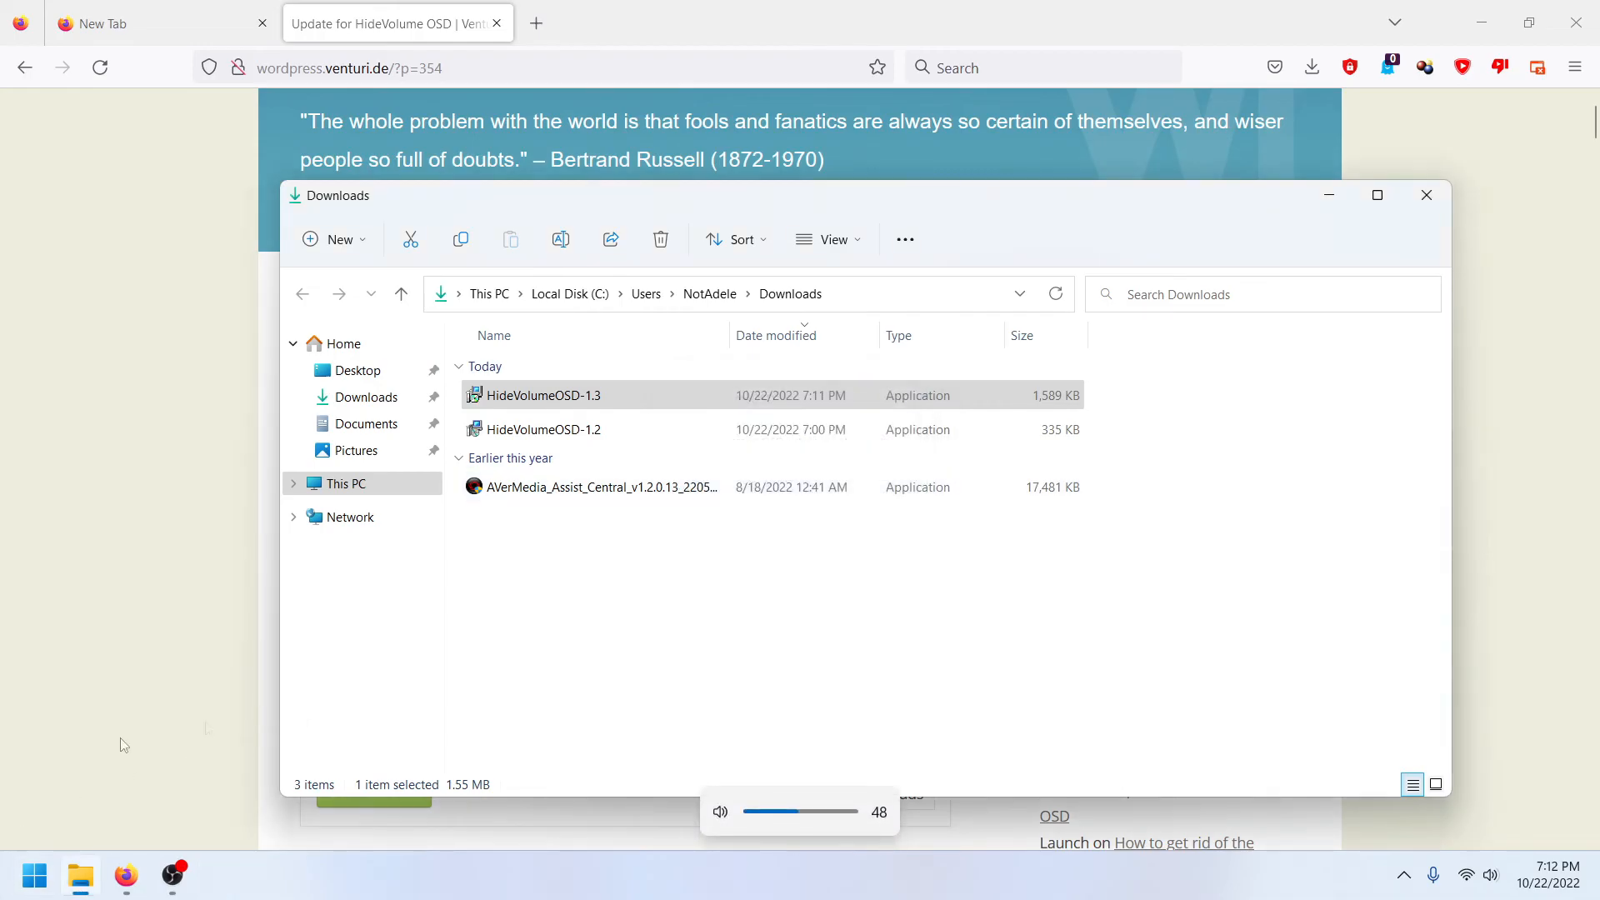
Step: Open the uninstall list from the HideVolumeOSD app entry and select HideVolumeOSD 1.3 for removal
left_click(34, 875)
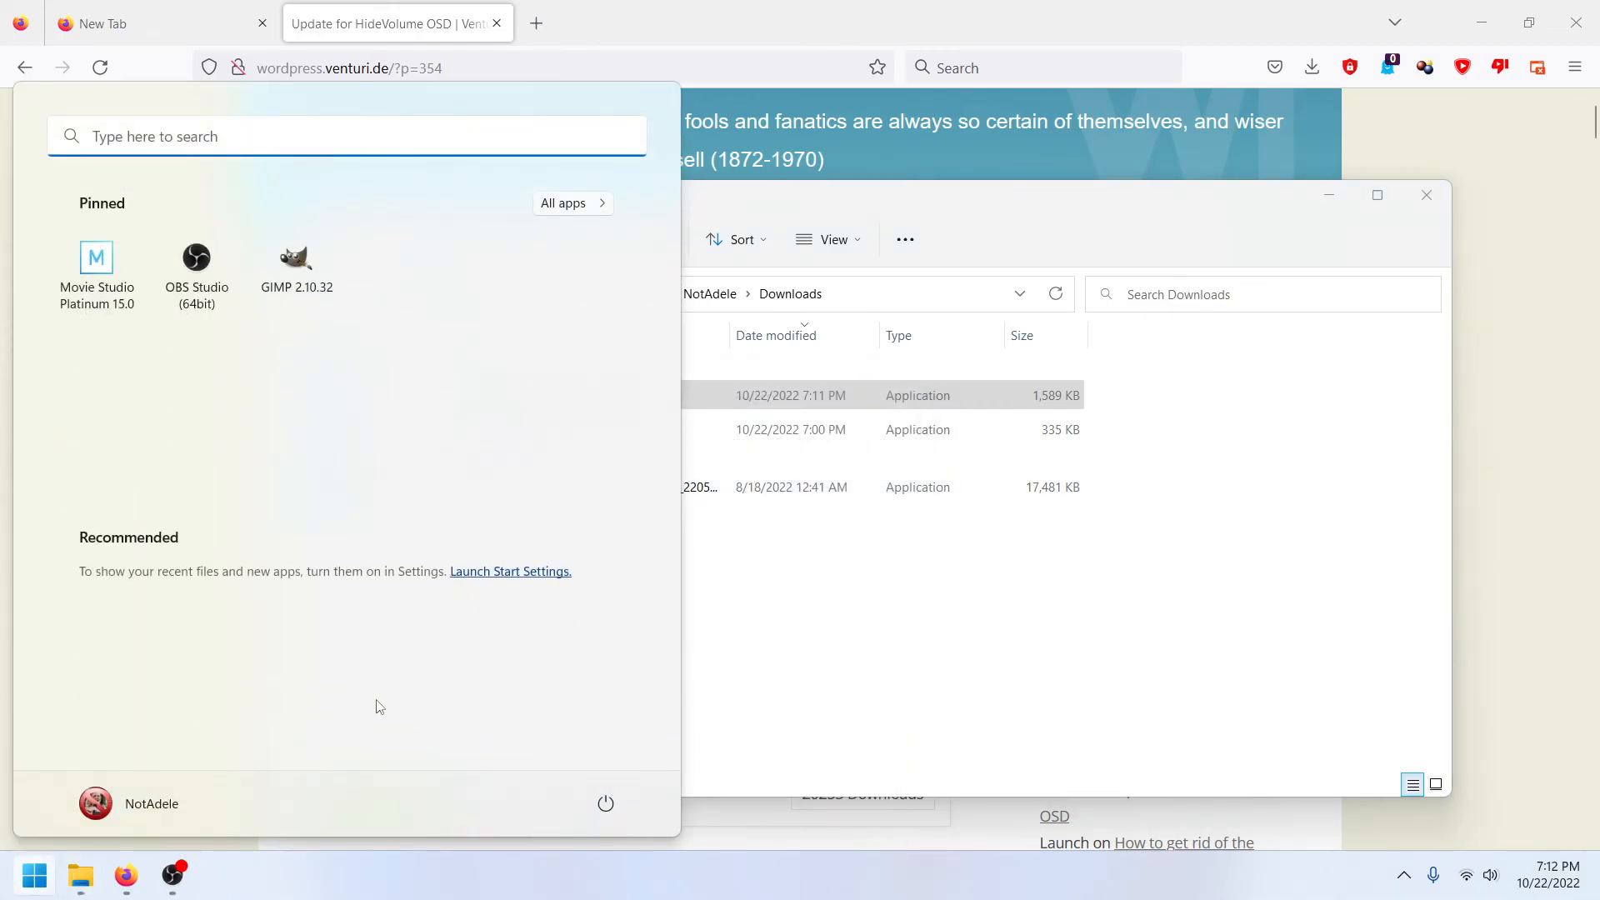
left_click(575, 202)
scroll(225, 564, "down", 5)
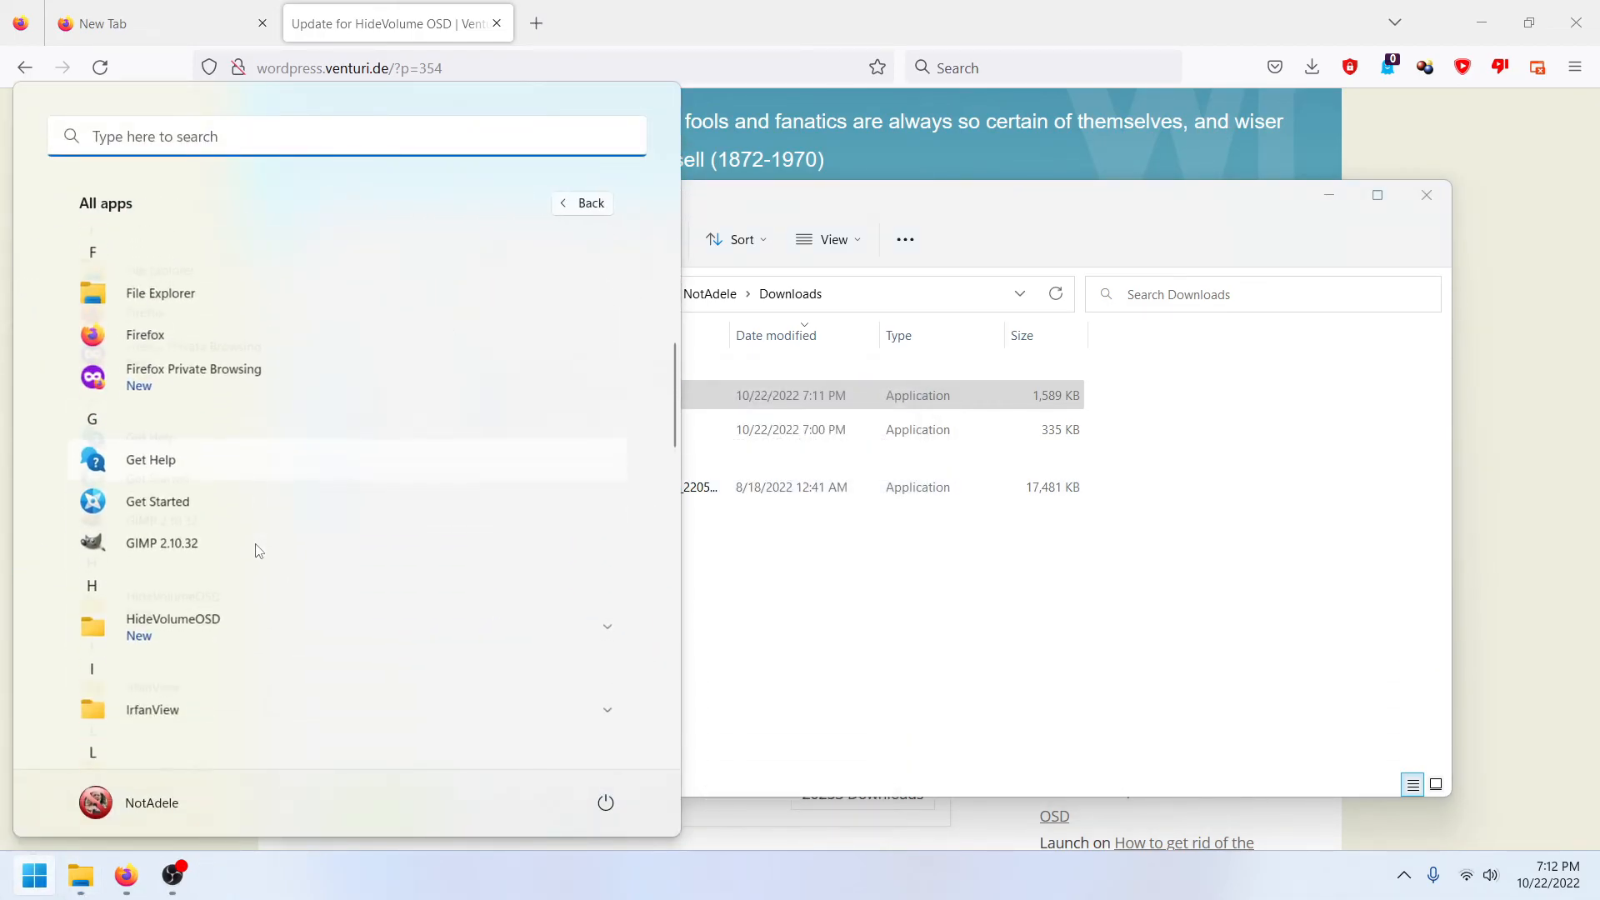
scroll(259, 550, "down", 1)
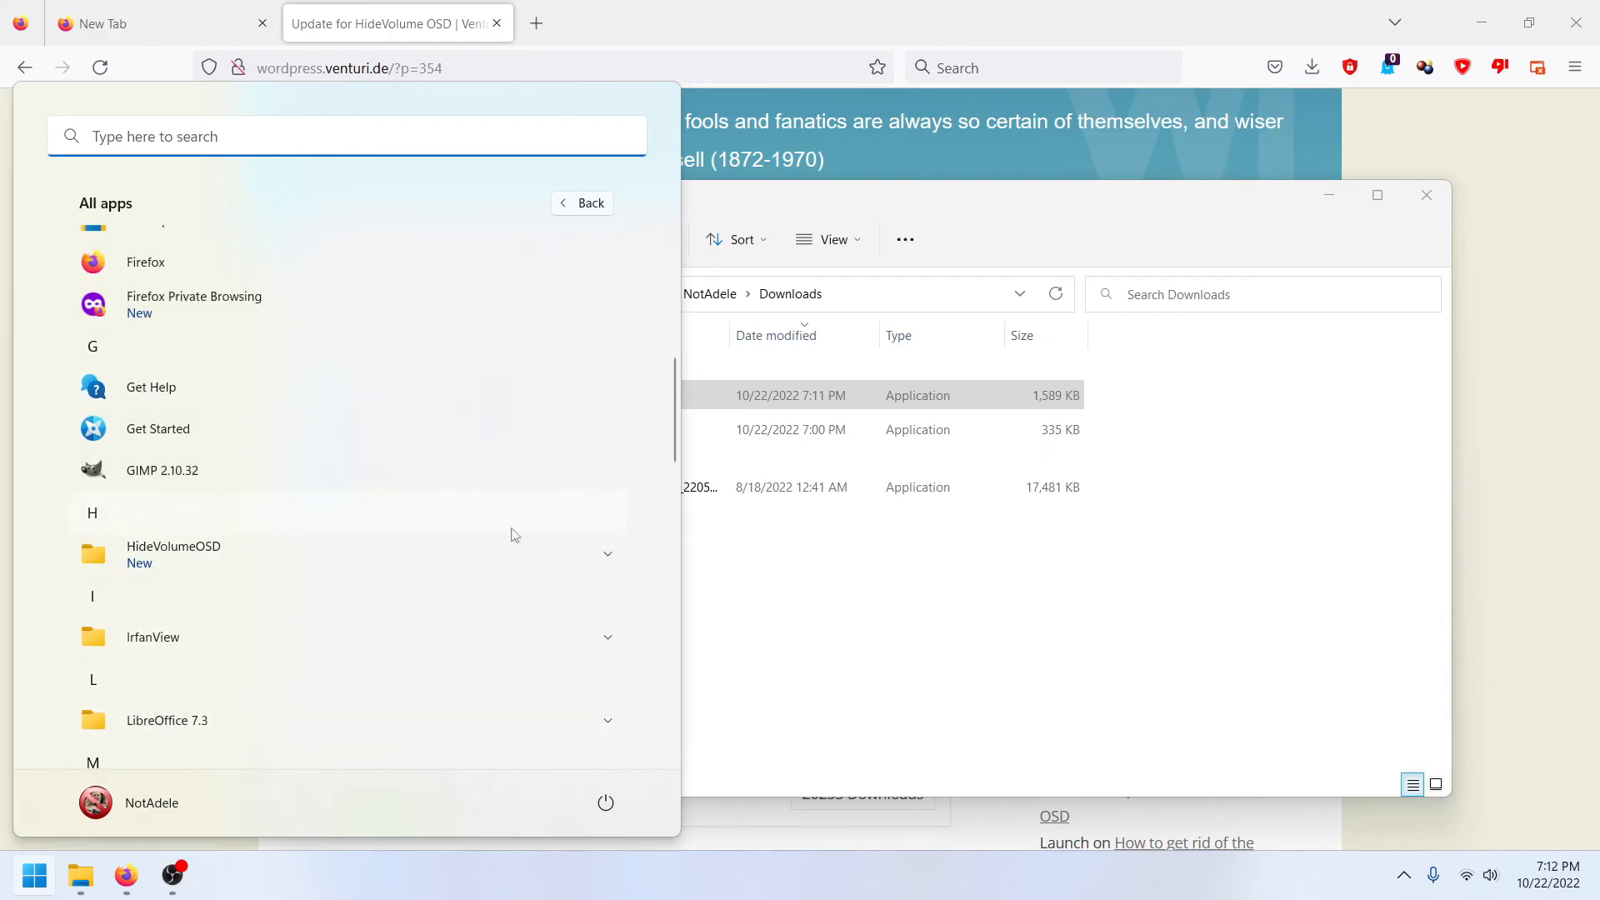
left_click(556, 552)
right_click(217, 610)
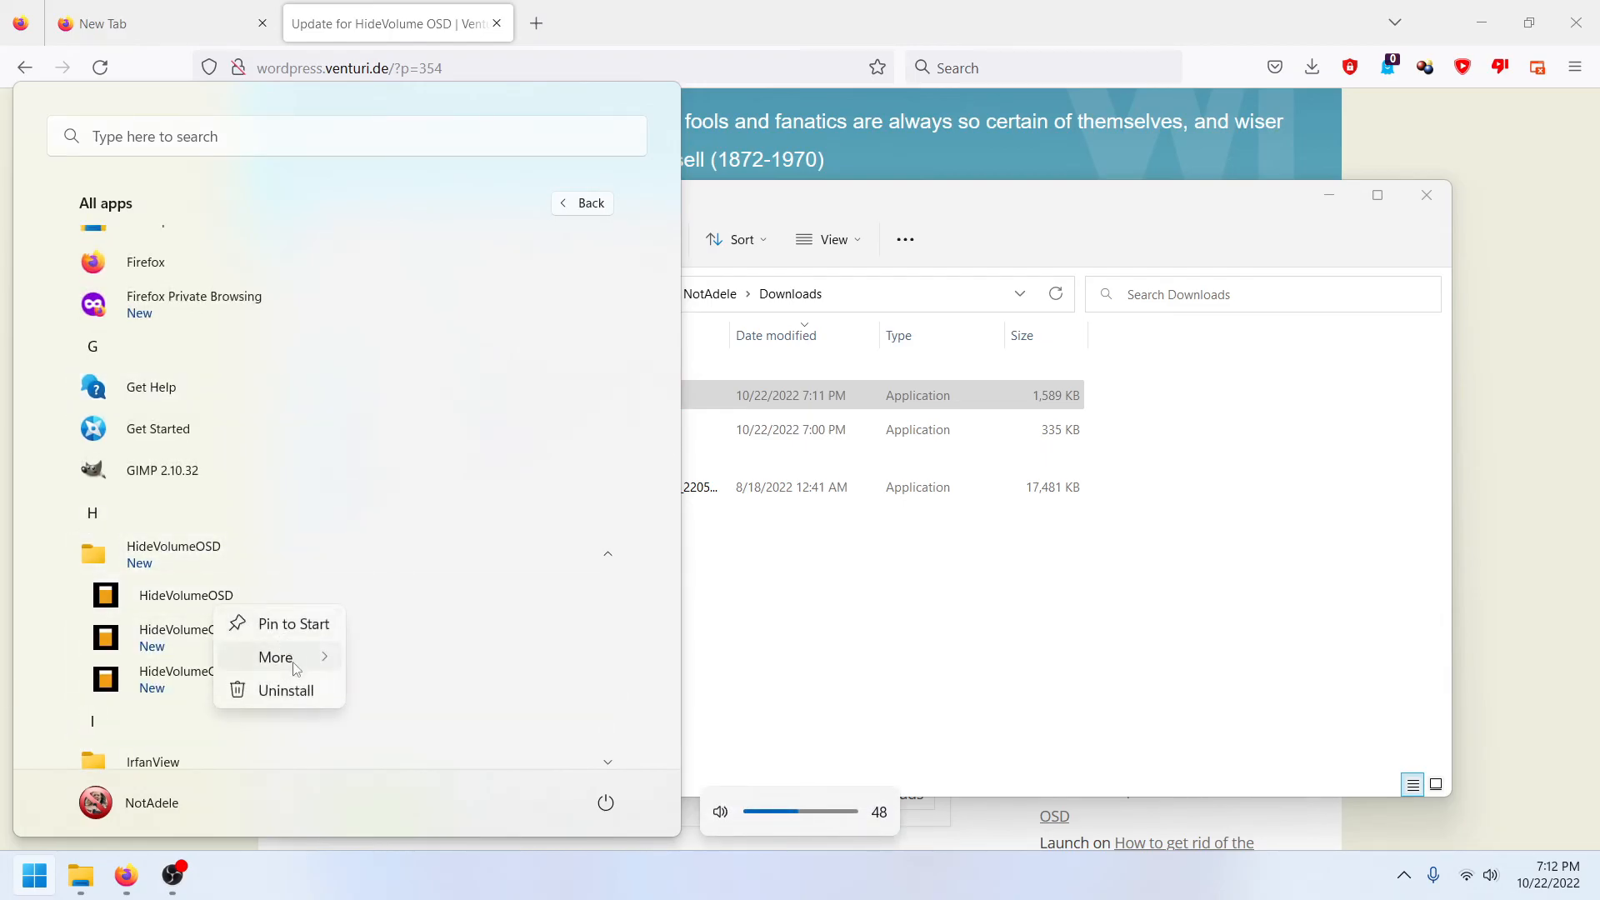
left_click(286, 686)
scroll(543, 518, "down", 3)
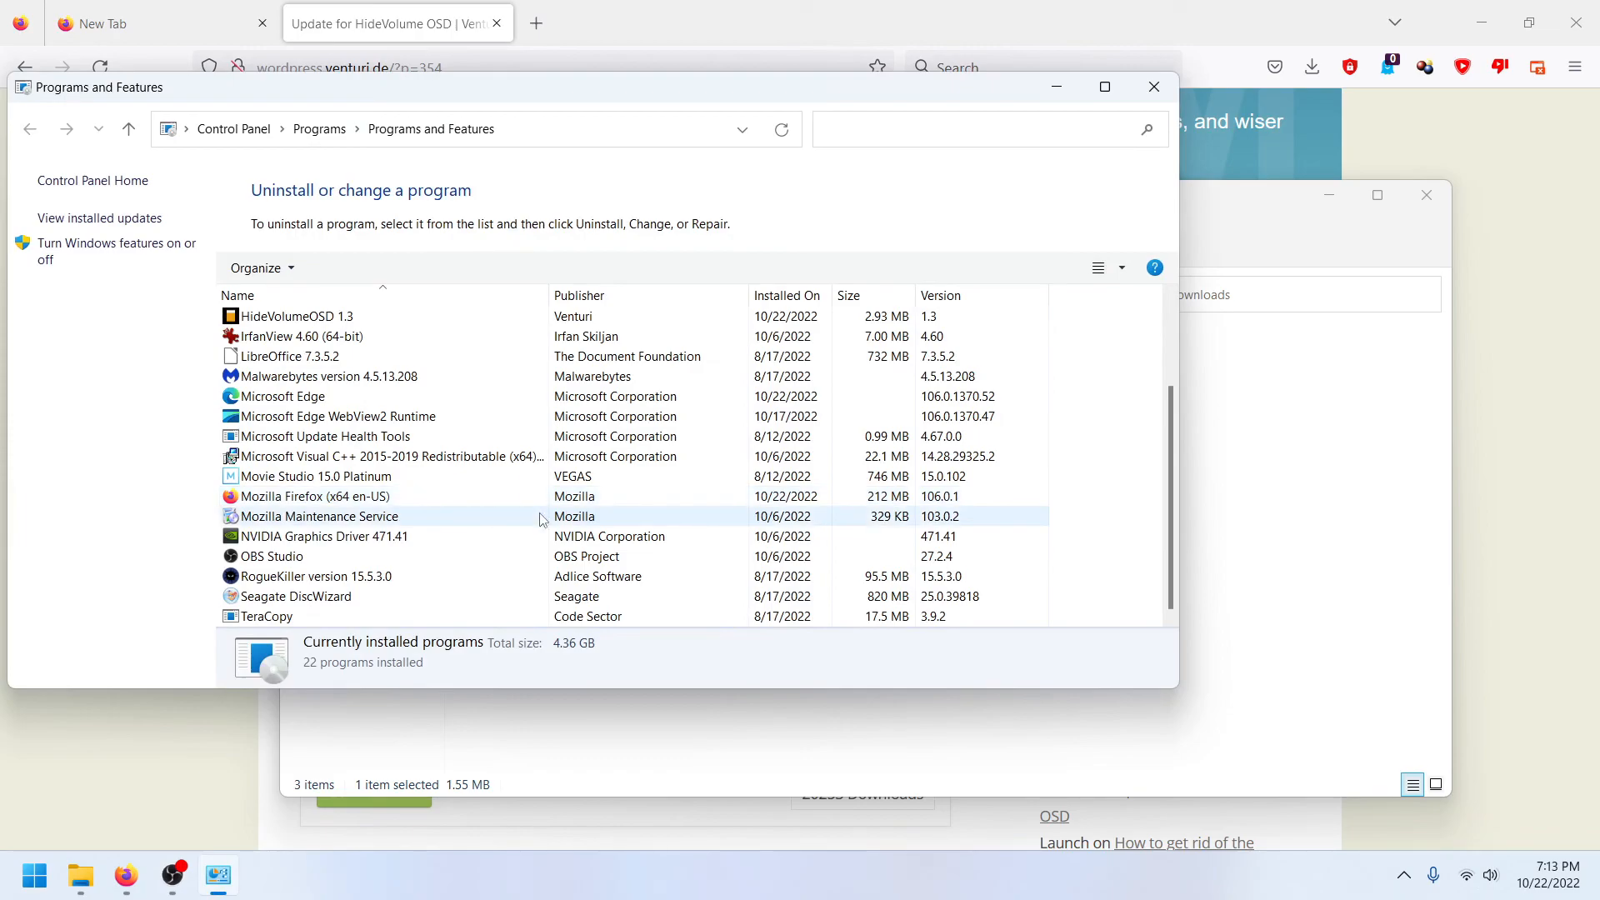
scroll(456, 561, "up", 1)
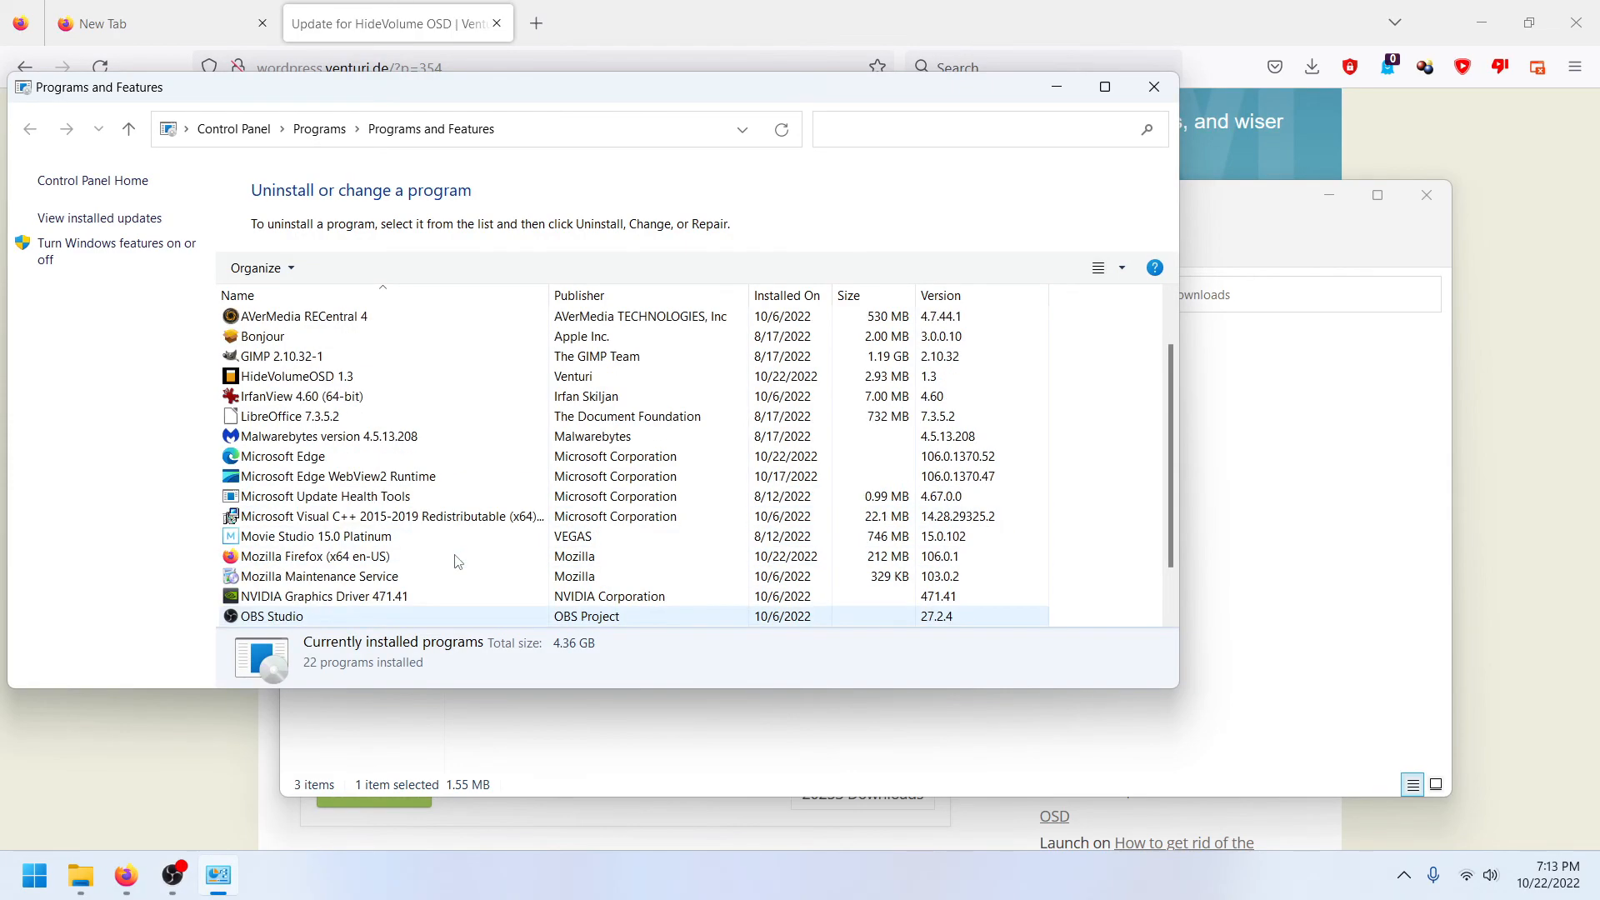
left_click(333, 376)
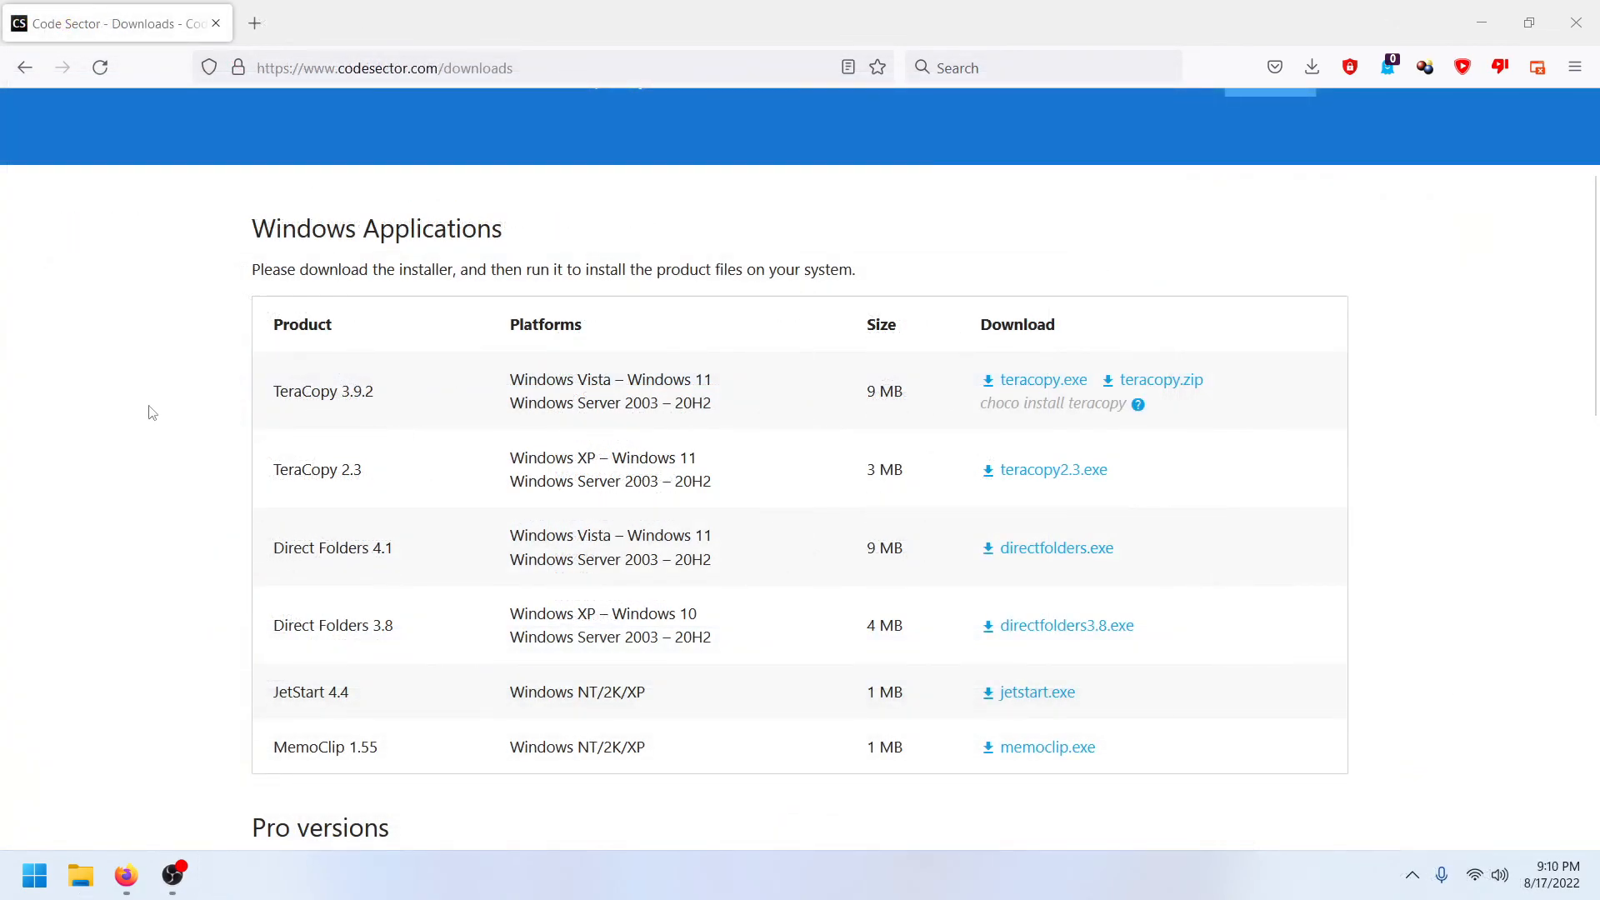